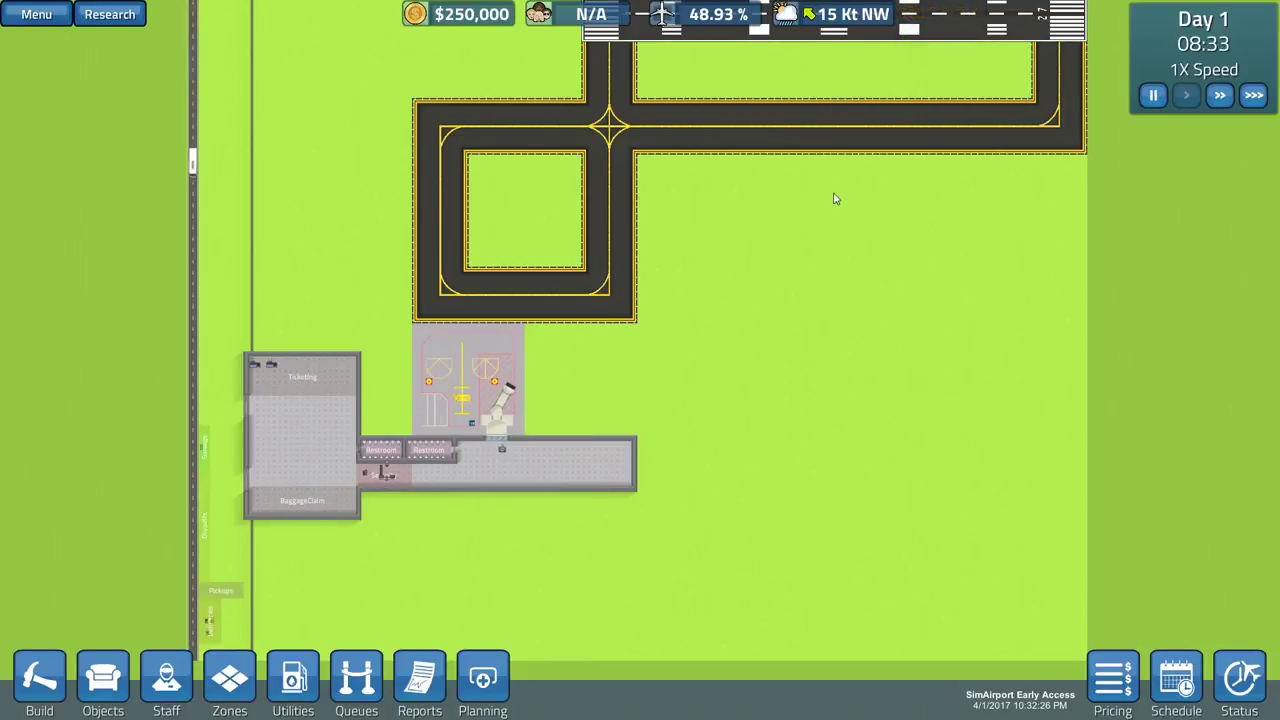
# - Pan across the current airport, then choose Start New Game from the game menu
pyautogui.press('a')
pyautogui.press('s')
pyautogui.scroll(2, 797, 278)
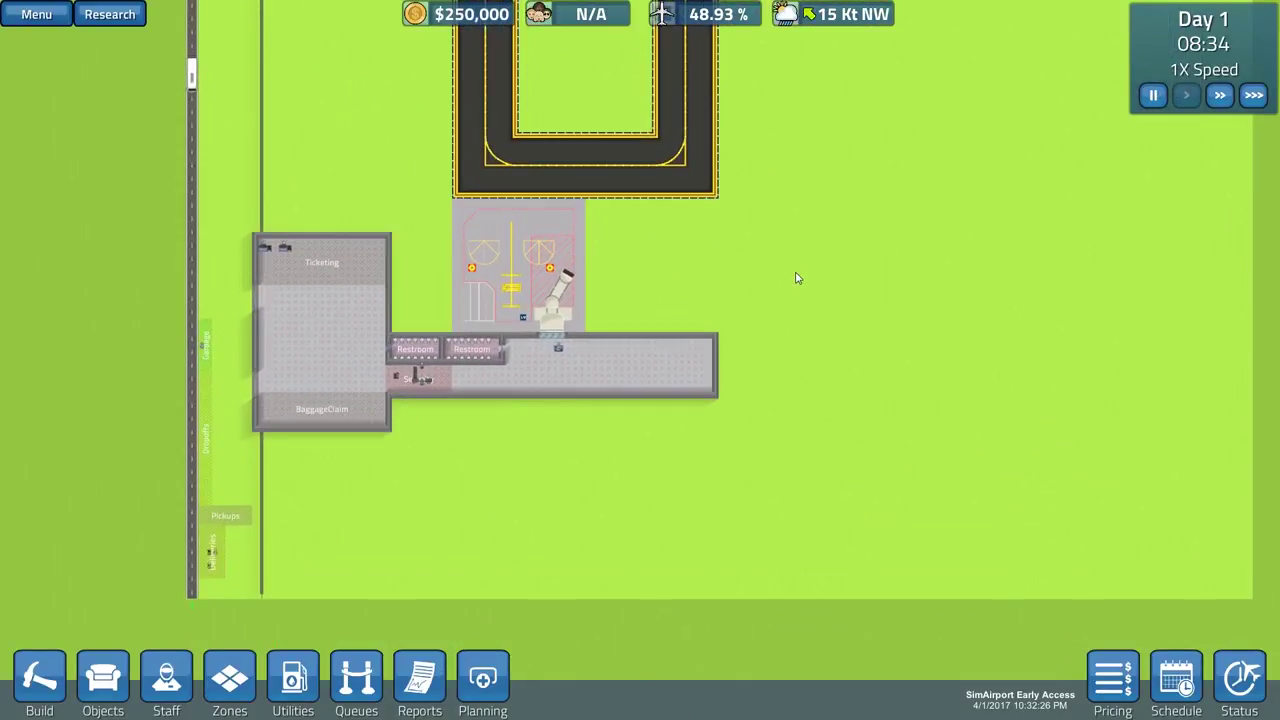
pyautogui.scroll(1, 797, 278)
pyautogui.press('Escape')
pyautogui.click(724, 272)
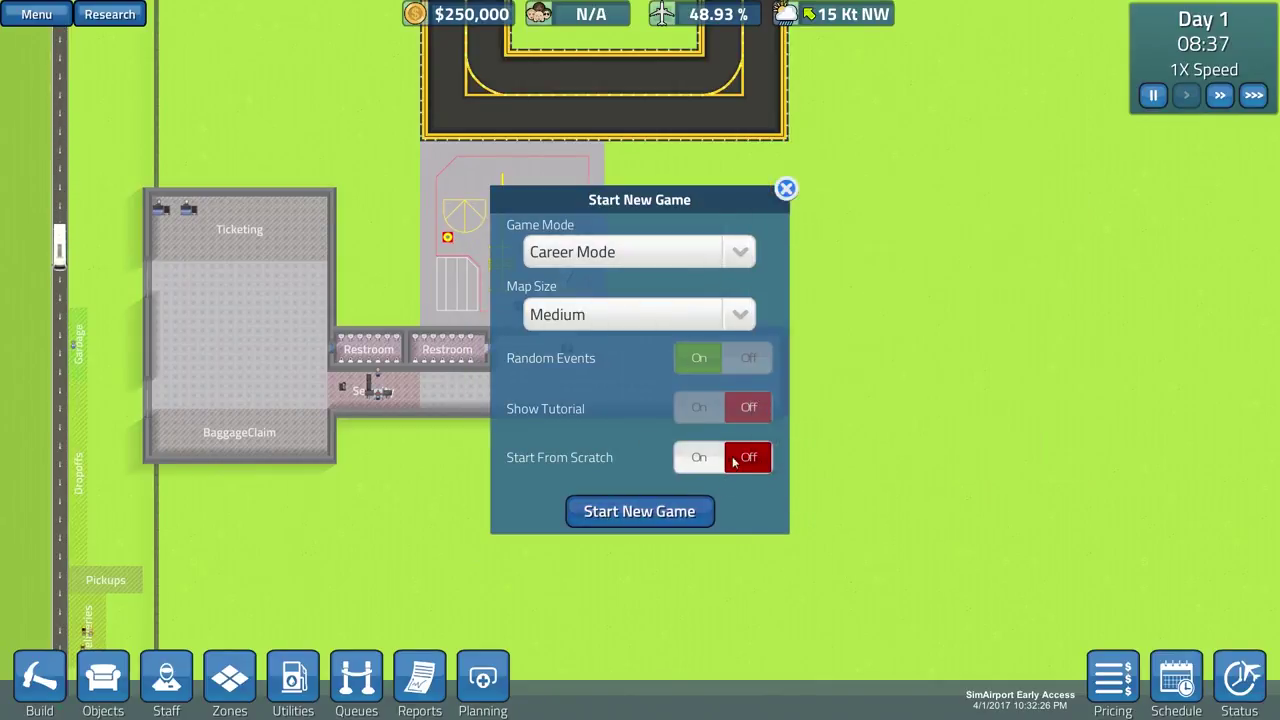
pyautogui.moveTo(722, 457)
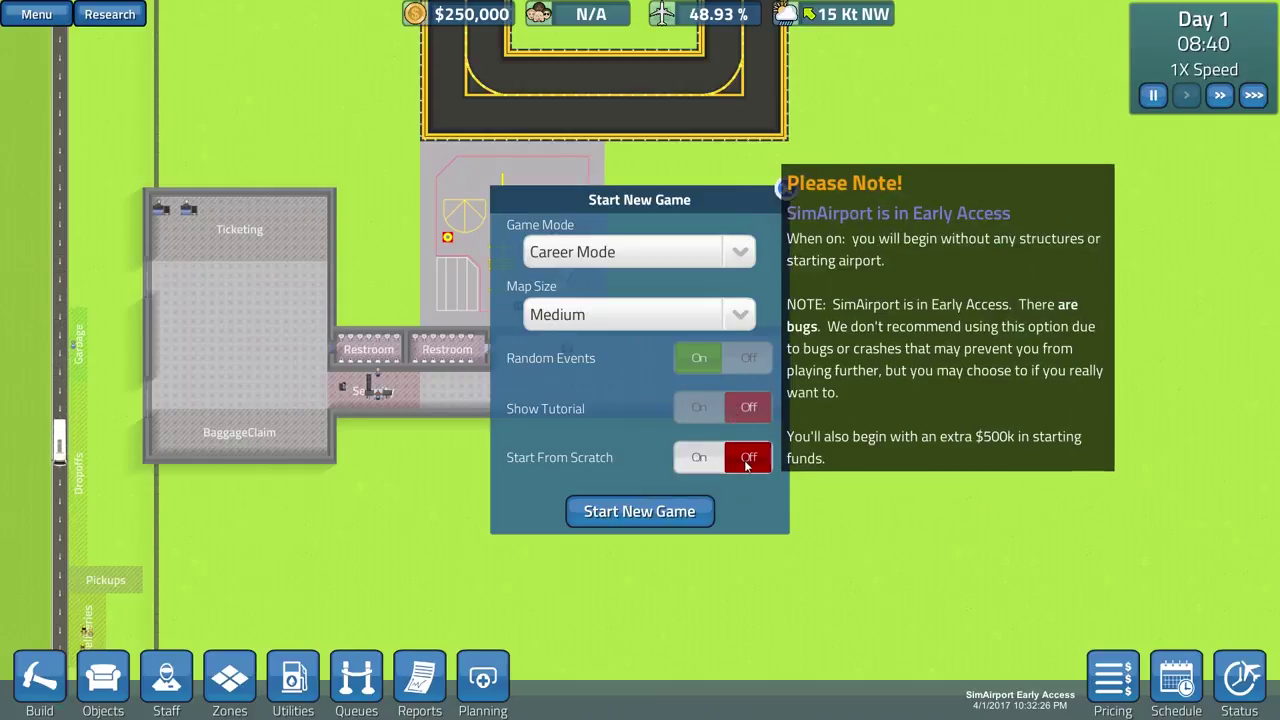
# - Launch a from-scratch Career Mode game on a Large map
pyautogui.click(744, 456)
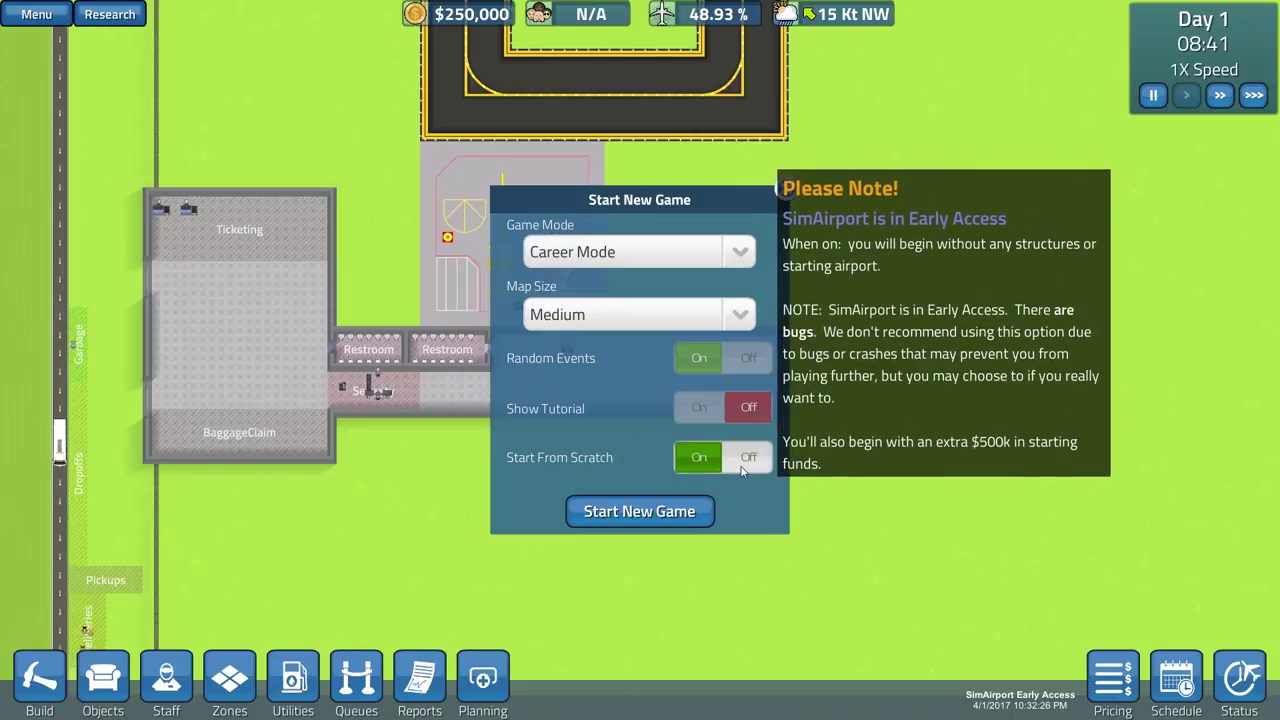
pyautogui.click(718, 315)
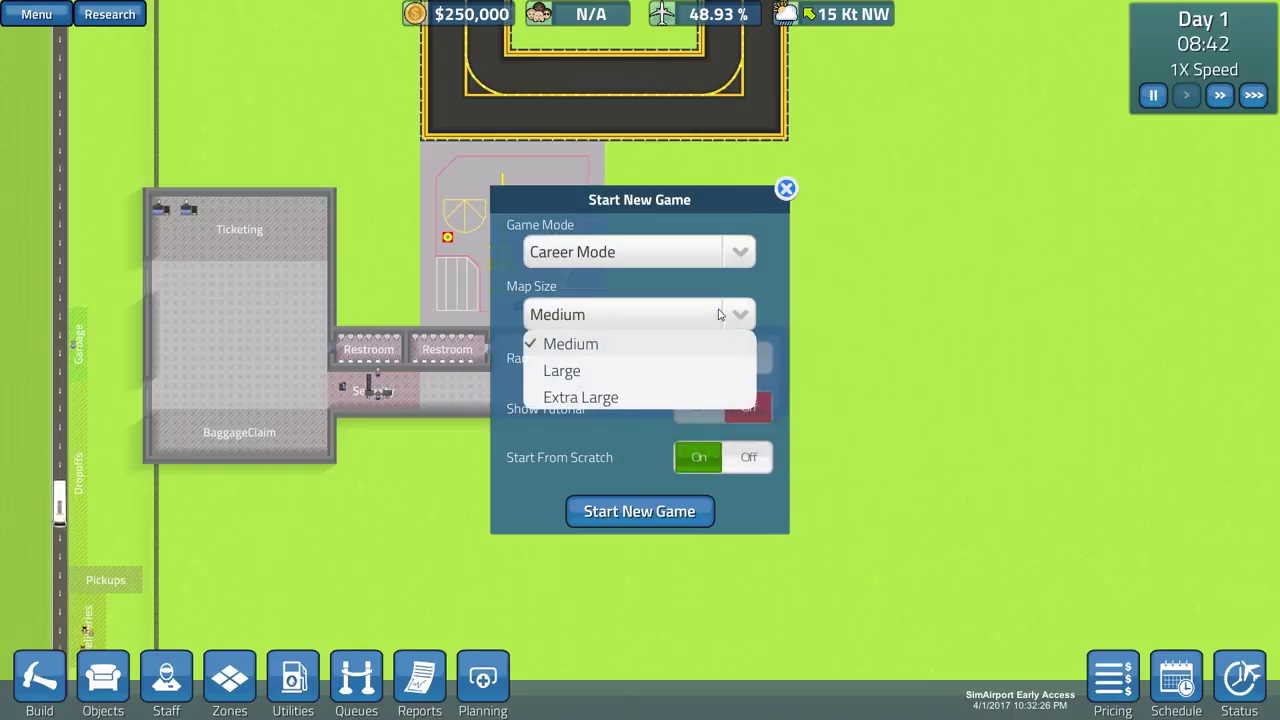
pyautogui.click(718, 315)
pyautogui.click(722, 322)
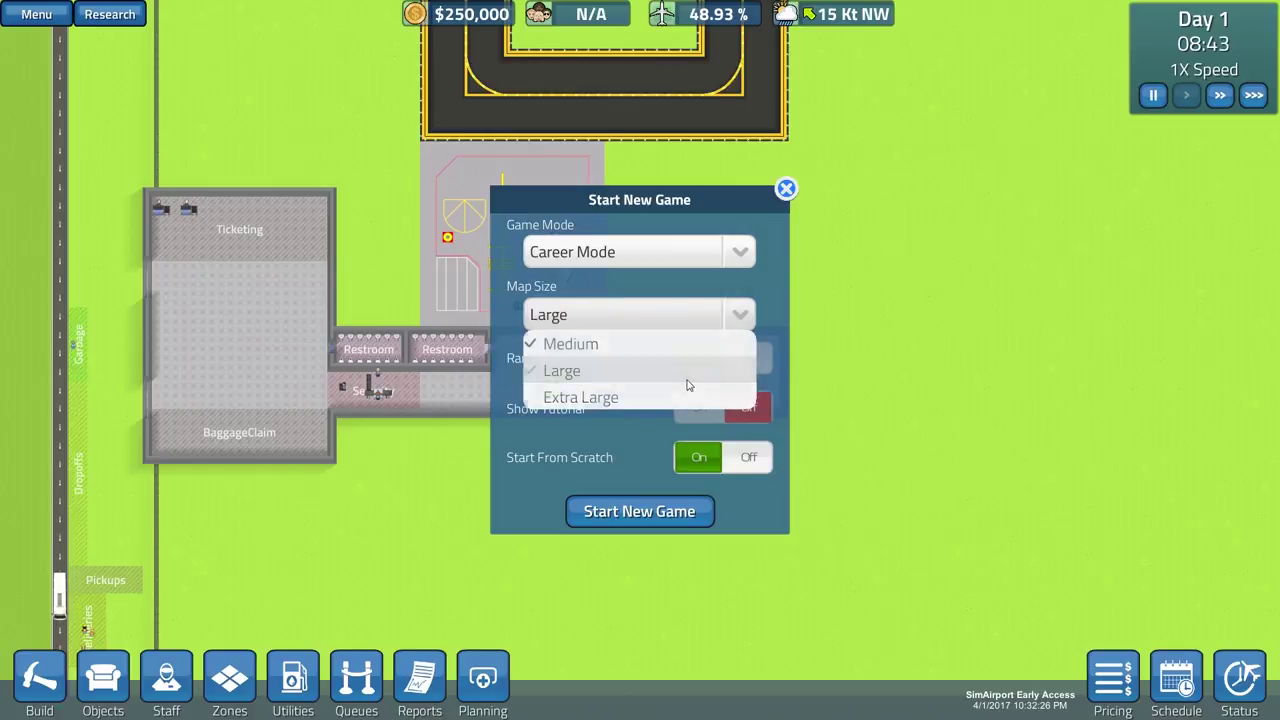
pyautogui.click(718, 262)
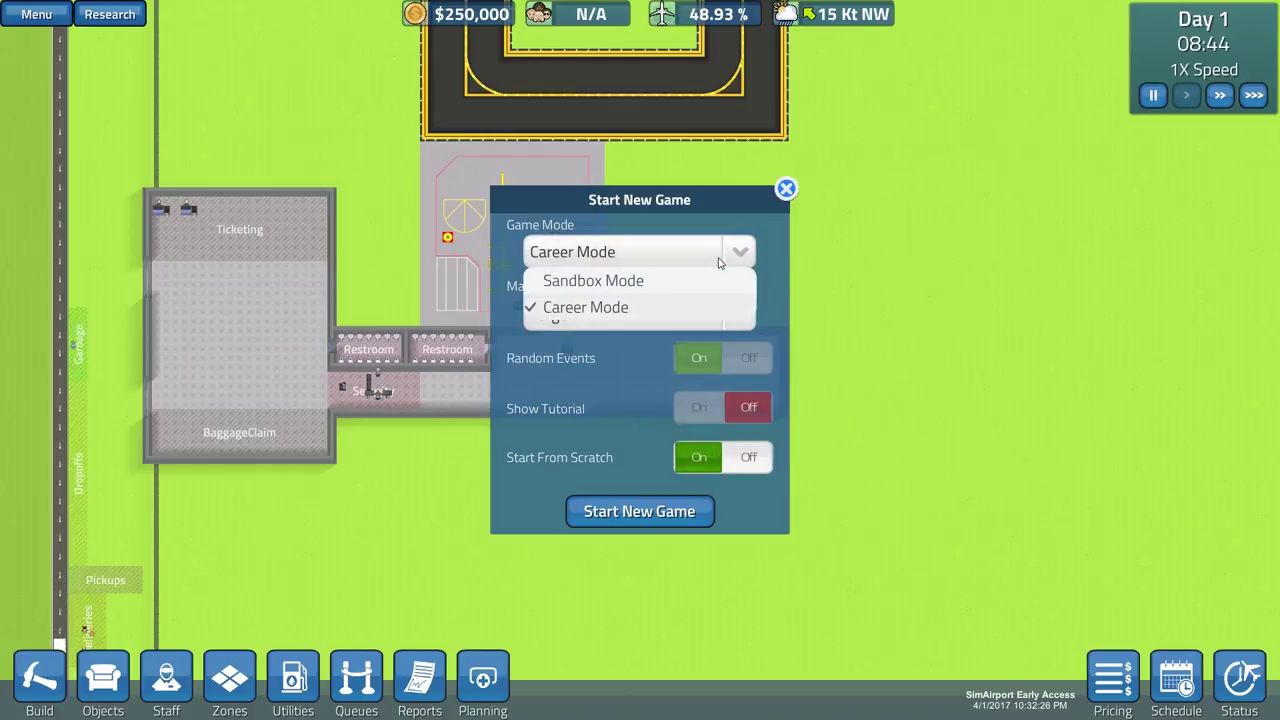
pyautogui.click(699, 457)
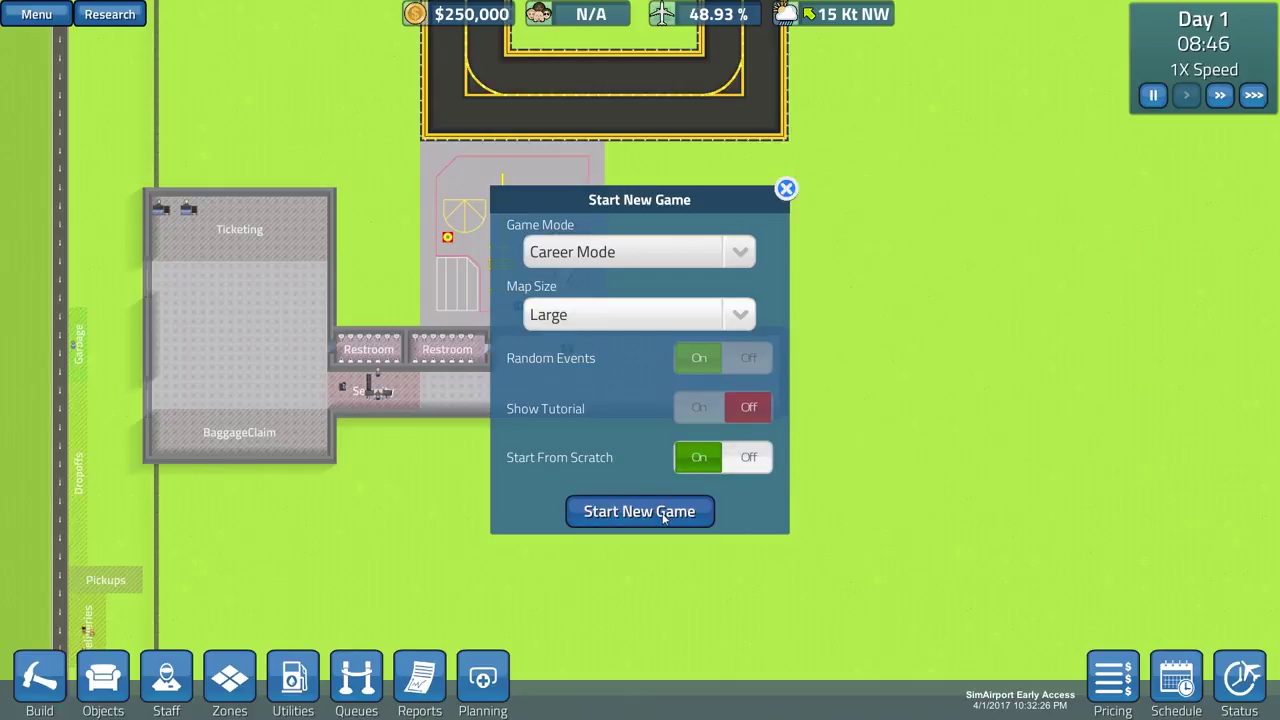
pyautogui.click(663, 516)
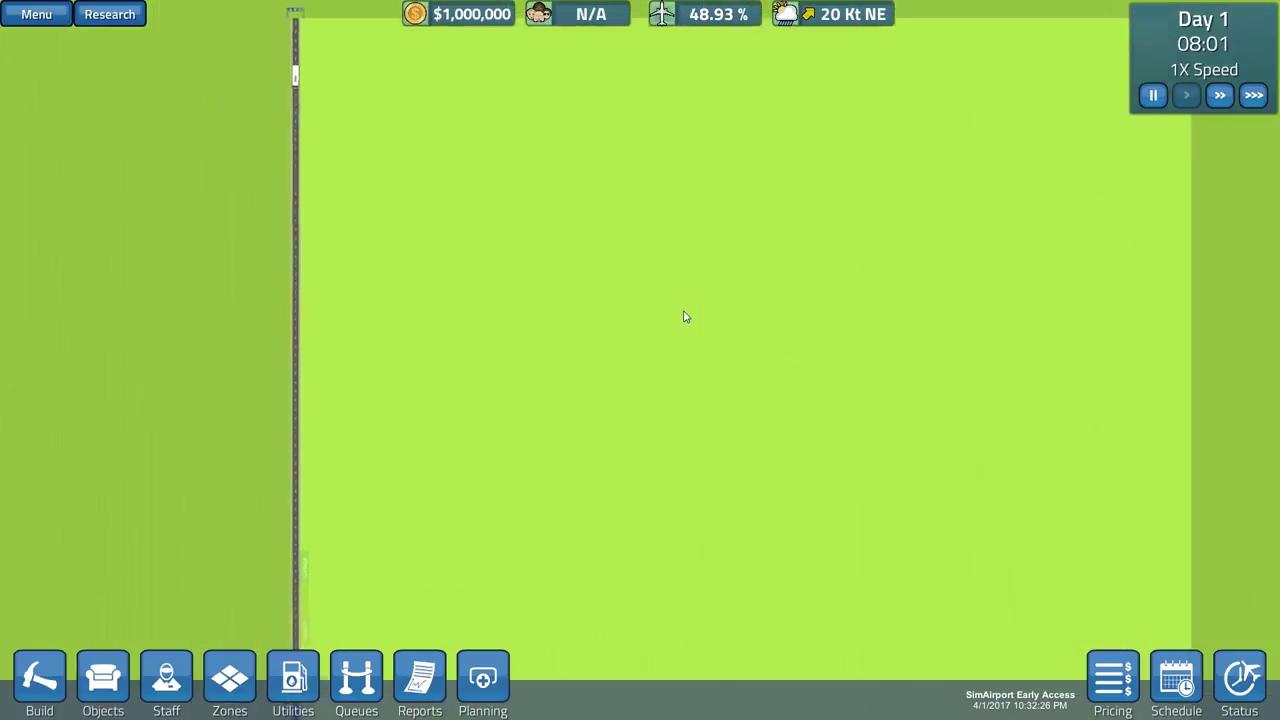
# - Pause the game and pan along the empty plot's road and zones
pyautogui.press('space')
pyautogui.press('Left')
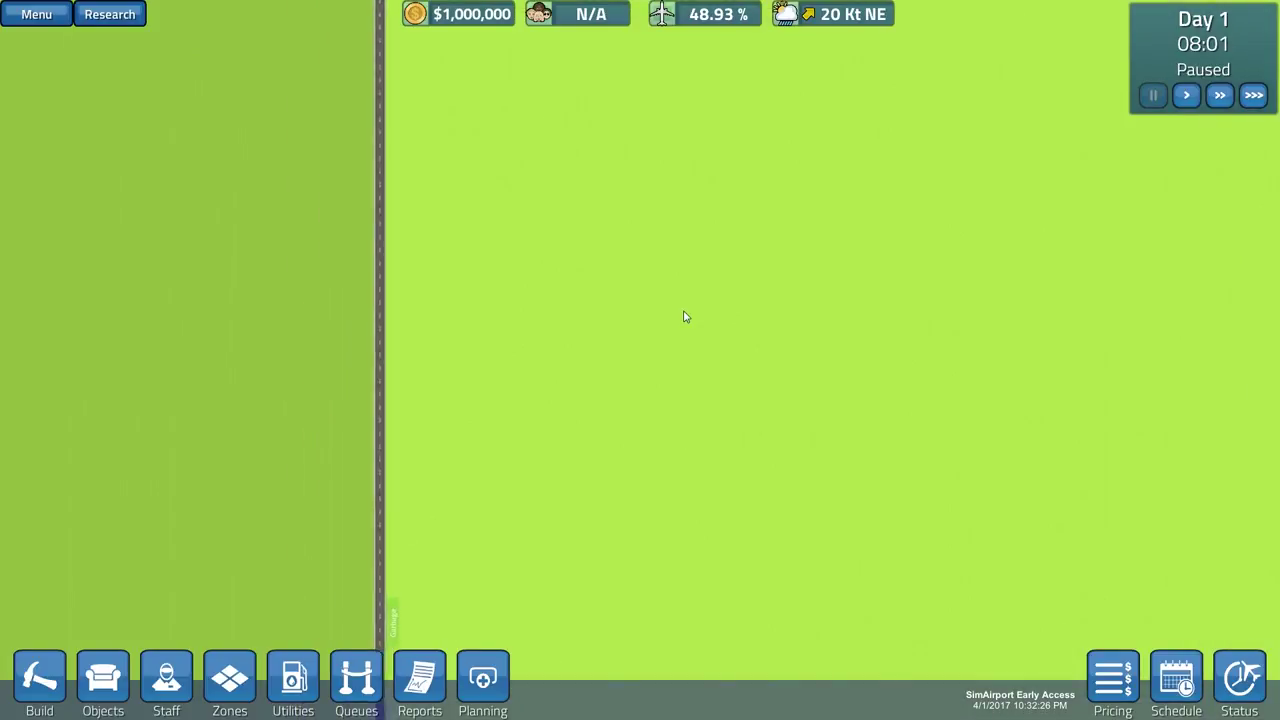
pyautogui.press('Down')
pyautogui.scroll(3, 661, 395)
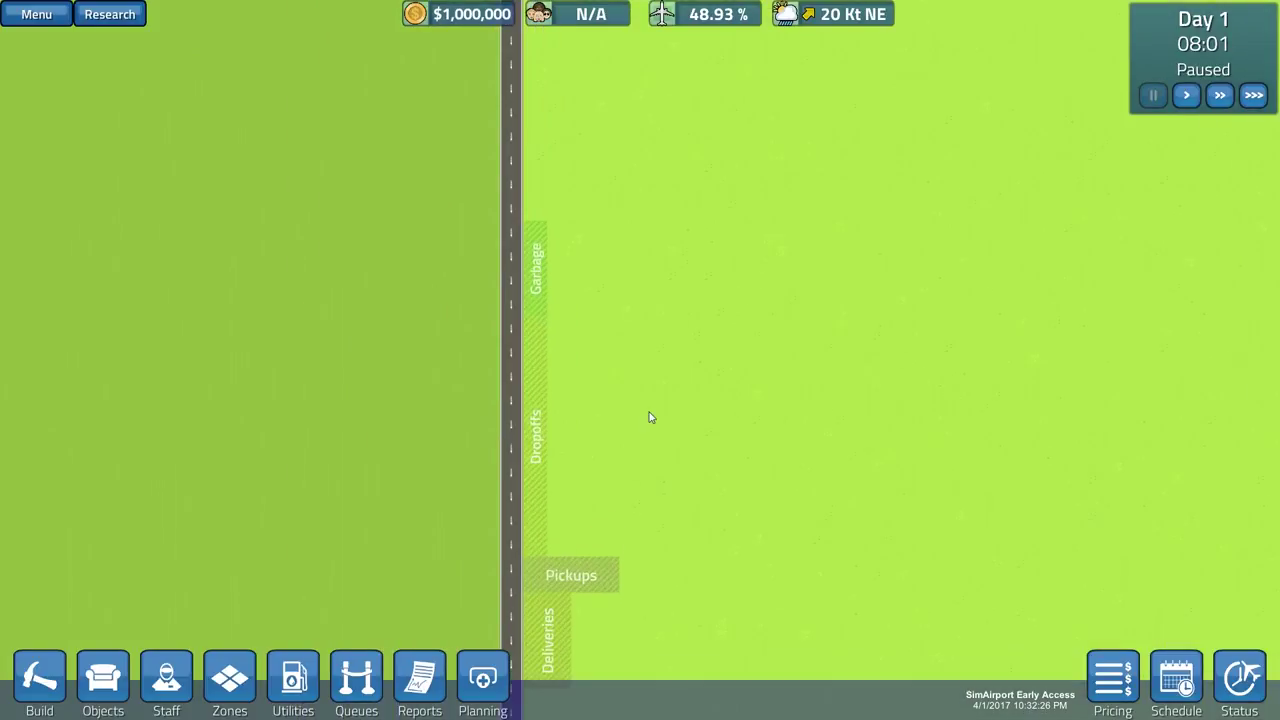
pyautogui.press('Down')
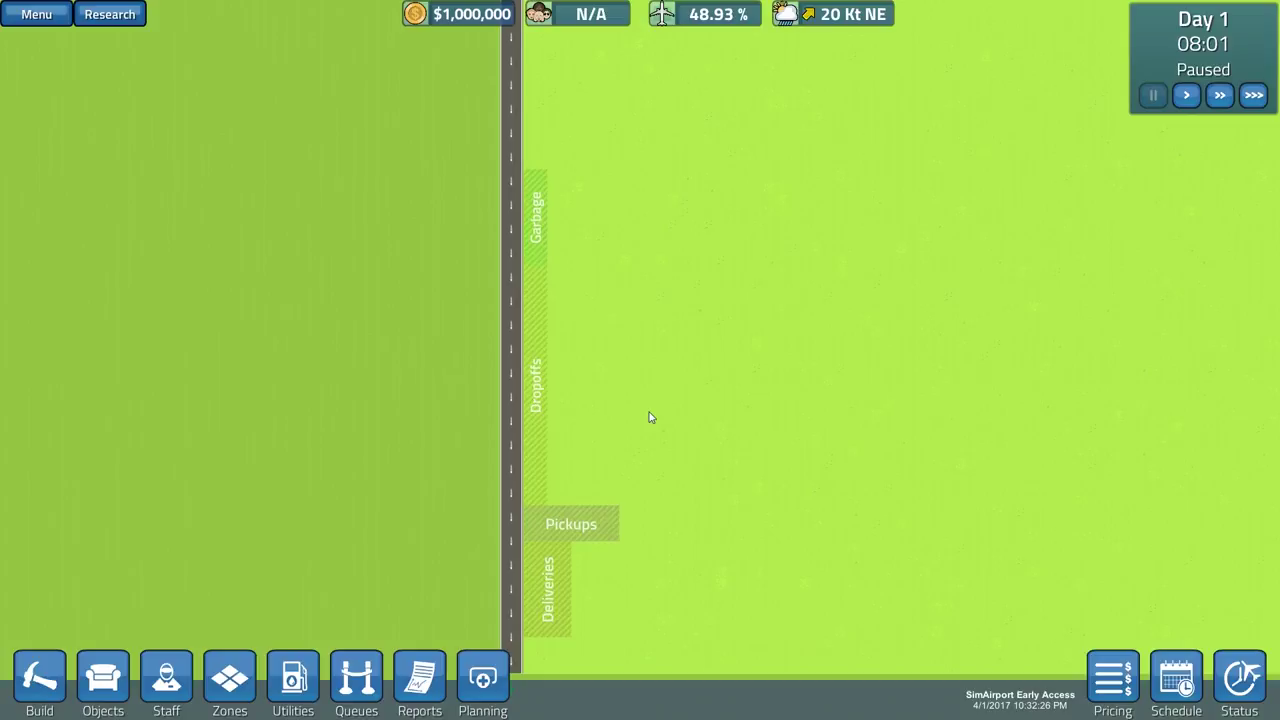
pyautogui.scroll(2, 649, 417)
pyautogui.press('Down')
pyautogui.scroll(-1, 649, 417)
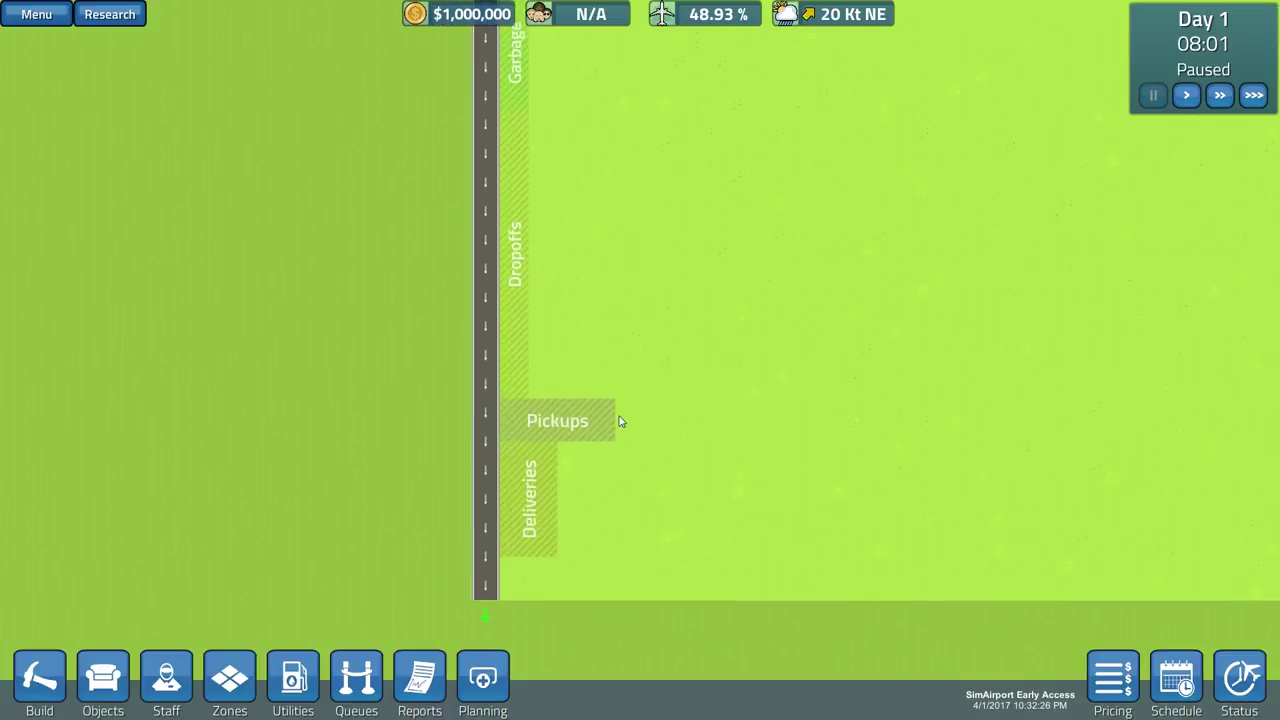
pyautogui.press('Up')
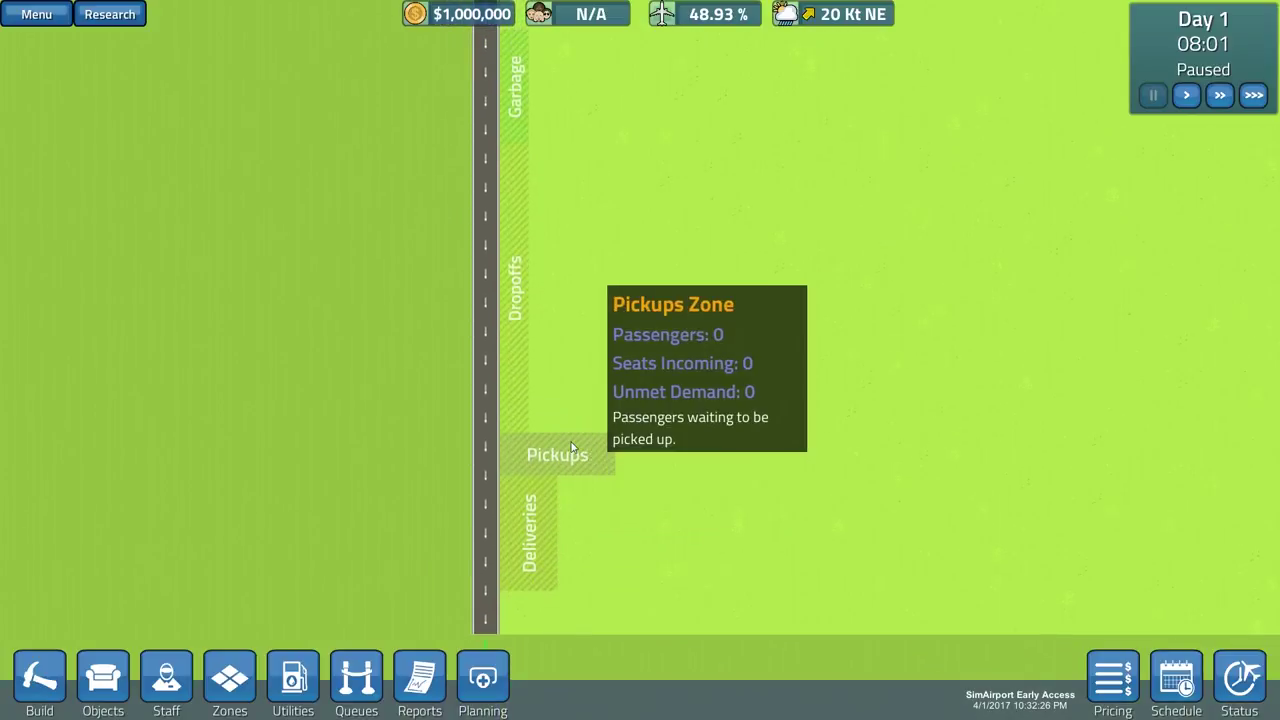
pyautogui.scroll(2, 729, 486)
pyautogui.scroll(-1, 730, 488)
pyautogui.press('Up')
pyautogui.scroll(-1, 730, 488)
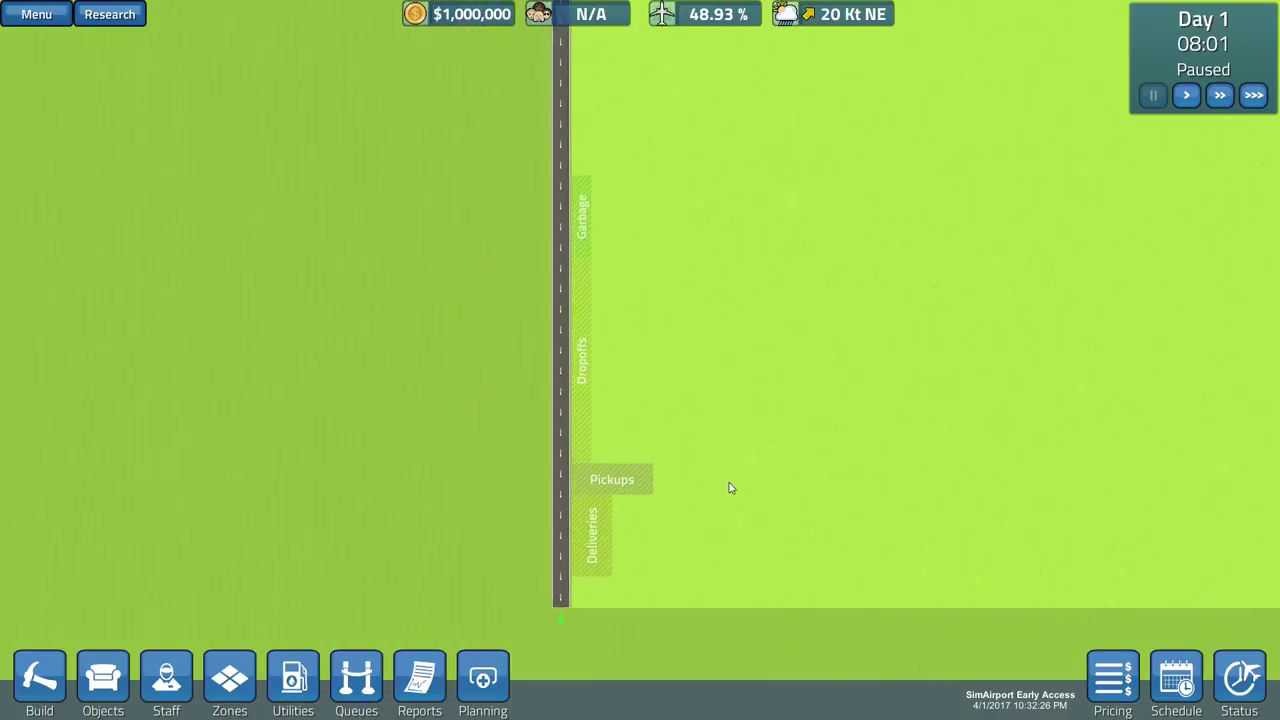
pyautogui.scroll(1, 730, 488)
pyautogui.scroll(1, 730, 488)
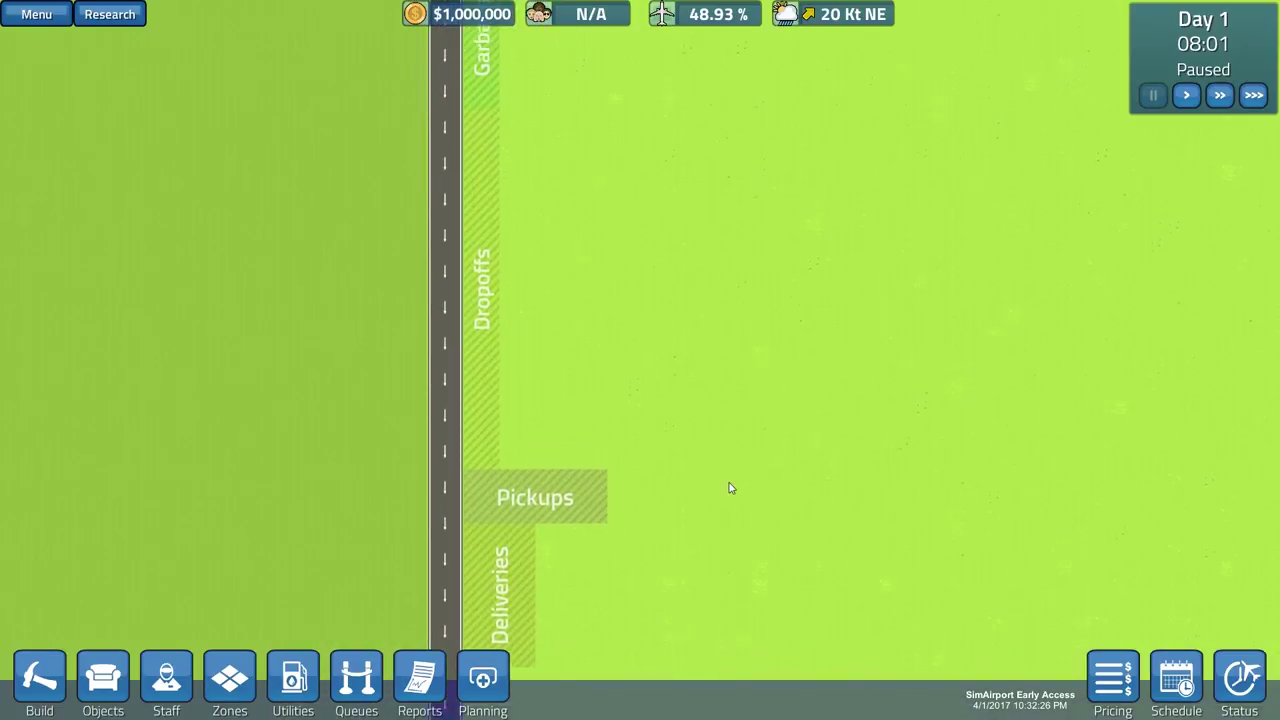
pyautogui.press('Up')
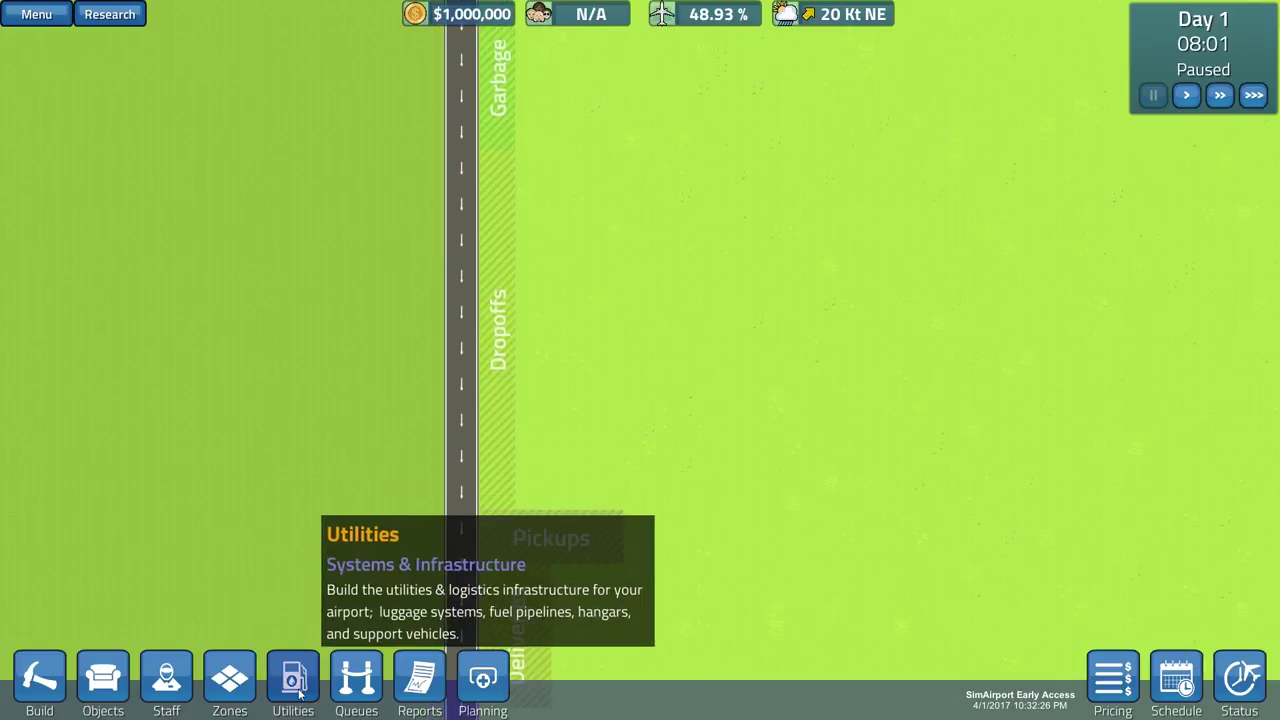
# - Browse the Utilities, Objects and Build item panels
pyautogui.click(298, 684)
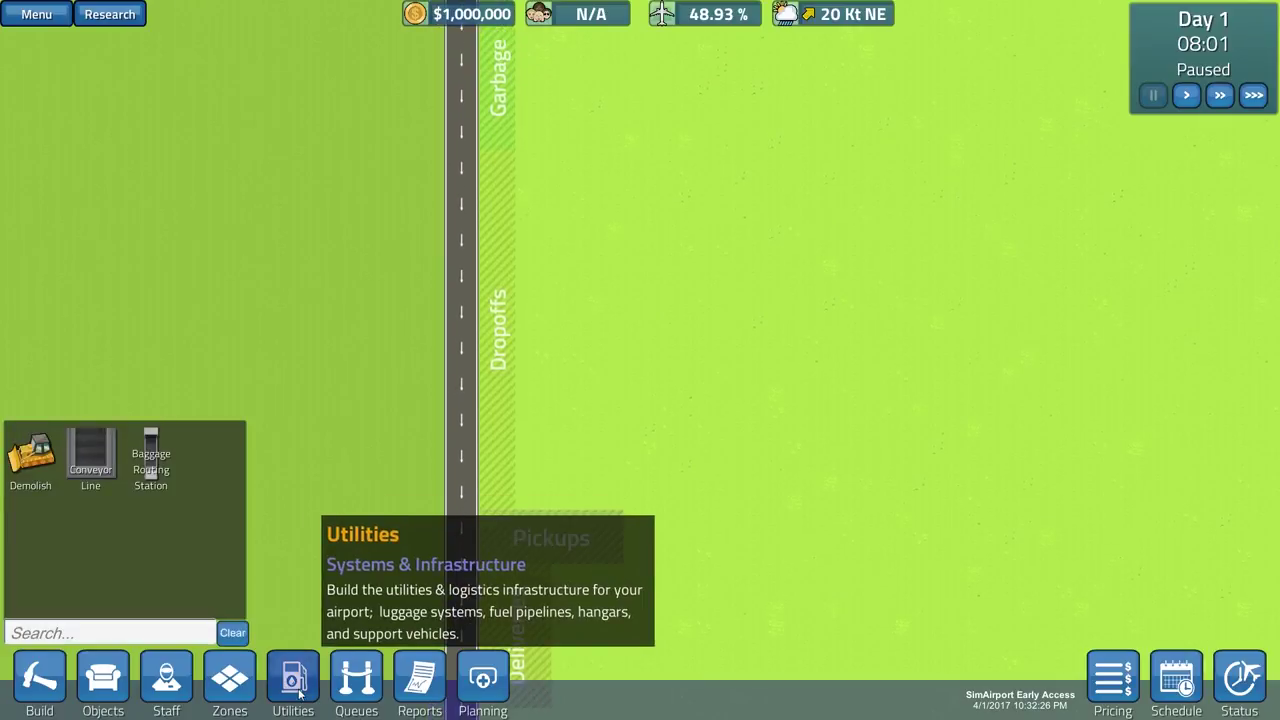
pyautogui.click(101, 695)
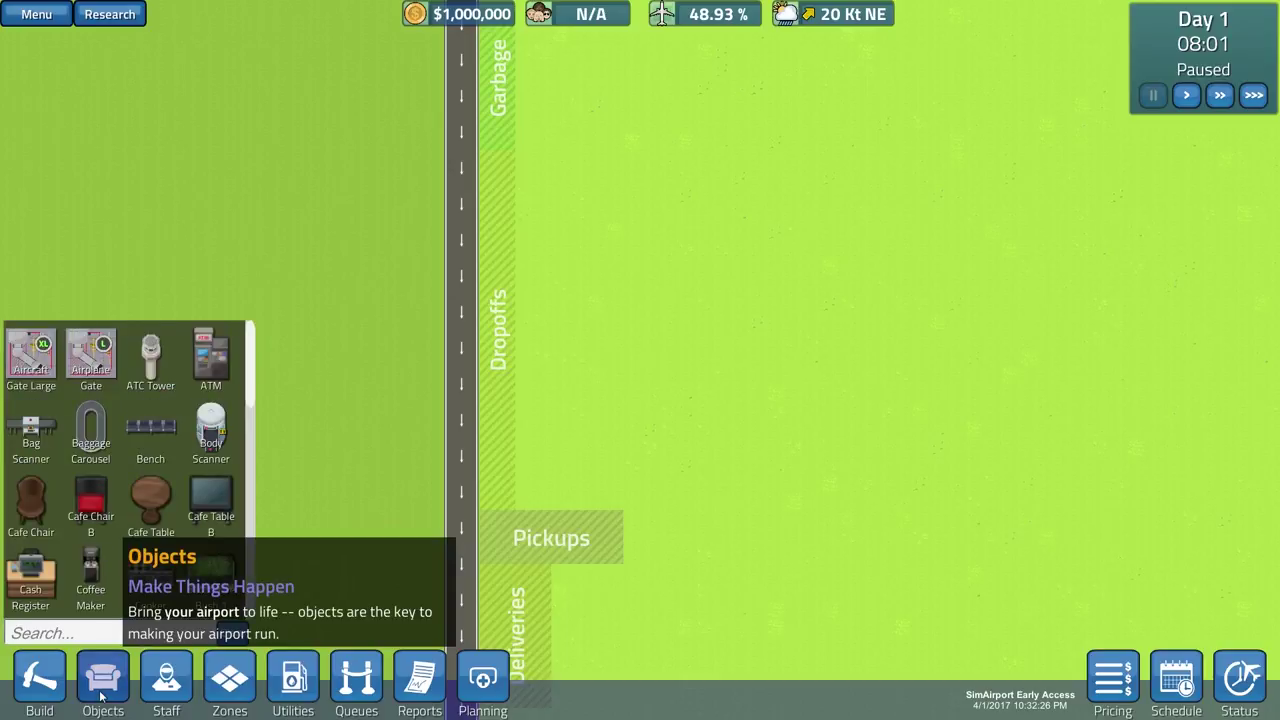
pyautogui.click(50, 686)
pyautogui.press('d')
pyautogui.press('s')
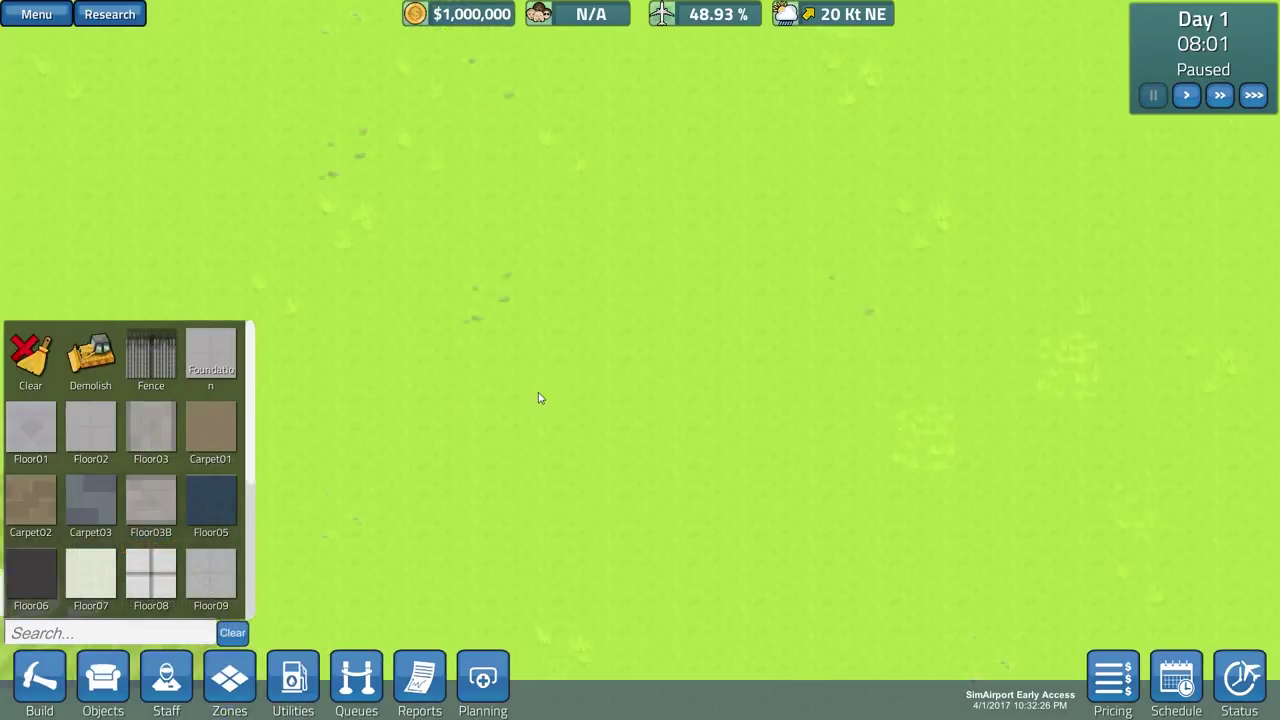
pyautogui.press('a')
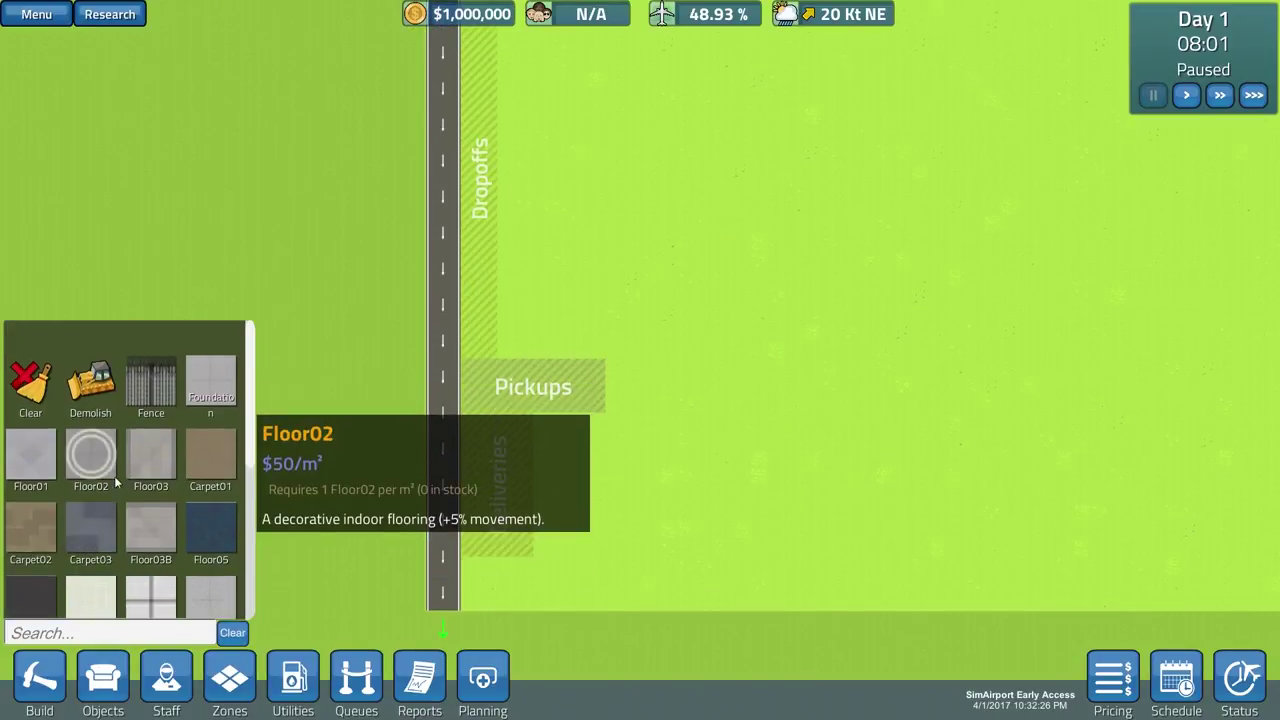
pyautogui.scroll(-3, 114, 483)
pyautogui.scroll(2, 114, 483)
pyautogui.scroll(1, 114, 483)
# - Browse the objects panel and hire a workman onto the plot
pyautogui.click(108, 685)
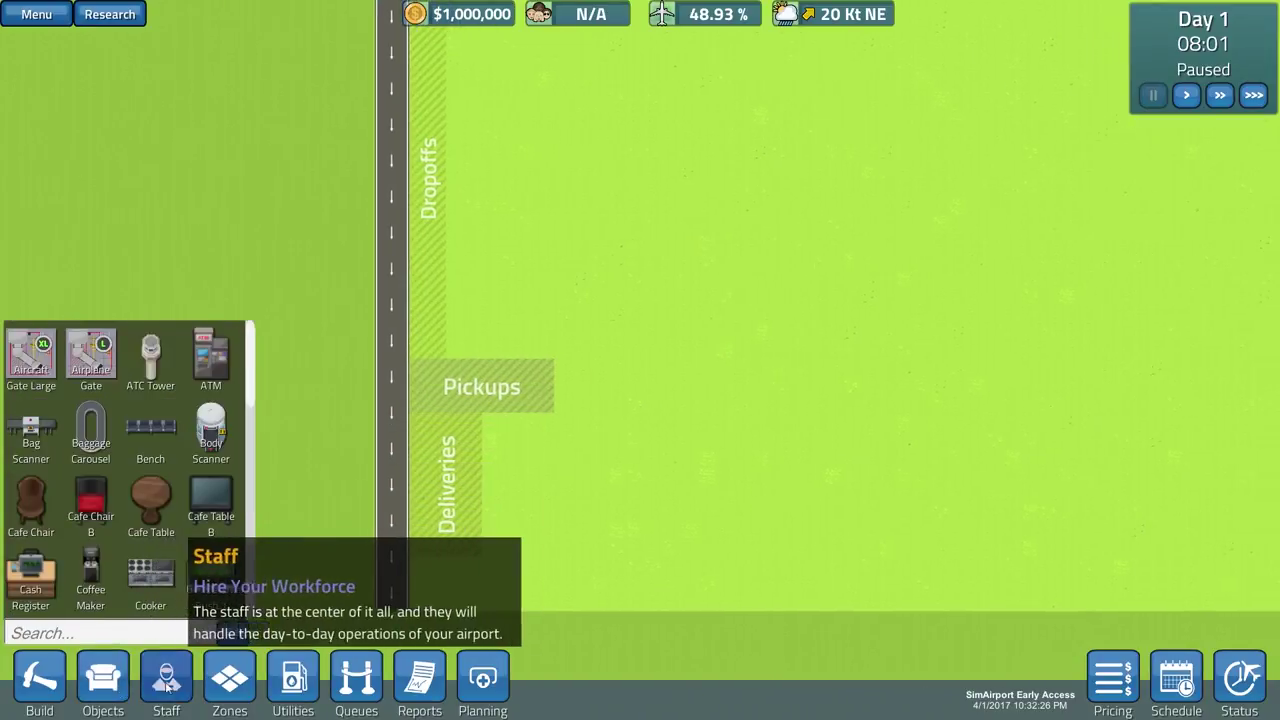
pyautogui.click(166, 682)
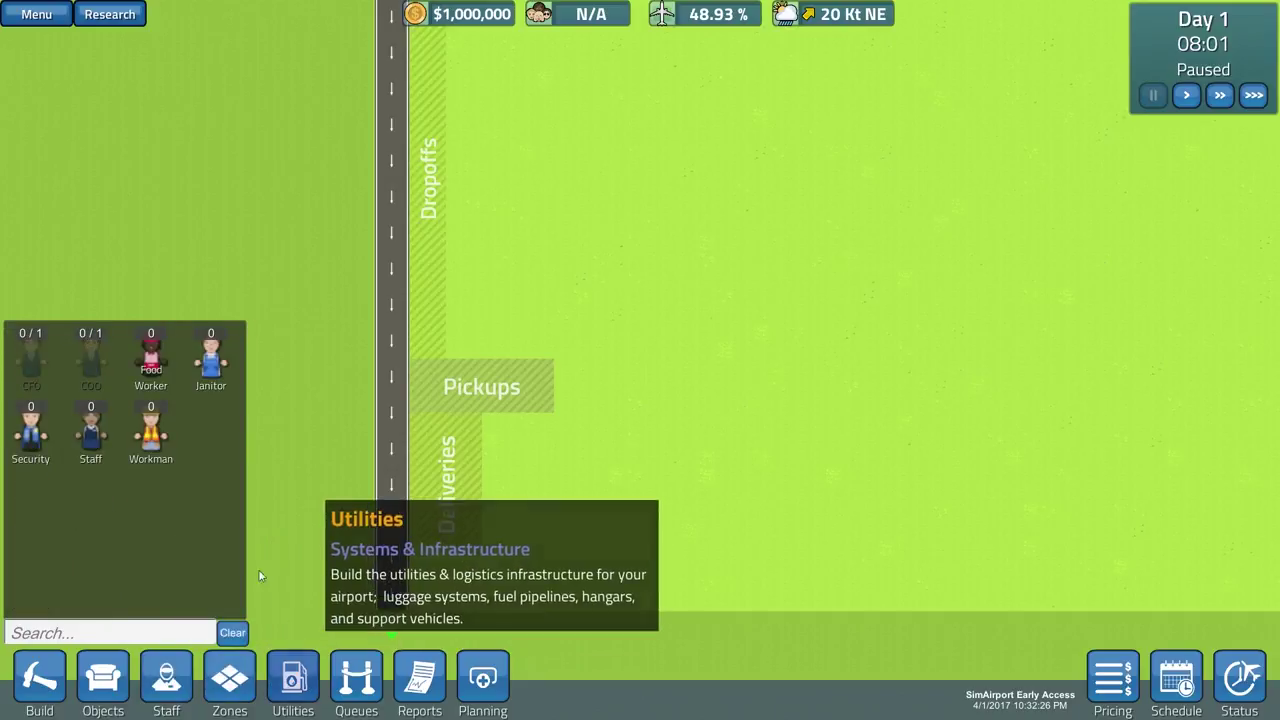
pyautogui.click(150, 430)
pyautogui.click(544, 310)
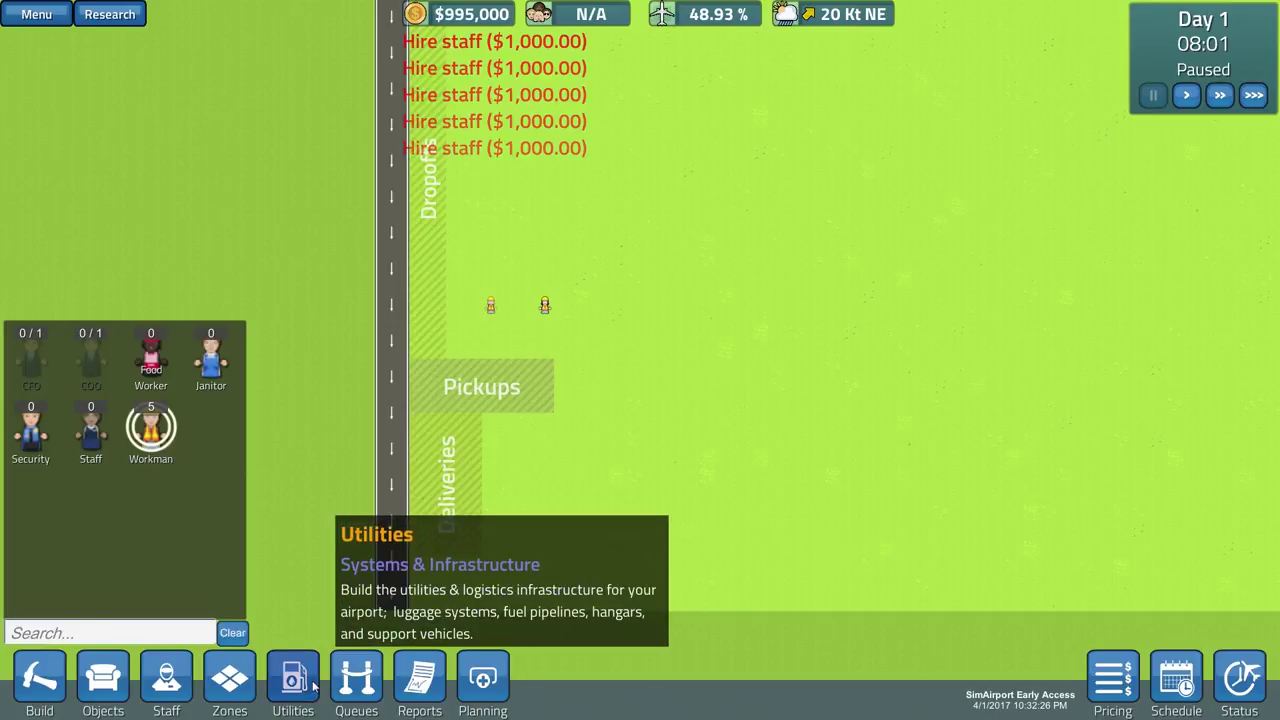
# - Look through the Zones, Queue and Planning colour tool panels
pyautogui.click(229, 678)
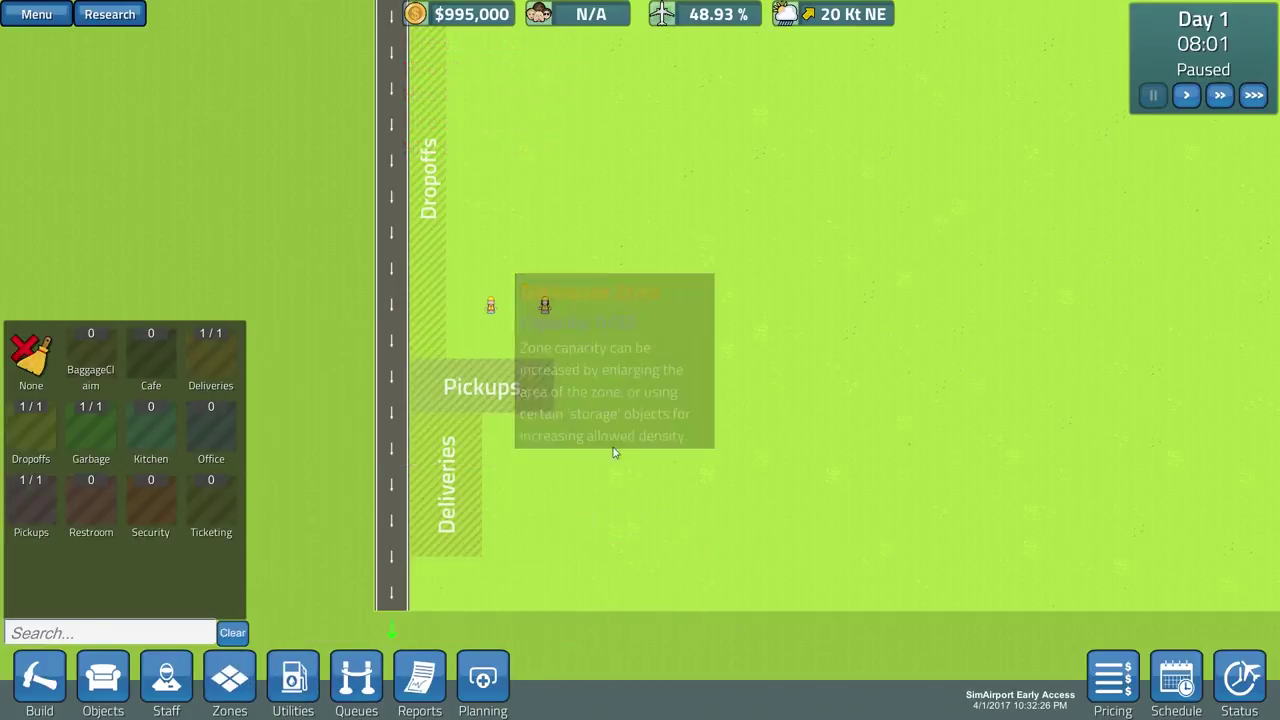
pyautogui.press('w')
pyautogui.press('w')
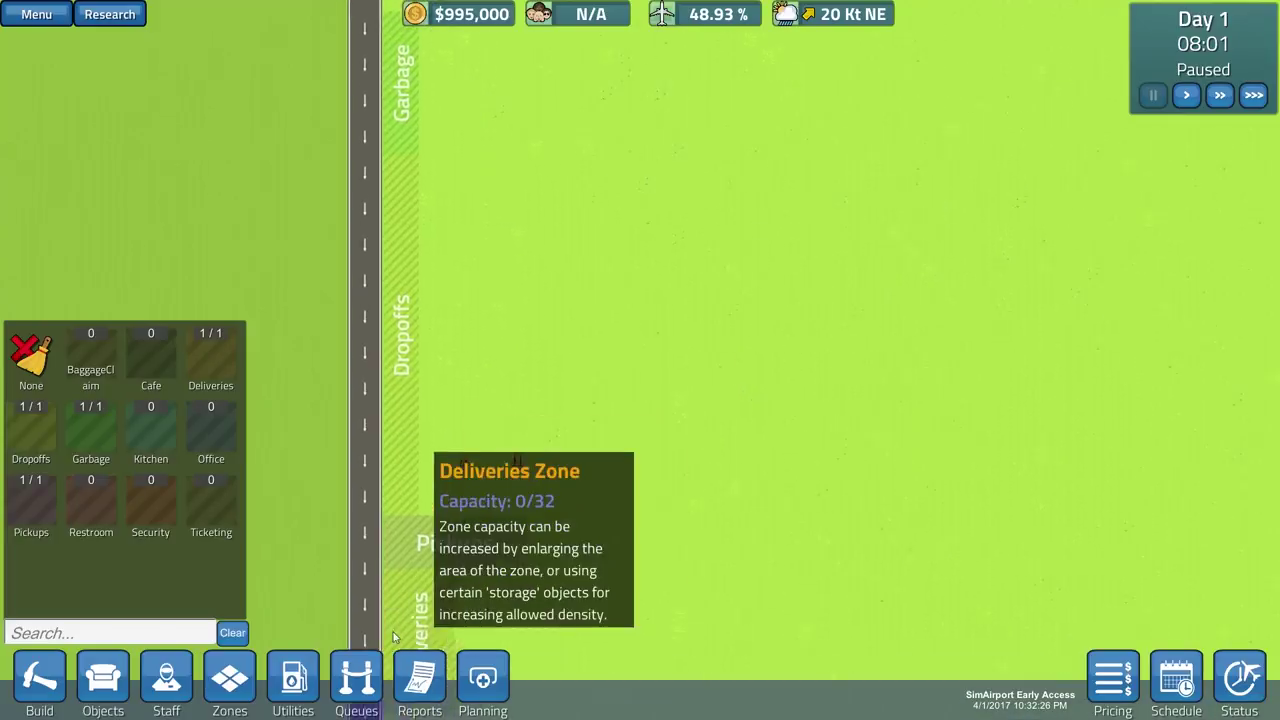
pyautogui.click(357, 680)
pyautogui.press('s')
pyautogui.press('a')
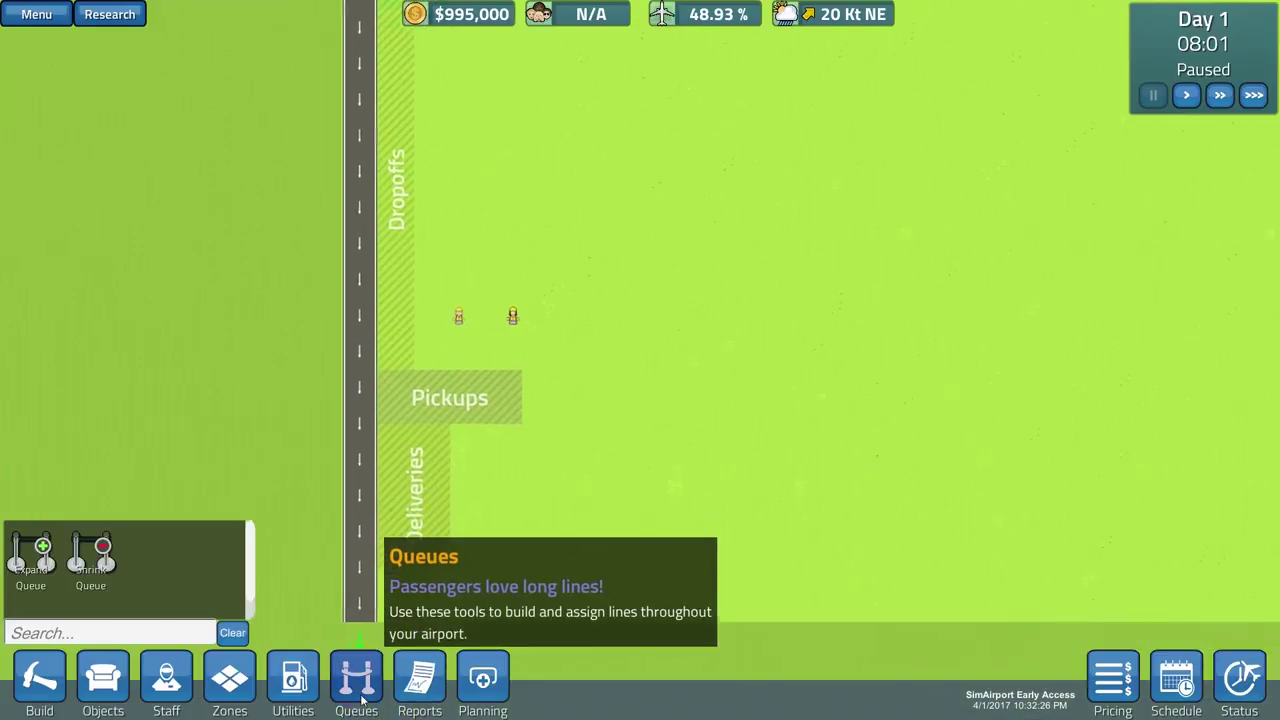
pyautogui.click(479, 686)
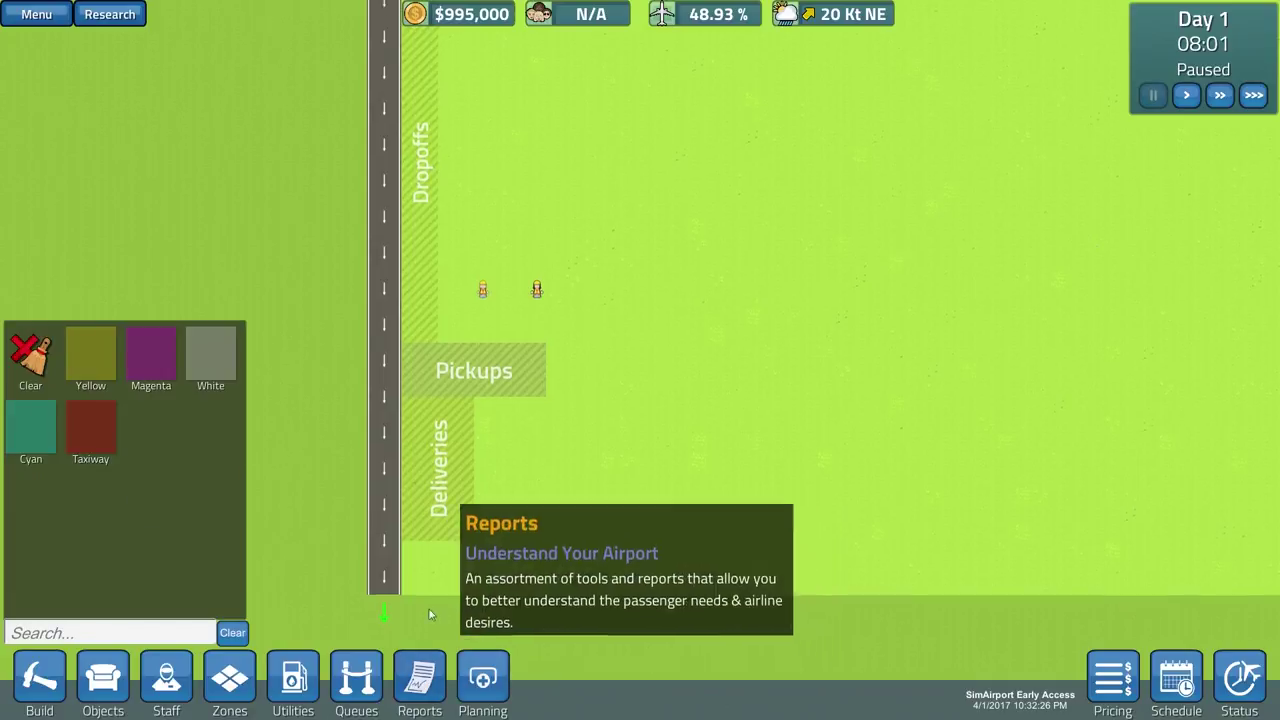
pyautogui.scroll(2, 457, 514)
pyautogui.scroll(-3, 455, 517)
# - Review the Build materials, comparing road, floor and foundation costs near the road
pyautogui.press('d')
pyautogui.press('w')
pyautogui.click(40, 678)
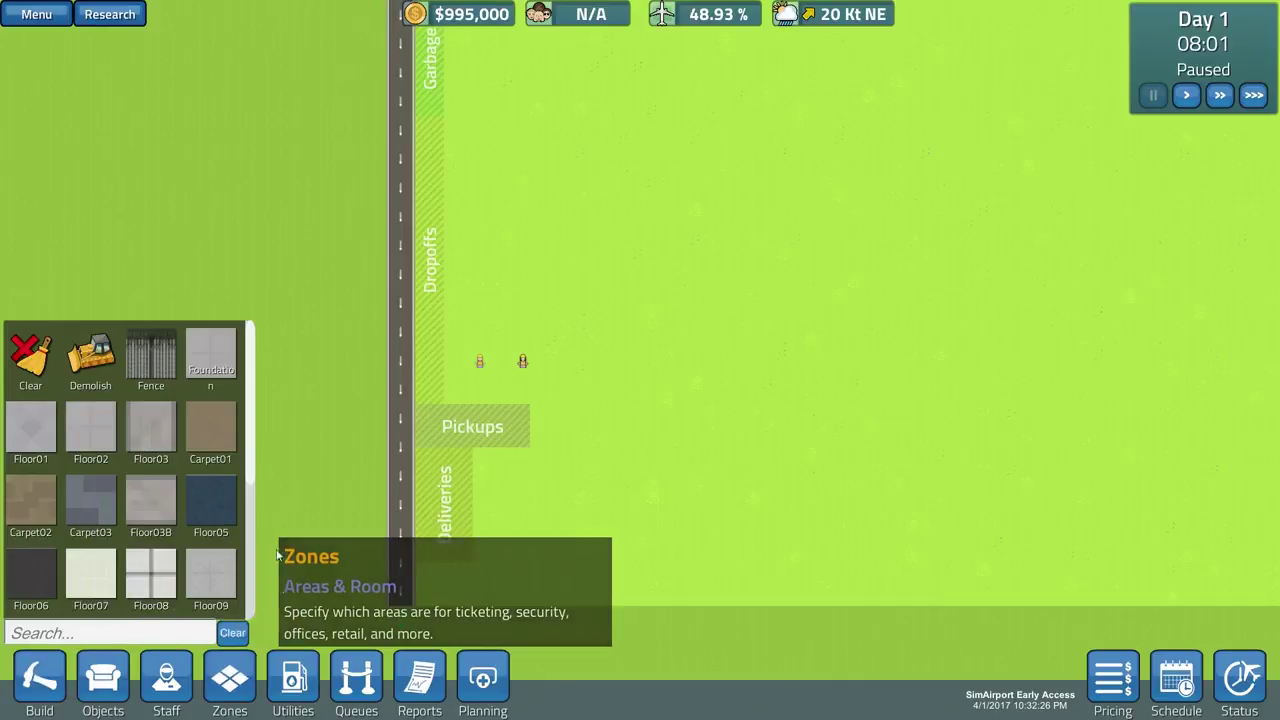
pyautogui.press('s')
pyautogui.scroll(-1, 206, 520)
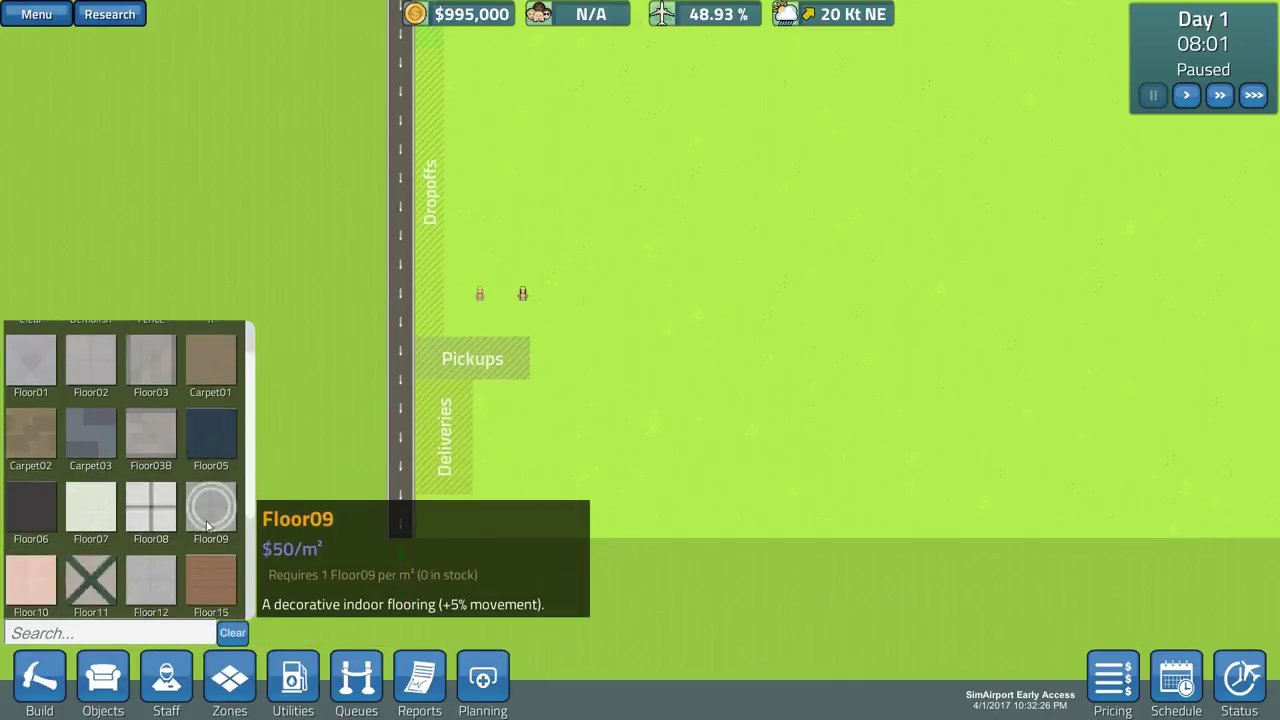
pyautogui.scroll(-1, 206, 520)
pyautogui.scroll(-2, 206, 520)
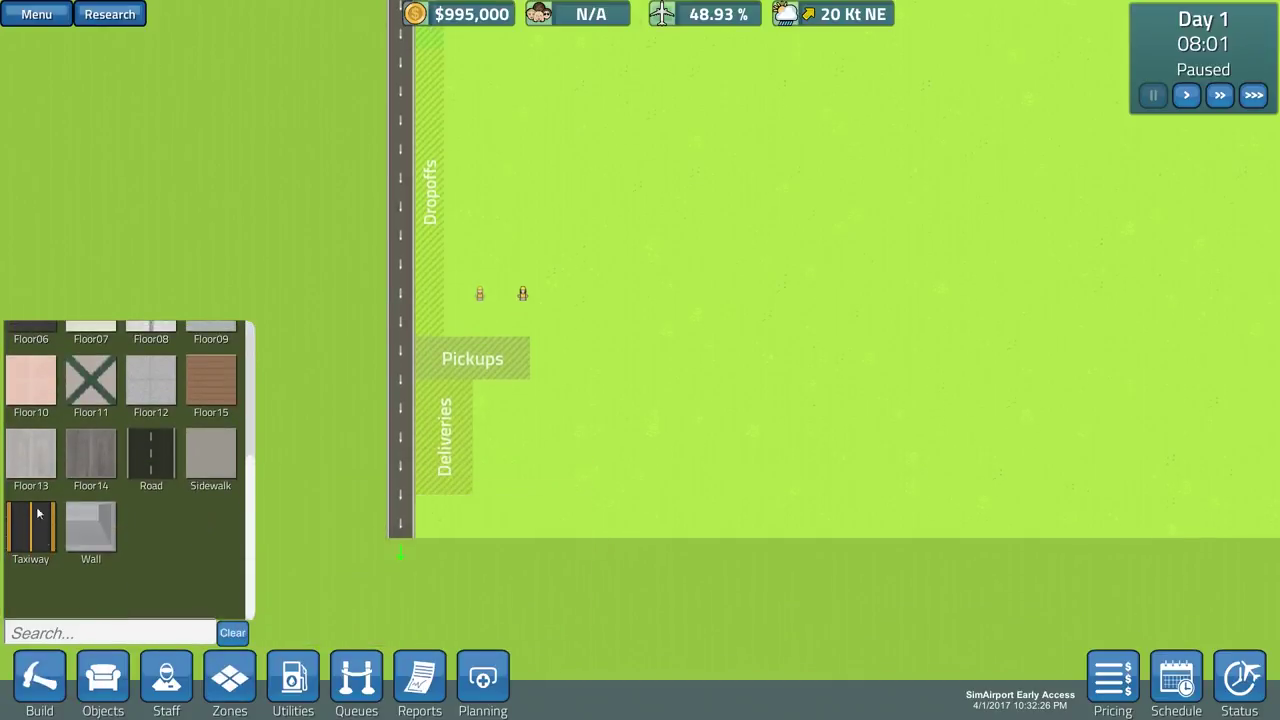
pyautogui.press('a')
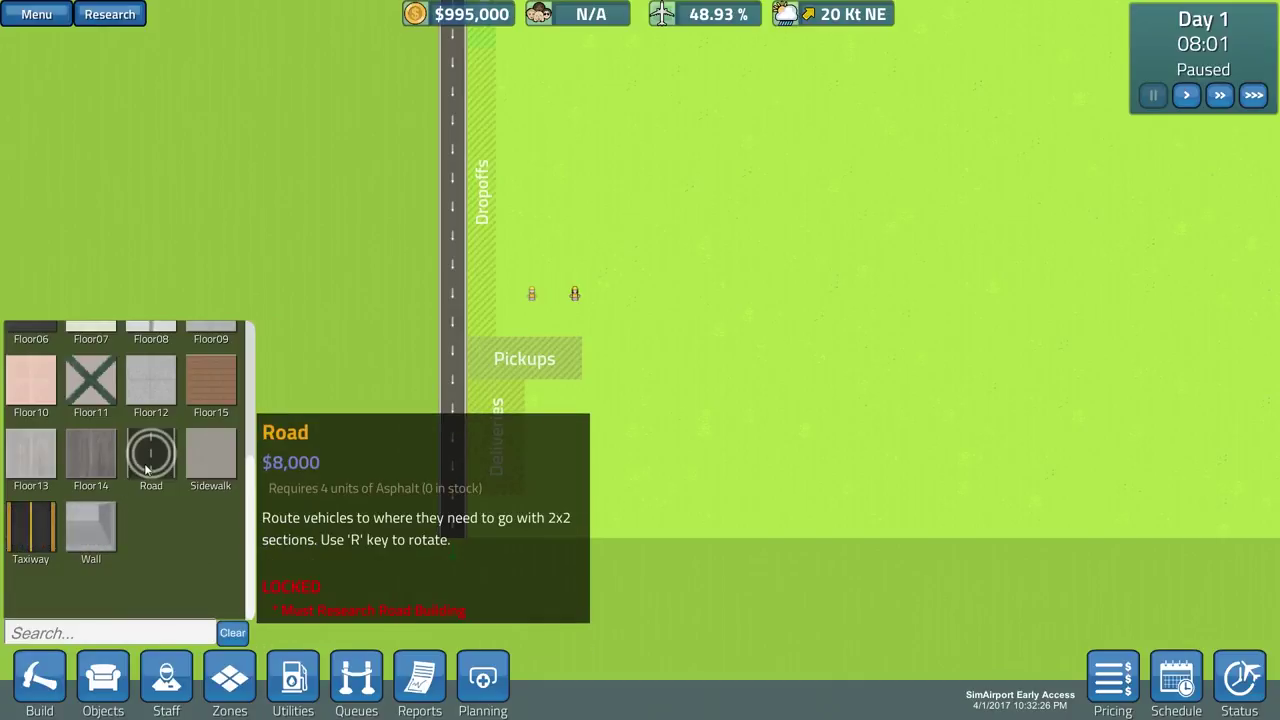
pyautogui.press('d')
pyautogui.press('w')
pyautogui.scroll(1, 153, 488)
pyautogui.scroll(1, 153, 488)
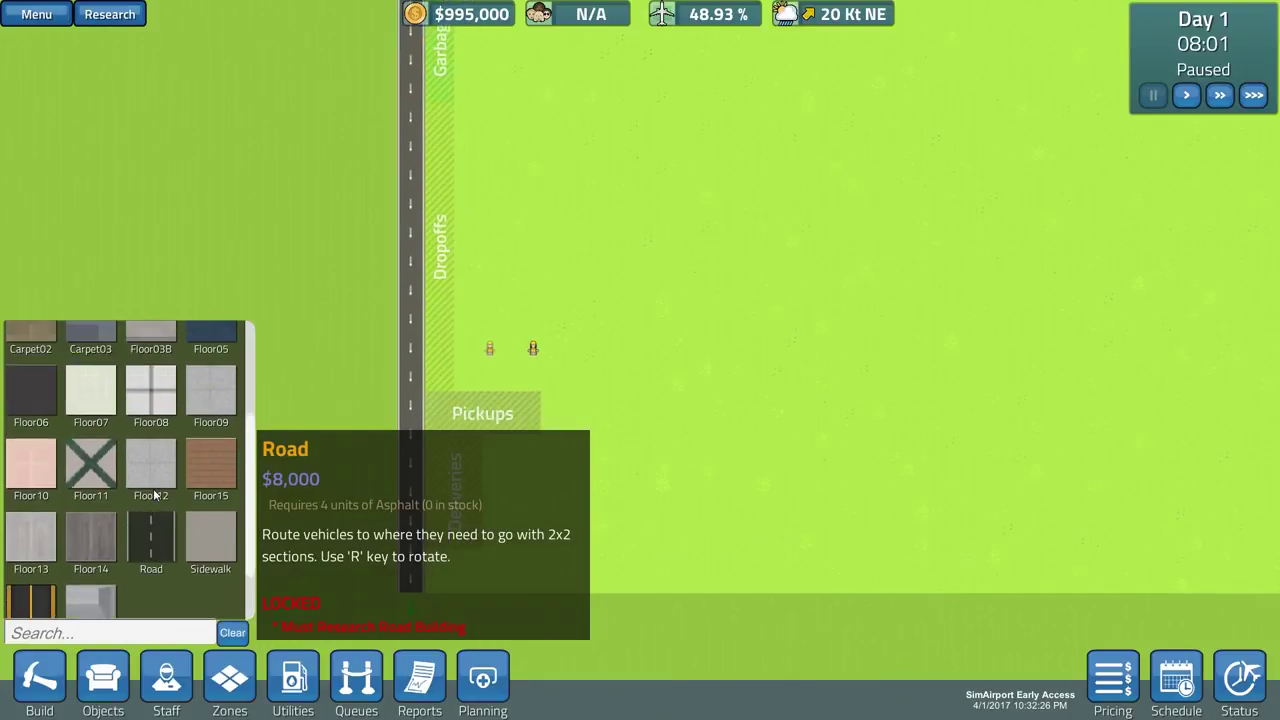
pyautogui.scroll(1, 153, 488)
pyautogui.scroll(1, 153, 488)
pyautogui.scroll(1, 153, 488)
pyautogui.scroll(1, 153, 493)
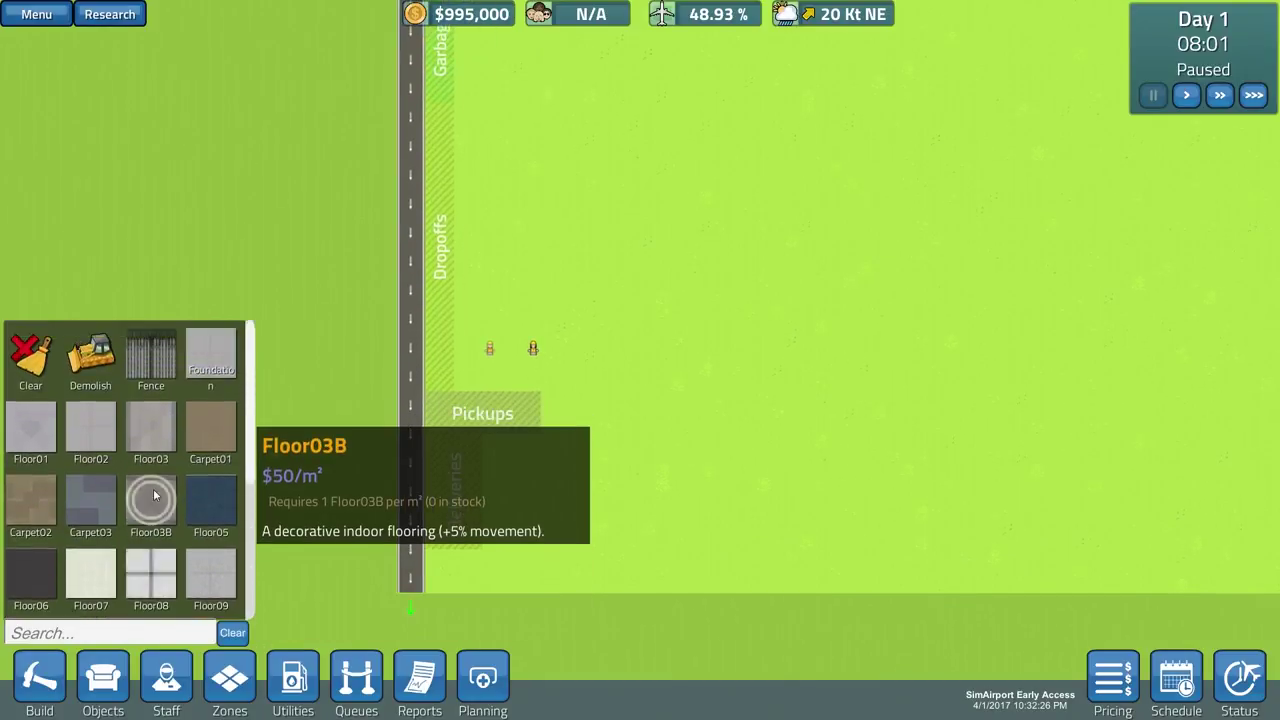
pyautogui.press('d')
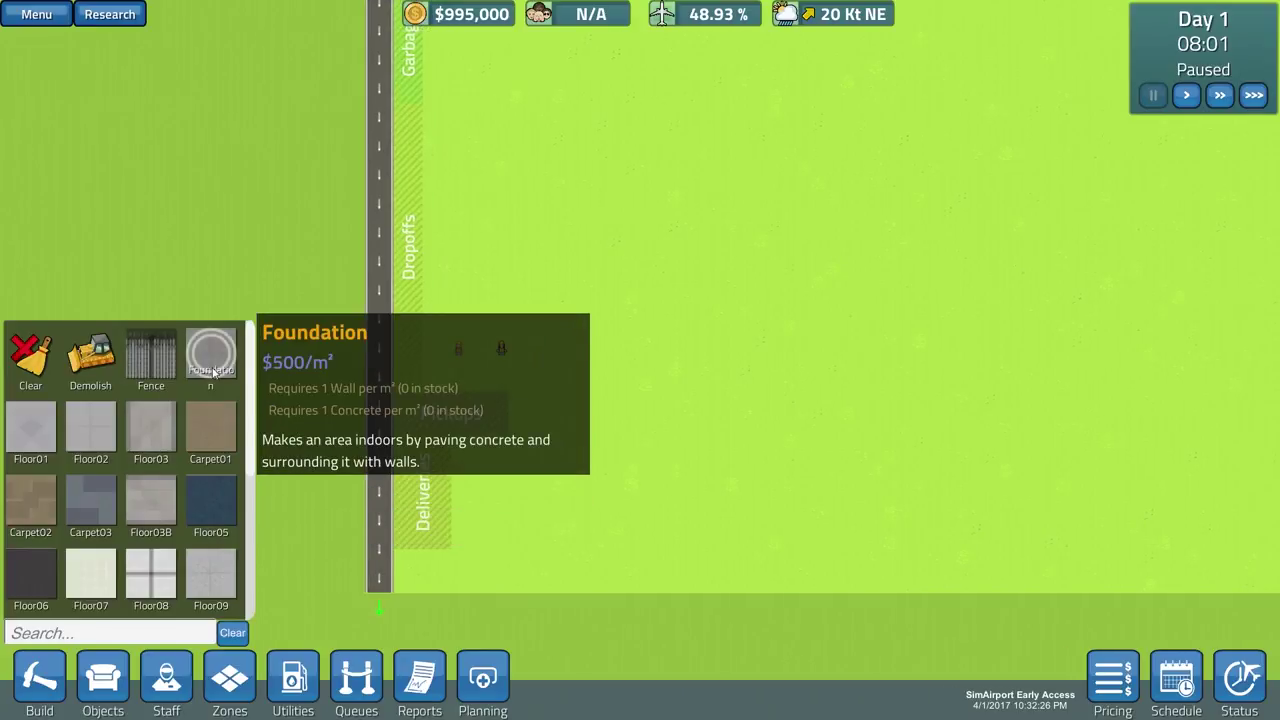
# - Start a new Large-map game from the main menu, getting a $250,000 starter airport
pyautogui.press('Escape')
pyautogui.press('Escape')
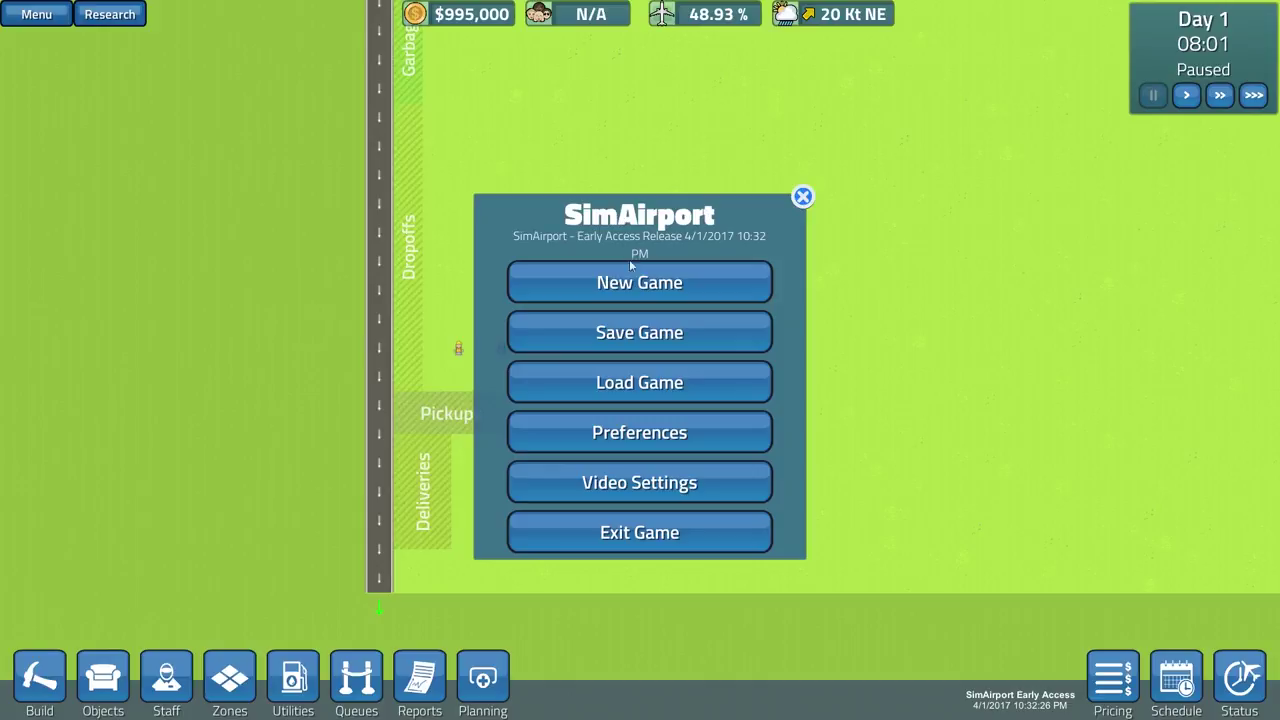
pyautogui.click(632, 275)
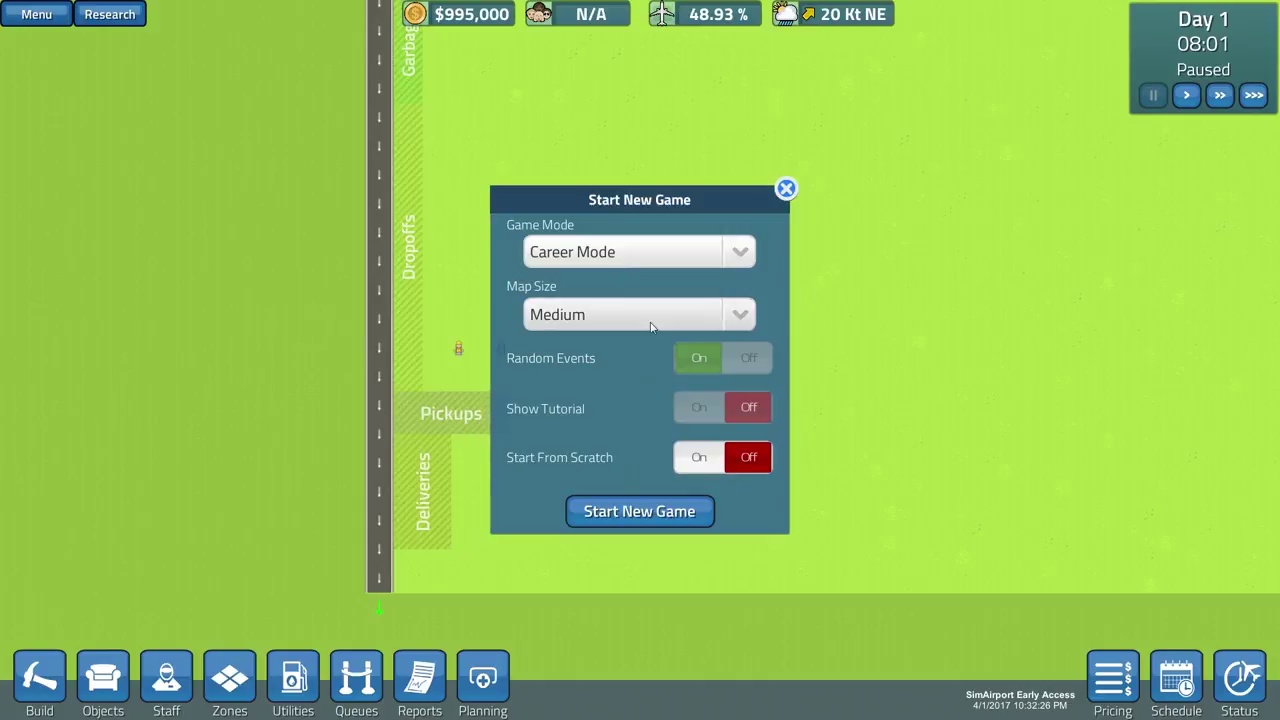
pyautogui.click(684, 316)
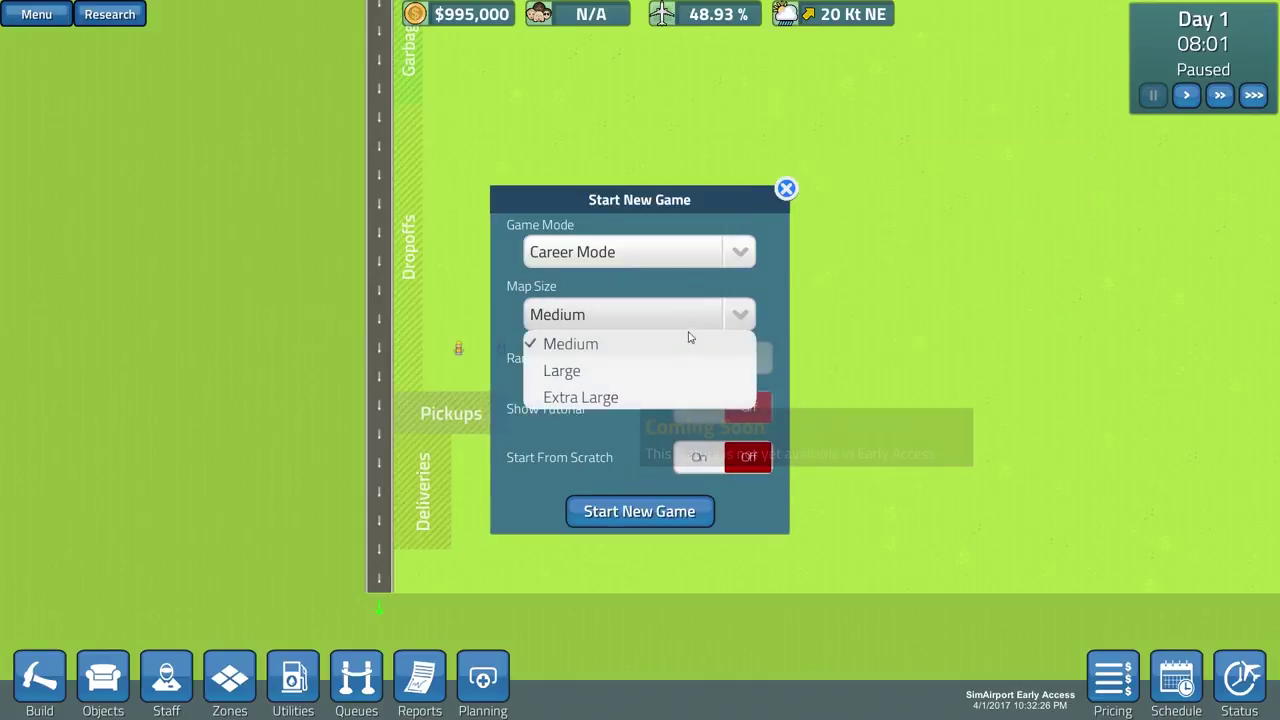
pyautogui.click(620, 378)
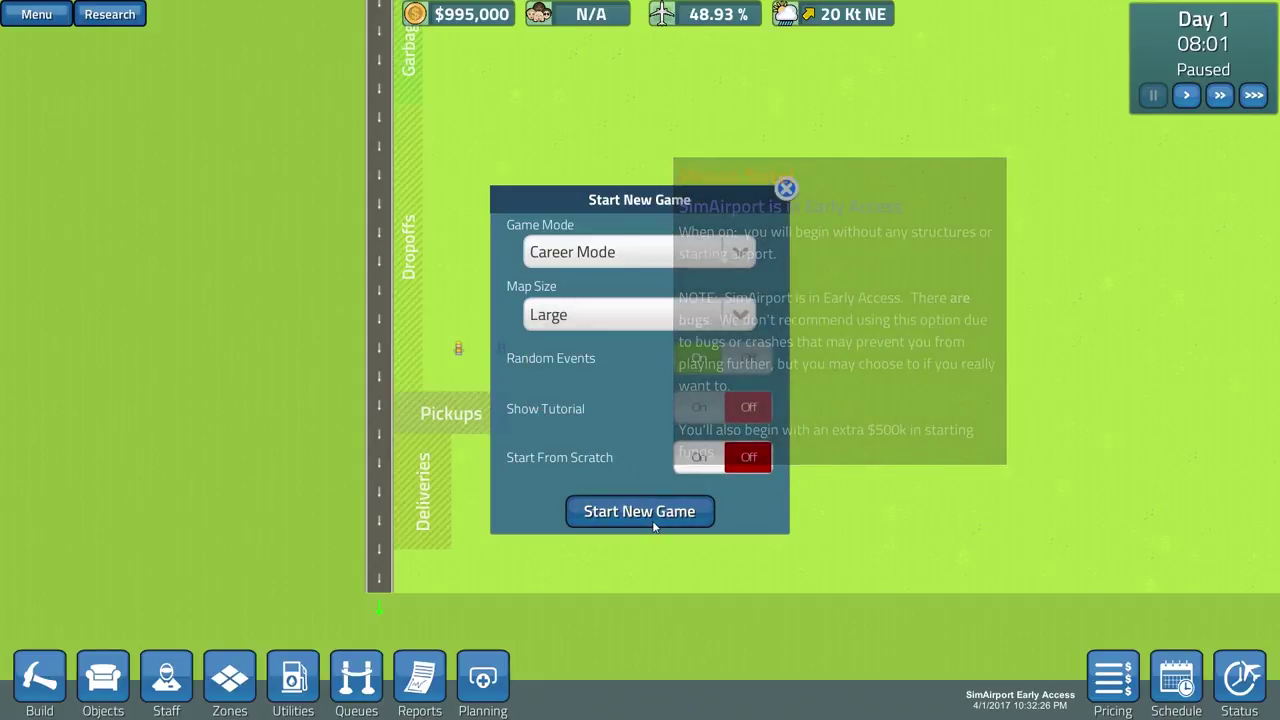
pyautogui.click(653, 518)
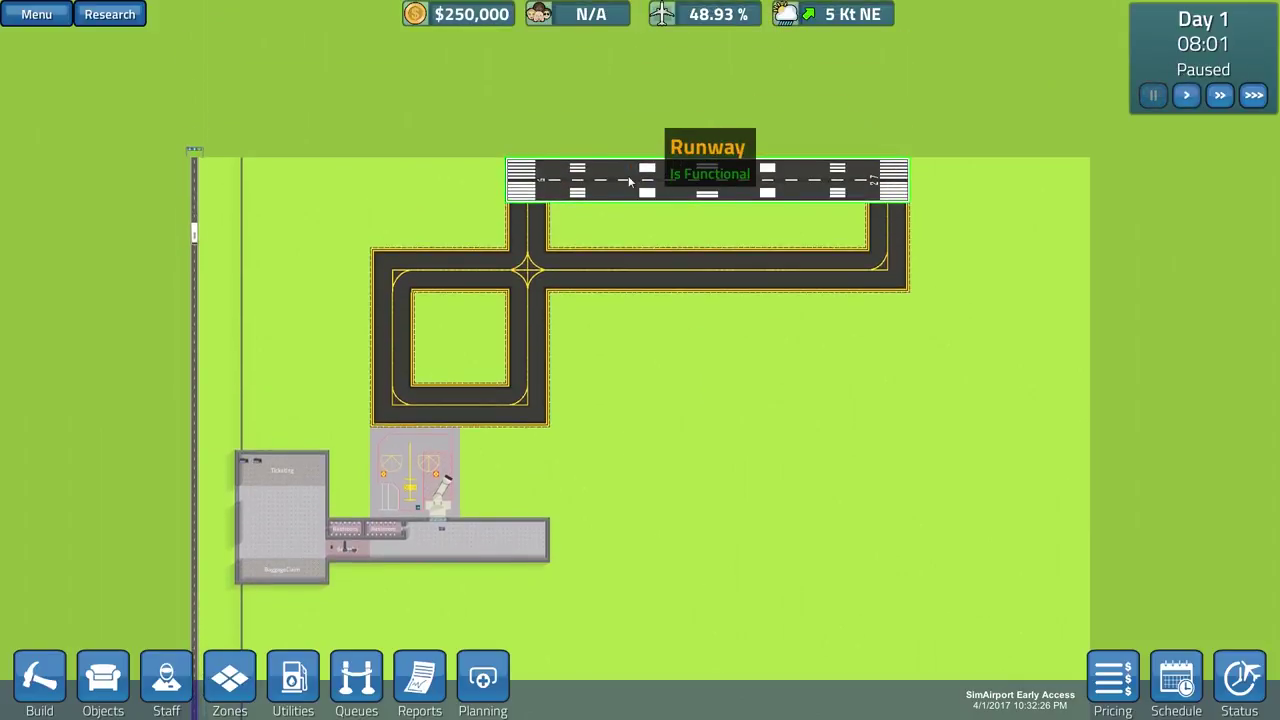
pyautogui.click(630, 180)
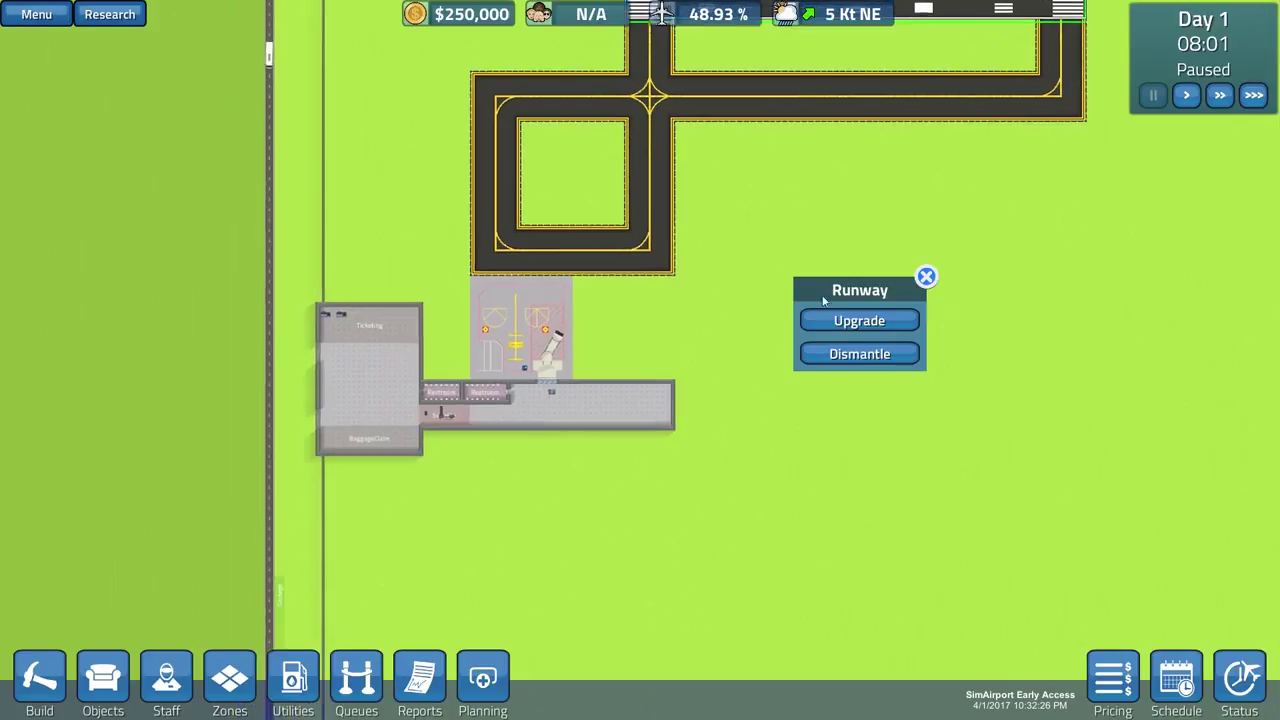
pyautogui.click(926, 277)
pyautogui.scroll(-3, 837, 333)
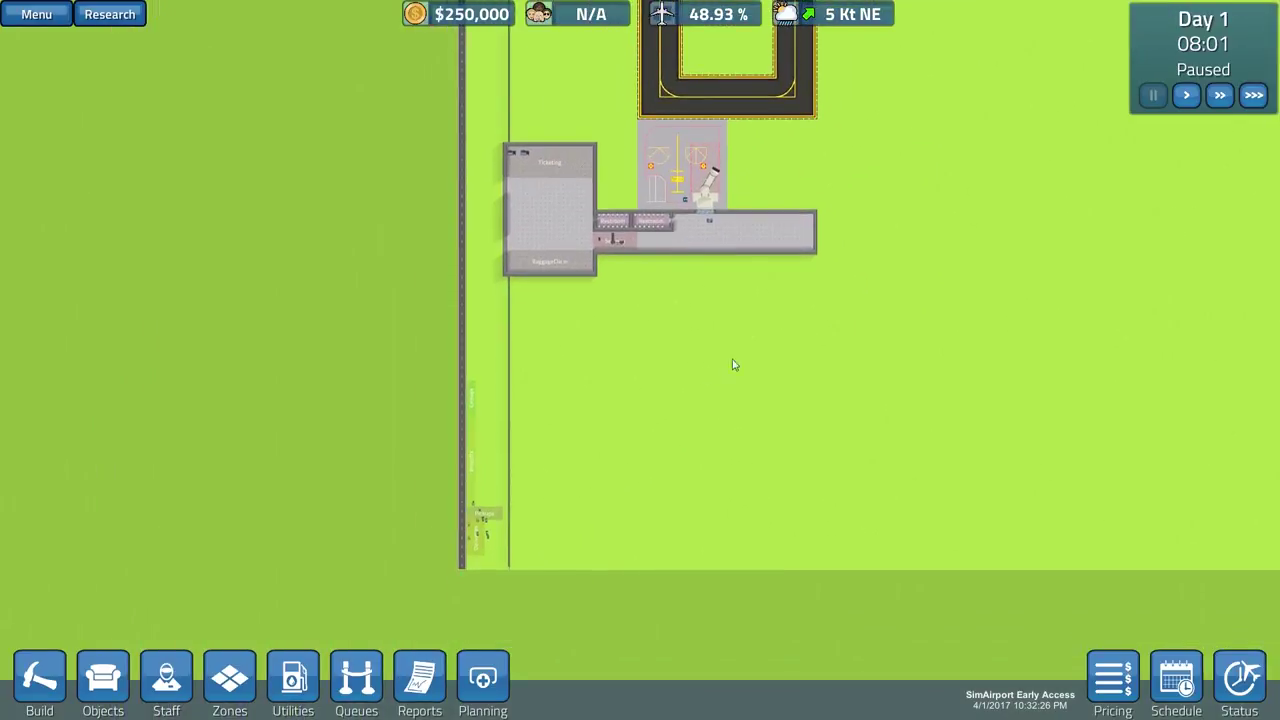
pyautogui.scroll(3, 575, 400)
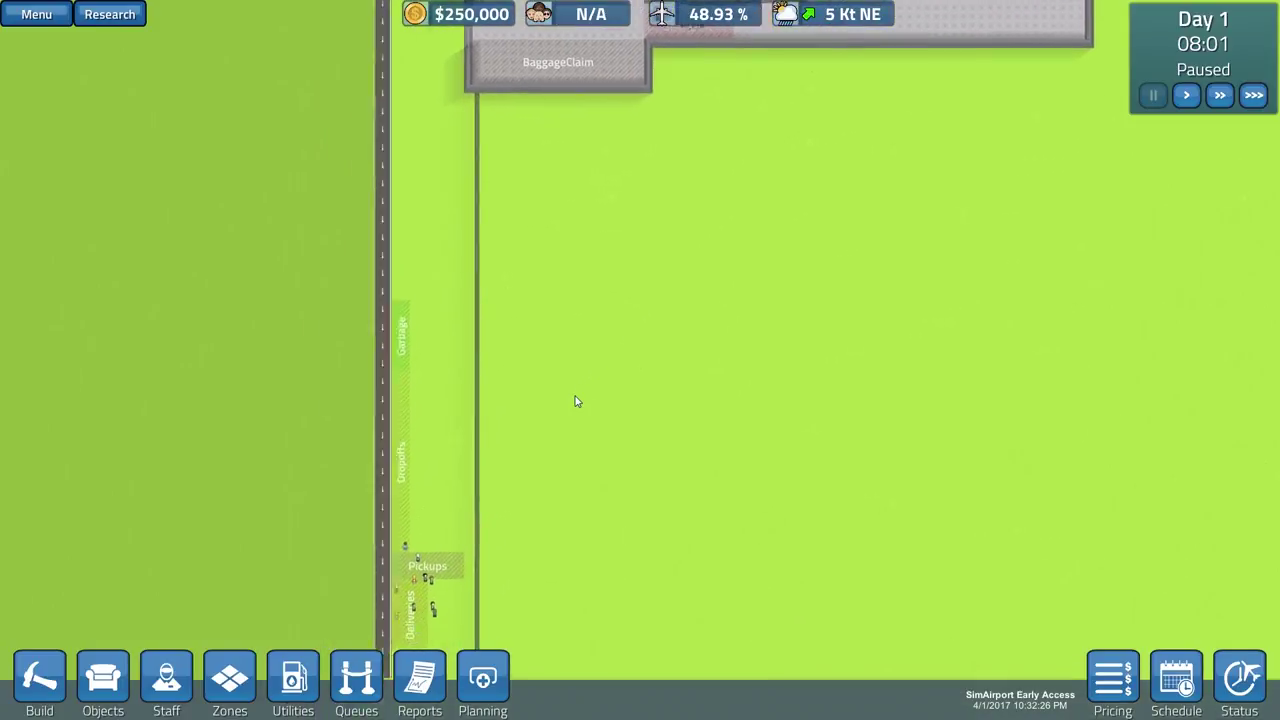
pyautogui.scroll(3, 575, 403)
pyautogui.scroll(-2, 575, 406)
pyautogui.scroll(-3, 575, 406)
pyautogui.press('w')
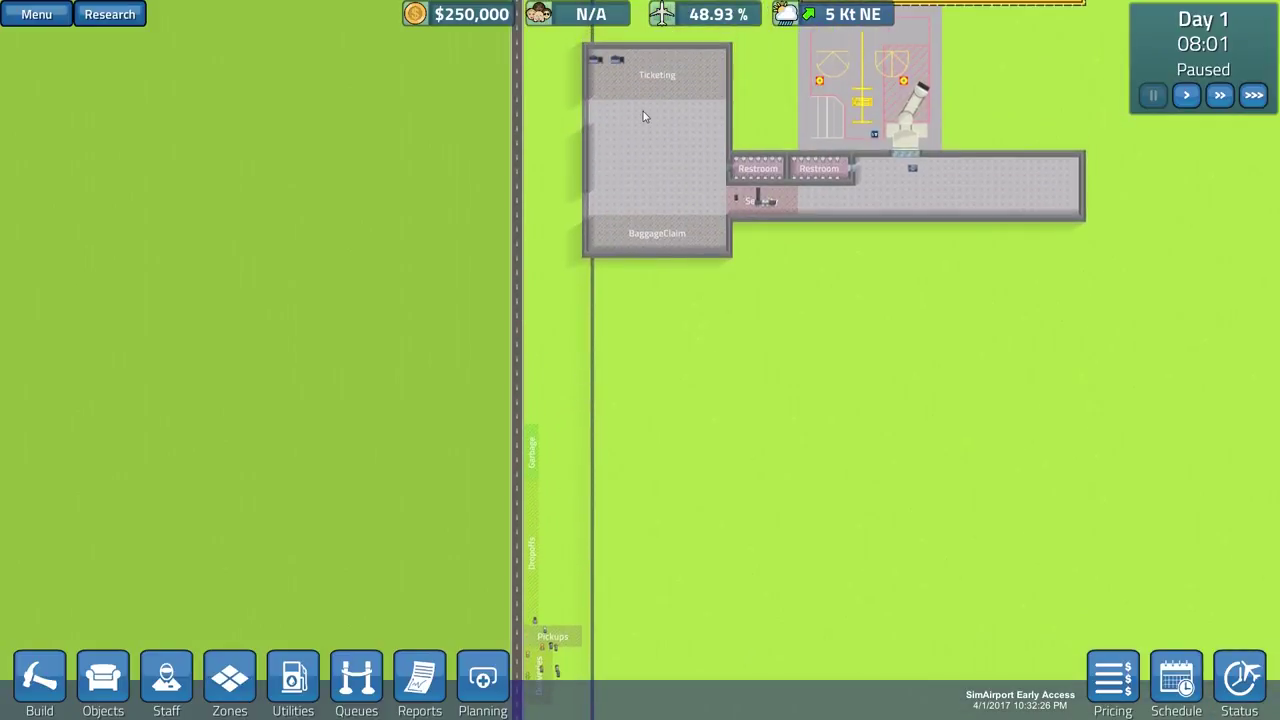
pyautogui.press('s')
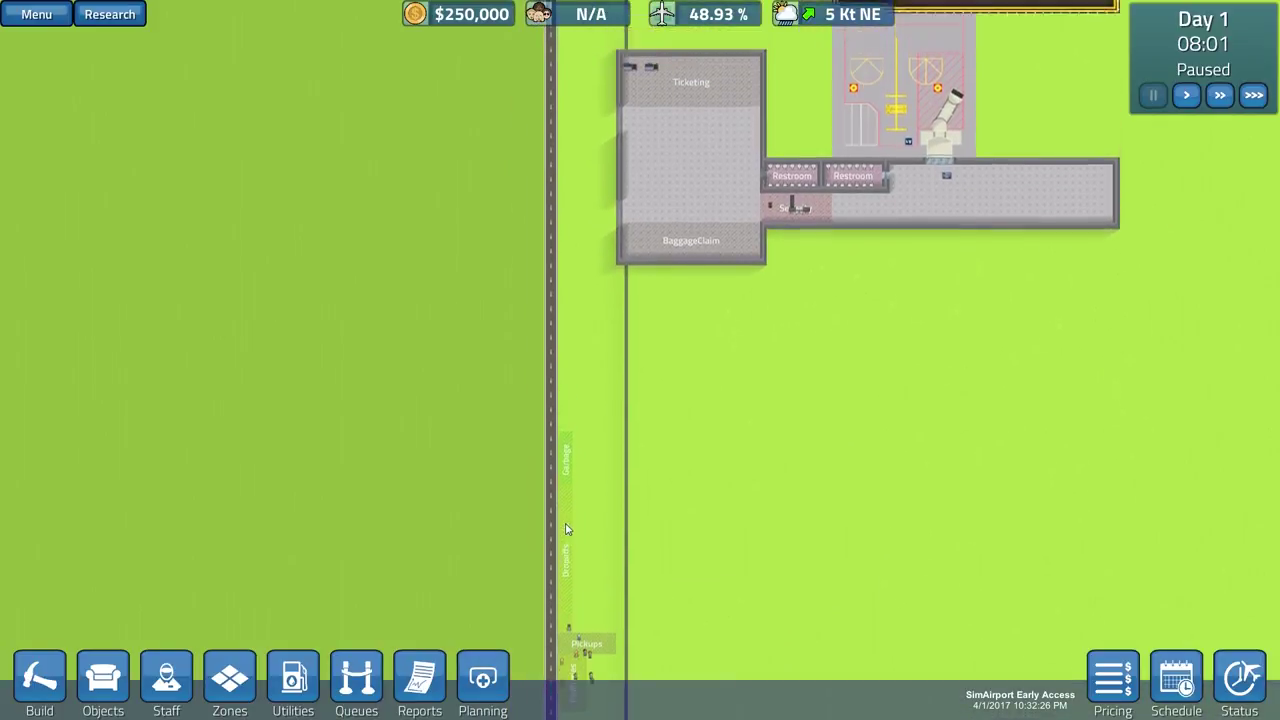
pyautogui.scroll(1, 565, 529)
pyautogui.scroll(2, 565, 529)
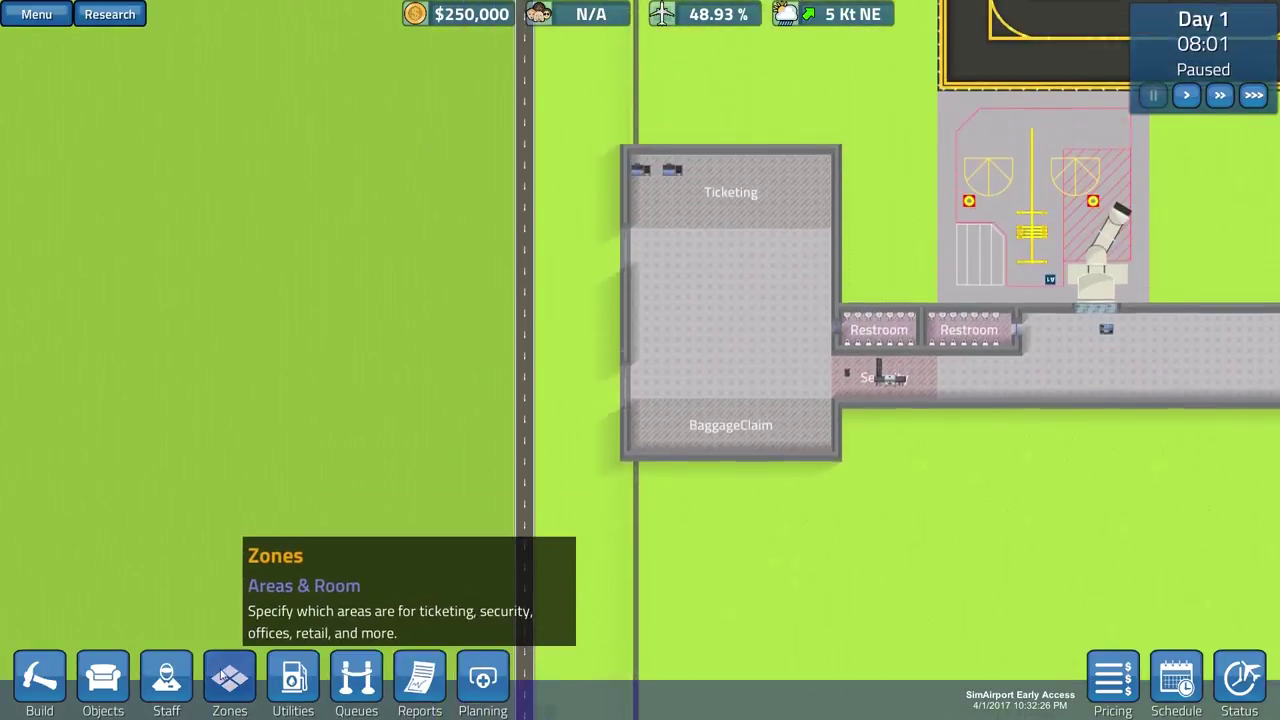
# - Show the zone types list and try painting a second Dropoffs zone
pyautogui.click(223, 675)
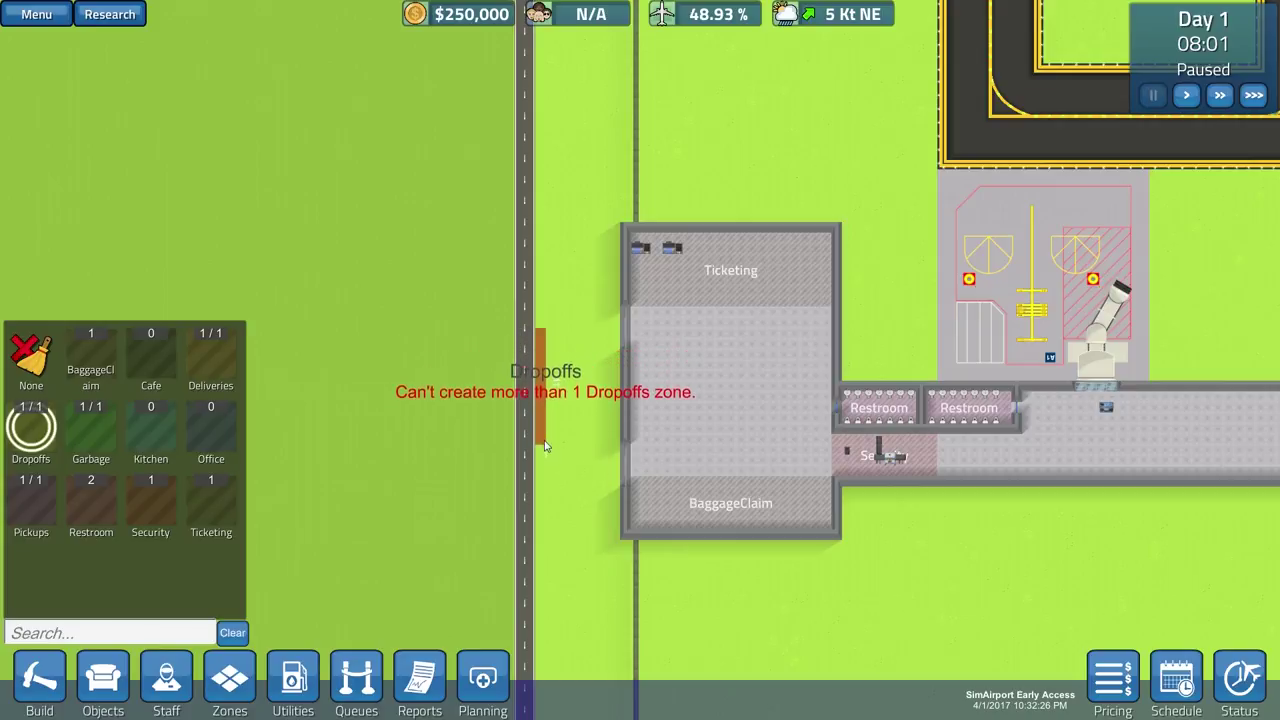
pyautogui.press('s')
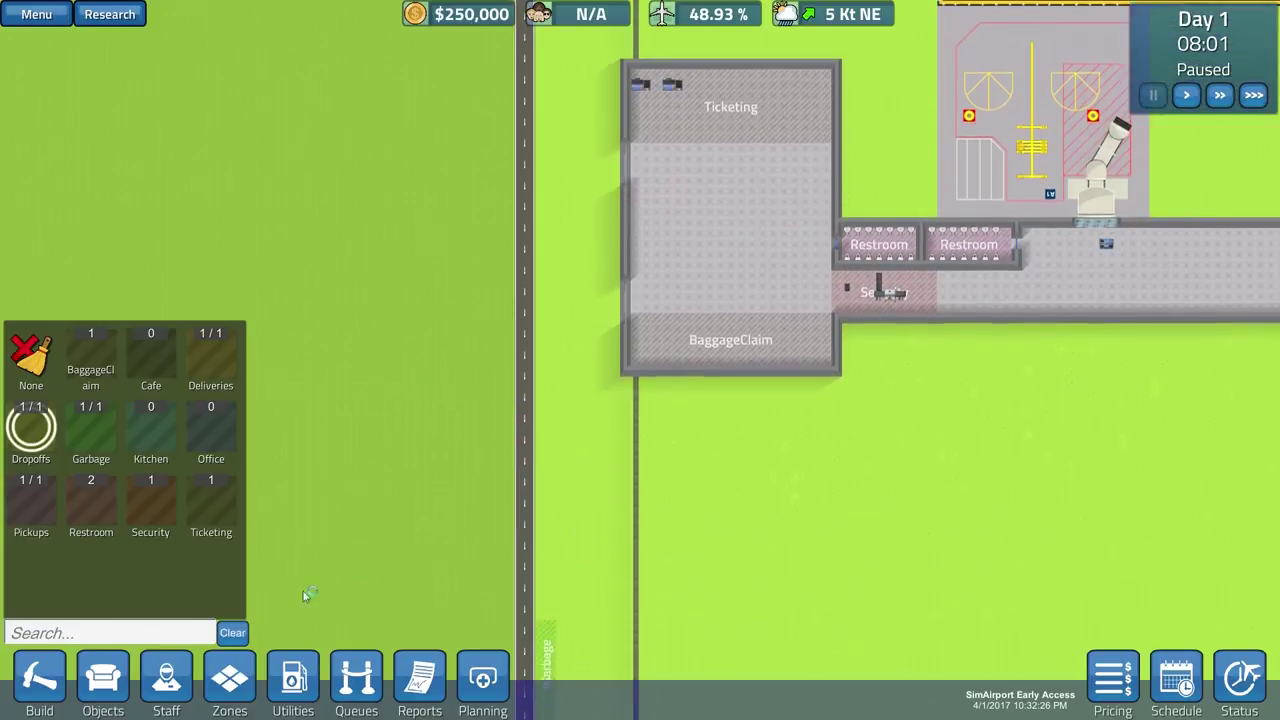
# - Erase the roadside Garbage, Dropoffs, Pickups and Deliveries zones with the None tool
pyautogui.press('s')
pyautogui.press('a')
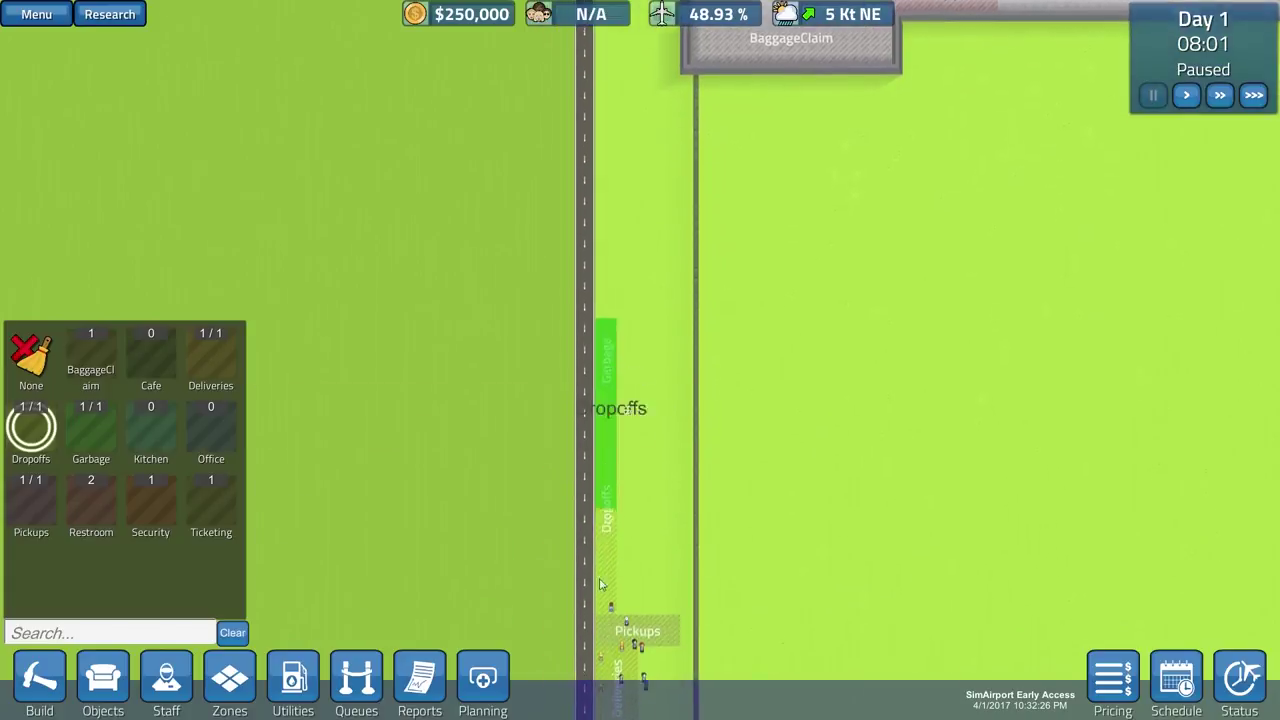
pyautogui.press('s')
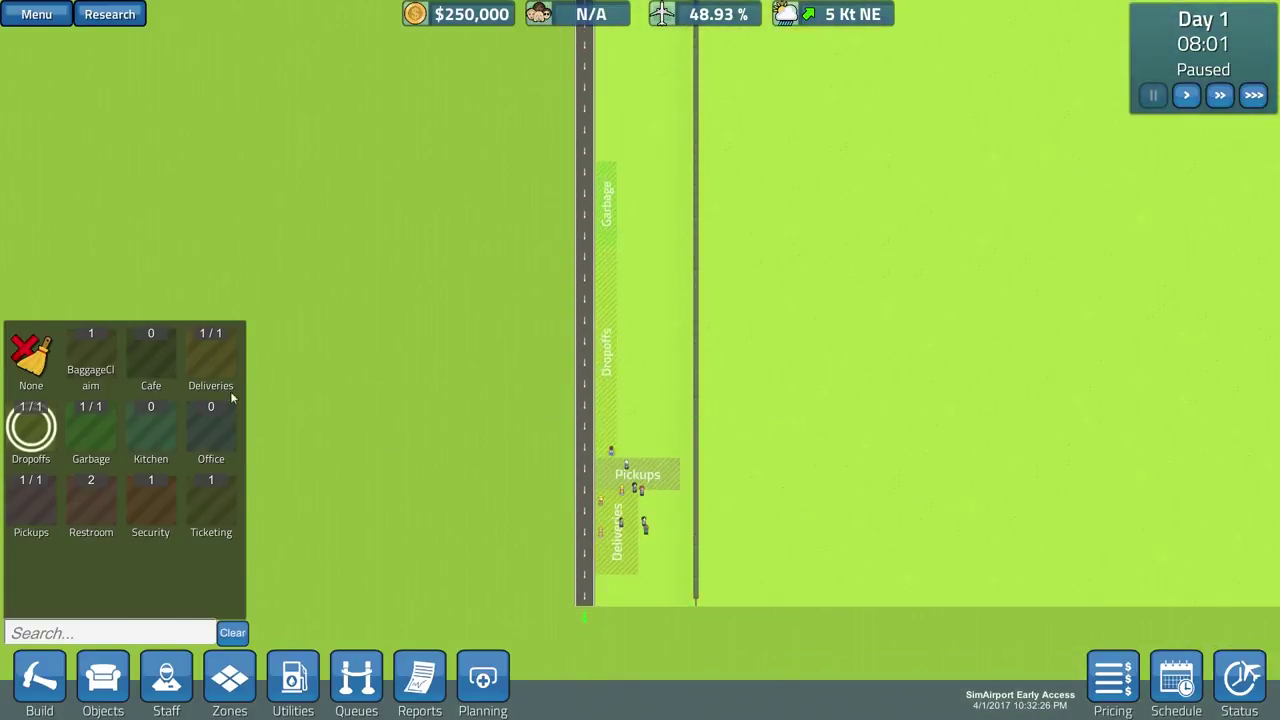
pyautogui.click(27, 370)
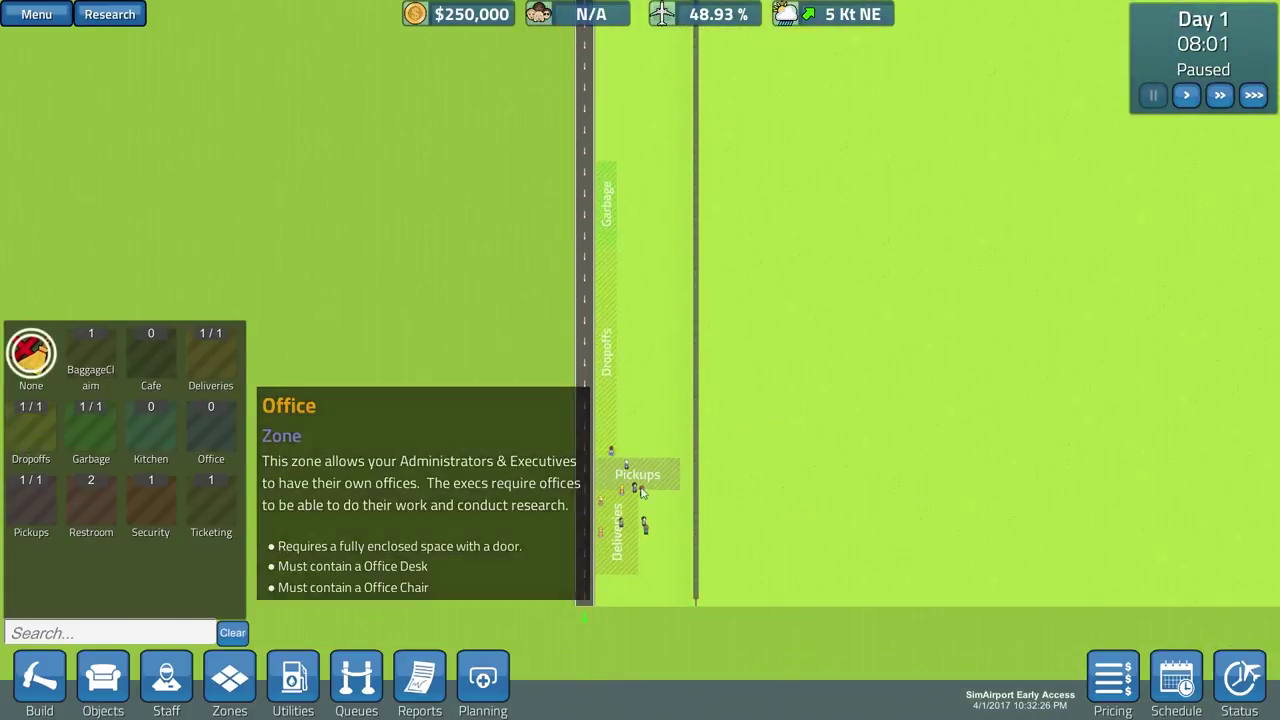
pyautogui.moveTo(559, 184); pyautogui.dragTo(860, 563)
pyautogui.press('w')
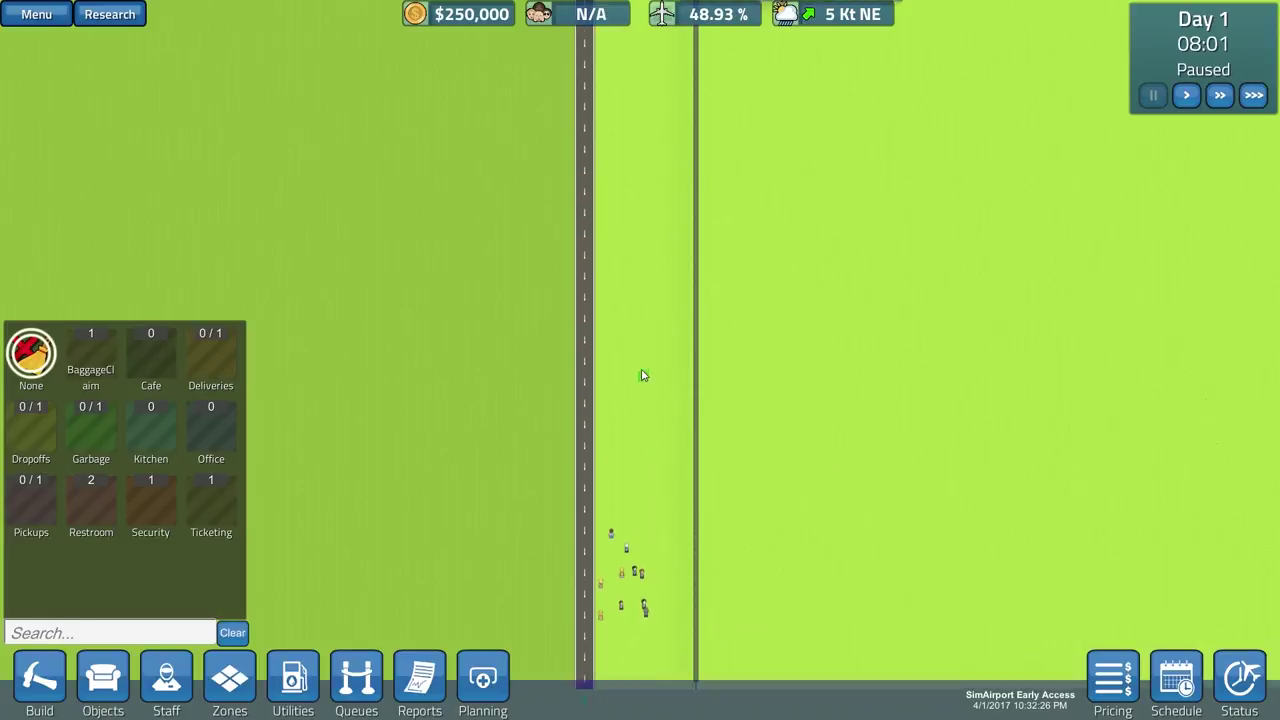
pyautogui.scroll(2, 660, 291)
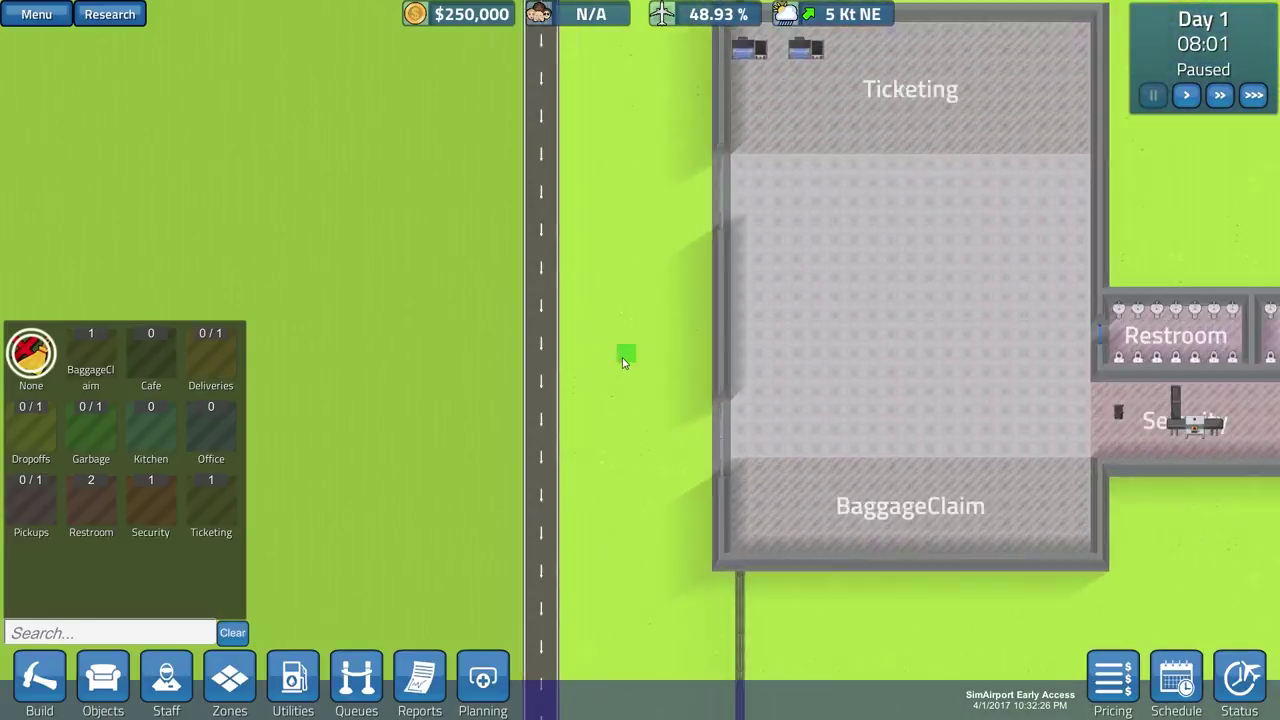
# - Mark a Garbage zone beside the road
pyautogui.click(85, 432)
pyautogui.press('s')
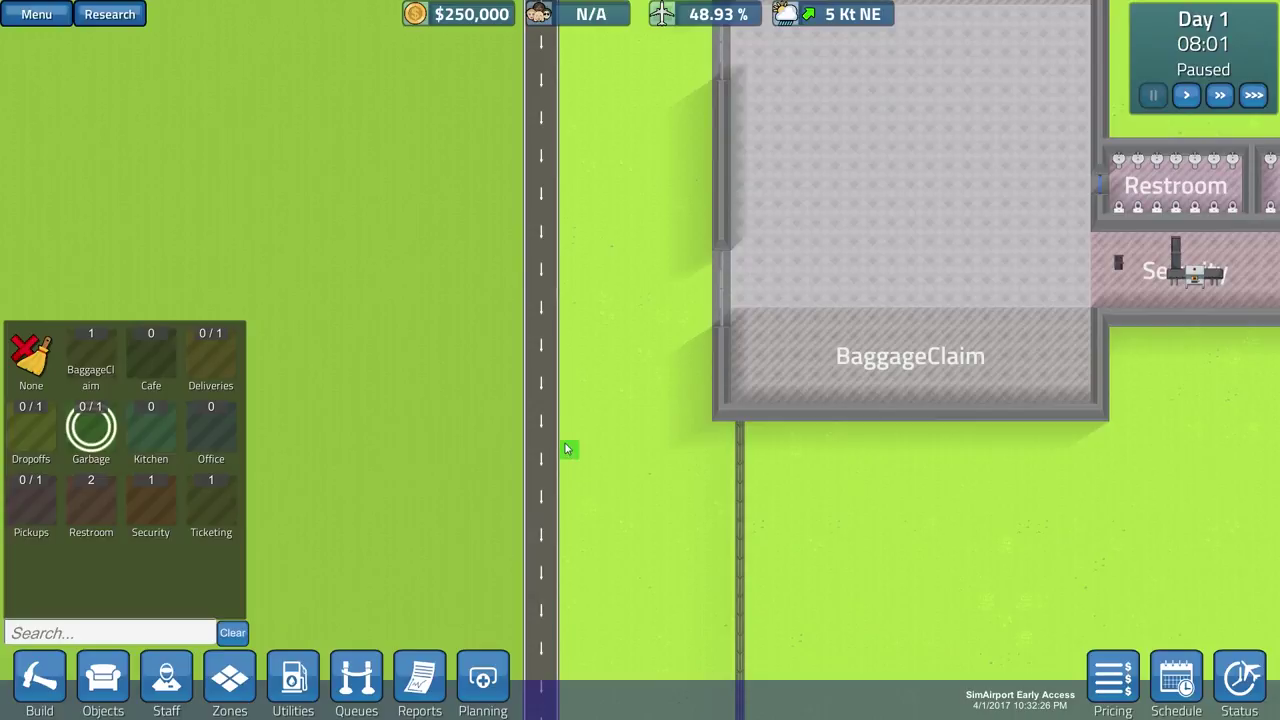
pyautogui.moveTo(597, 590); pyautogui.dragTo(597, 590)
pyautogui.press('w')
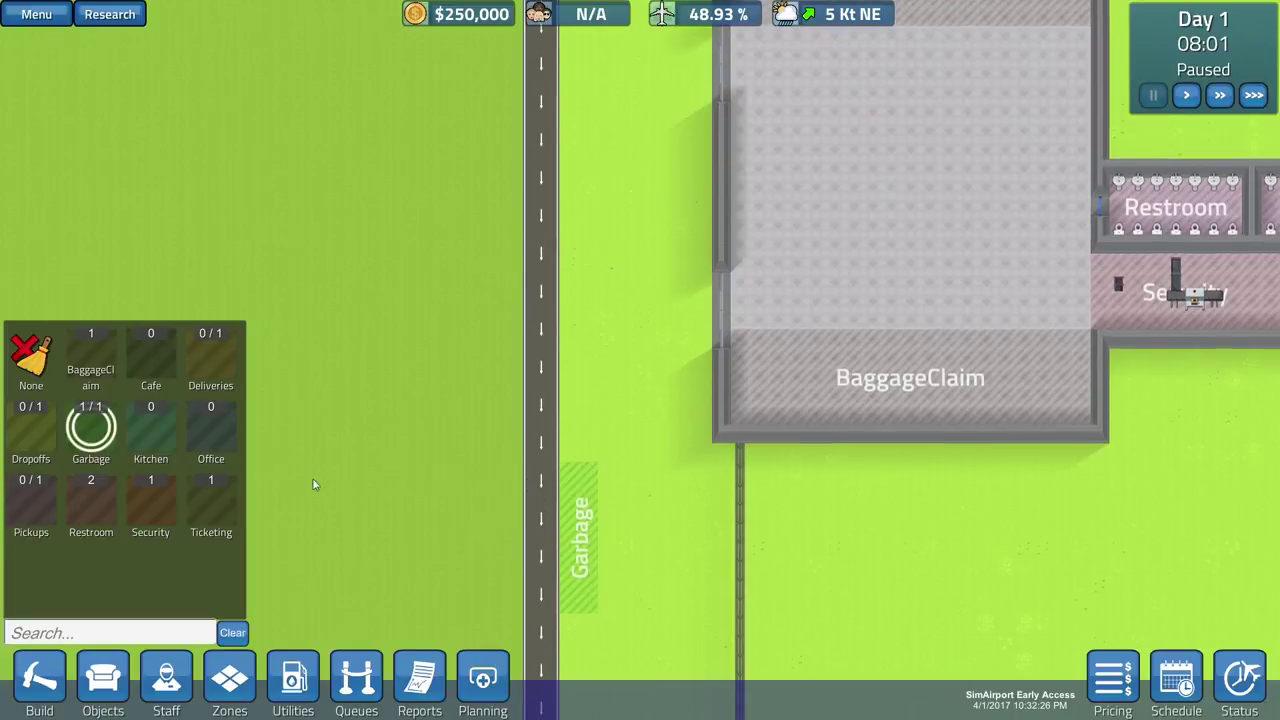
# - Mark a Dropoffs zone along the road by Ticketing
pyautogui.click(31, 430)
pyautogui.press('w')
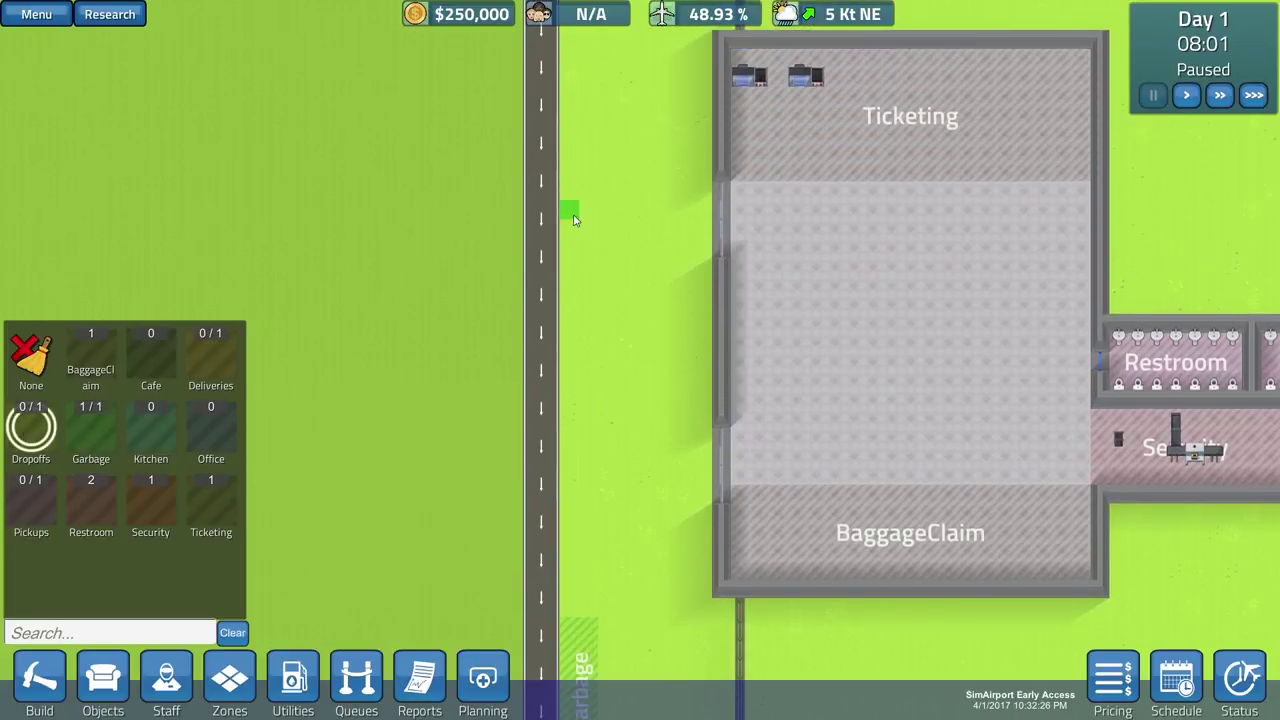
pyautogui.press('w')
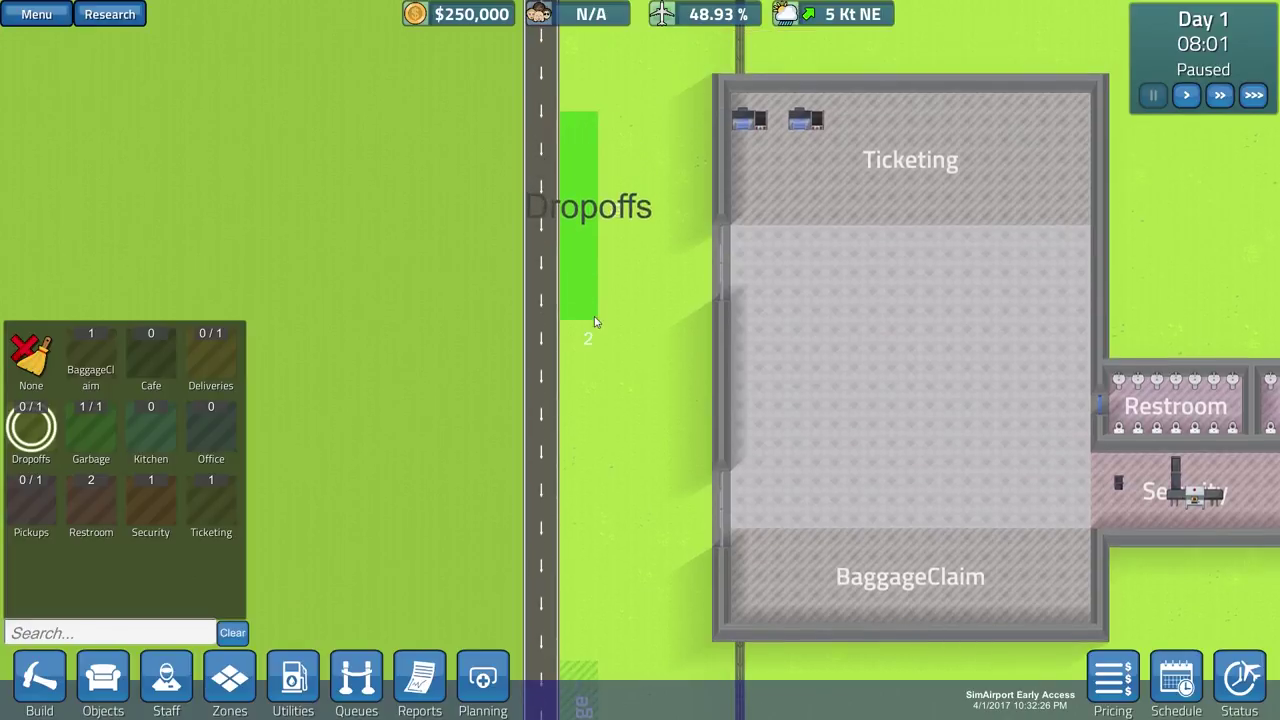
pyautogui.moveTo(594, 348); pyautogui.dragTo(594, 350)
pyautogui.press('s')
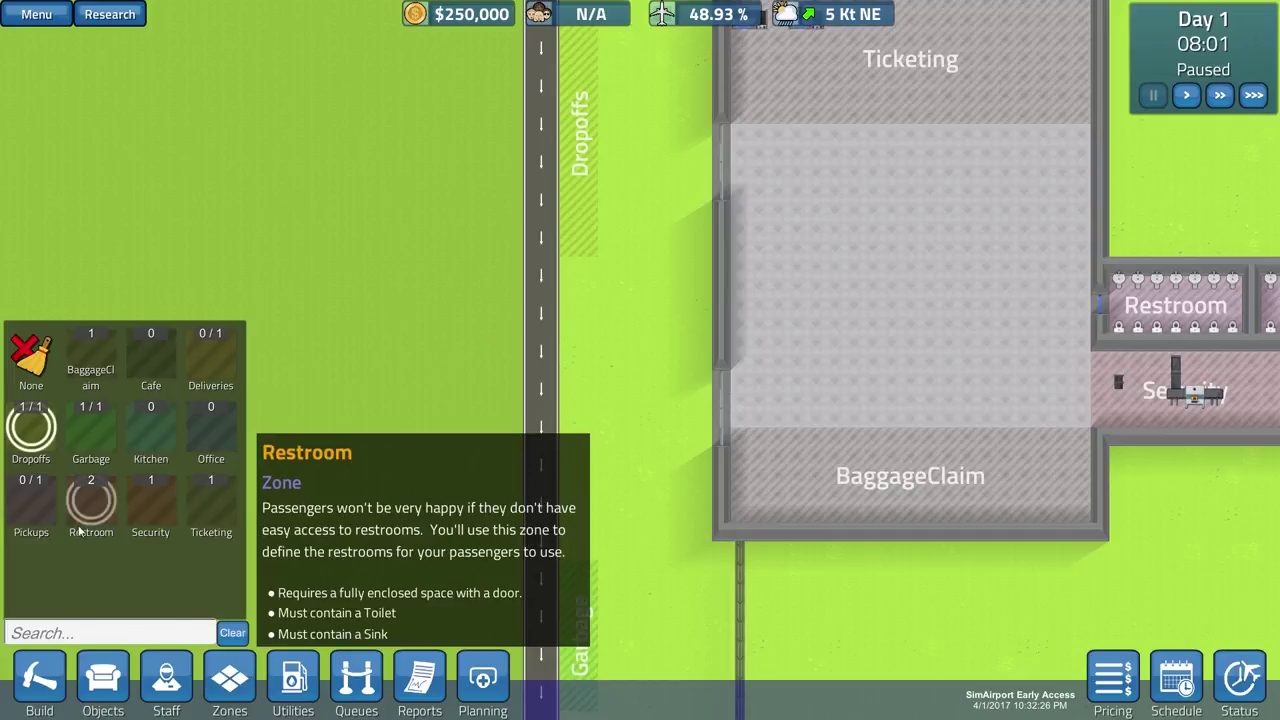
# - Choose the Pickups zone and pan the road down to the ground below BaggageClaim
pyautogui.click(31, 505)
pyautogui.press('s')
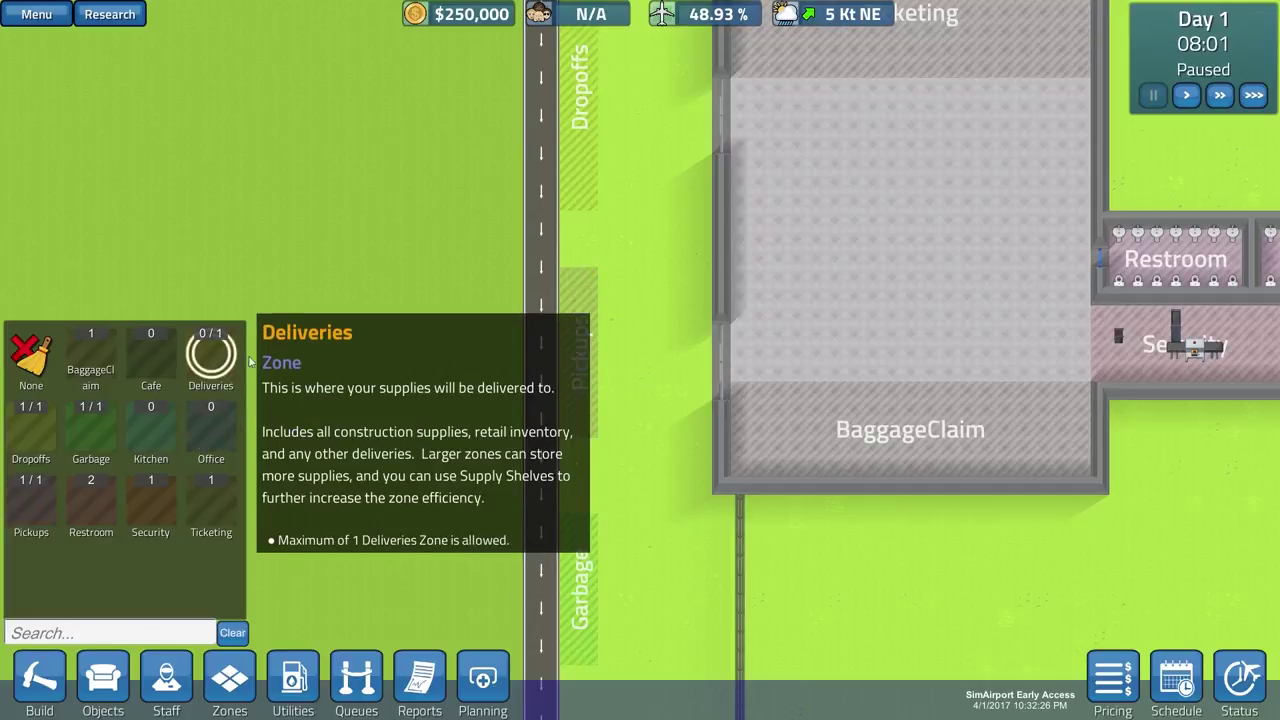
pyautogui.press('w')
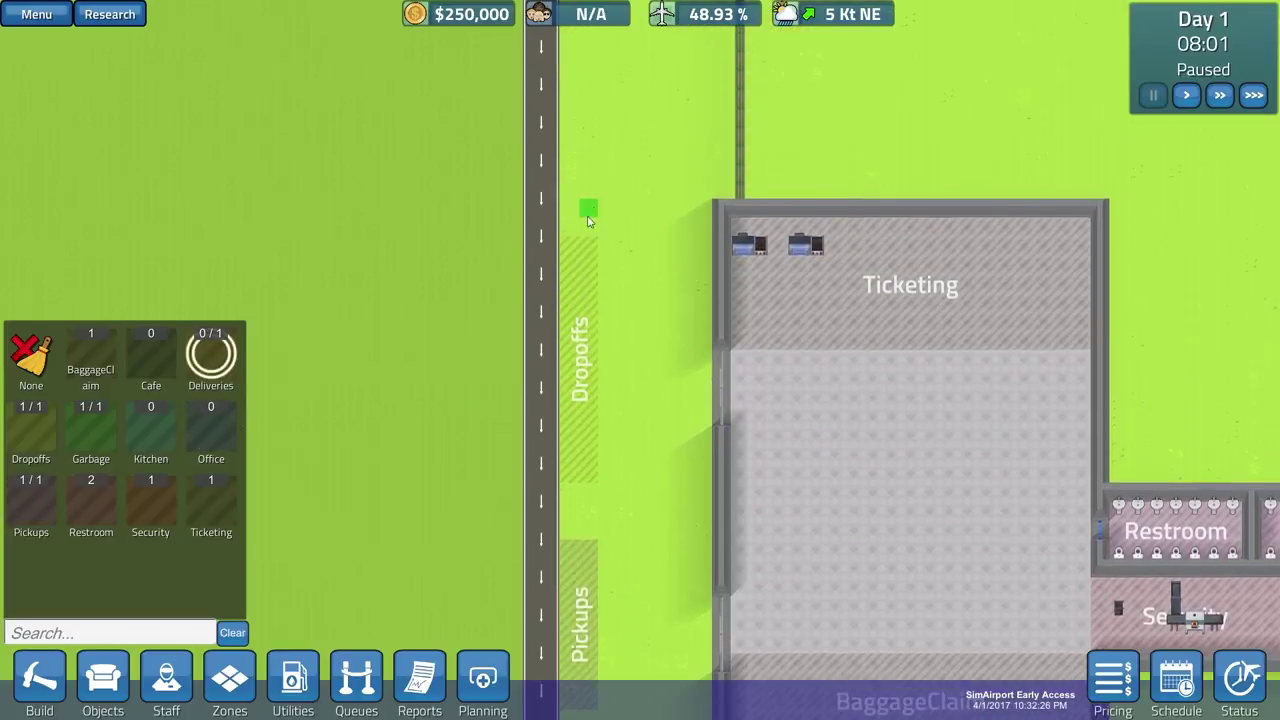
pyautogui.press('s')
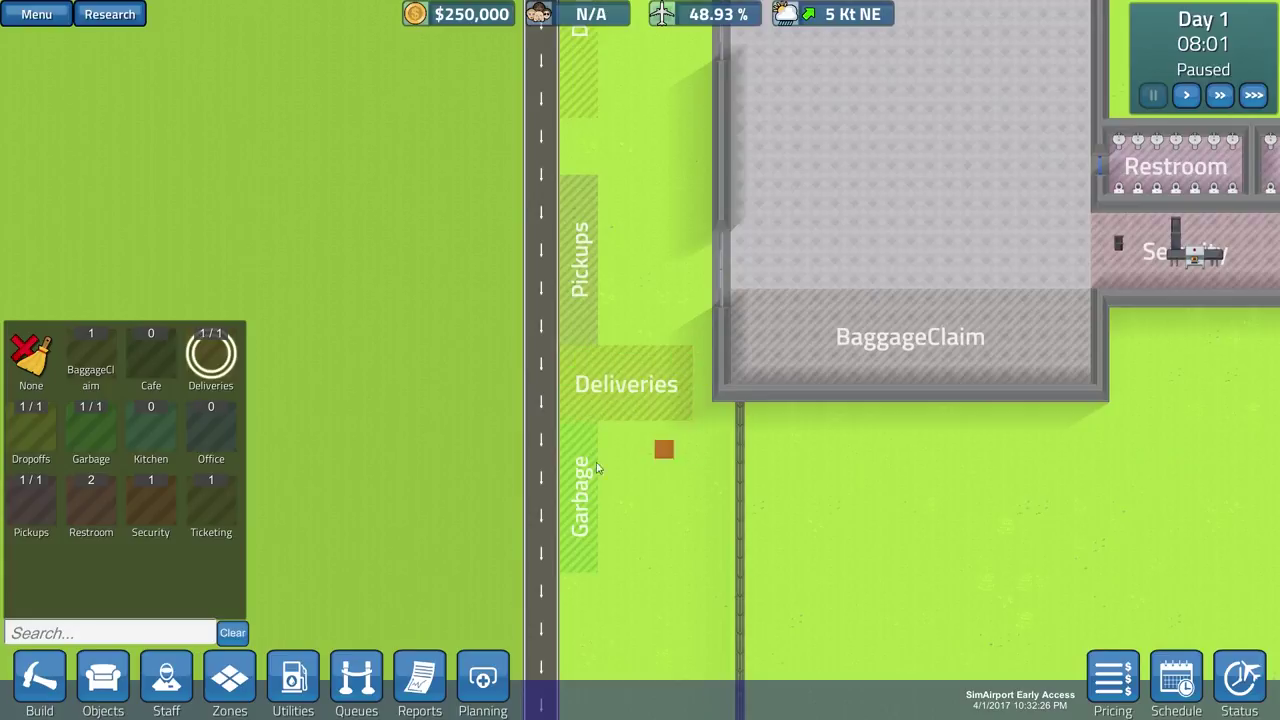
pyautogui.press('w')
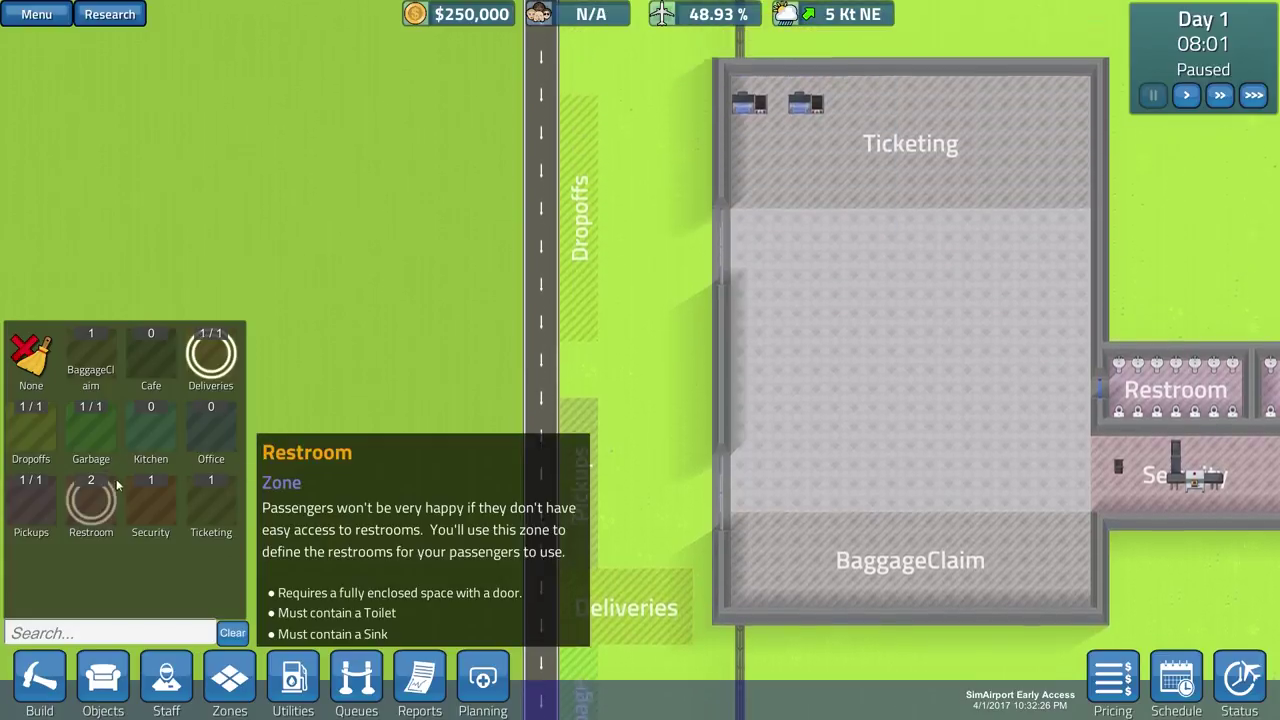
pyautogui.press('w')
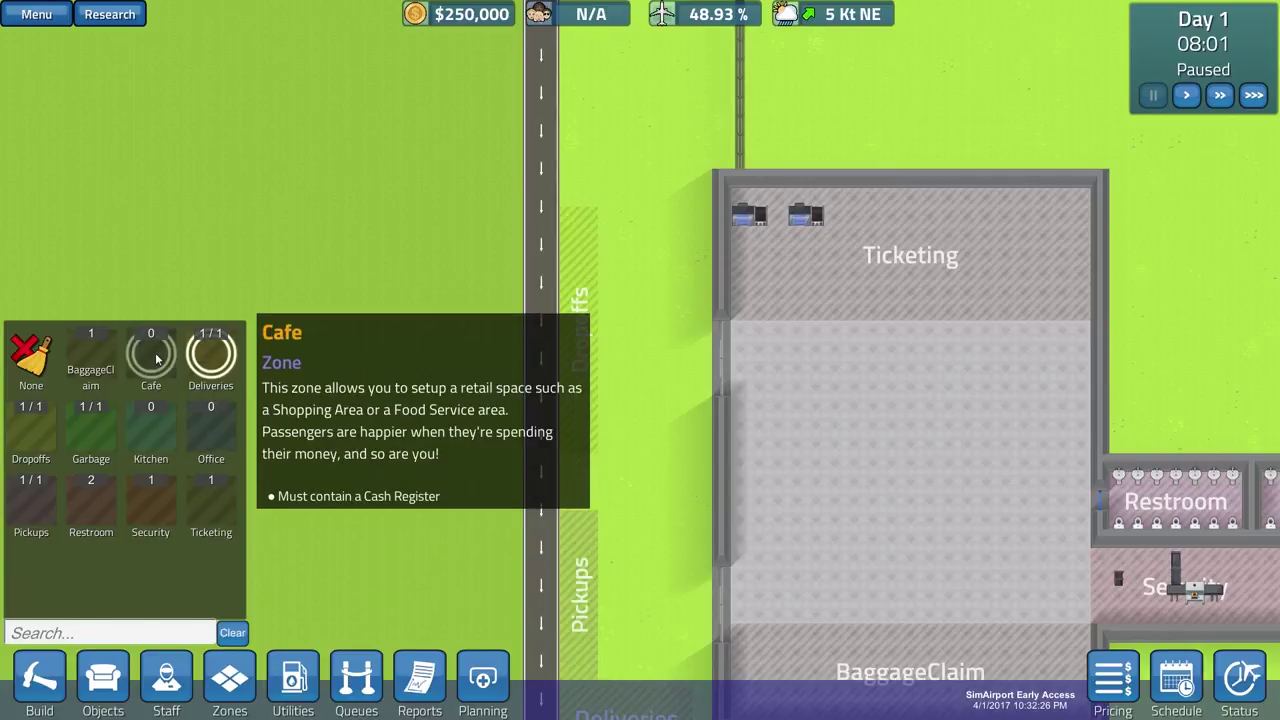
pyautogui.press('s')
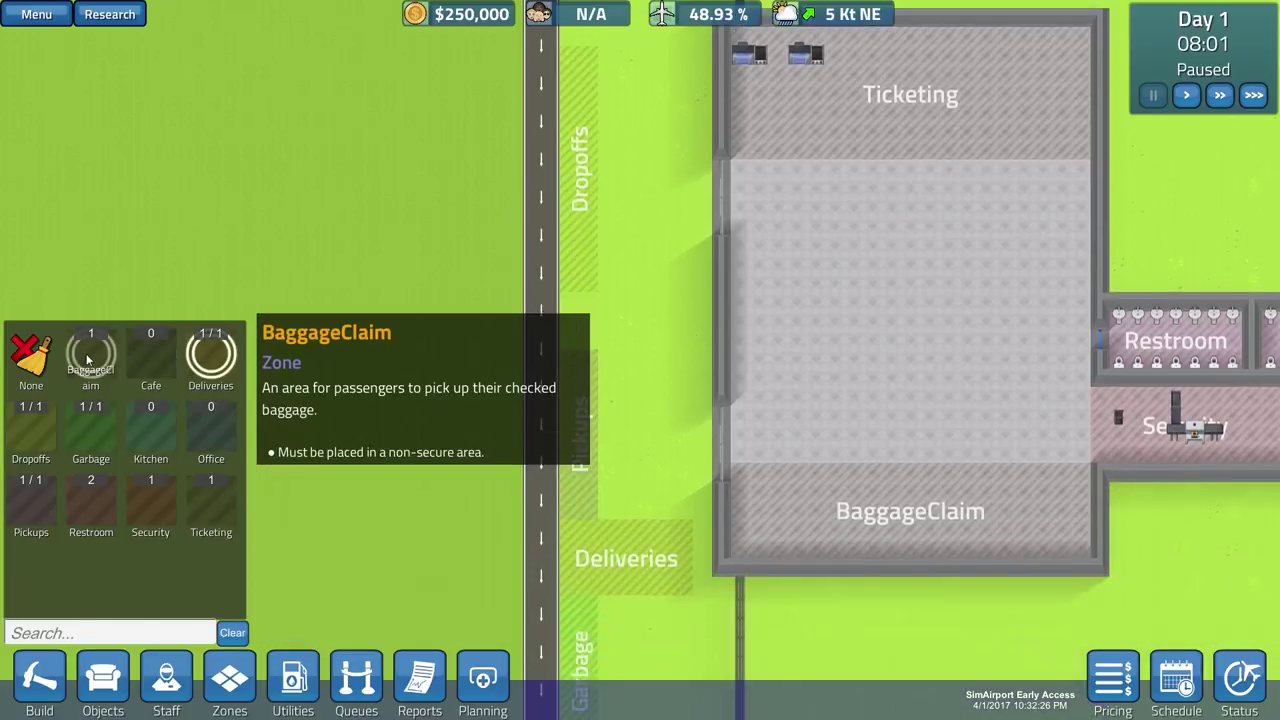
pyautogui.press('s')
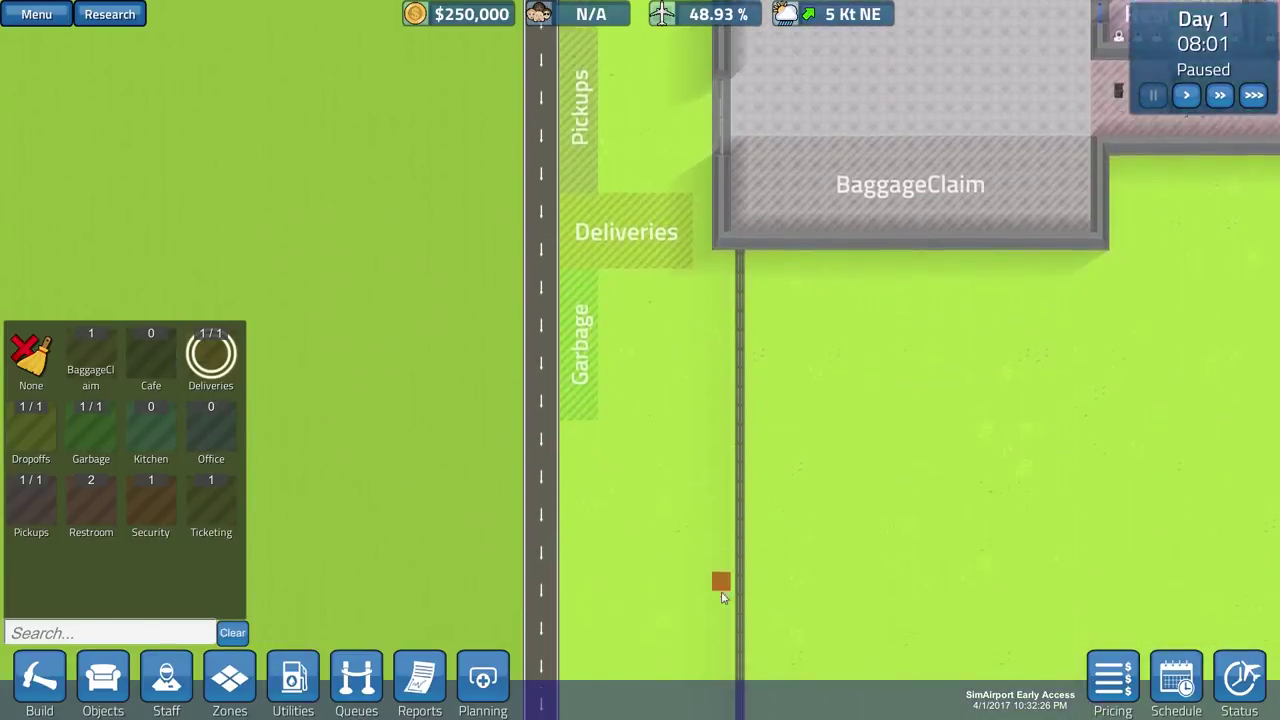
pyautogui.scroll(-5, 721, 596)
pyautogui.scroll(2, 646, 586)
pyautogui.scroll(-3, 650, 580)
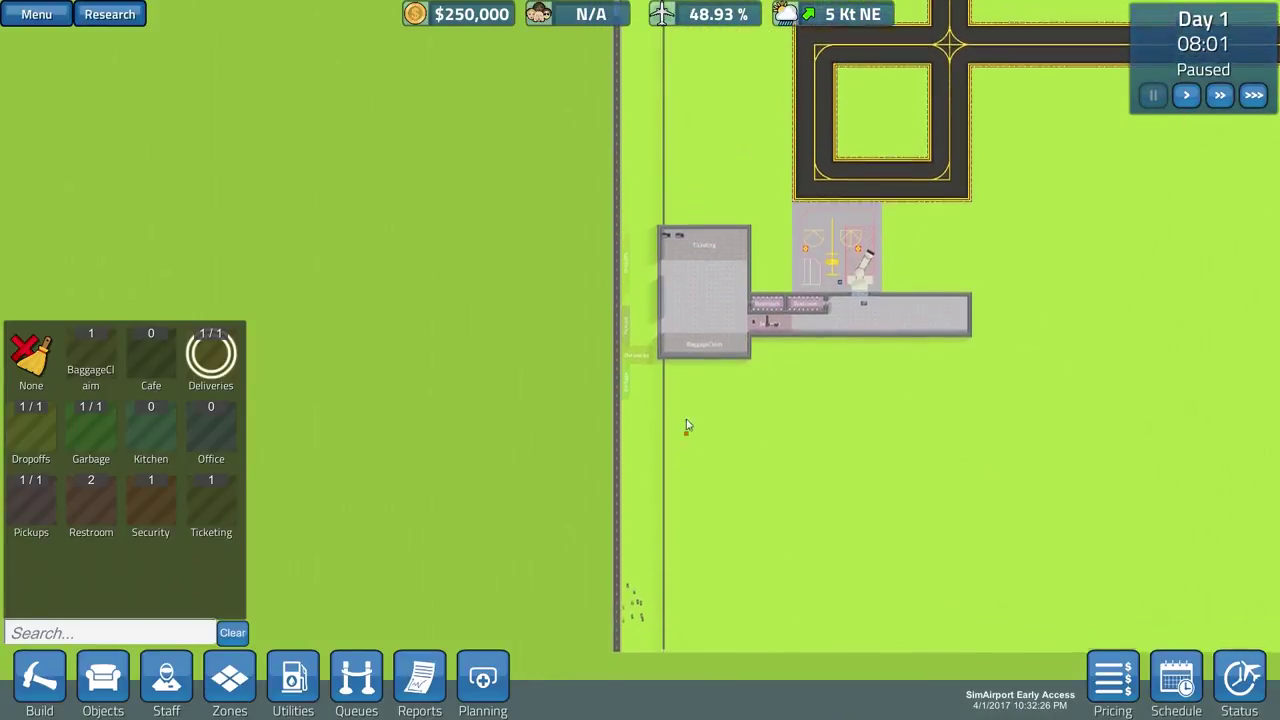
pyautogui.scroll(2, 686, 420)
pyautogui.scroll(2, 695, 400)
pyautogui.scroll(2, 700, 392)
pyautogui.scroll(-3, 700, 392)
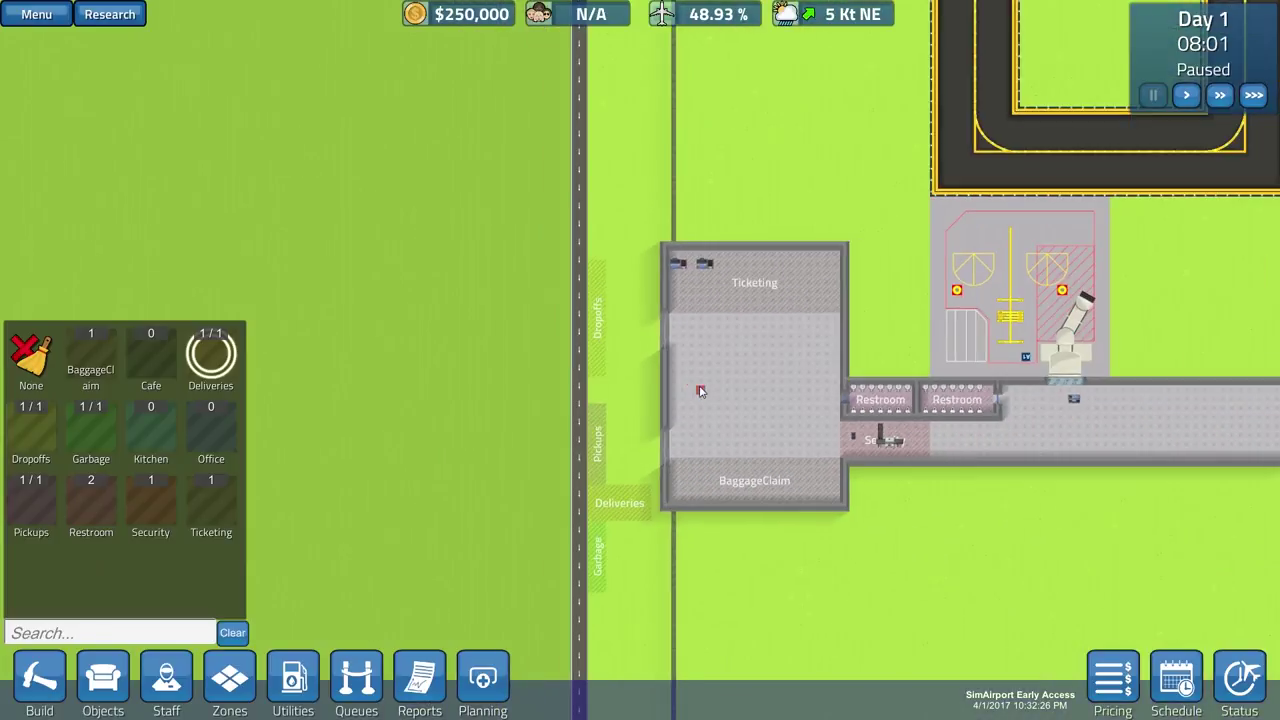
pyautogui.scroll(1, 700, 392)
pyautogui.scroll(2, 700, 392)
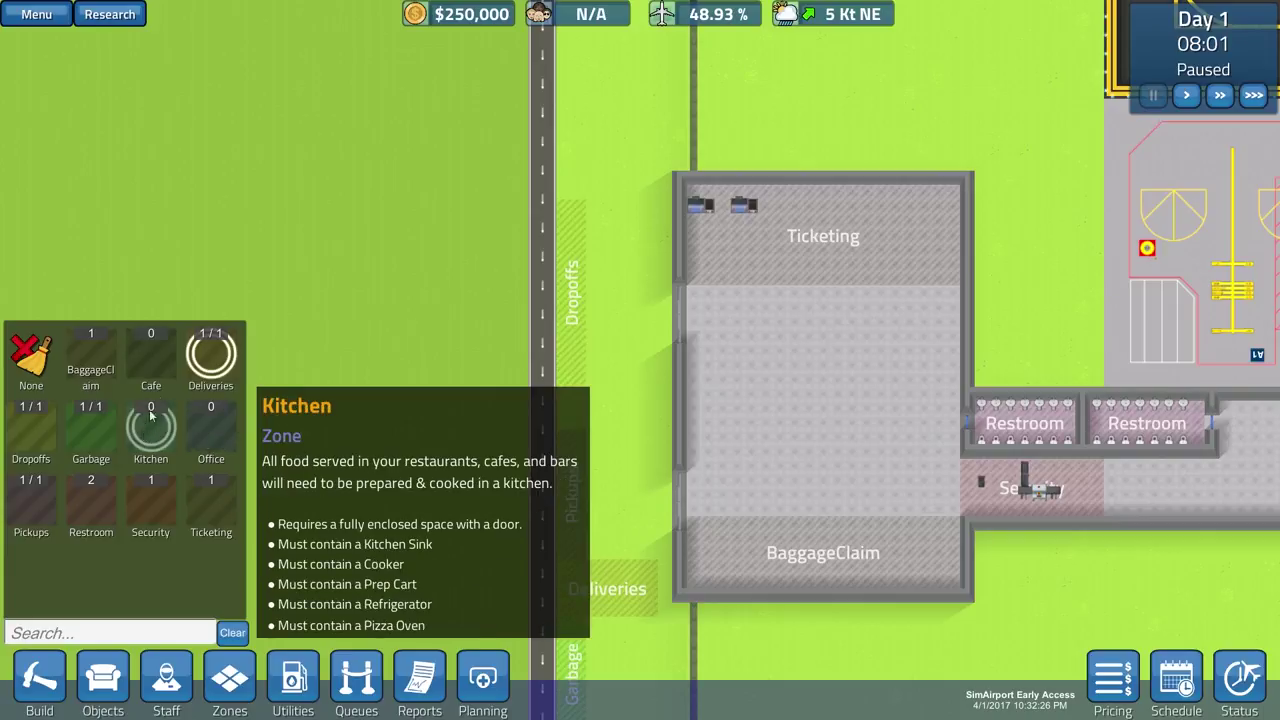
# - Resume at 1X speed, close the zone types list, and pan toward BaggageClaim
pyautogui.press('space')
pyautogui.press('s')
pyautogui.press('s')
pyautogui.press('s')
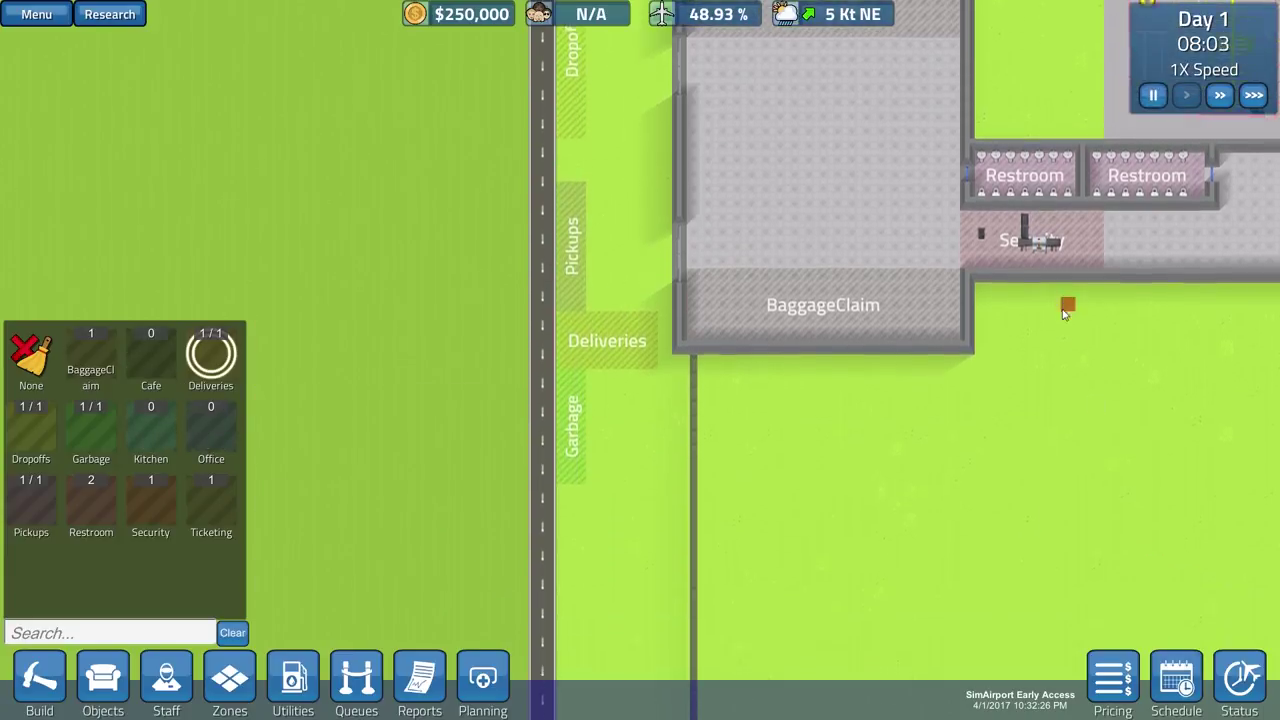
pyautogui.press('s')
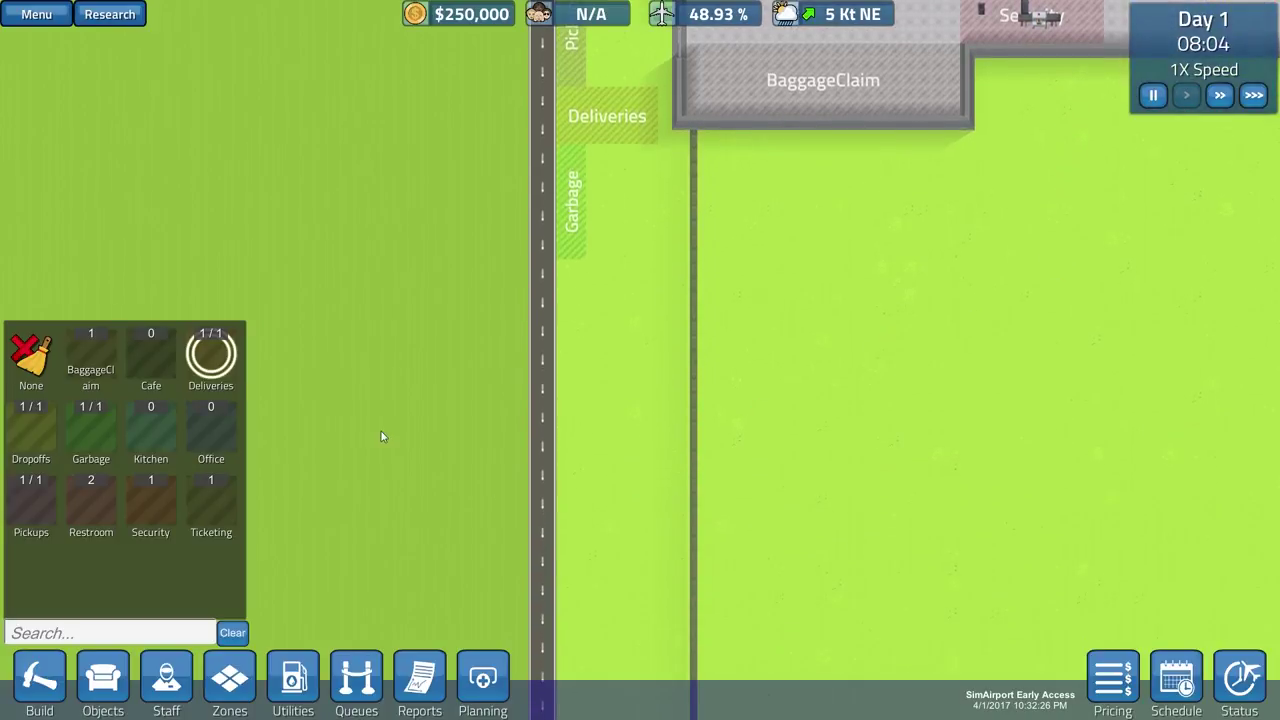
pyautogui.press('Escape')
pyautogui.scroll(-3, 694, 499)
pyautogui.scroll(2, 706, 505)
pyautogui.press('w')
pyautogui.press('d')
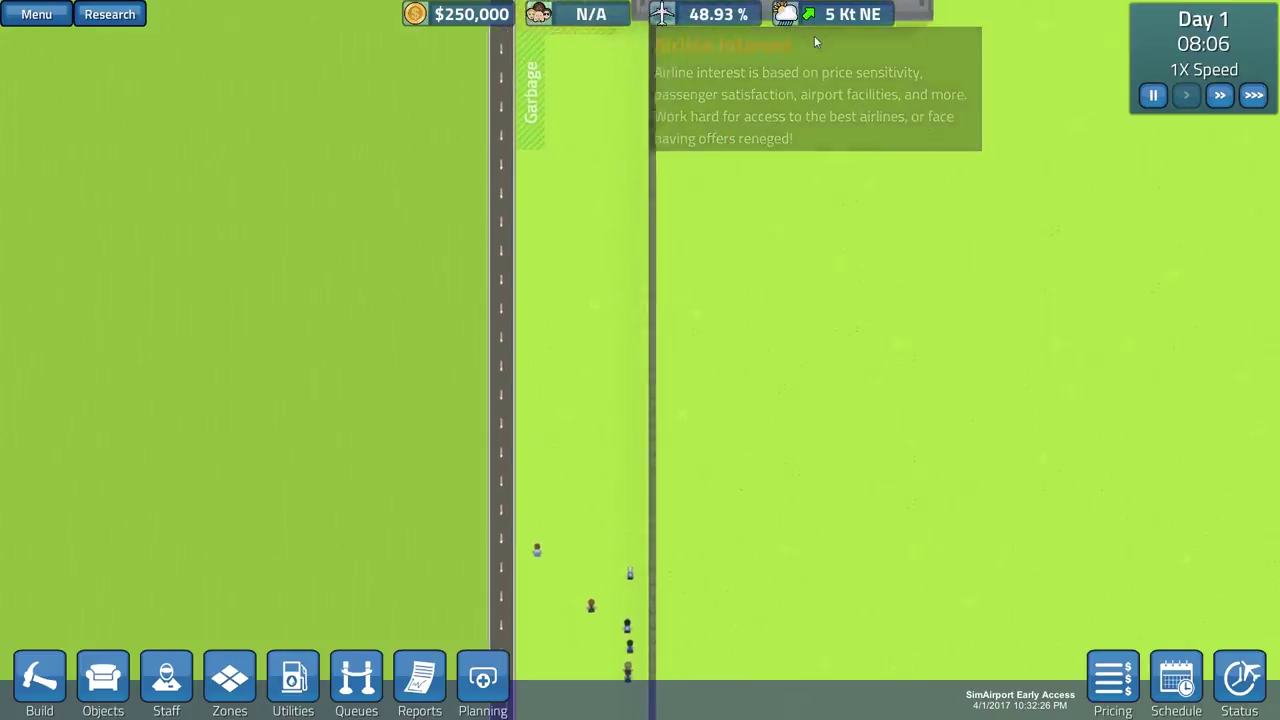
pyautogui.scroll(-1, 856, 152)
# - Pan past the airplane gate, restrooms and concourse to the gate agent desk
pyautogui.press('w')
pyautogui.press('d')
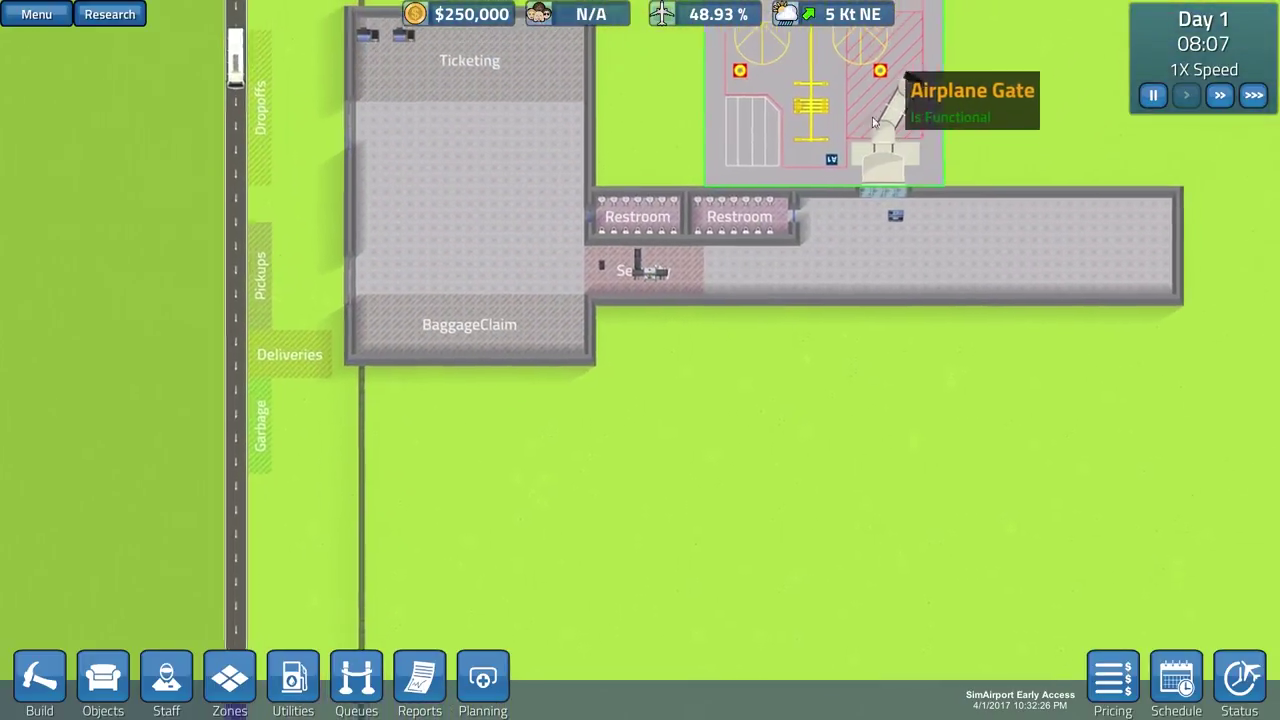
pyautogui.press('w')
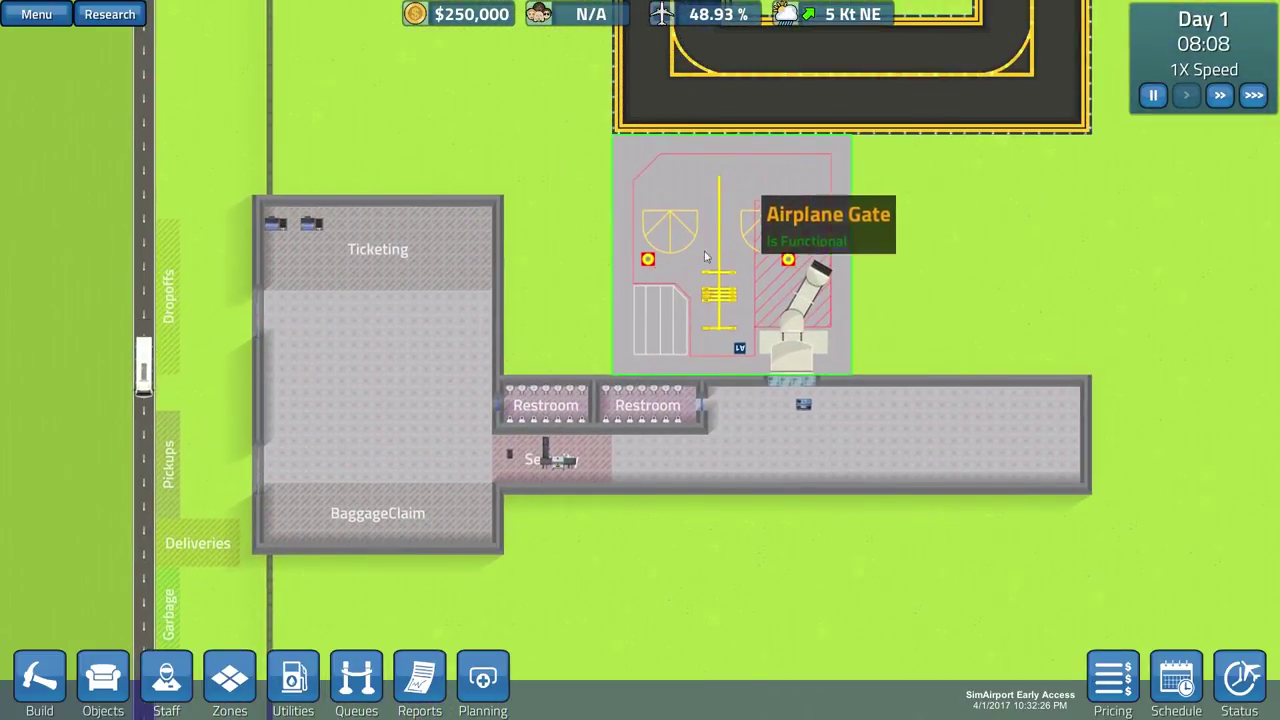
pyautogui.scroll(1, 783, 375)
pyautogui.press('w')
pyautogui.press('d')
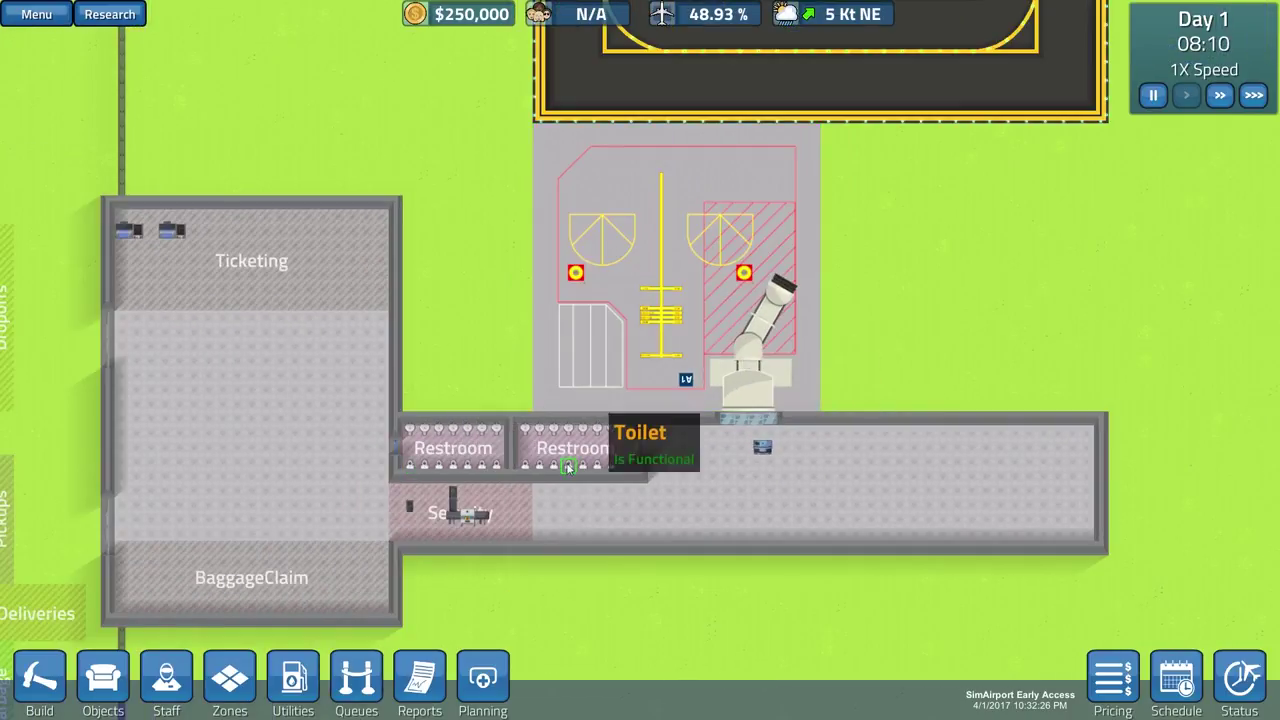
pyautogui.scroll(3, 567, 468)
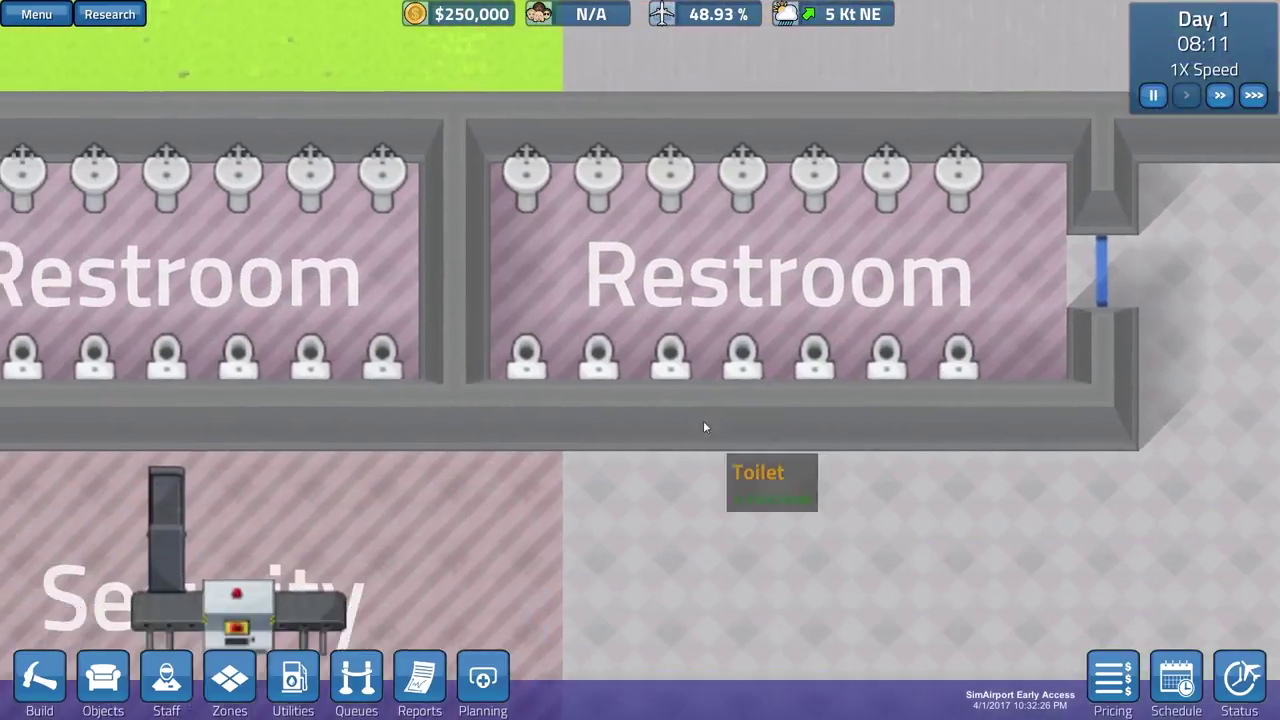
pyautogui.scroll(-2, 701, 414)
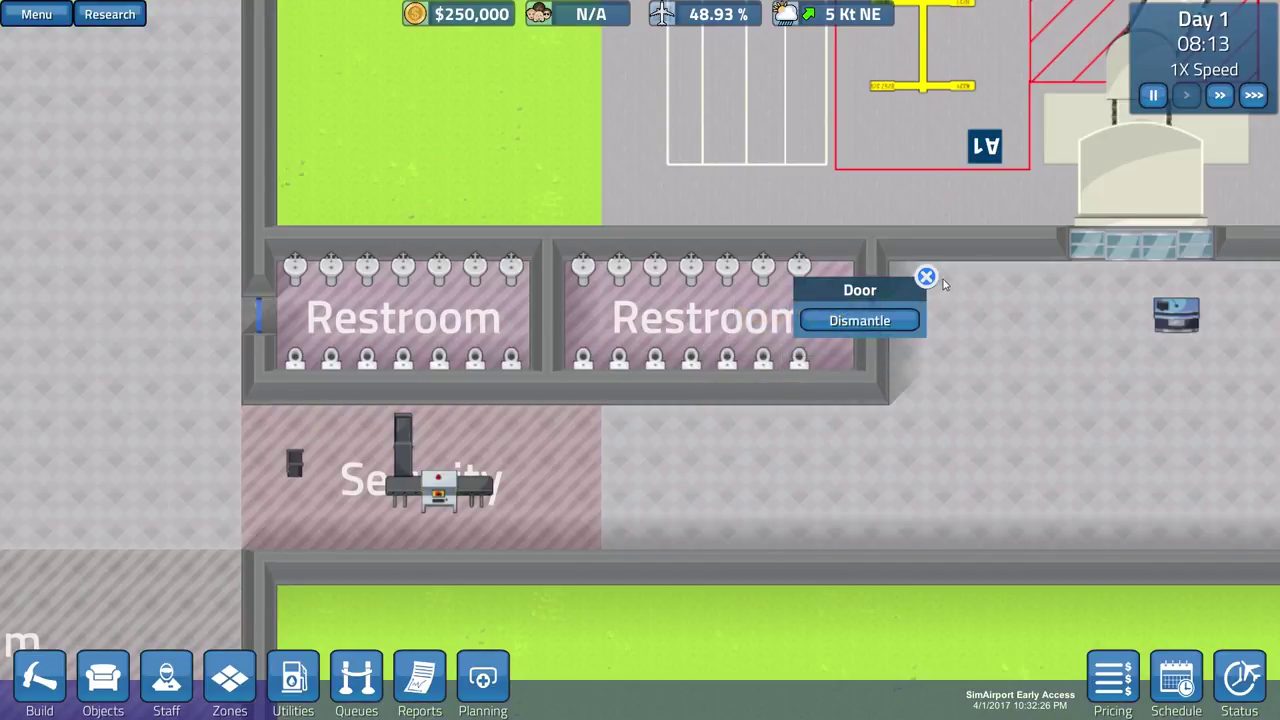
pyautogui.press('s')
pyautogui.press('d')
pyautogui.press('w')
pyautogui.press('d')
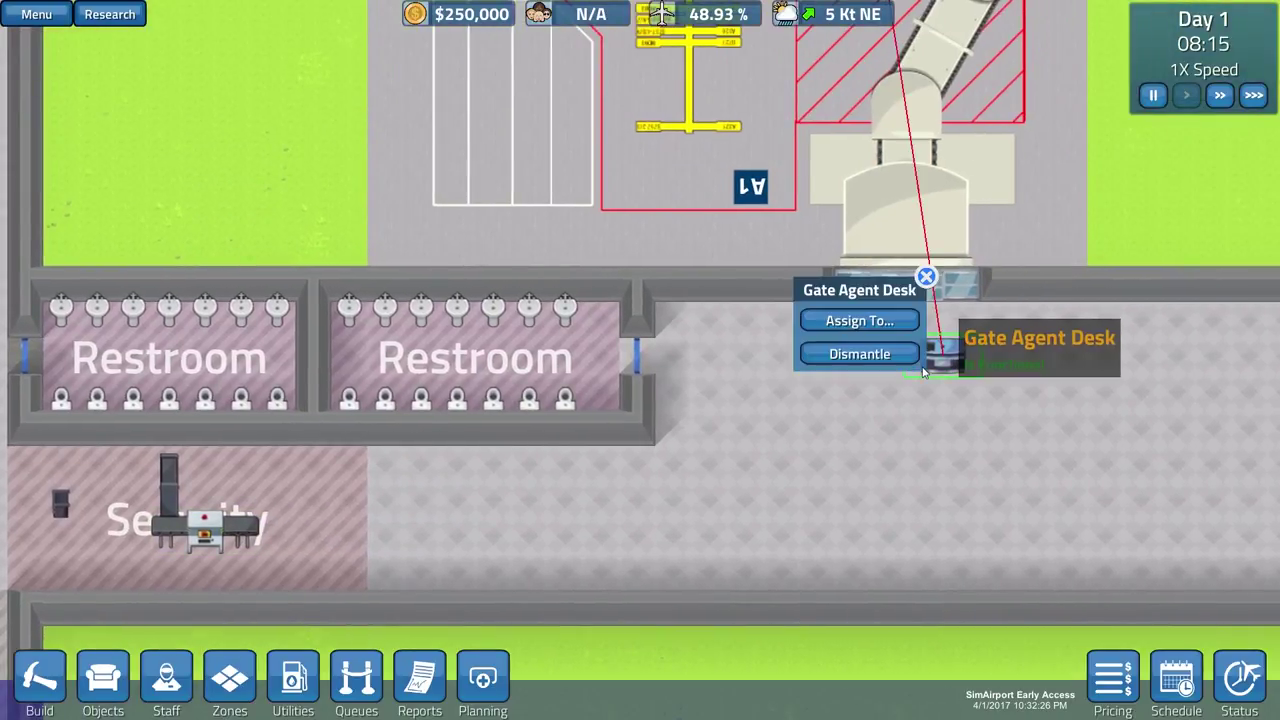
pyautogui.press('d')
pyautogui.press('s')
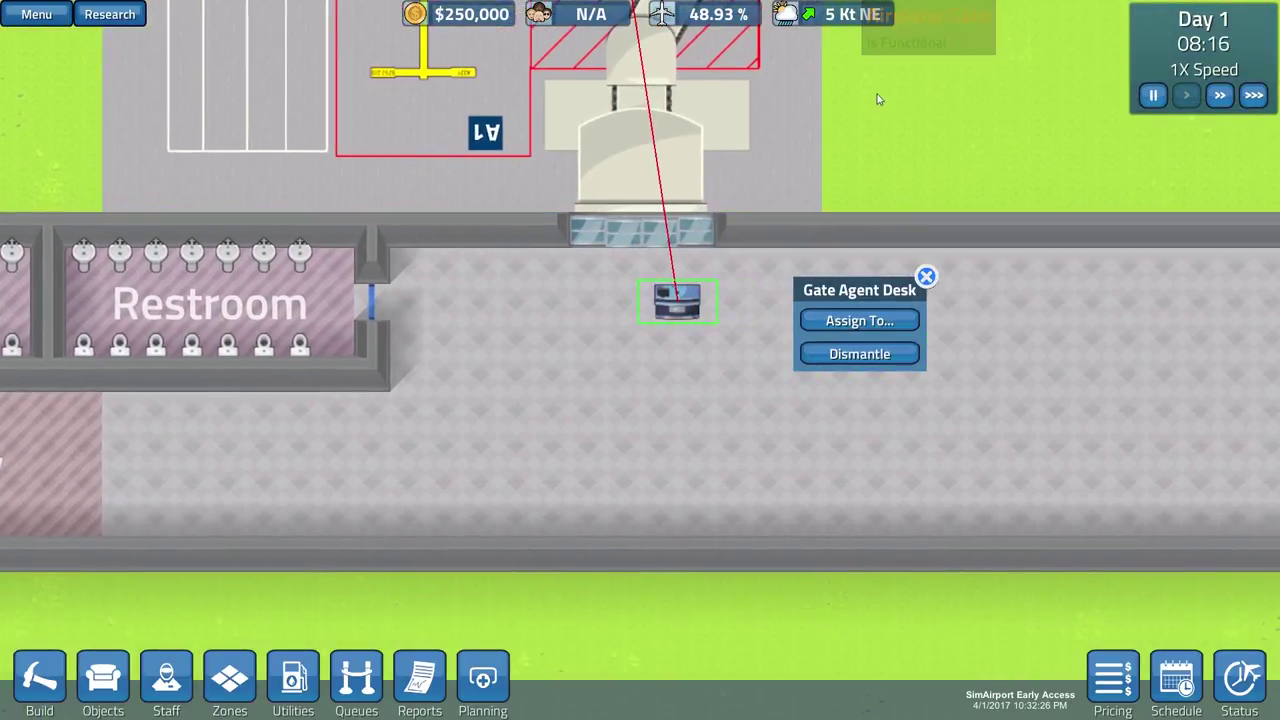
pyautogui.press('w')
# - Show the staff hiring list and pan back toward BaggageClaim and Ticketing
pyautogui.click(166, 680)
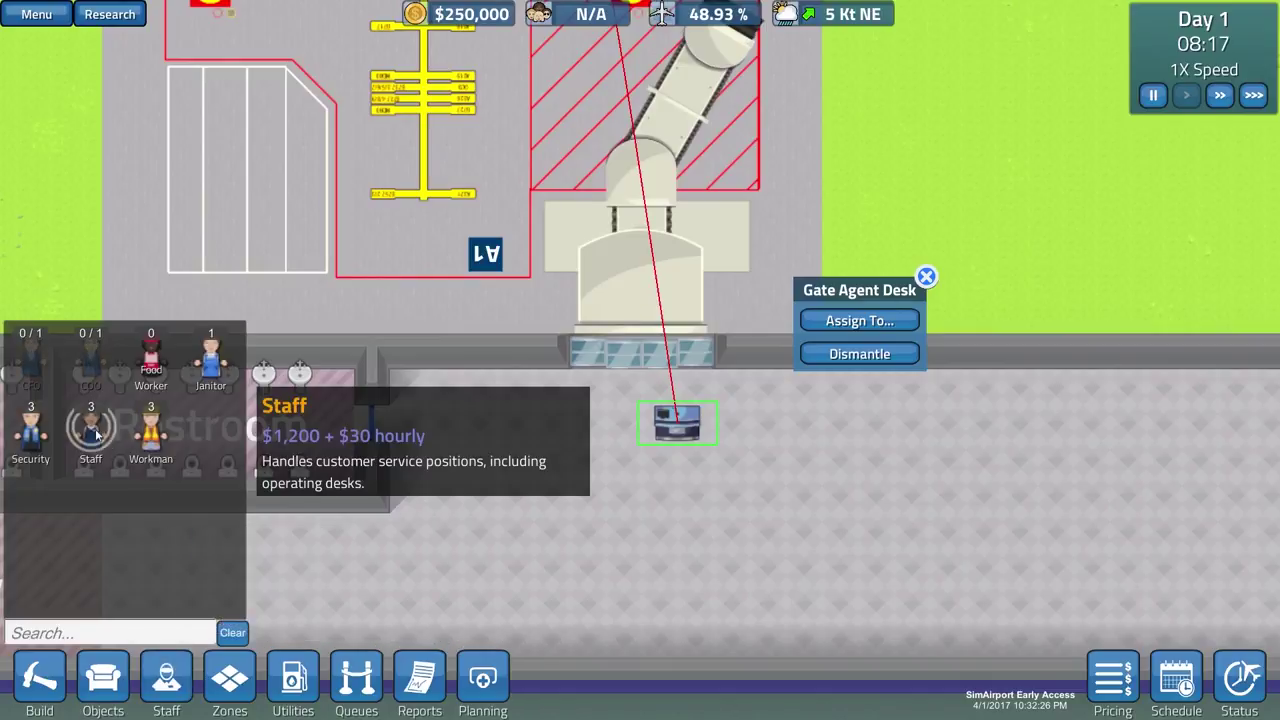
pyautogui.press('a')
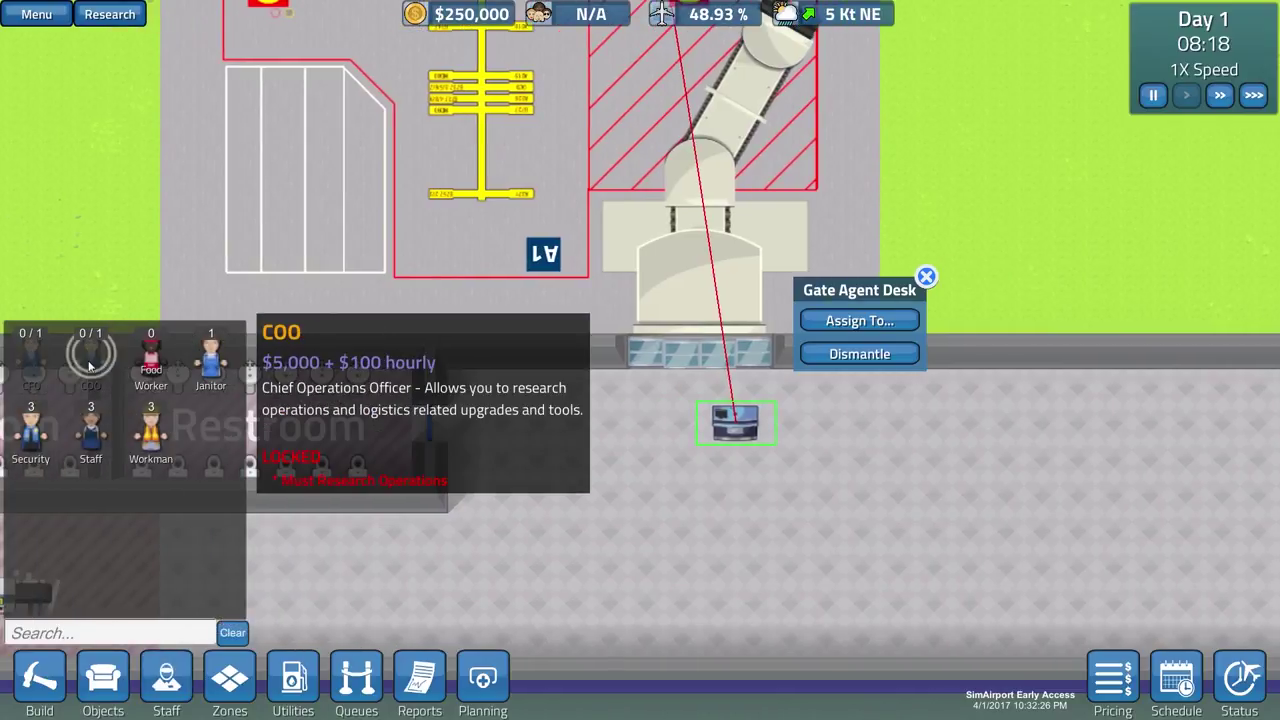
pyautogui.press('a')
pyautogui.press('s')
pyautogui.press('a')
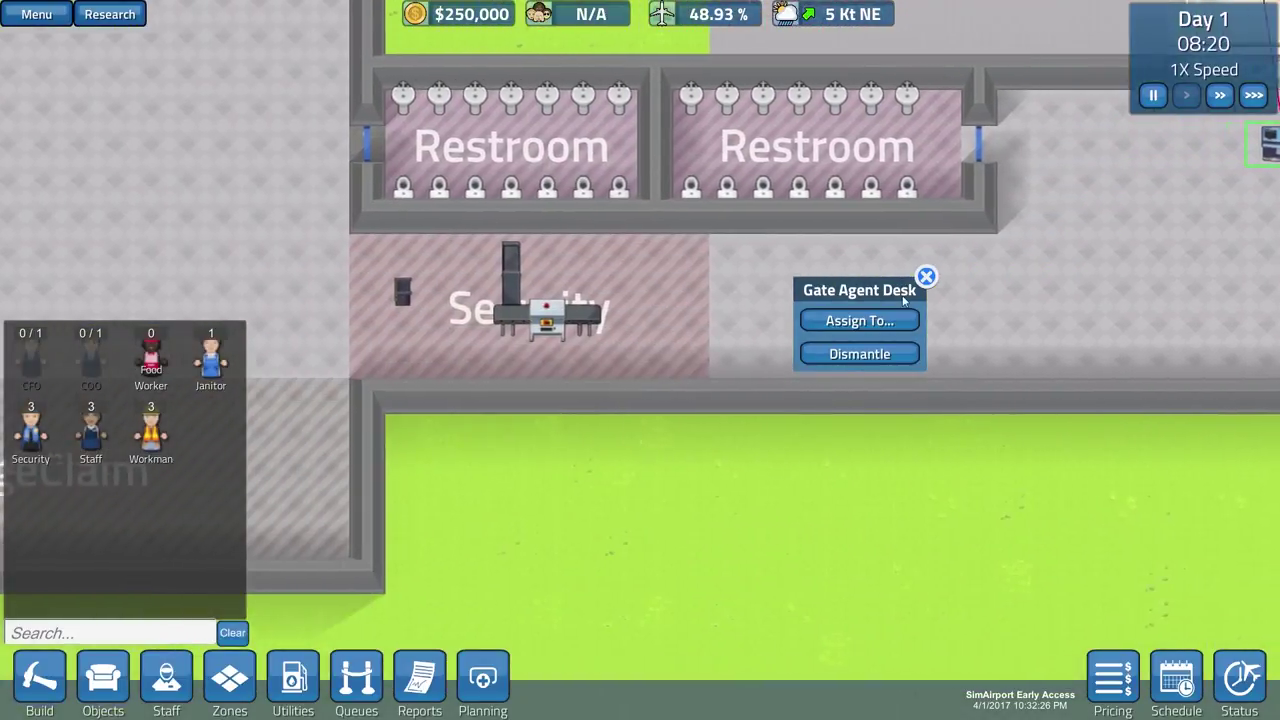
# - Open the Utilities tools showing the $2,500 routing station and $300/m² conveyor line
pyautogui.press('w')
pyautogui.scroll(-2, 473, 383)
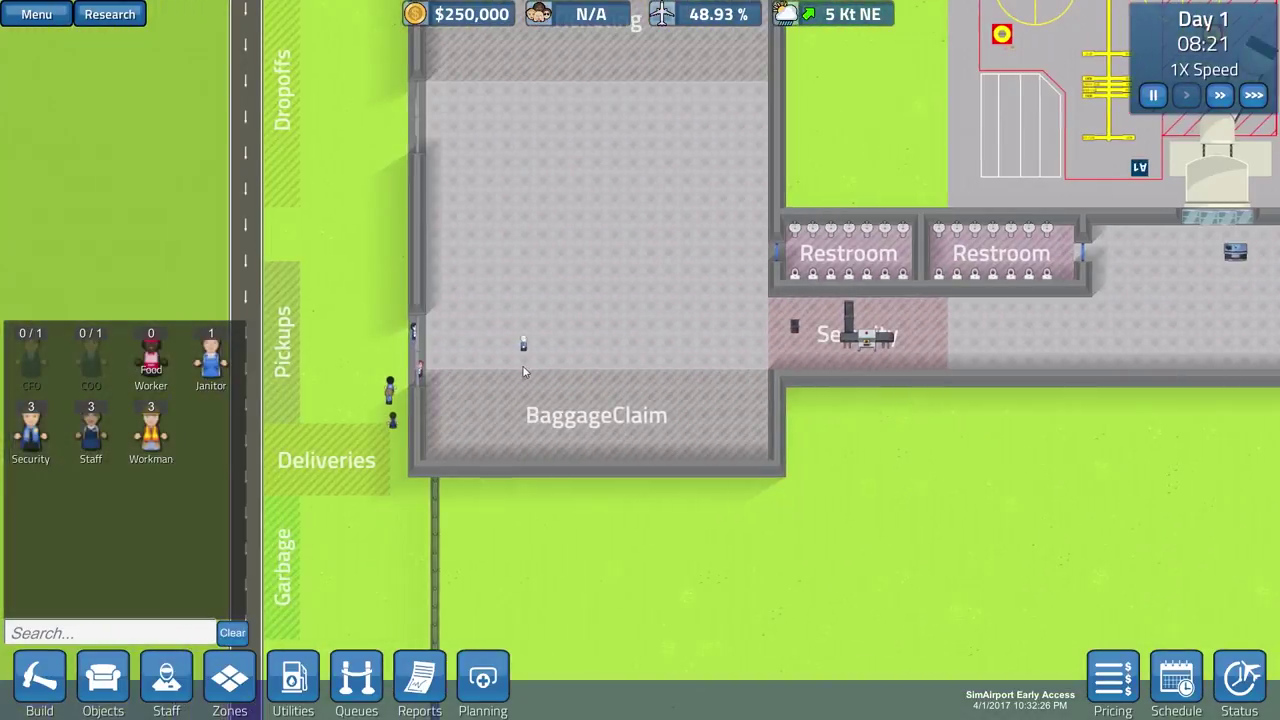
pyautogui.scroll(3, 400, 500)
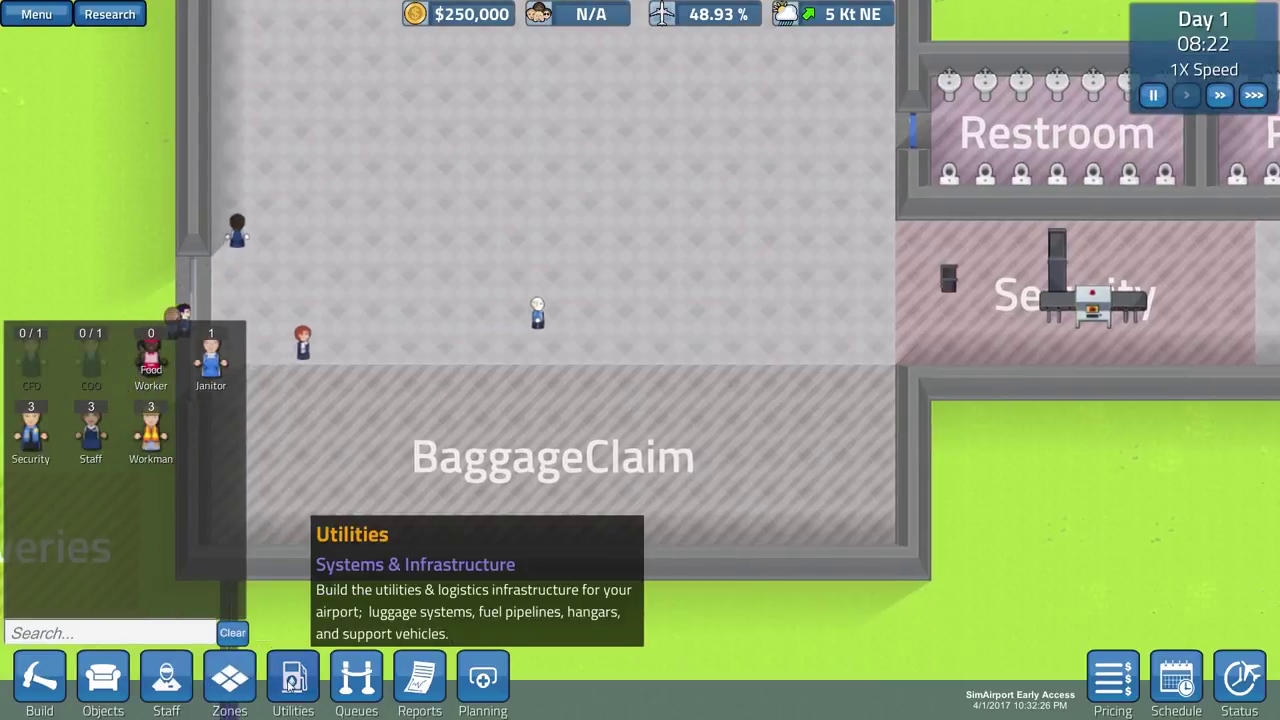
pyautogui.click(293, 680)
pyautogui.press('a')
pyautogui.press('s')
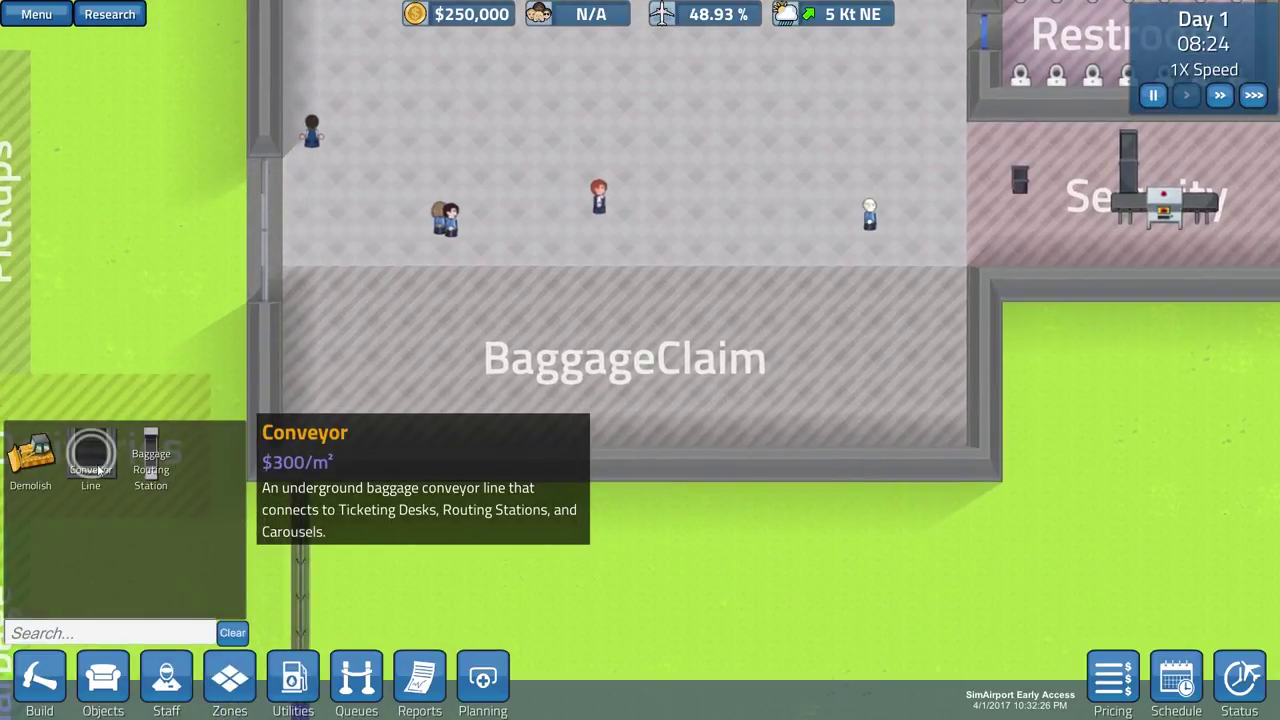
pyautogui.press('w')
pyautogui.press('d')
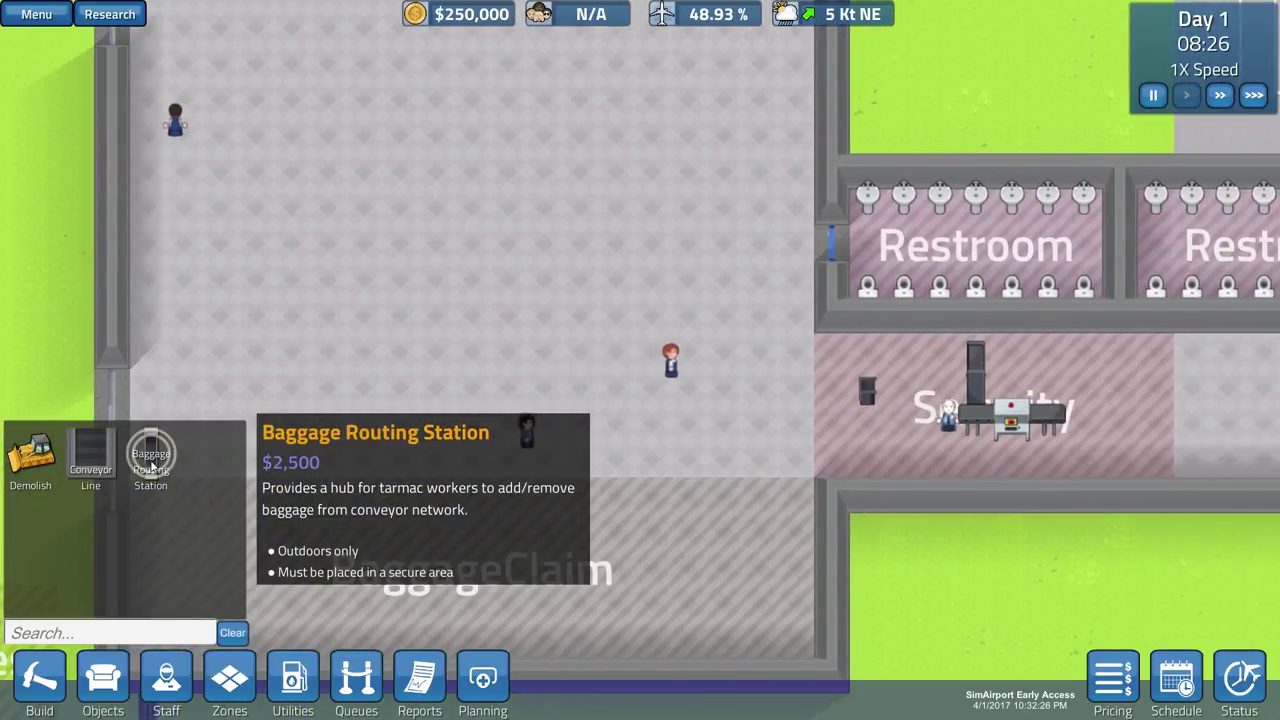
pyautogui.press('a')
pyautogui.press('s')
pyautogui.press('w')
pyautogui.press('d')
pyautogui.press('w')
pyautogui.press('d')
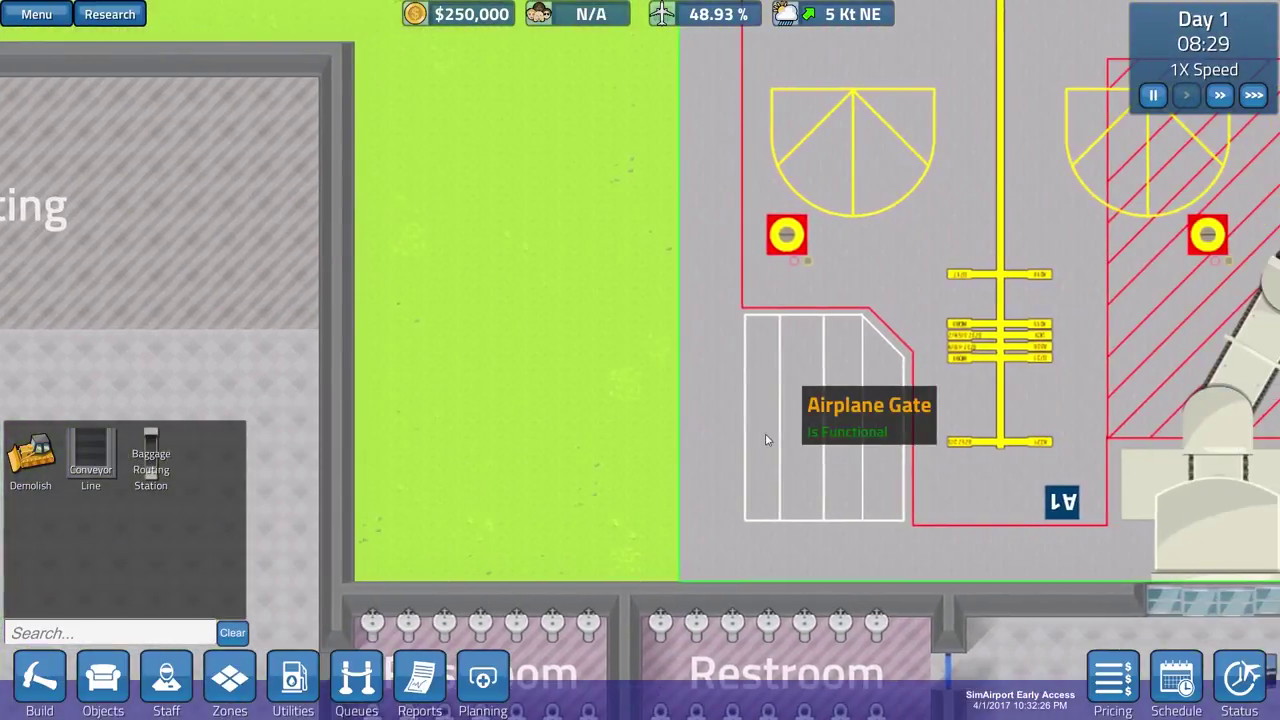
pyautogui.scroll(-2, 767, 440)
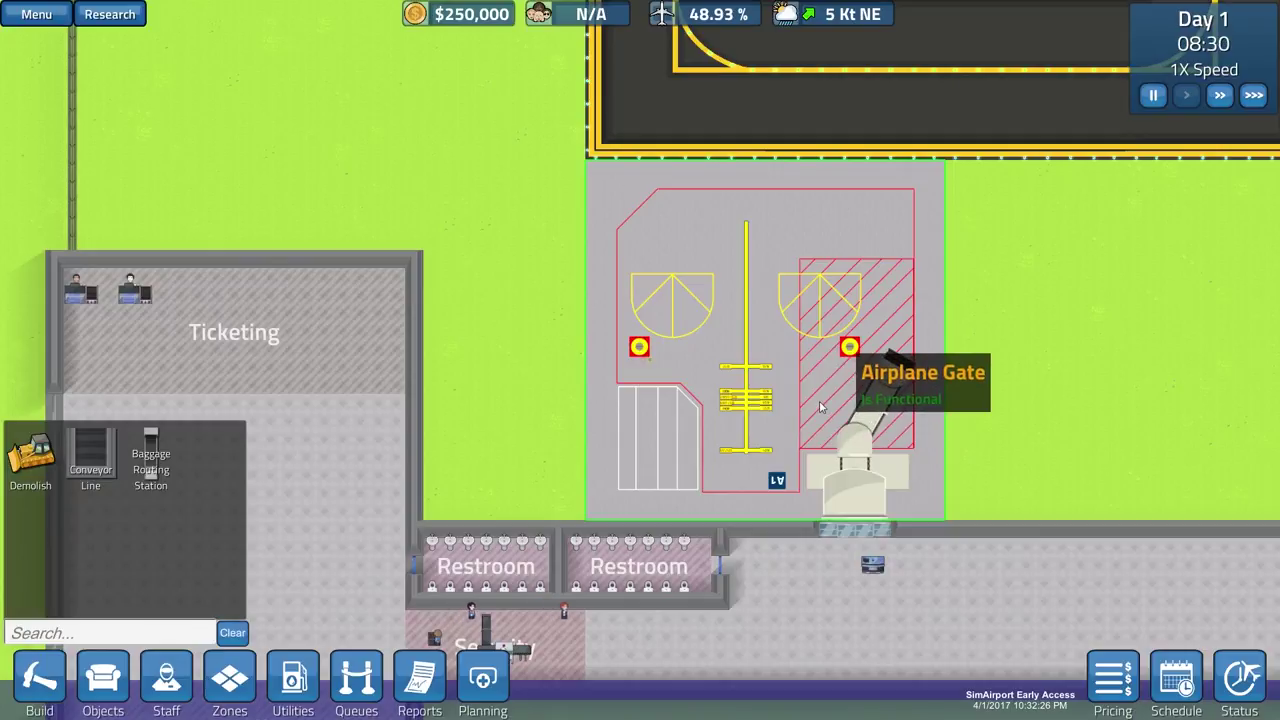
pyautogui.scroll(1, 820, 407)
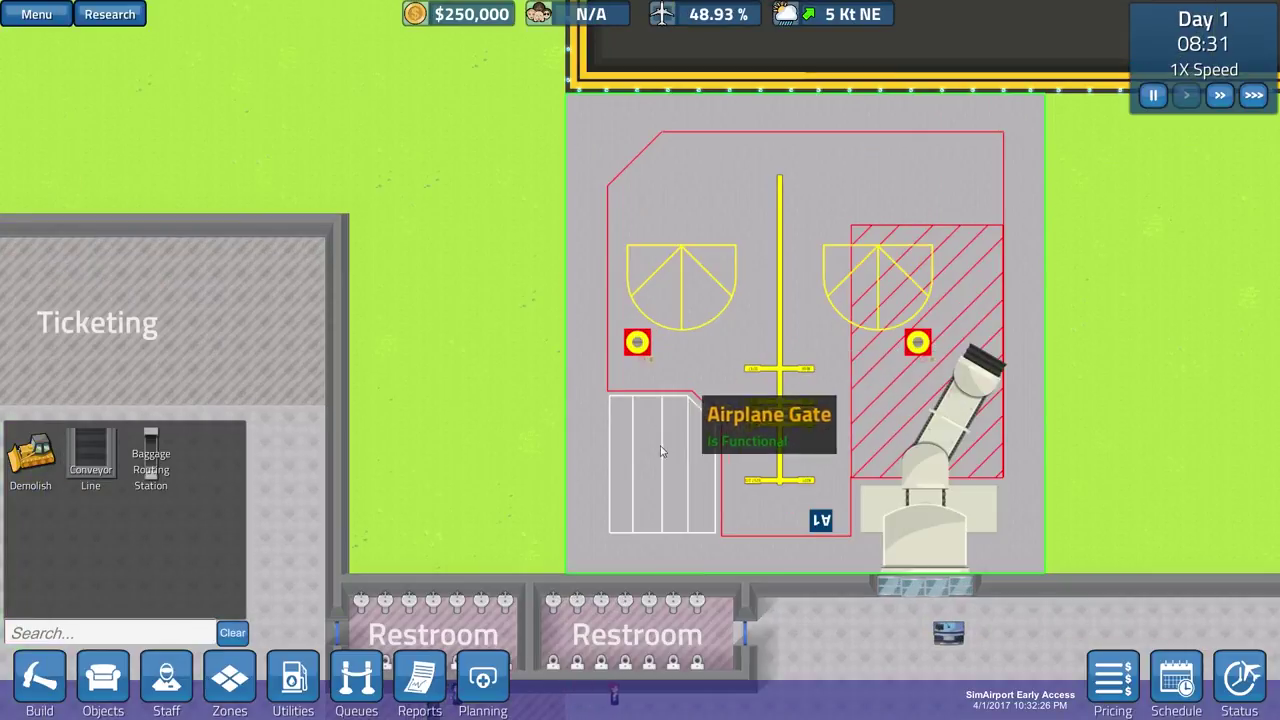
pyautogui.scroll(1, 658, 453)
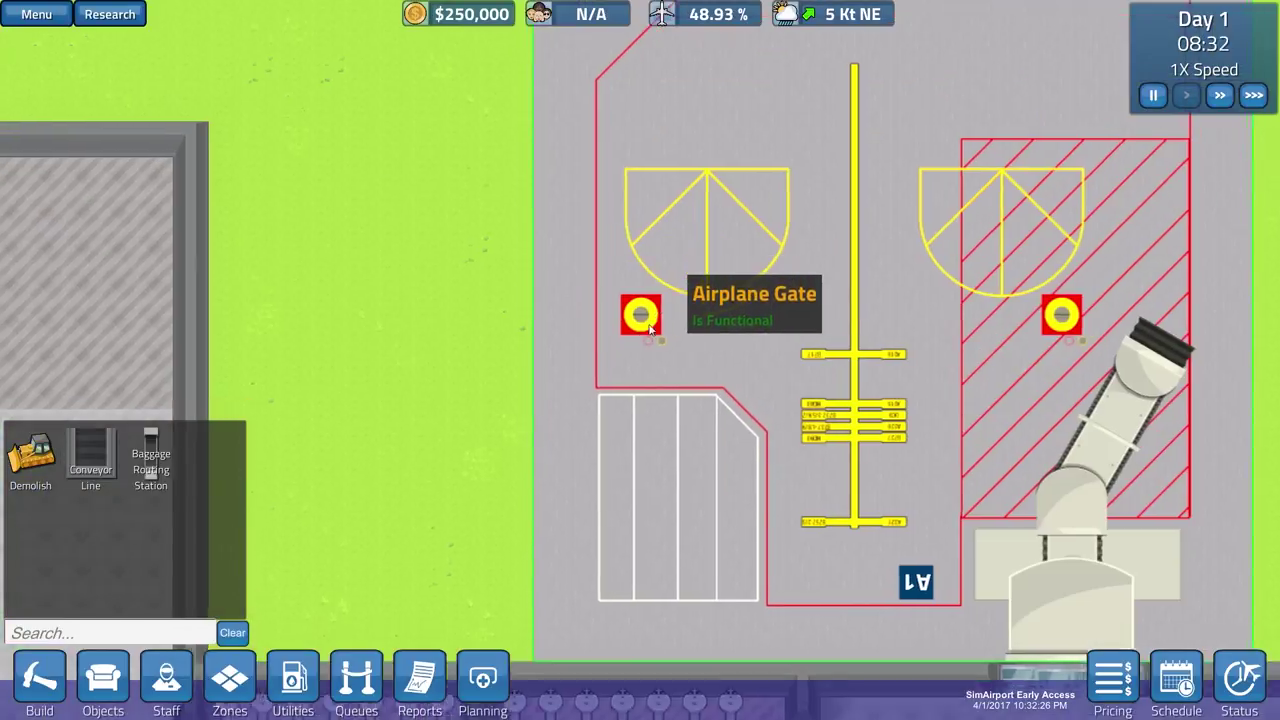
pyautogui.press('a')
pyautogui.press('s')
# - Lay a baggage conveyor line from the ticket desks out to the grass
pyautogui.click(90, 455)
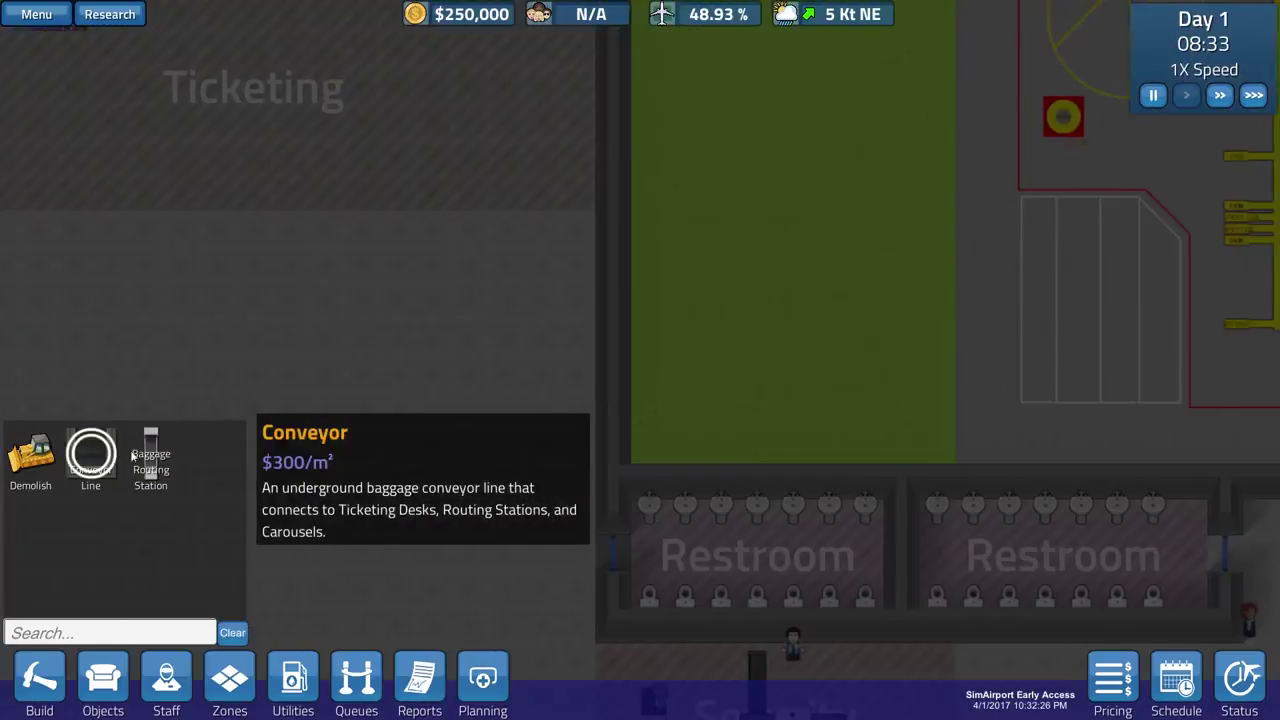
pyautogui.scroll(2, 510, 290)
pyautogui.scroll(-2, 510, 290)
pyautogui.scroll(2, 510, 290)
pyautogui.scroll(2, 555, 320)
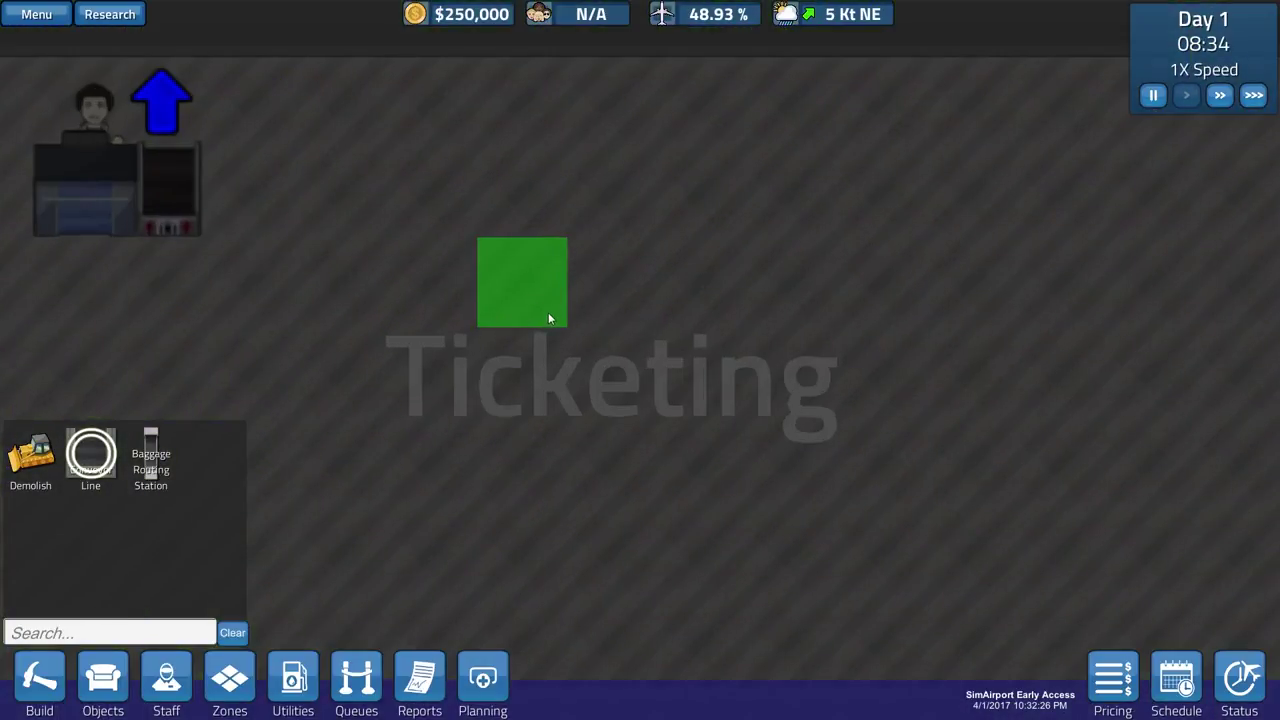
pyautogui.press('a')
pyautogui.press('w')
pyautogui.press('a')
pyautogui.press('w')
pyautogui.moveTo(378, 400); pyautogui.dragTo(520, 408)
pyautogui.press('d')
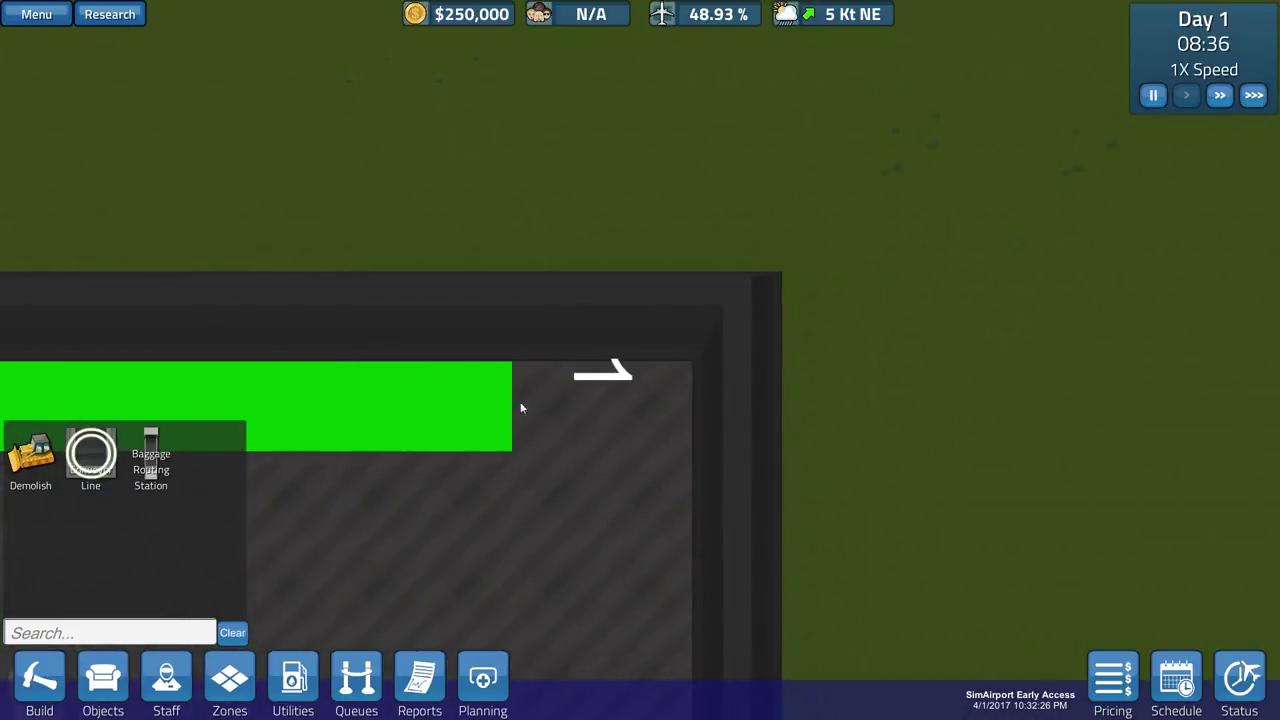
pyautogui.moveTo(520, 408); pyautogui.dragTo(580, 410)
pyautogui.press('s')
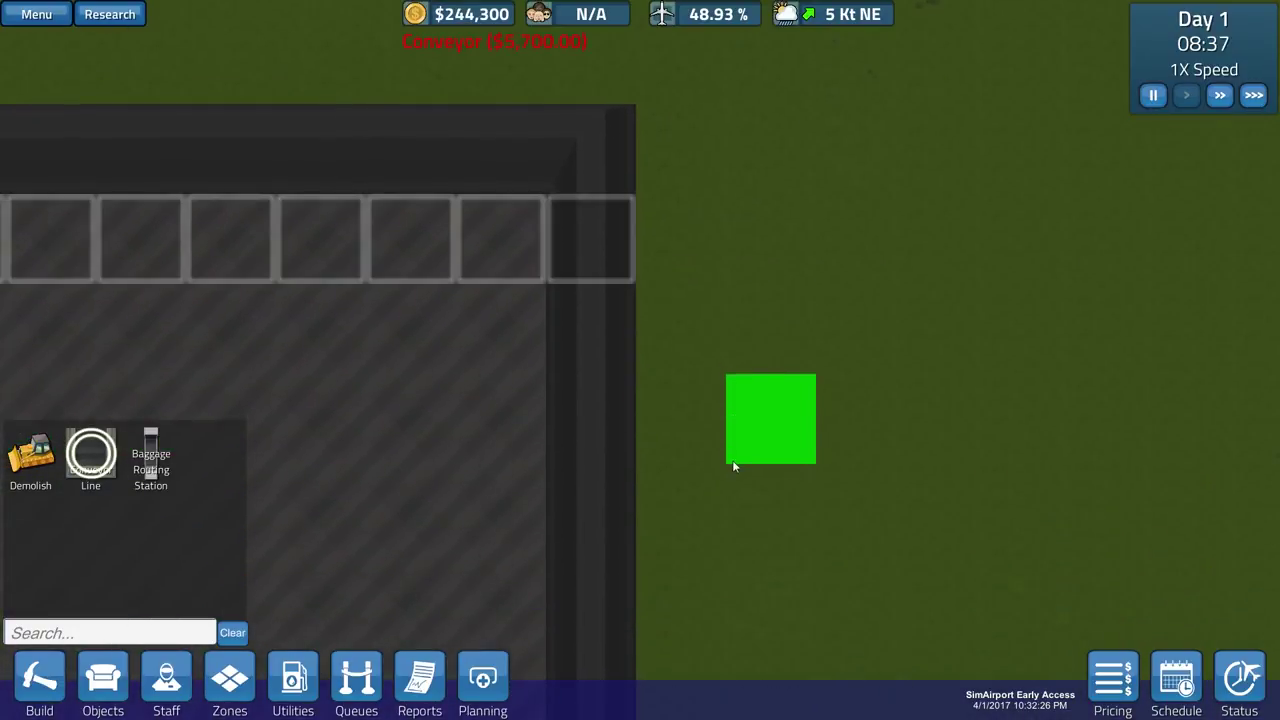
pyautogui.scroll(-3, 733, 466)
# - Try placing a baggage routing station, then cancel the invalid placement
pyautogui.click(151, 465)
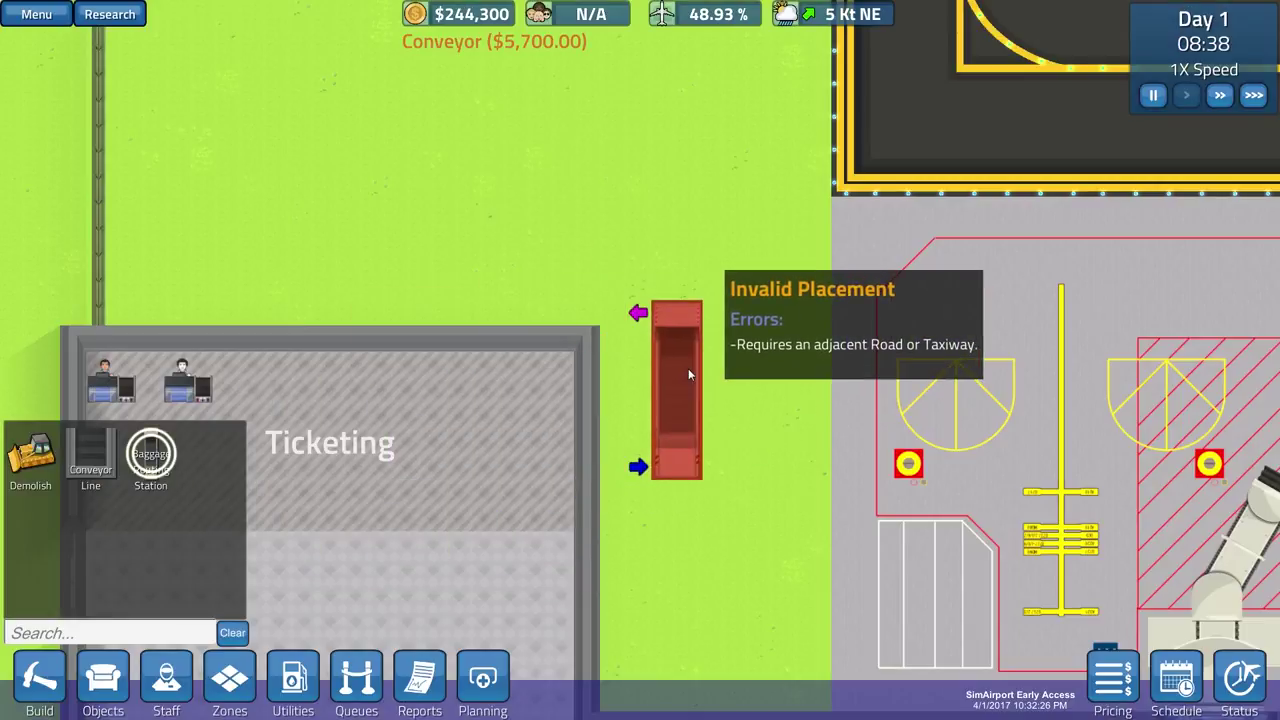
pyautogui.press('d')
pyautogui.press('s')
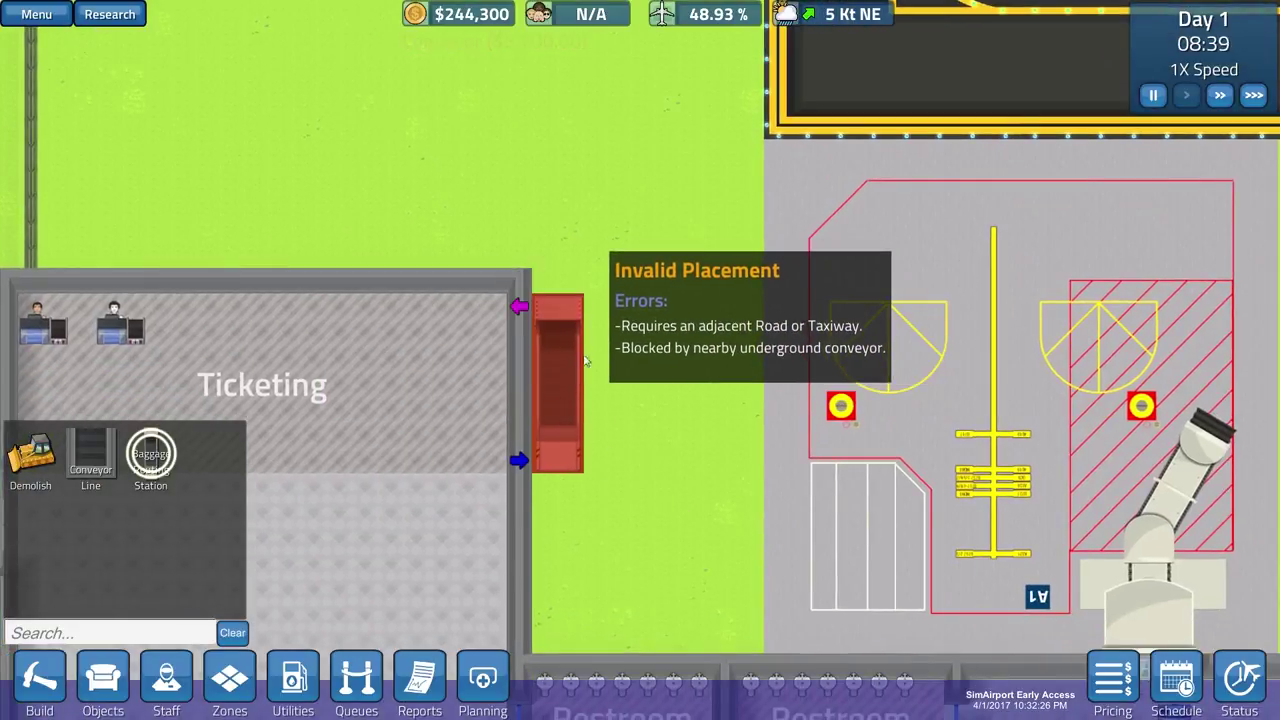
pyautogui.press('d')
pyautogui.press('s')
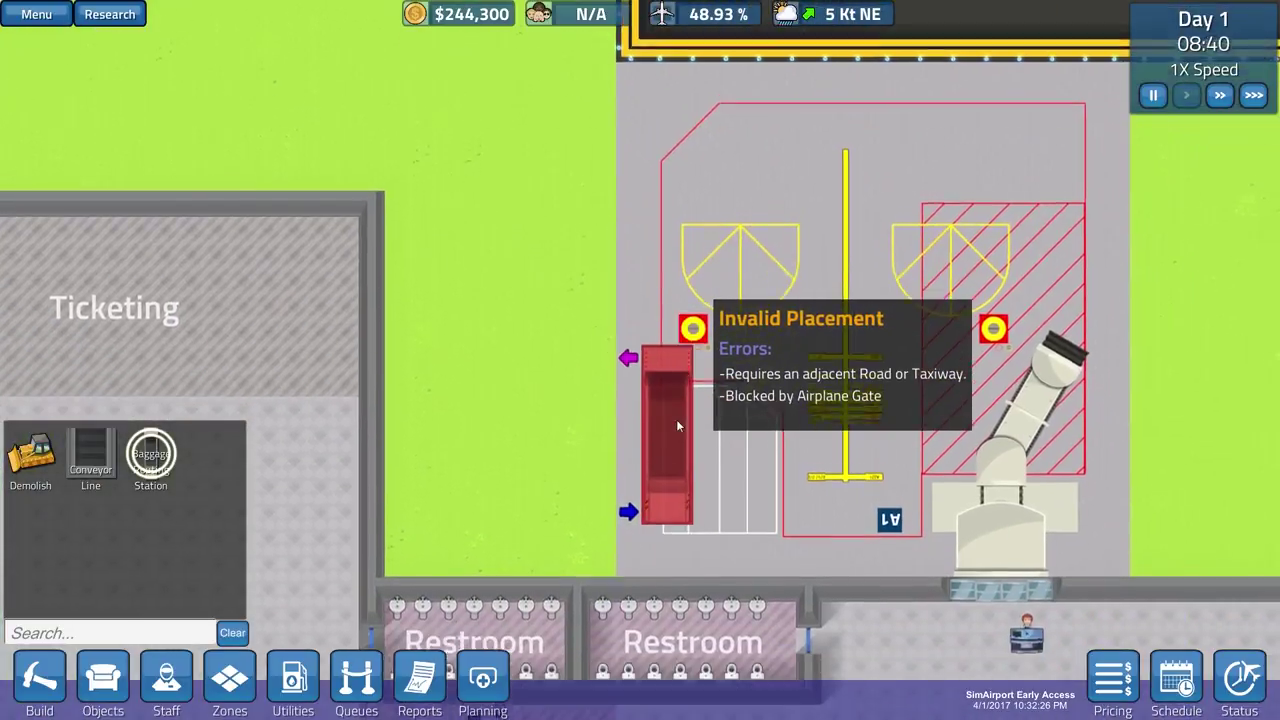
pyautogui.press('a')
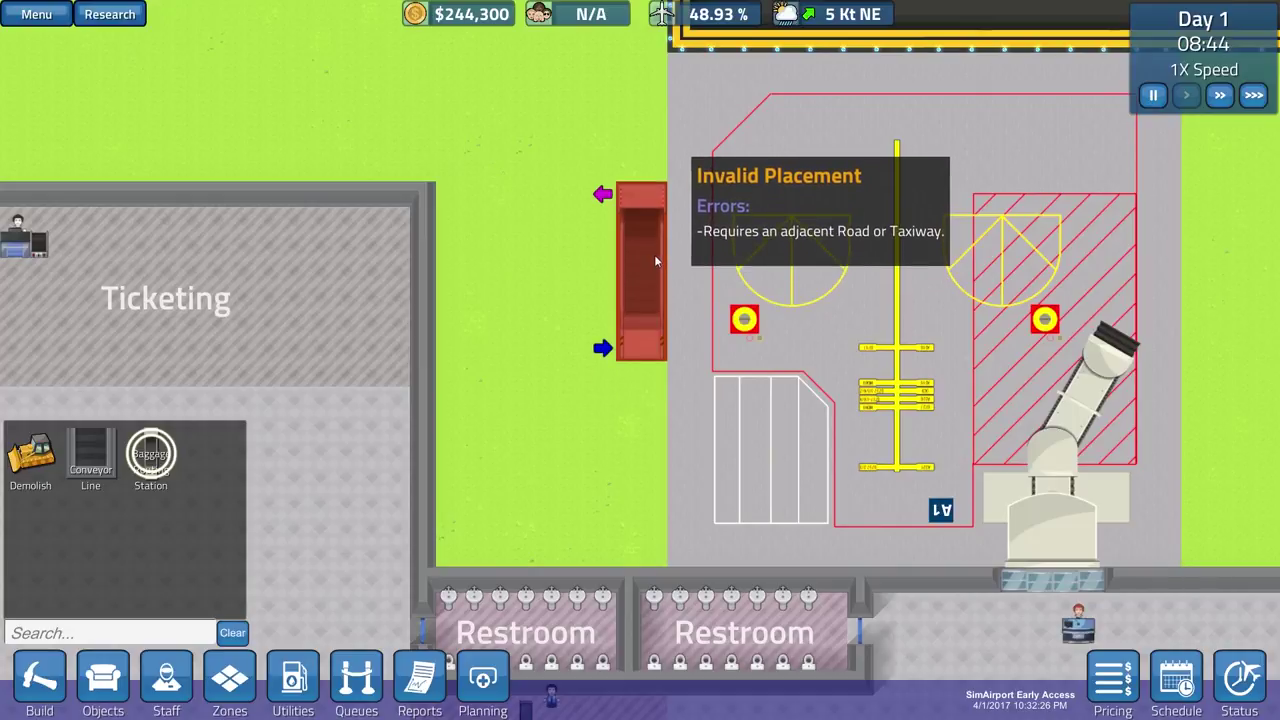
pyautogui.rightClick(659, 377)
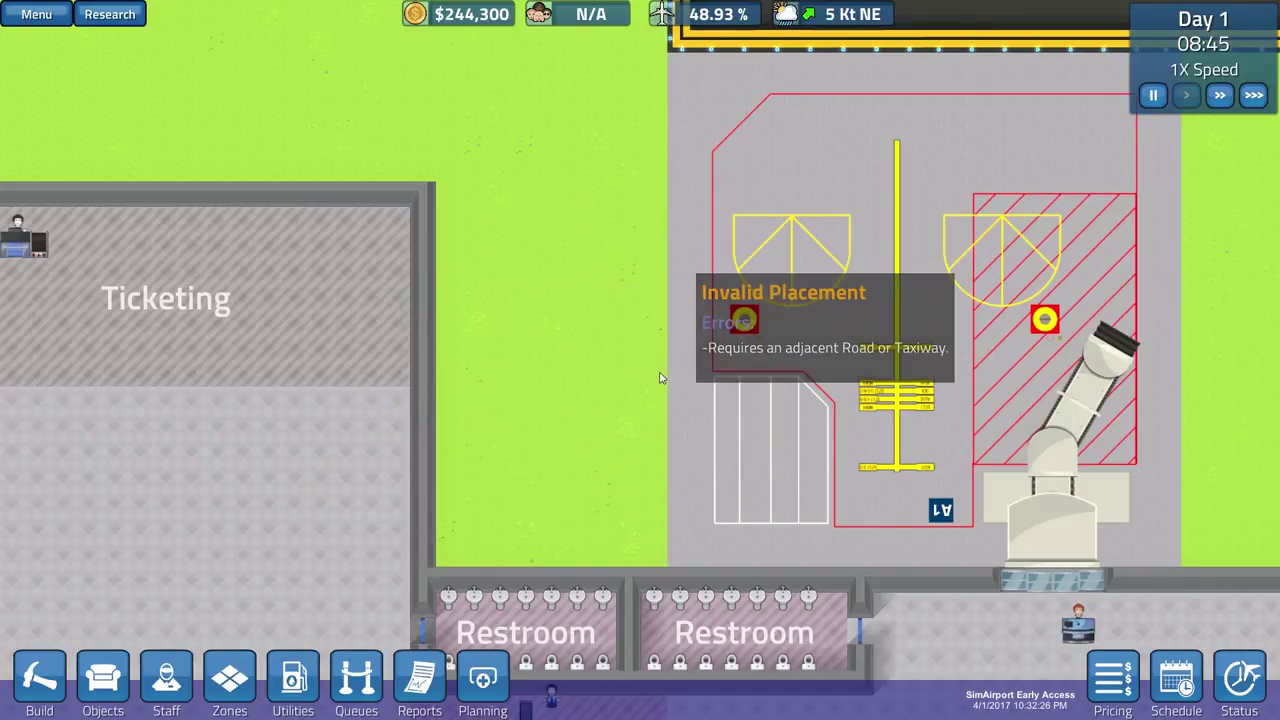
# - Pause the game and open the Build catalogue listing sidewalk and the locked road
pyautogui.click(229, 680)
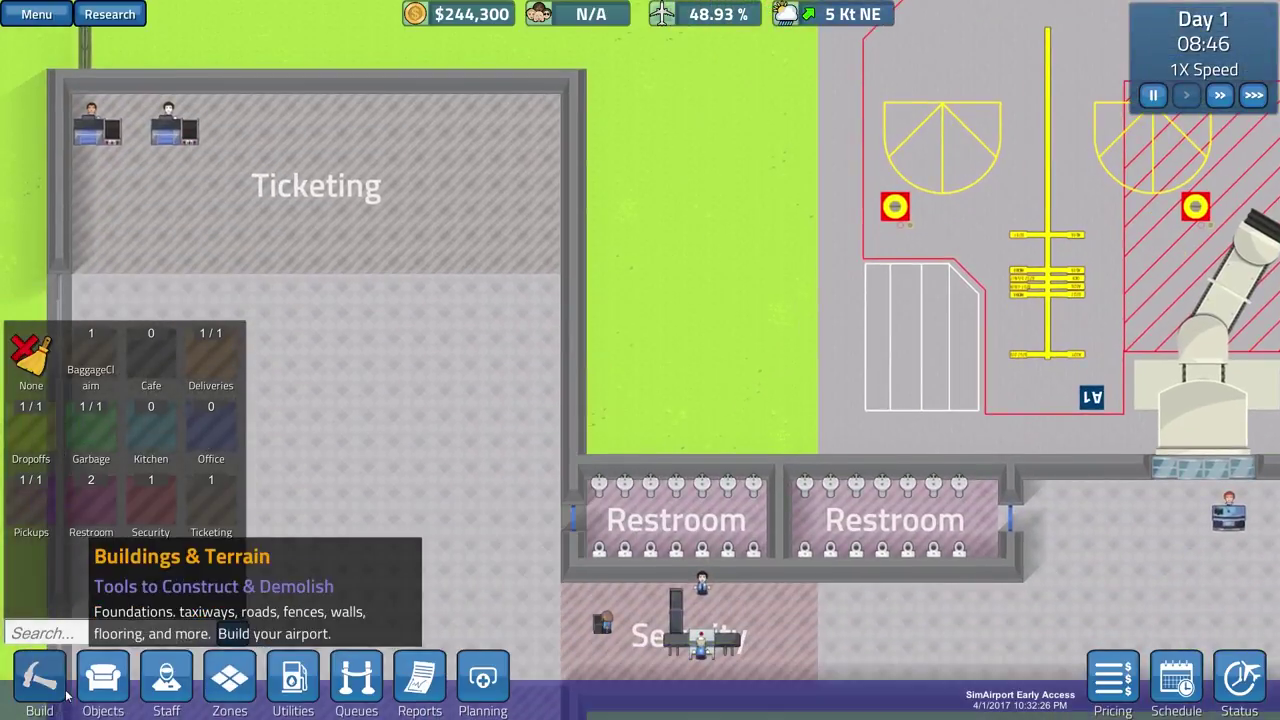
pyautogui.click(66, 695)
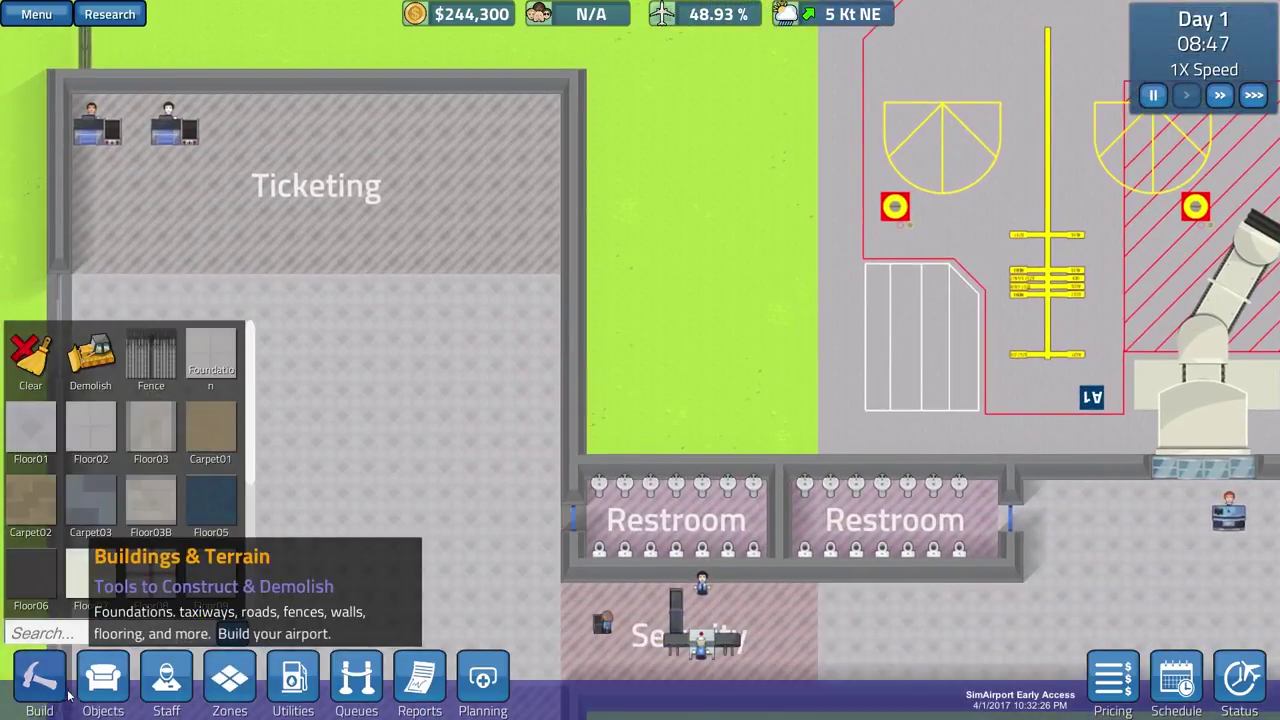
pyautogui.press('w')
pyautogui.press('d')
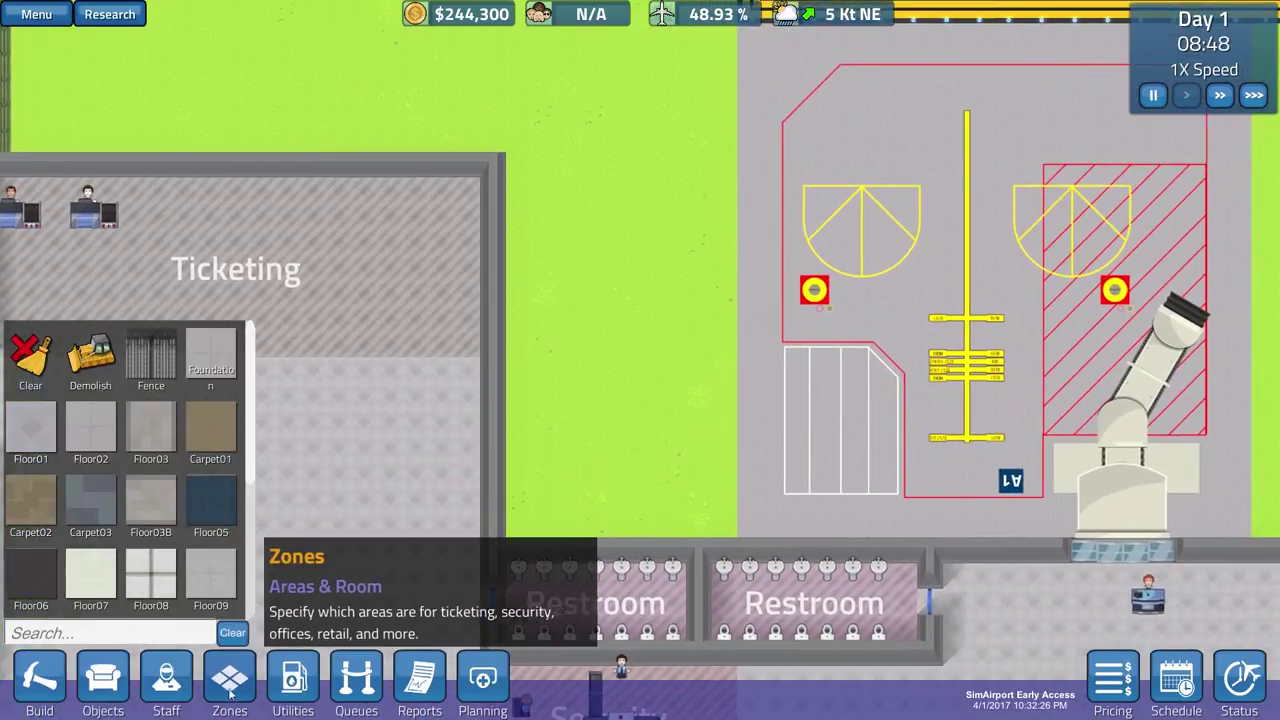
pyautogui.press('space')
pyautogui.press('s')
pyautogui.press('a')
pyautogui.scroll(-3, 150, 540)
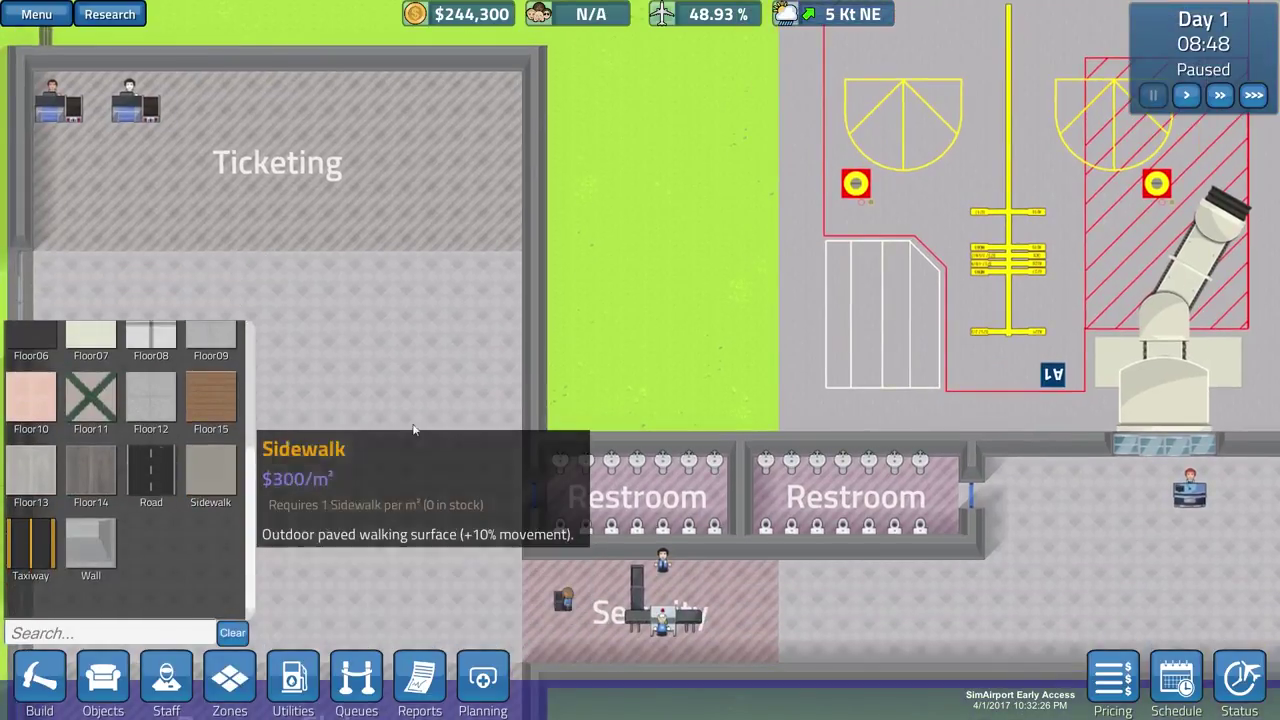
pyautogui.press('w')
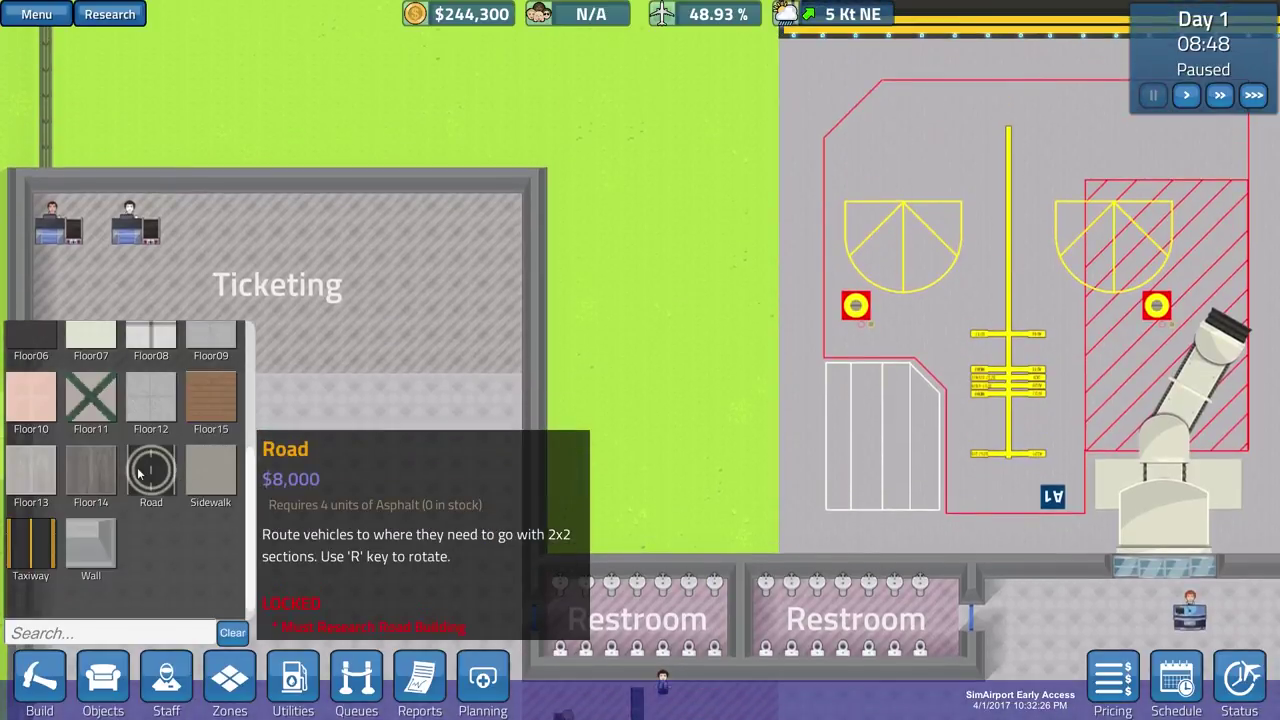
# - Browse the planning colour, placeable objects and staff hiring lists
pyautogui.press('s')
pyautogui.press('a')
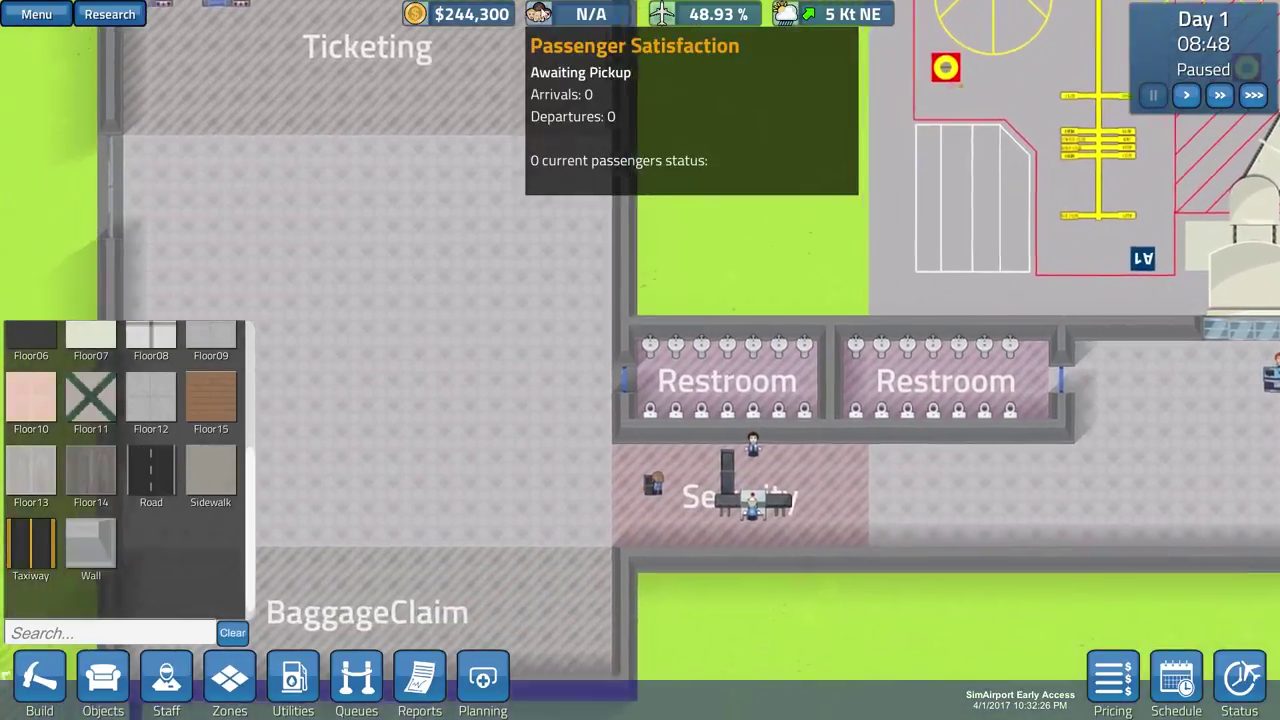
pyautogui.press('w')
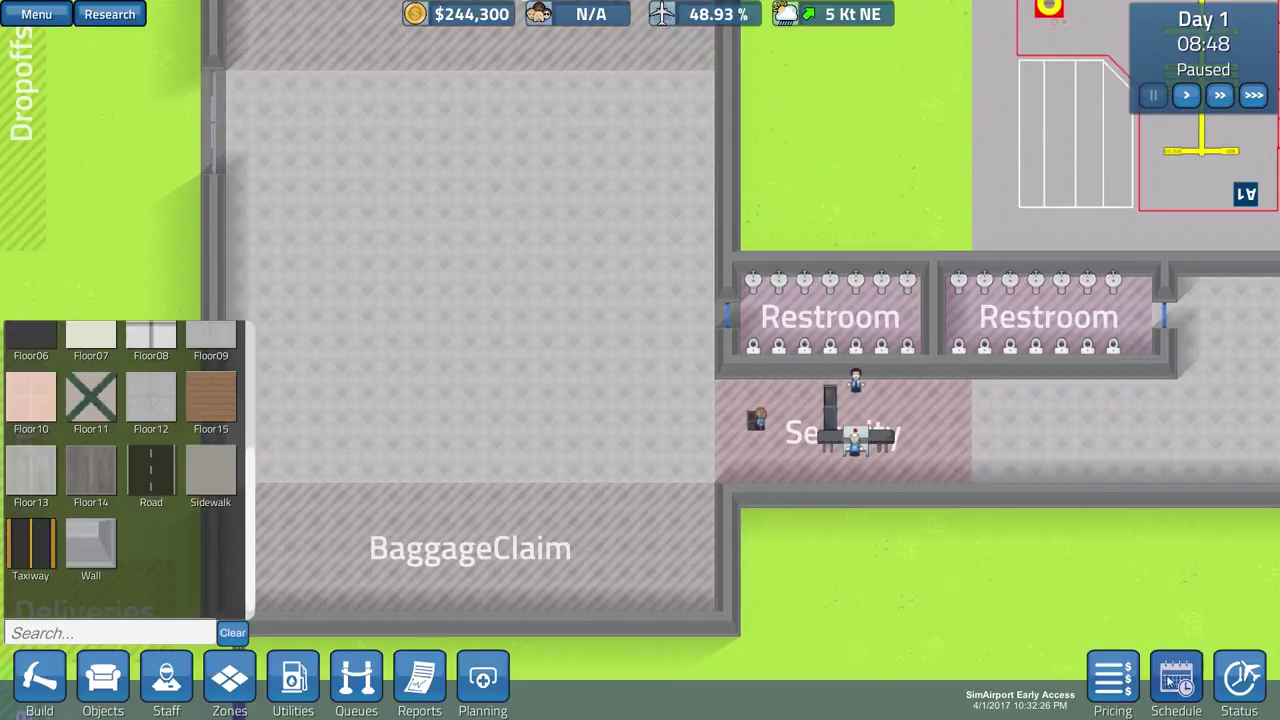
pyautogui.click(483, 681)
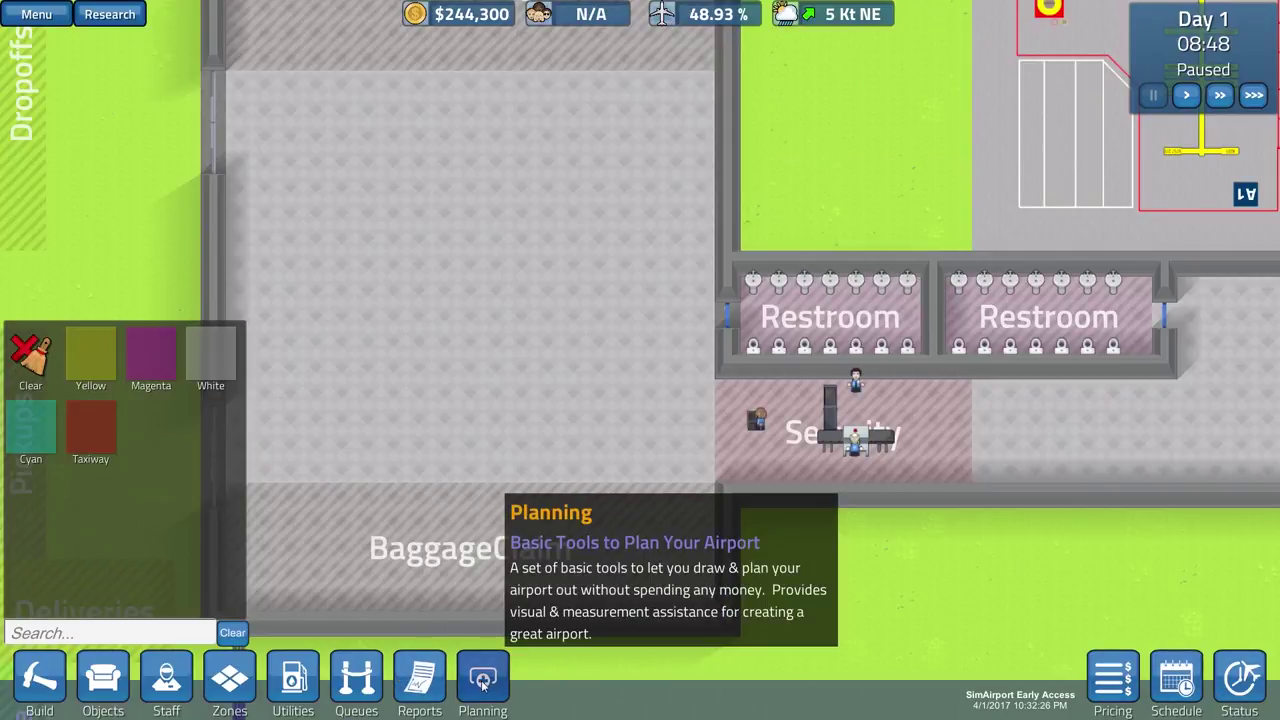
pyautogui.click(483, 681)
pyautogui.press('w')
pyautogui.click(103, 680)
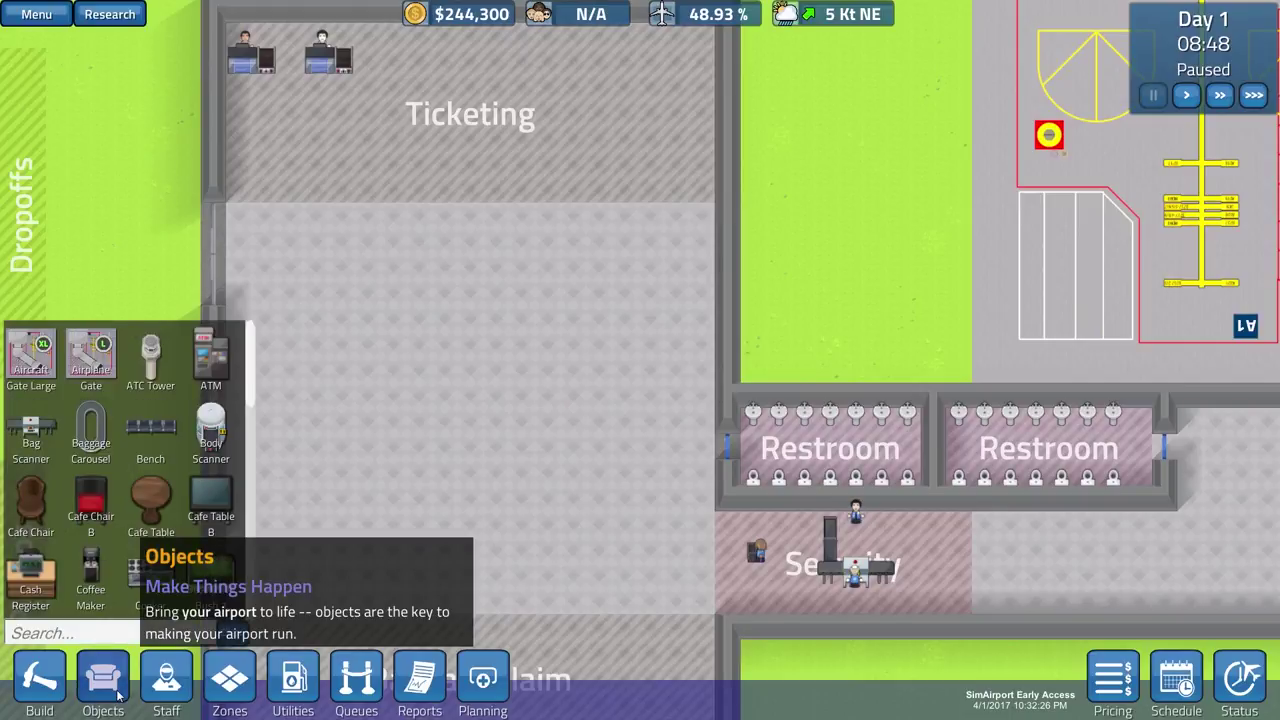
pyautogui.click(118, 689)
pyautogui.click(168, 688)
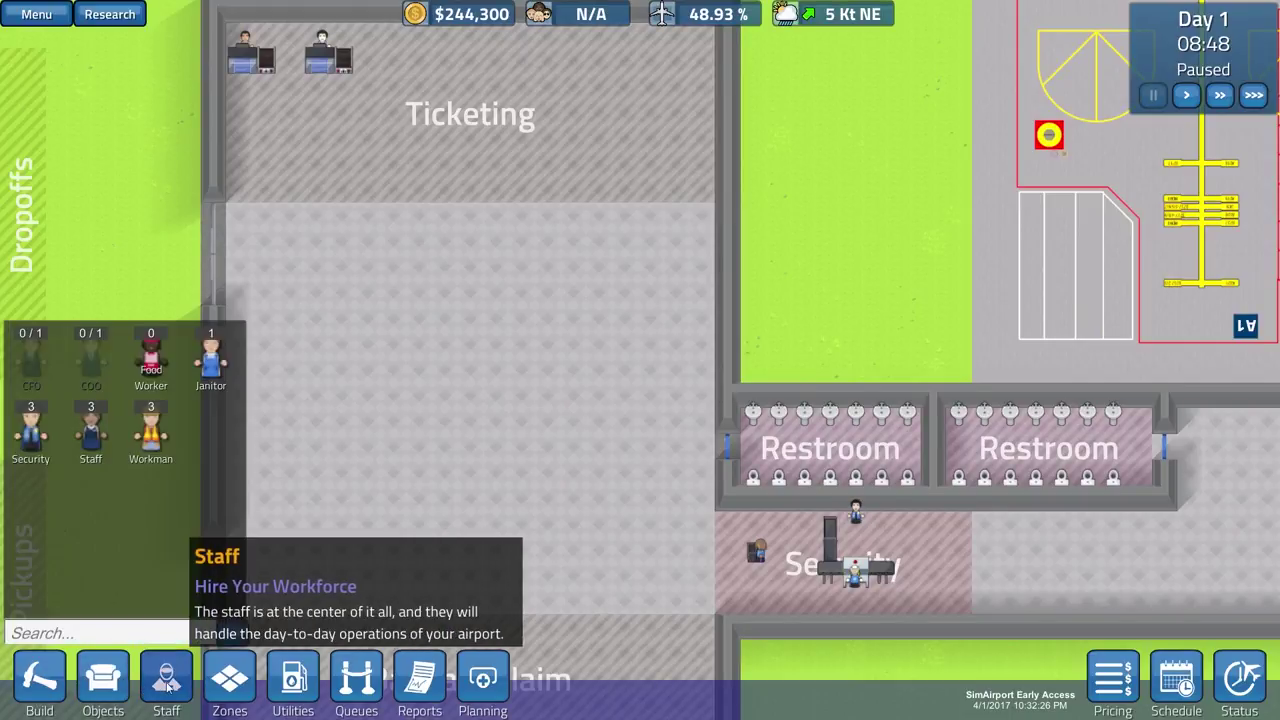
pyautogui.press('s')
pyautogui.press('d')
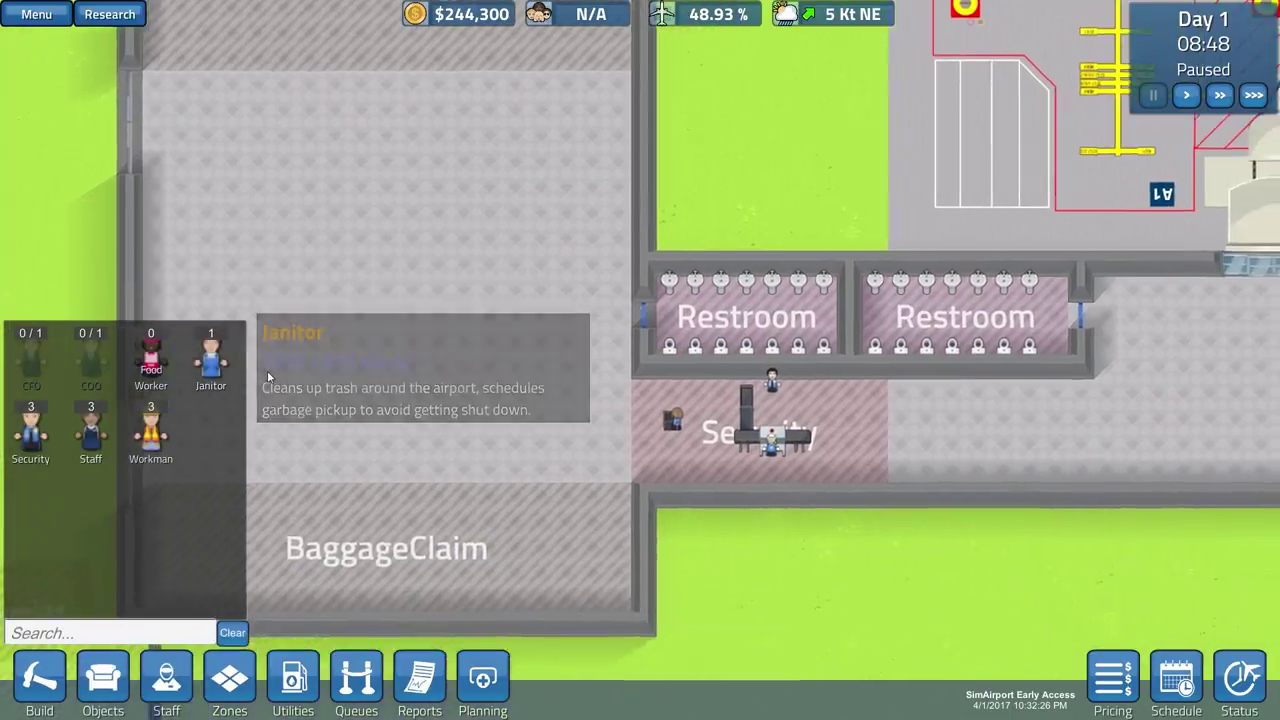
pyautogui.scroll(-3, 530, 466)
pyautogui.scroll(2, 531, 466)
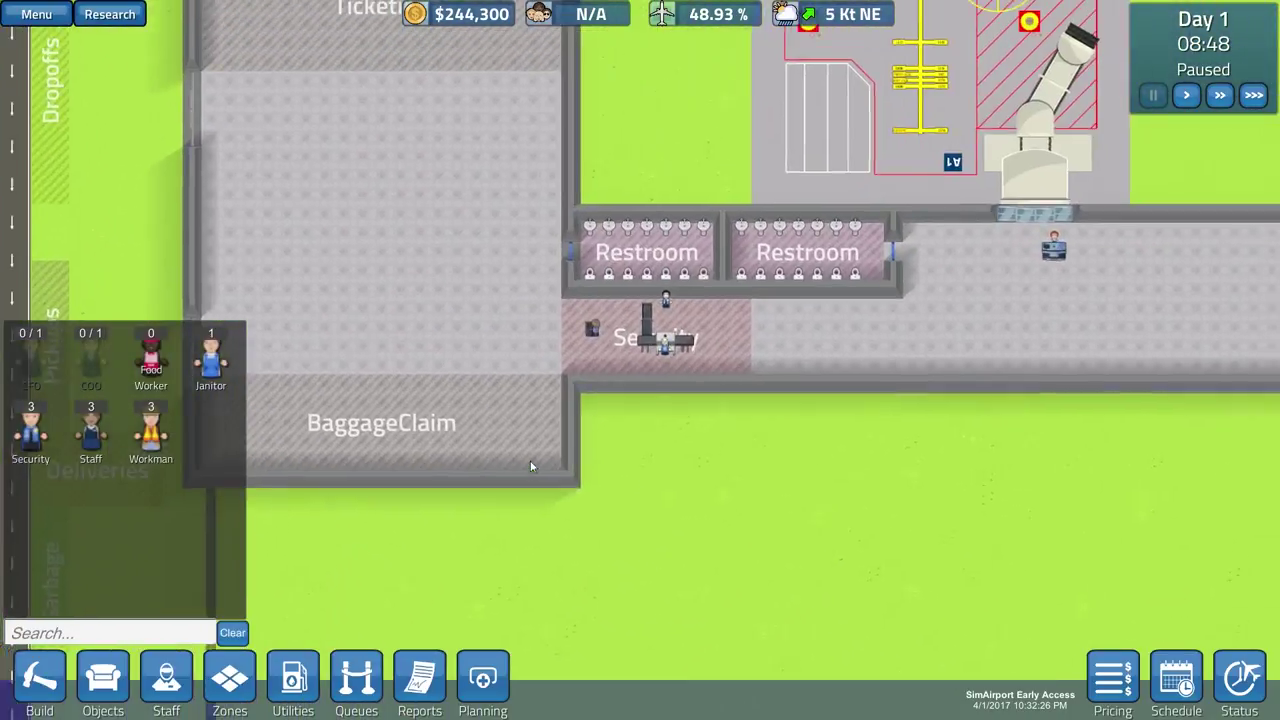
pyautogui.press('w')
# - Start Operations research and queue Finance, spending $12,000 and leaving $232,300
pyautogui.click(107, 14)
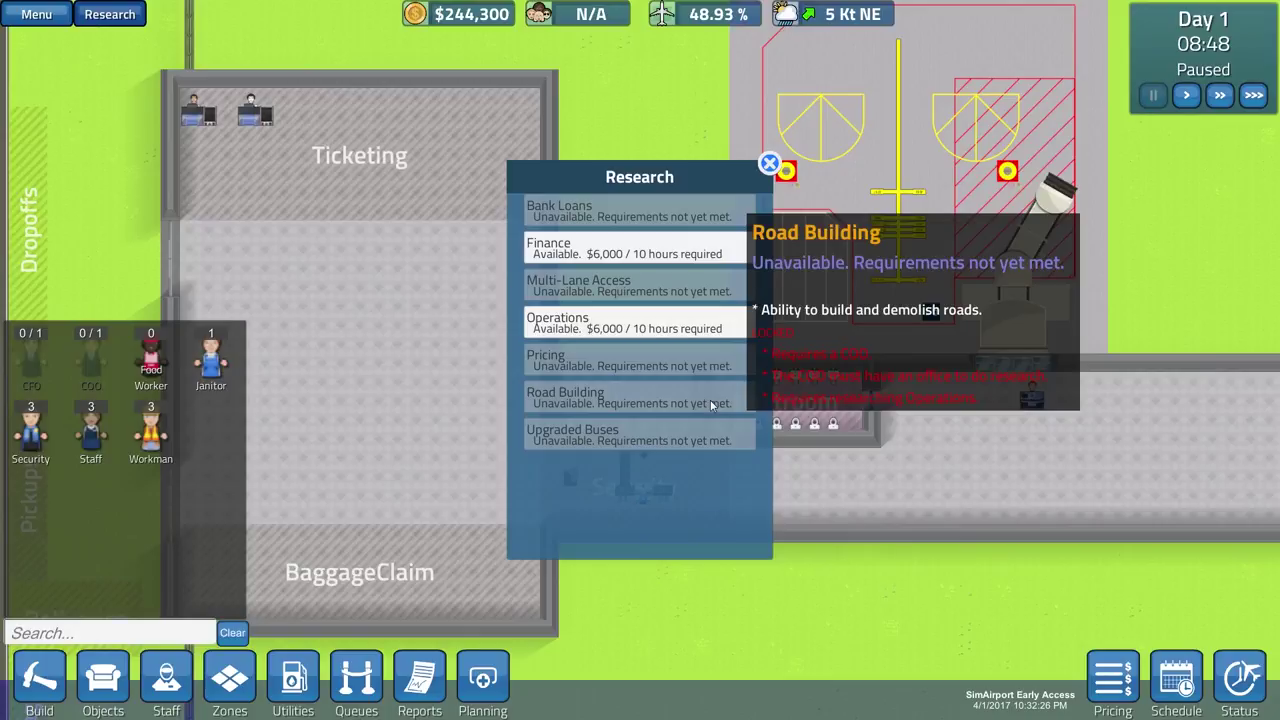
pyautogui.click(661, 322)
pyautogui.click(703, 260)
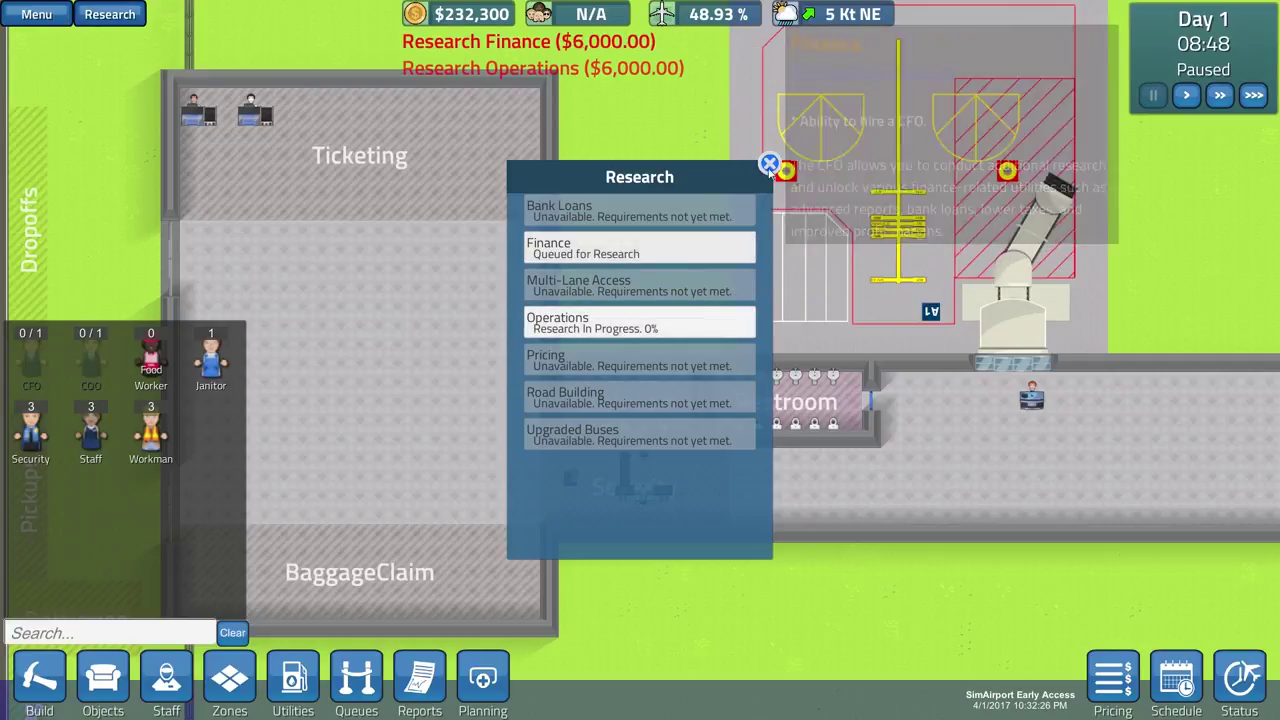
pyautogui.press('Escape')
pyautogui.press('space')
pyautogui.click(795, 255)
pyautogui.scroll(-3, 789, 424)
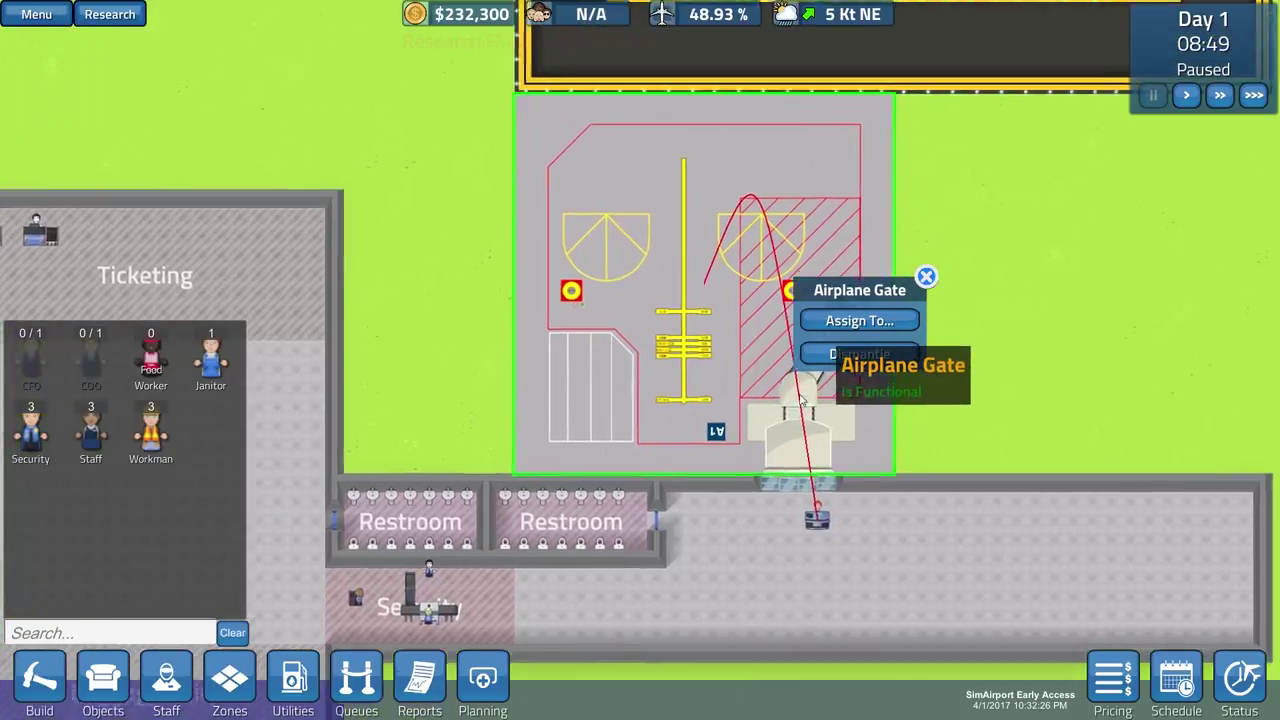
# - Close the gate popup and run the game at 5X, then drop to 2X speed
pyautogui.press('a')
pyautogui.press('s')
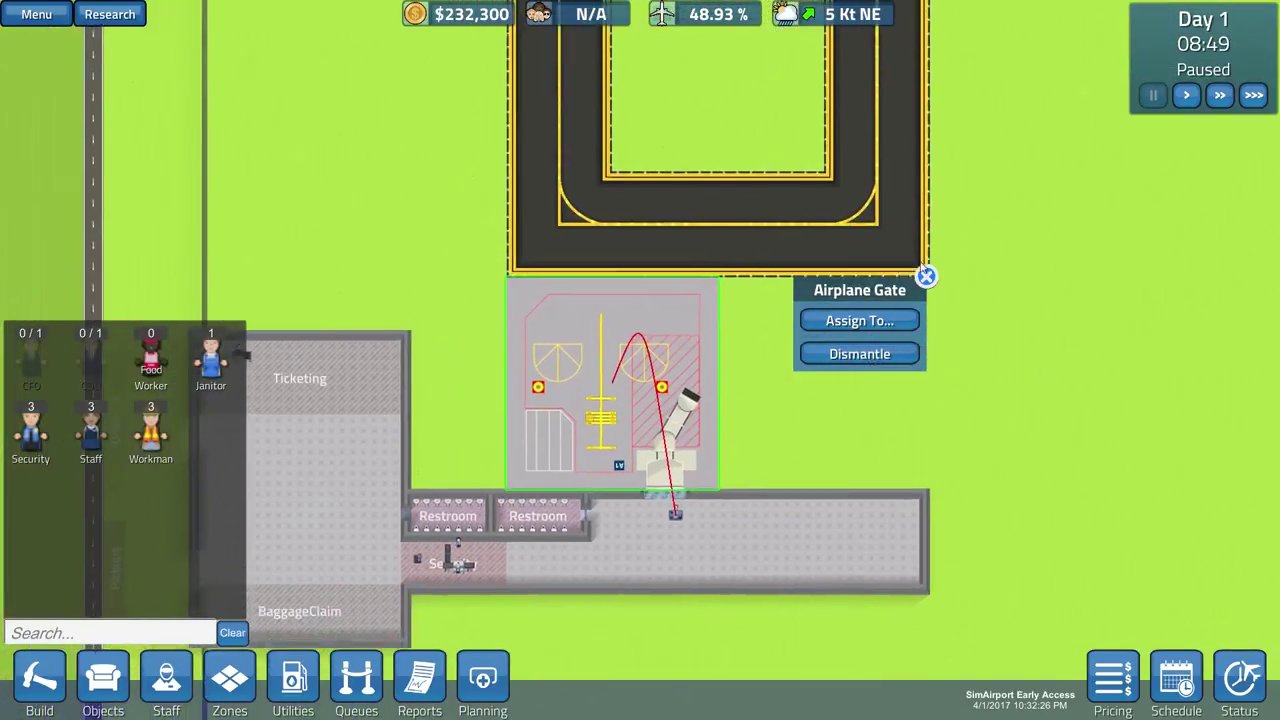
pyautogui.click(927, 282)
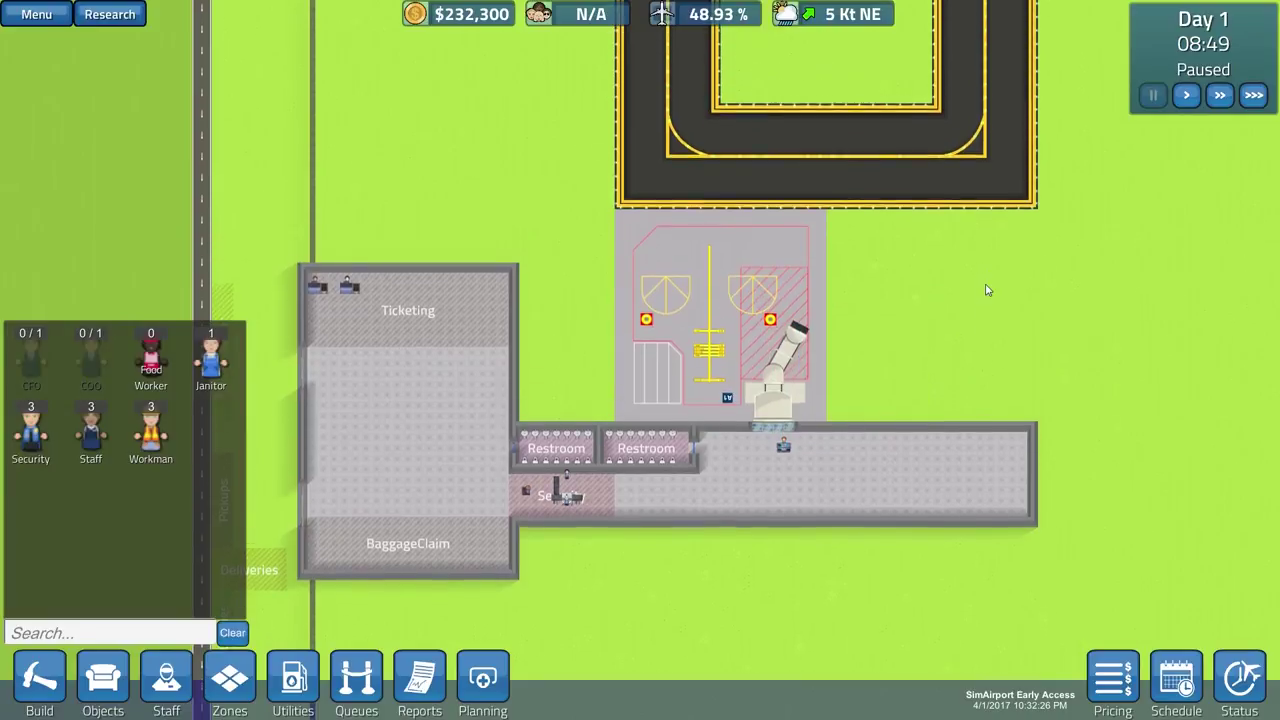
pyautogui.scroll(-3, 986, 286)
pyautogui.click(1254, 96)
pyautogui.press('s')
pyautogui.press('a')
pyautogui.scroll(1, 1067, 230)
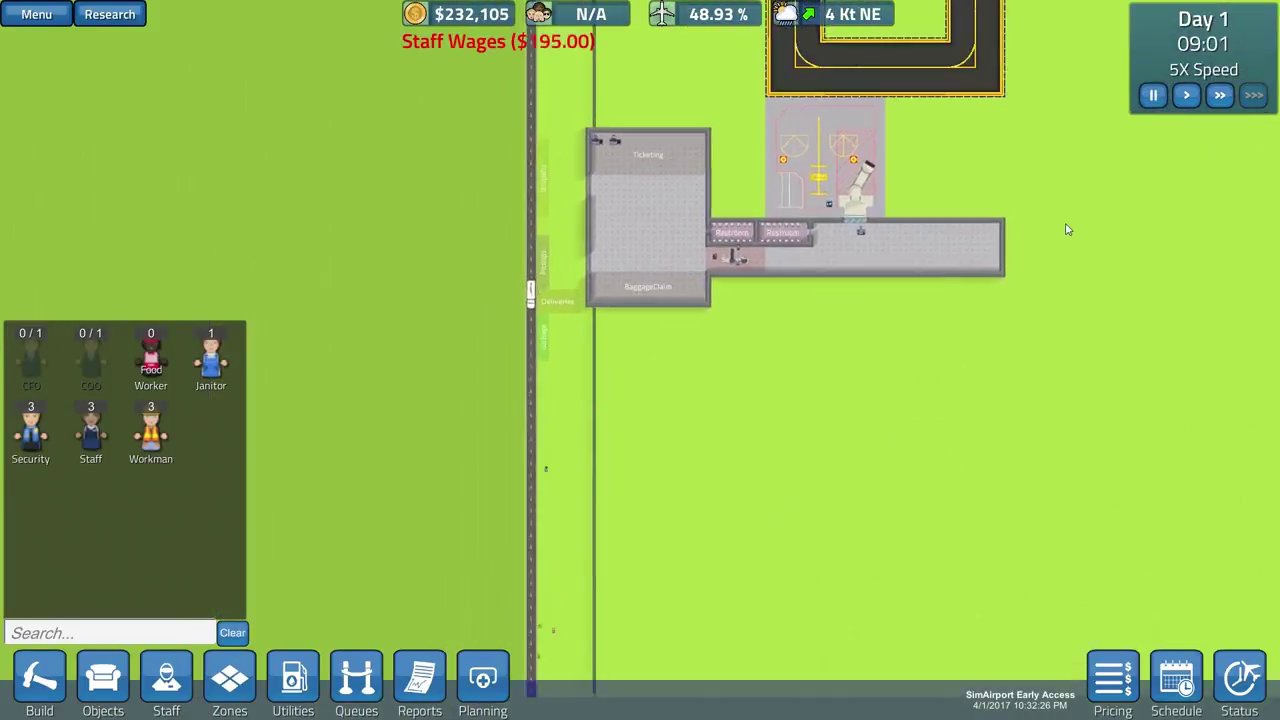
pyautogui.scroll(2, 1067, 230)
pyautogui.scroll(1, 1067, 230)
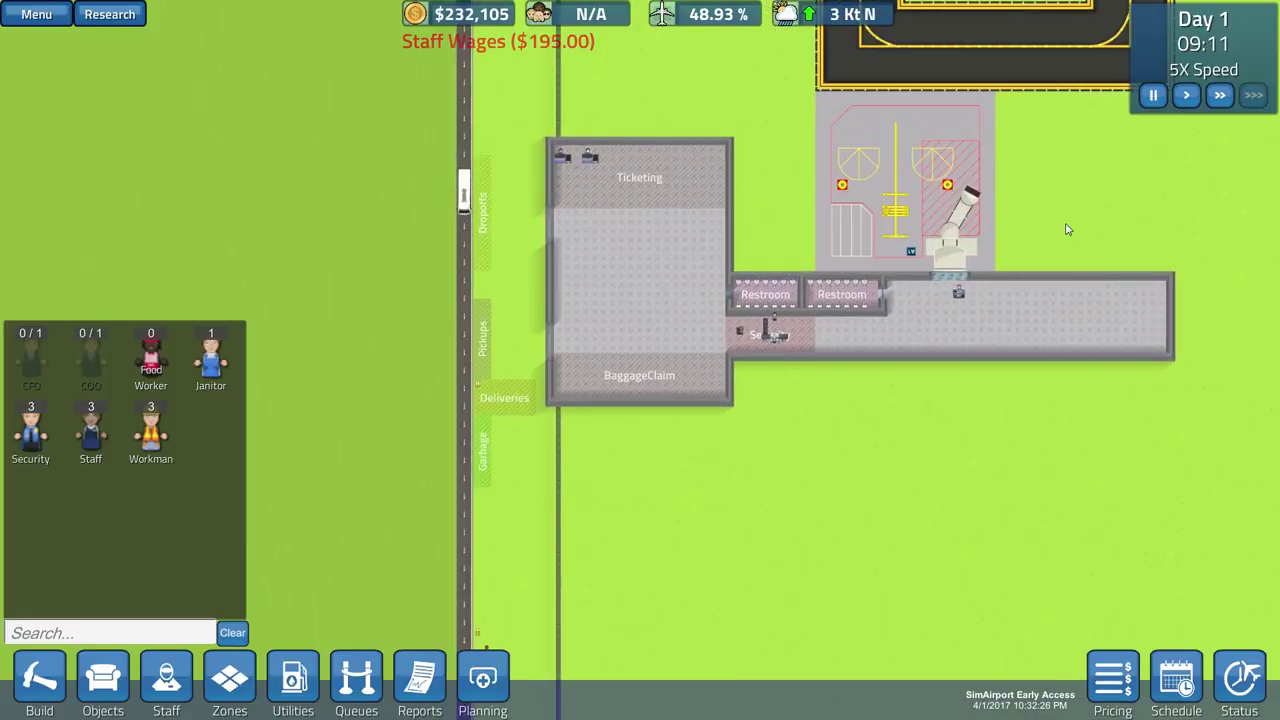
pyautogui.scroll(1, 964, 261)
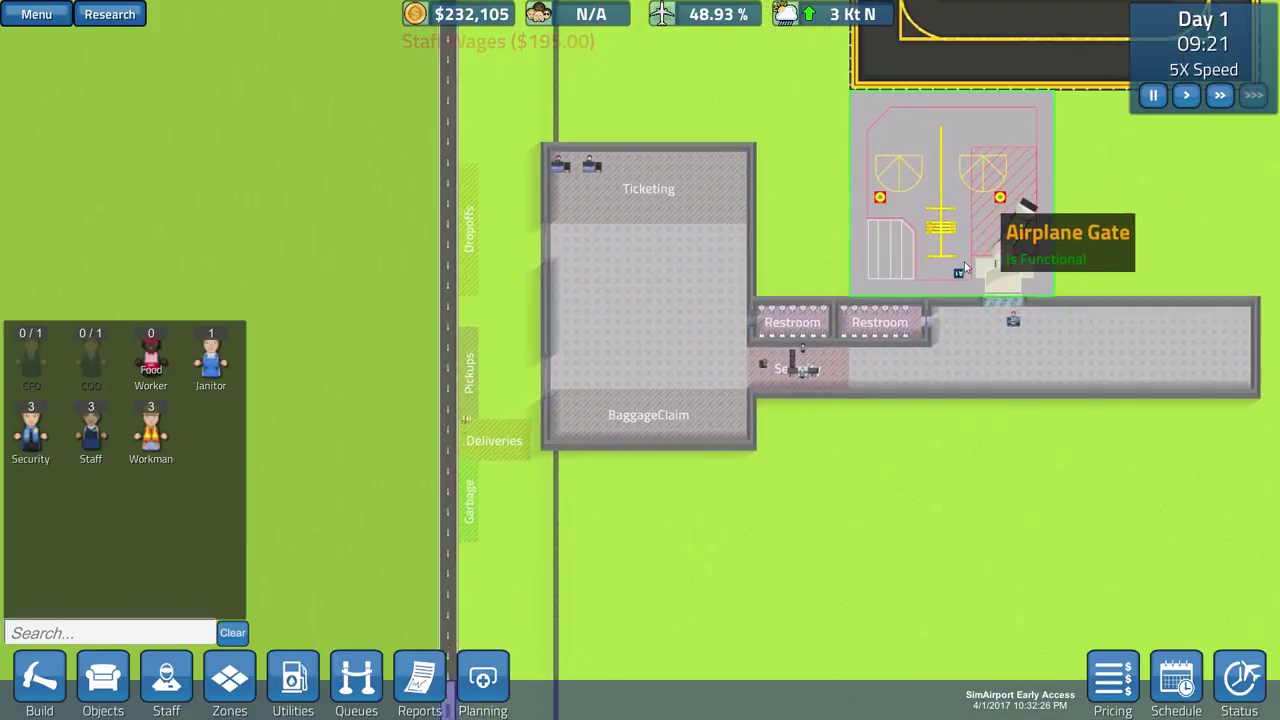
pyautogui.scroll(1, 964, 261)
pyautogui.click(1219, 95)
pyautogui.press('w')
pyautogui.scroll(1, 724, 279)
pyautogui.scroll(1, 724, 279)
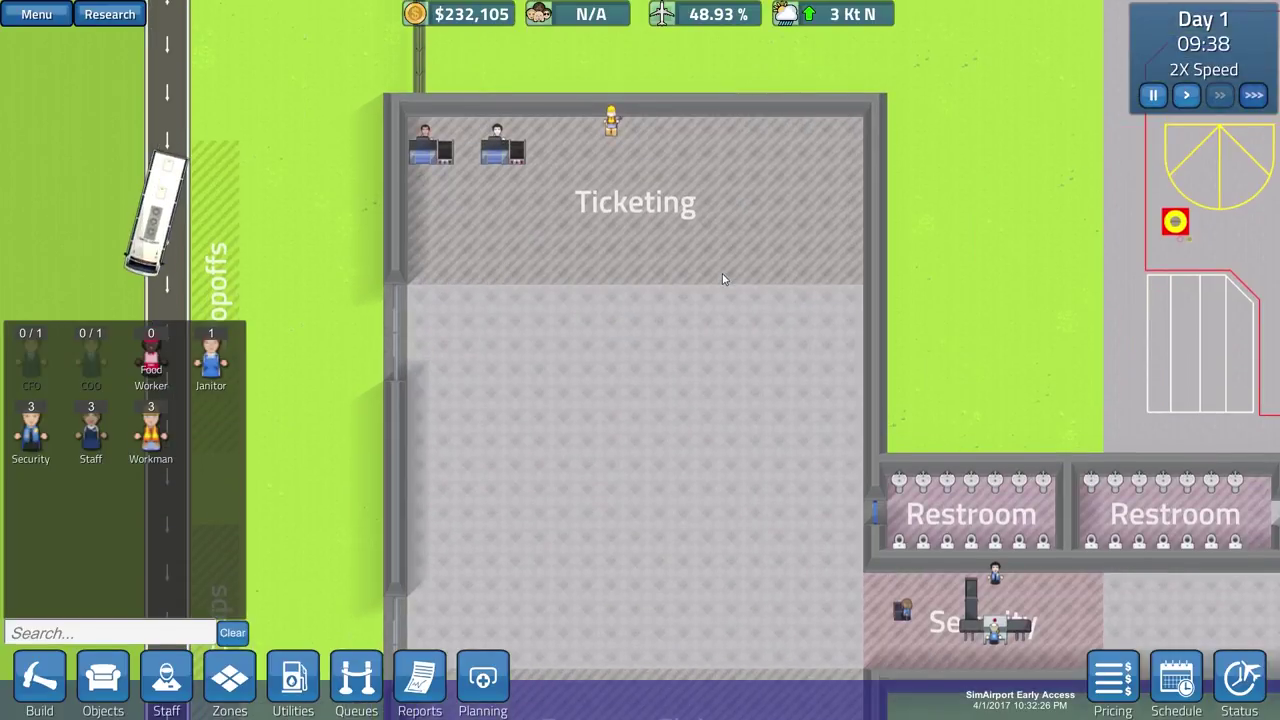
# - Inspect the passenger bus at the curb, then look back over Ticketing and the Restrooms
pyautogui.press('a')
pyautogui.press('s')
pyautogui.click(250, 142)
pyautogui.press('a')
pyautogui.scroll(-2, 461, 234)
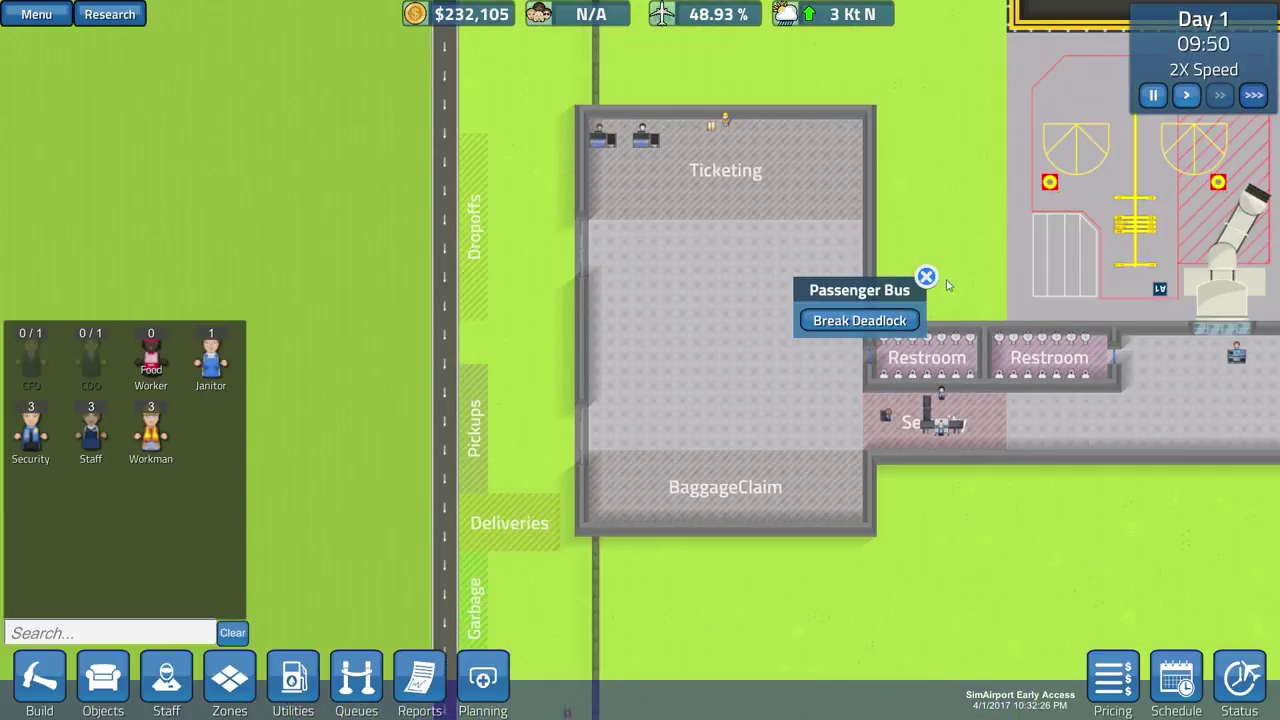
pyautogui.press('a')
pyautogui.press('s')
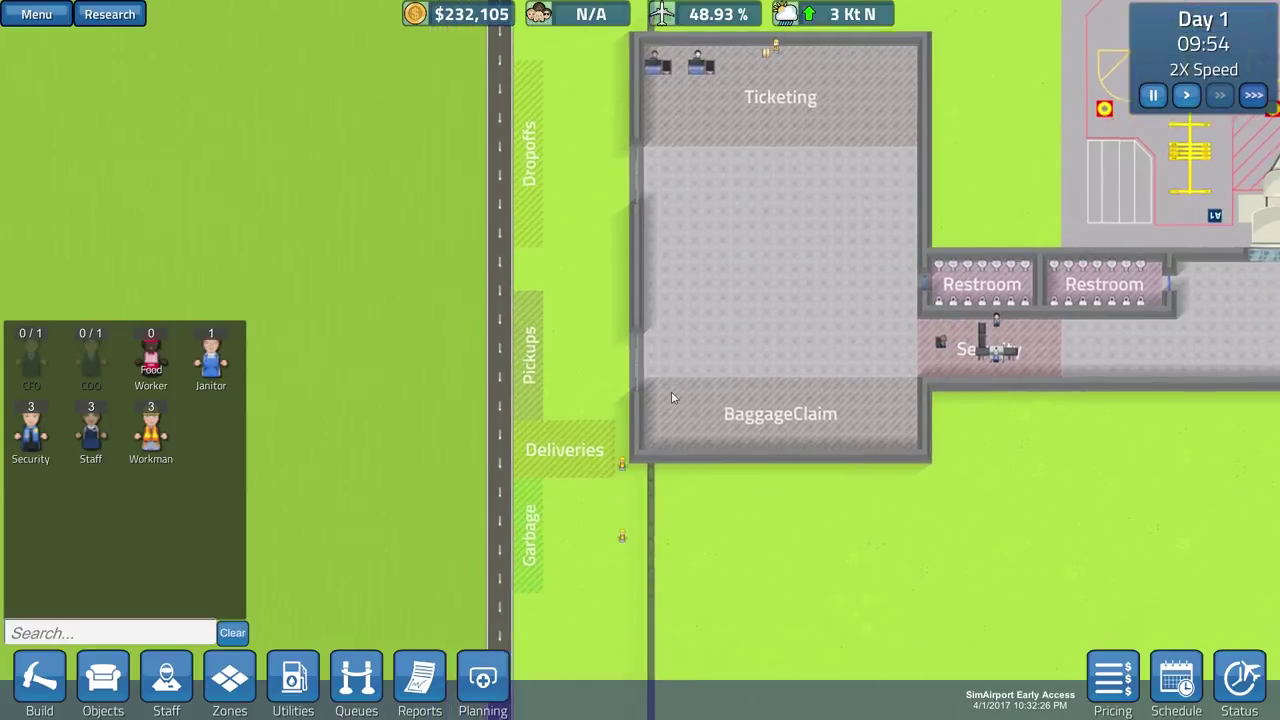
pyautogui.scroll(-2, 665, 440)
pyautogui.press('s')
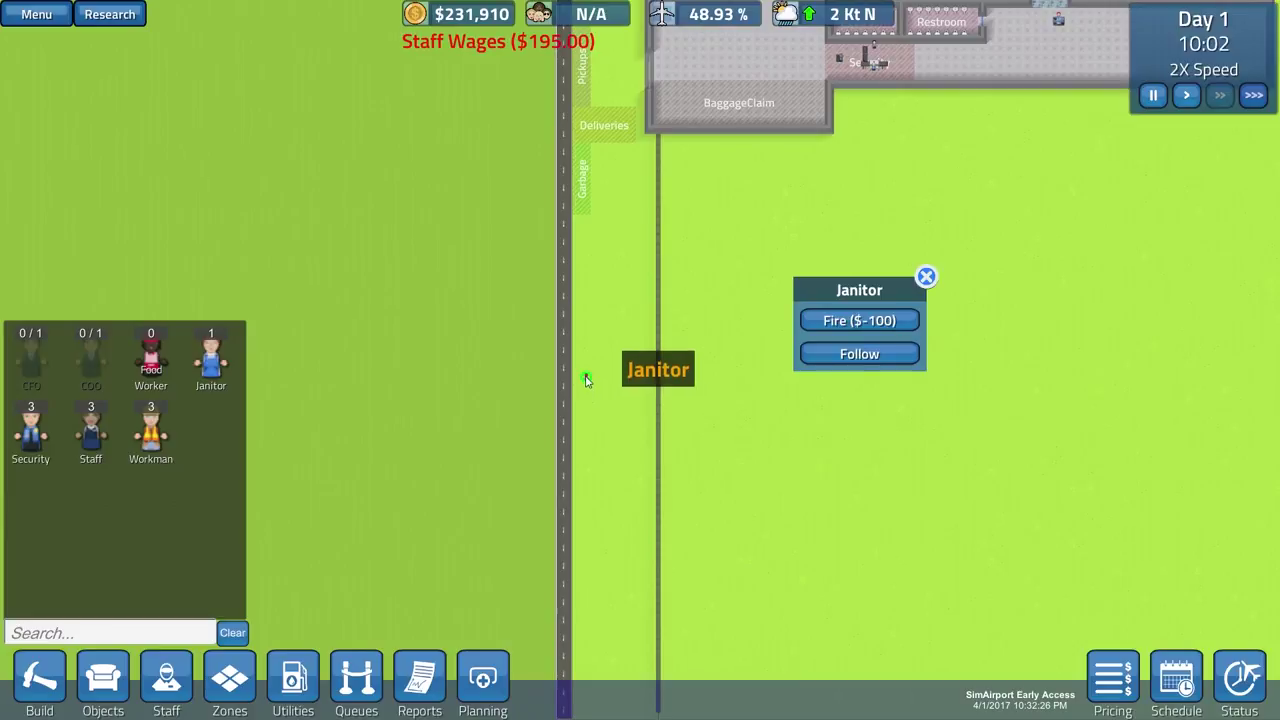
pyautogui.press('w')
pyautogui.press('d')
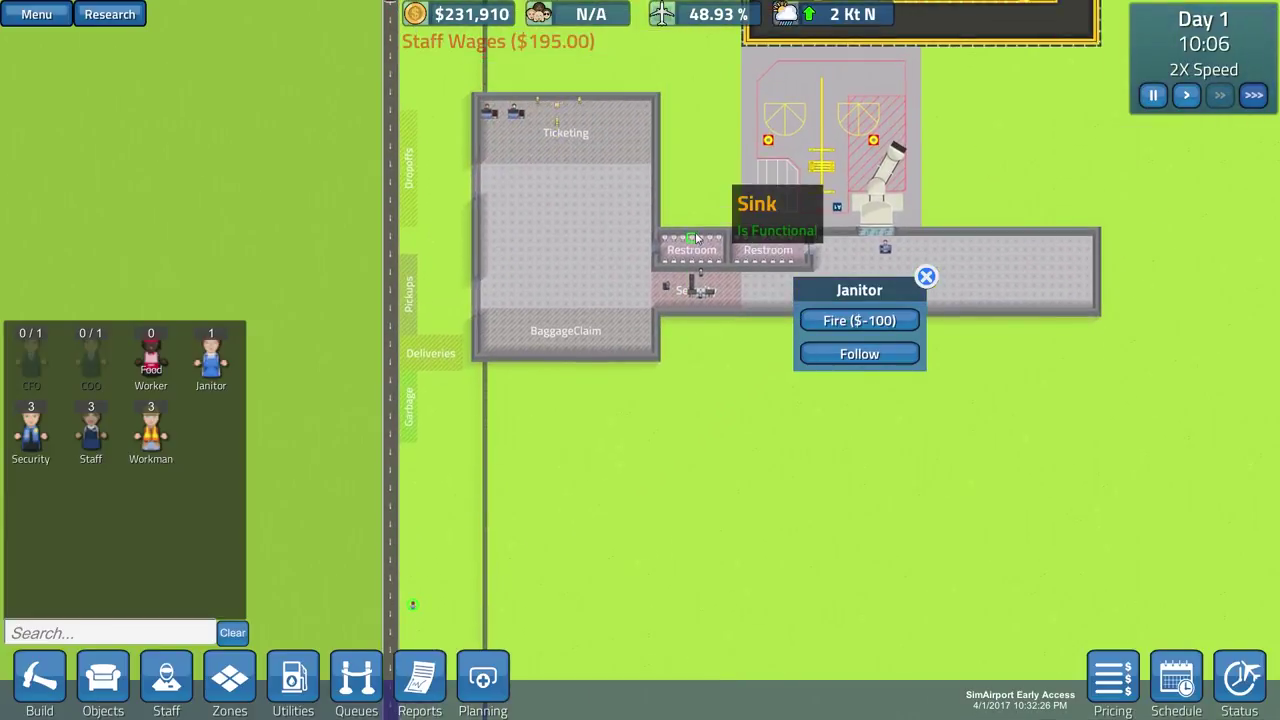
pyautogui.press('w')
pyautogui.press('a')
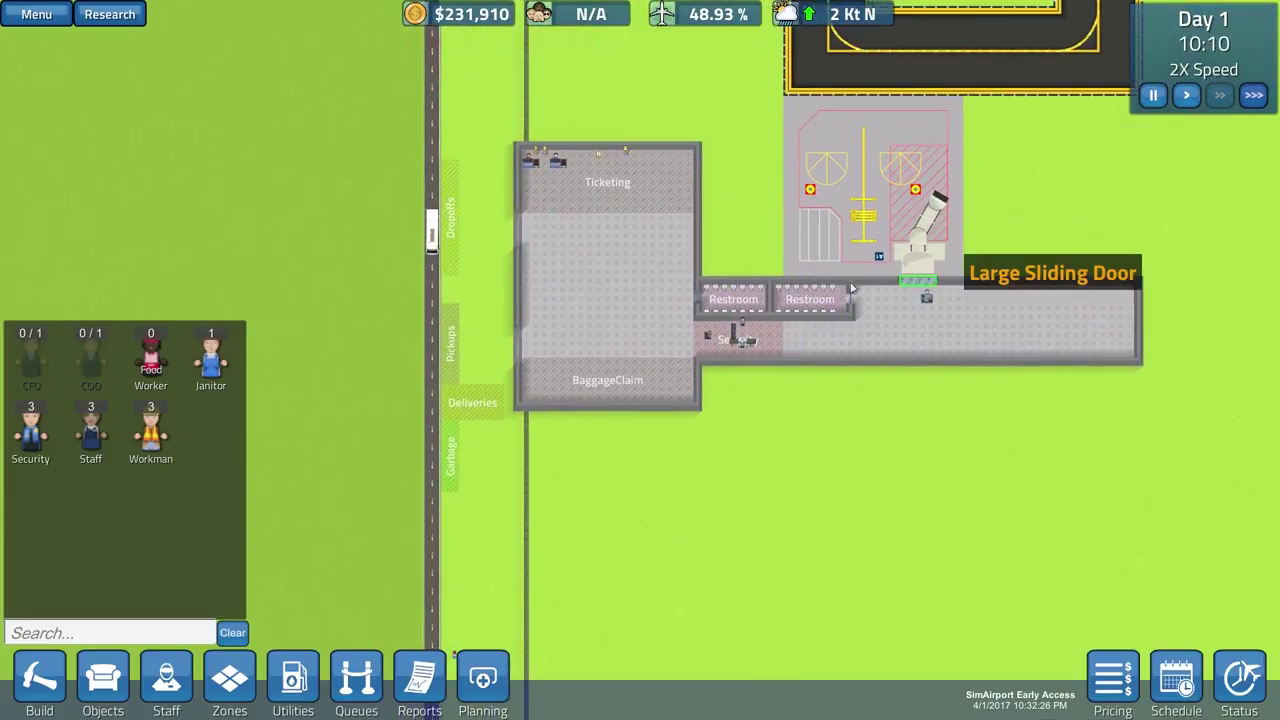
pyautogui.scroll(2, 566, 283)
pyautogui.press('w')
pyautogui.press('a')
pyautogui.scroll(2, 572, 289)
pyautogui.press('w')
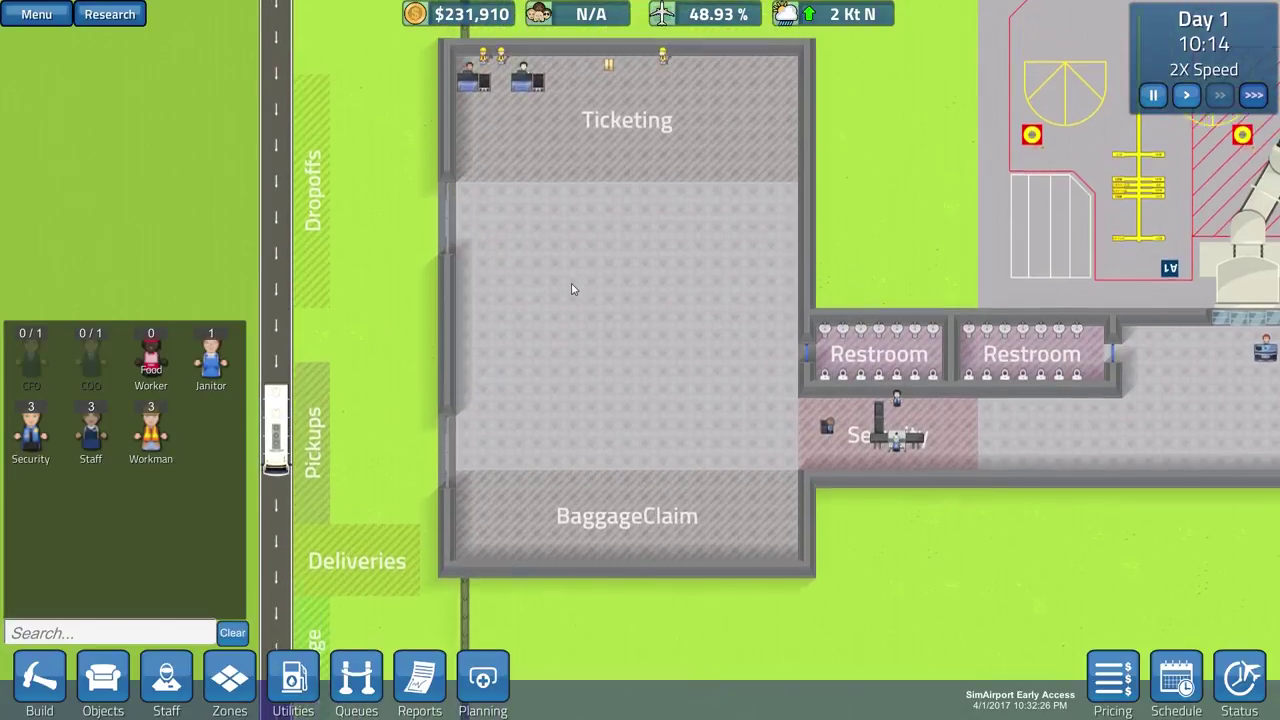
pyautogui.press('w')
pyautogui.press('s')
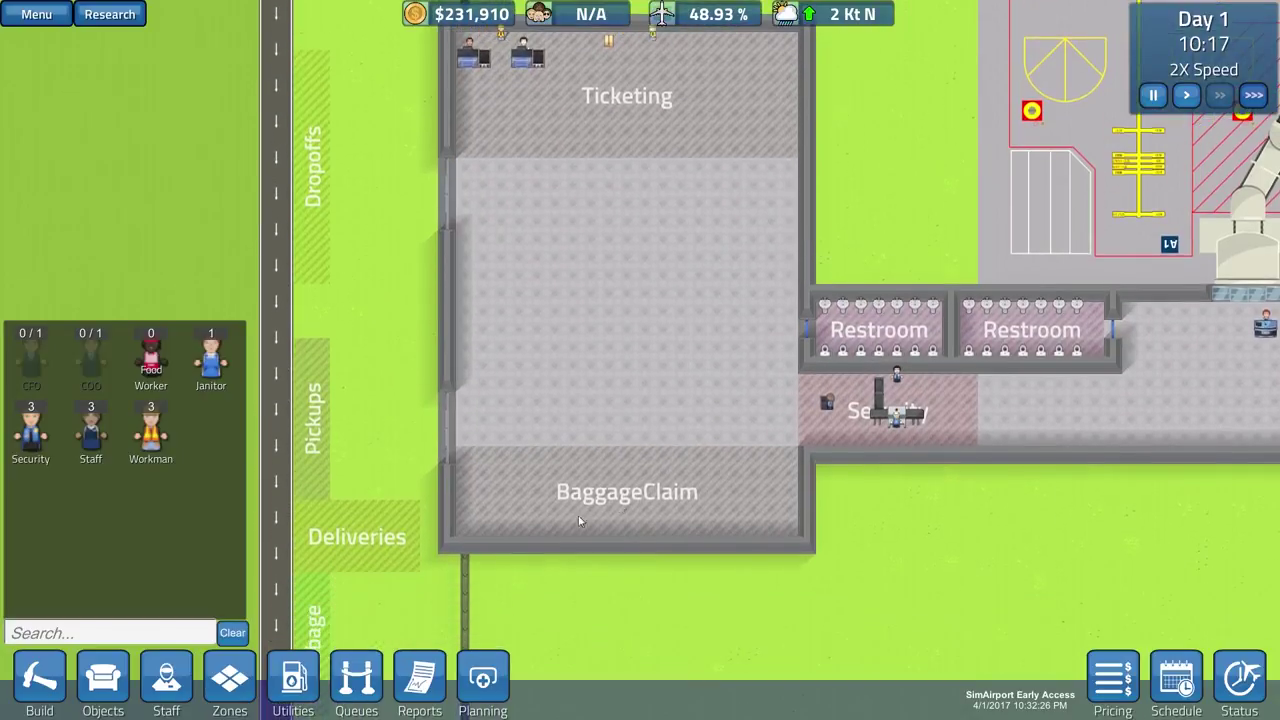
pyautogui.press('s')
pyautogui.press('d')
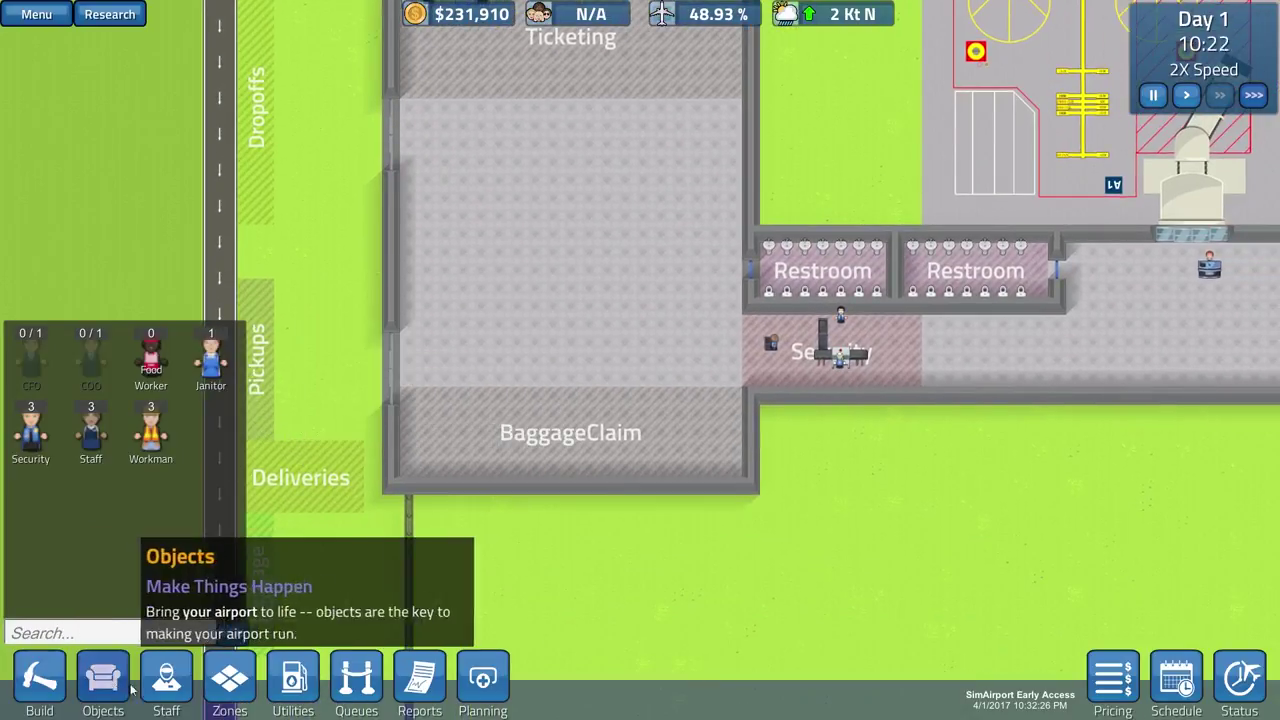
# - Shorten the first ticketing desk's queue line with Shrink Queue
pyautogui.click(357, 680)
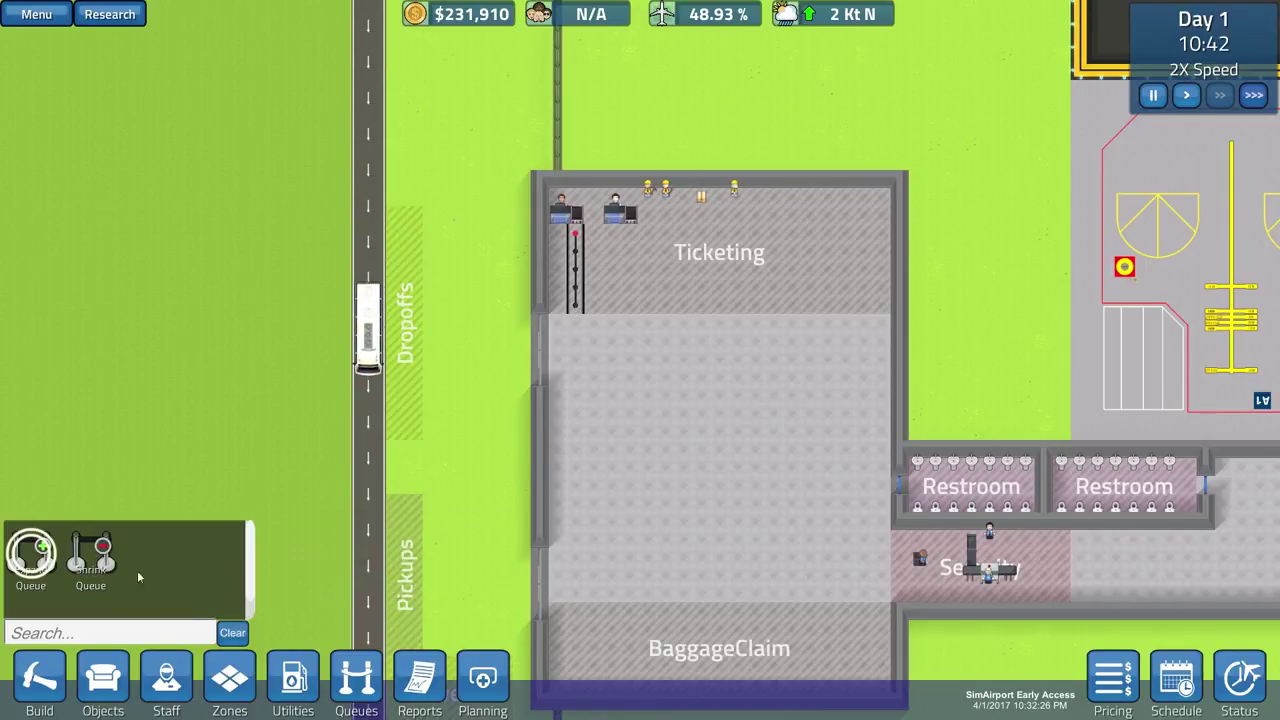
pyautogui.click(100, 555)
pyautogui.moveTo(575, 308); pyautogui.dragTo(575, 265)
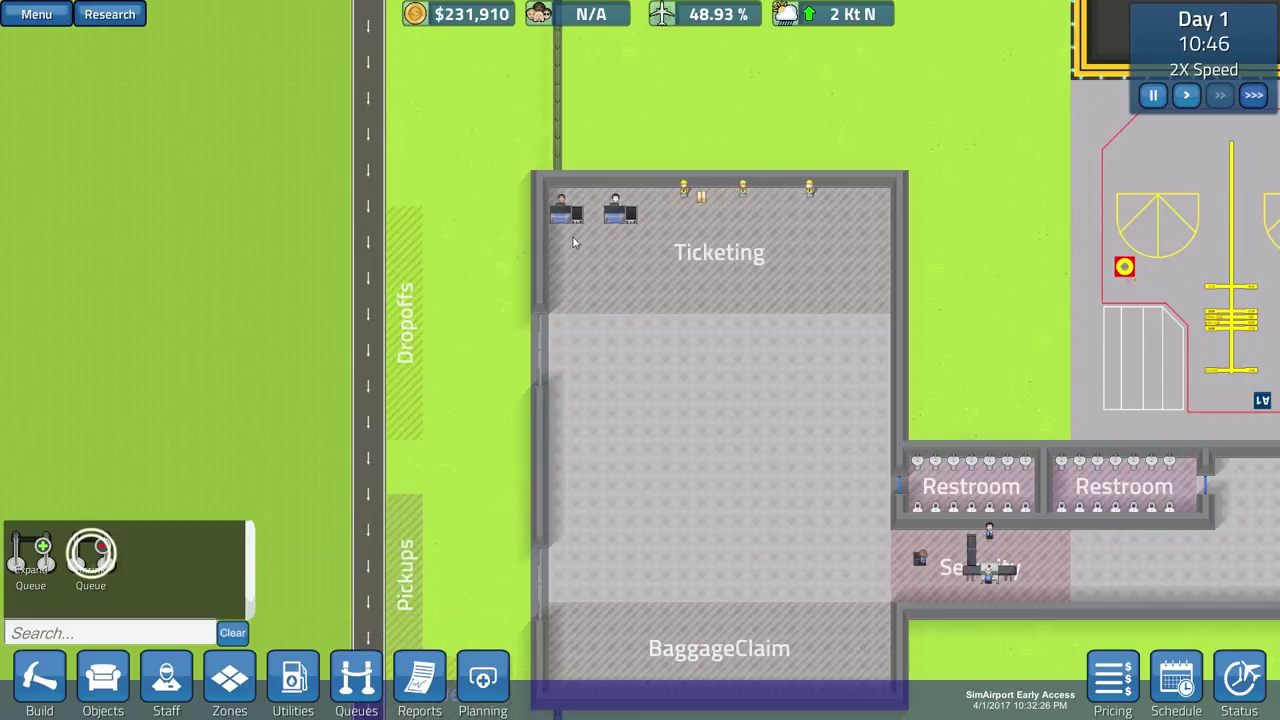
pyautogui.click(30, 552)
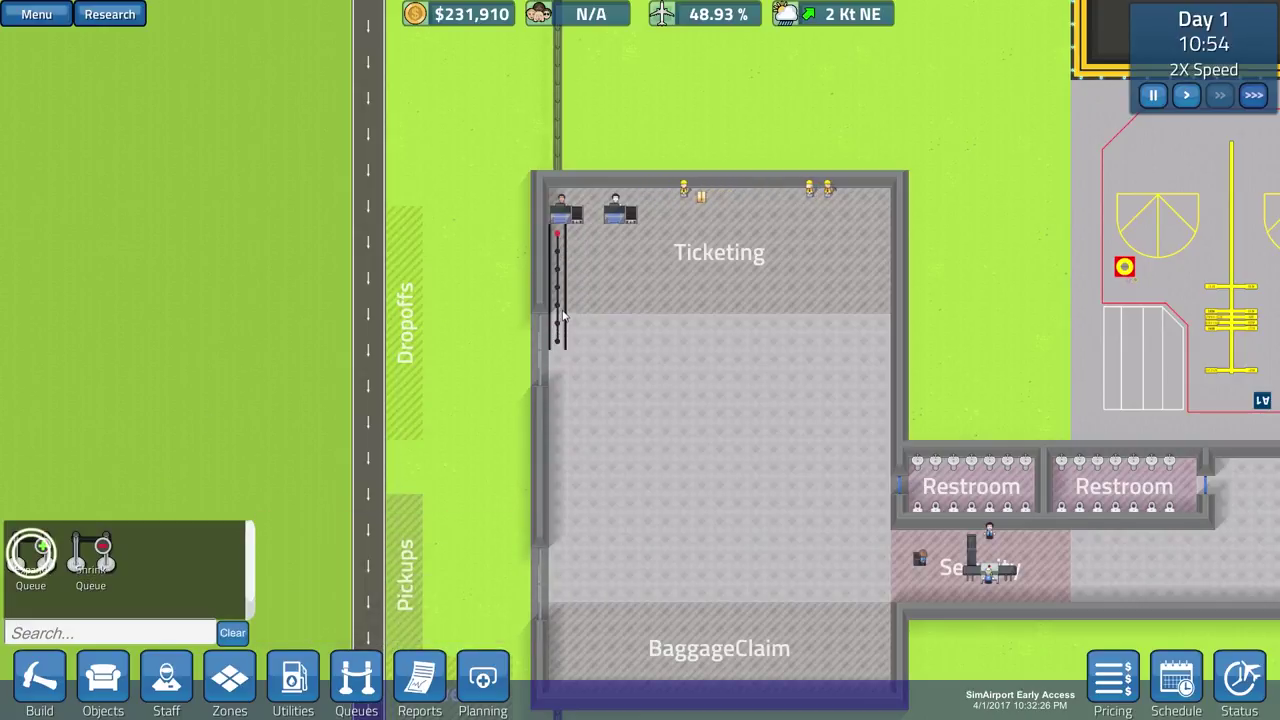
pyautogui.click(92, 552)
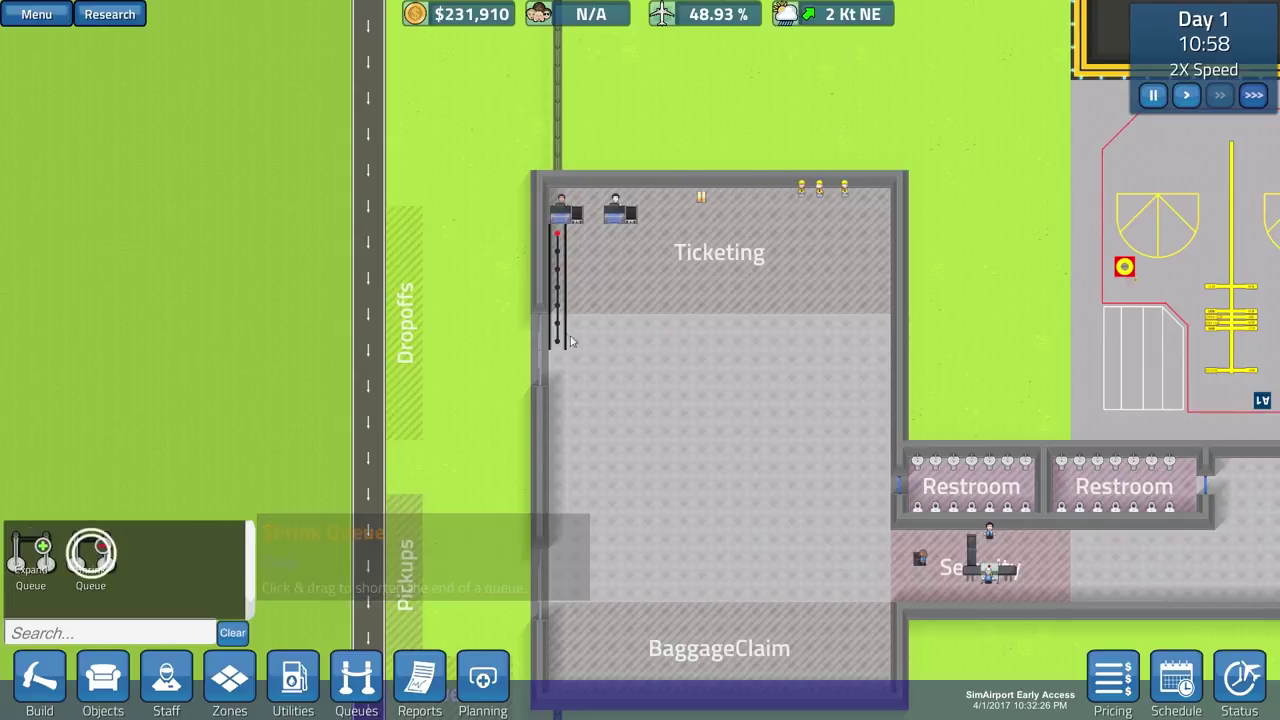
pyautogui.moveTo(558, 346); pyautogui.dragTo(555, 323)
# - Draw a queue lane for the second ticketing desk with Expand Queue
pyautogui.click(30, 552)
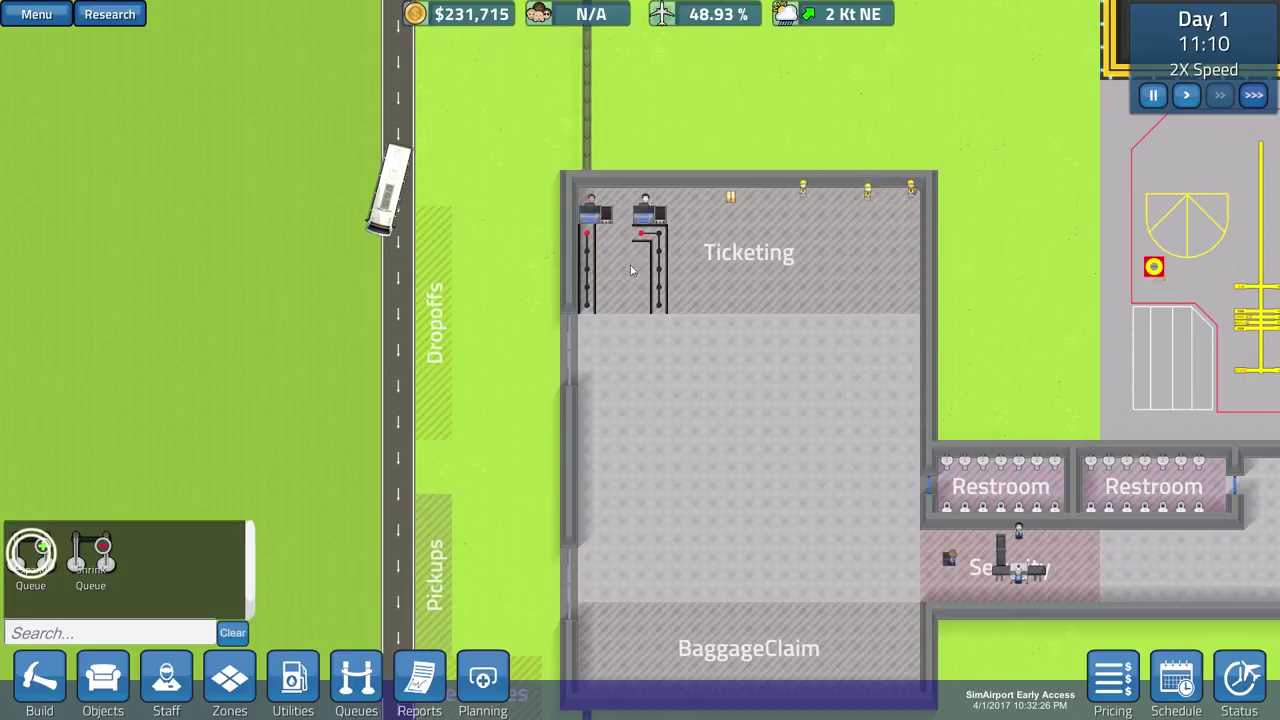
pyautogui.moveTo(605, 240)
pyautogui.mouseDown()
pyautogui.moveTo(607, 312)
pyautogui.moveTo(590, 268)
pyautogui.mouseUp()
pyautogui.click(90, 552)
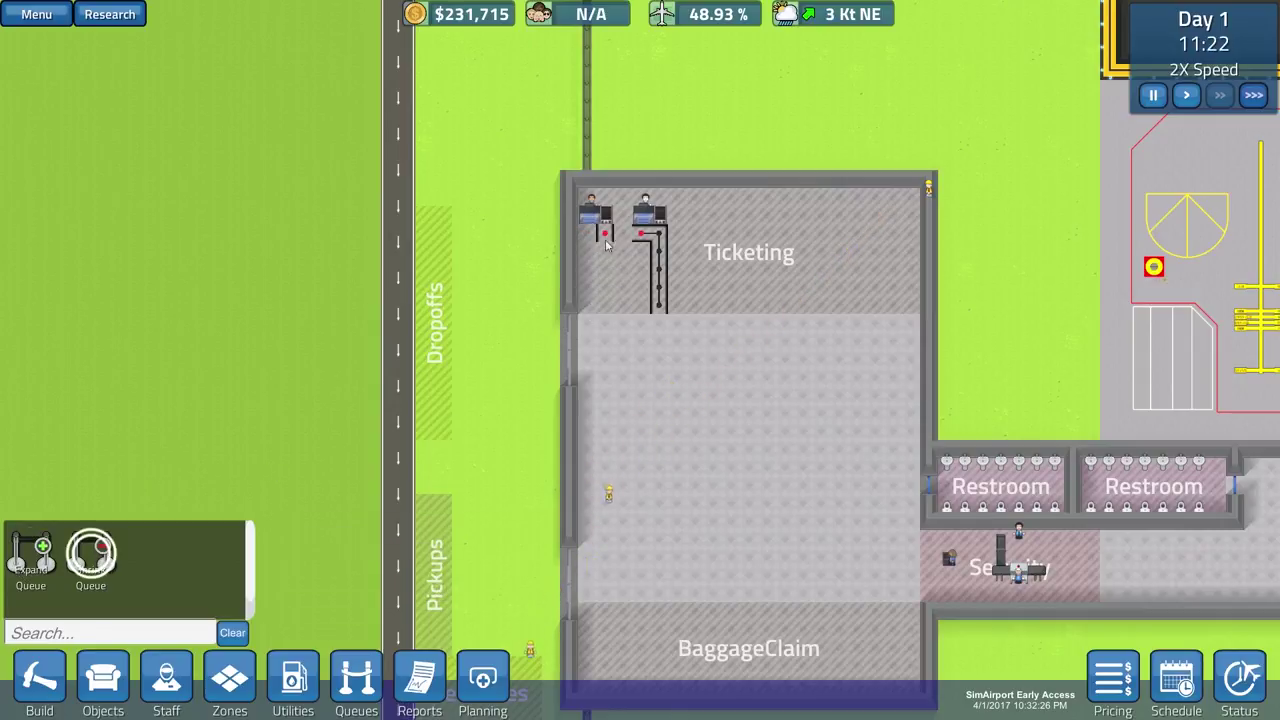
pyautogui.click(30, 552)
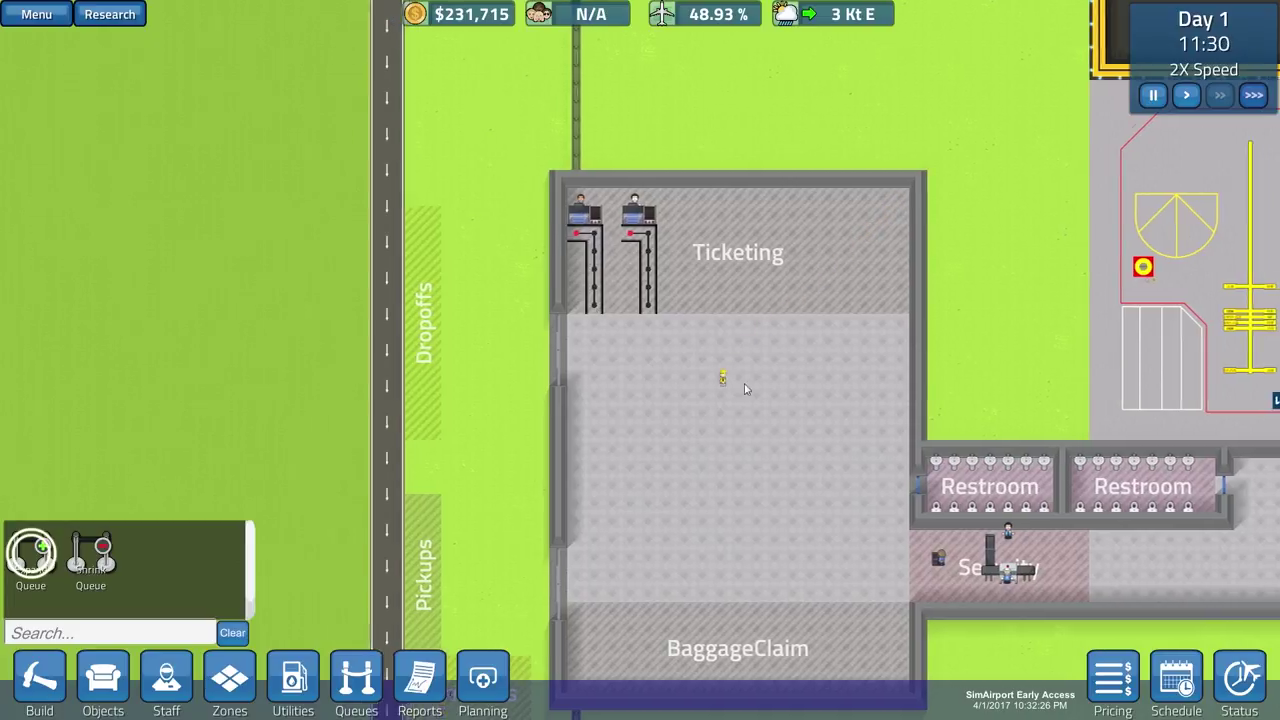
pyautogui.press('s')
pyautogui.press('d')
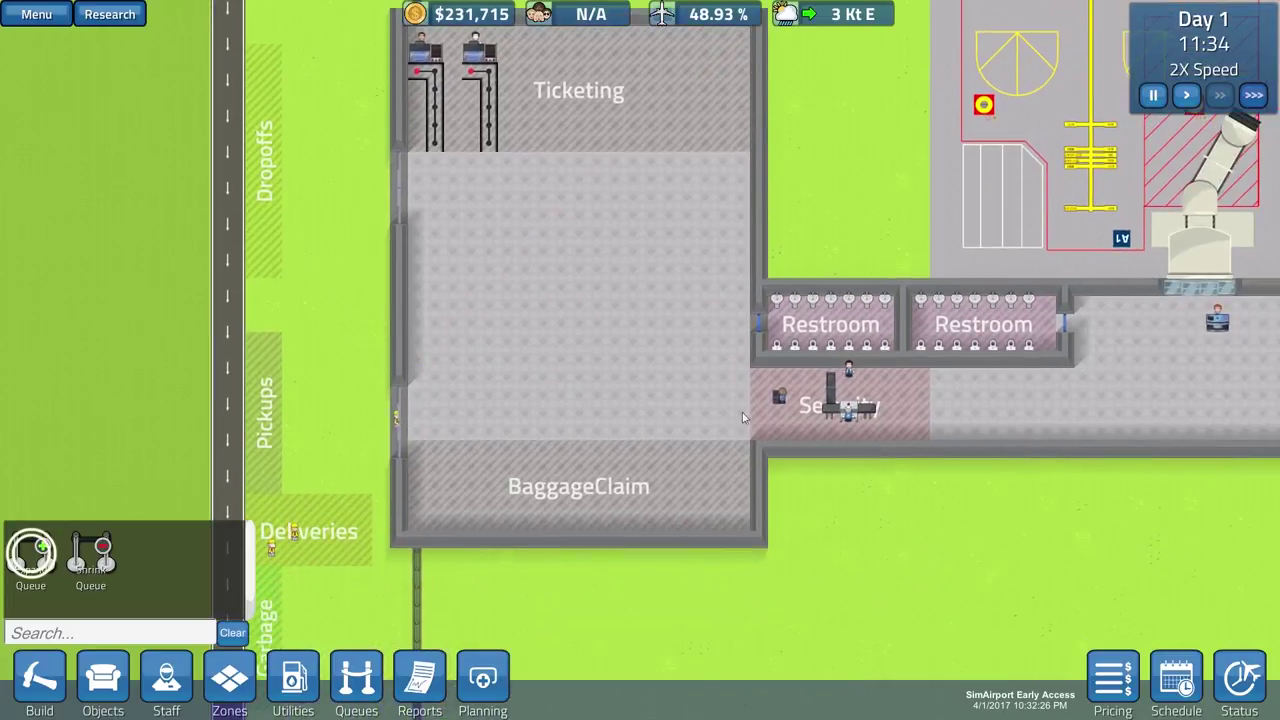
pyautogui.press('s')
pyautogui.press('a')
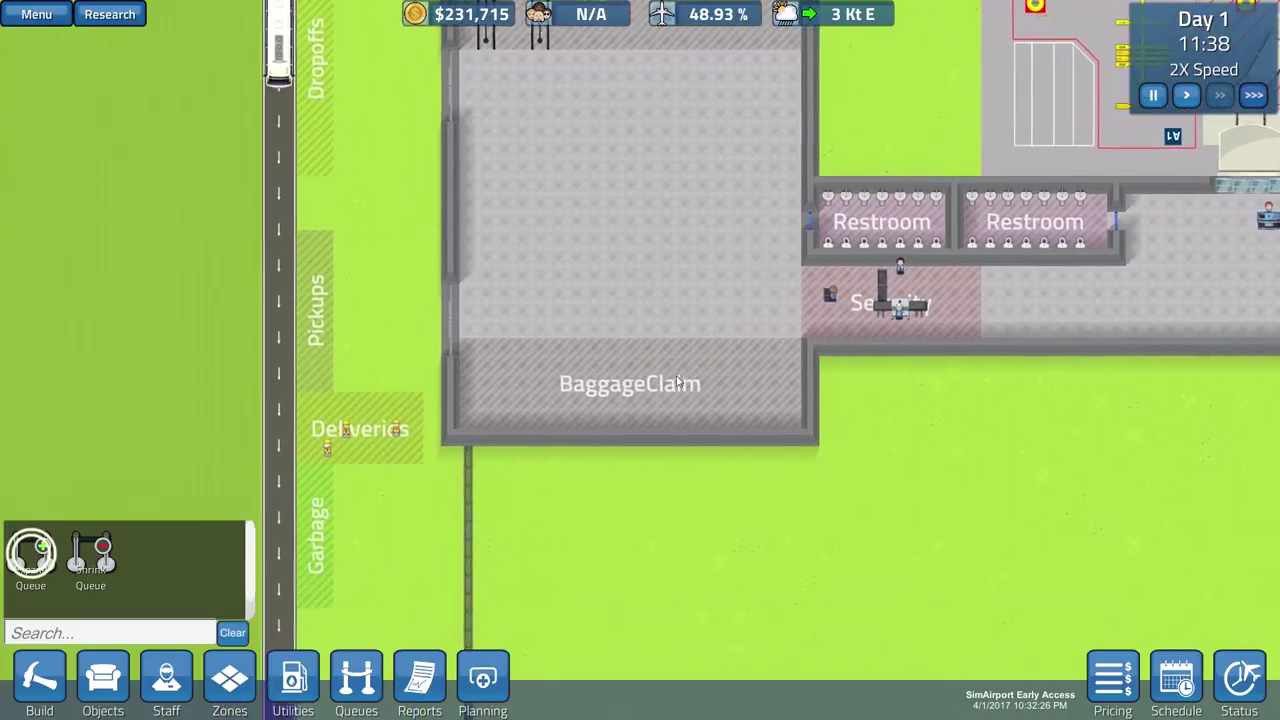
pyautogui.press('w')
pyautogui.press('w')
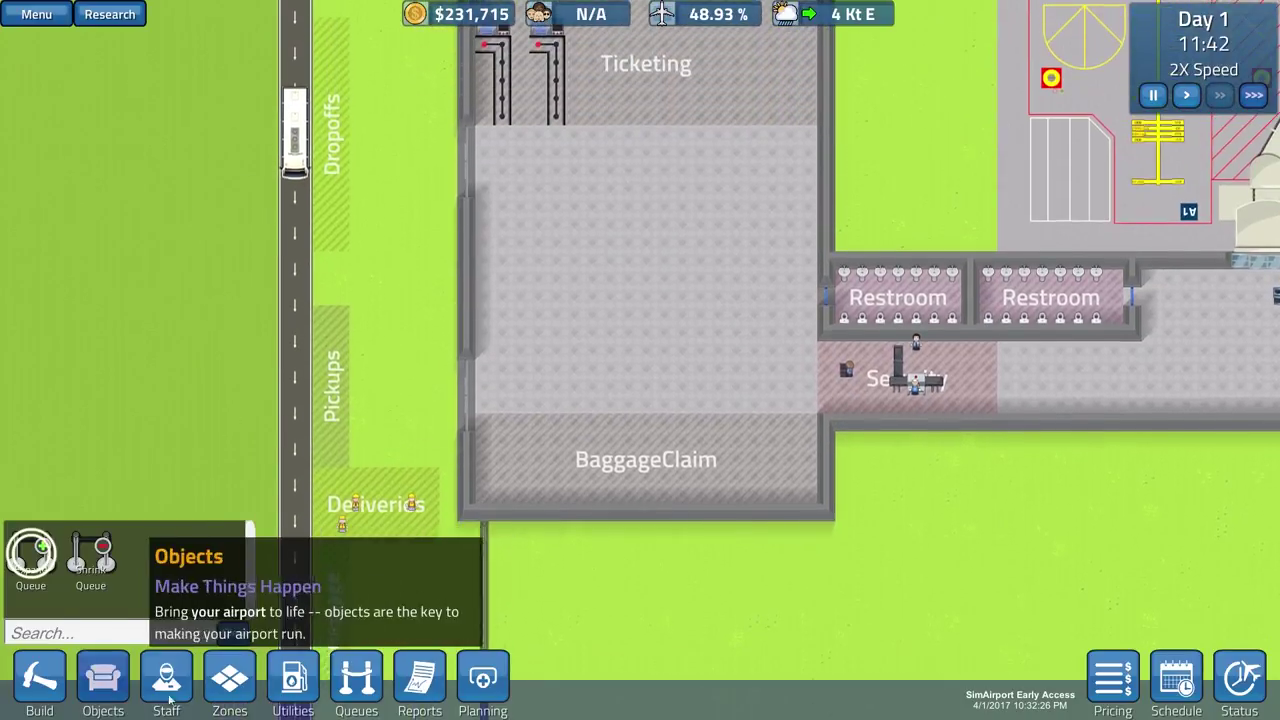
pyautogui.press('w')
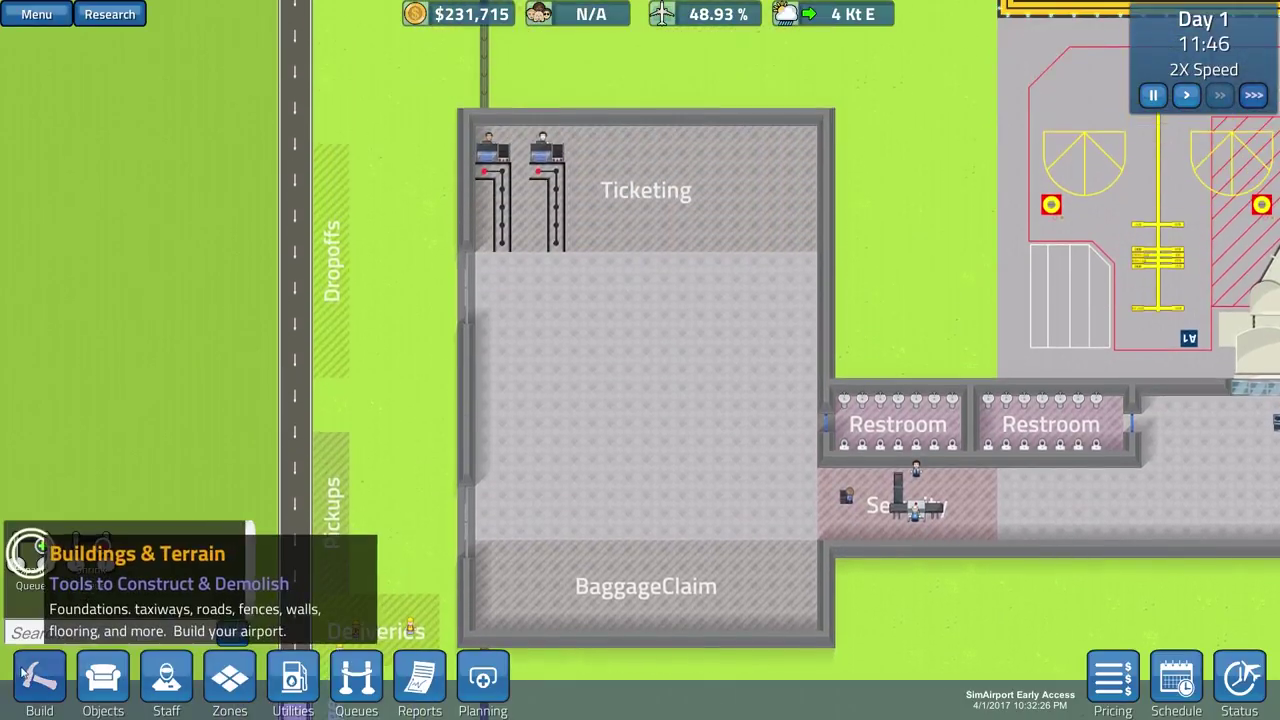
# - Pick the Bench from the placeable objects instead of a baggage carousel
pyautogui.click(60, 683)
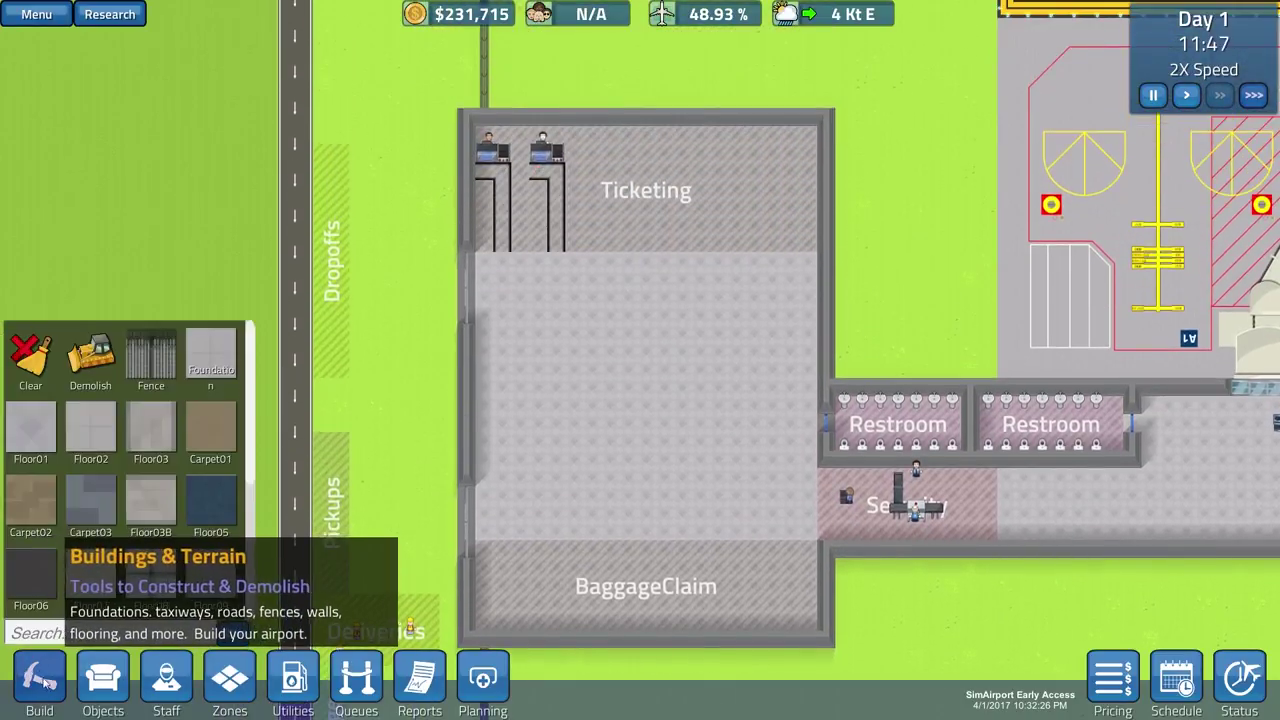
pyautogui.click(104, 682)
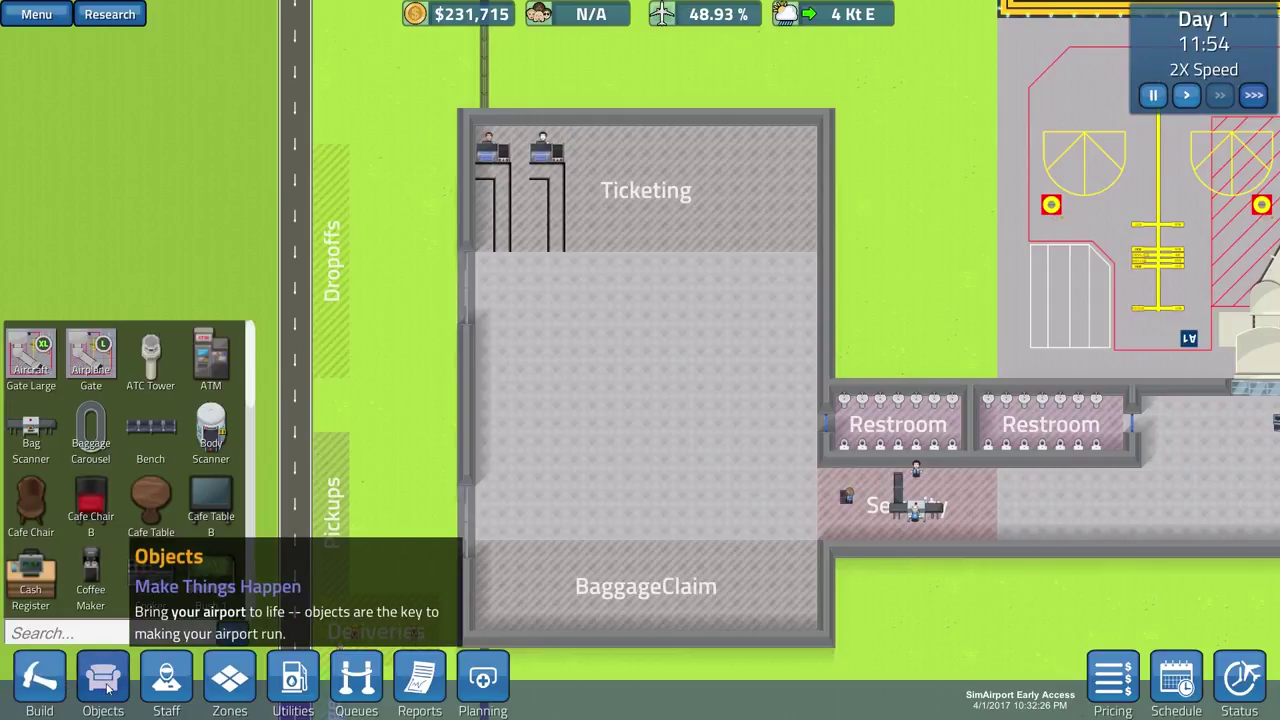
pyautogui.press('s')
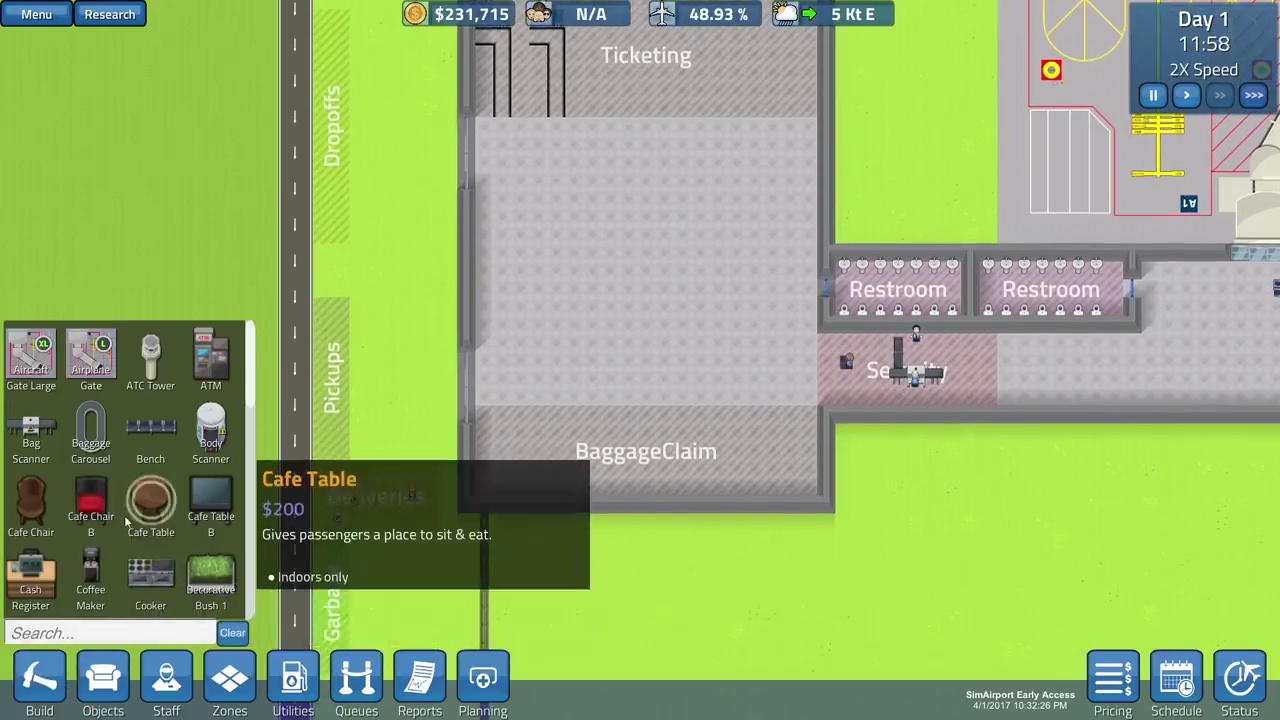
pyautogui.click(90, 428)
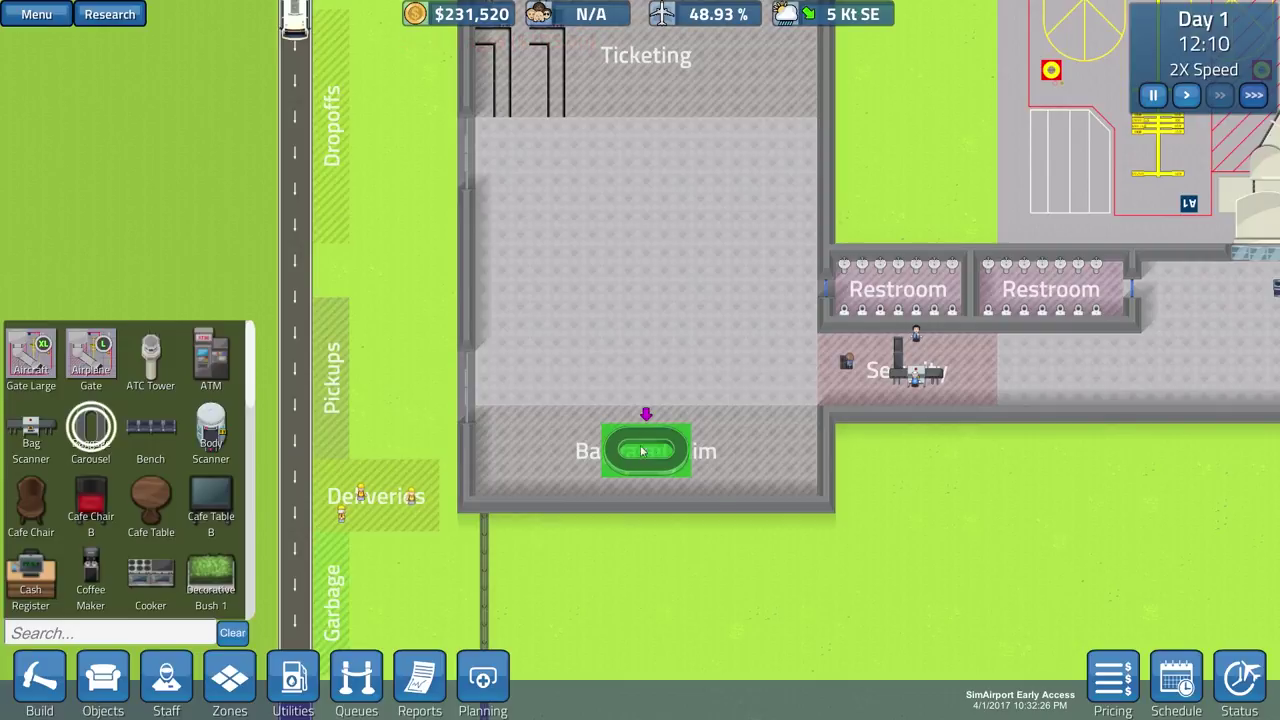
pyautogui.click(150, 428)
pyautogui.press('d')
pyautogui.press('w')
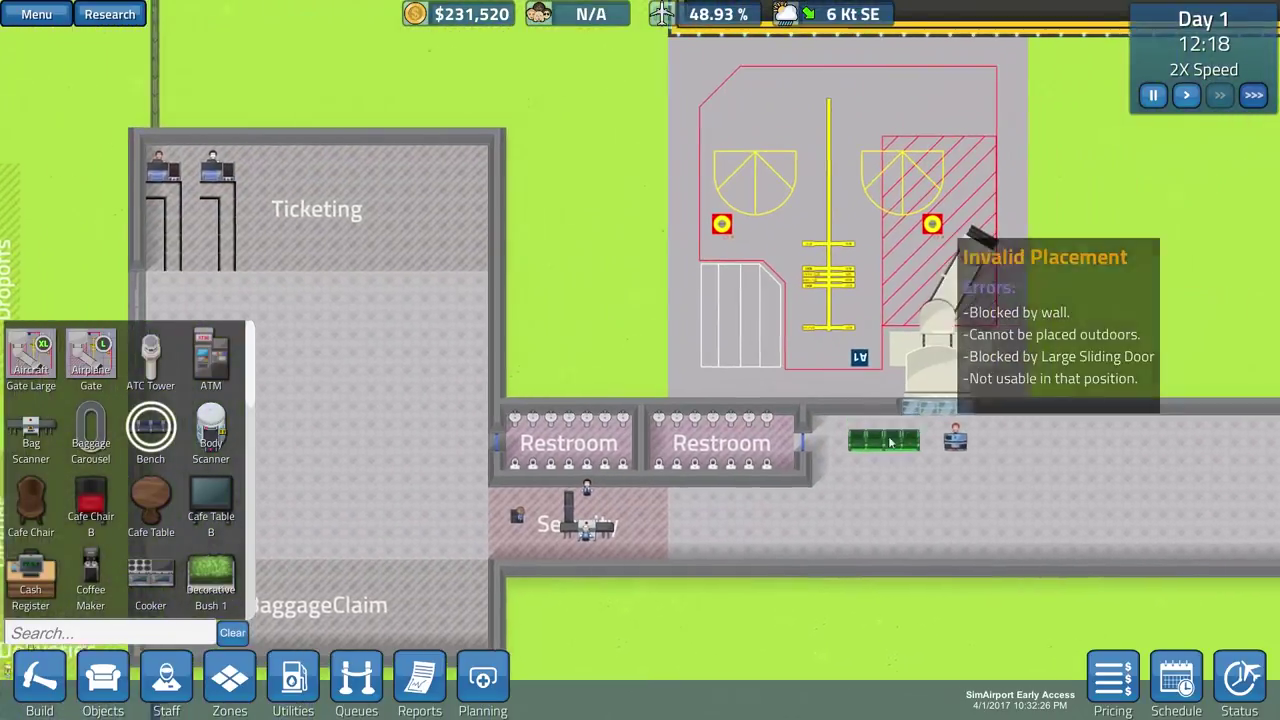
pyautogui.press('d')
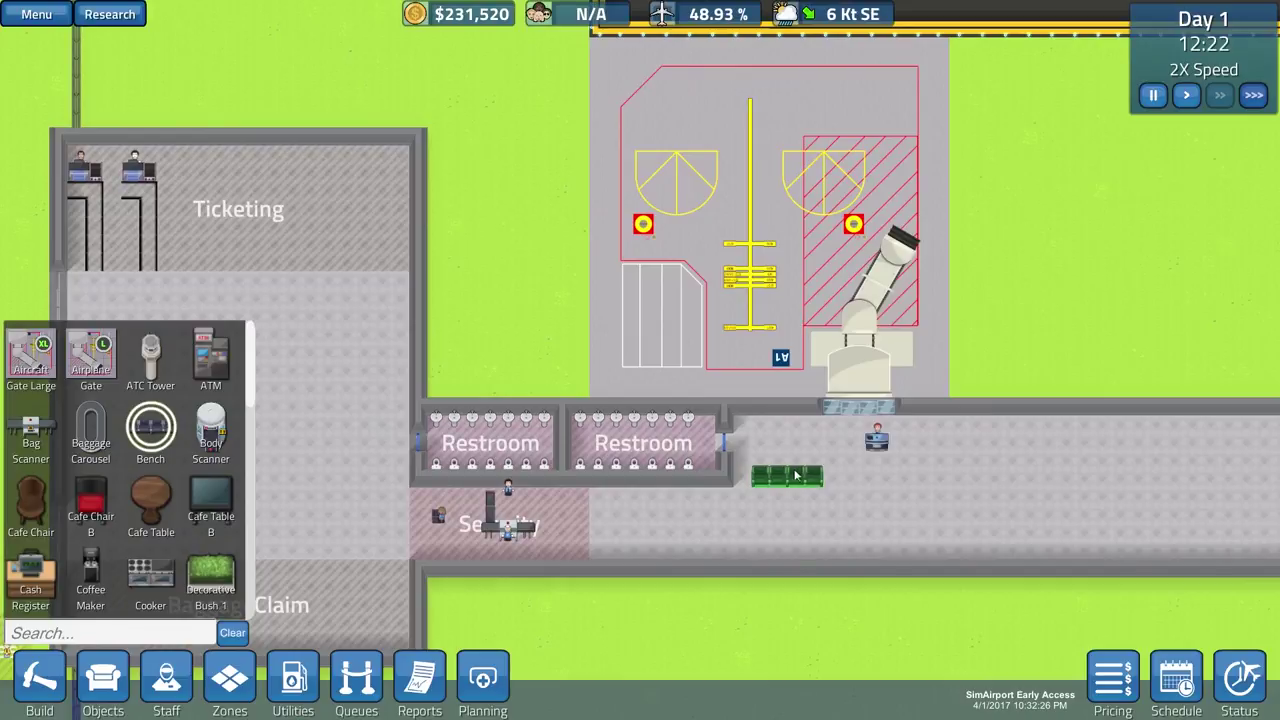
pyautogui.press('f')
pyautogui.press('f')
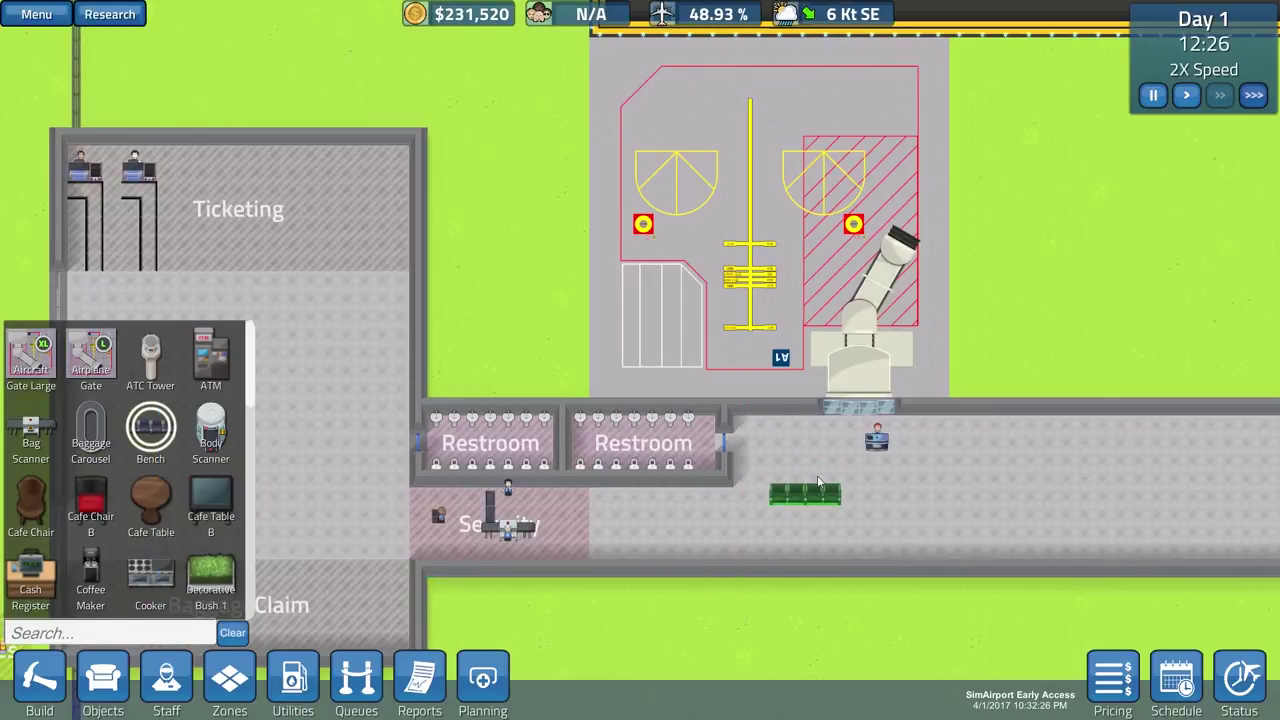
pyautogui.press('s')
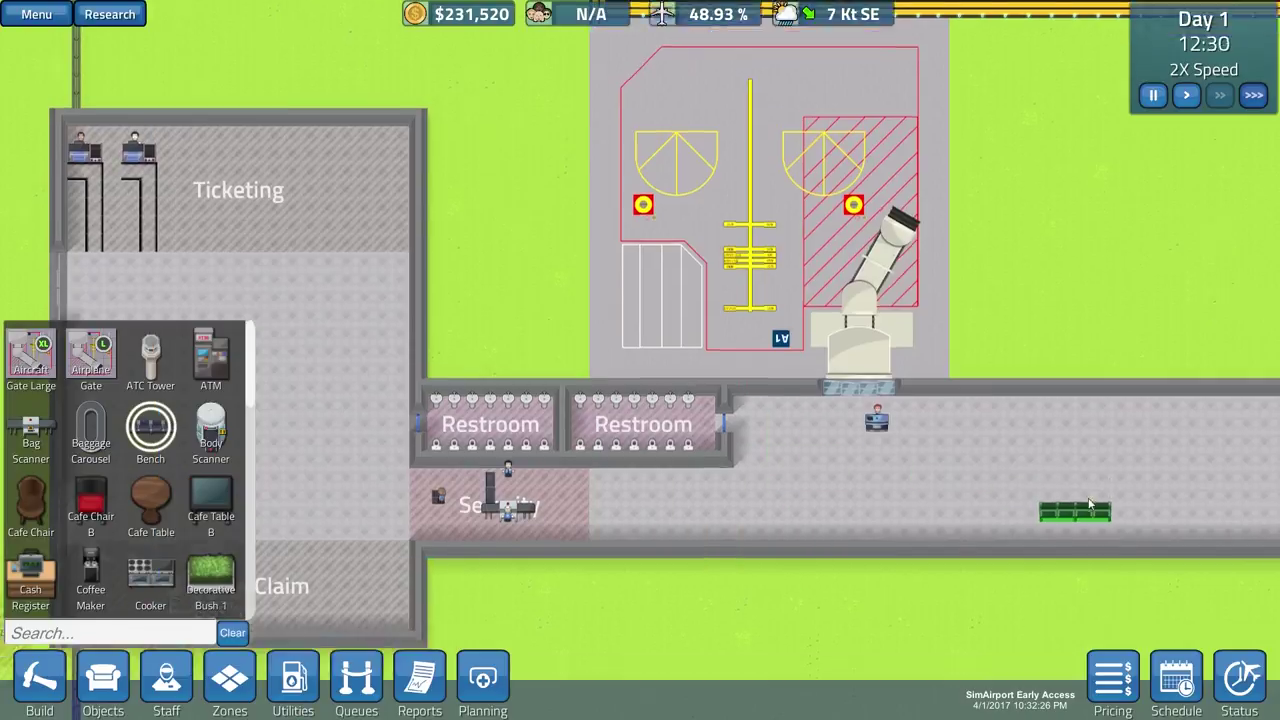
pyautogui.press('d')
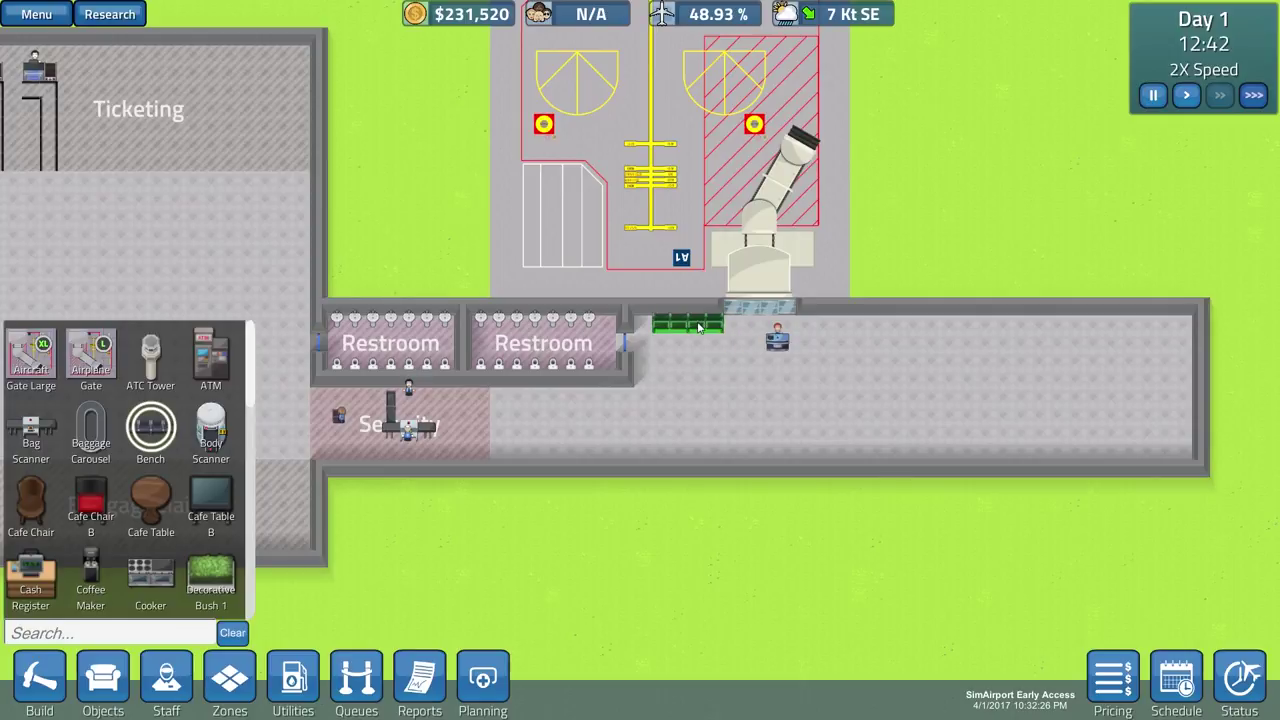
# - Place rotated $500 benches in the gate waiting area beside the gate desk
pyautogui.press('r')
pyautogui.press('r')
pyautogui.press('r')
pyautogui.press('r')
pyautogui.click(701, 361)
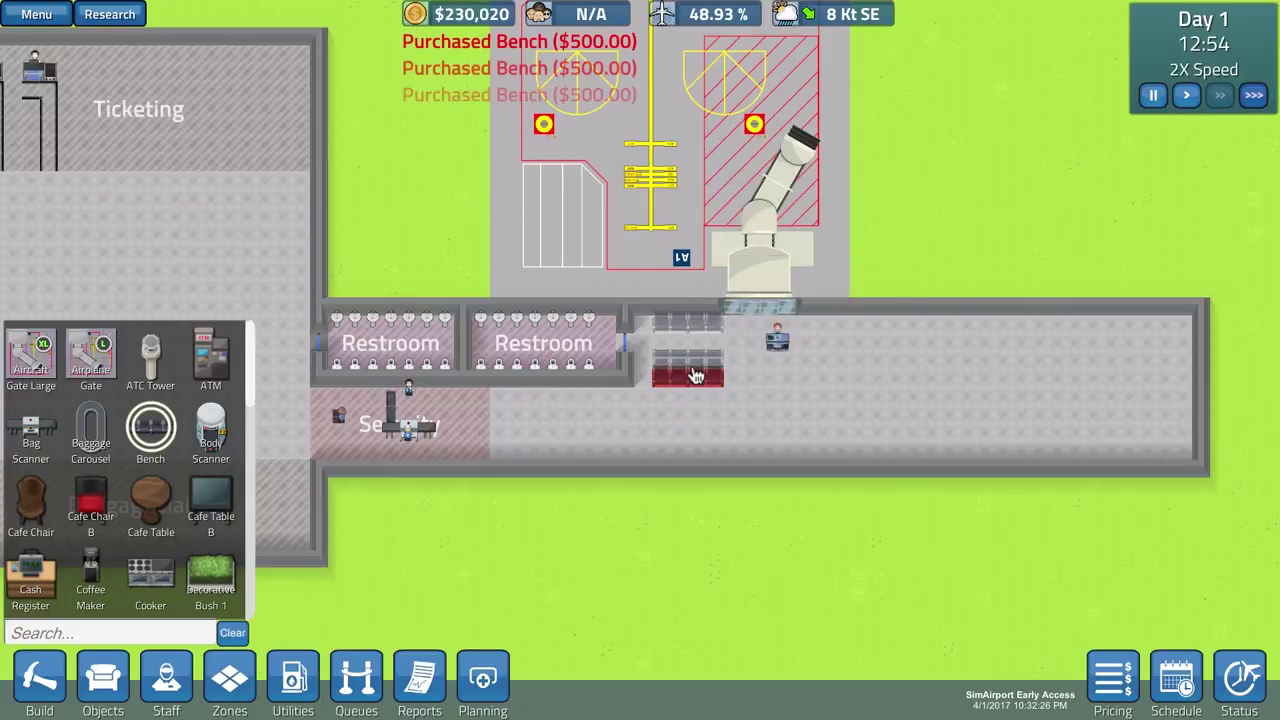
pyautogui.click(843, 322)
pyautogui.press('r')
pyautogui.press('r')
pyautogui.click(840, 360)
pyautogui.press('r')
pyautogui.press('r')
pyautogui.rightClick(540, 302)
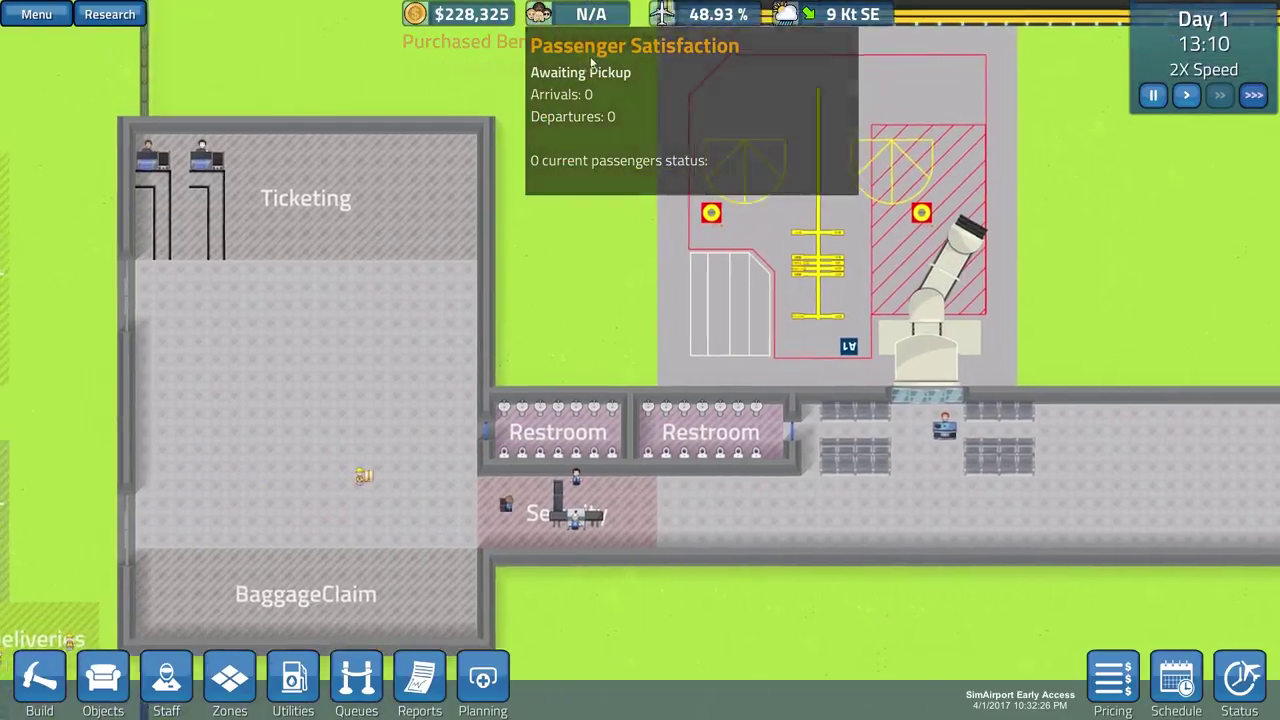
pyautogui.press('Up')
pyautogui.press('Right')
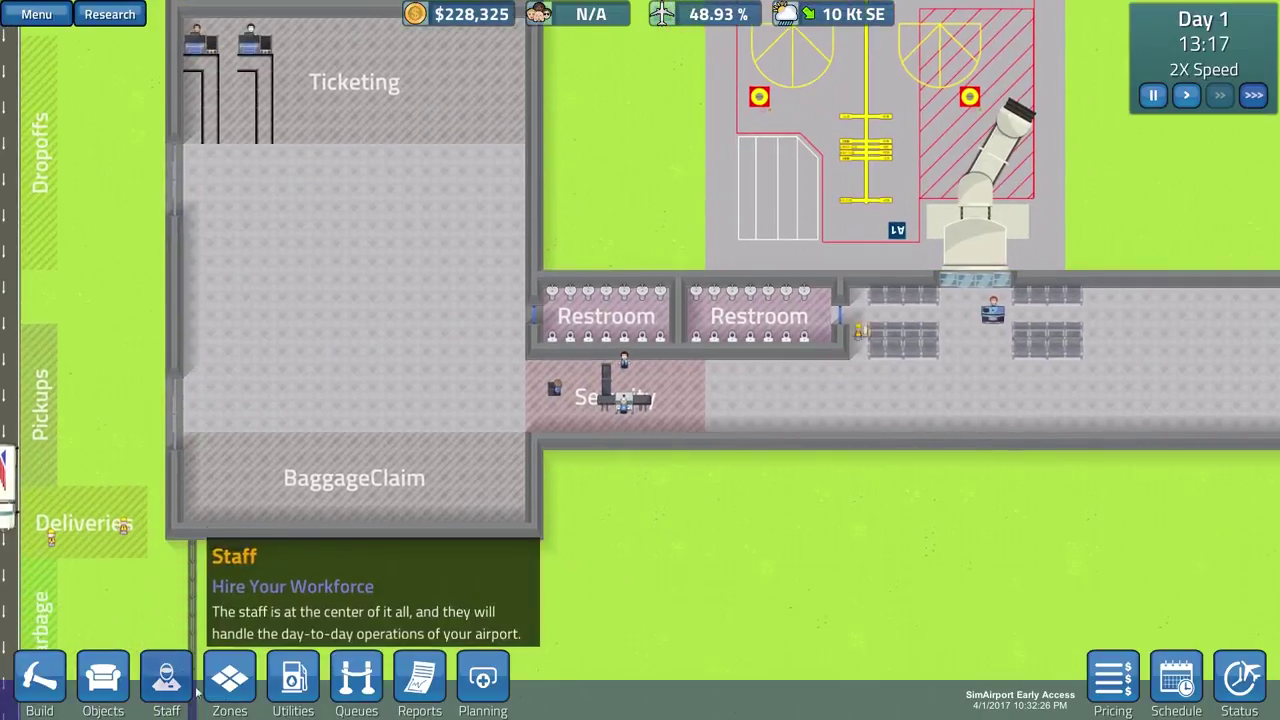
# - Cycle through the Queues, Zones and Staff toolbars, ending on the Objects catalogue
pyautogui.press('Down')
pyautogui.press('Left')
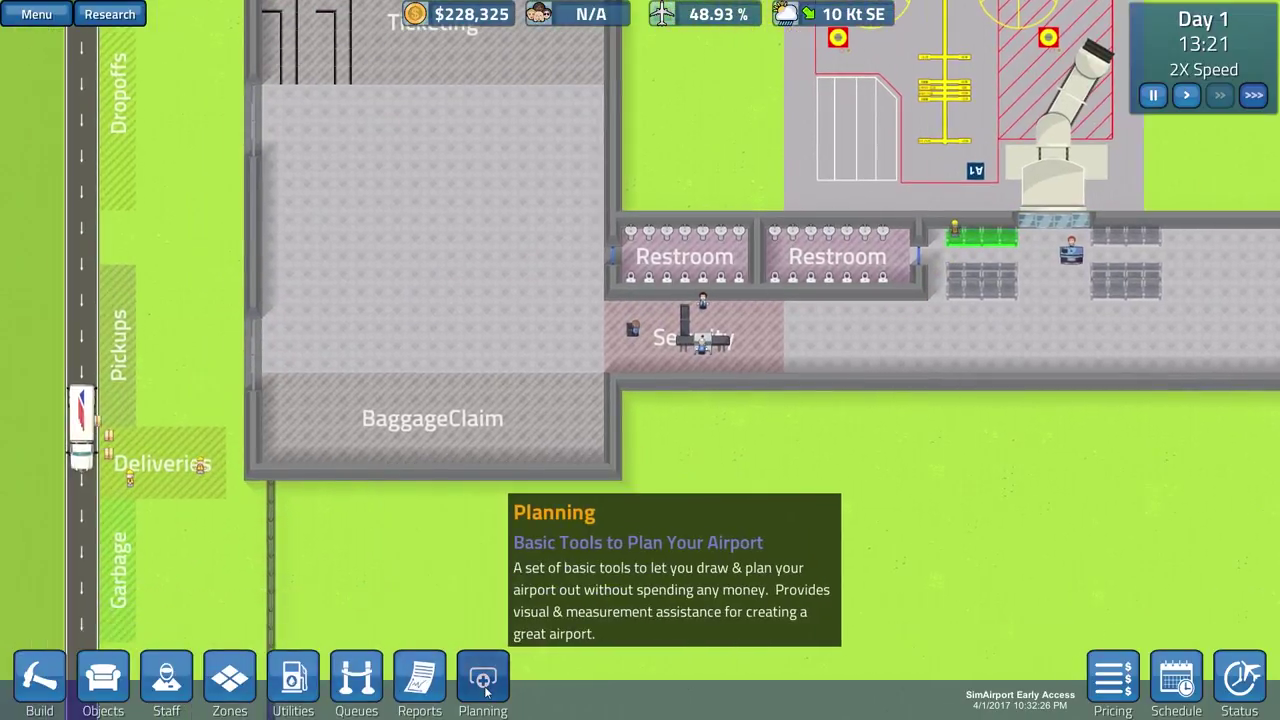
pyautogui.press('Left')
pyautogui.click(338, 702)
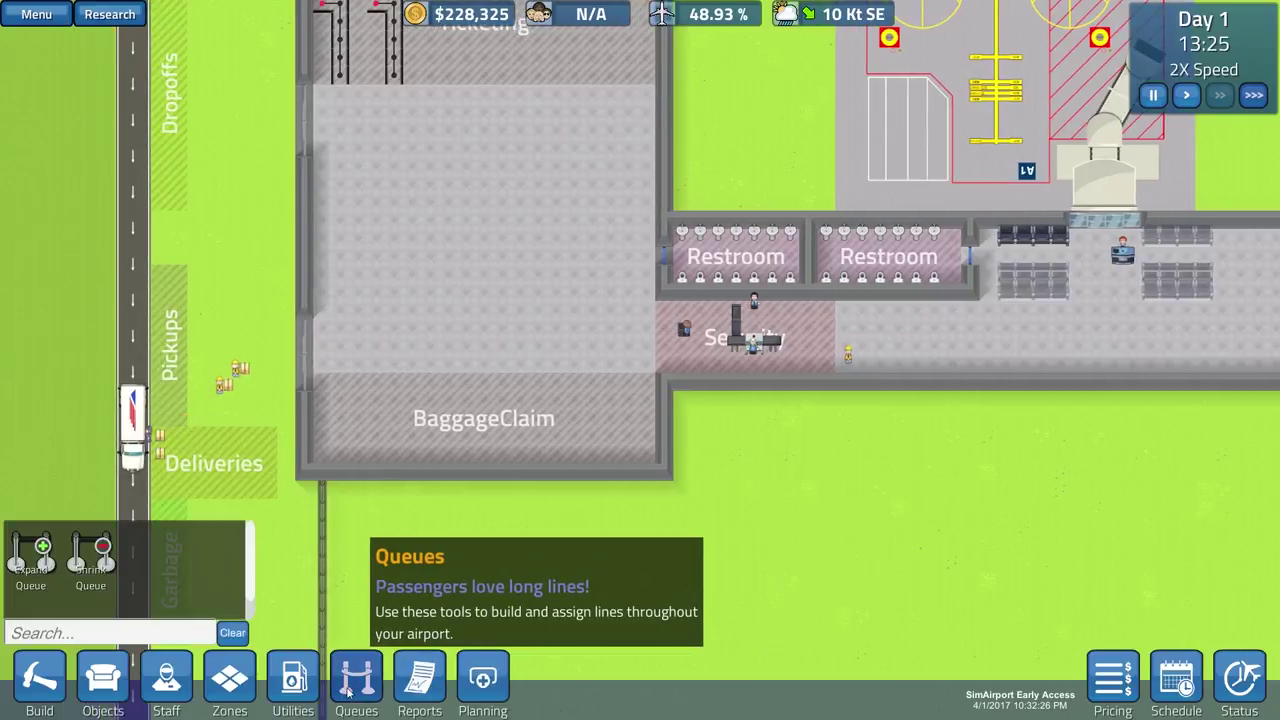
pyautogui.click(232, 685)
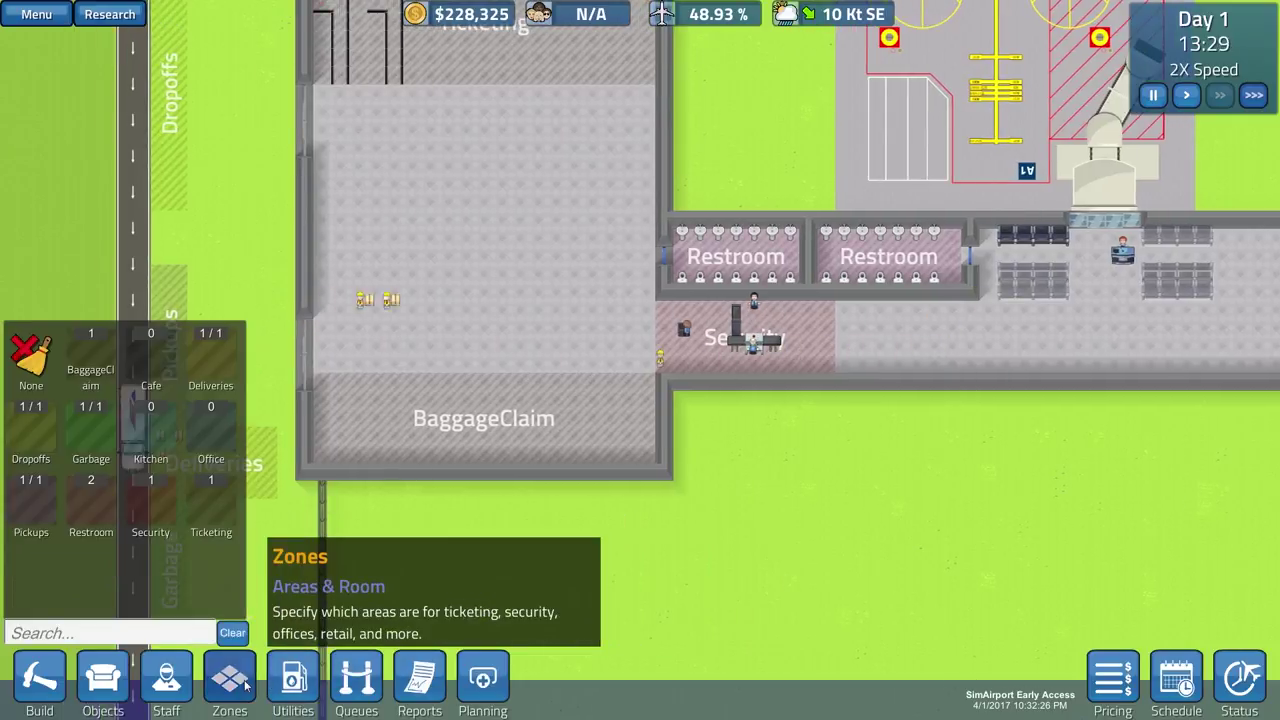
pyautogui.click(158, 688)
pyautogui.click(103, 685)
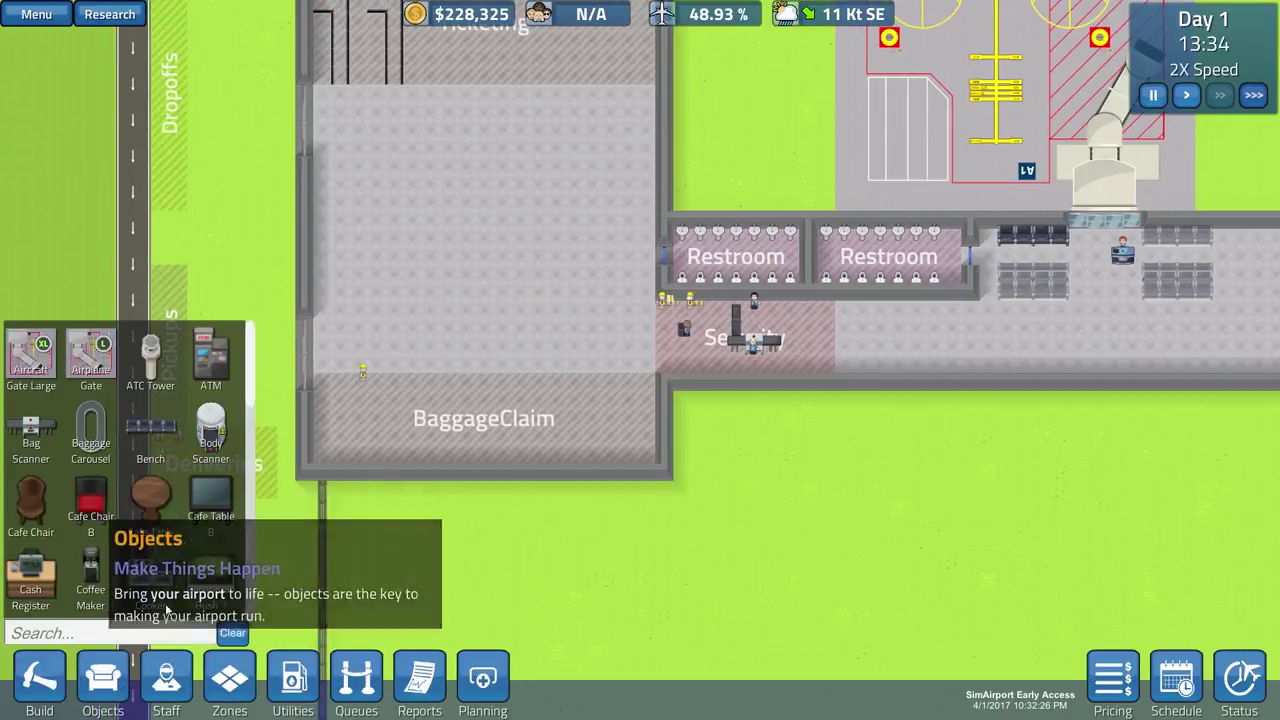
pyautogui.scroll(-2, 184, 549)
pyautogui.scroll(-2, 185, 549)
pyautogui.scroll(-2, 185, 549)
pyautogui.scroll(-2, 185, 549)
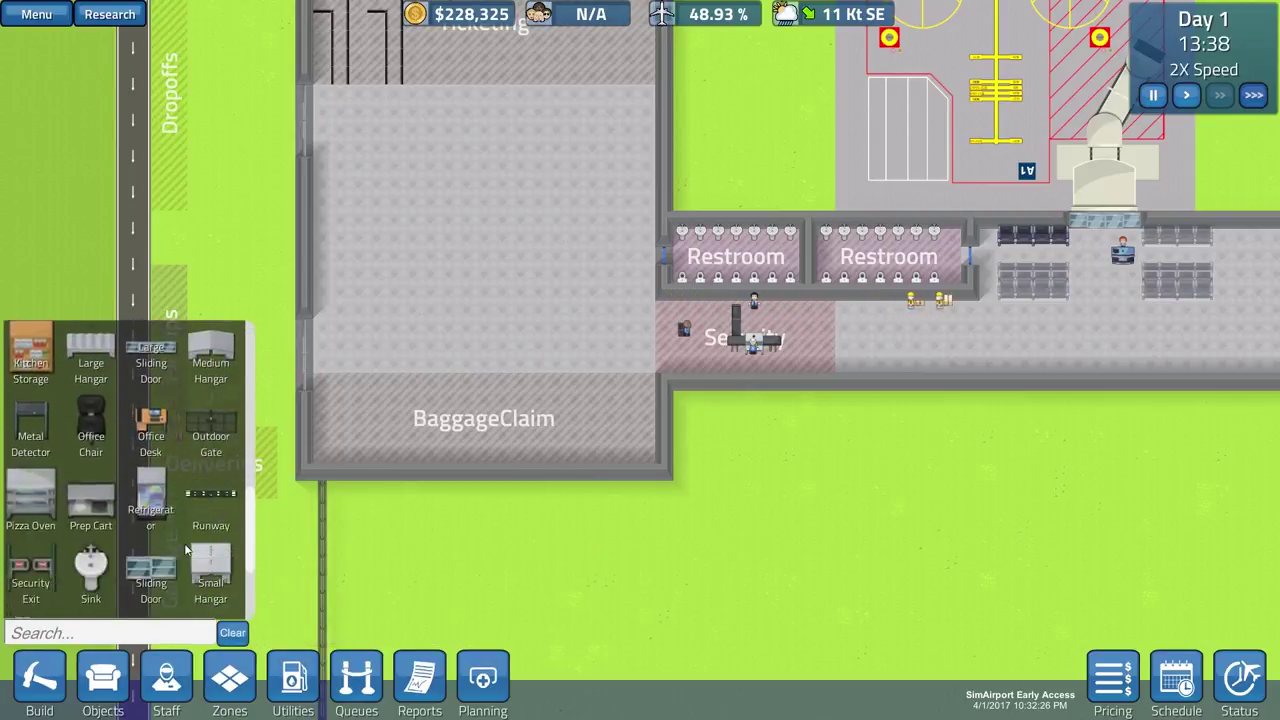
pyautogui.scroll(-1, 185, 549)
pyautogui.scroll(2, 184, 549)
pyautogui.scroll(1, 184, 549)
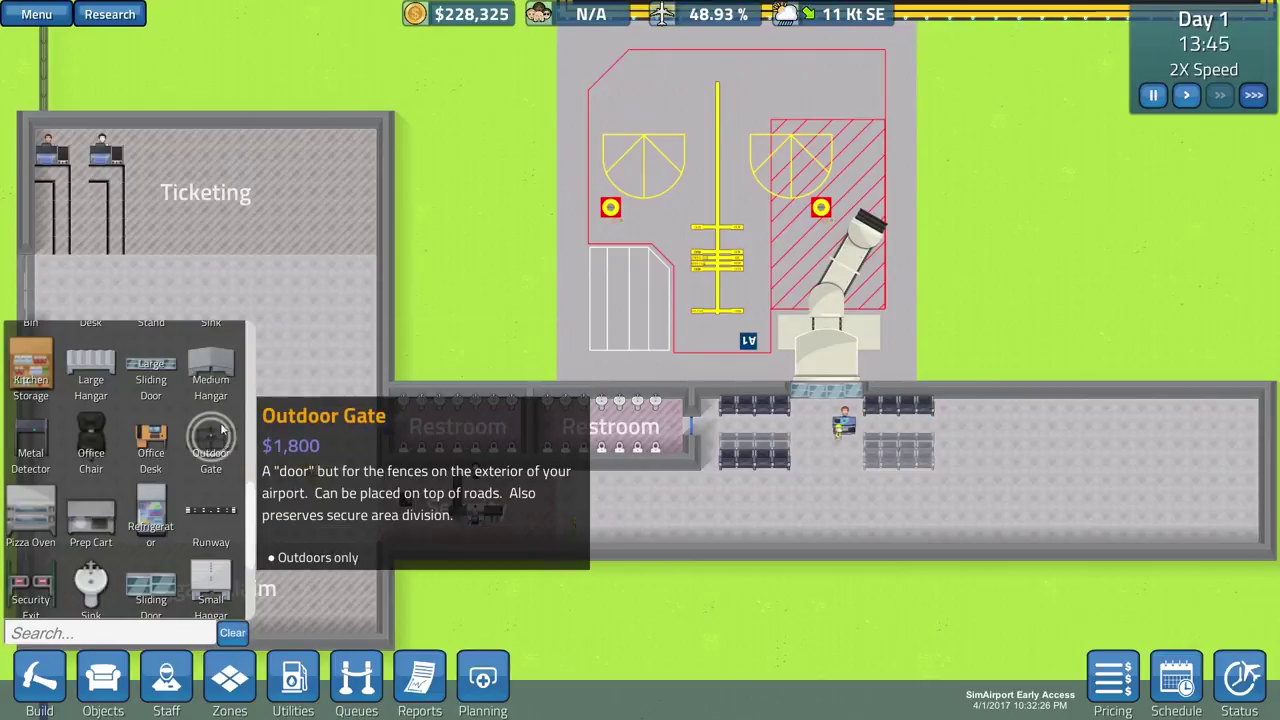
pyautogui.scroll(-1, 185, 520)
pyautogui.scroll(-2, 182, 522)
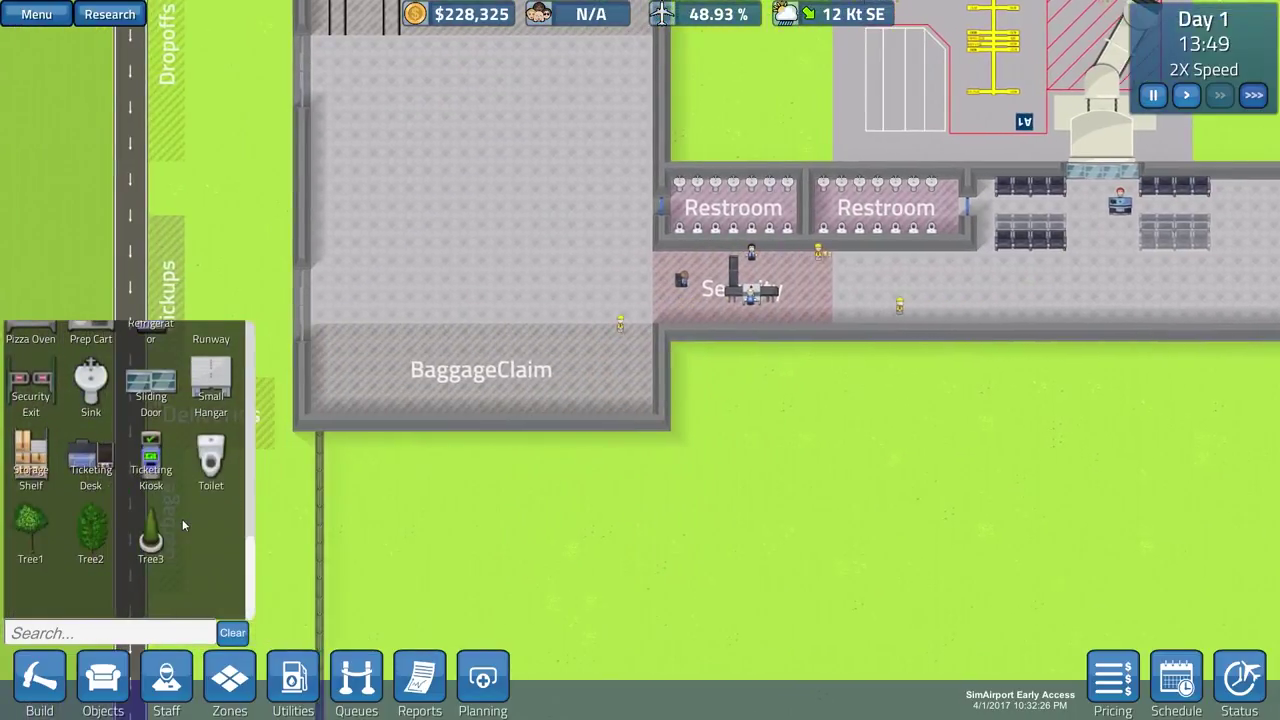
pyautogui.press('Up')
pyautogui.press('Left')
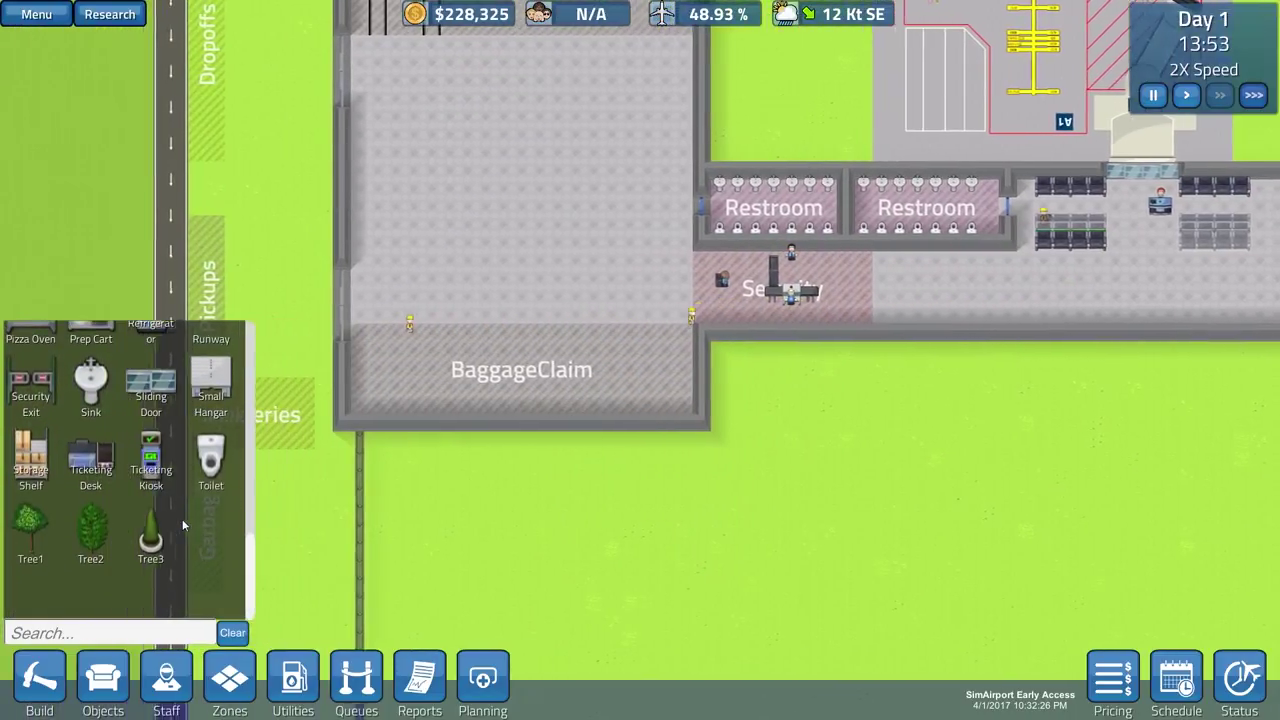
pyautogui.scroll(2, 181, 530)
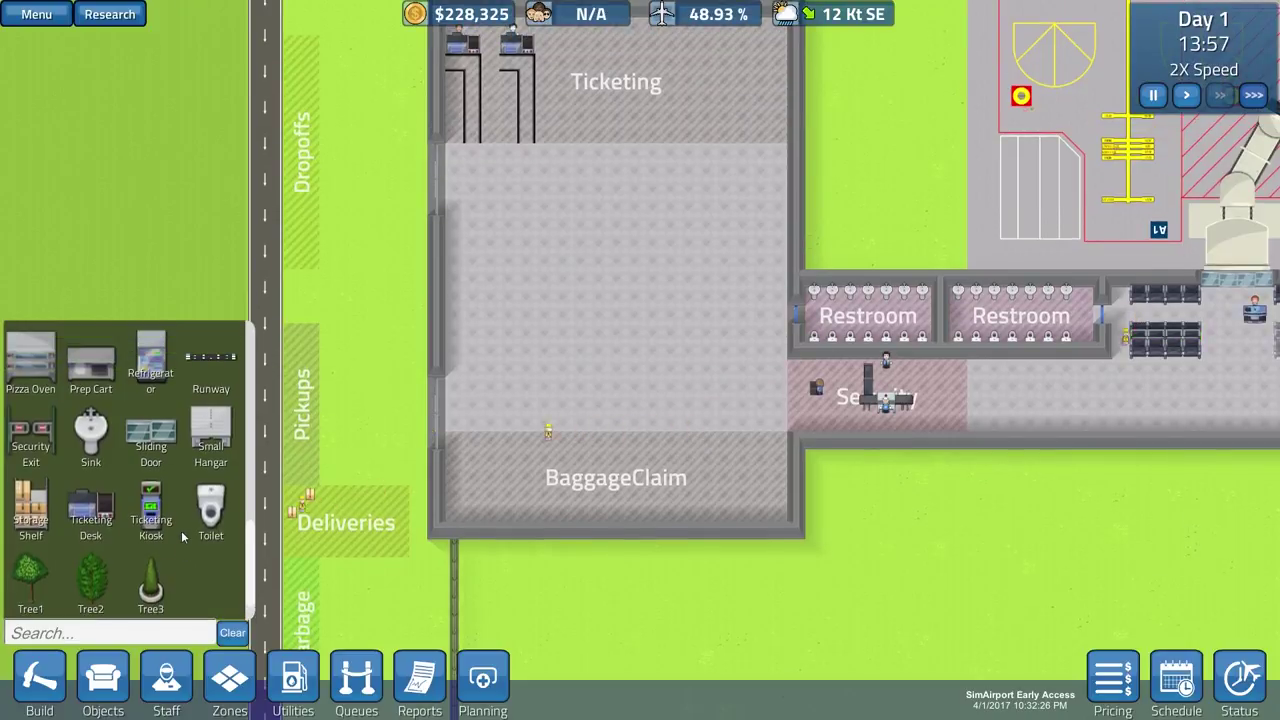
pyautogui.scroll(1, 181, 530)
pyautogui.scroll(1, 181, 530)
pyautogui.scroll(1, 181, 530)
pyautogui.scroll(1, 181, 530)
pyautogui.scroll(1, 182, 535)
pyautogui.scroll(1, 182, 535)
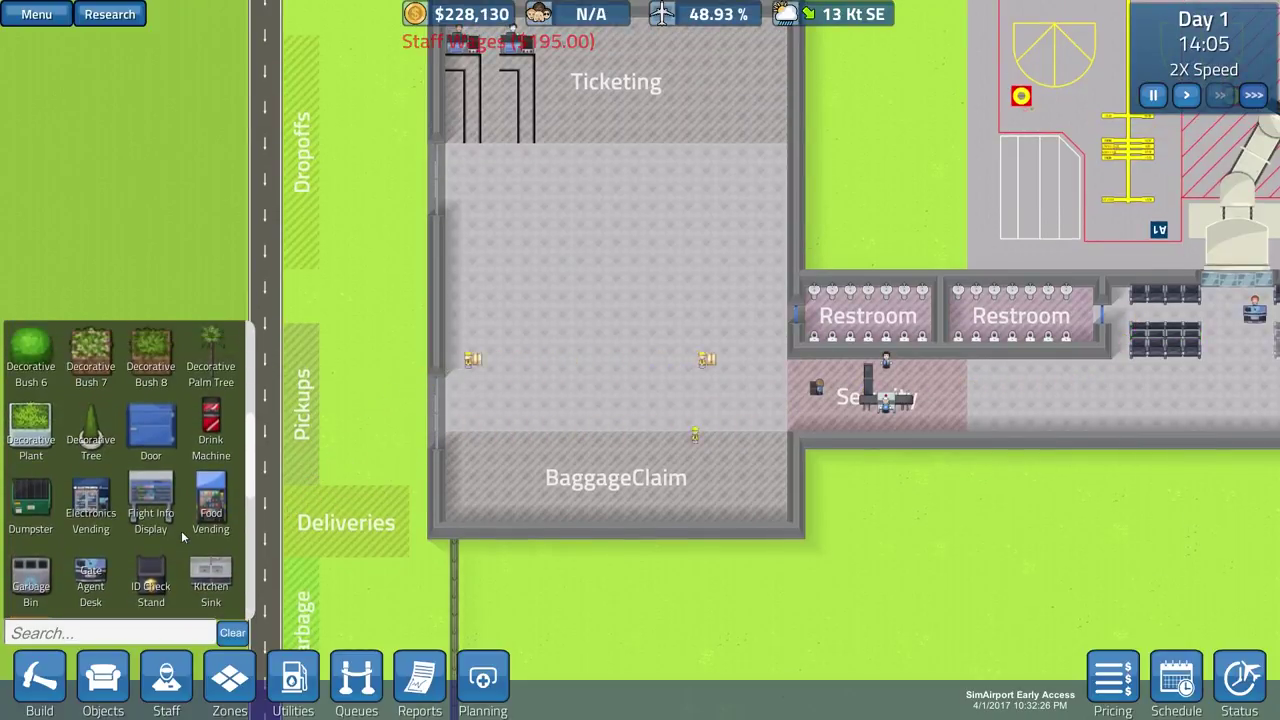
# - Buy two Flight Info Displays at $1,000 each, leaving $226,130
pyautogui.click(140, 512)
pyautogui.press('d')
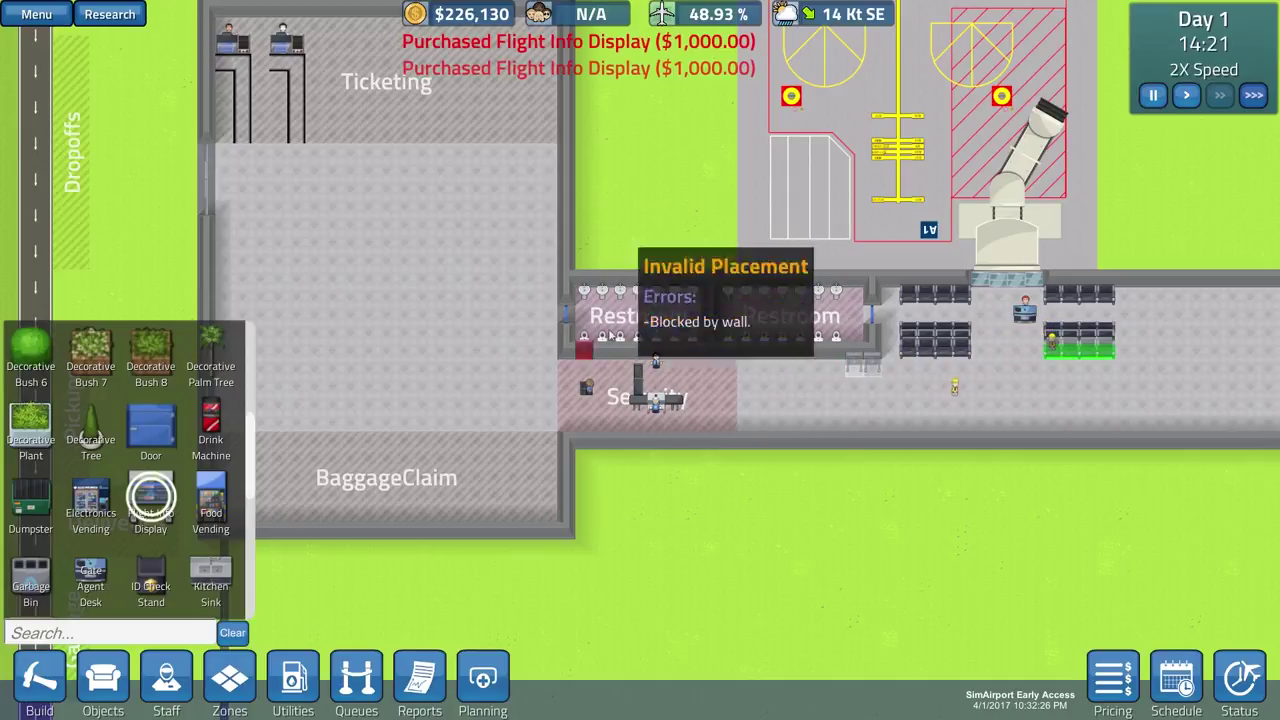
pyautogui.press('a')
pyautogui.press('s')
pyautogui.scroll(1, 178, 432)
pyautogui.scroll(2, 178, 432)
pyautogui.scroll(2, 180, 445)
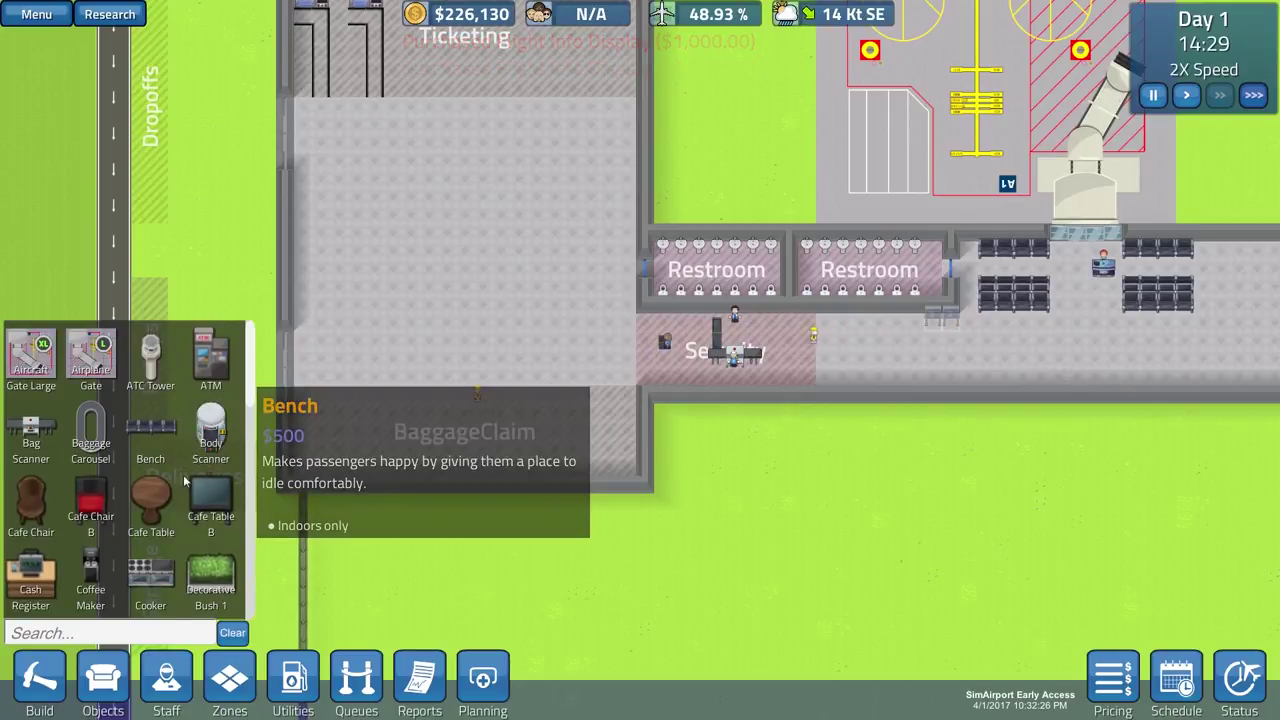
# - Place a $30,000 ATC Tower inside the taxiway loop north of the terminal
pyautogui.press('a')
pyautogui.press('s')
pyautogui.click(150, 355)
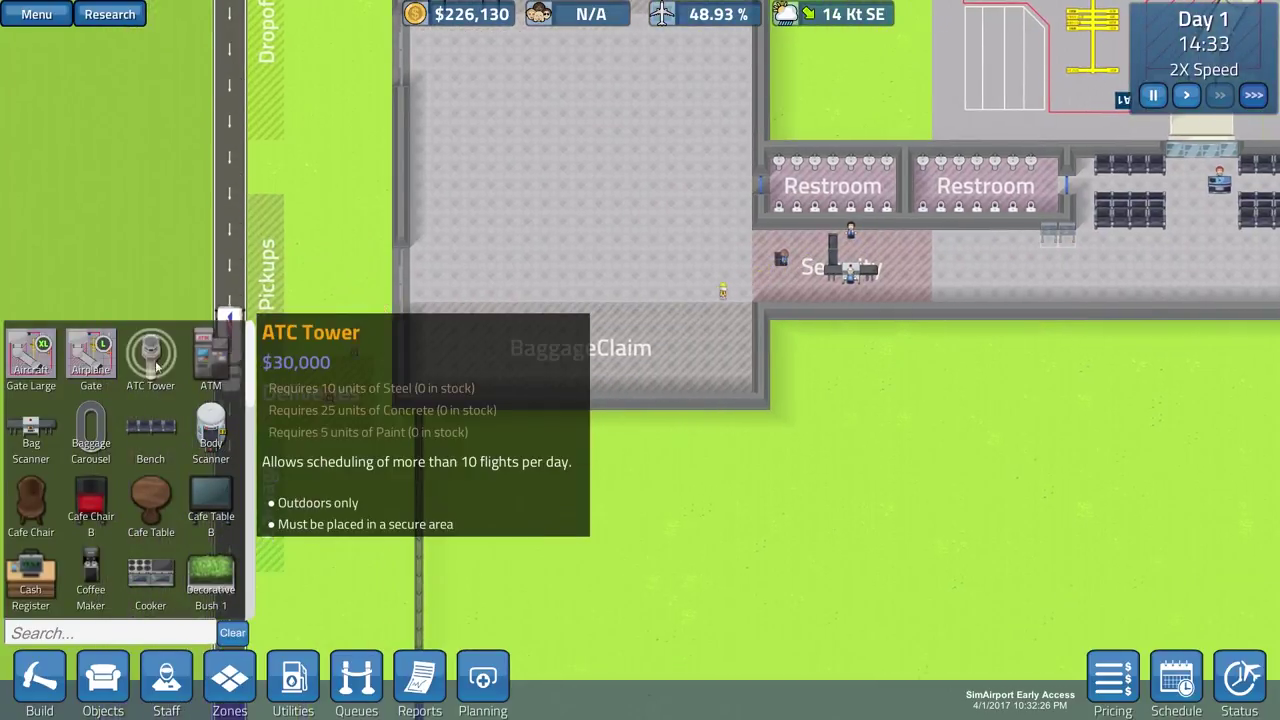
pyautogui.press('d')
pyautogui.press('w')
pyautogui.press('d')
pyautogui.press('w')
pyautogui.press('a')
pyautogui.press('d')
pyautogui.scroll(-5, 790, 231)
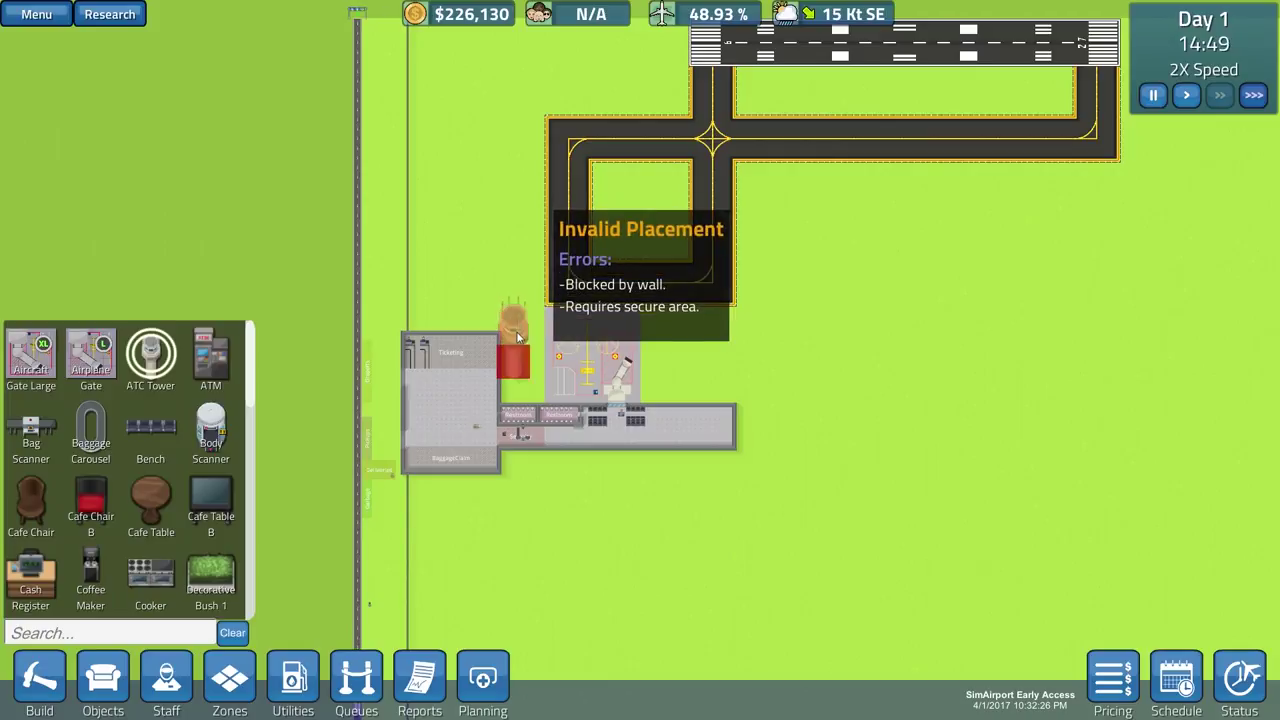
pyautogui.press('d')
pyautogui.press('d')
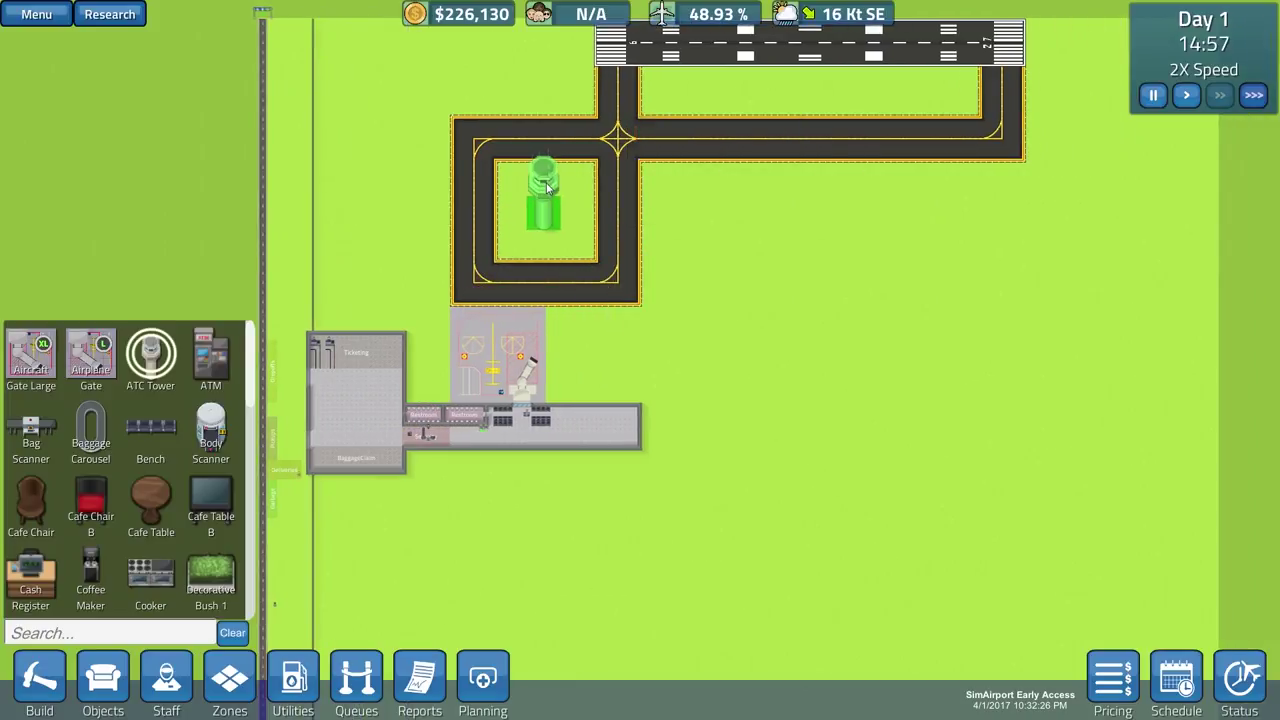
# - Stop placing objects and pan back over the terminal and airplane gate
pyautogui.press('a')
pyautogui.press('w')
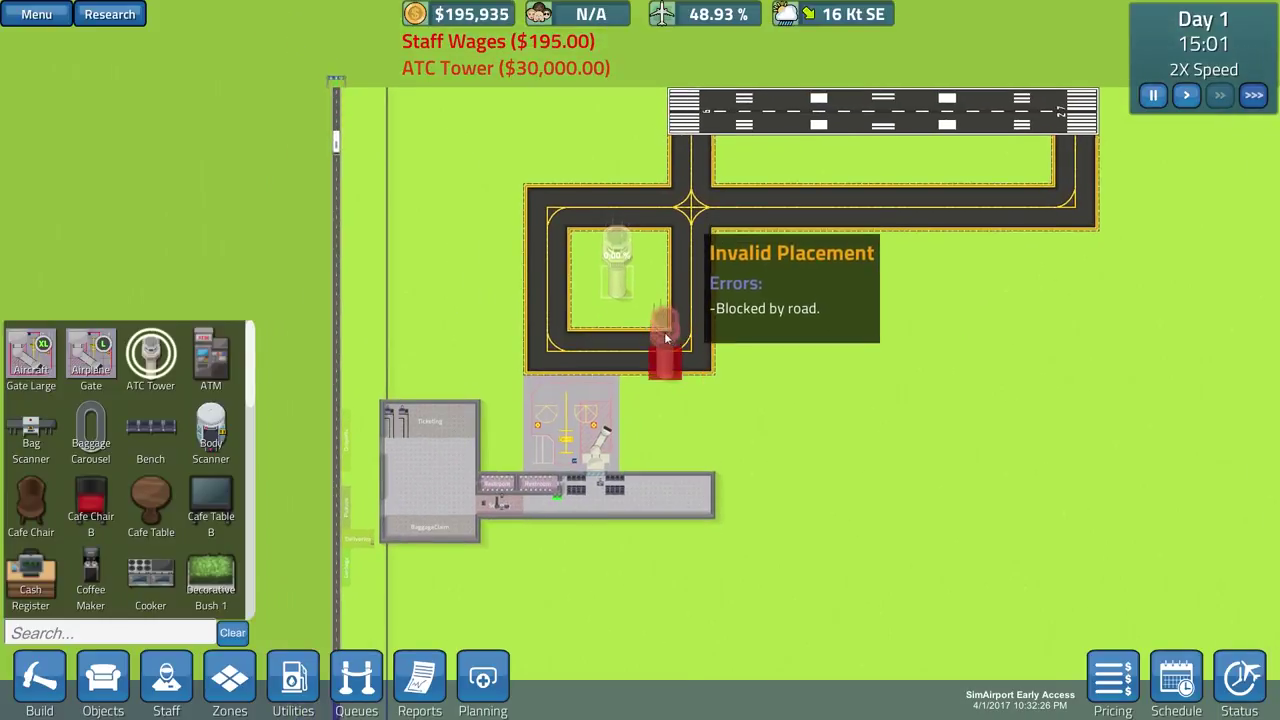
pyautogui.press('Escape')
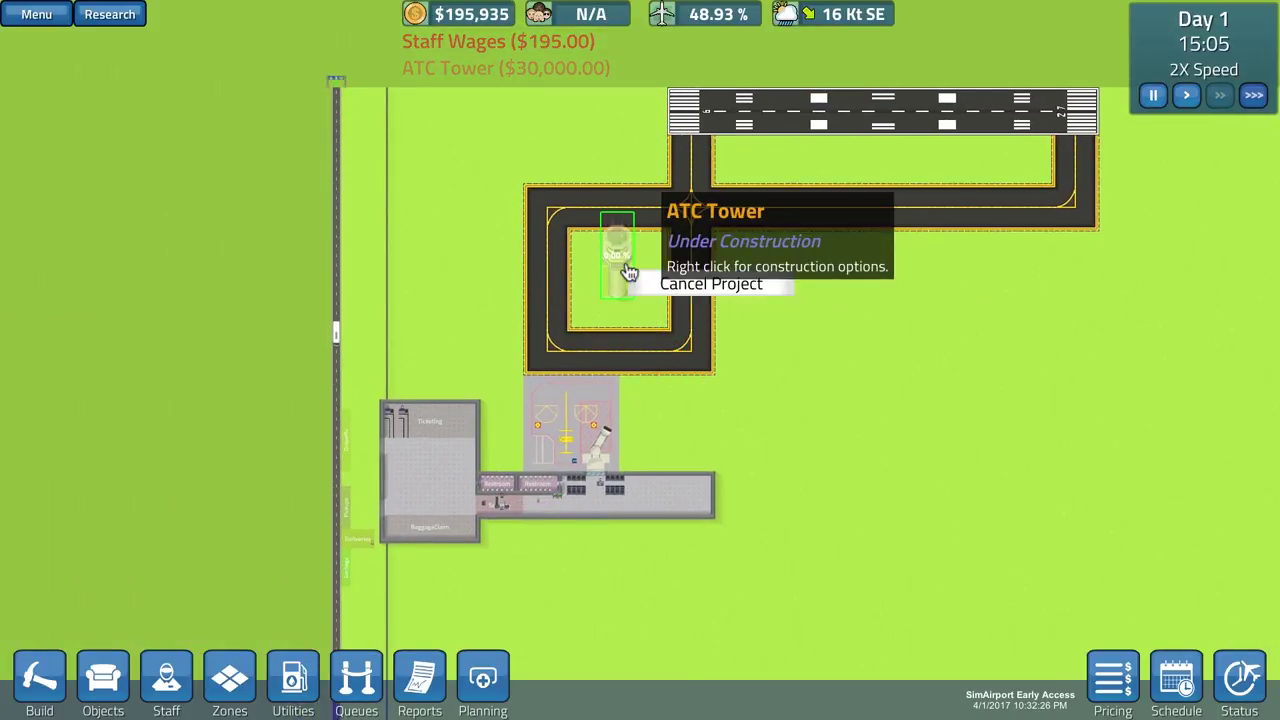
pyautogui.scroll(2, 660, 403)
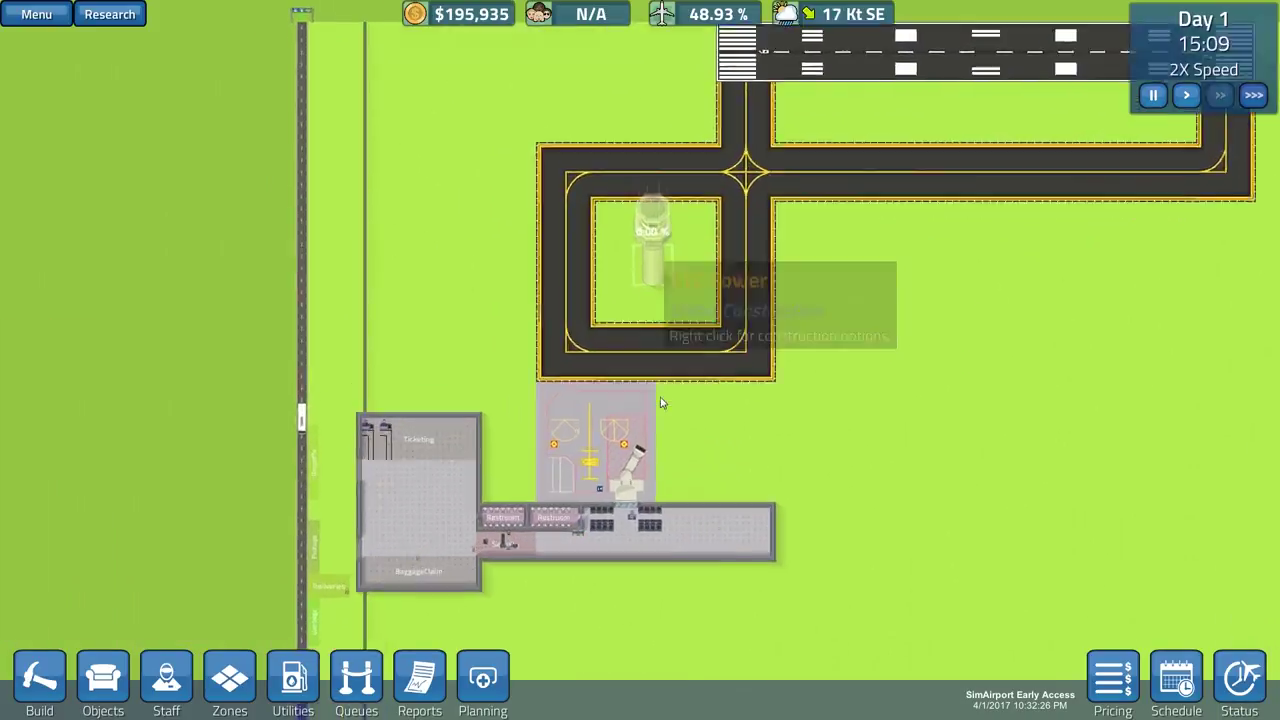
pyautogui.press('a')
pyautogui.press('s')
pyautogui.scroll(1, 607, 377)
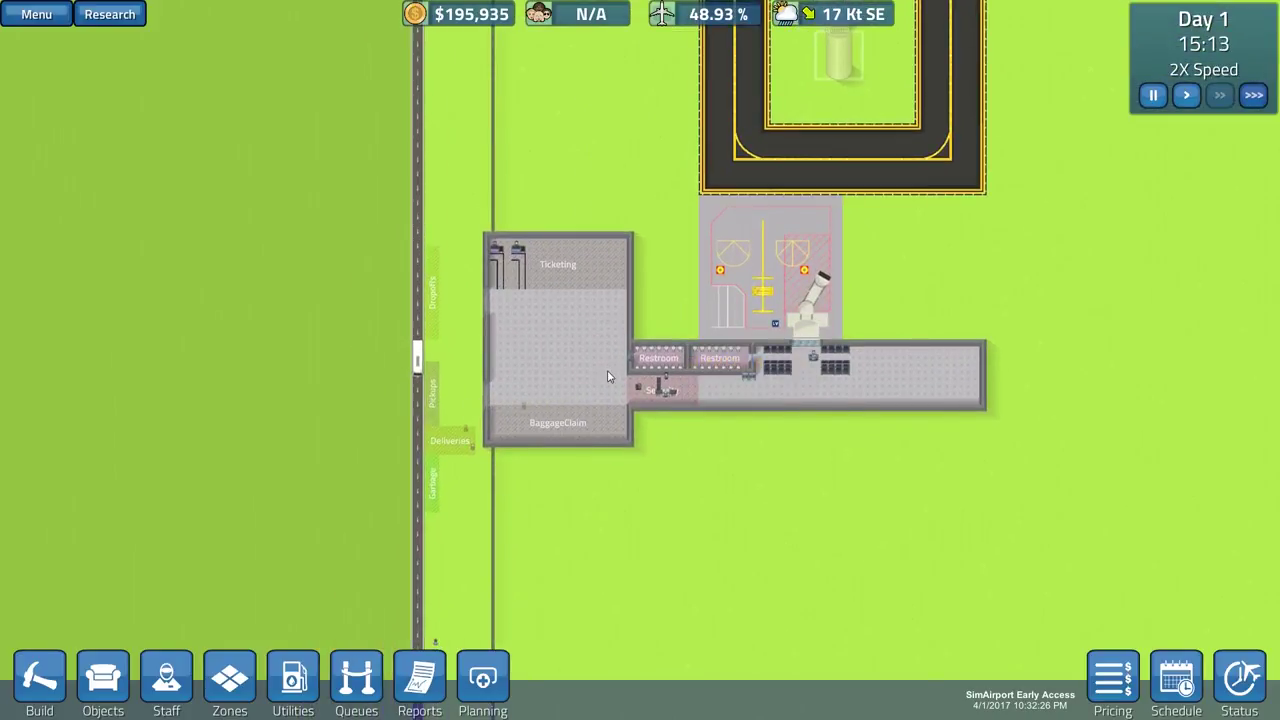
pyautogui.press('d')
pyautogui.press('w')
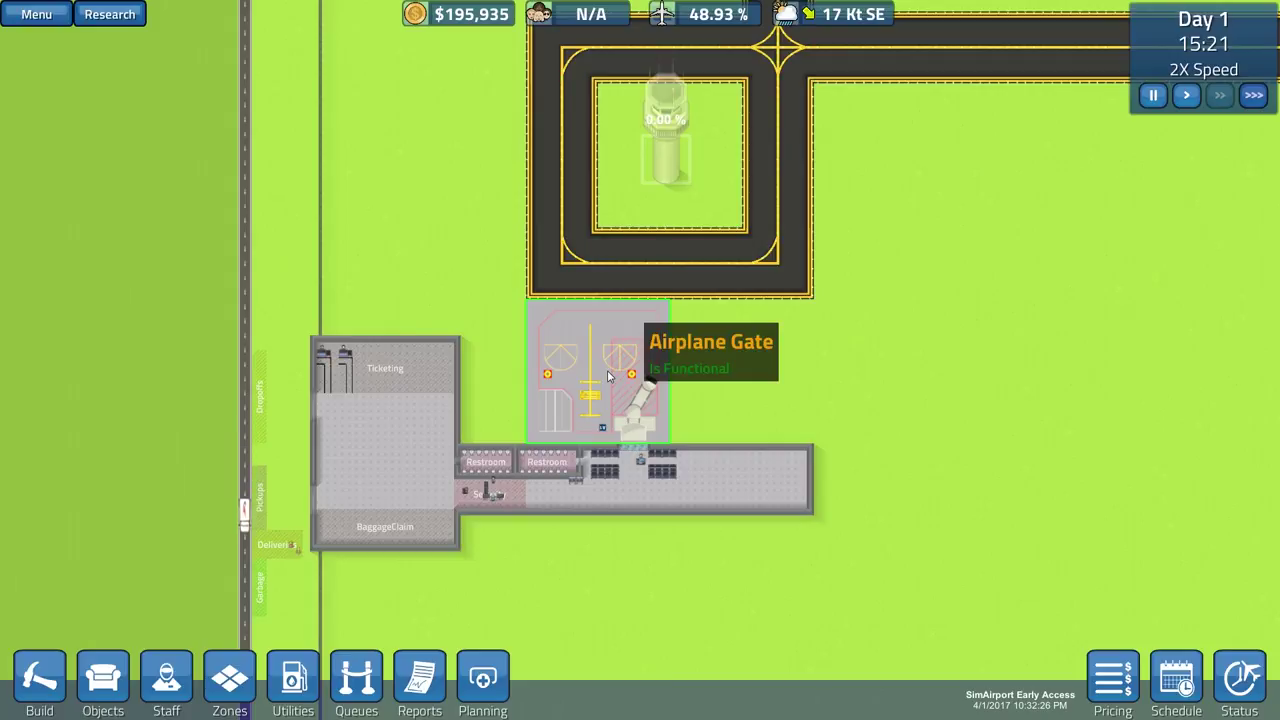
pyautogui.click(1215, 688)
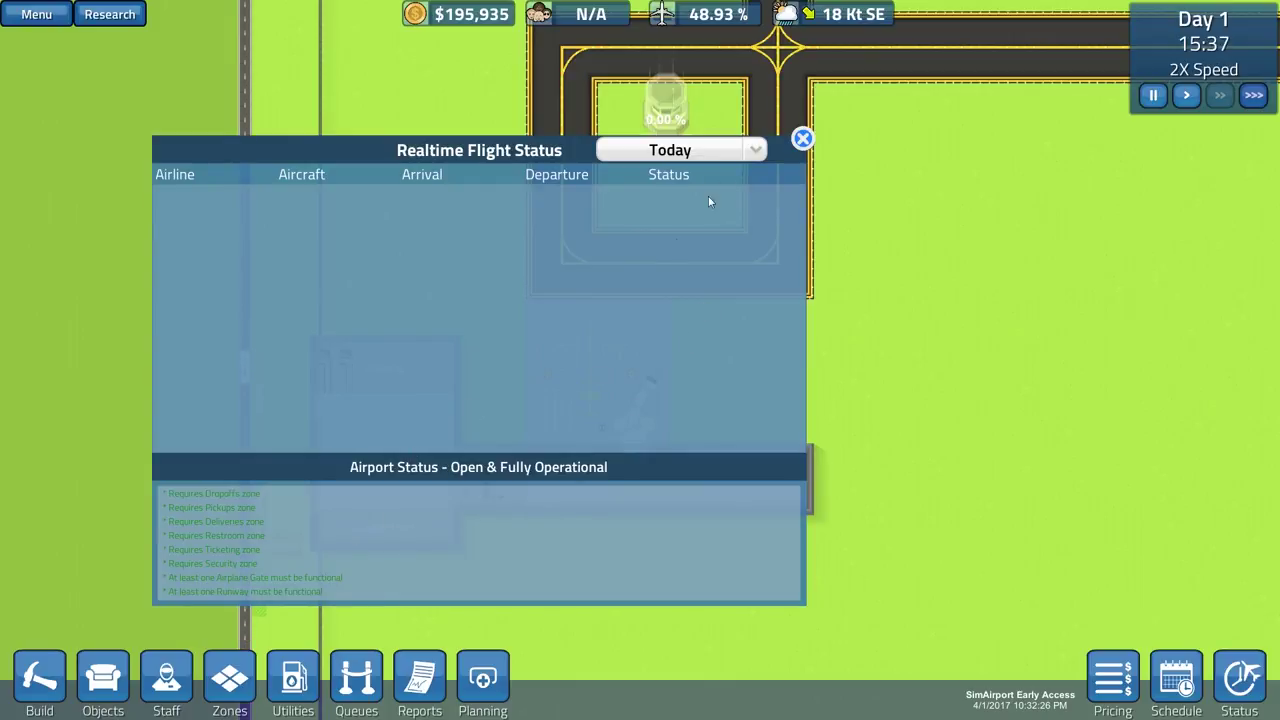
pyautogui.click(758, 152)
pyautogui.click(750, 202)
pyautogui.click(802, 140)
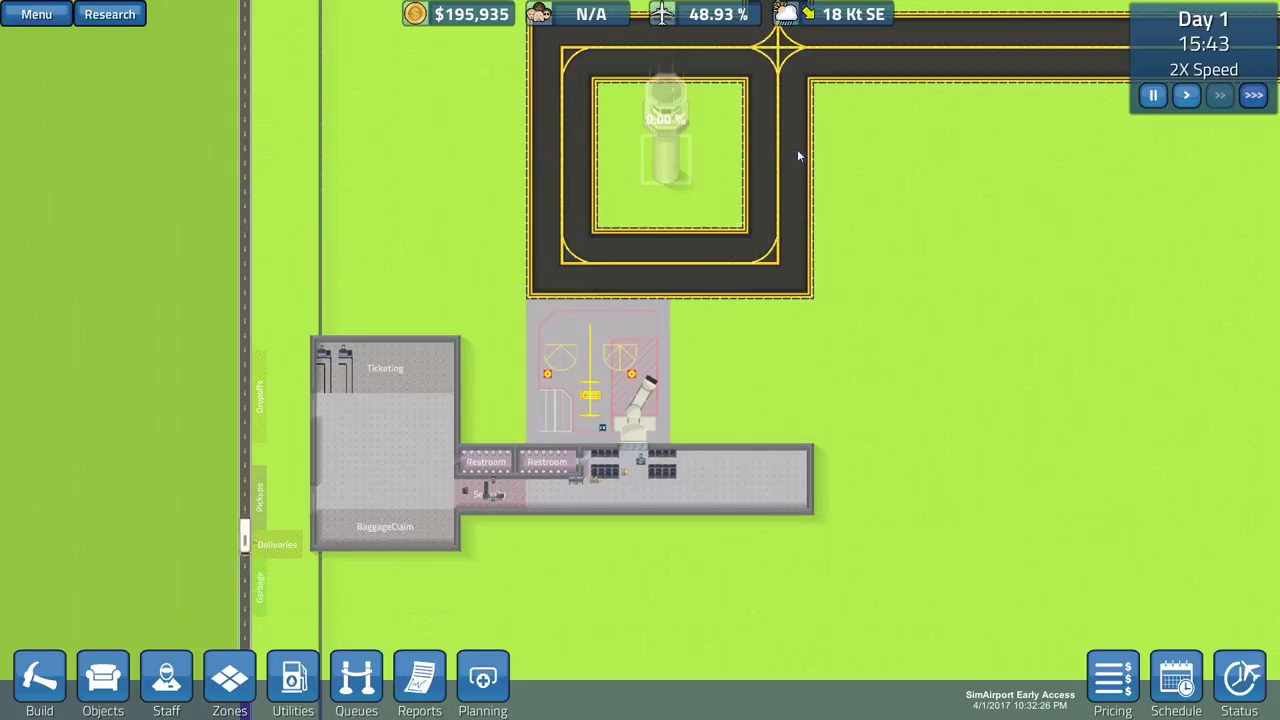
pyautogui.click(1160, 678)
pyautogui.click(1122, 684)
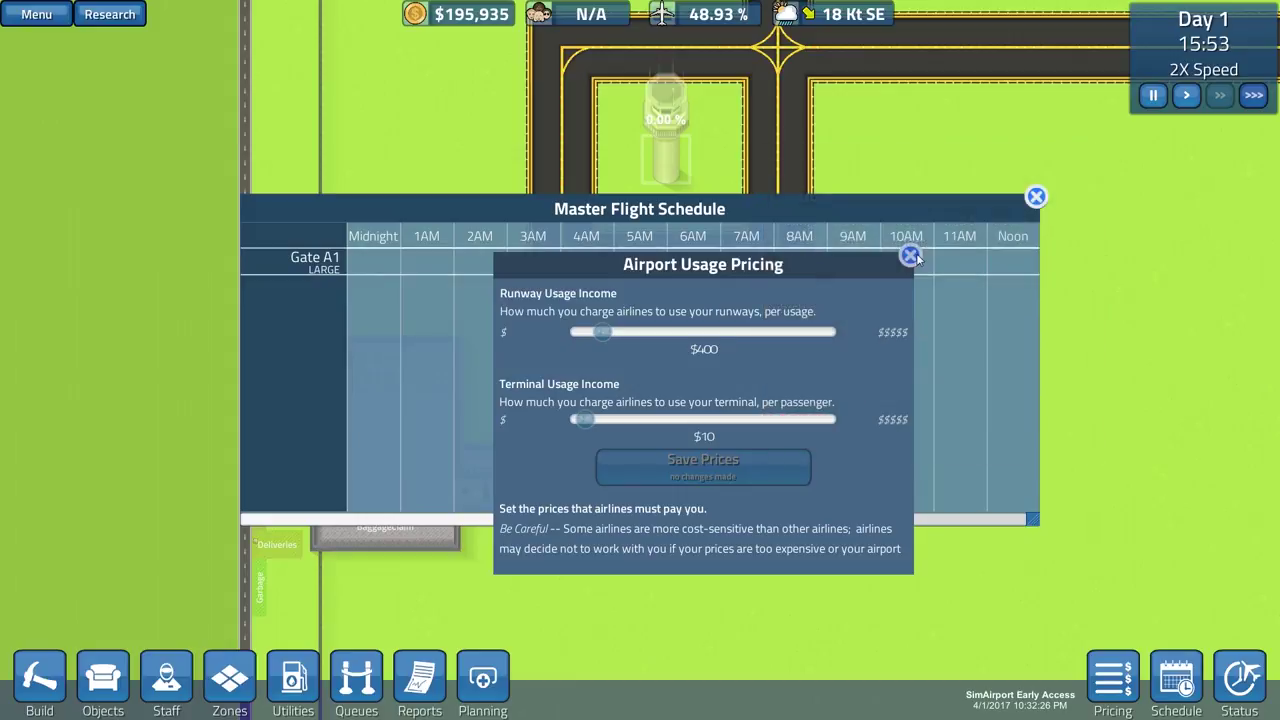
pyautogui.click(910, 255)
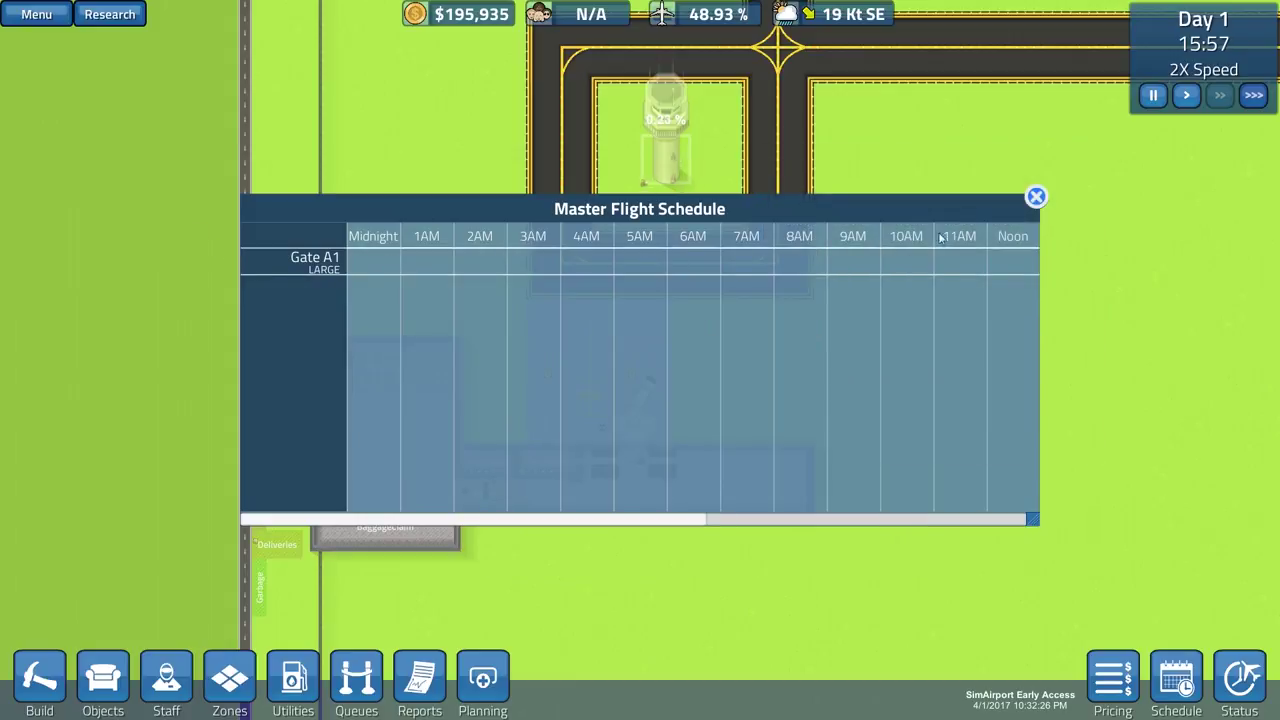
pyautogui.click(1034, 198)
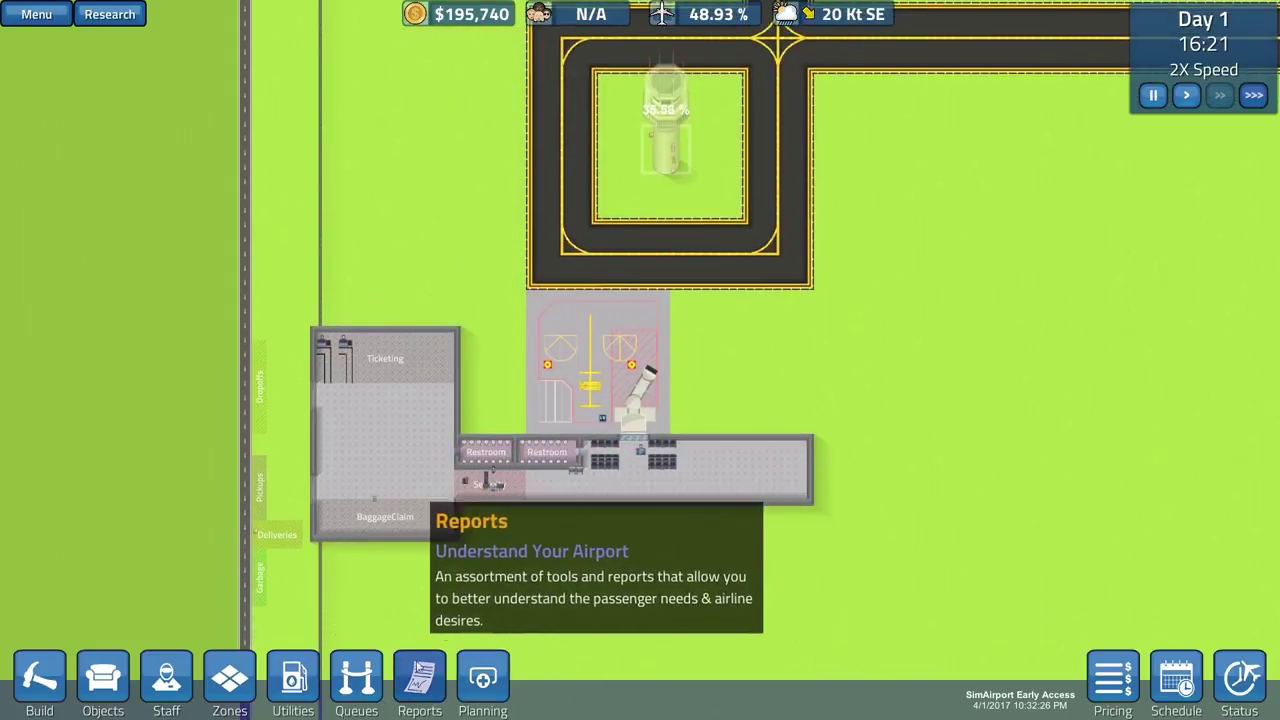
# - Briefly open the Reports and Queues tools, then close them
pyautogui.click(425, 678)
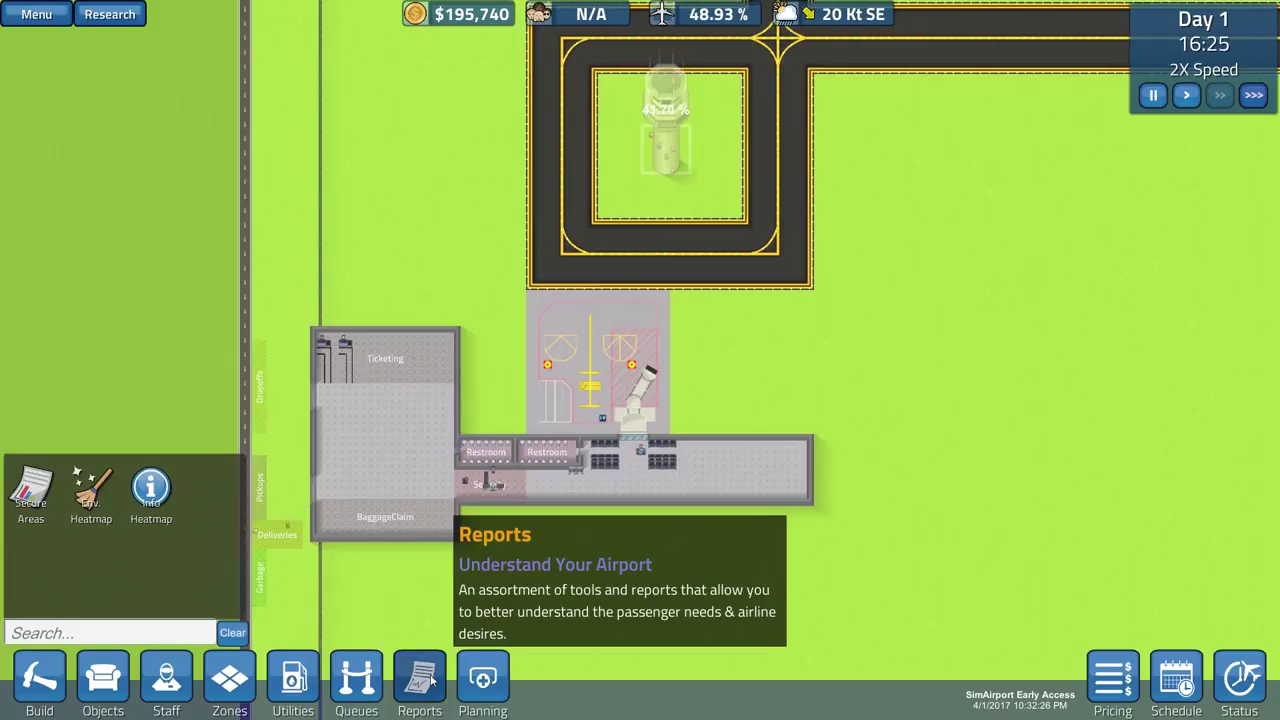
pyautogui.click(358, 682)
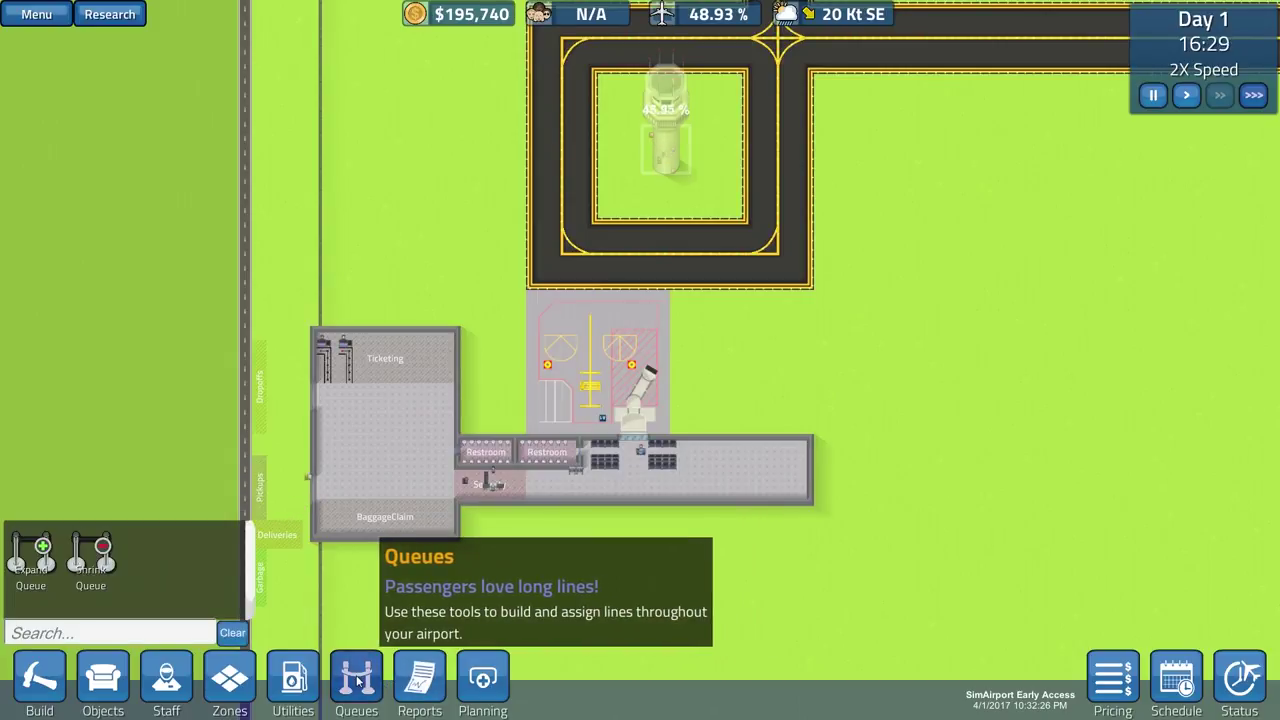
pyautogui.click(358, 682)
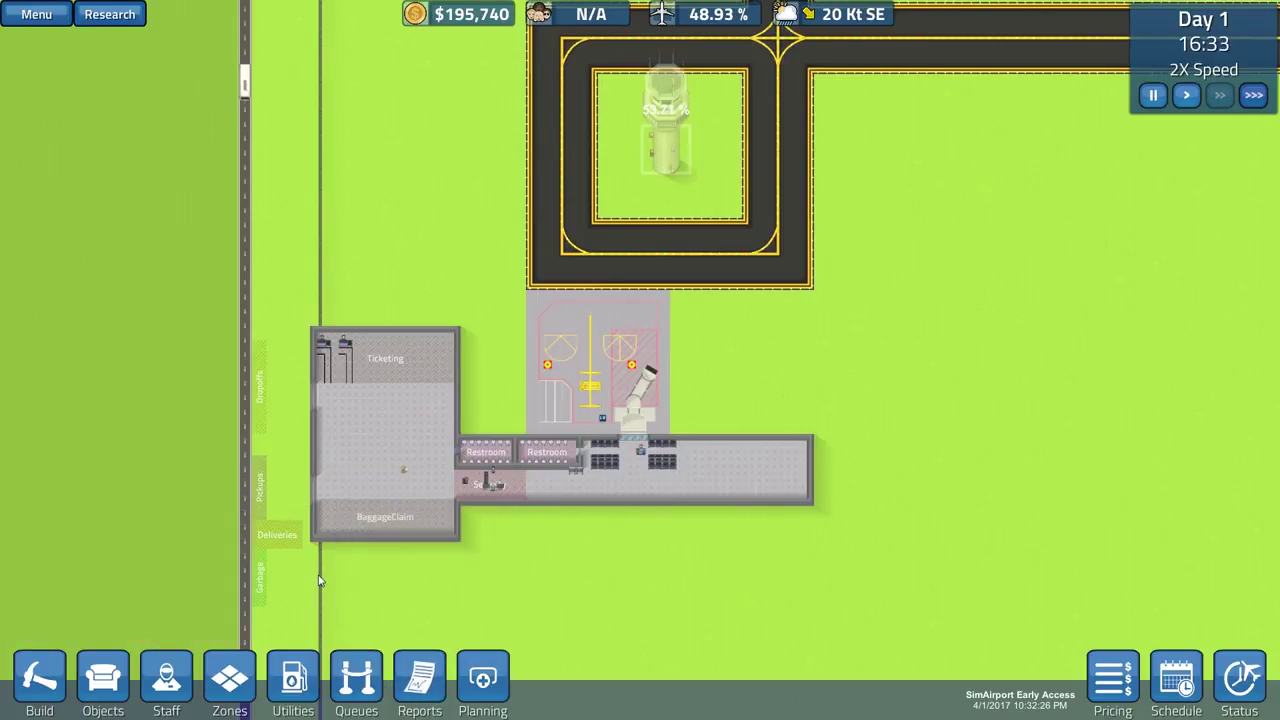
pyautogui.scroll(-1, 560, 558)
# - Find the completed ATC Tower and bring up its details
pyautogui.press('w')
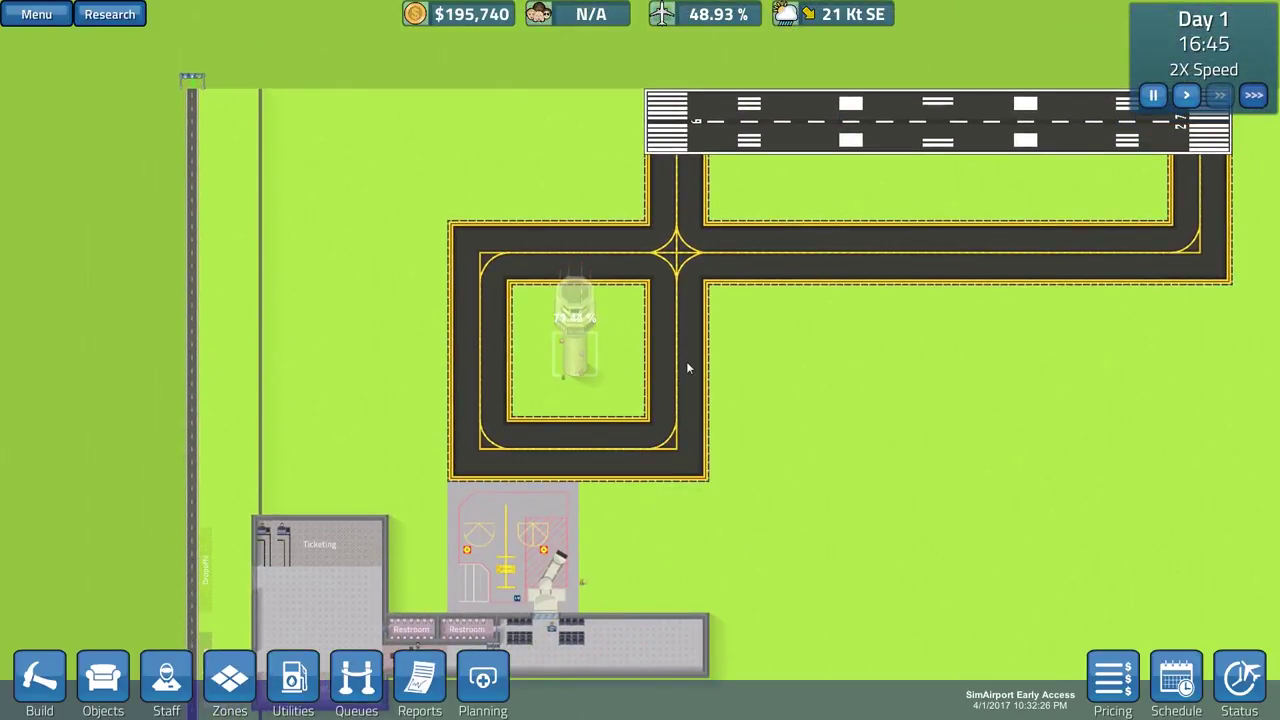
pyautogui.scroll(3, 686, 366)
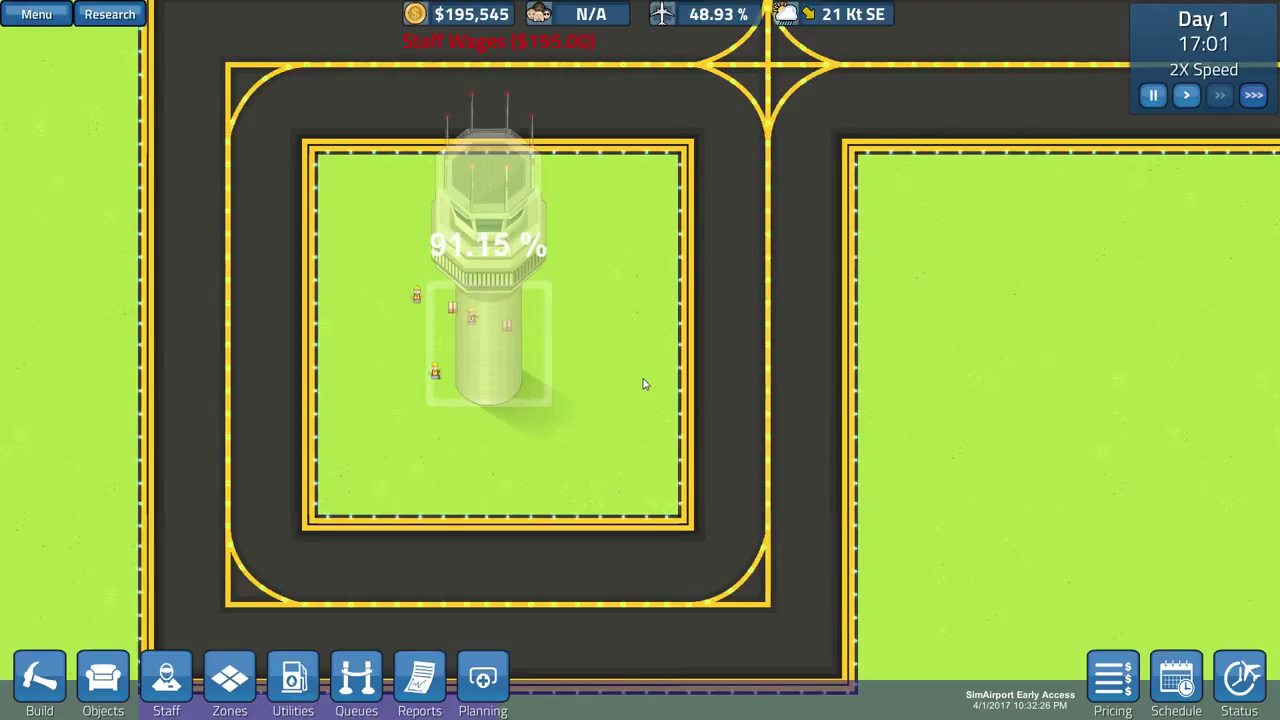
pyautogui.press('w')
pyautogui.press('a')
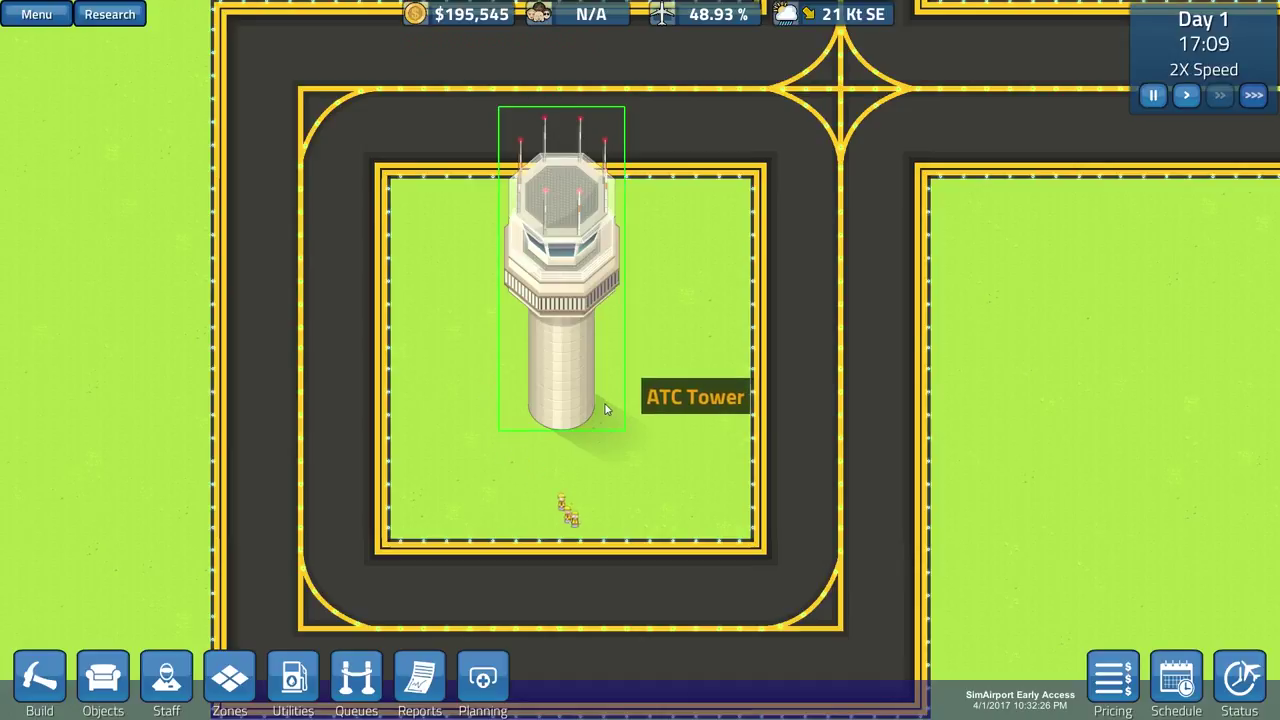
pyautogui.click(620, 409)
pyautogui.press('s')
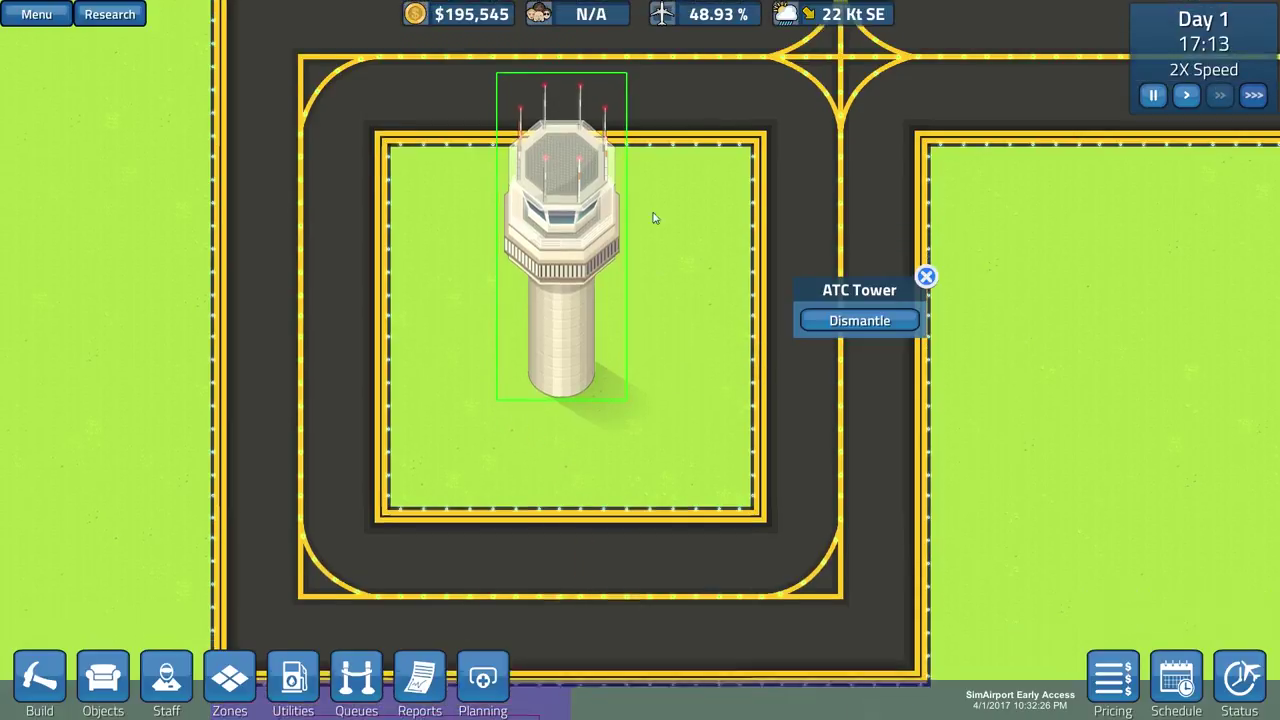
pyautogui.press('a')
# - Hire a fourth customer-service staff member for $1,200 from the staff list
pyautogui.click(166, 678)
pyautogui.press('s')
pyautogui.press('a')
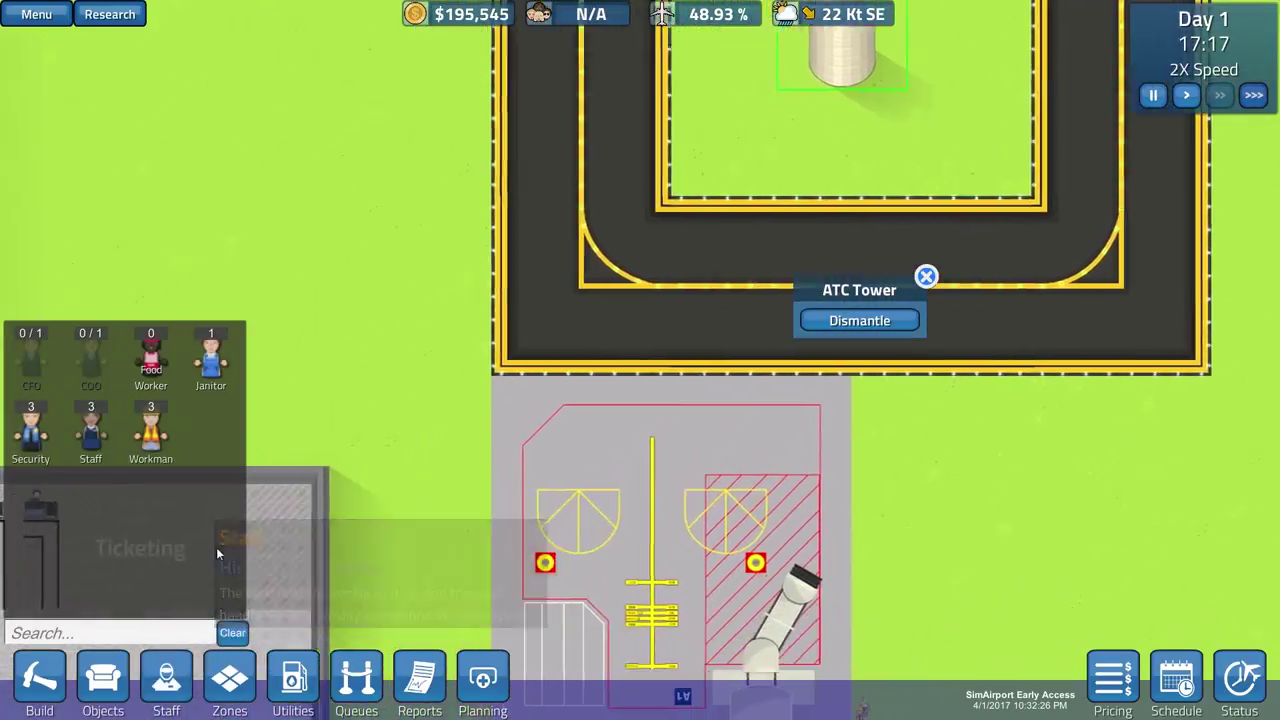
pyautogui.press('s')
pyautogui.press('a')
pyautogui.press('s')
pyautogui.press('a')
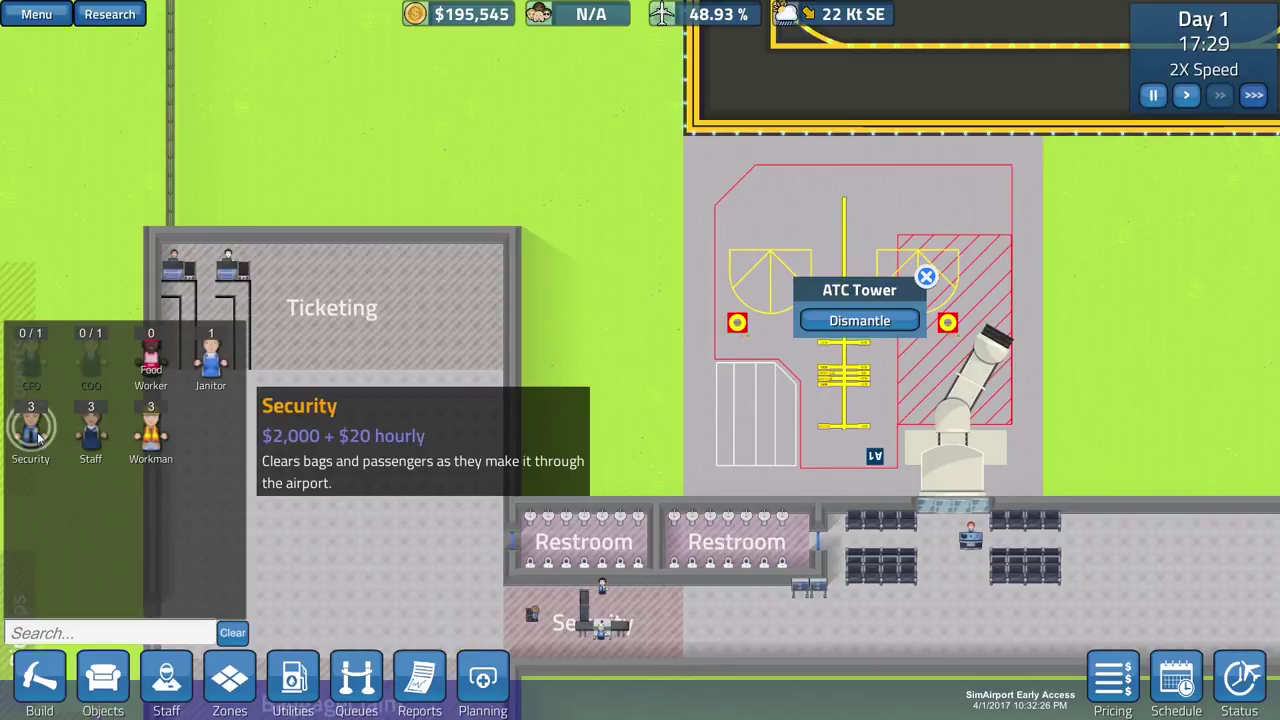
pyautogui.click(91, 430)
# - Close the new staff member's info popup and pan toward the landside roads
pyautogui.press('s')
pyautogui.press('d')
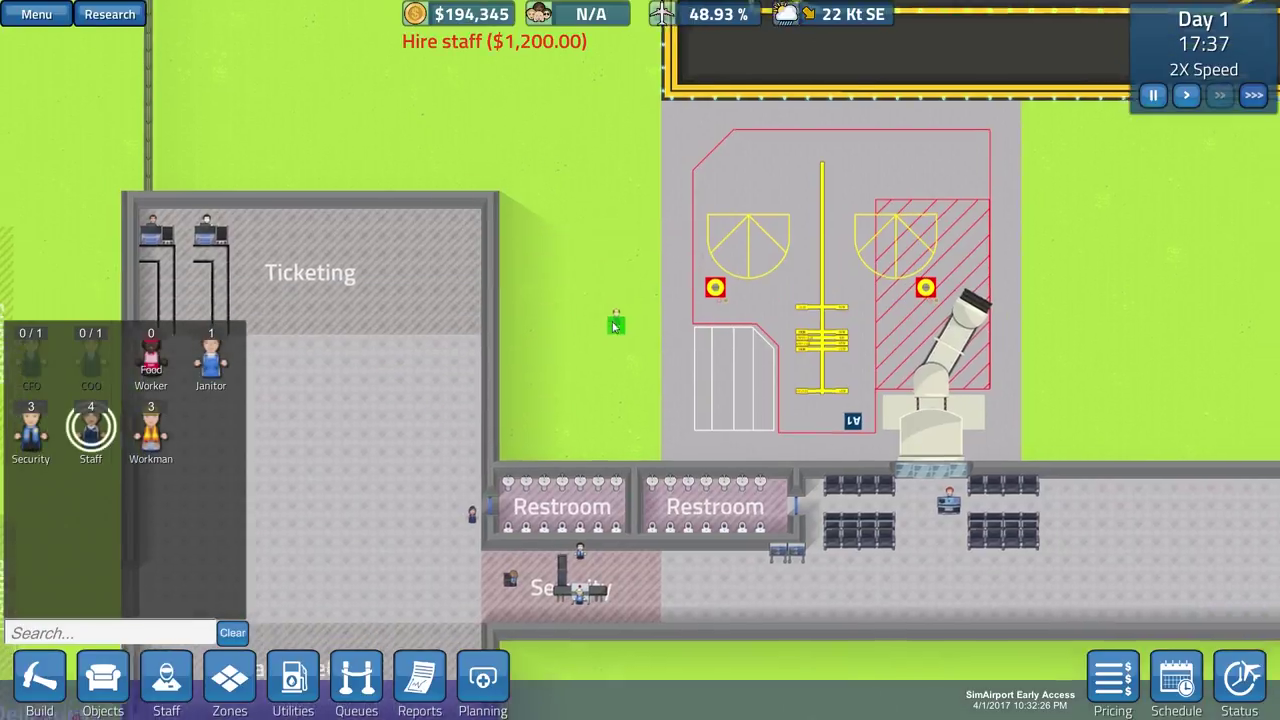
pyautogui.press('Escape')
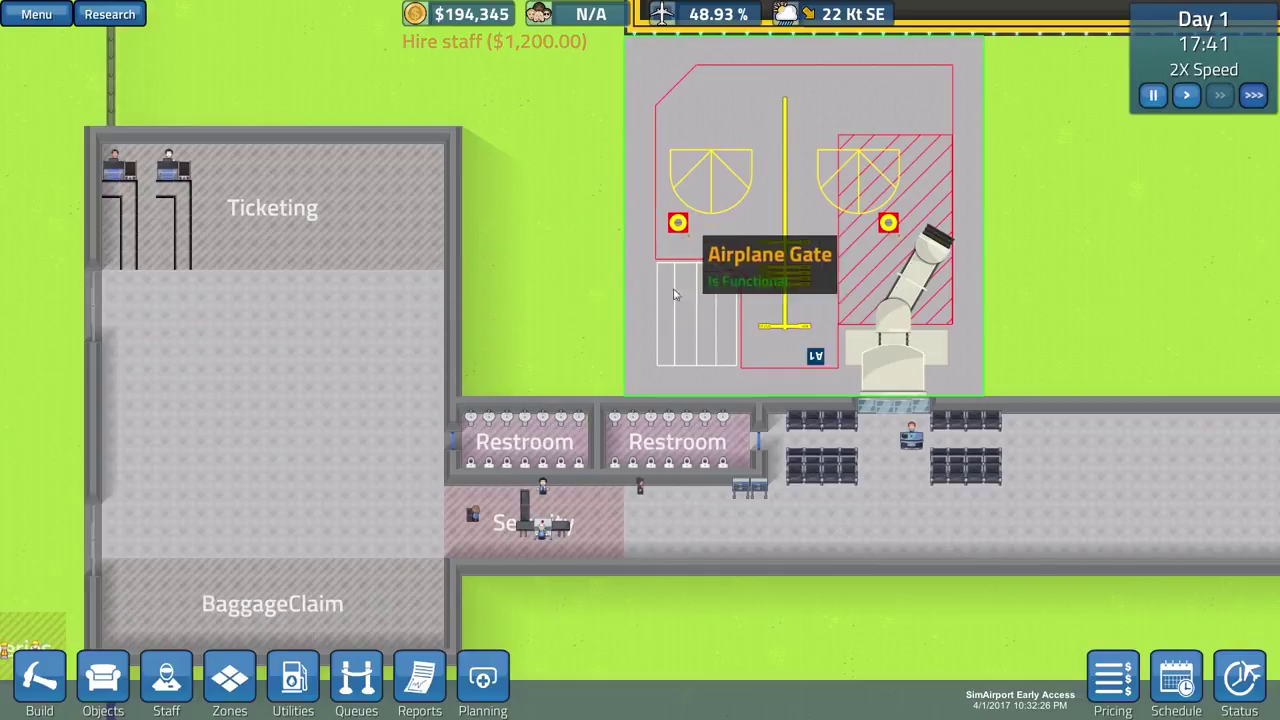
pyautogui.press('w')
pyautogui.press('d')
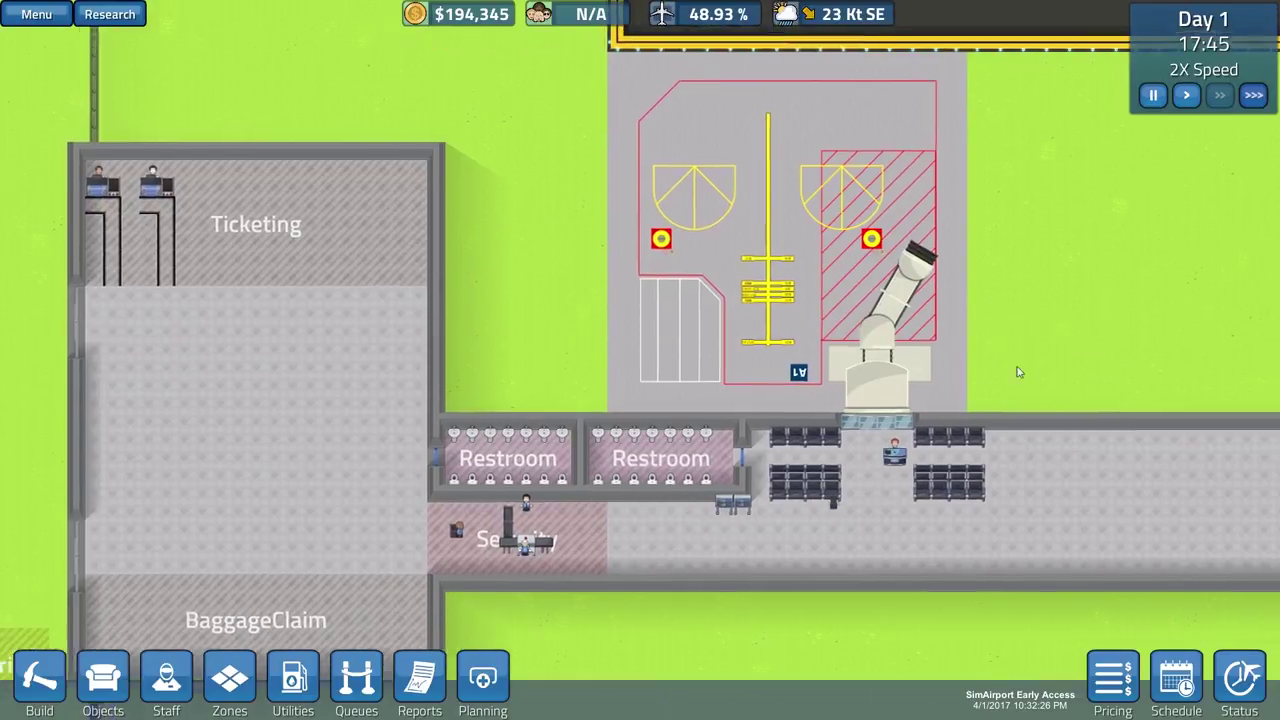
pyautogui.scroll(-2, 987, 395)
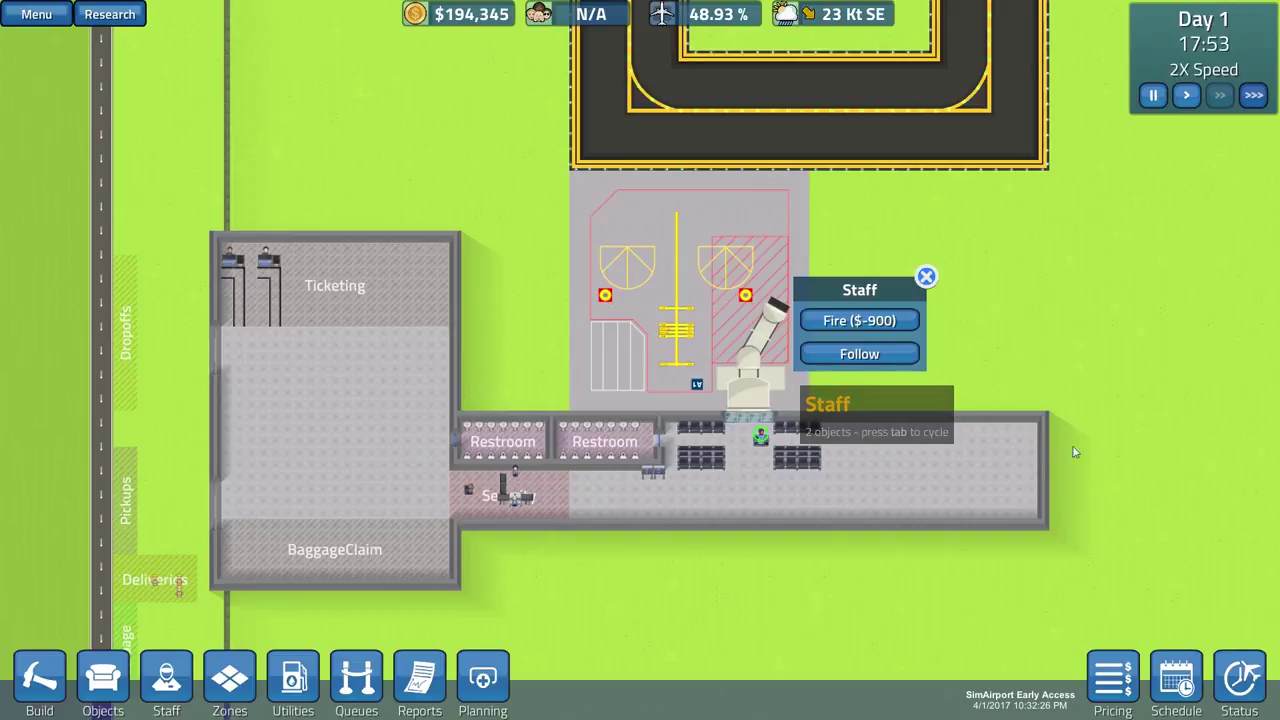
pyautogui.click(926, 277)
pyautogui.press('a')
pyautogui.press('s')
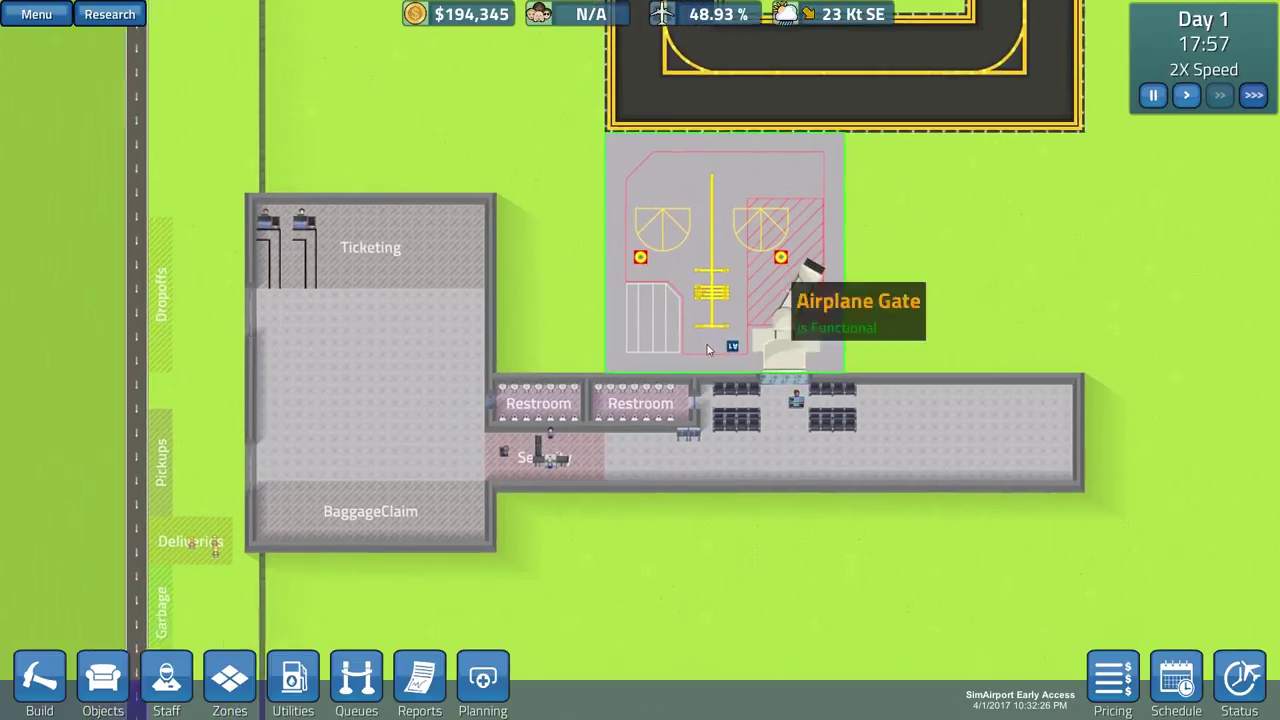
pyautogui.press('a')
pyautogui.press('w')
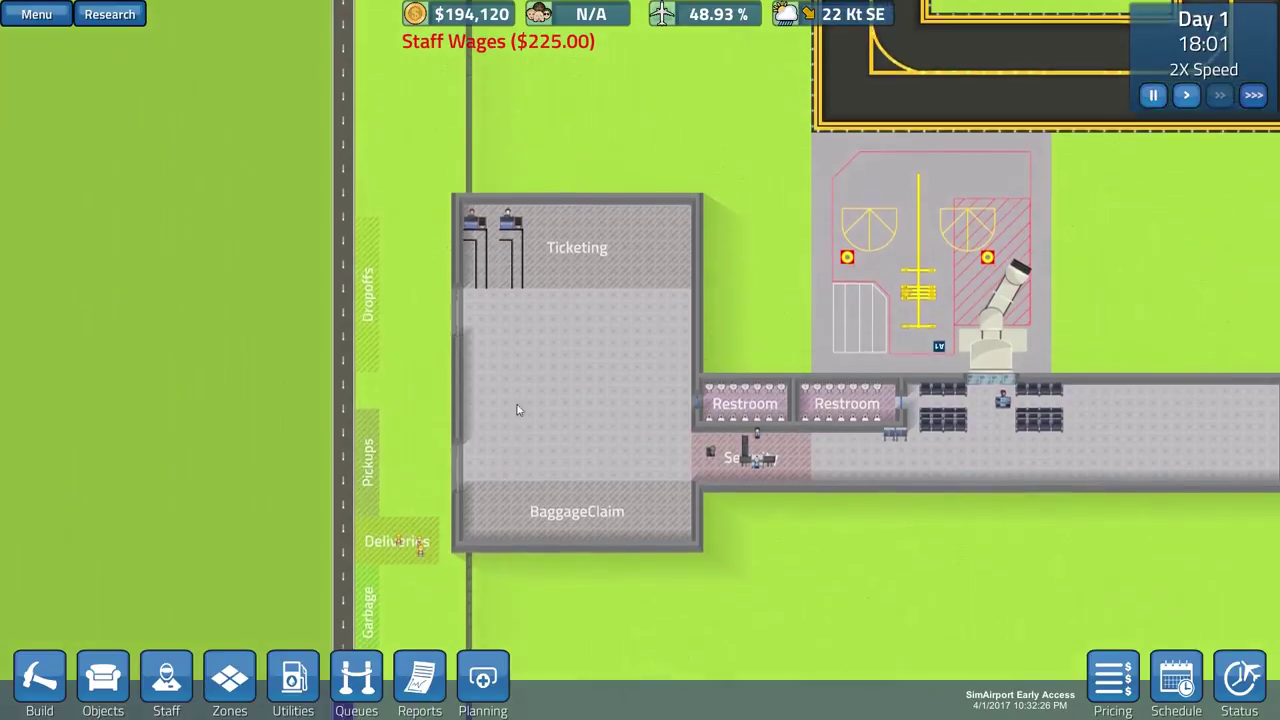
# - Accept AeroTime's two afternoon Boeing 737 flights for $5,000 in bonuses
pyautogui.click(700, 14)
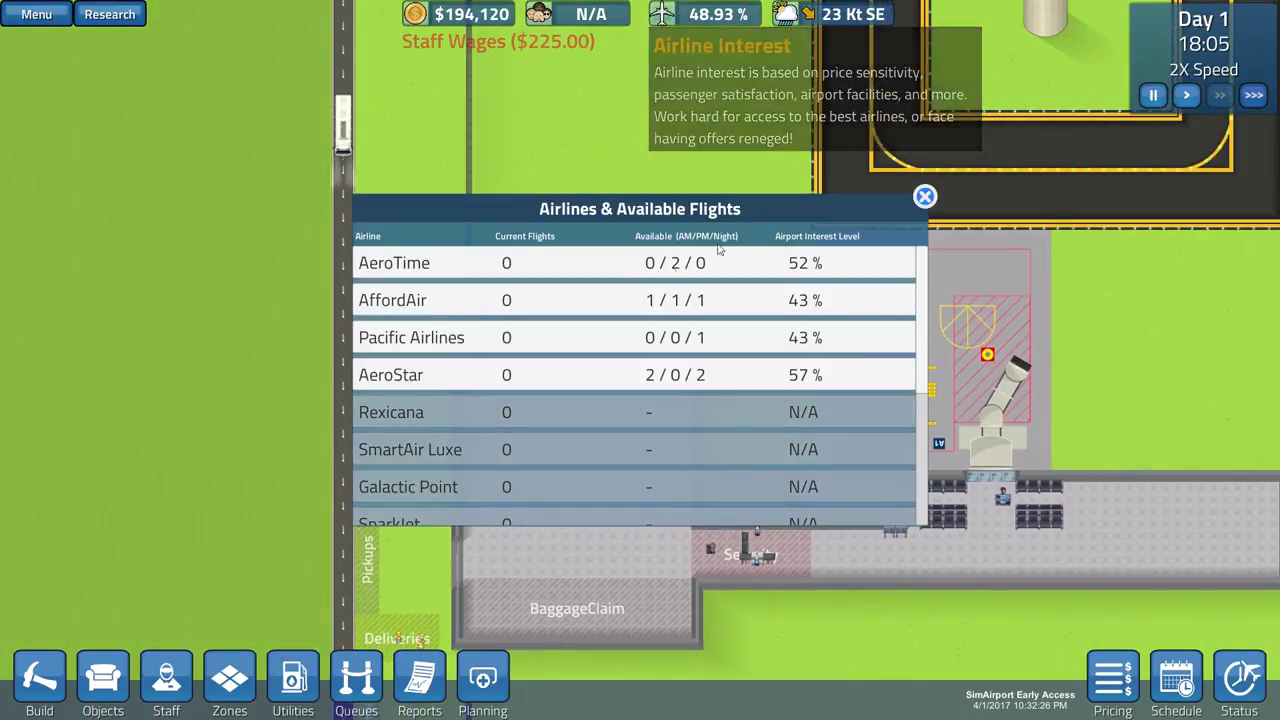
pyautogui.click(672, 265)
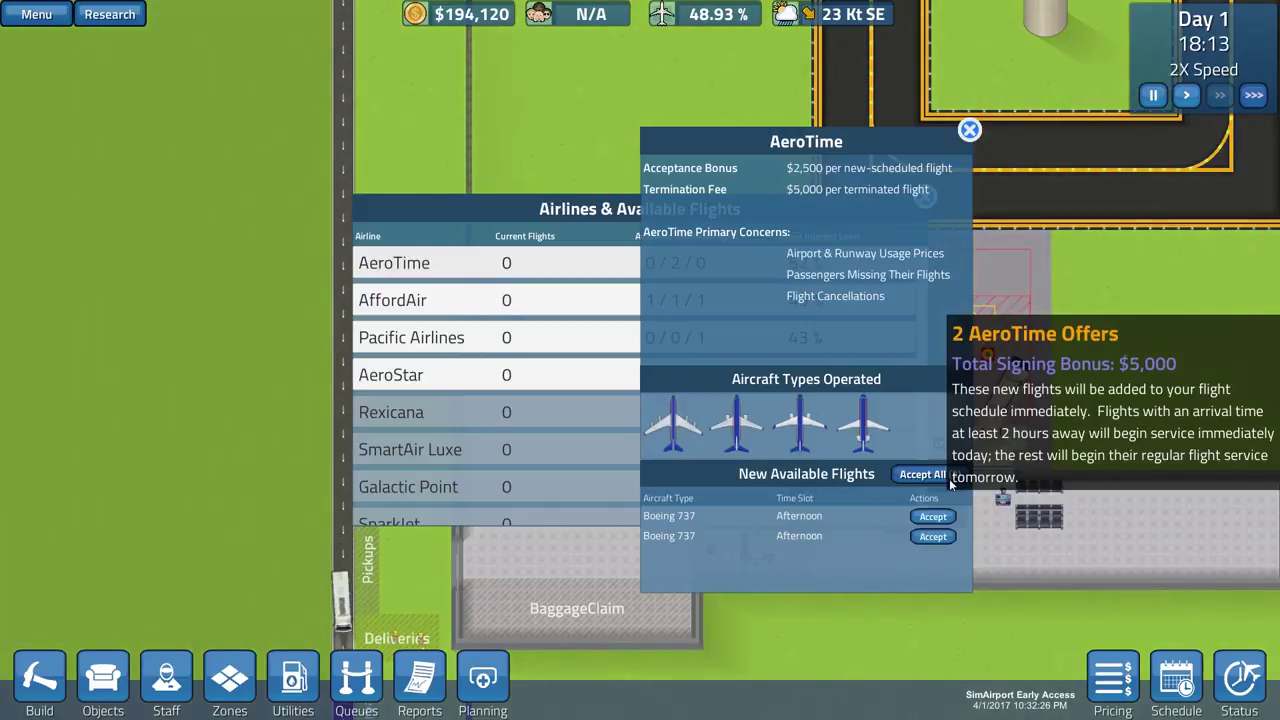
# - Close the AeroTime, flight offers and Ticketing Desk windows, then recentre on the terminal
pyautogui.click(968, 131)
pyautogui.click(924, 197)
pyautogui.scroll(3, 923, 281)
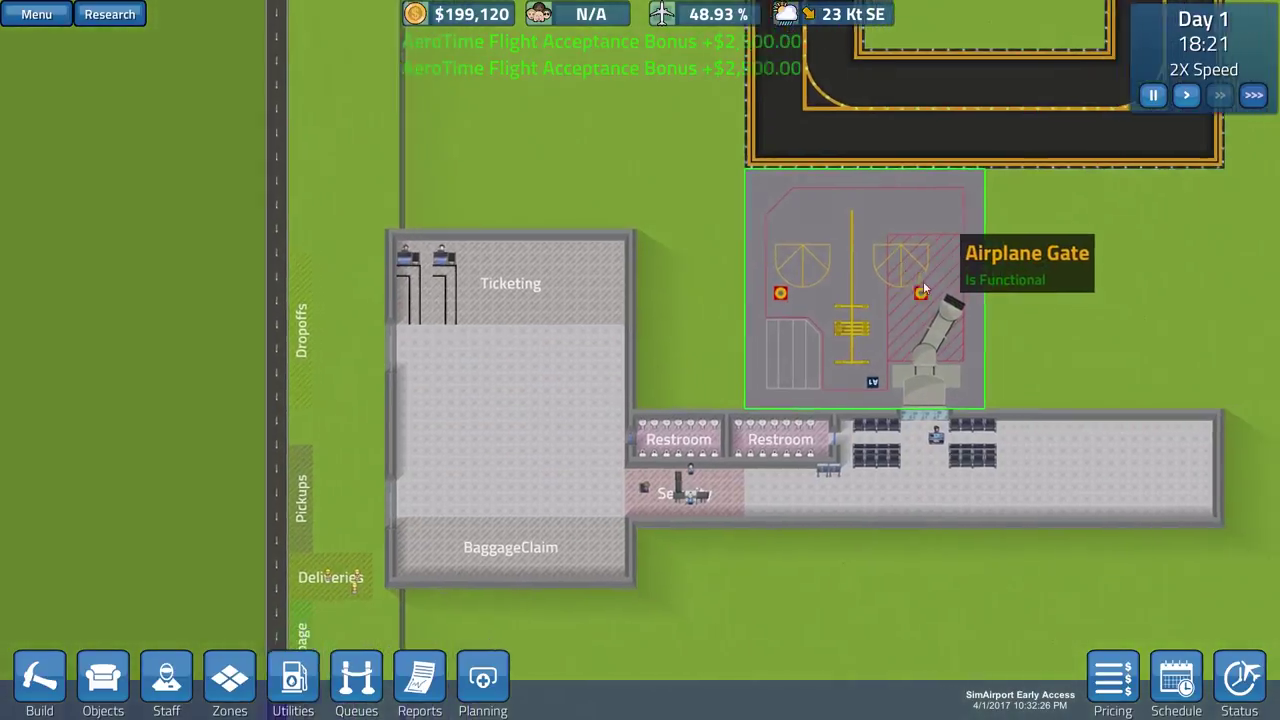
pyautogui.scroll(-2, 951, 343)
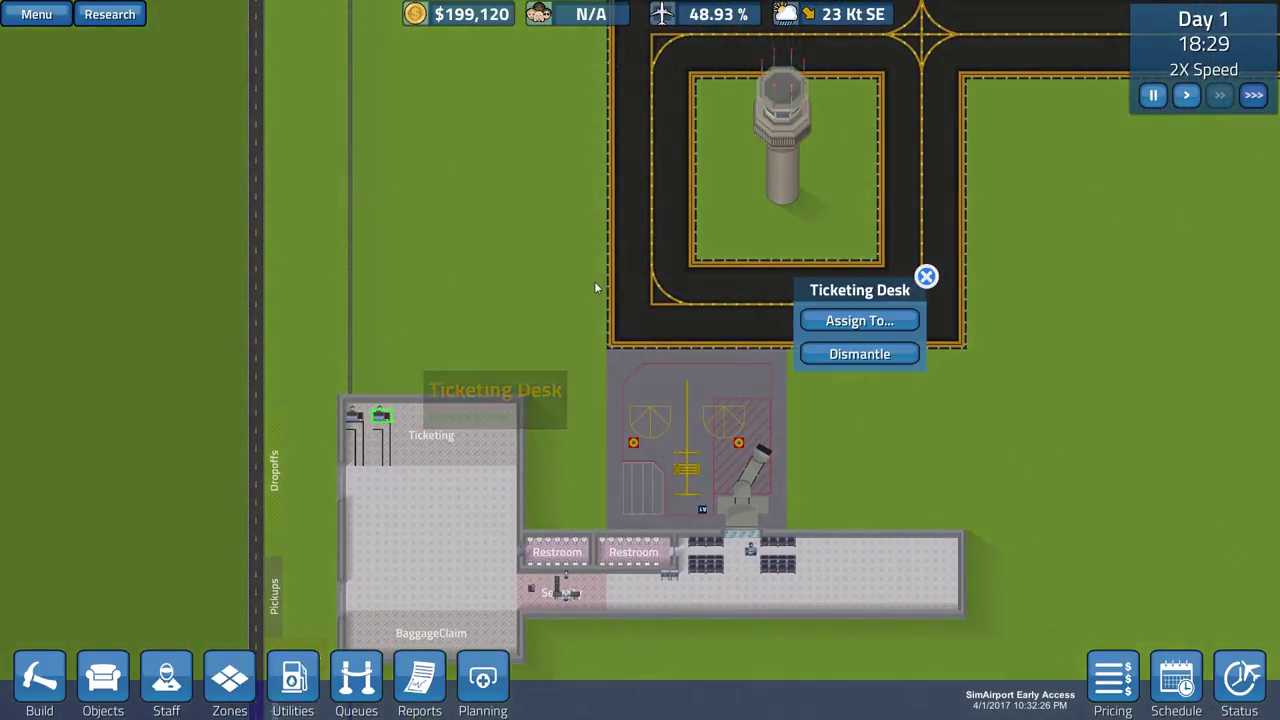
pyautogui.click(924, 279)
pyautogui.scroll(-4, 908, 295)
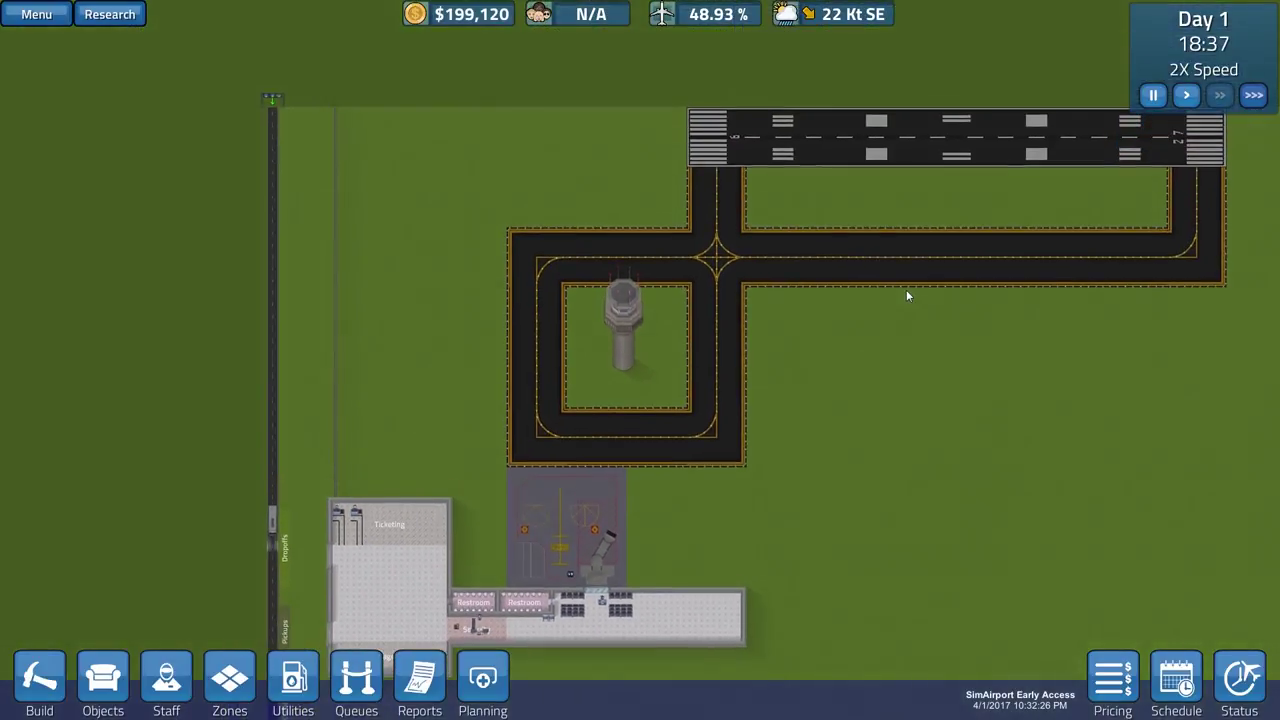
pyautogui.press('s')
pyautogui.press('s')
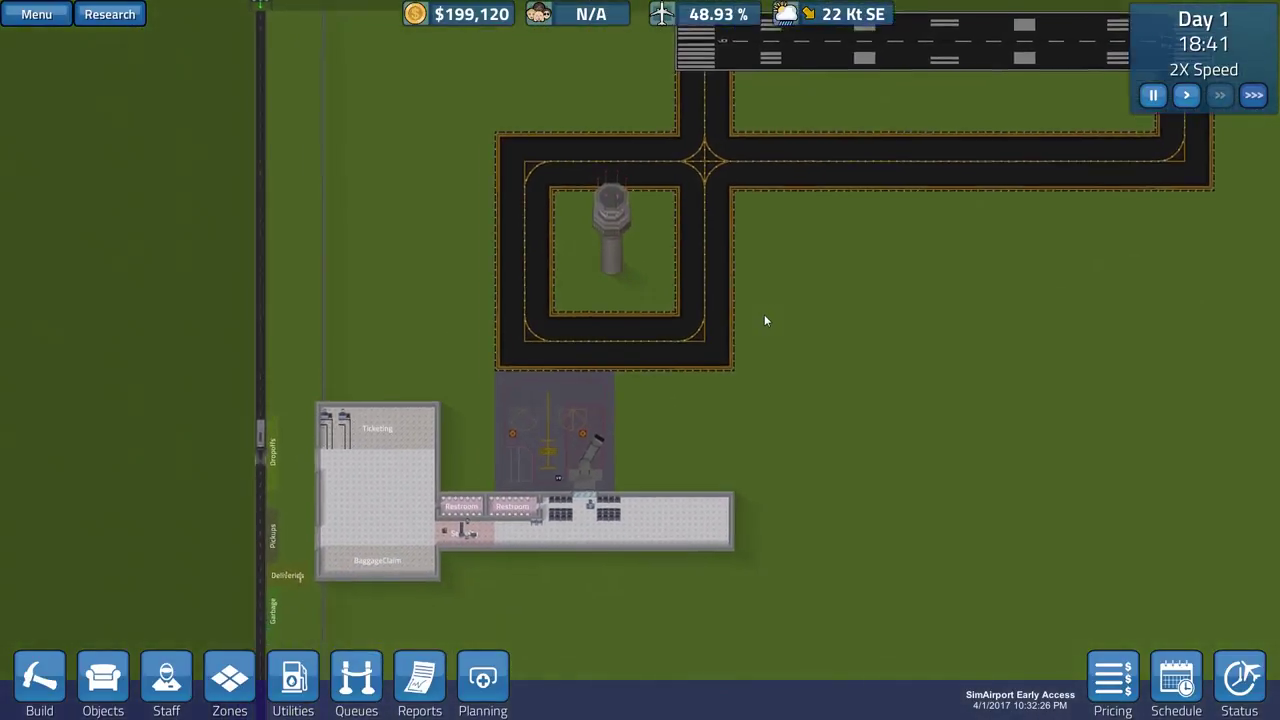
pyautogui.scroll(3, 764, 320)
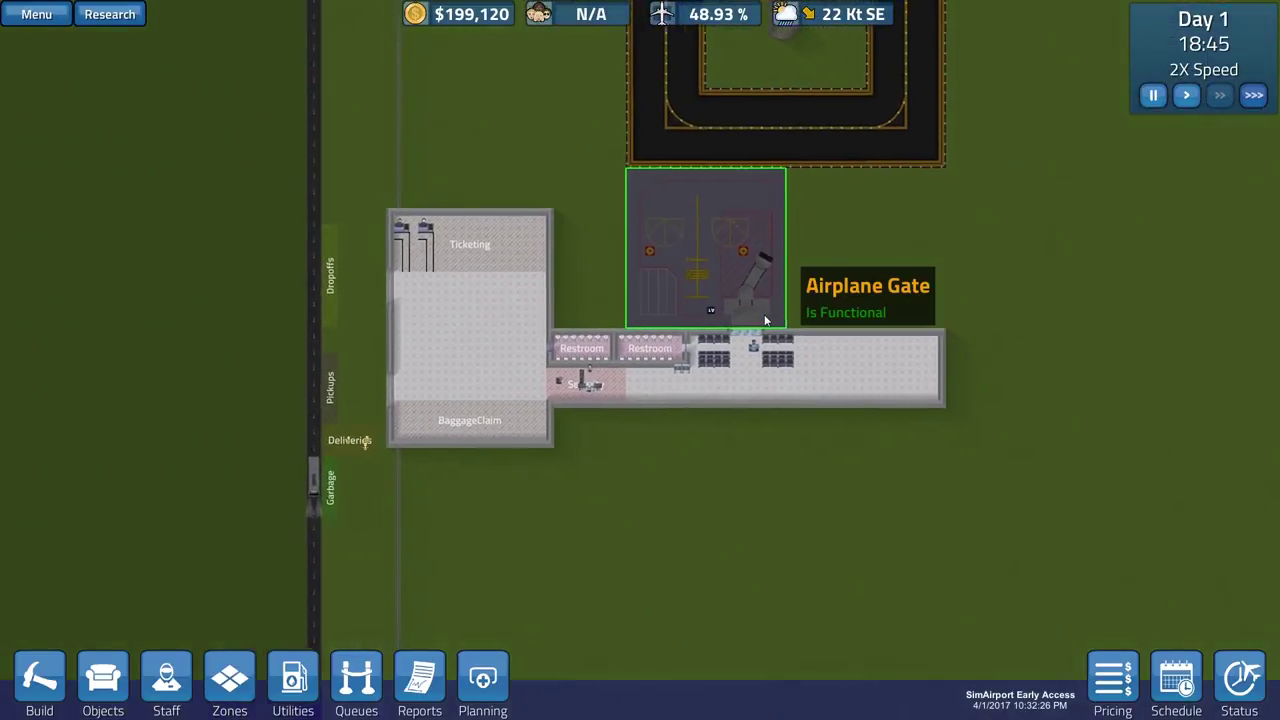
pyautogui.press('w')
pyautogui.press('a')
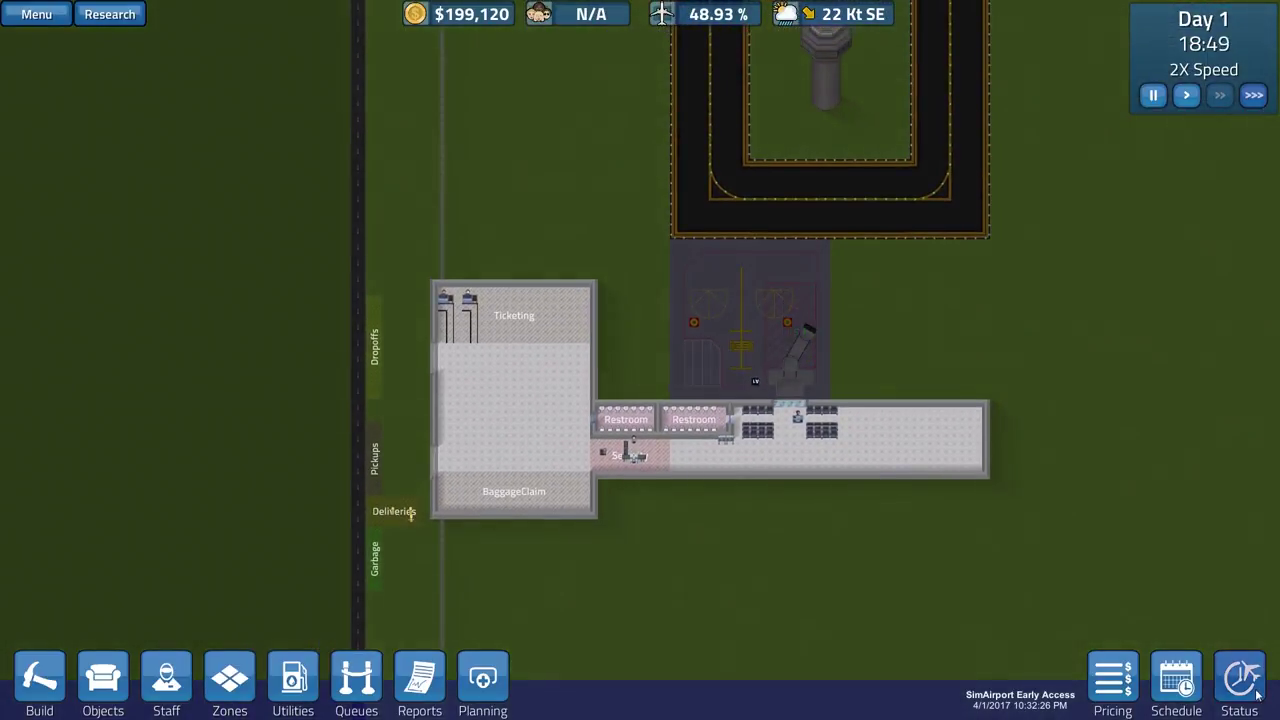
pyautogui.click(1257, 695)
pyautogui.click(1185, 688)
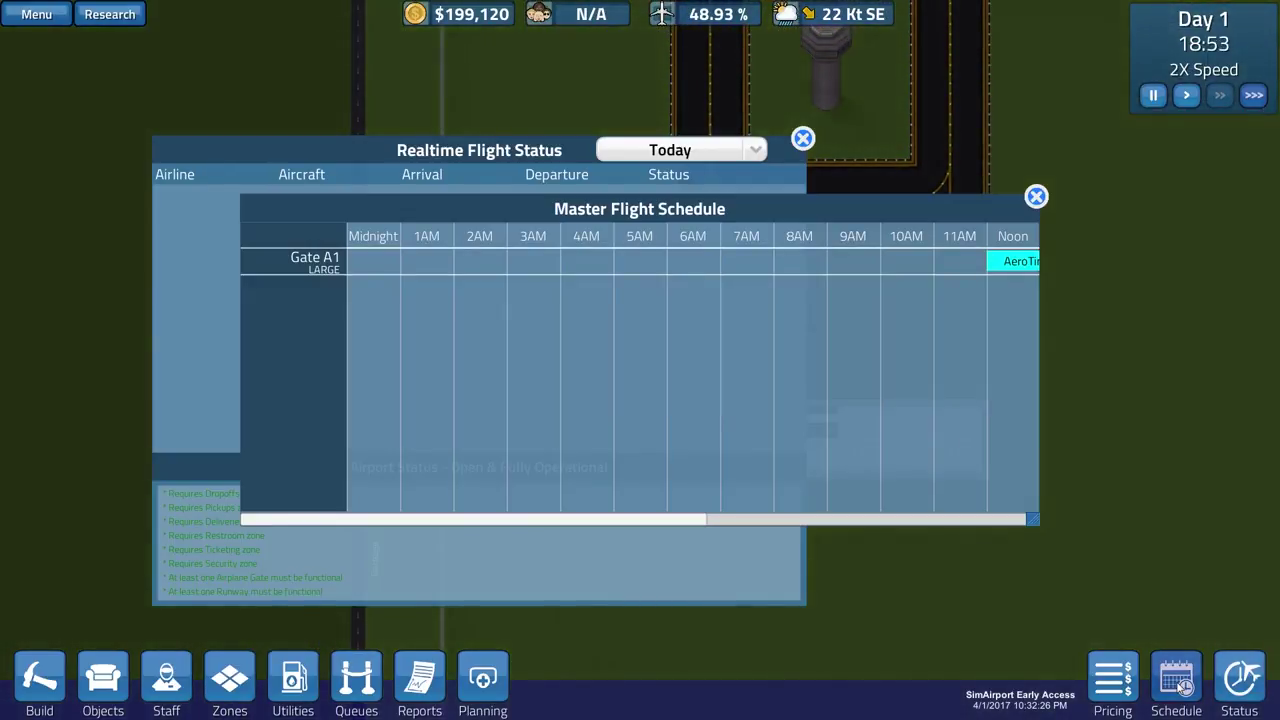
pyautogui.moveTo(1012, 261); pyautogui.dragTo(371, 263)
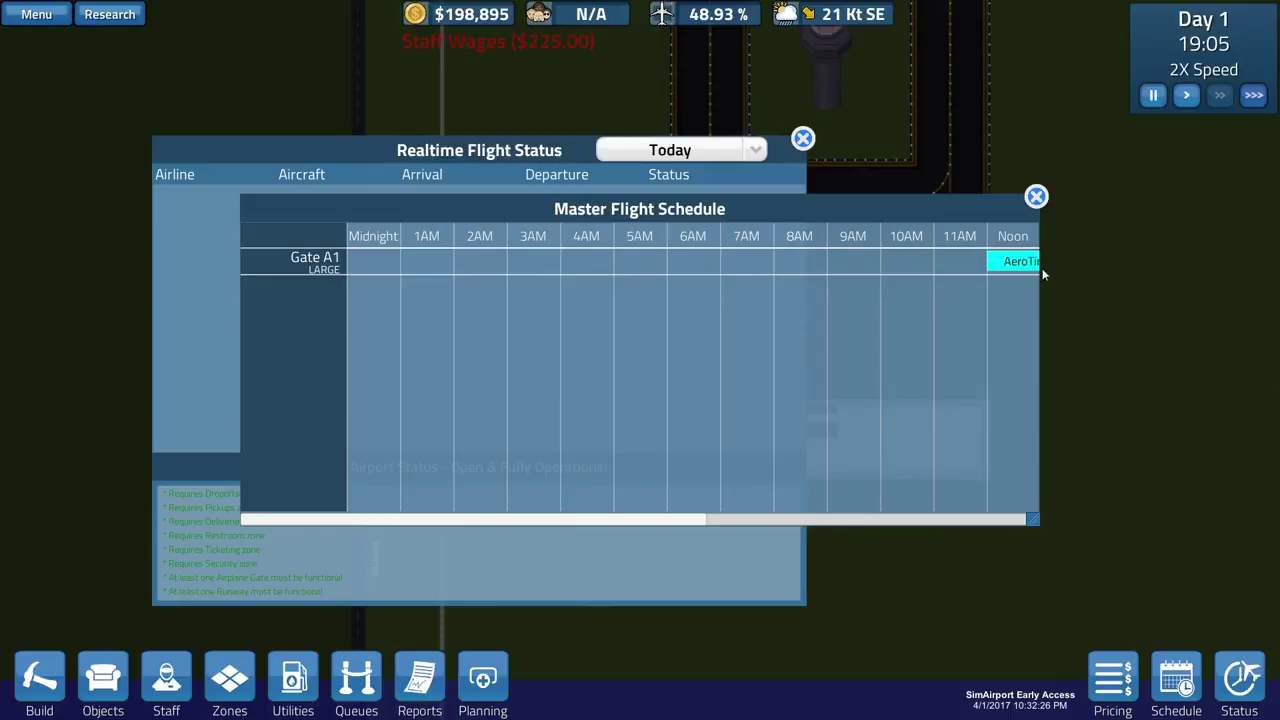
pyautogui.moveTo(686, 519); pyautogui.dragTo(955, 514)
pyautogui.click(713, 151)
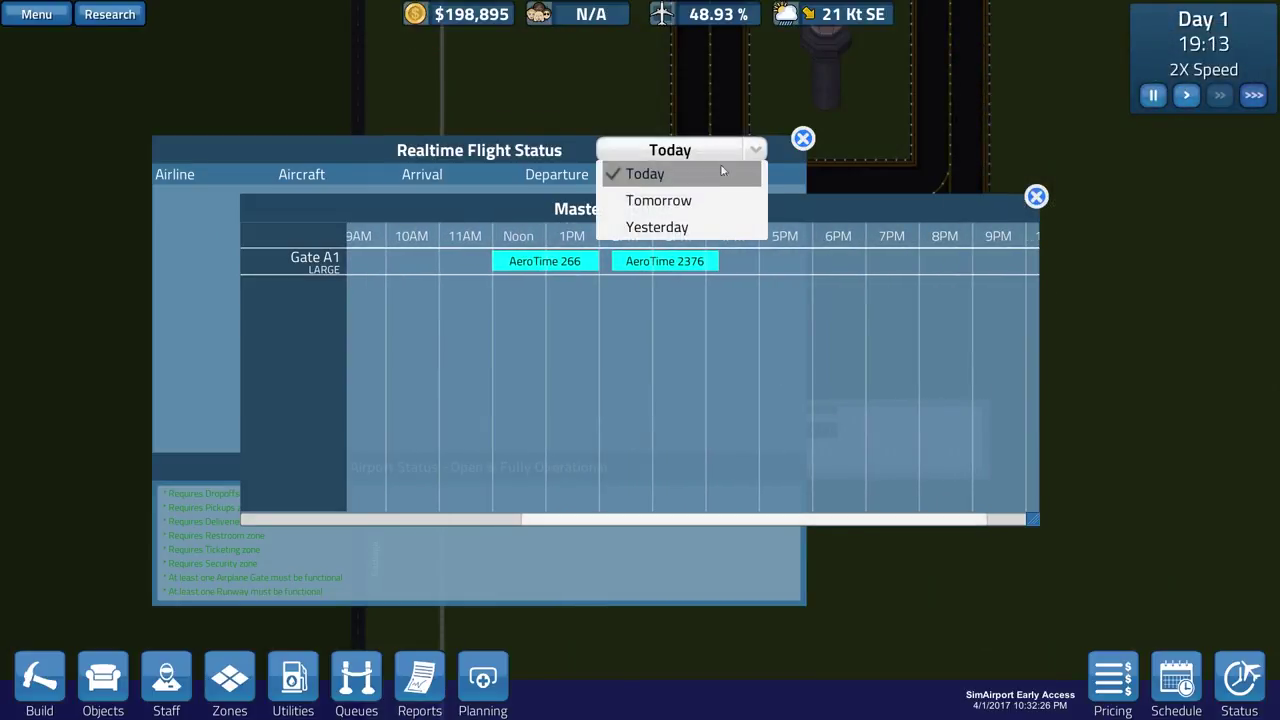
pyautogui.click(1035, 198)
# - Close Flight Status, hire a $5,000 Chief Operations Officer, then browse the floor tiles
pyautogui.click(803, 138)
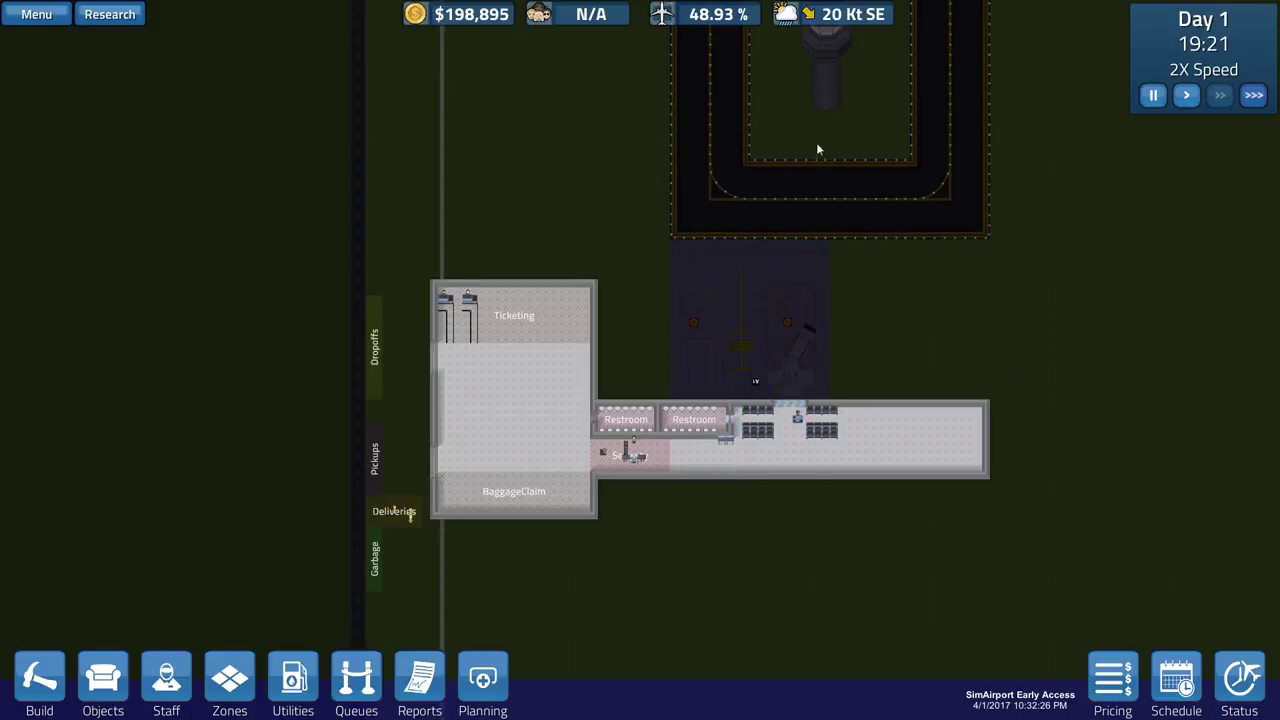
pyautogui.scroll(2, 816, 378)
pyautogui.scroll(2, 816, 378)
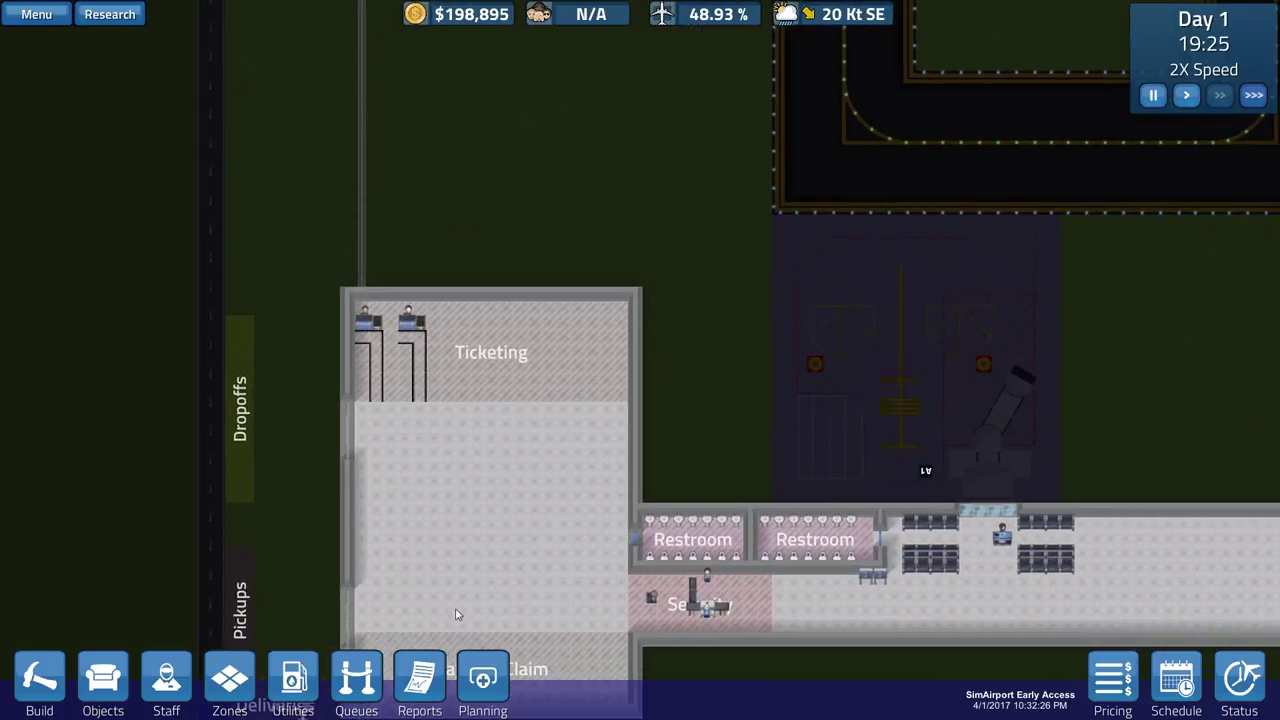
pyautogui.click(168, 682)
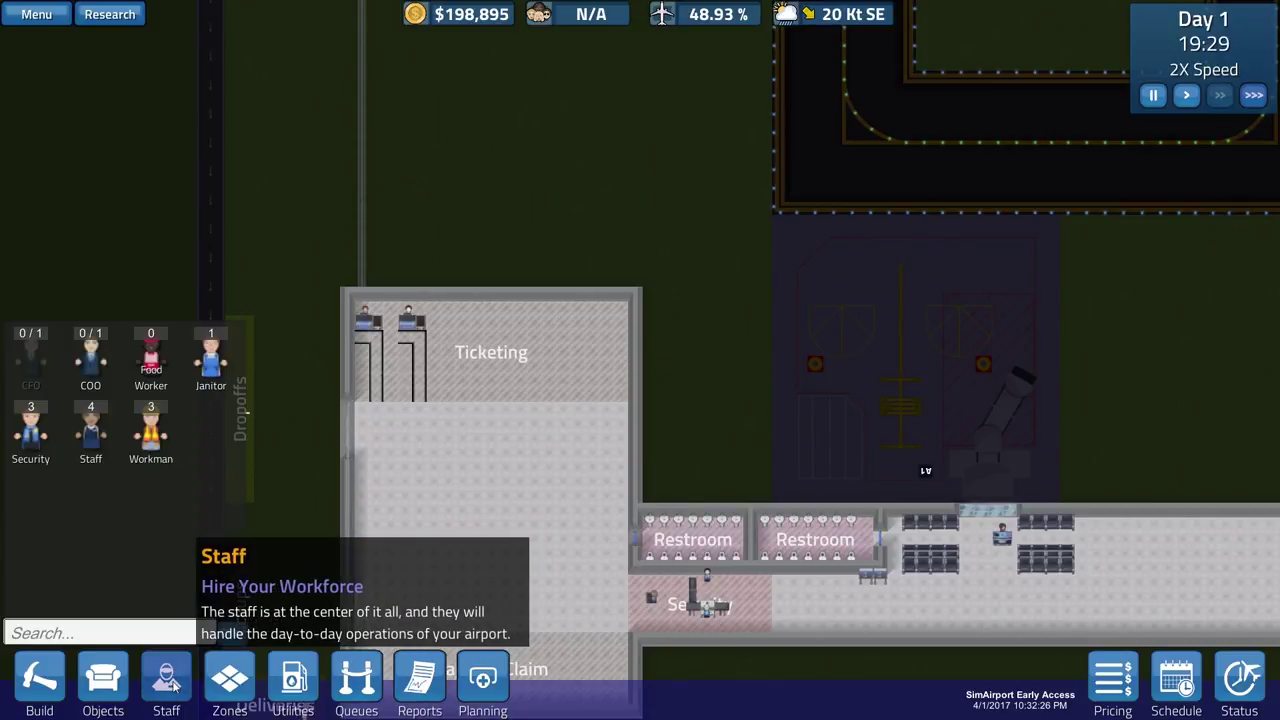
pyautogui.click(90, 352)
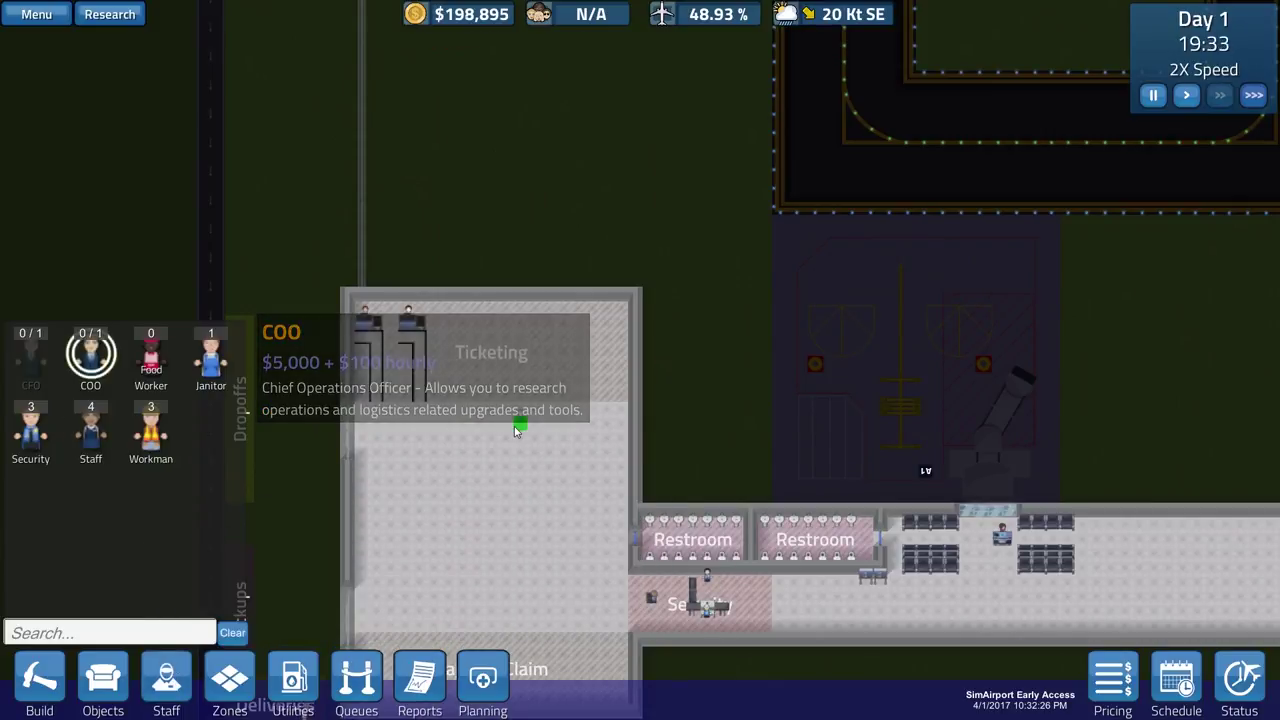
pyautogui.click(100, 682)
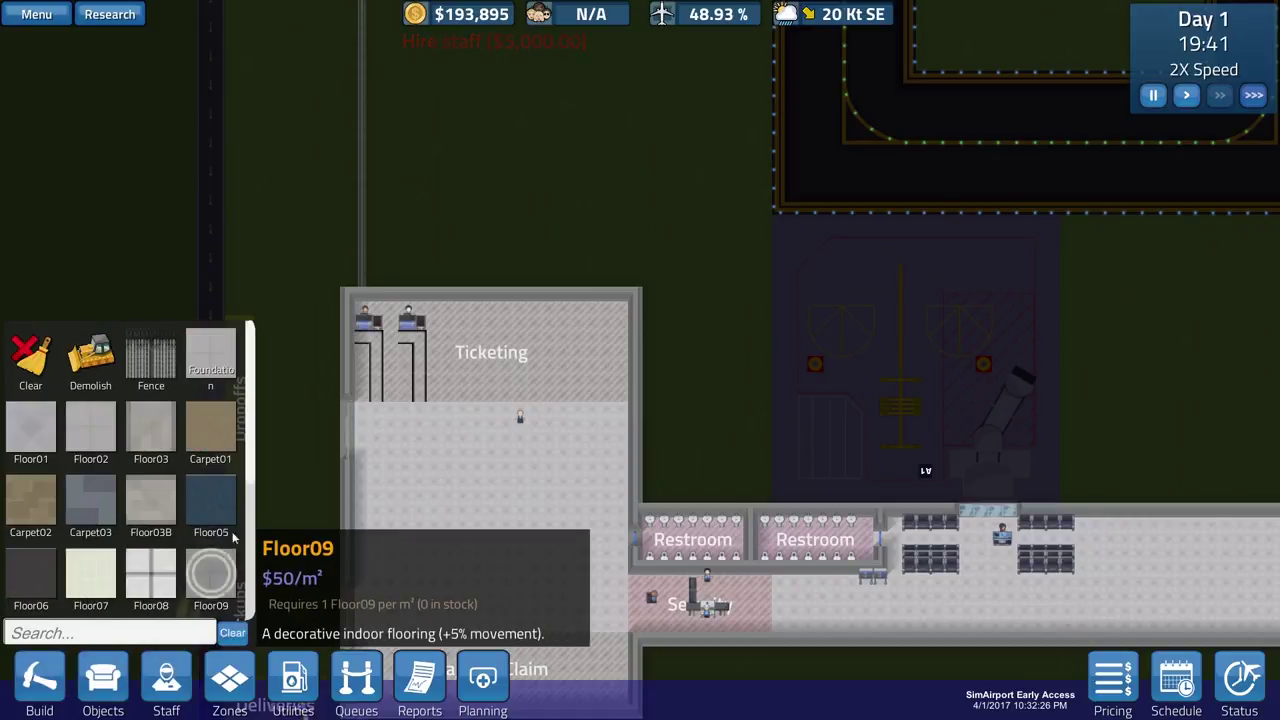
pyautogui.scroll(-1, 211, 450)
pyautogui.scroll(-1, 211, 470)
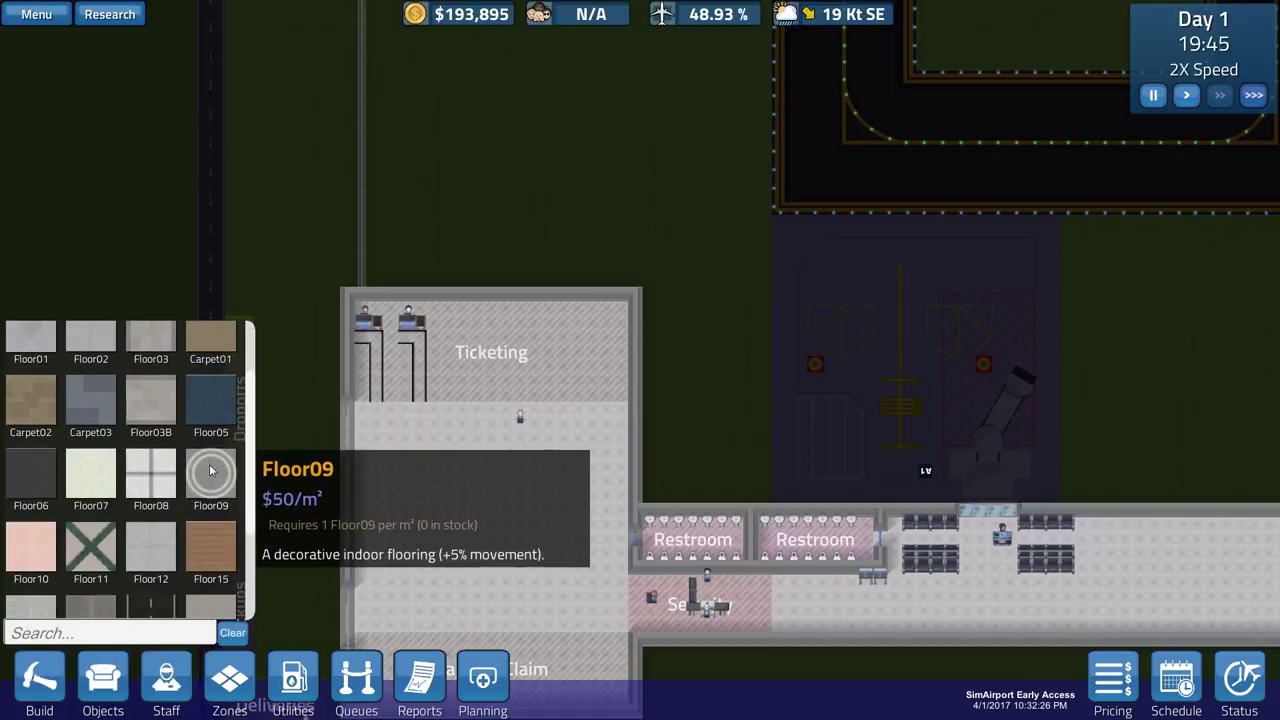
pyautogui.scroll(-1, 211, 470)
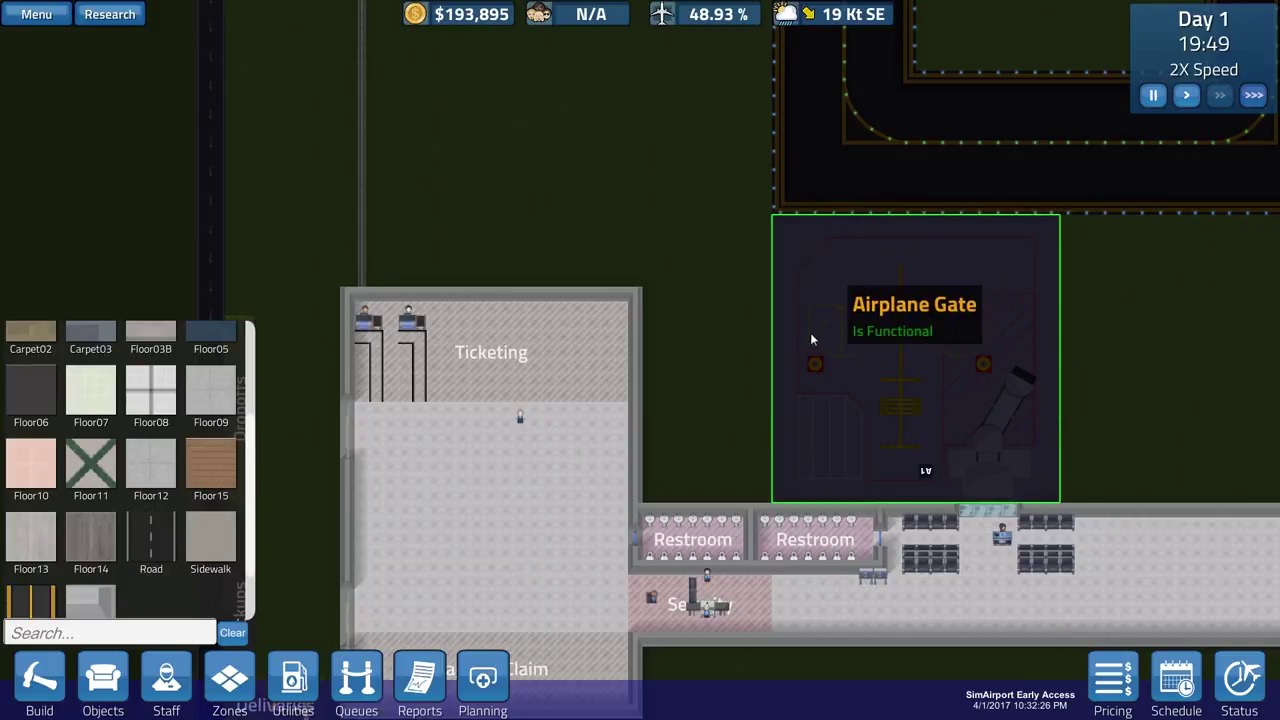
pyautogui.press('w')
pyautogui.press('d')
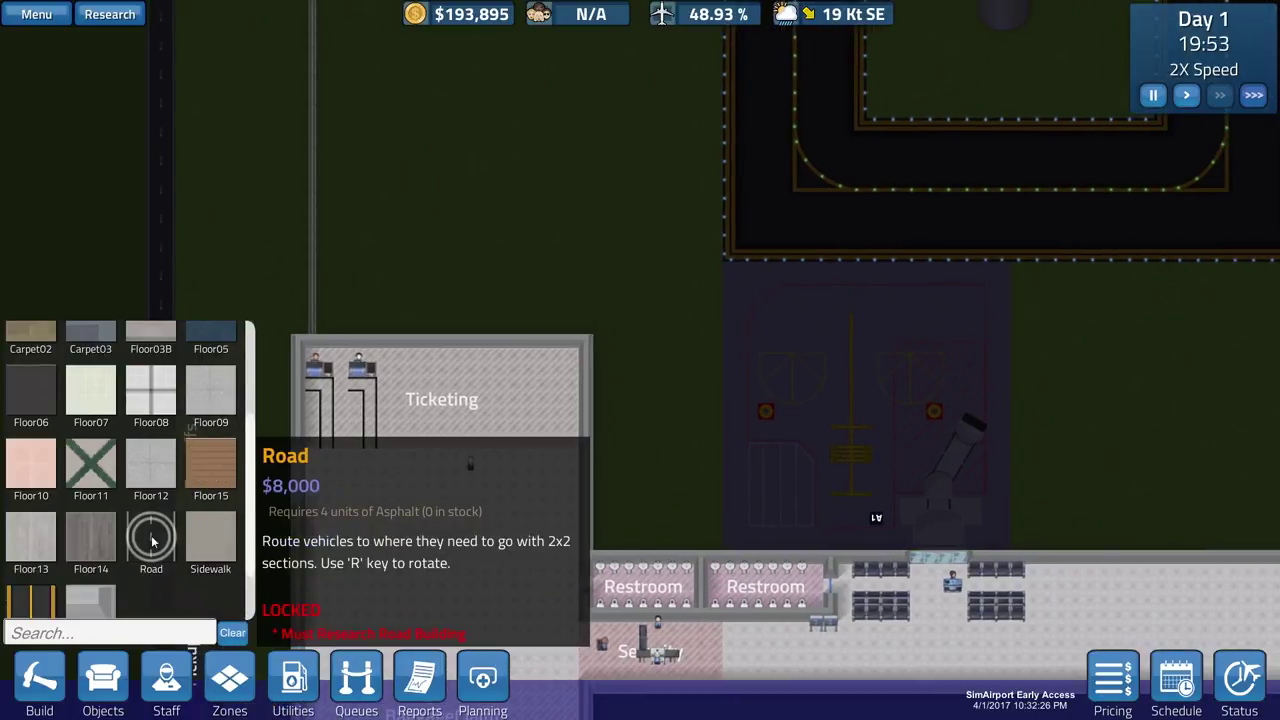
pyautogui.click(110, 14)
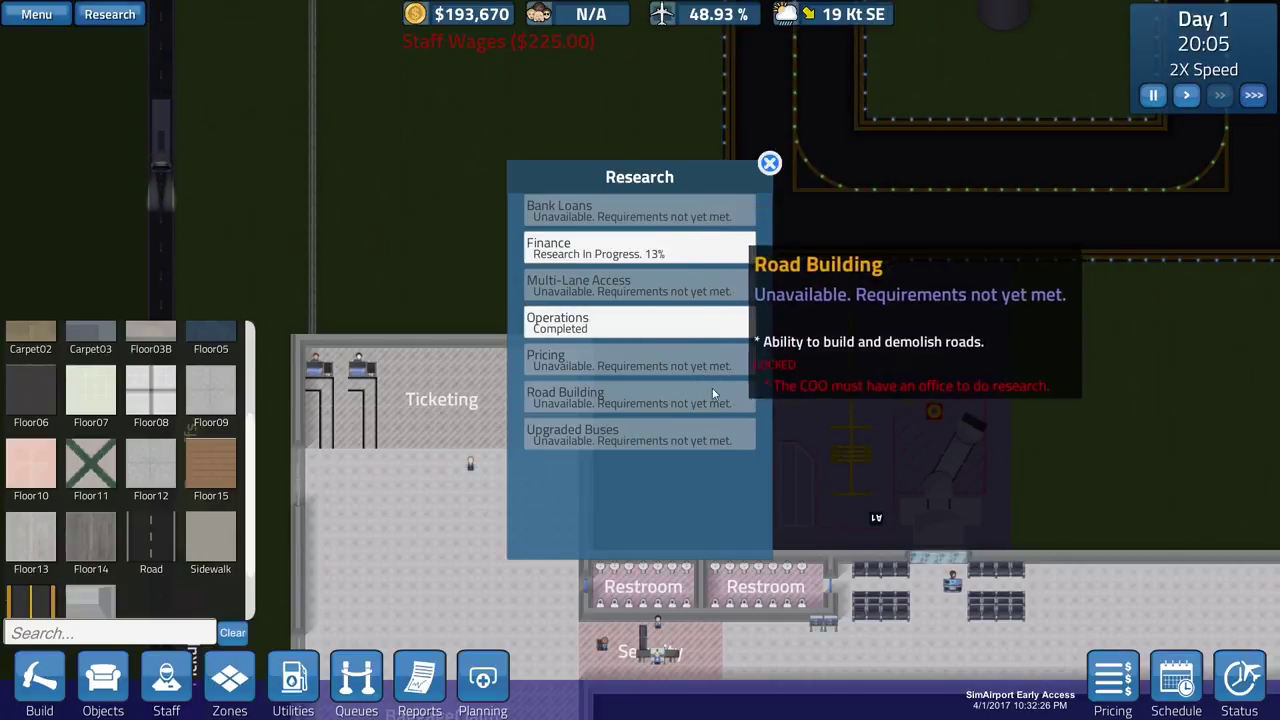
pyautogui.press('s')
pyautogui.press('d')
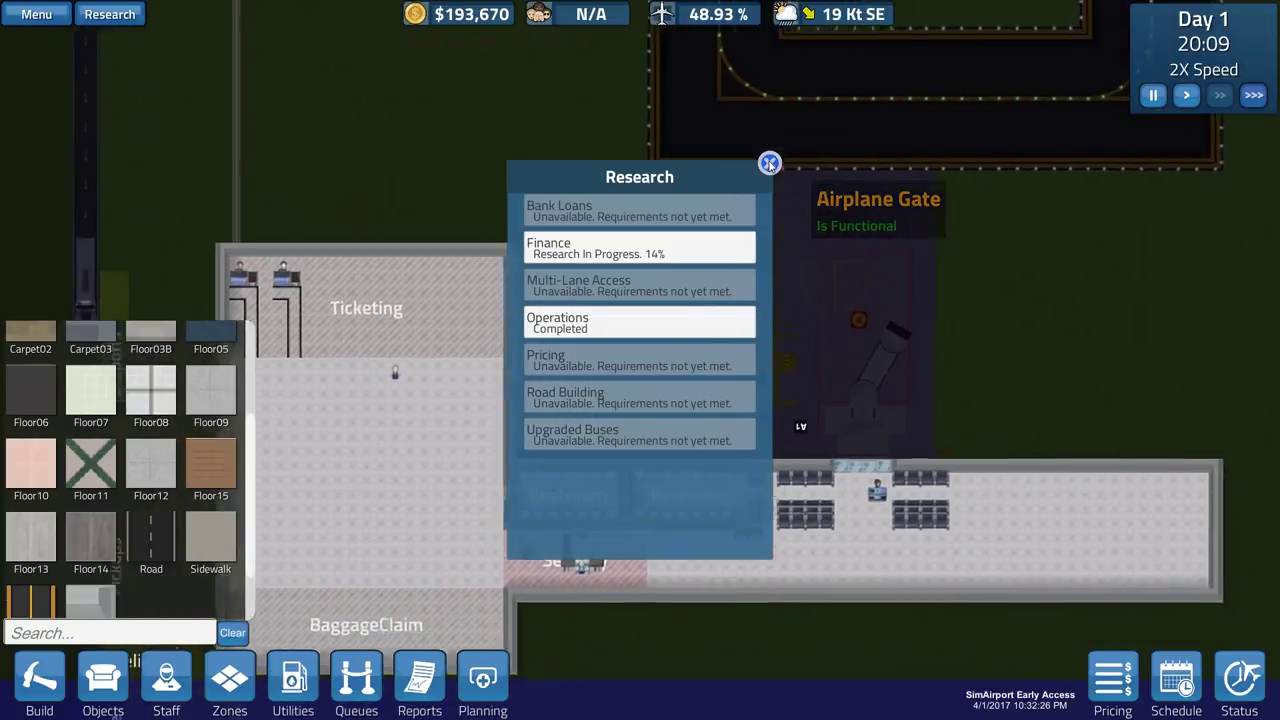
pyautogui.click(769, 163)
pyautogui.press('d')
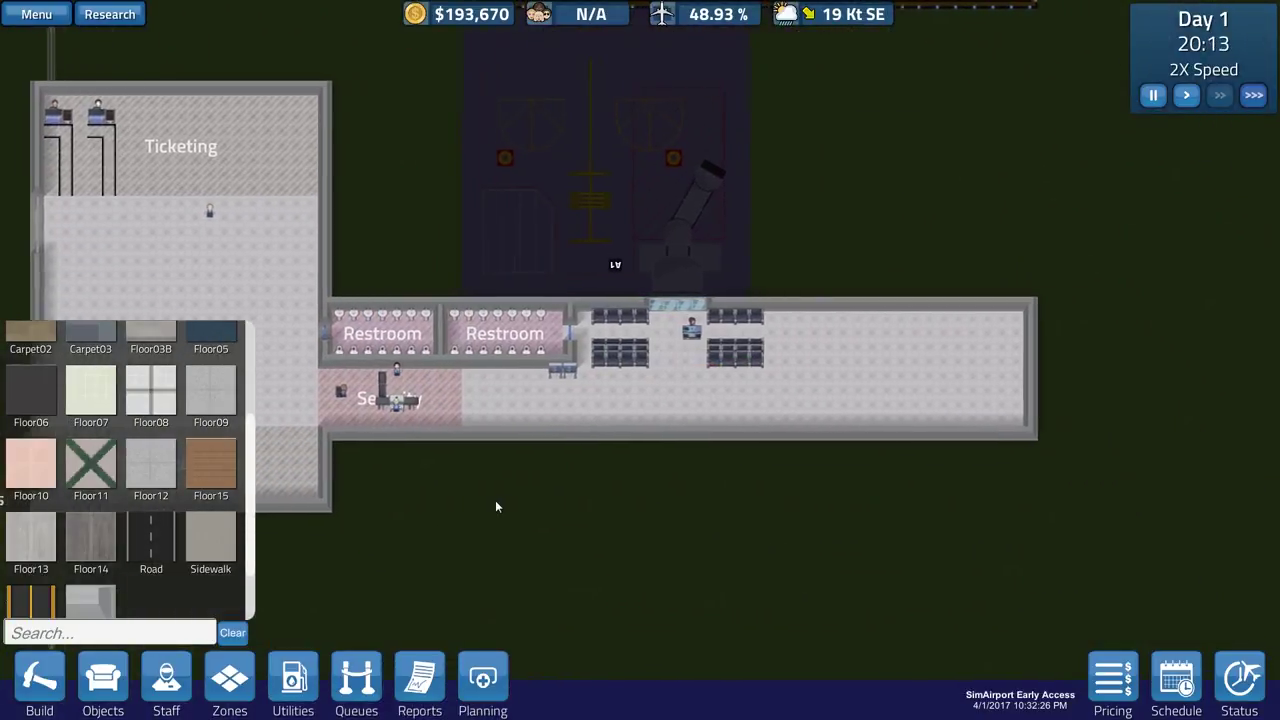
pyautogui.press('s')
# - Choose the Office zone type and pan to the open ground below BaggageClaim
pyautogui.click(103, 680)
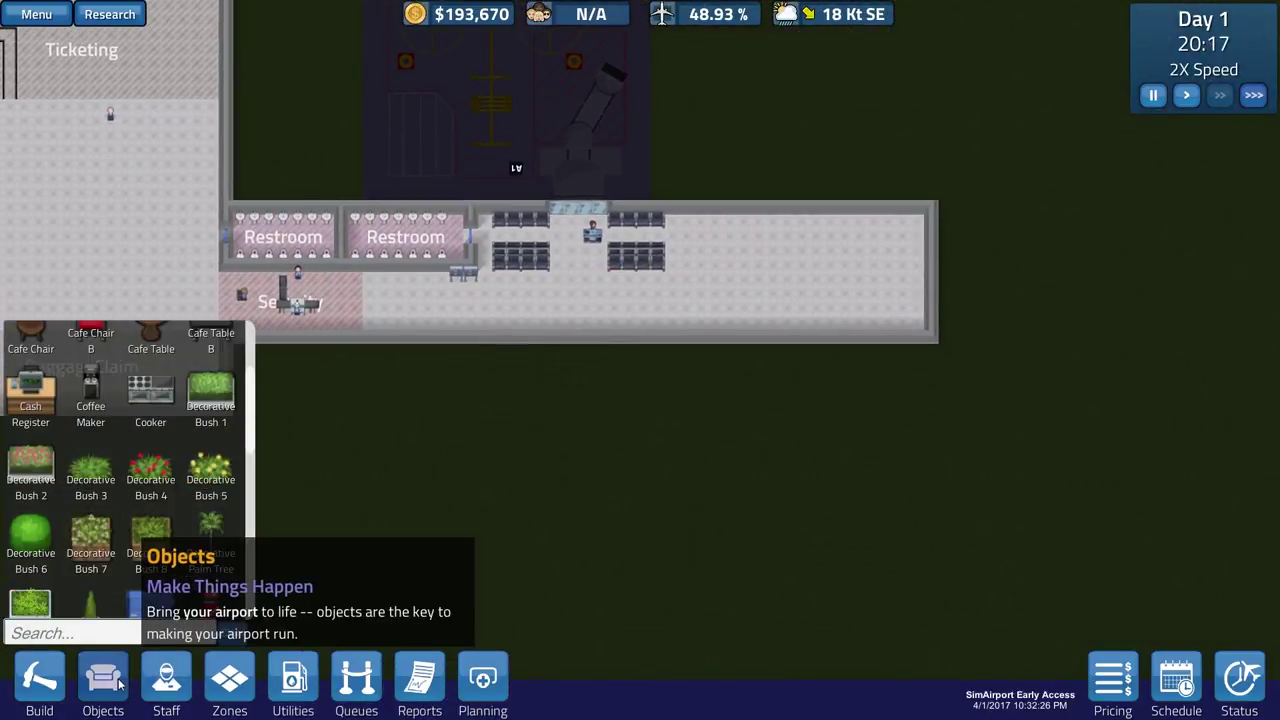
pyautogui.click(229, 683)
pyautogui.click(211, 425)
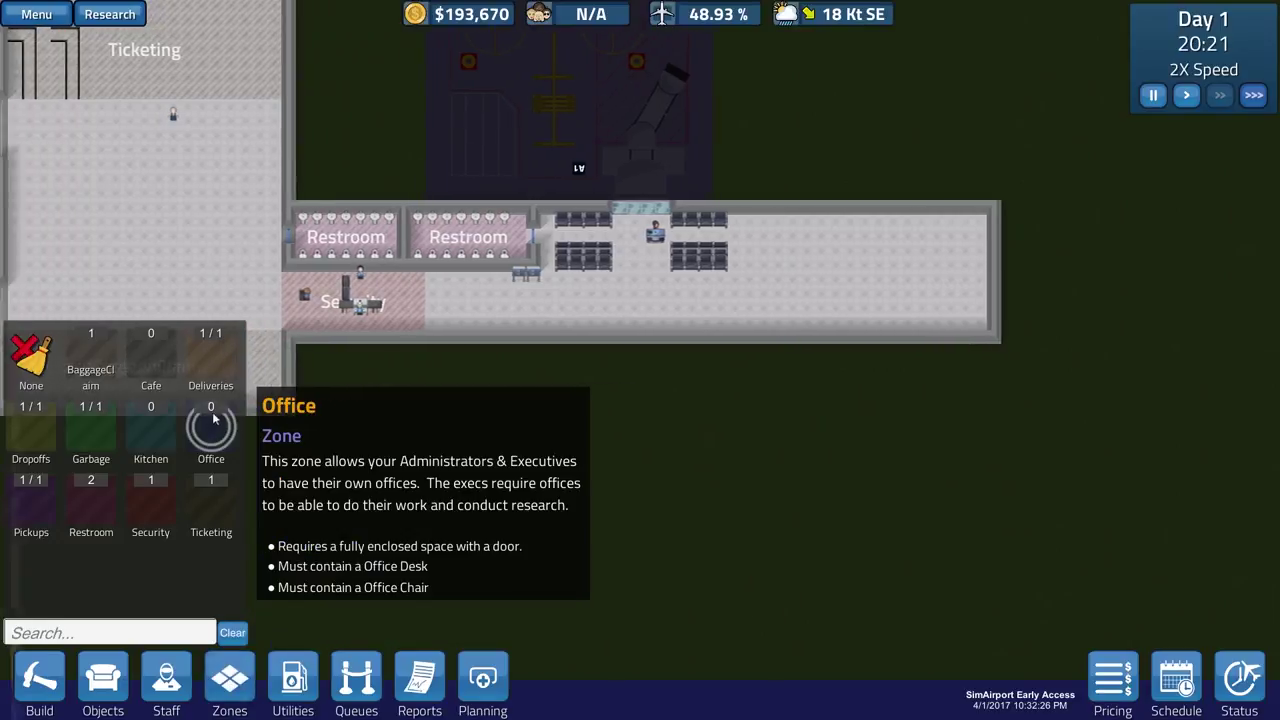
pyautogui.scroll(2, 457, 366)
pyautogui.scroll(2, 589, 343)
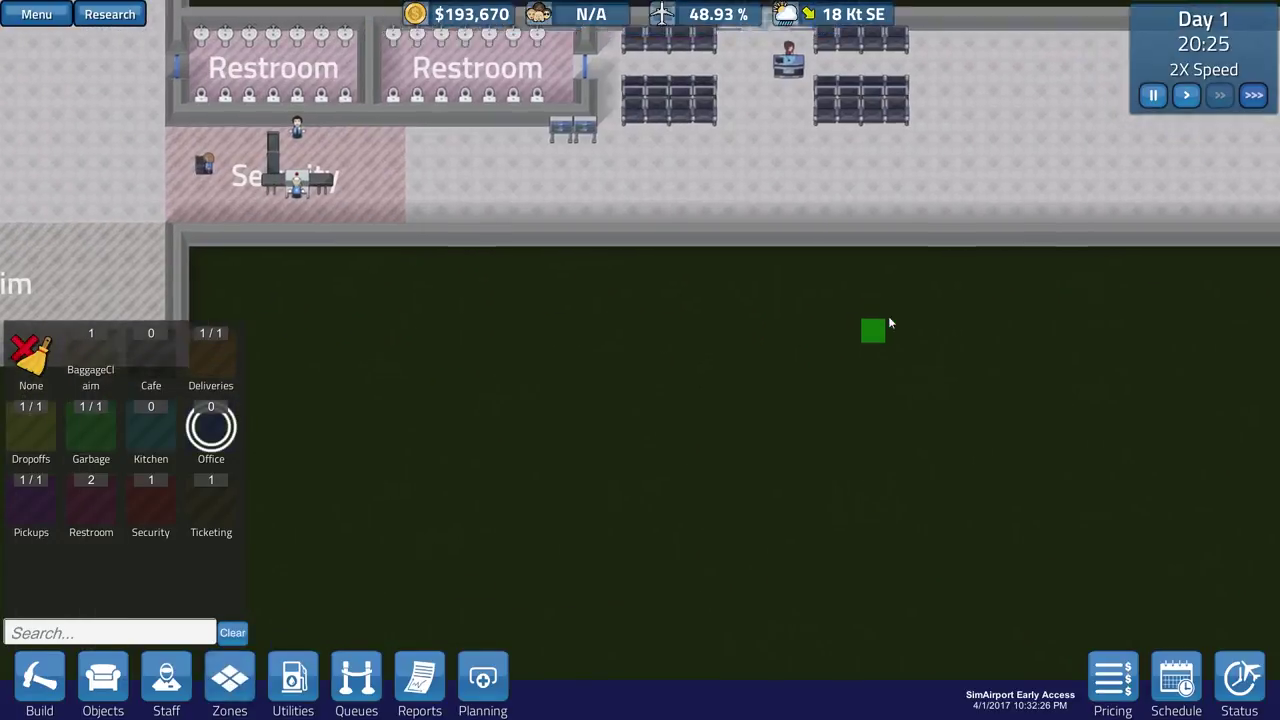
pyautogui.scroll(-2, 886, 320)
pyautogui.press('a')
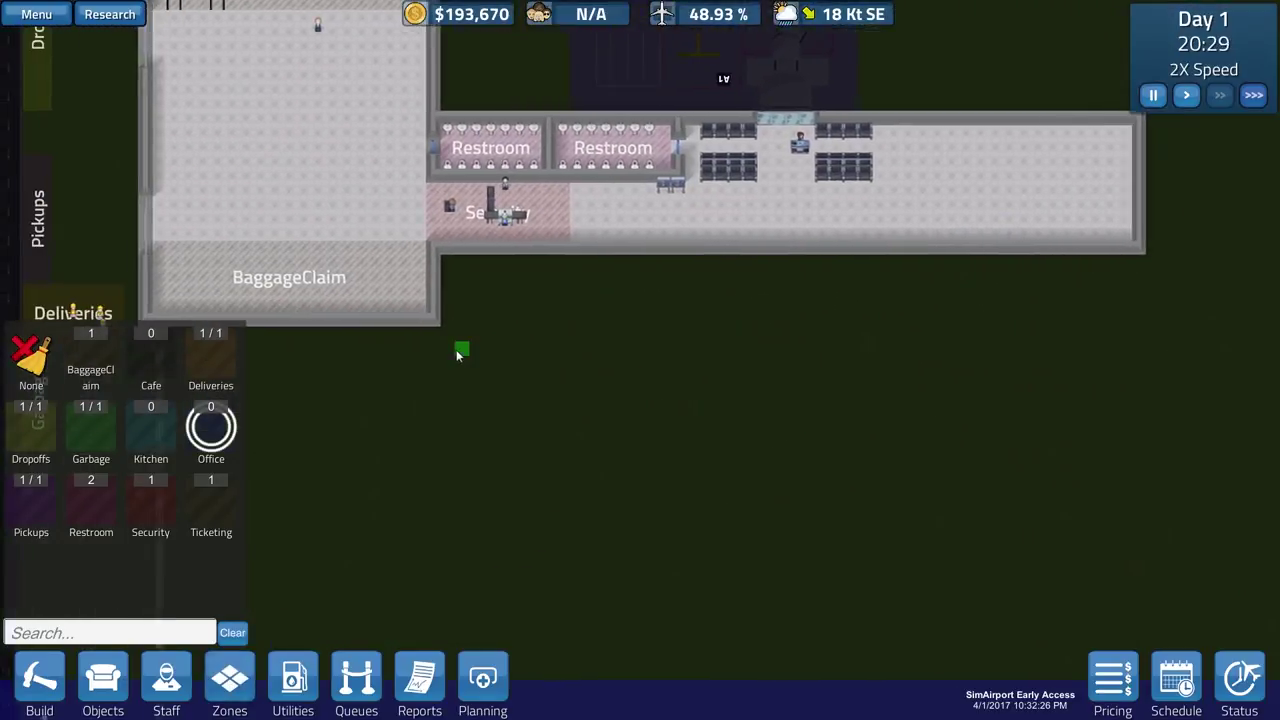
pyautogui.press('s')
pyautogui.press('a')
pyautogui.press('s')
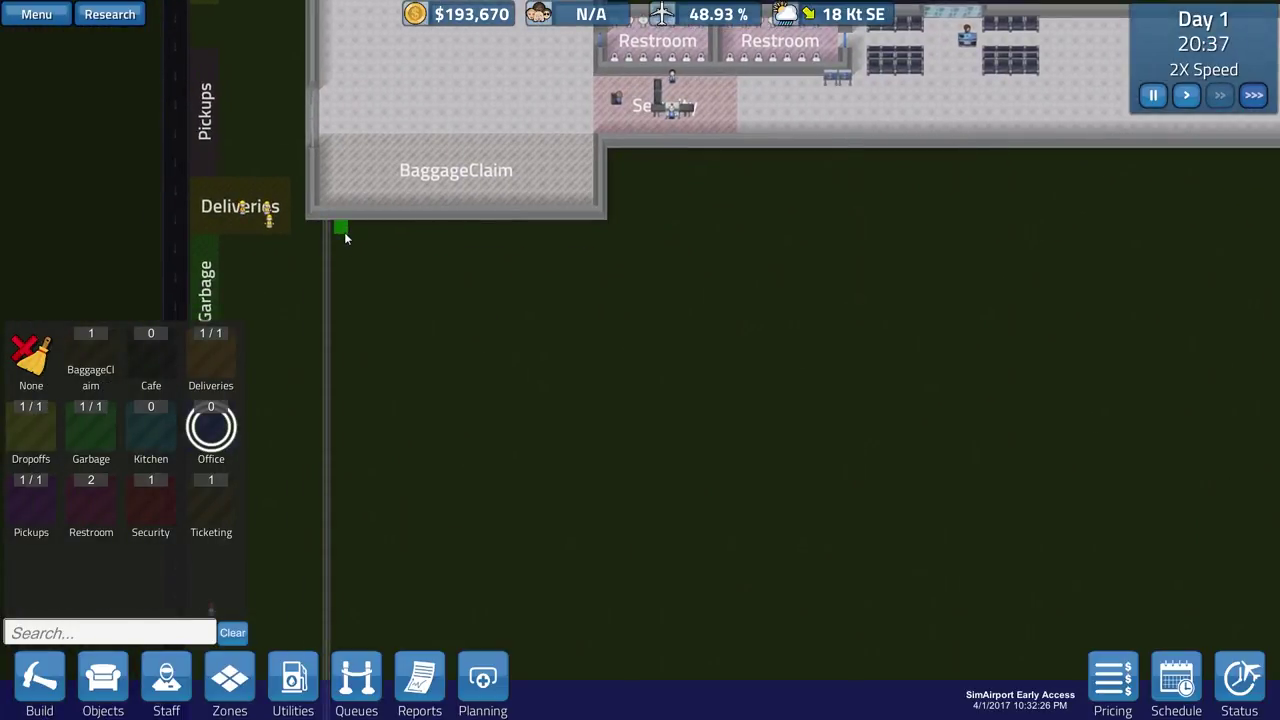
# - Drag out a 12x5 Office zone below BaggageClaim
pyautogui.moveTo(344, 237); pyautogui.dragTo(355, 258)
pyautogui.moveTo(390, 304); pyautogui.dragTo(390, 302)
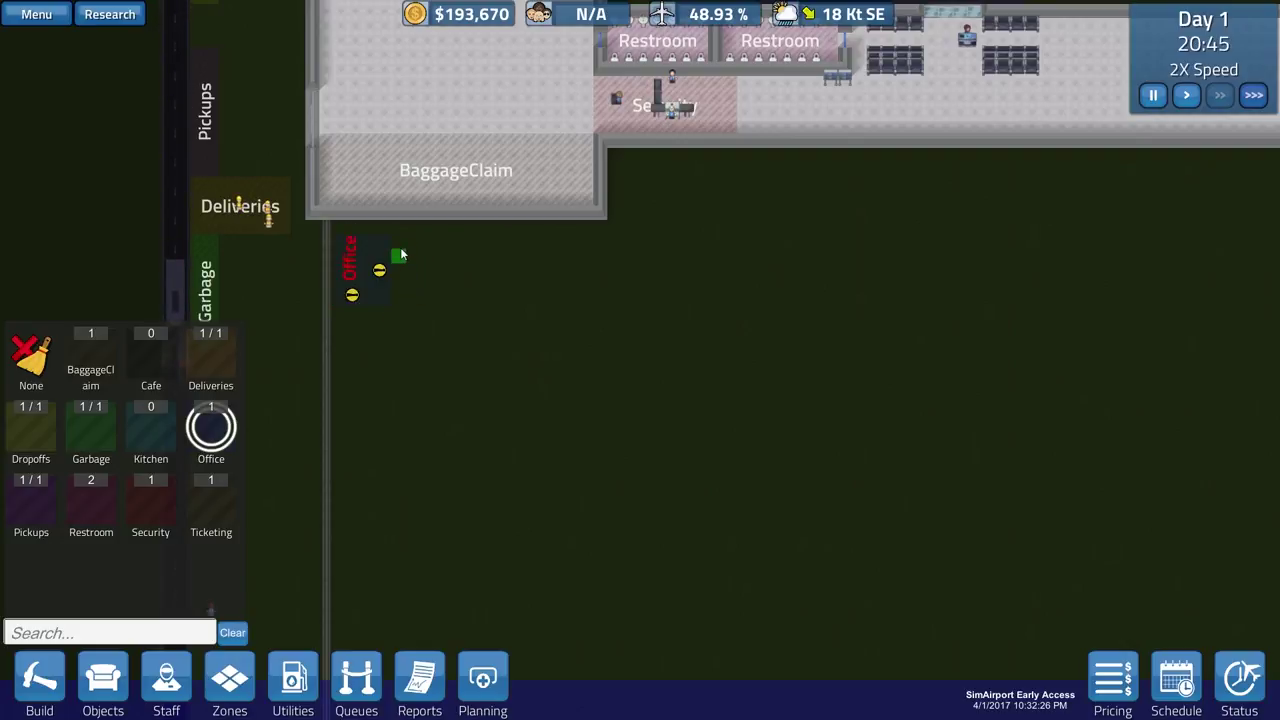
pyautogui.scroll(5, 552, 302)
pyautogui.scroll(-4, 552, 302)
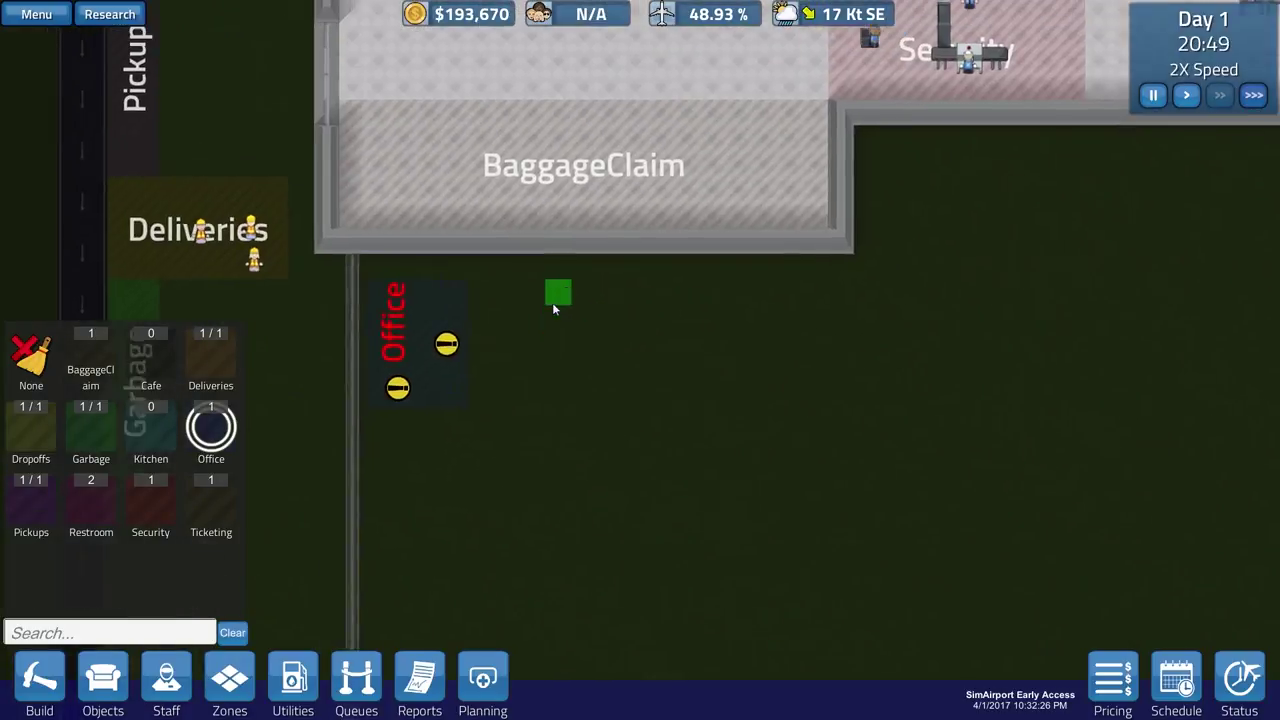
pyautogui.scroll(2, 570, 330)
pyautogui.press('Left')
pyautogui.press('Down')
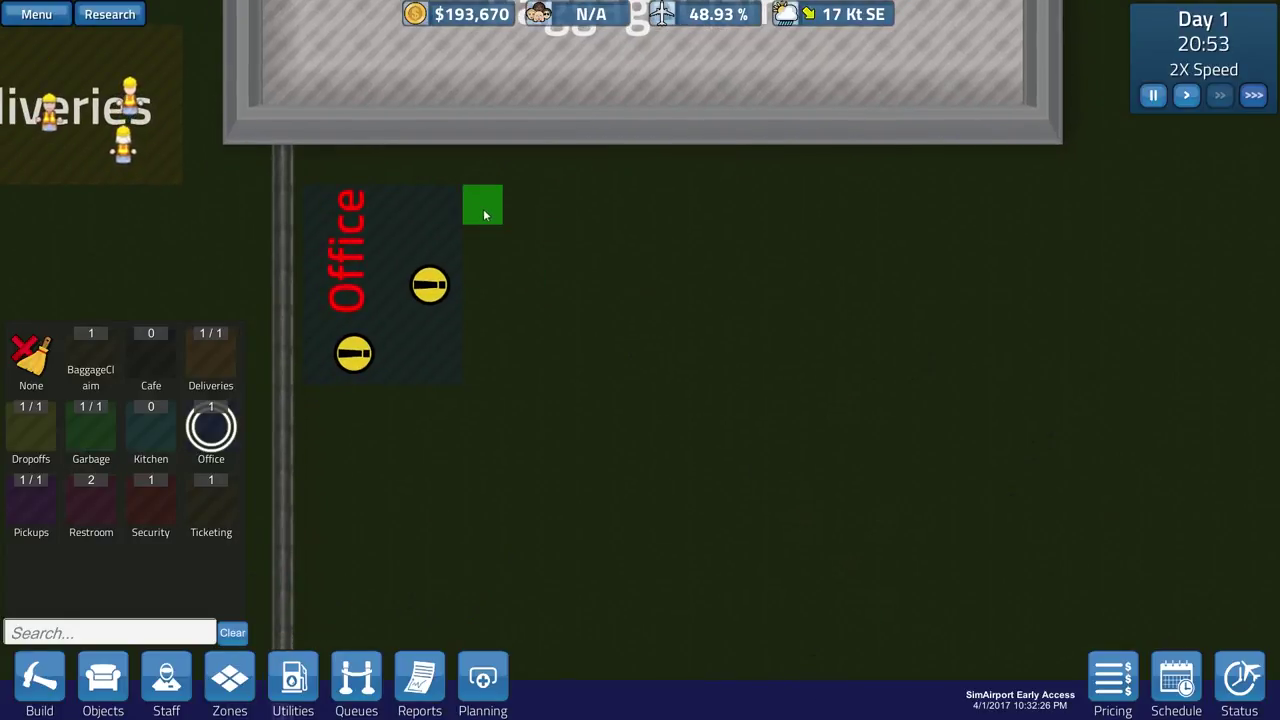
pyautogui.moveTo(579, 369); pyautogui.dragTo(579, 369)
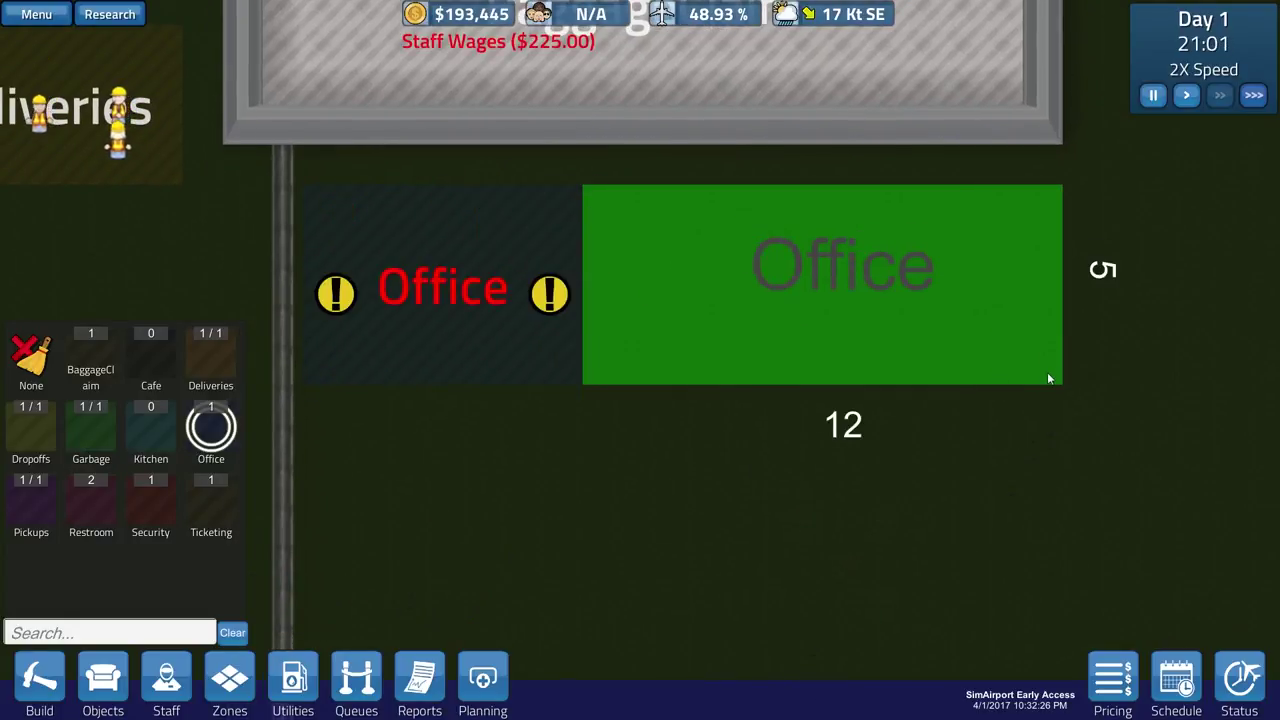
pyautogui.moveTo(637, 297); pyautogui.dragTo(1049, 379)
# - Outline a building foundation over the Office zone
pyautogui.click(40, 678)
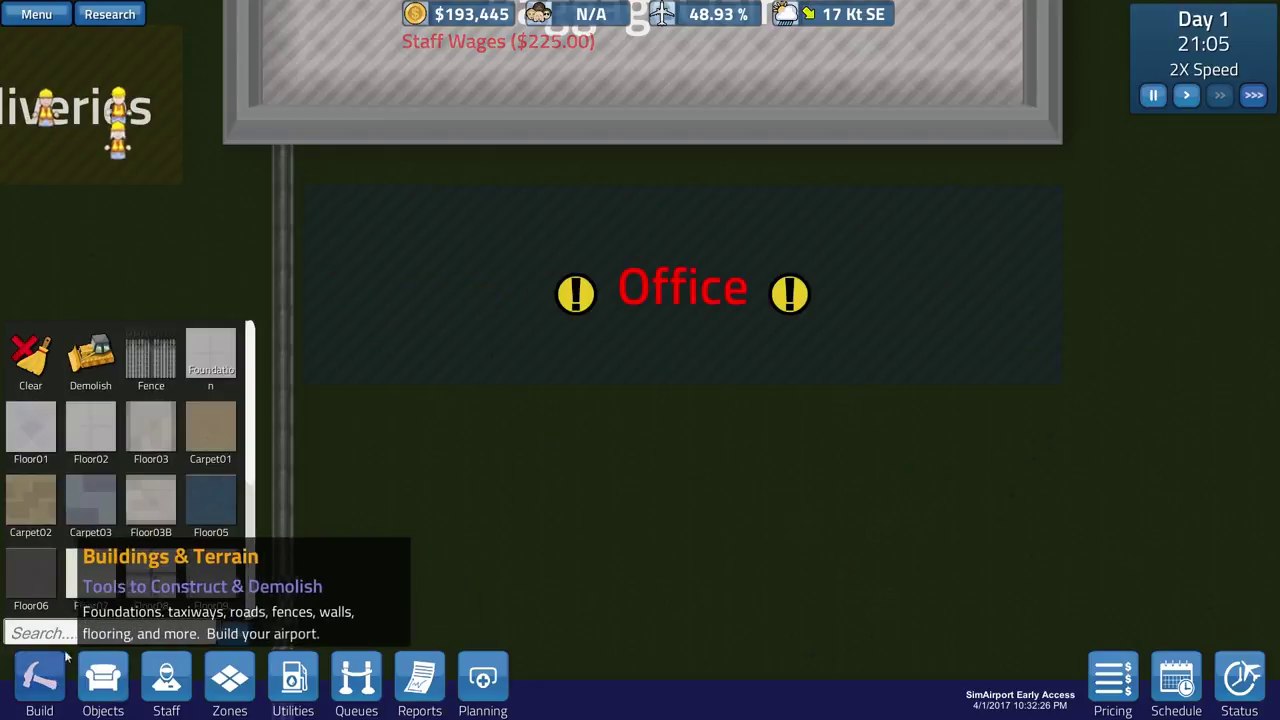
pyautogui.click(210, 355)
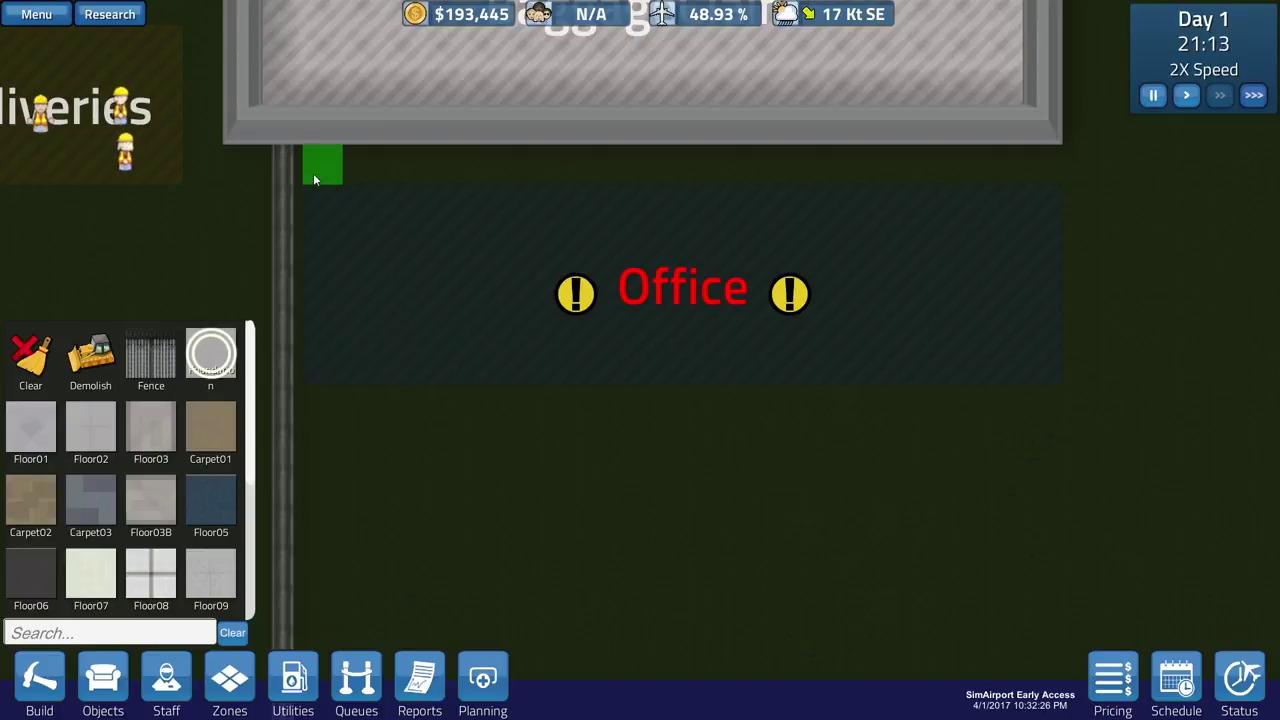
pyautogui.moveTo(313, 173)
pyautogui.mouseDown()
pyautogui.moveTo(969, 368)
pyautogui.moveTo(1057, 374)
pyautogui.mouseUp()
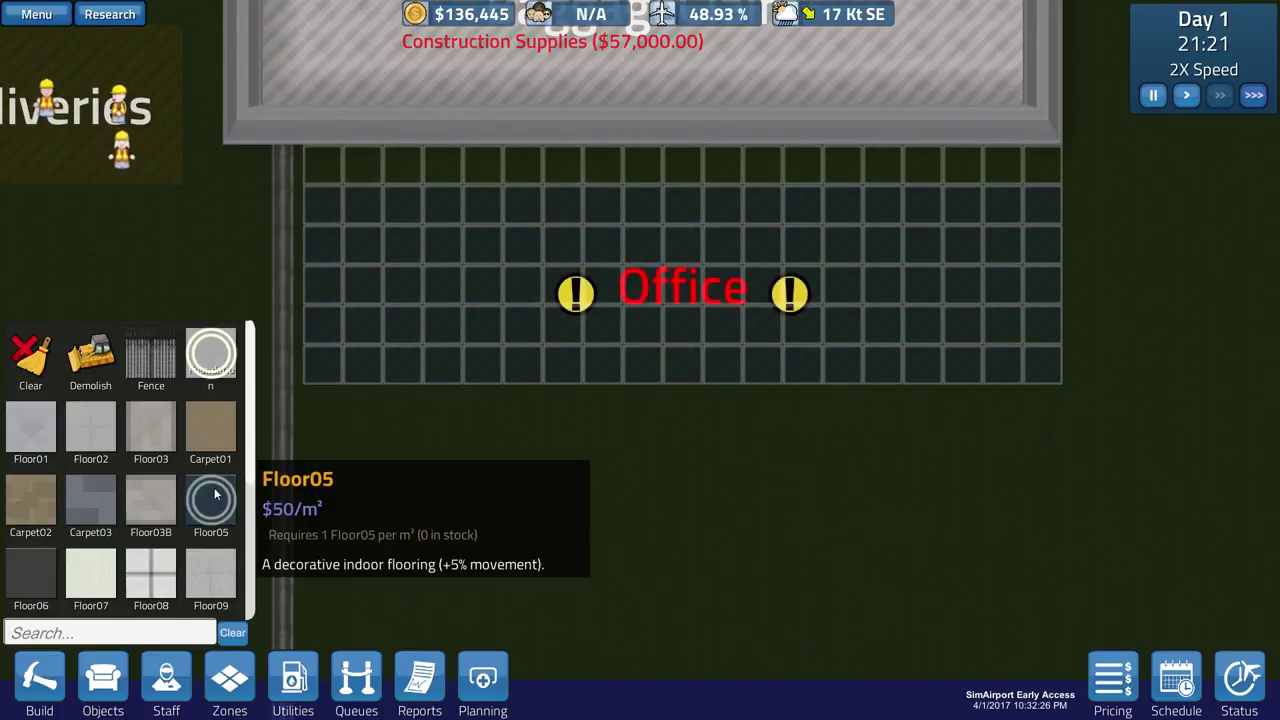
pyautogui.scroll(-1, 214, 492)
pyautogui.scroll(-1, 214, 492)
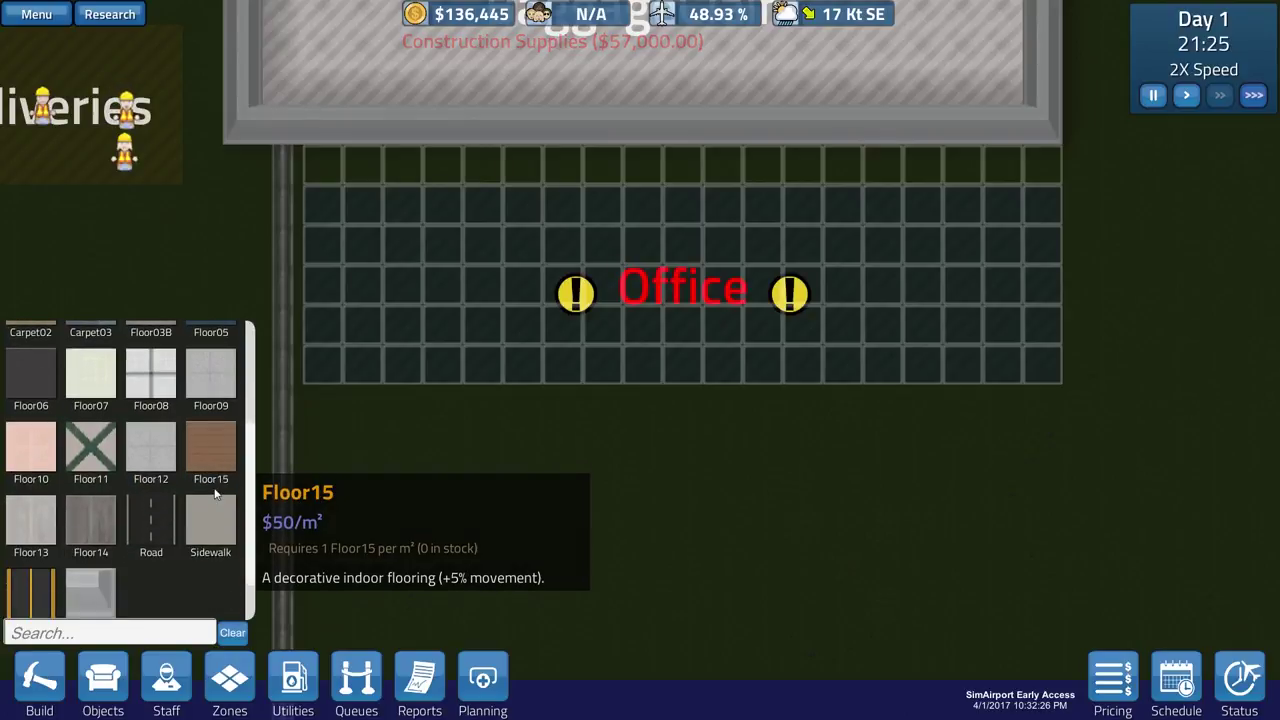
pyautogui.scroll(1, 214, 492)
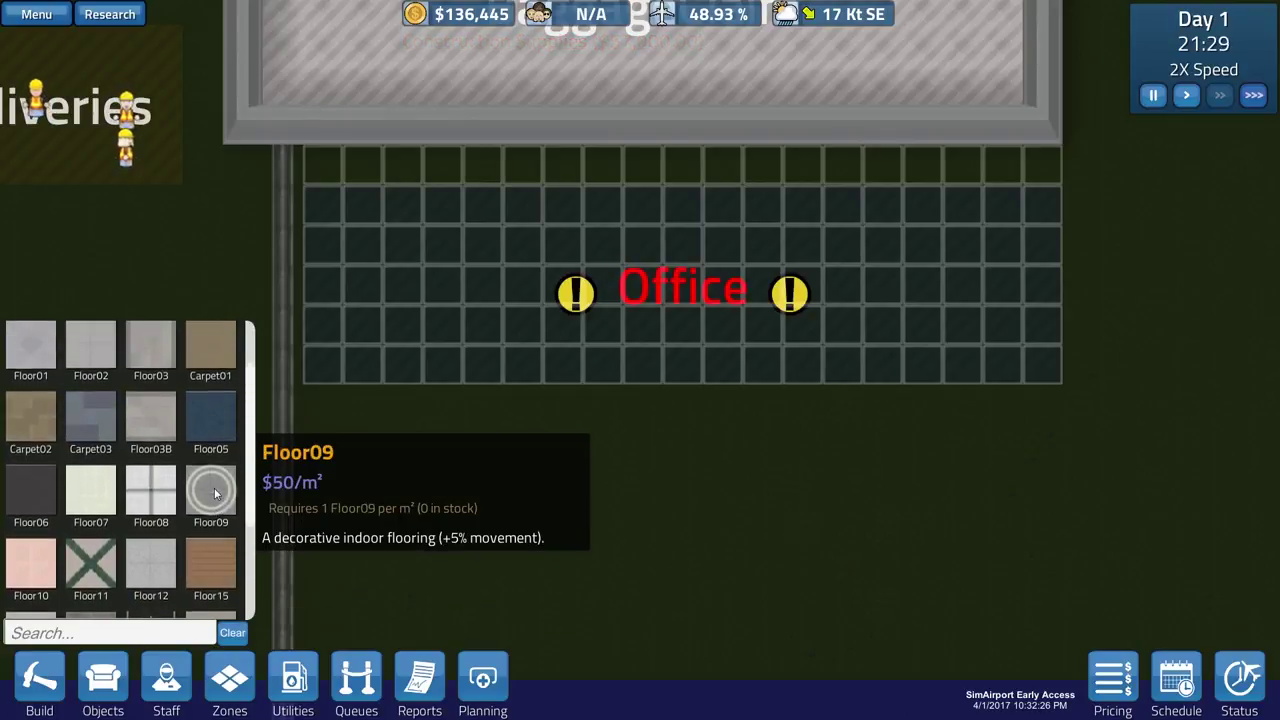
pyautogui.scroll(1, 214, 492)
# - Lay Floor08 across the Office grid, queuing the $57,000 construction
pyautogui.click(162, 507)
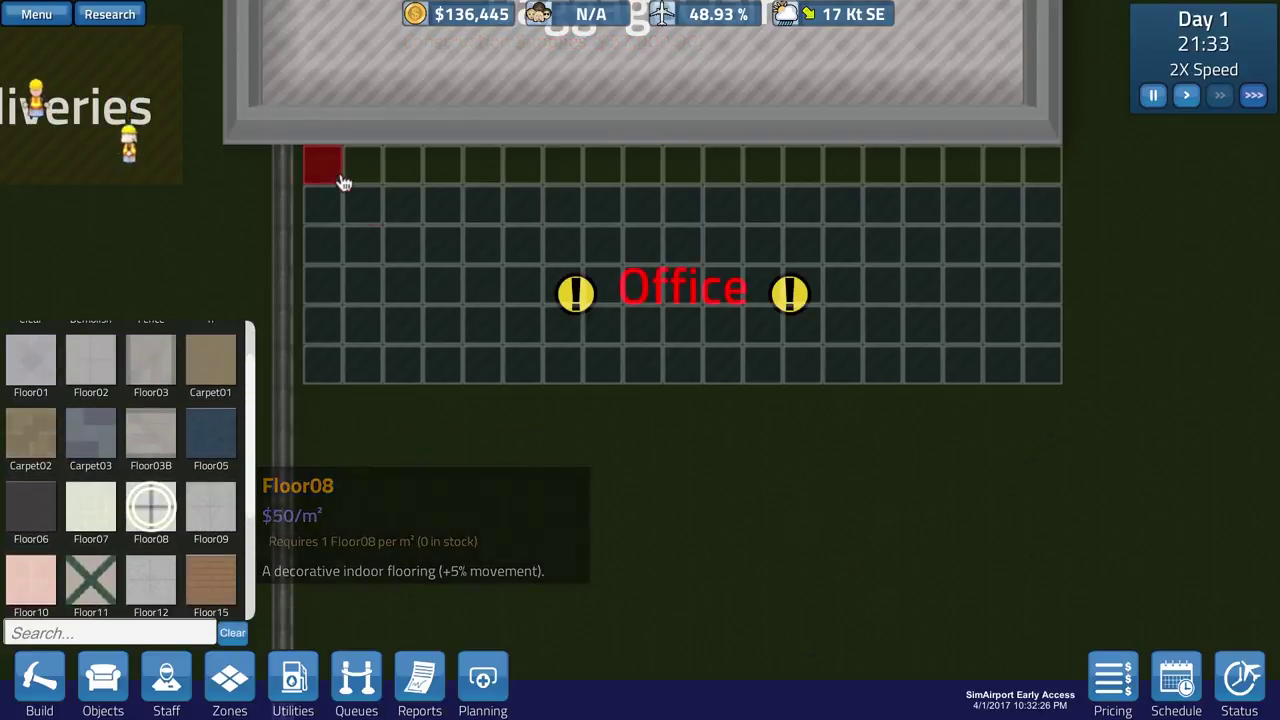
pyautogui.moveTo(330, 165); pyautogui.dragTo(949, 331)
pyautogui.rightClick(949, 331)
pyautogui.press('space')
pyautogui.press('w')
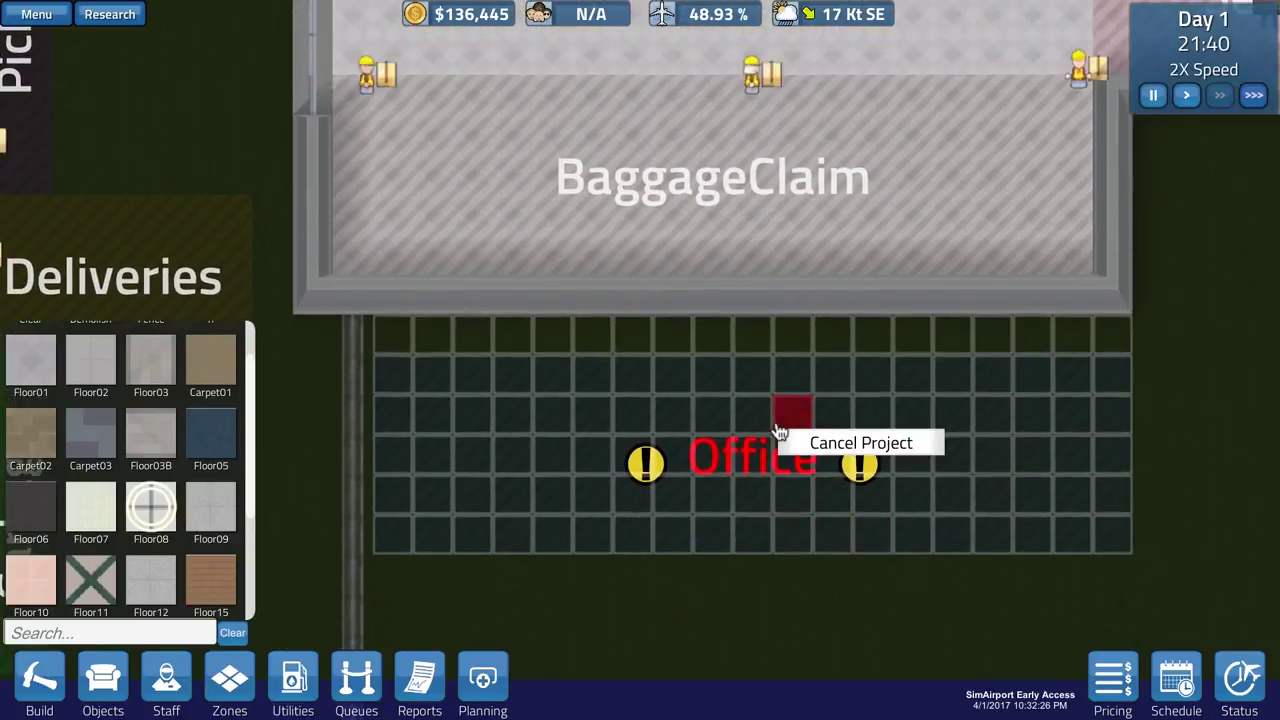
pyautogui.press('d')
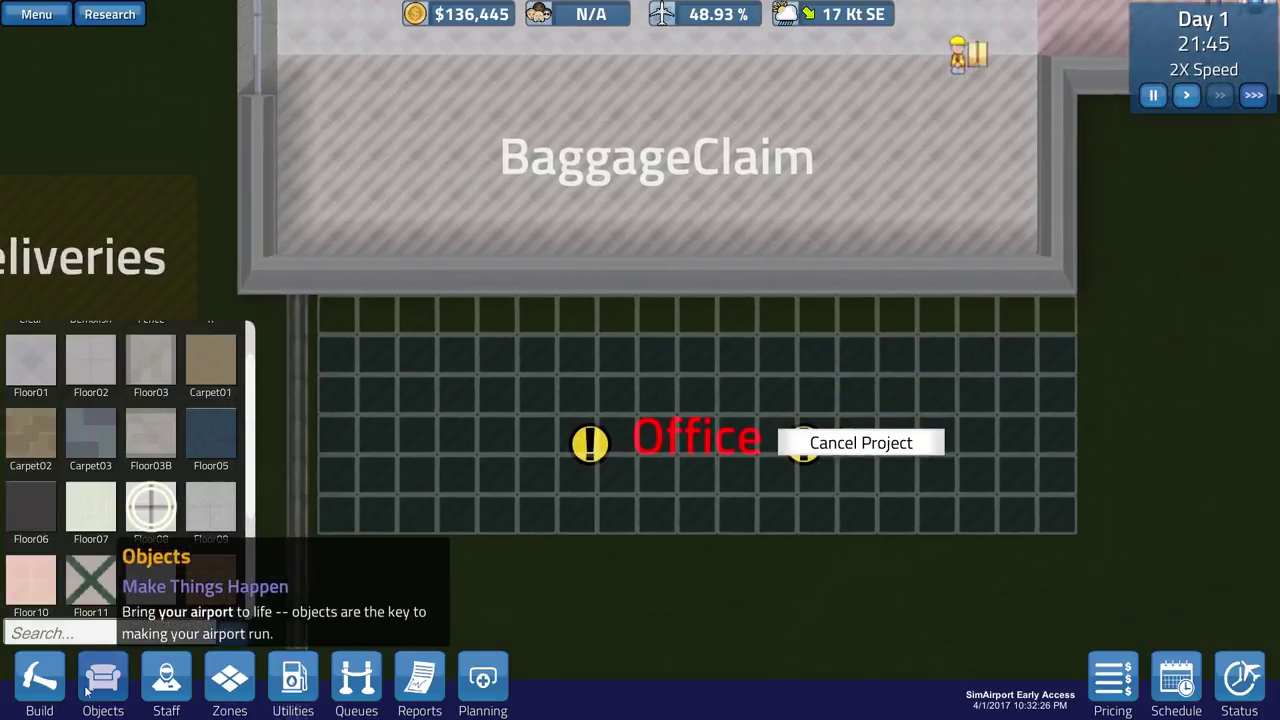
# - Place a $1,500 sliding door in BaggageClaim's lower wall beside the Office
pyautogui.click(103, 680)
pyautogui.scroll(-1, 205, 515)
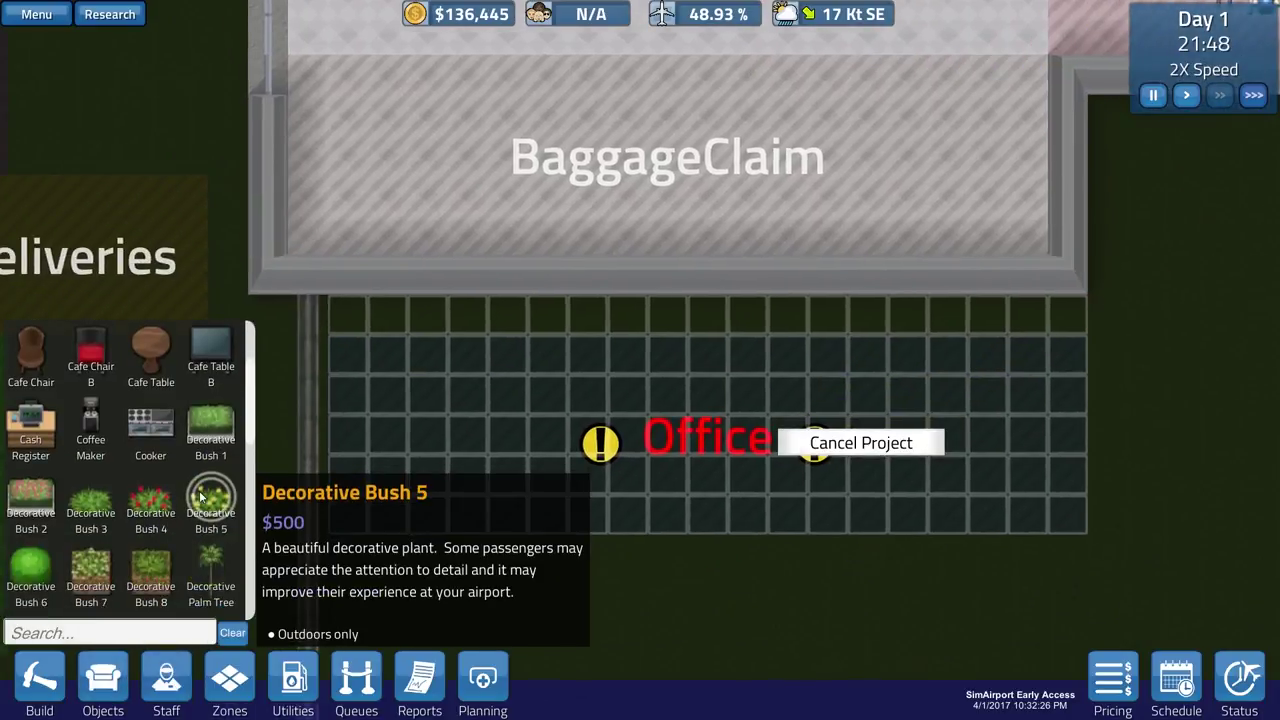
pyautogui.scroll(-1, 203, 505)
pyautogui.scroll(-4, 199, 490)
pyautogui.scroll(-1, 199, 490)
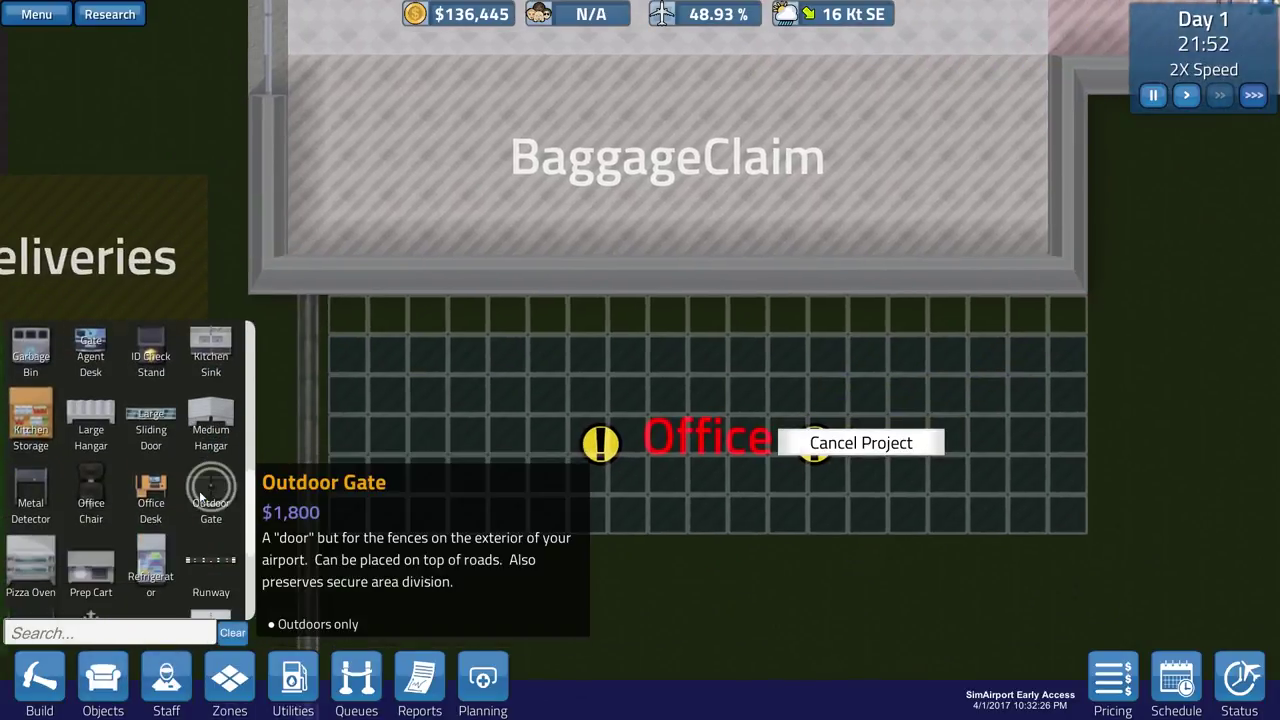
pyautogui.scroll(-1, 200, 496)
pyautogui.scroll(-1, 200, 496)
pyautogui.scroll(-1, 199, 490)
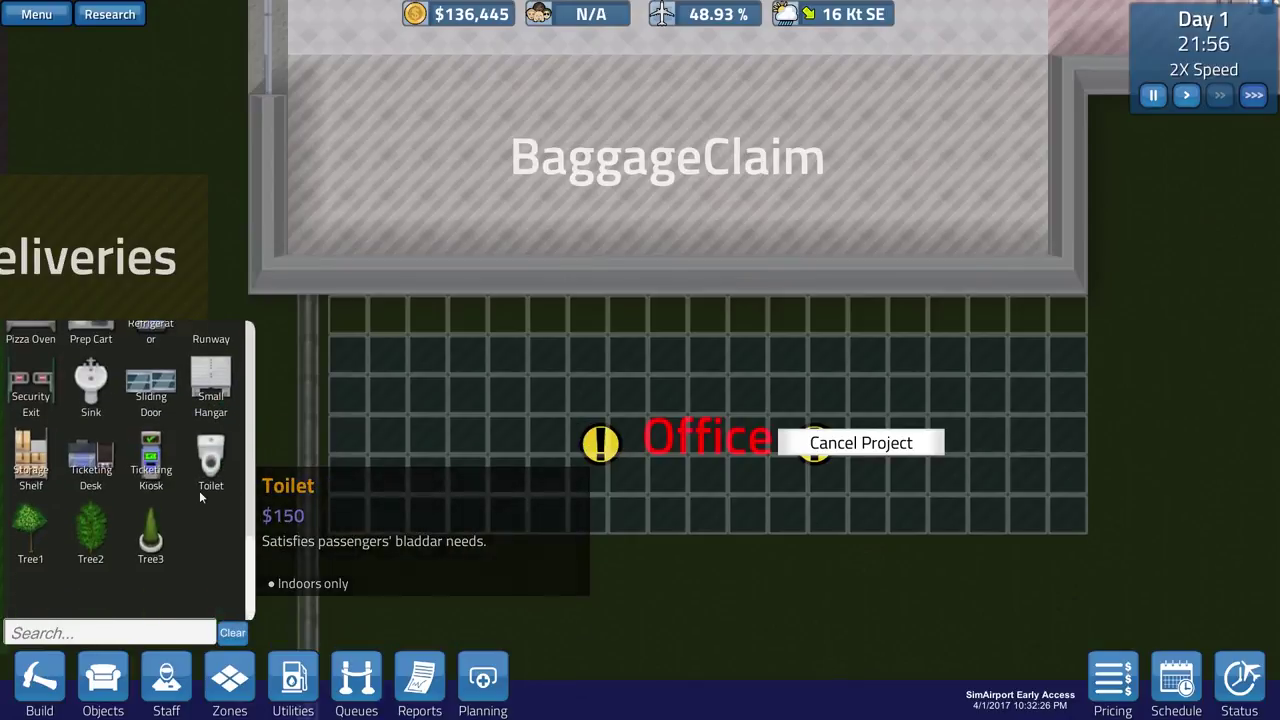
pyautogui.click(157, 401)
pyautogui.click(368, 275)
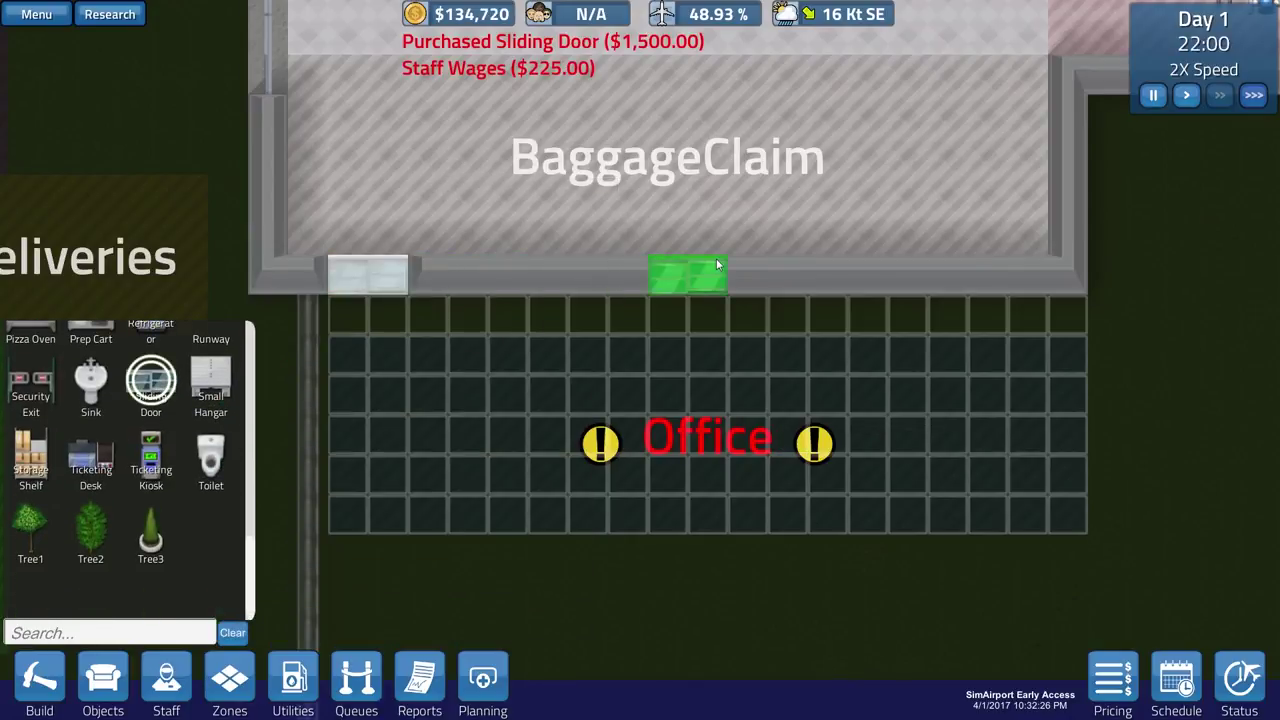
pyautogui.press('d')
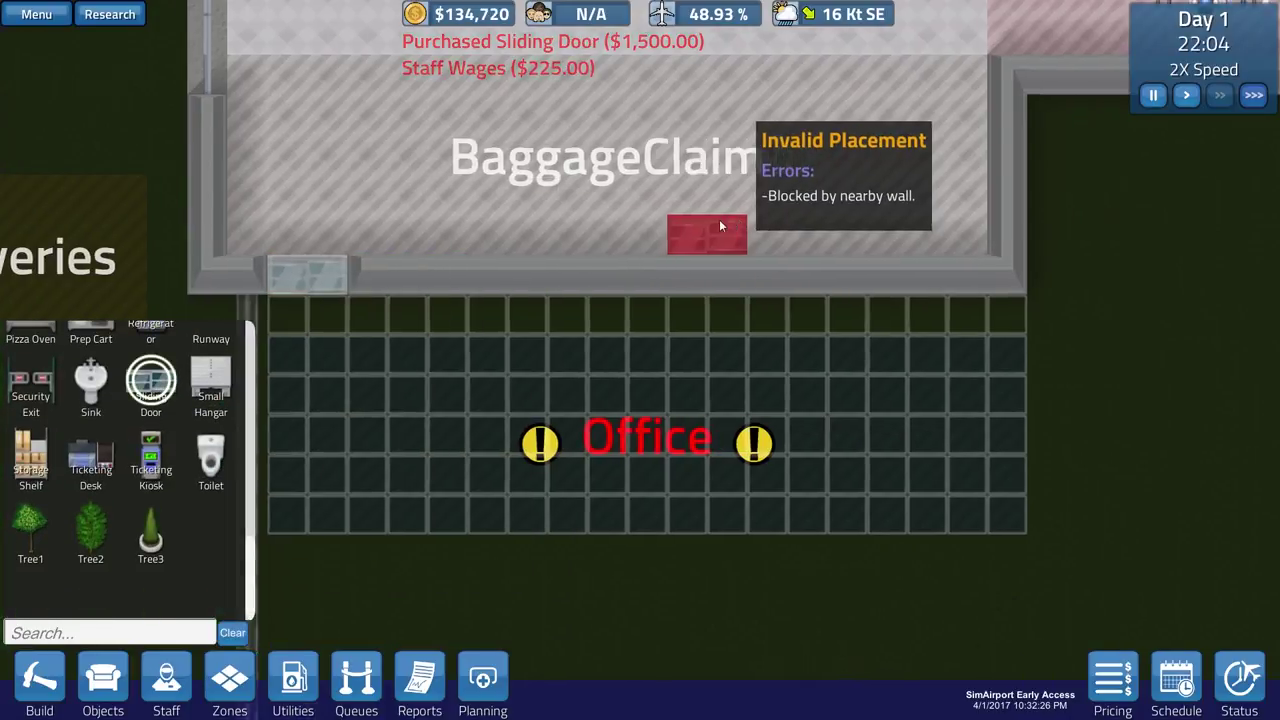
pyautogui.rightClick(800, 284)
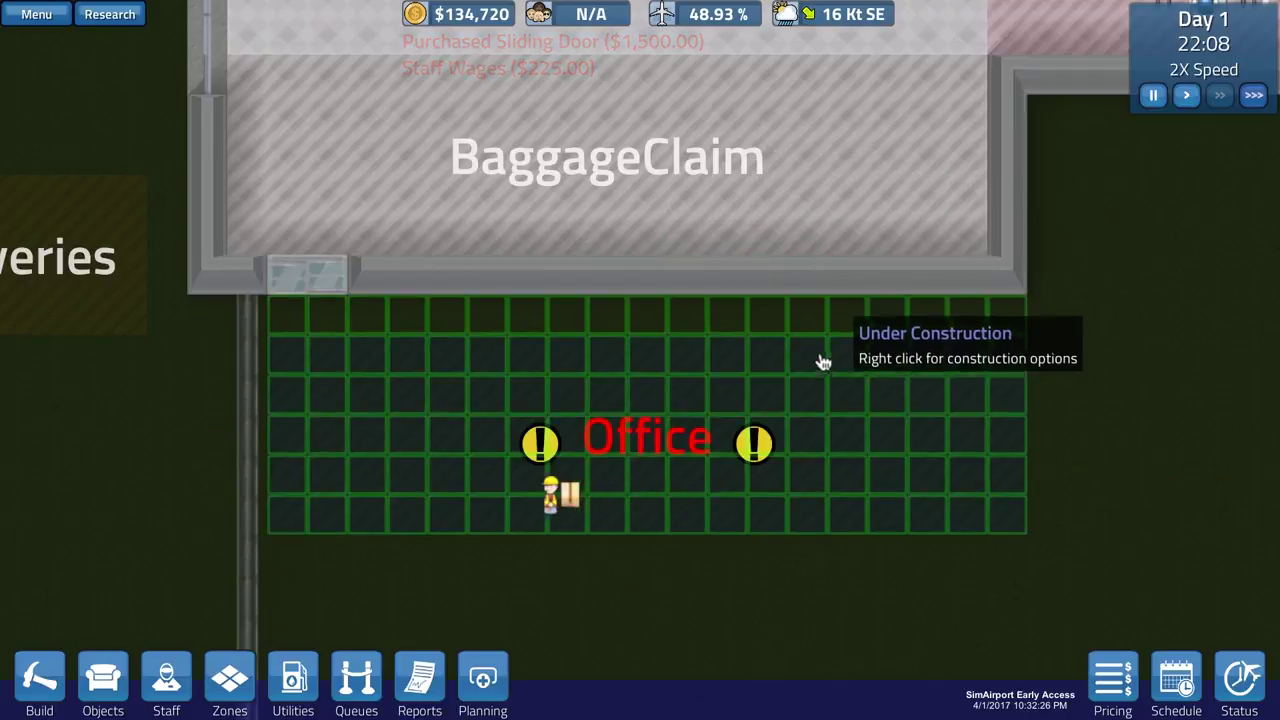
pyautogui.scroll(-5, 900, 476)
pyautogui.press('w')
pyautogui.press('d')
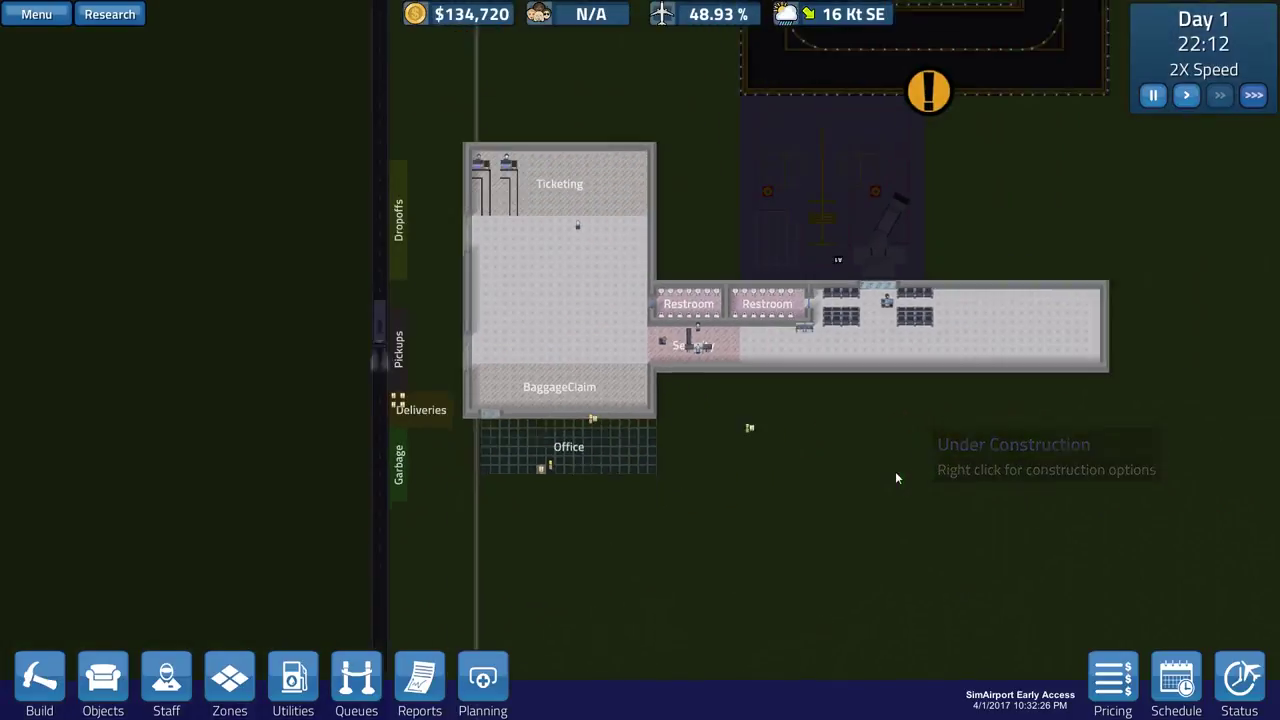
pyautogui.press('w')
pyautogui.press('d')
pyautogui.scroll(3, 685, 383)
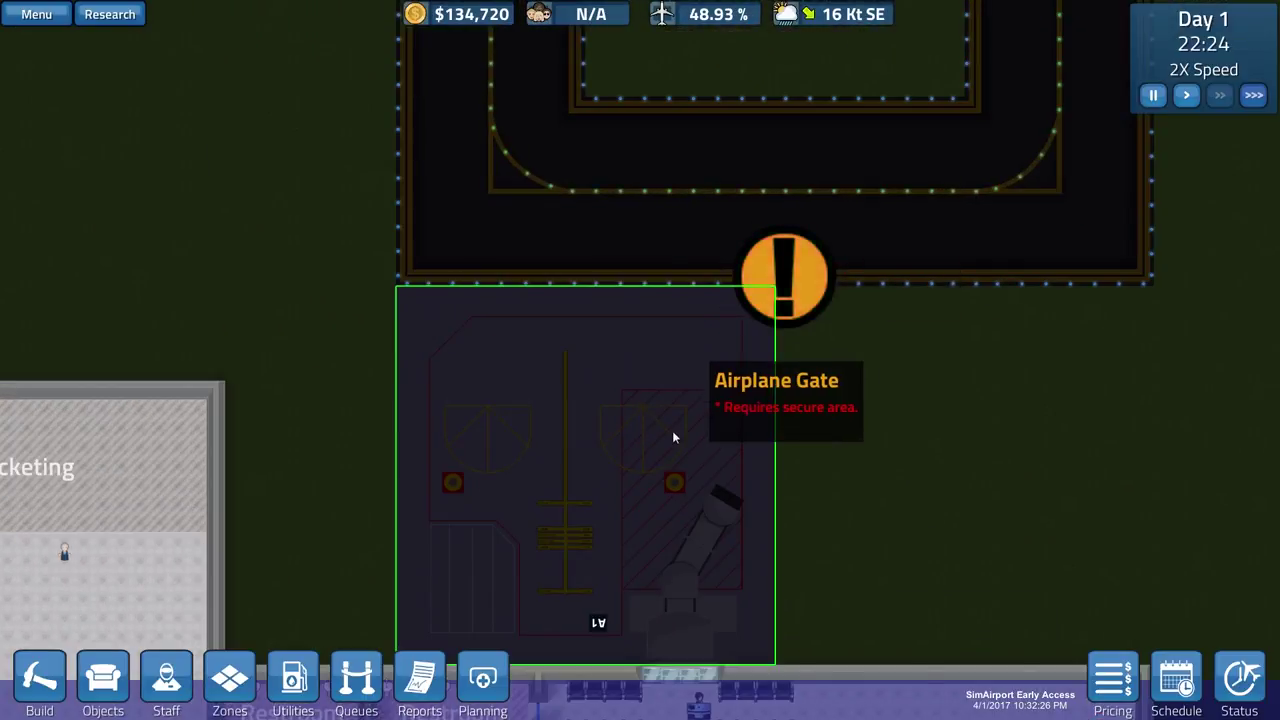
pyautogui.scroll(-2, 673, 437)
pyautogui.press('s')
pyautogui.press('a')
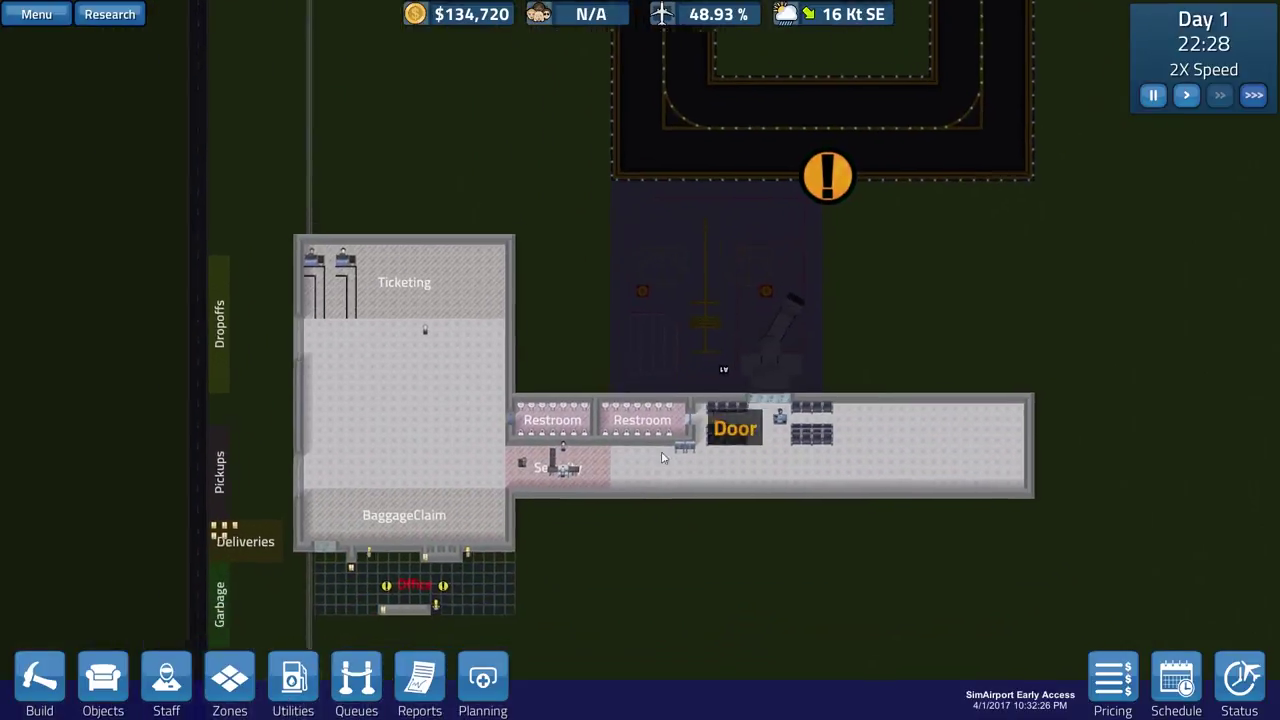
pyautogui.scroll(3, 658, 465)
pyautogui.press('s')
pyautogui.press('a')
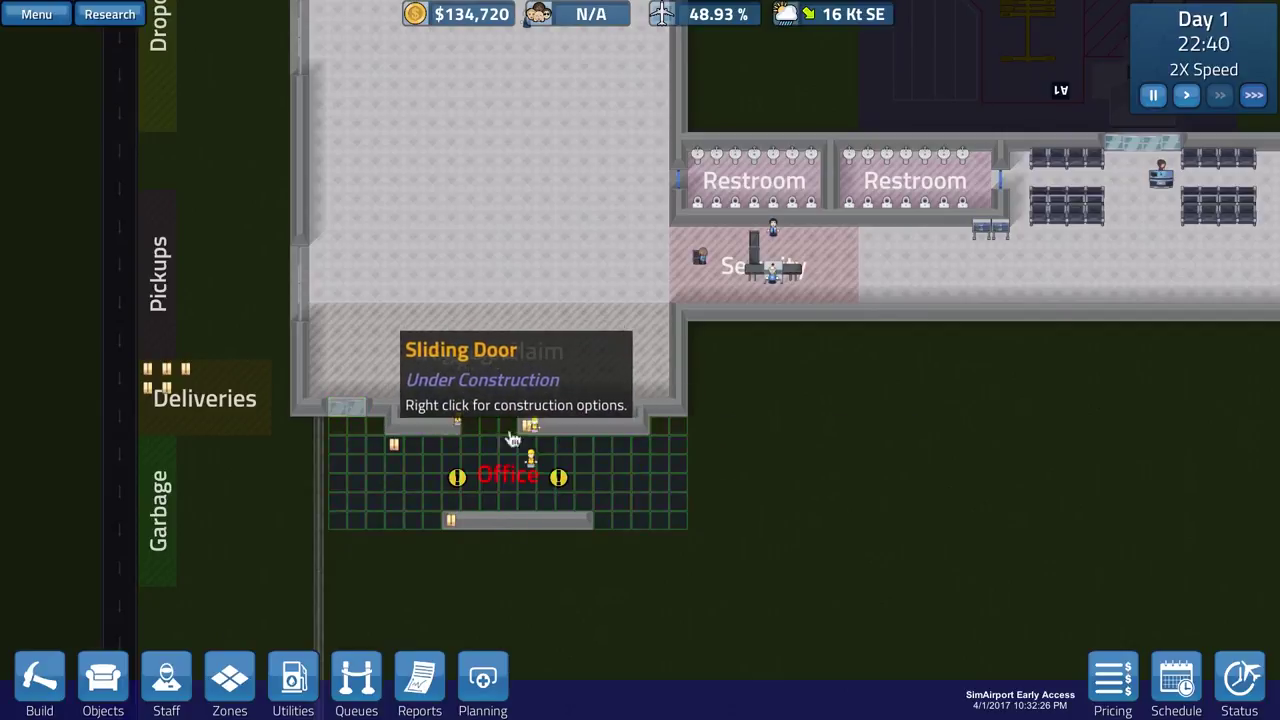
pyautogui.scroll(-5, 688, 467)
pyautogui.scroll(-3, 688, 467)
pyautogui.scroll(3, 651, 506)
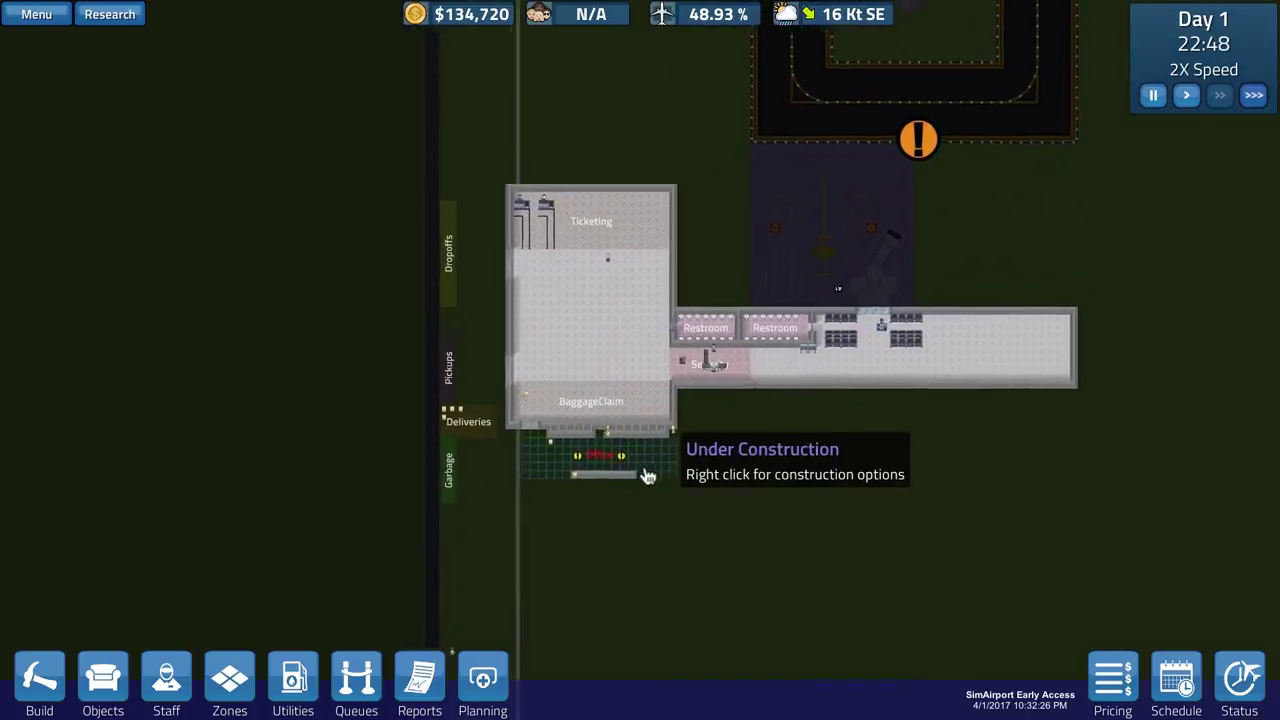
pyautogui.rightClick(620, 333)
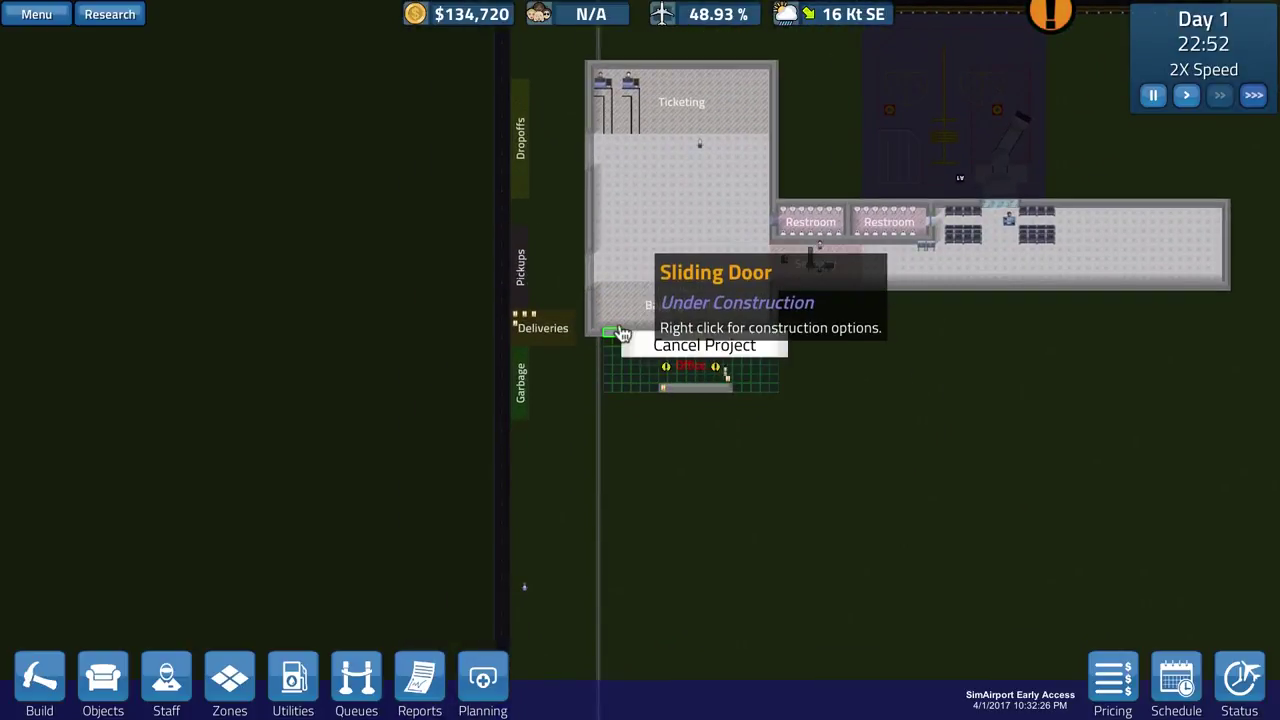
pyautogui.click(641, 342)
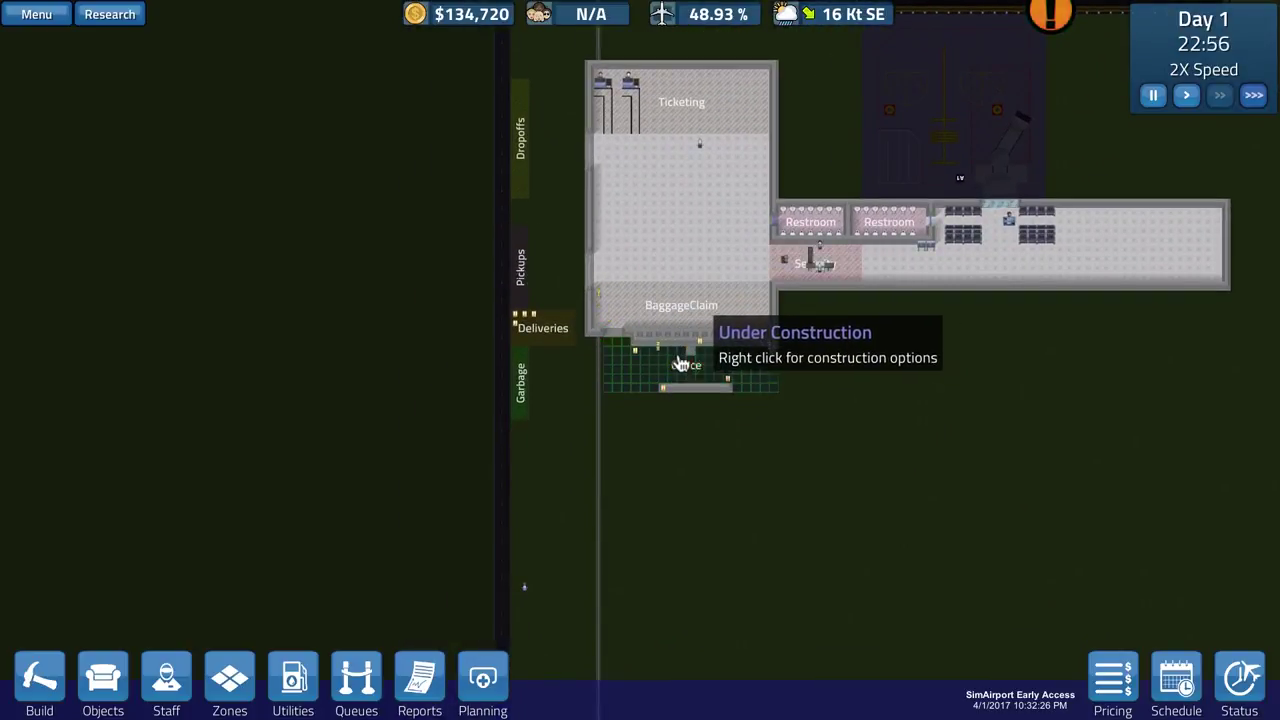
pyautogui.scroll(2, 686, 363)
pyautogui.click(40, 677)
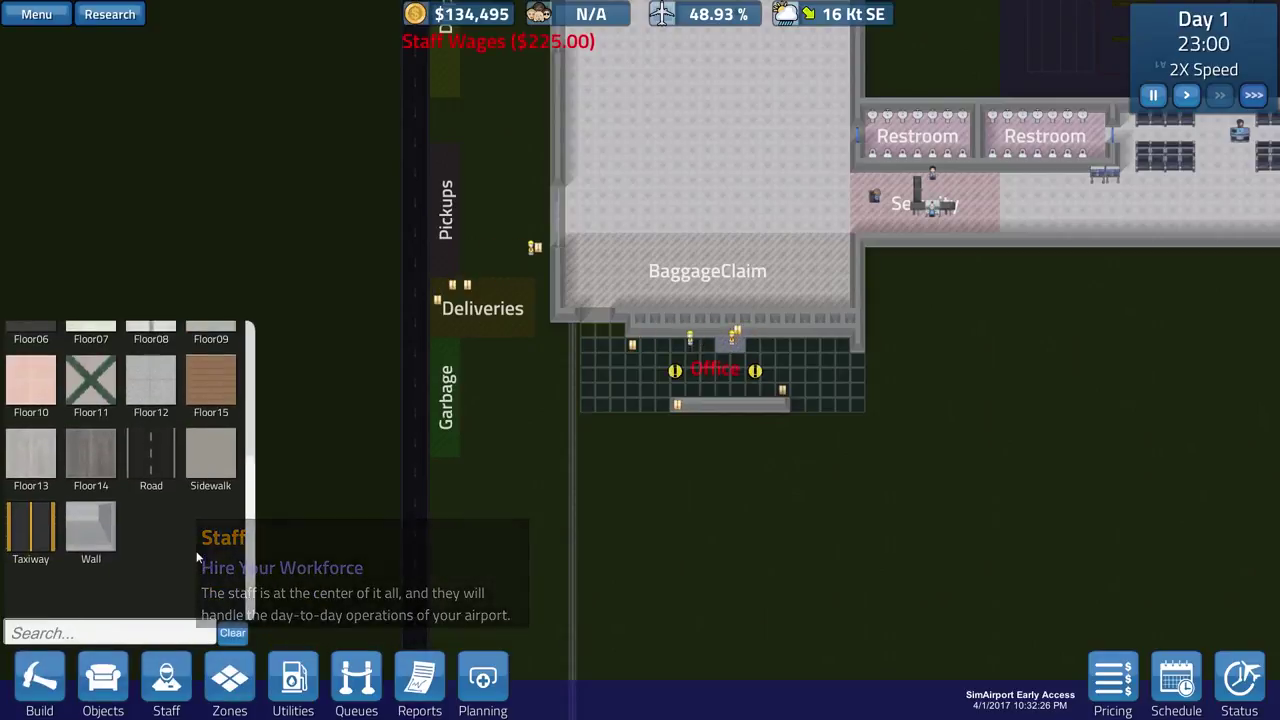
pyautogui.click(103, 677)
pyautogui.scroll(-2, 90, 535)
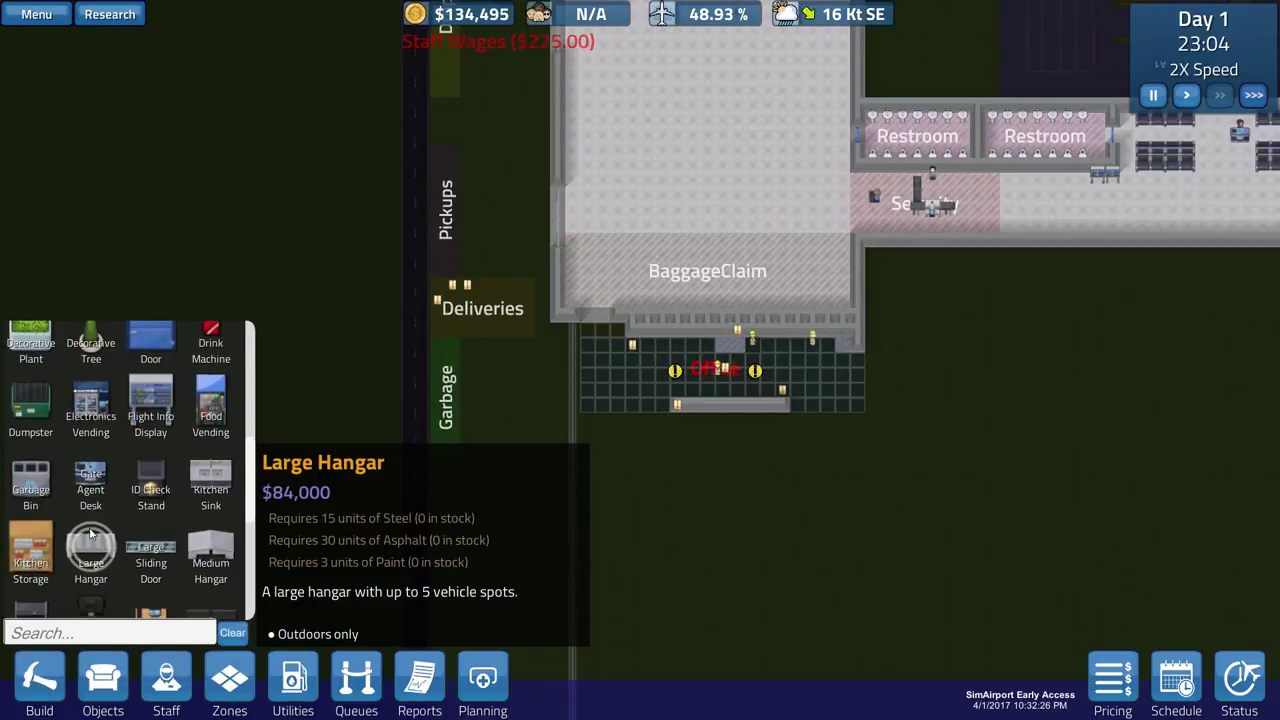
pyautogui.scroll(-2, 90, 535)
pyautogui.click(150, 466)
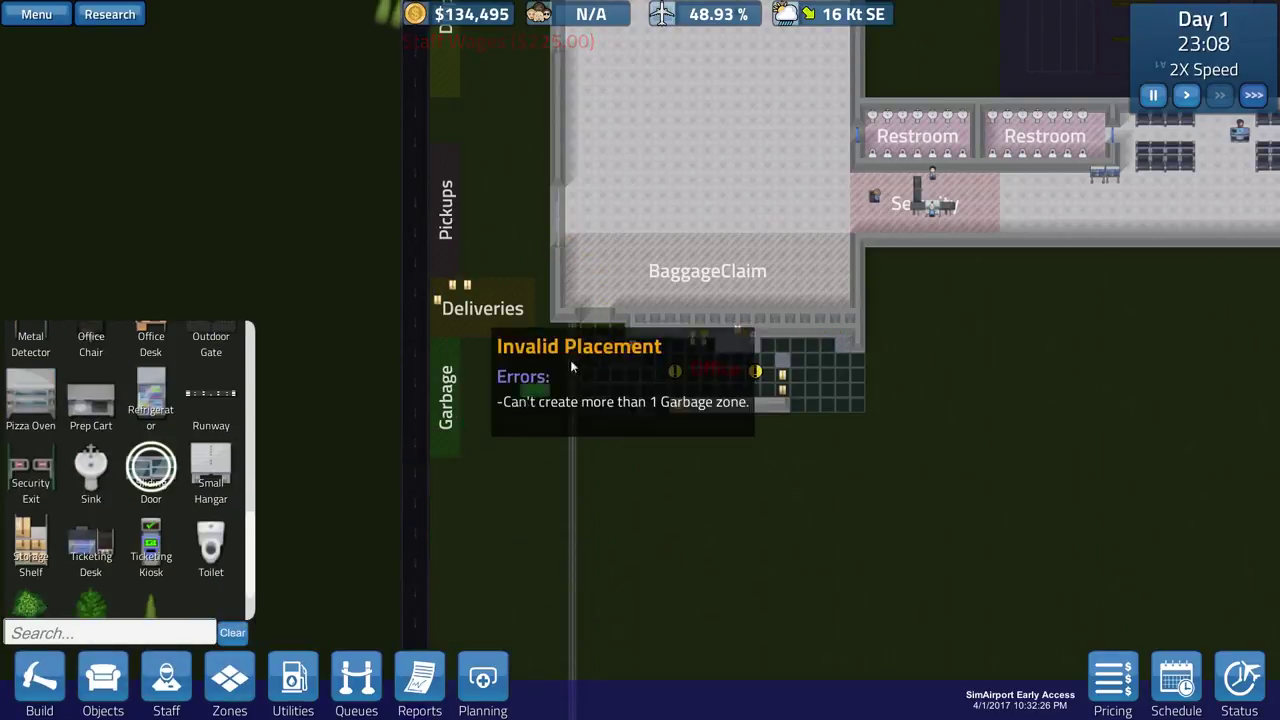
pyautogui.scroll(2, 898, 389)
pyautogui.scroll(3, 886, 397)
# - Stop door placement, pause to inspect a workman, then resume the game
pyautogui.rightClick(877, 417)
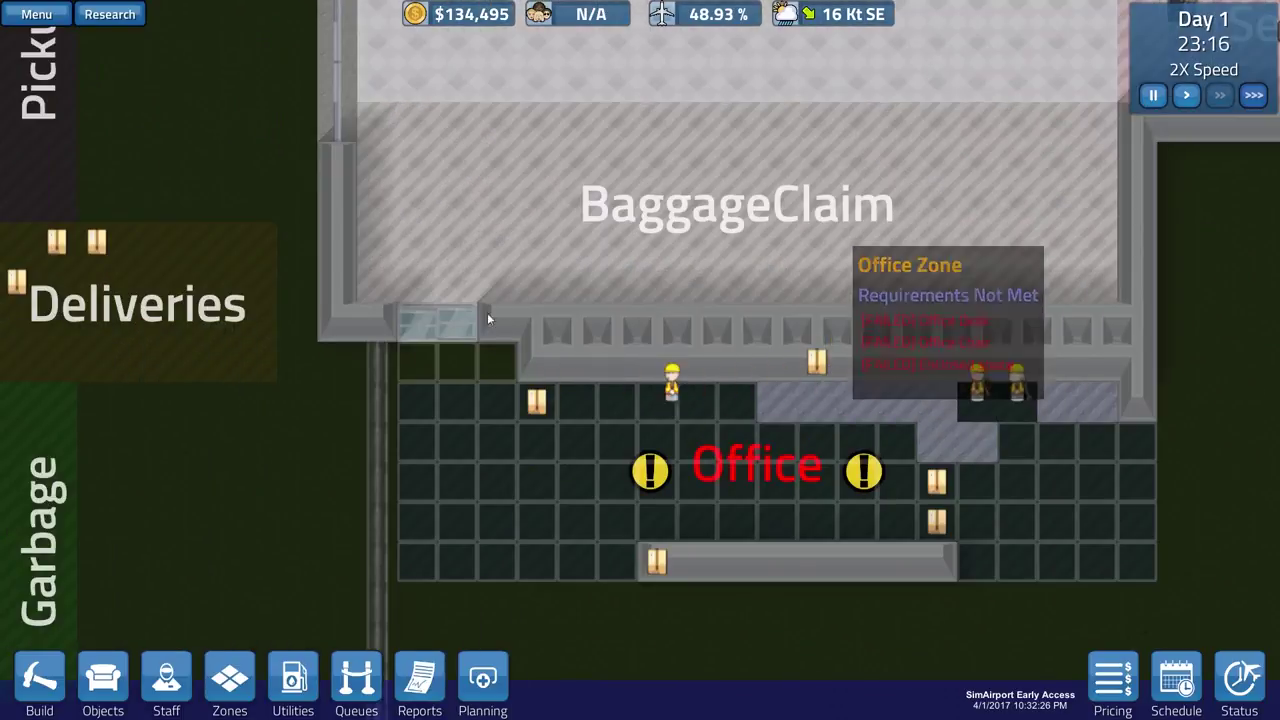
pyautogui.press('space')
pyautogui.click(666, 388)
pyautogui.press('space')
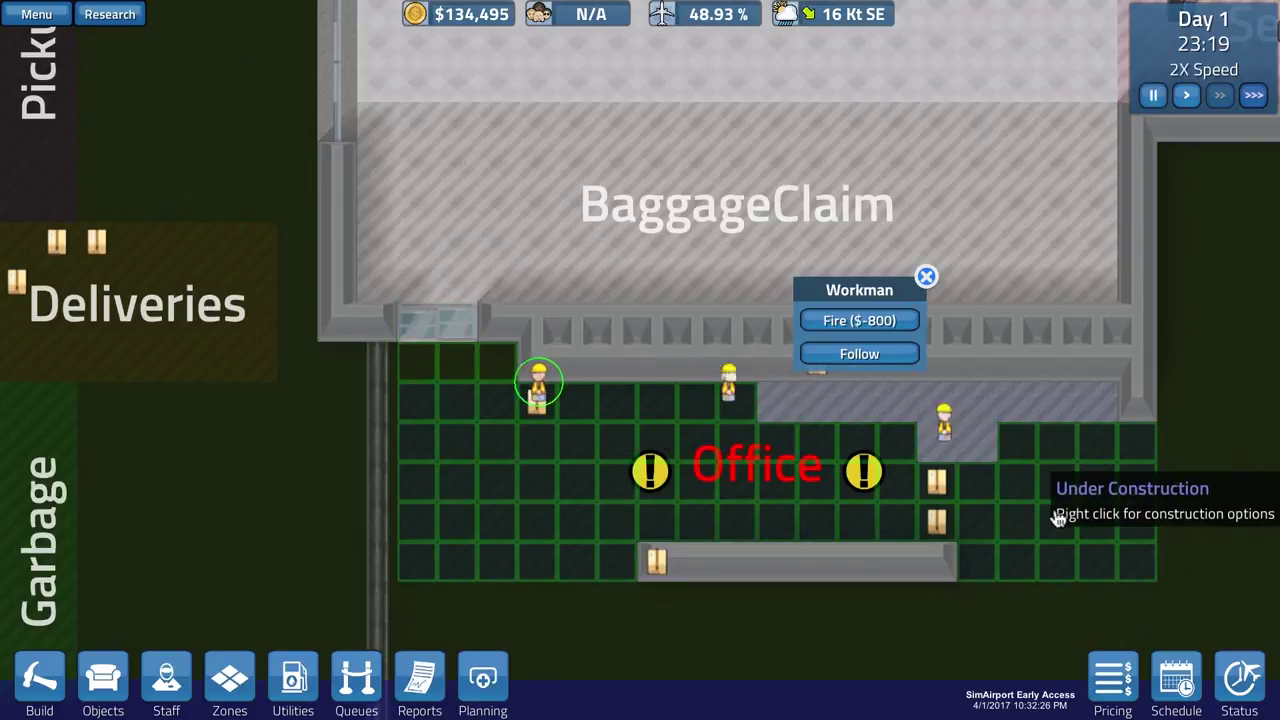
pyautogui.press('d')
pyautogui.press('s')
pyautogui.press('d')
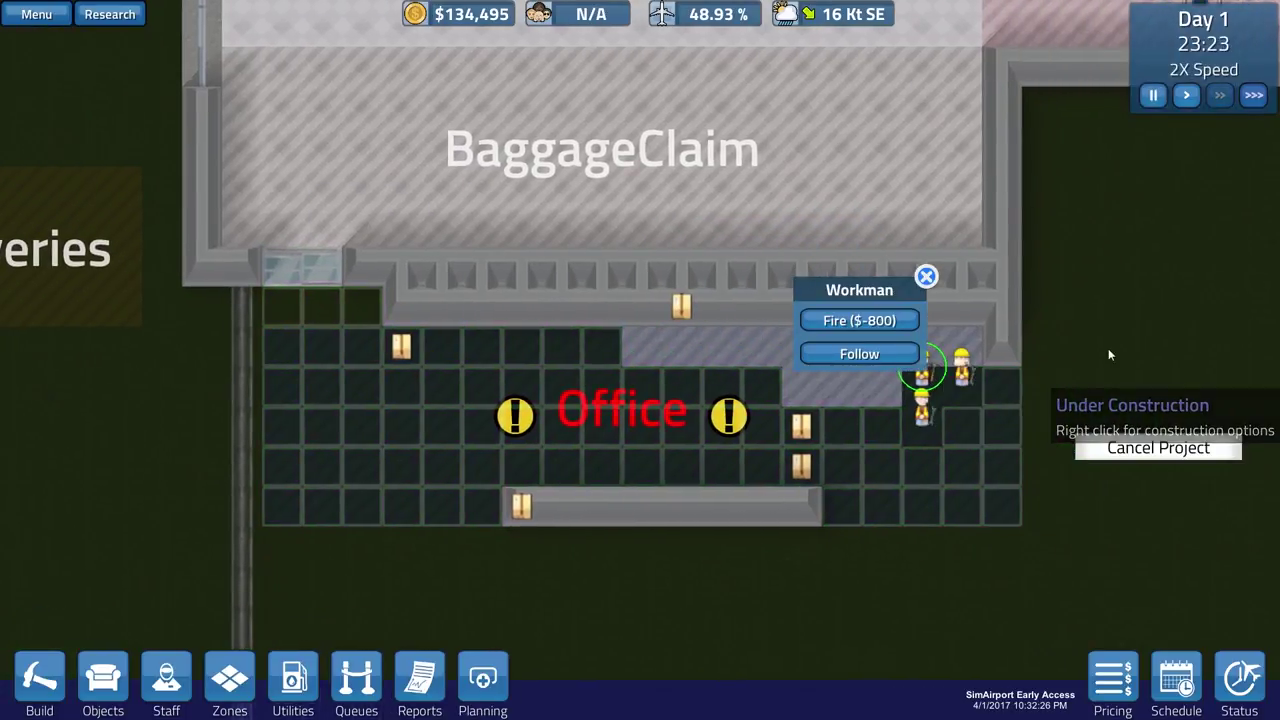
pyautogui.scroll(-3, 1040, 390)
pyautogui.scroll(-1, 960, 460)
pyautogui.scroll(-1, 952, 468)
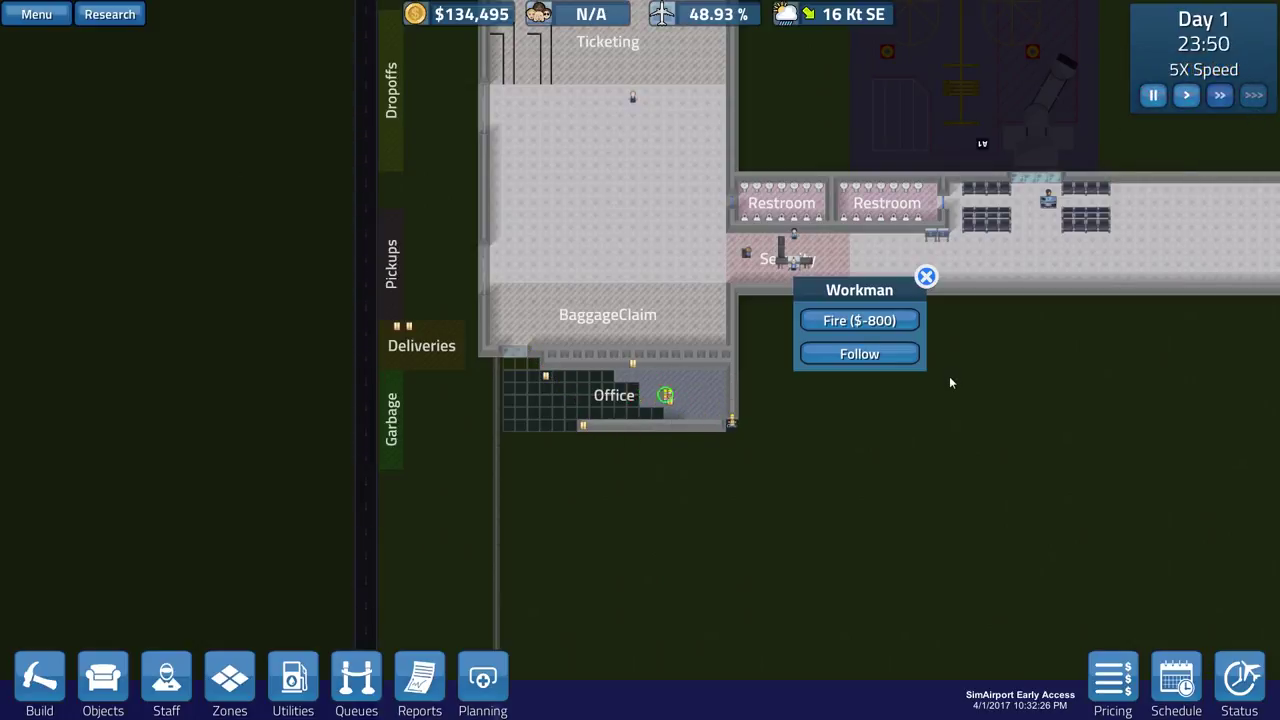
# - Pan to the finished Office floor and bring up the building tiles
pyautogui.press('Up')
pyautogui.press('Right')
pyautogui.scroll(1, 950, 383)
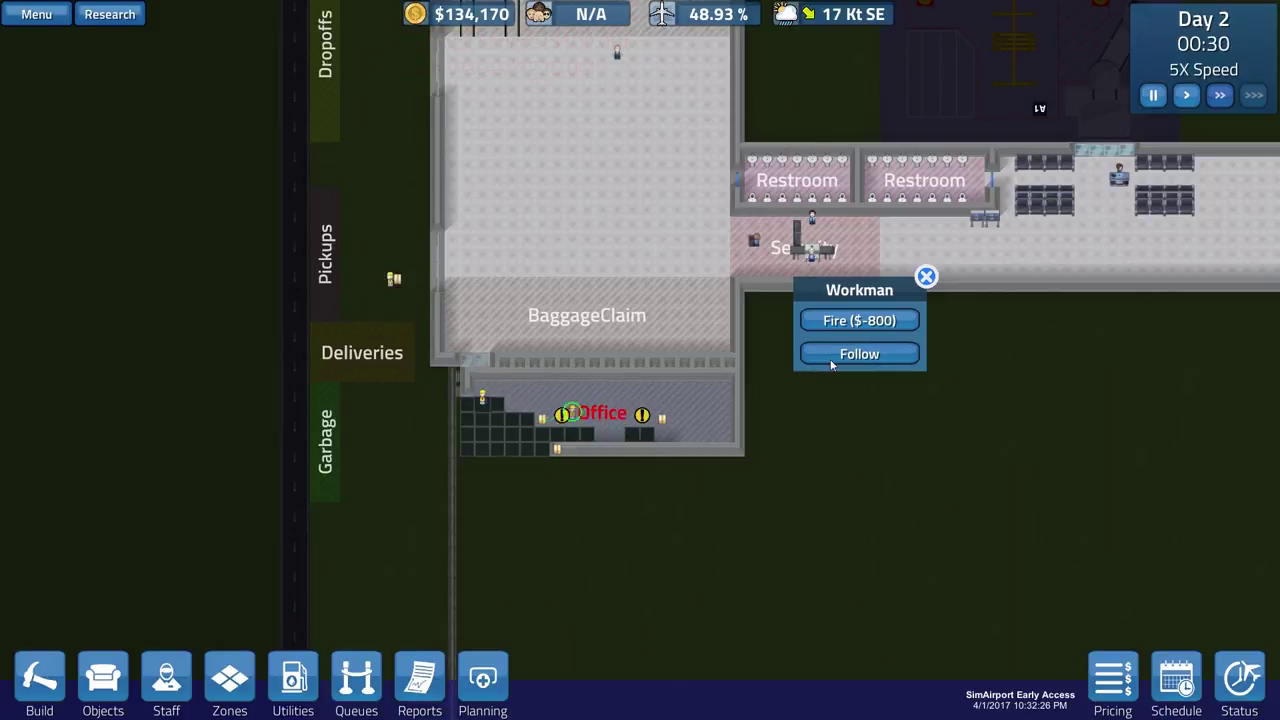
pyautogui.press('Up')
pyautogui.press('Right')
pyautogui.scroll(3, 741, 524)
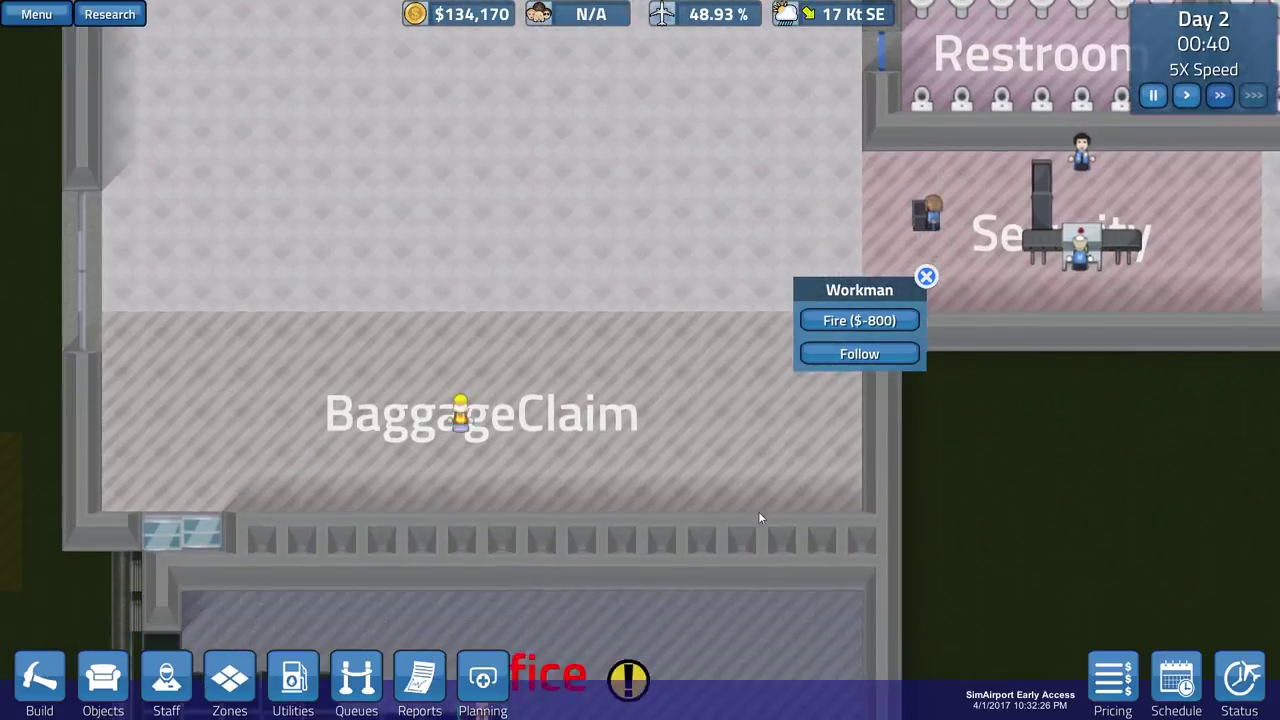
pyautogui.press('Down')
pyautogui.press('Left')
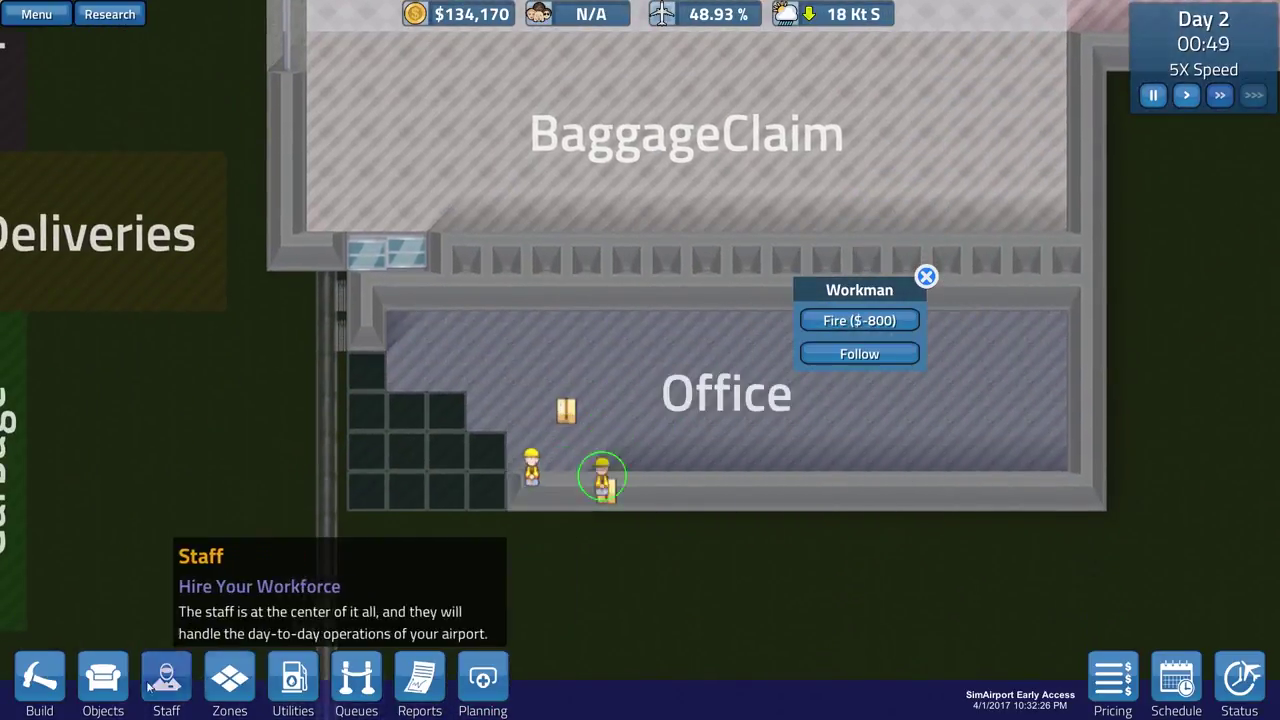
pyautogui.click(40, 682)
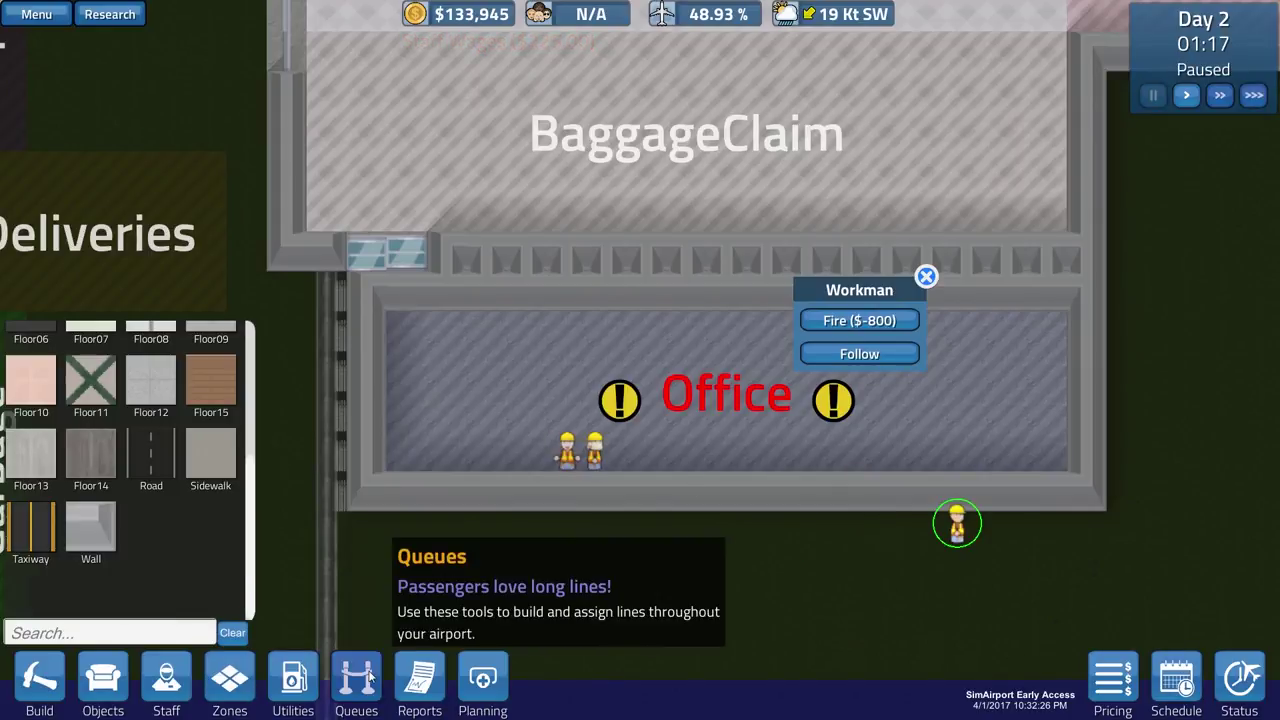
pyautogui.scroll(1, 157, 520)
pyautogui.scroll(5, 157, 514)
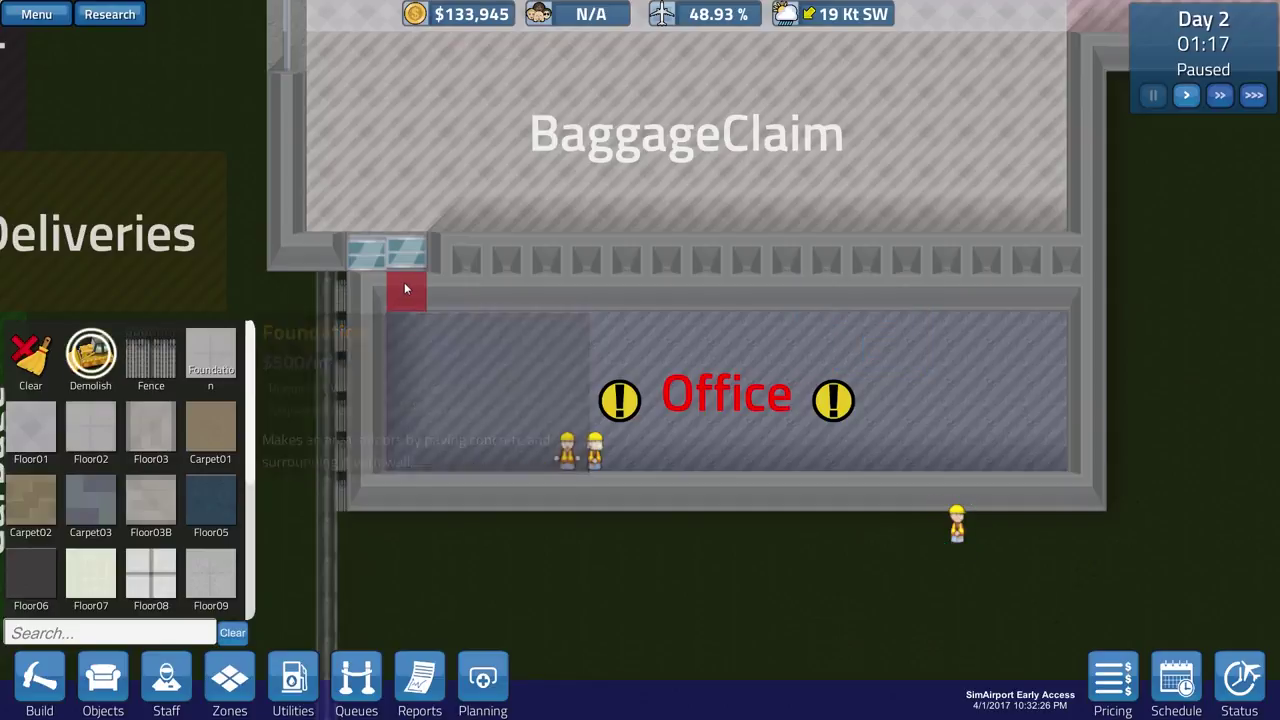
# - Mark the wall row above the Office, first for demolition and then for wall clearing
pyautogui.moveTo(403, 292); pyautogui.dragTo(1065, 306)
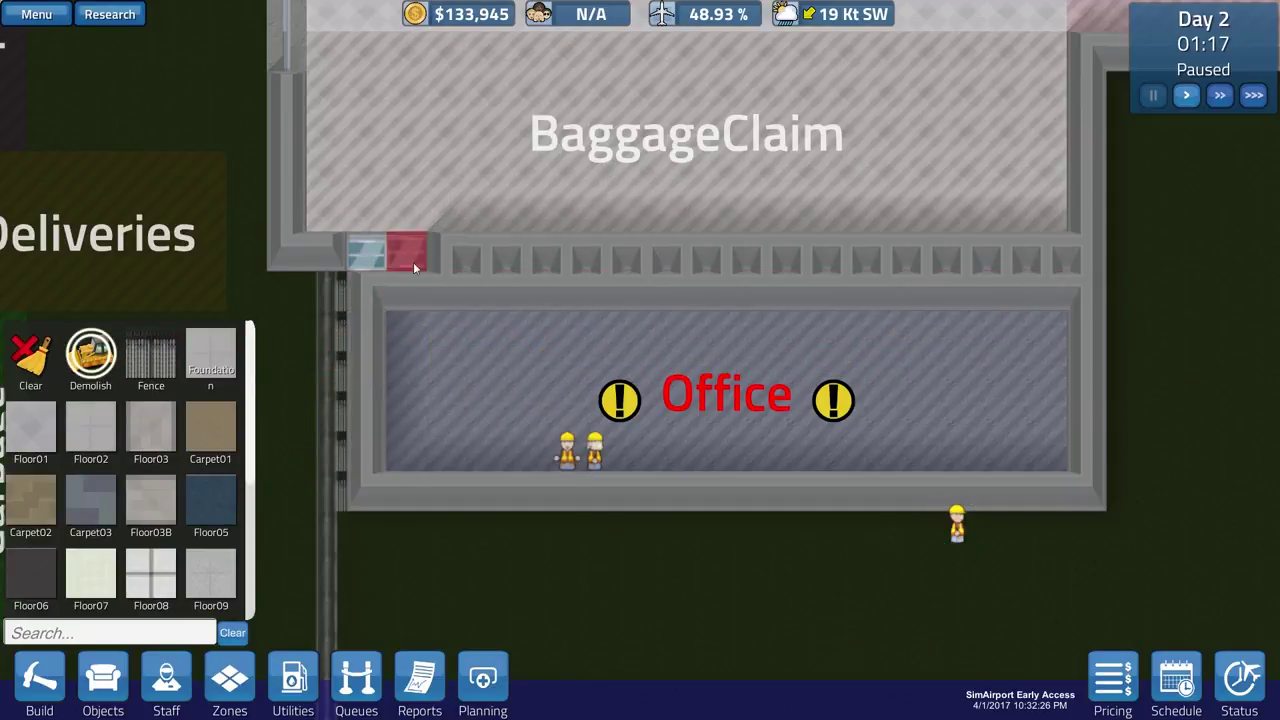
pyautogui.click(30, 355)
pyautogui.moveTo(382, 256); pyautogui.dragTo(429, 253)
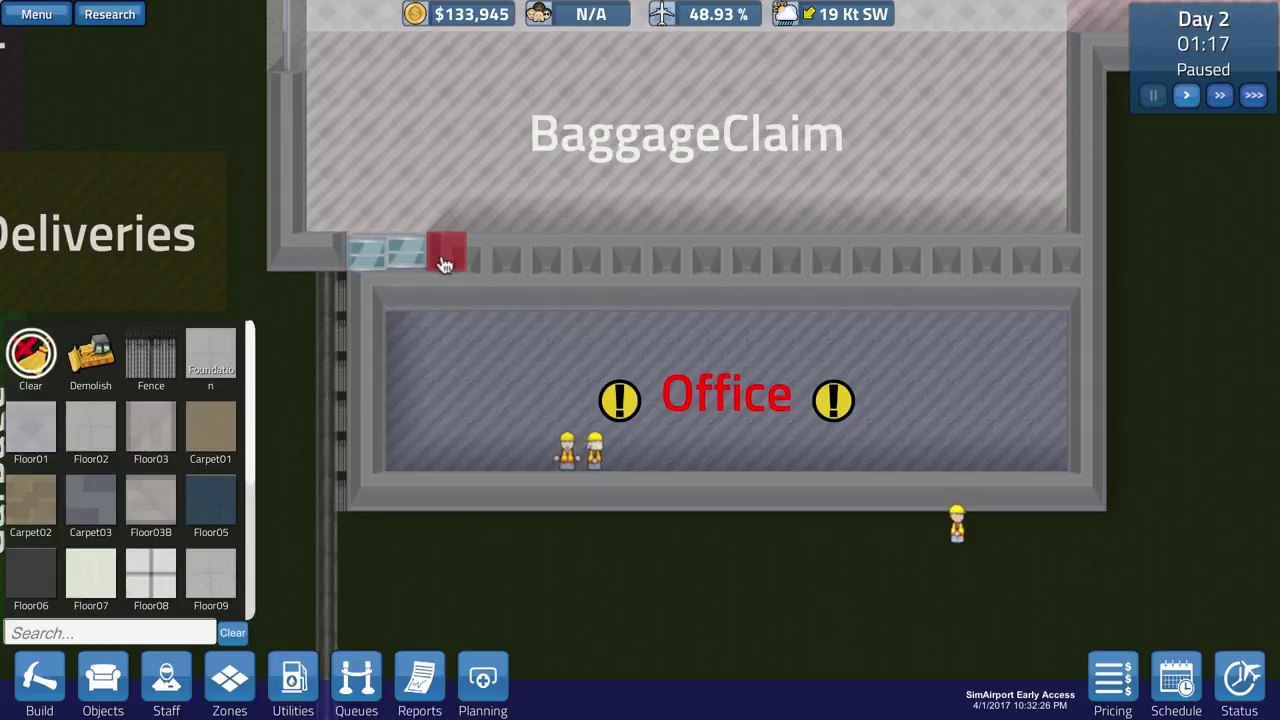
pyautogui.moveTo(450, 265); pyautogui.dragTo(1064, 266)
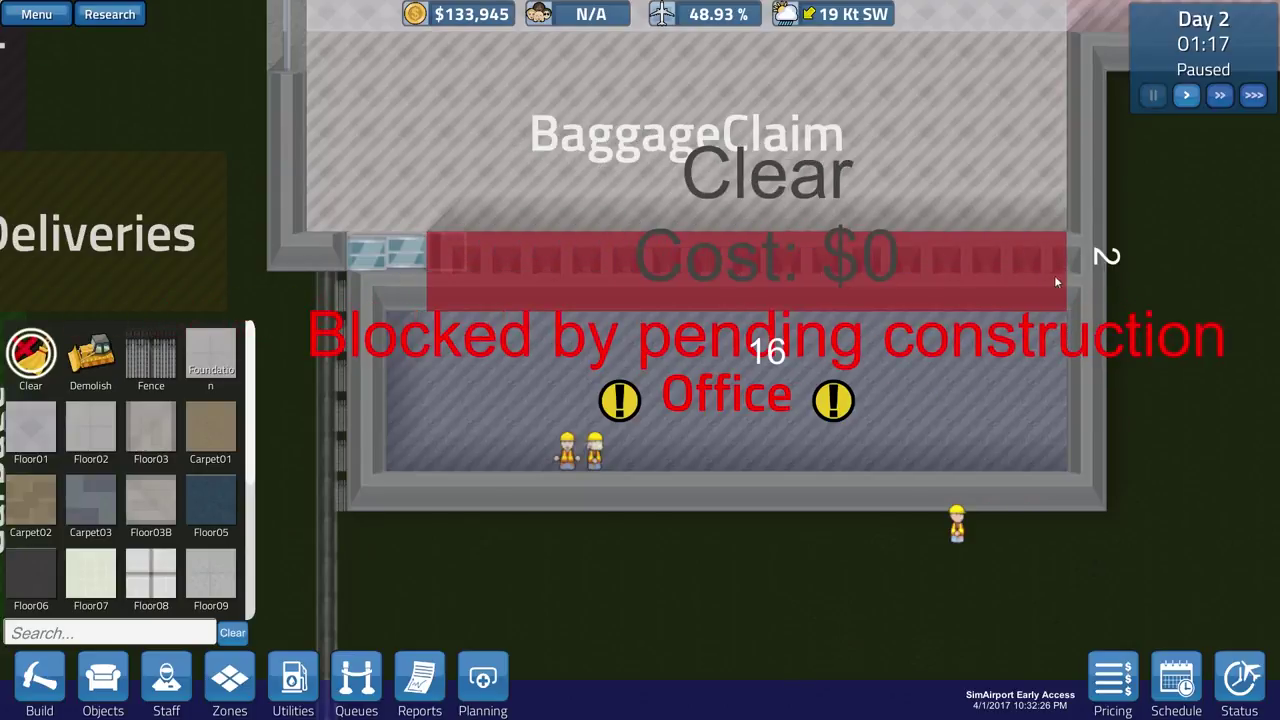
# - Queue the Baggage Claim–Office wall strip for demolition and resume at 5X speed
pyautogui.click(90, 354)
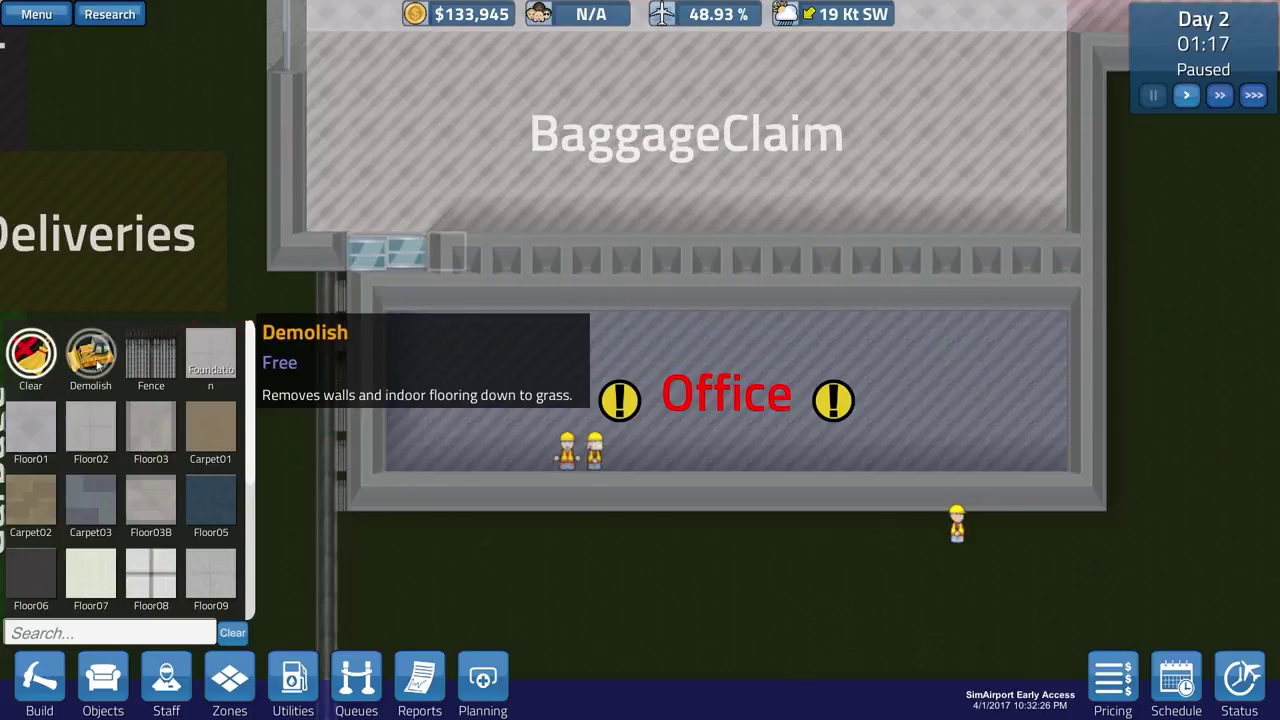
pyautogui.moveTo(487, 254); pyautogui.dragTo(1046, 265)
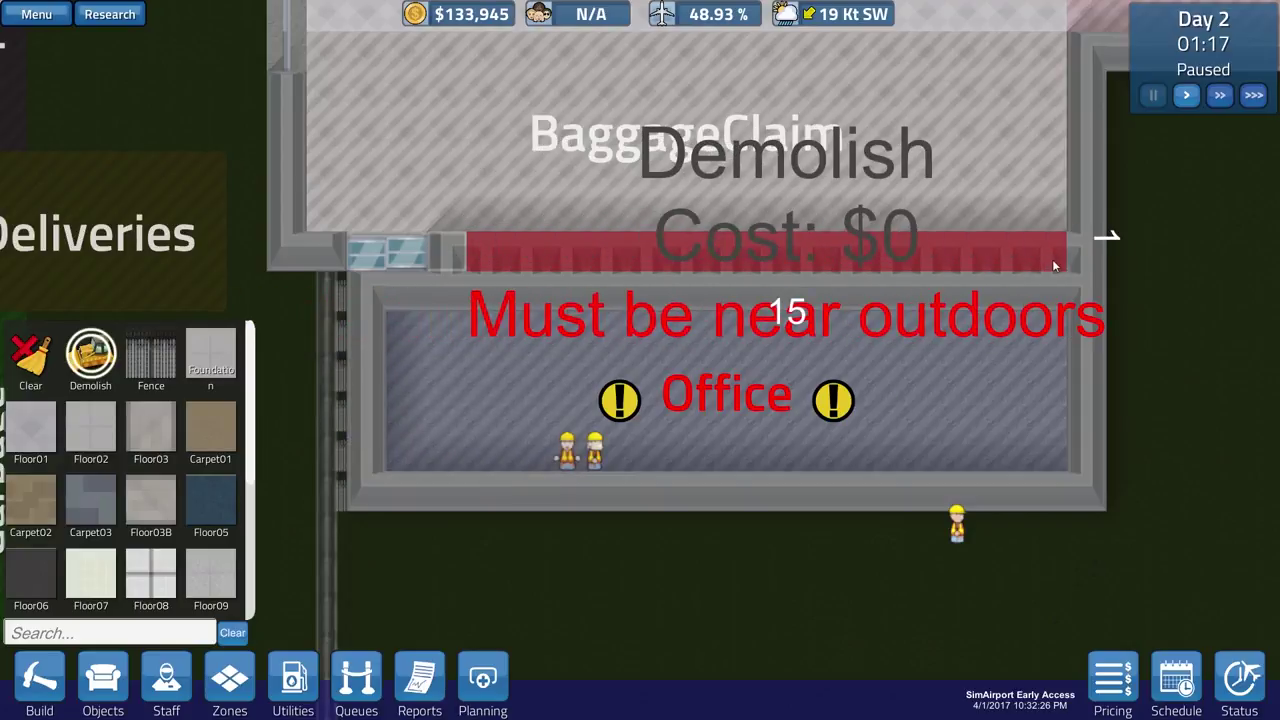
pyautogui.moveTo(1055, 266); pyautogui.dragTo(400, 258)
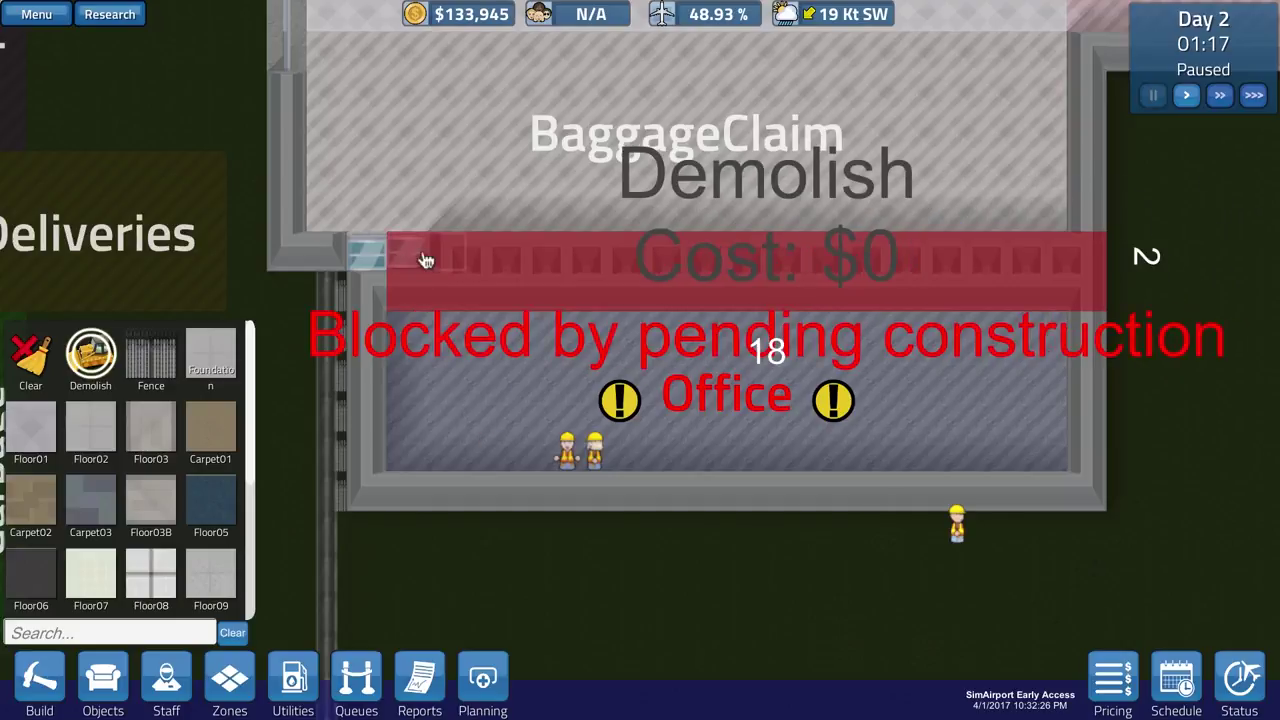
pyautogui.moveTo(430, 260); pyautogui.dragTo(482, 256)
pyautogui.press('space')
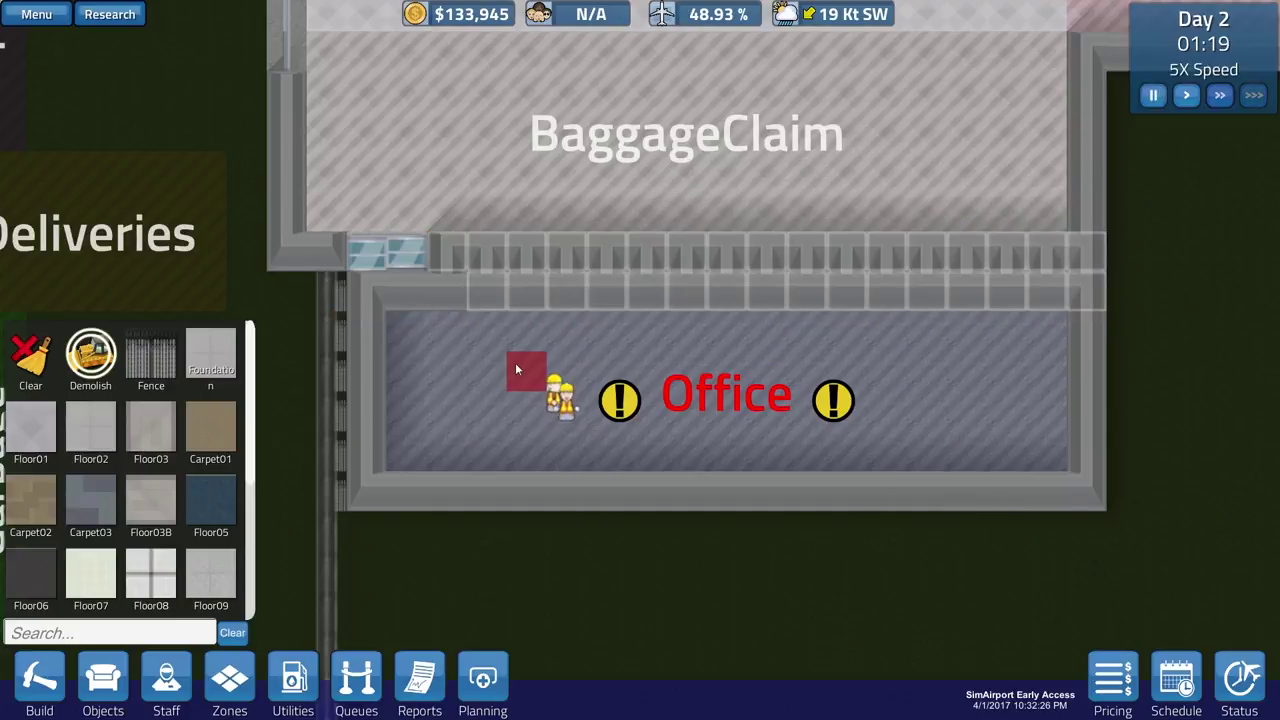
pyautogui.scroll(-3, 516, 370)
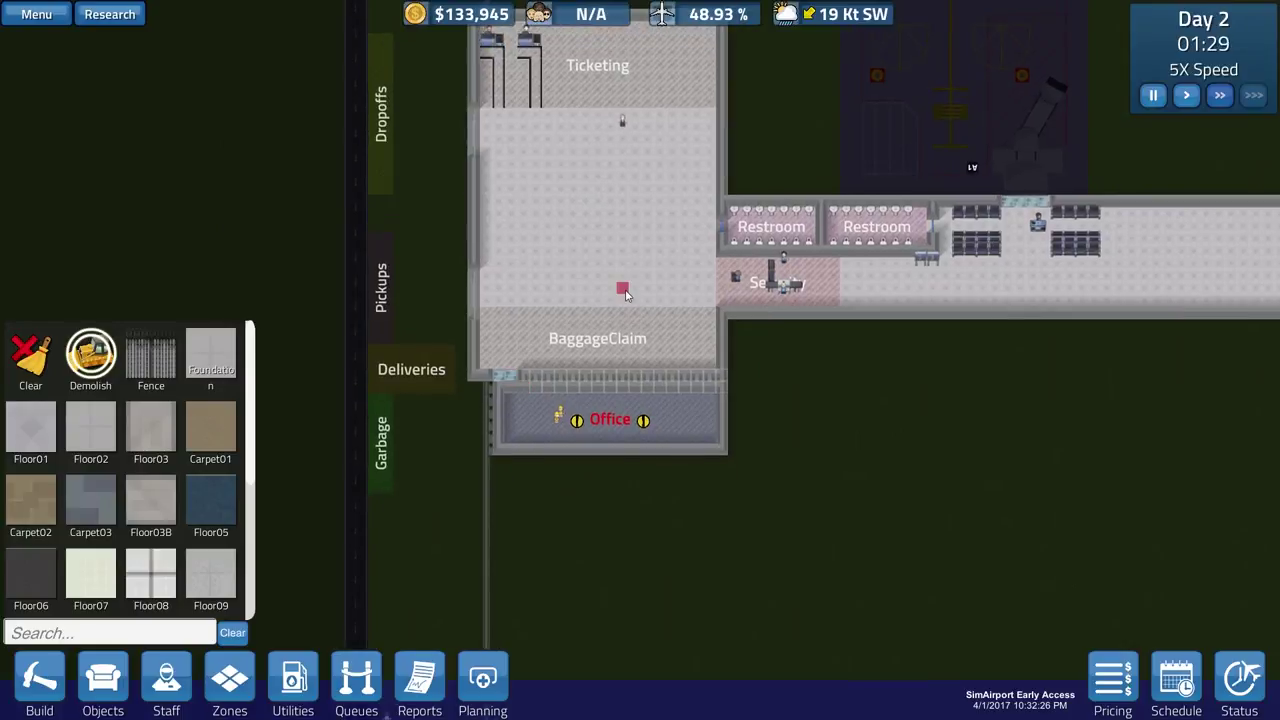
# - Close the building tools to watch workmen remove the Baggage Claim–Office wall
pyautogui.rightClick(524, 328)
pyautogui.scroll(2, 740, 286)
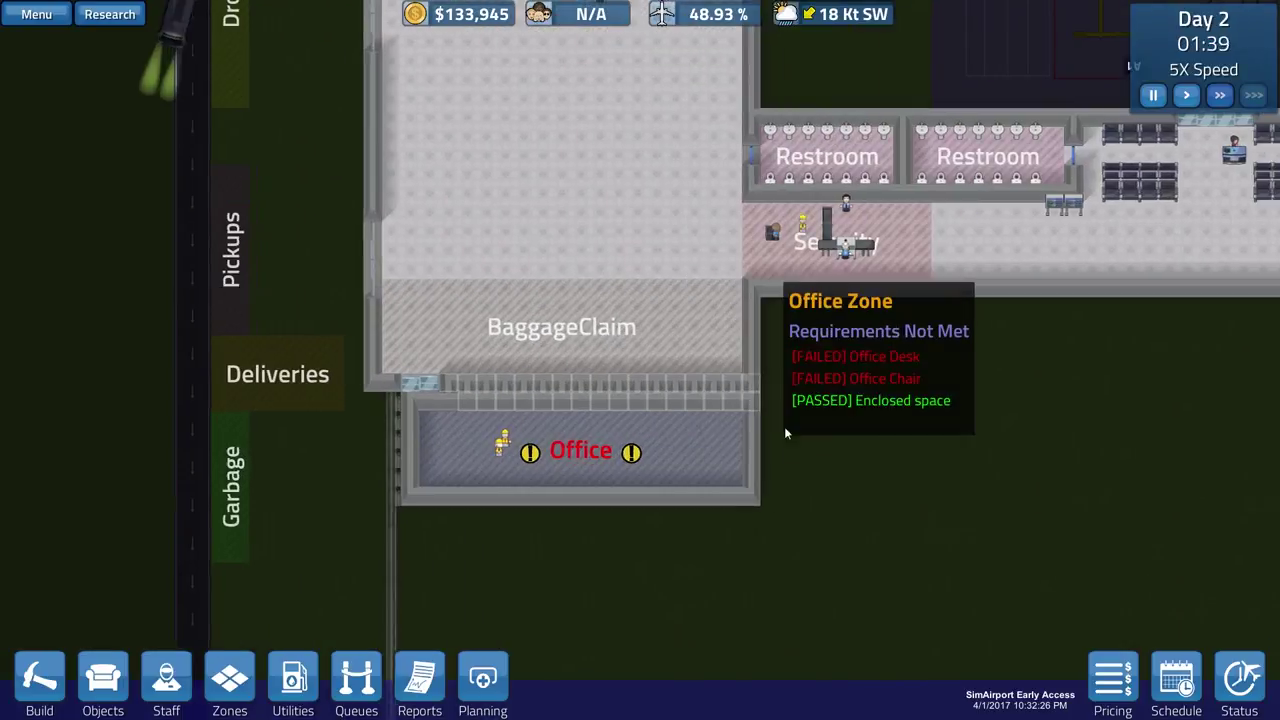
pyautogui.scroll(-2, 786, 384)
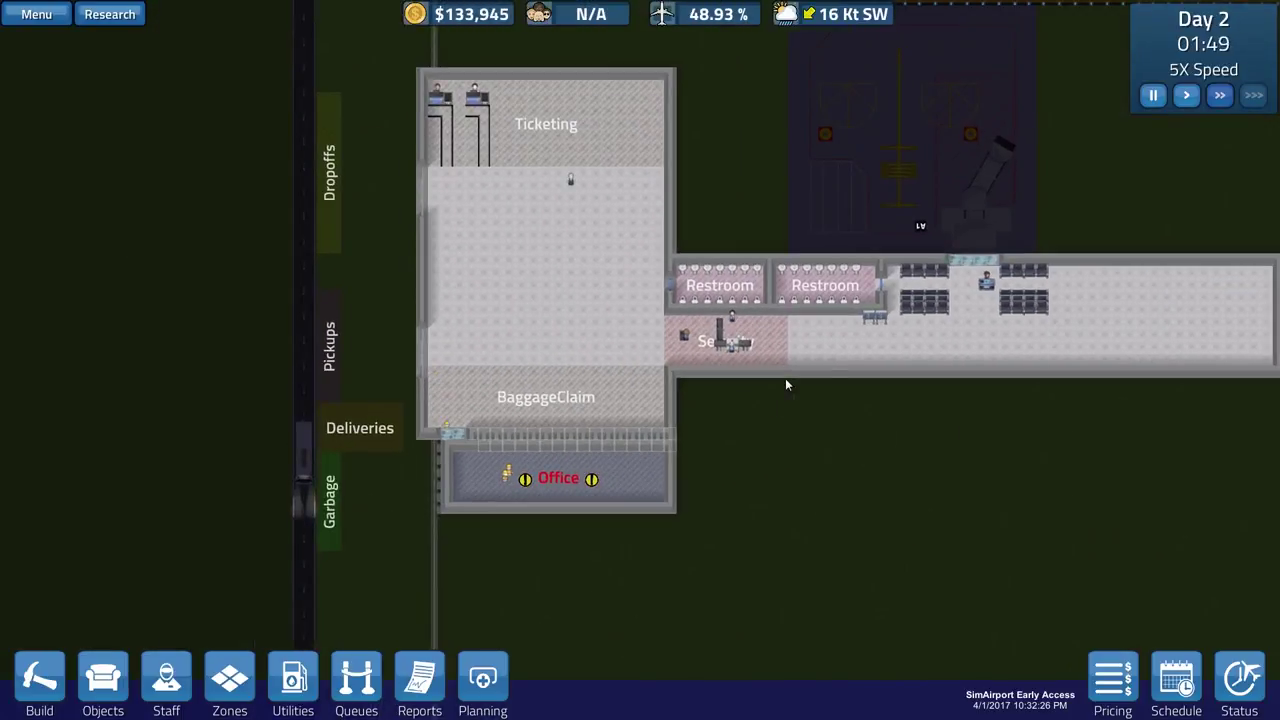
pyautogui.scroll(1, 700, 388)
pyautogui.scroll(2, 650, 395)
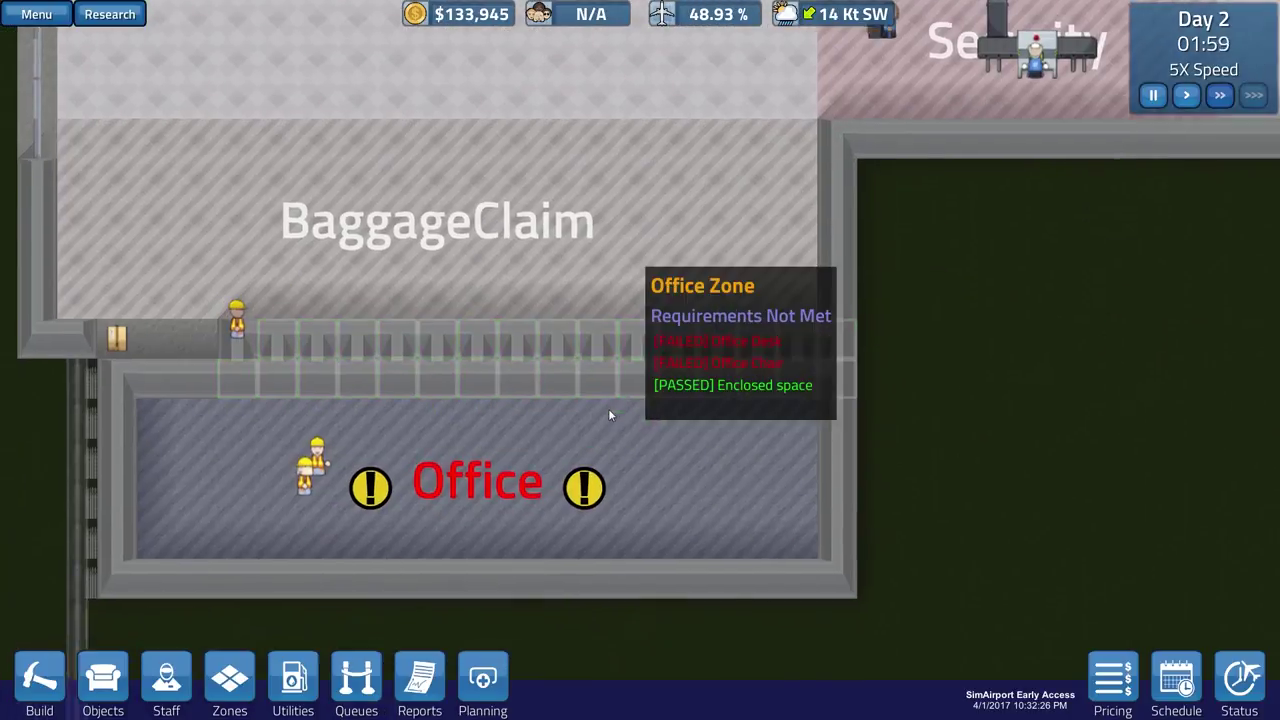
pyautogui.scroll(-1, 553, 433)
pyautogui.scroll(-2, 553, 433)
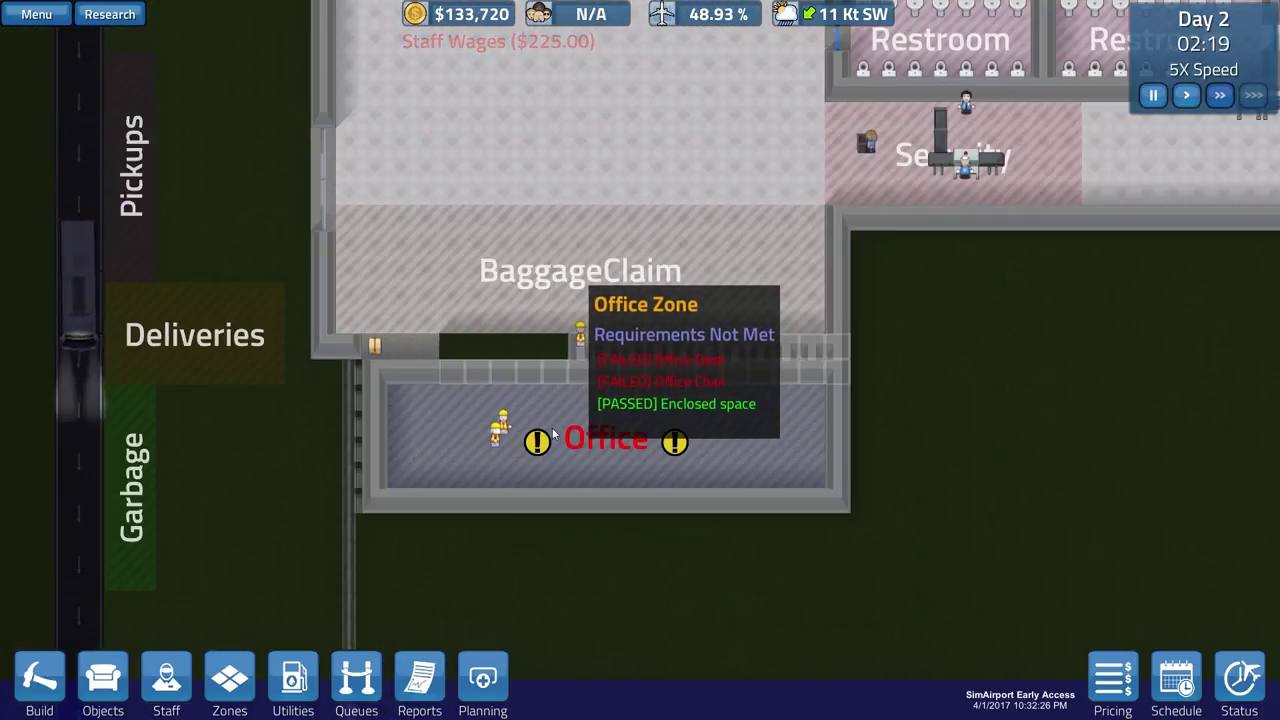
pyautogui.scroll(-3, 551, 432)
pyautogui.scroll(2, 590, 420)
pyautogui.scroll(1, 640, 405)
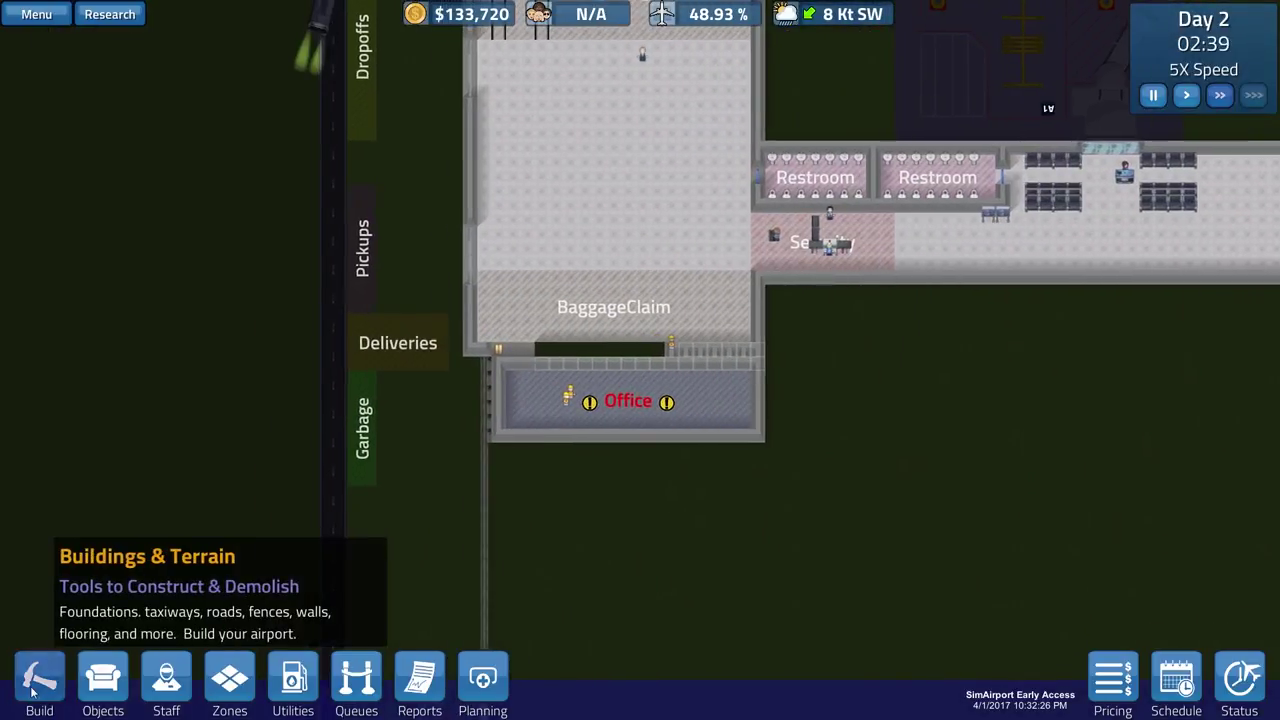
# - Attempt a concrete foundation above the Office, then cancel the blocked placement
pyautogui.click(40, 678)
pyautogui.press('w')
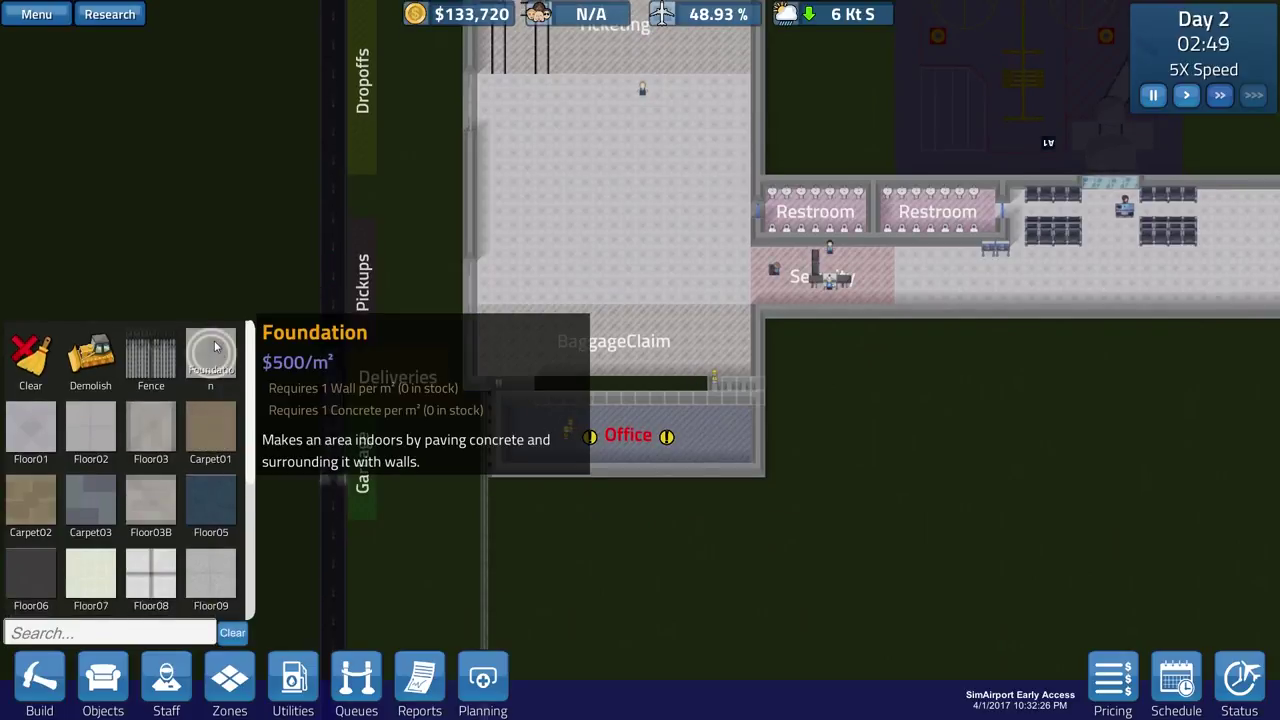
pyautogui.click(210, 355)
pyautogui.scroll(2, 549, 440)
pyautogui.scroll(2, 555, 455)
pyautogui.scroll(-3, 558, 460)
pyautogui.scroll(-1, 565, 440)
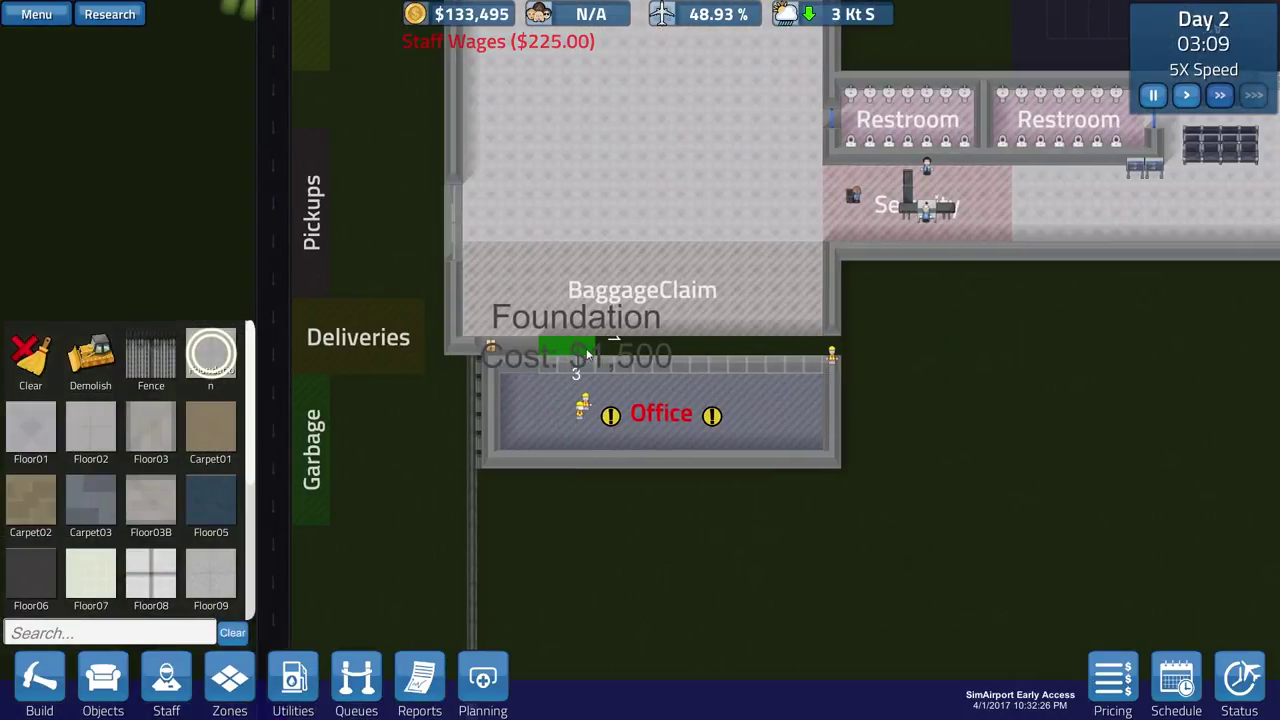
pyautogui.moveTo(588, 355); pyautogui.dragTo(835, 387)
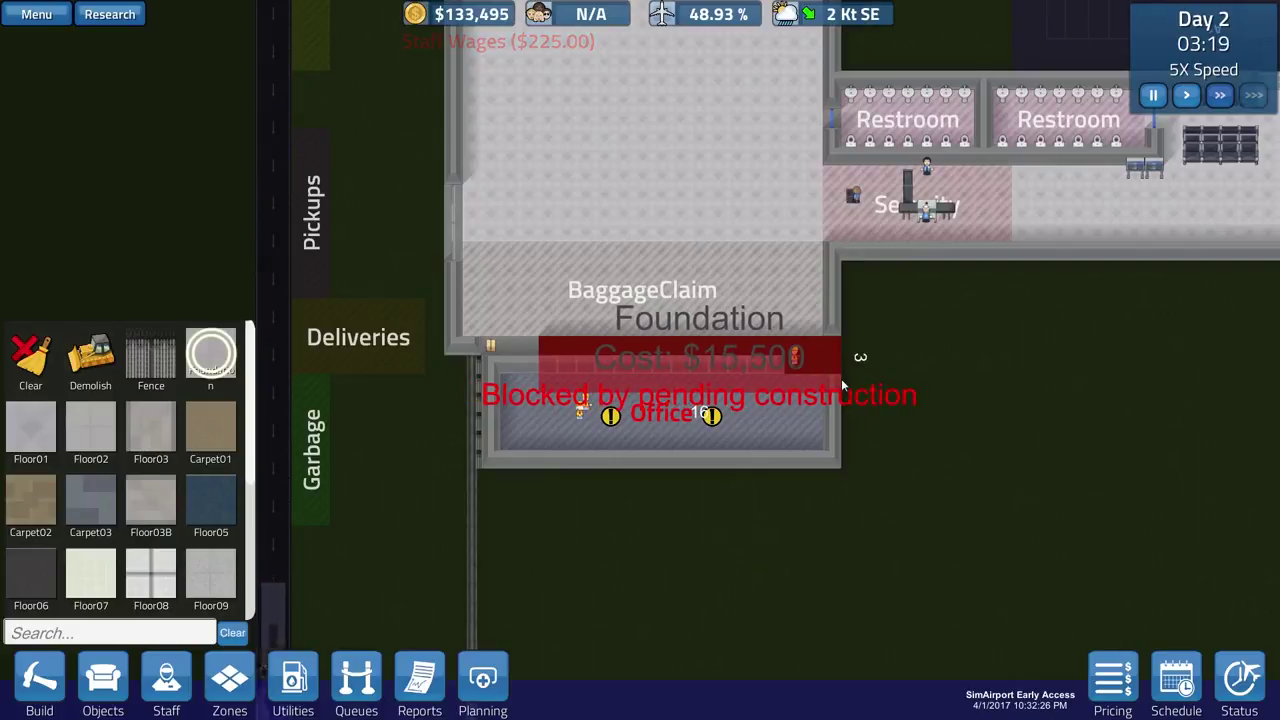
pyautogui.moveTo(841, 378); pyautogui.dragTo(841, 378)
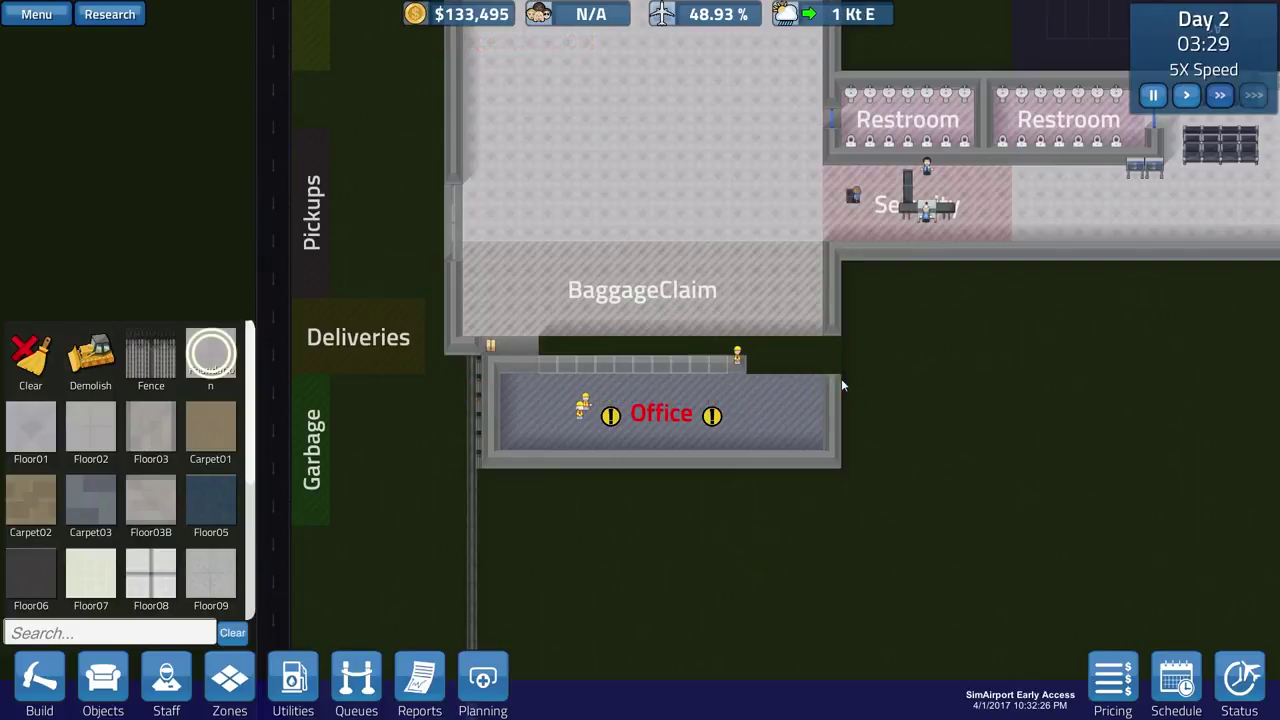
pyautogui.scroll(2, 760, 391)
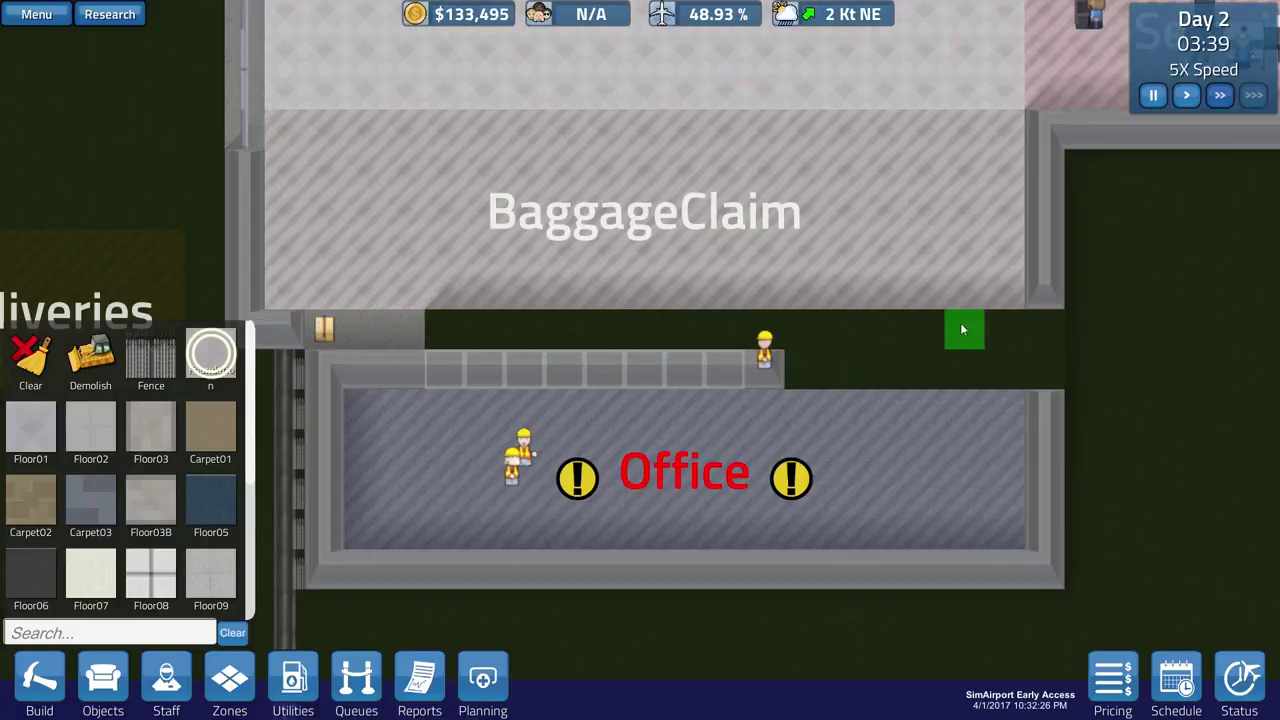
pyautogui.scroll(-5, 846, 371)
pyautogui.scroll(-3, 846, 374)
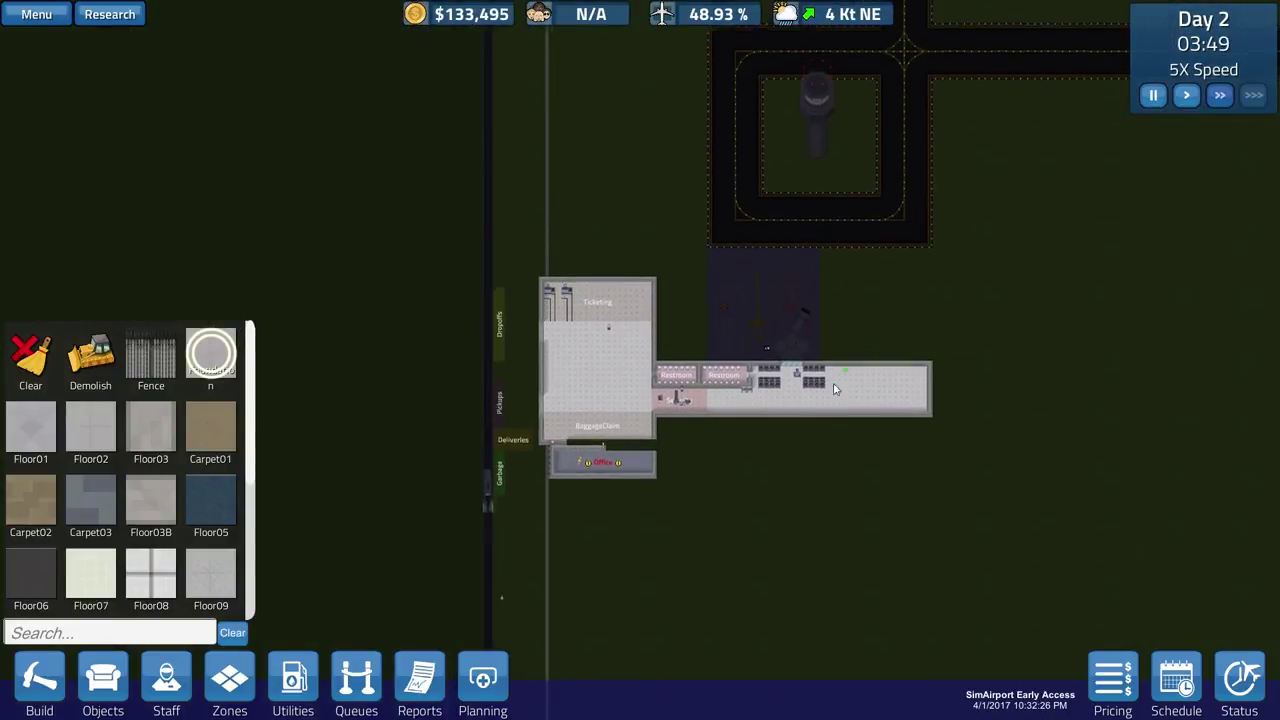
pyautogui.scroll(2, 815, 400)
pyautogui.scroll(2, 811, 404)
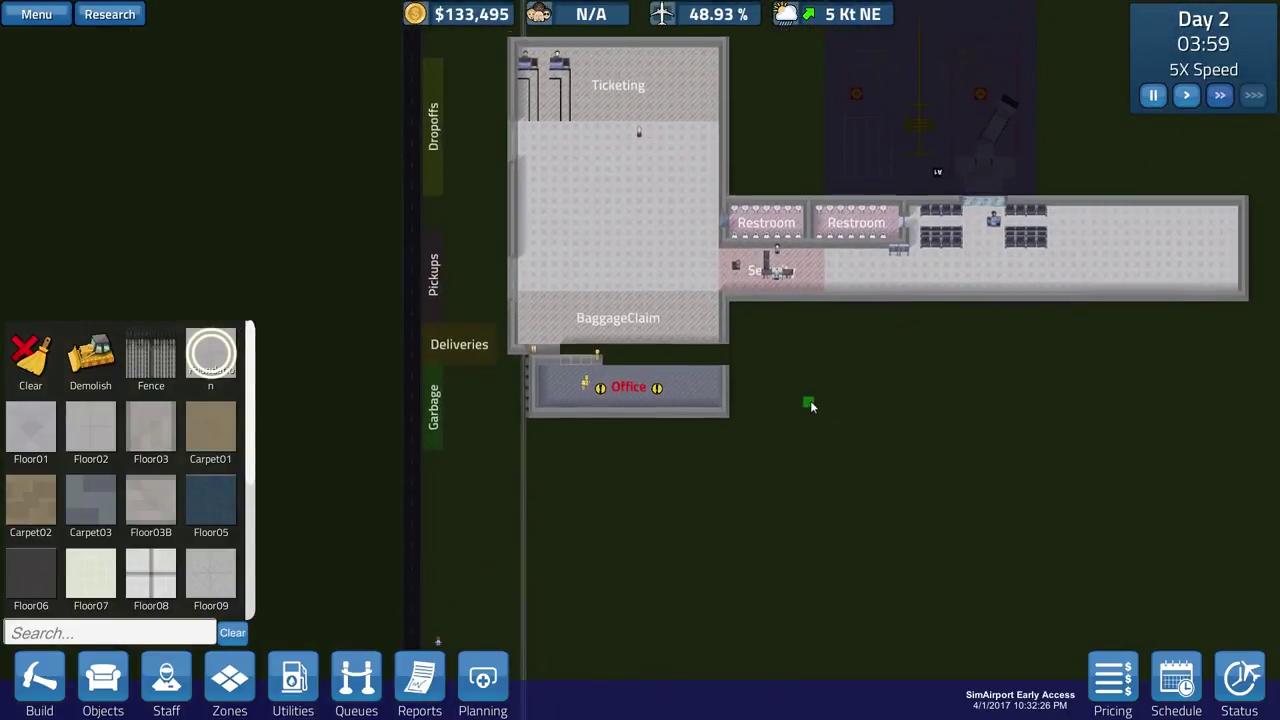
# - Demolish the leftover three-tile wall piece beside Baggage Claim's door
pyautogui.press('w')
pyautogui.press('d')
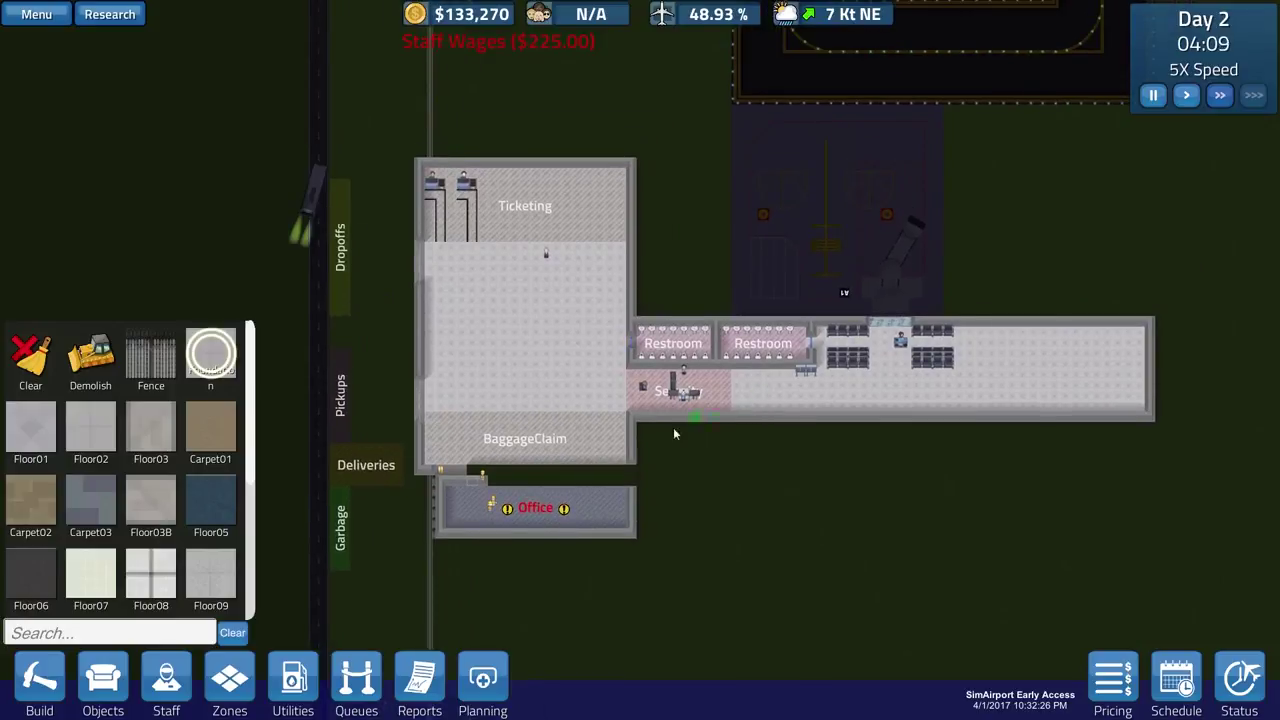
pyautogui.scroll(1, 662, 432)
pyautogui.scroll(2, 665, 432)
pyautogui.press('s')
pyautogui.press('a')
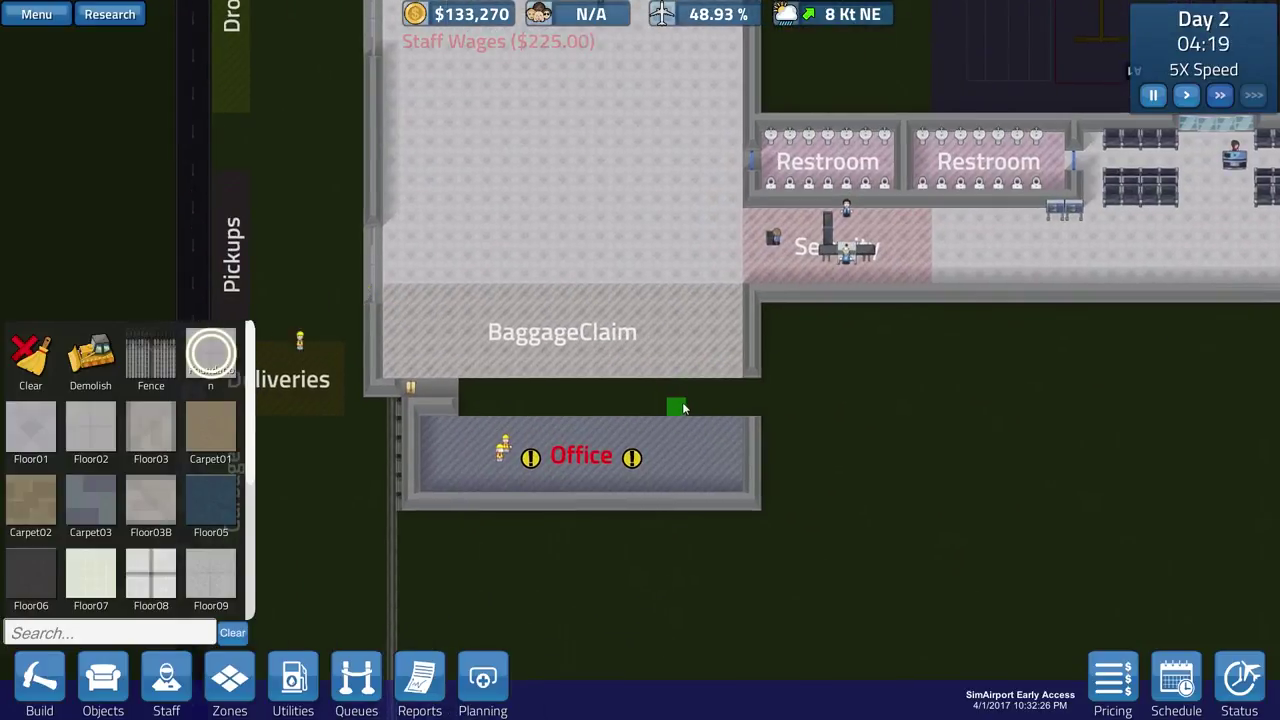
pyautogui.click(90, 355)
pyautogui.moveTo(480, 402); pyautogui.dragTo(447, 413)
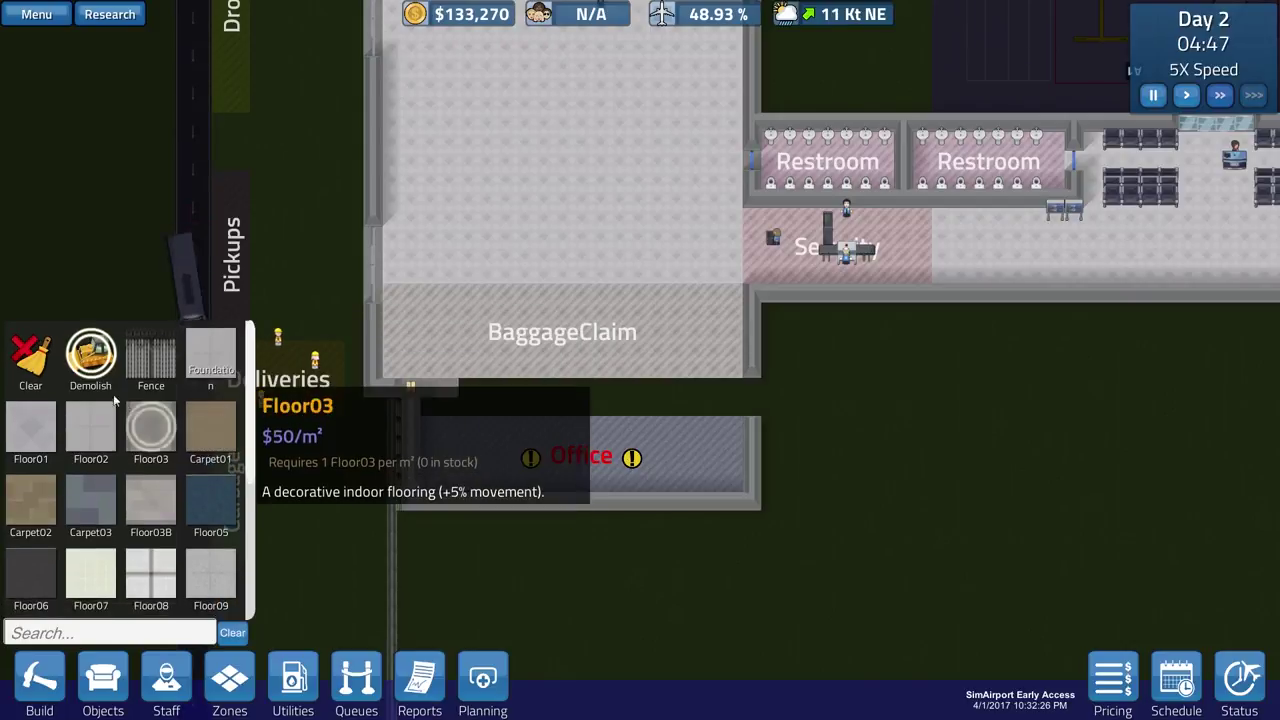
# - Lay a $17,000 foundation strip across the gap between Baggage Claim and the Office
pyautogui.click(210, 358)
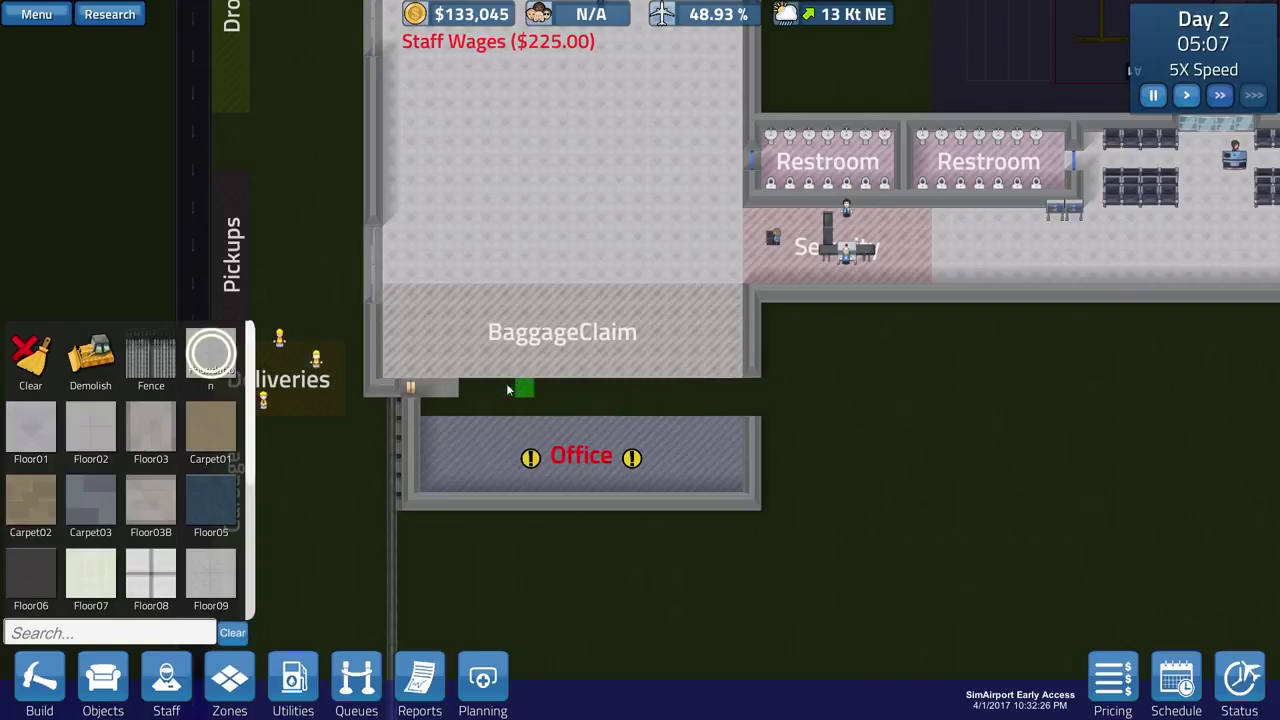
pyautogui.moveTo(755, 437); pyautogui.dragTo(756, 437)
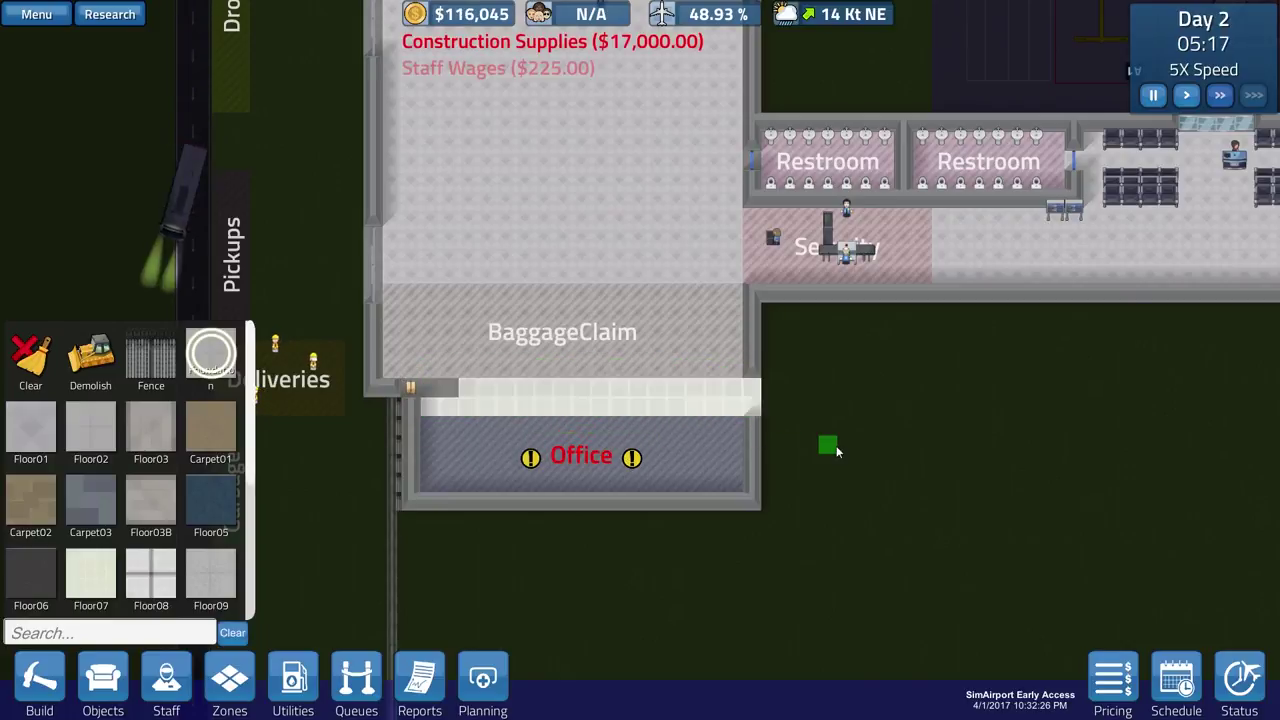
pyautogui.scroll(2, 829, 446)
pyautogui.scroll(3, 838, 451)
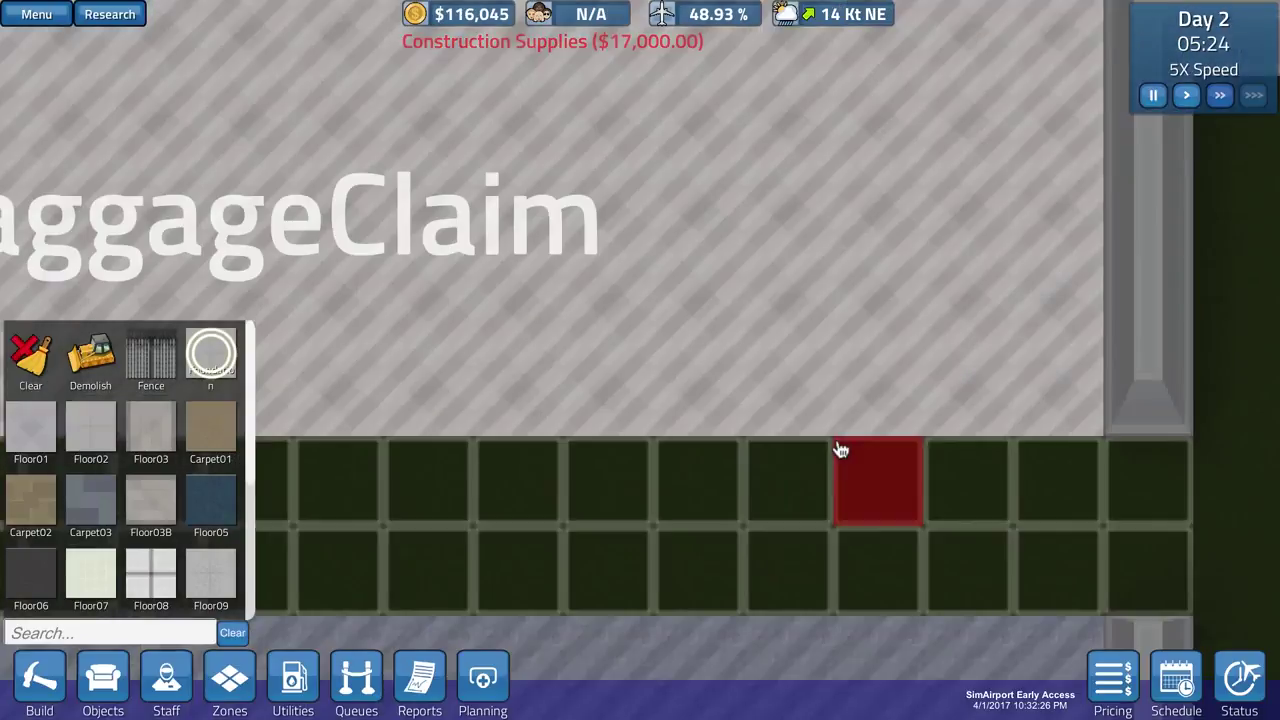
pyautogui.scroll(-2, 838, 451)
pyautogui.scroll(-1, 836, 445)
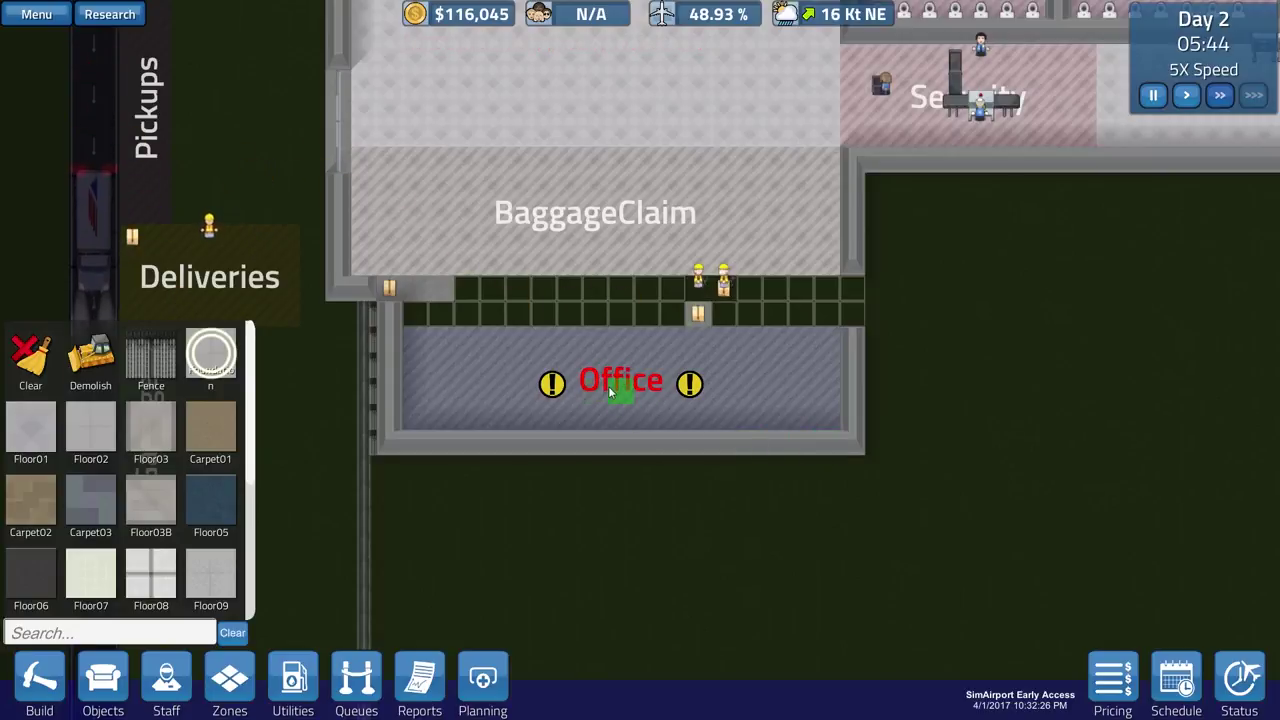
pyautogui.scroll(-2, 609, 392)
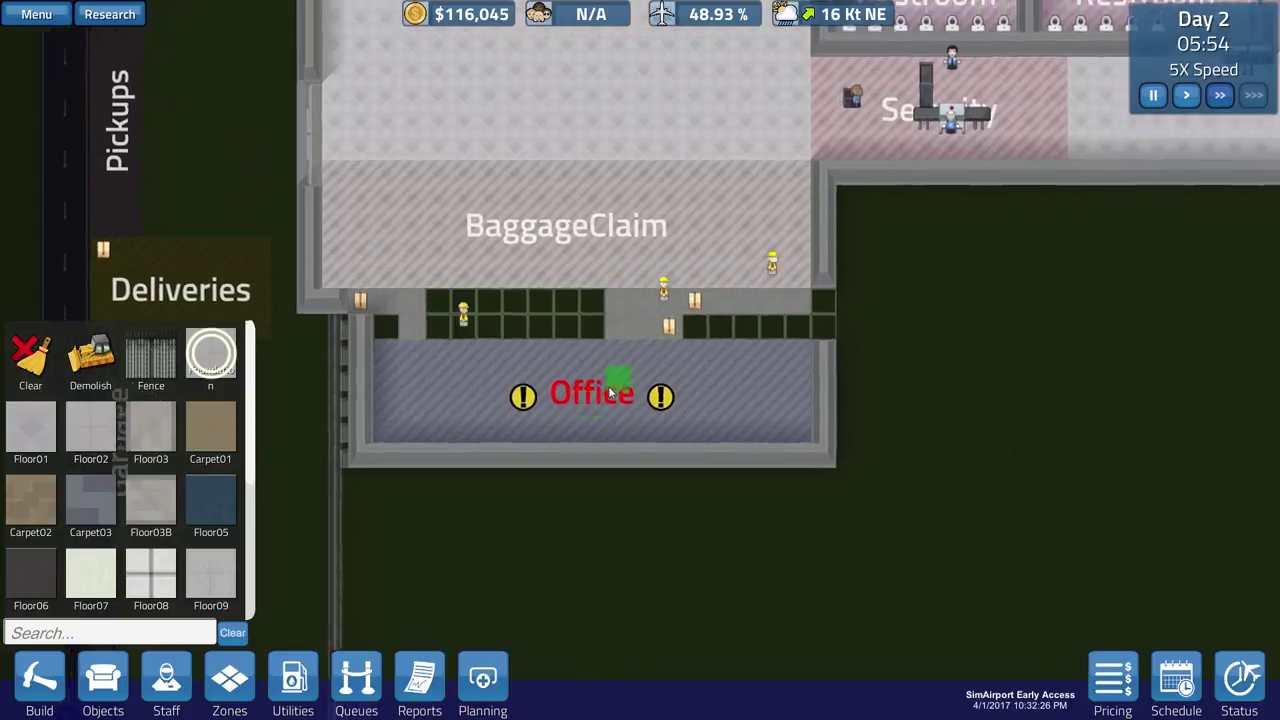
pyautogui.scroll(-3, 612, 394)
pyautogui.scroll(-1, 614, 395)
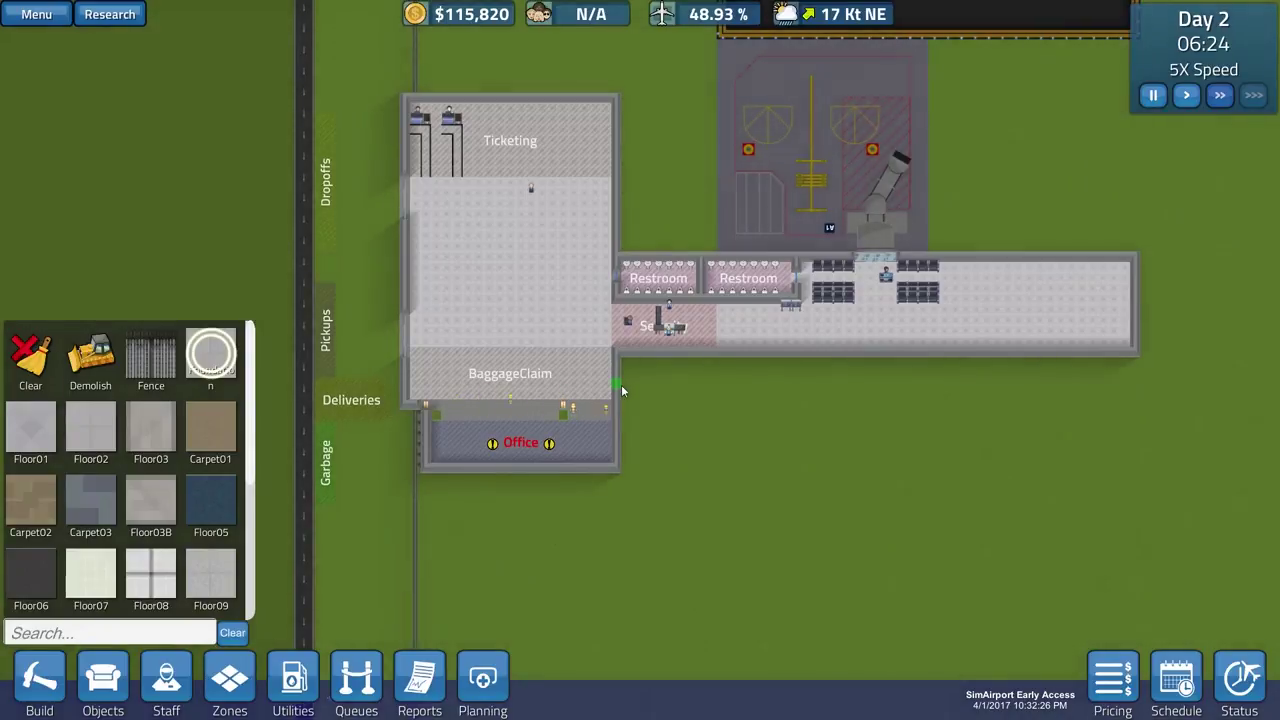
pyautogui.scroll(1, 621, 384)
pyautogui.scroll(2, 621, 387)
pyautogui.scroll(2, 621, 387)
pyautogui.scroll(2, 560, 382)
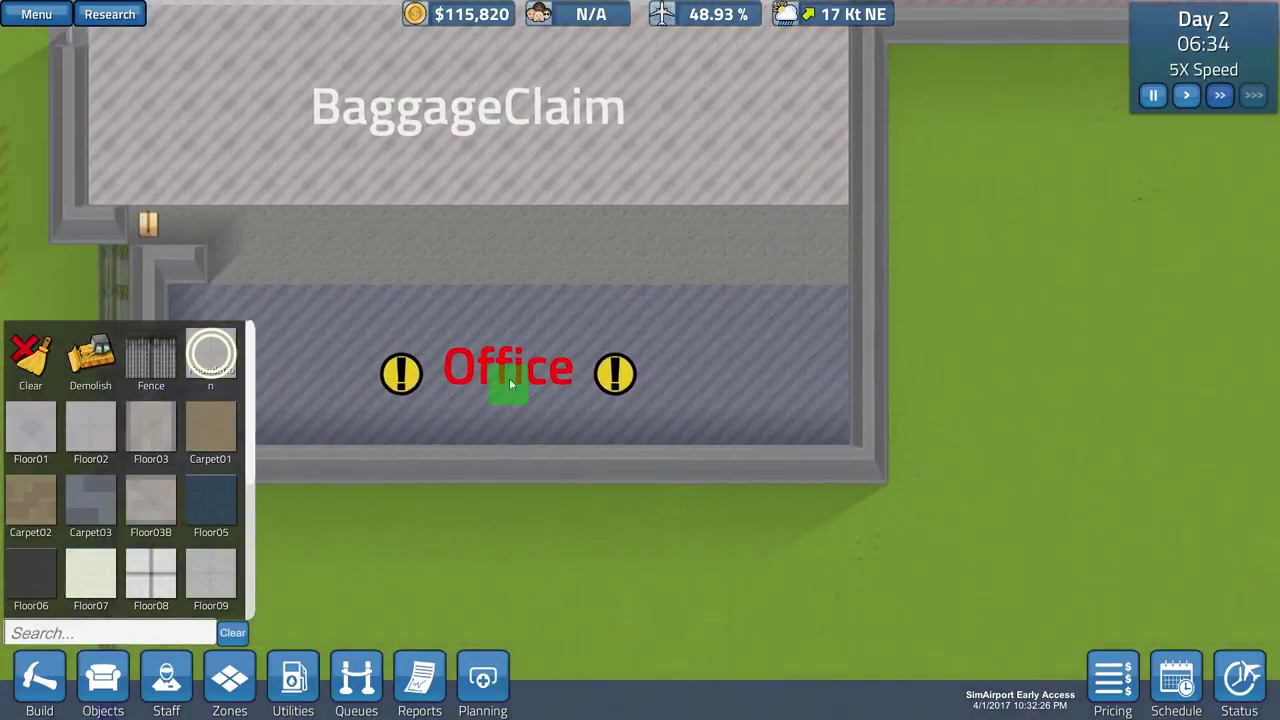
# - Build a wall along the Office's top edge, below the Baggage Claim corridor
pyautogui.press('a')
pyautogui.press('w')
pyautogui.scroll(-1, 169, 480)
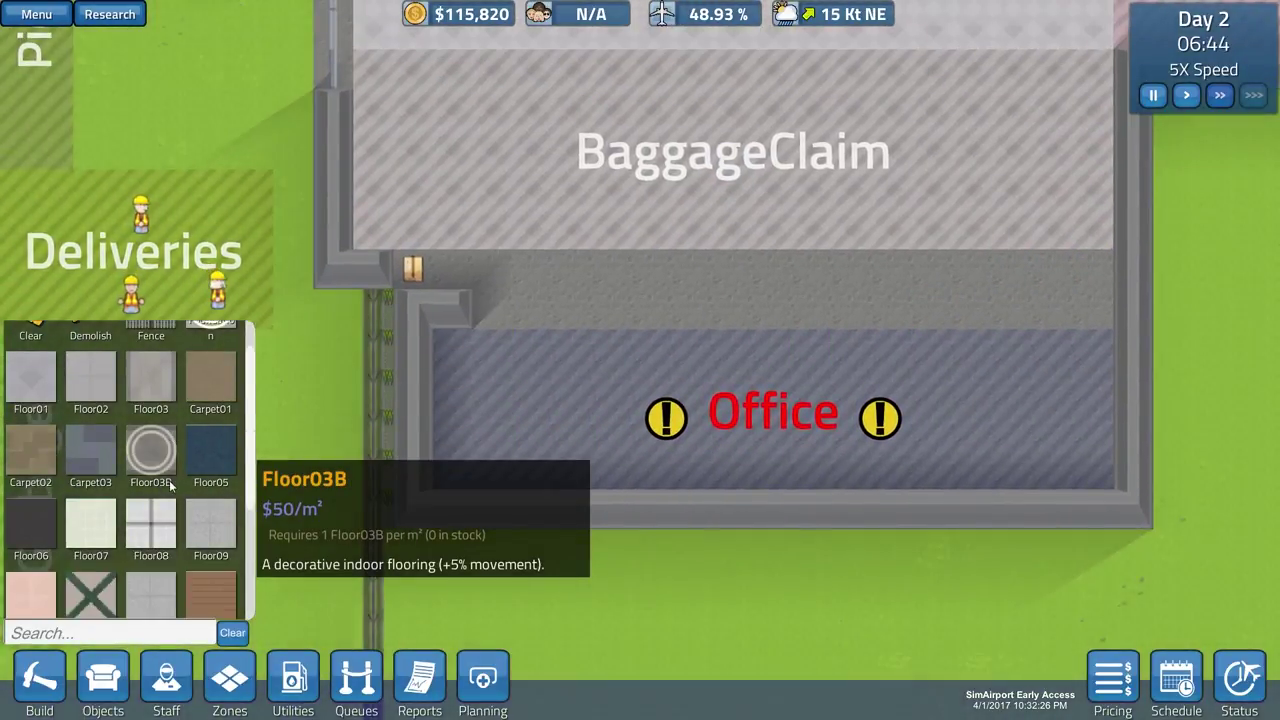
pyautogui.scroll(-1, 169, 480)
pyautogui.scroll(-2, 169, 480)
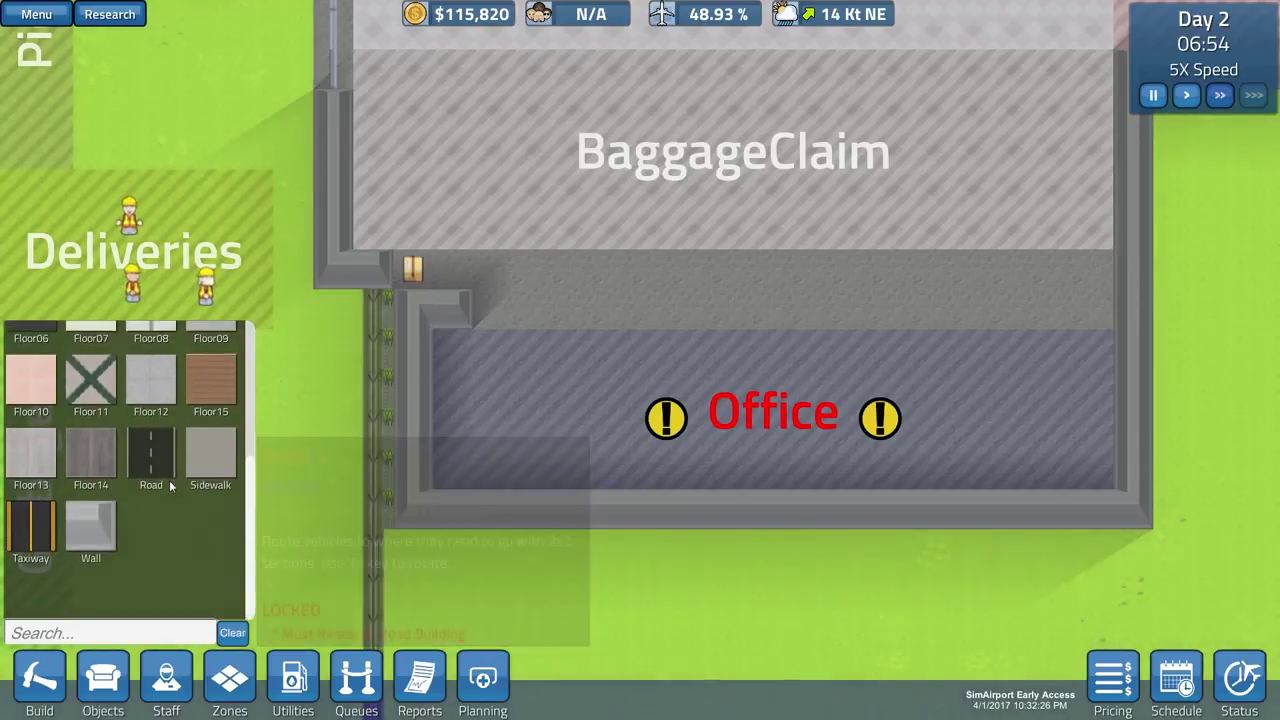
pyautogui.click(90, 530)
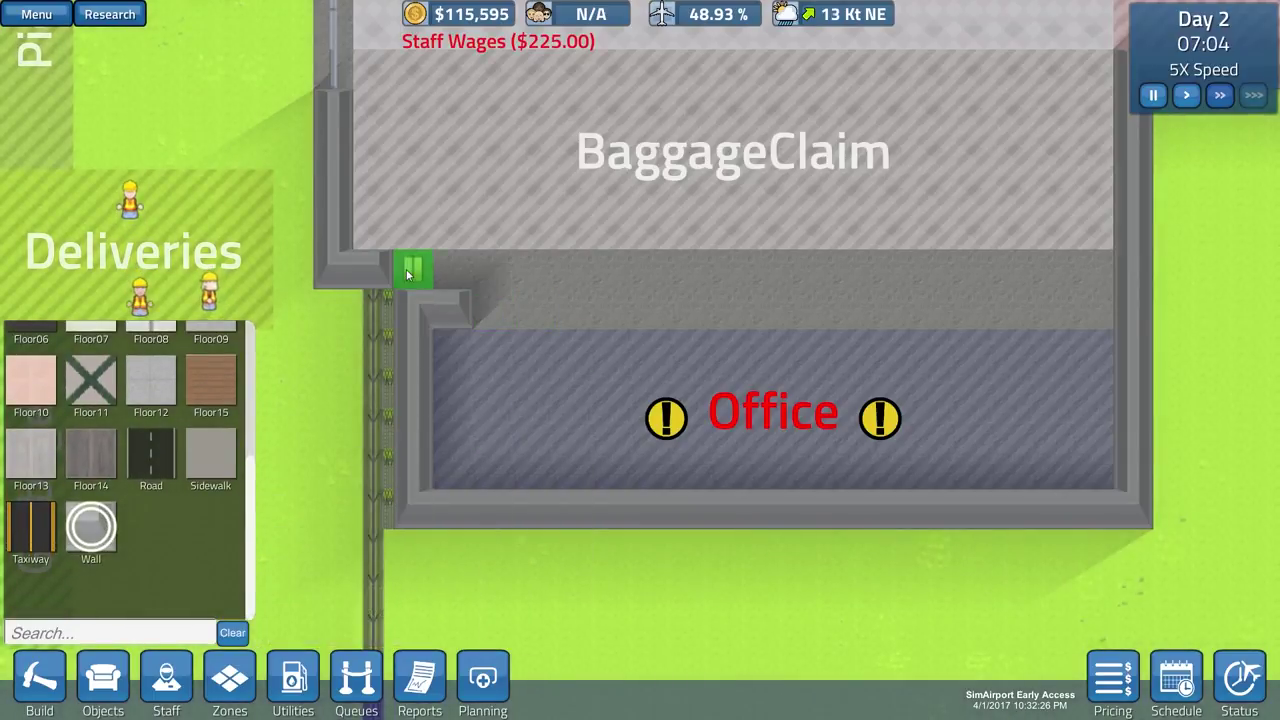
pyautogui.press('d')
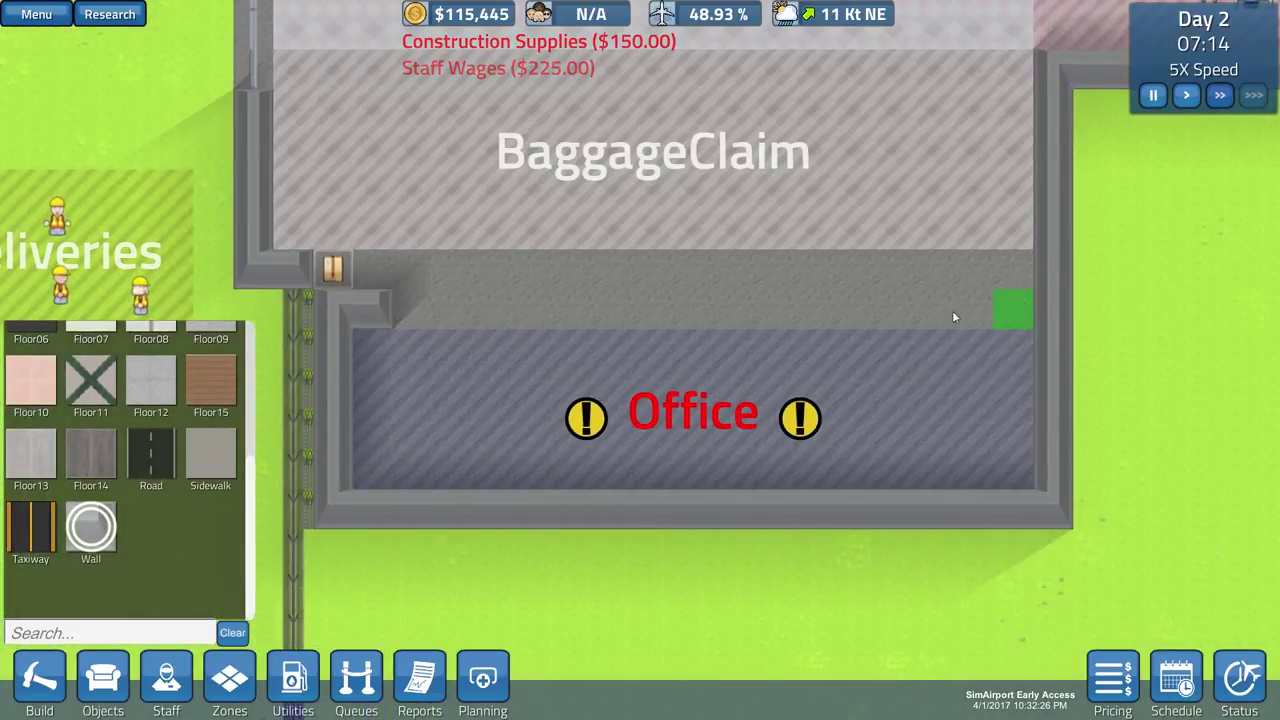
pyautogui.moveTo(914, 312); pyautogui.dragTo(435, 322)
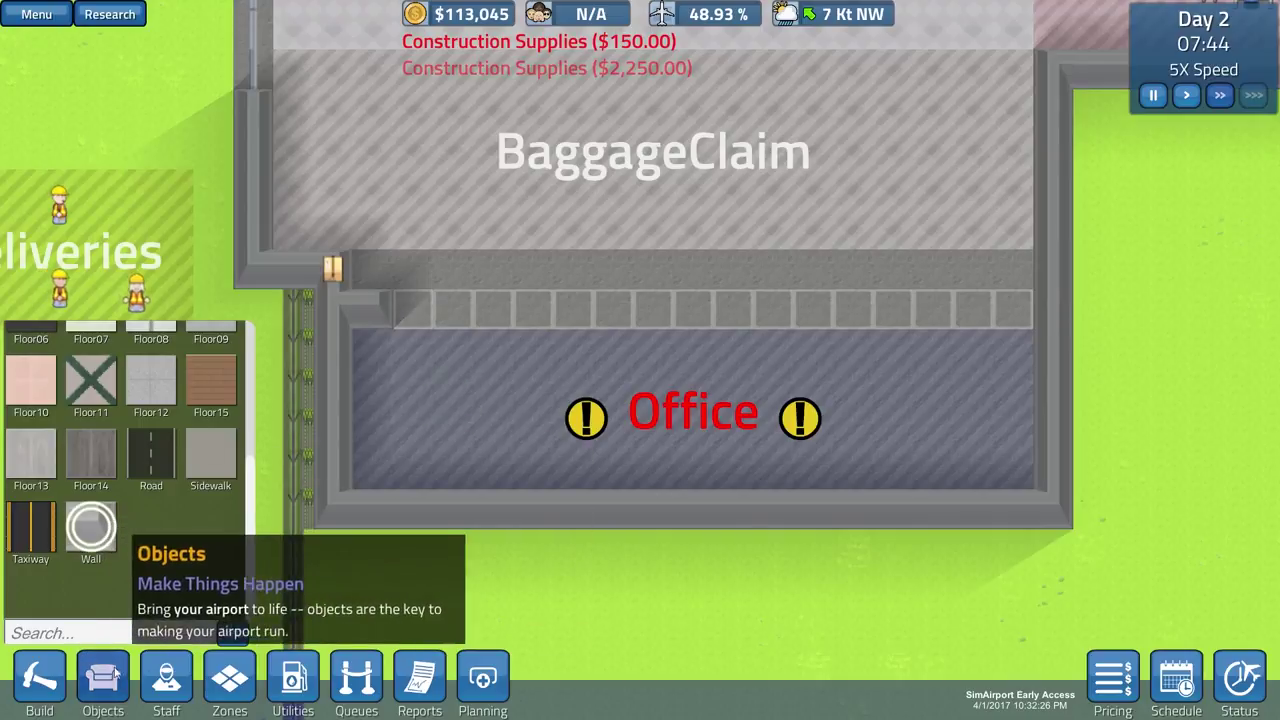
# - Bring up the placeable objects catalogue and pause at Day 2, 08:33
pyautogui.click(229, 678)
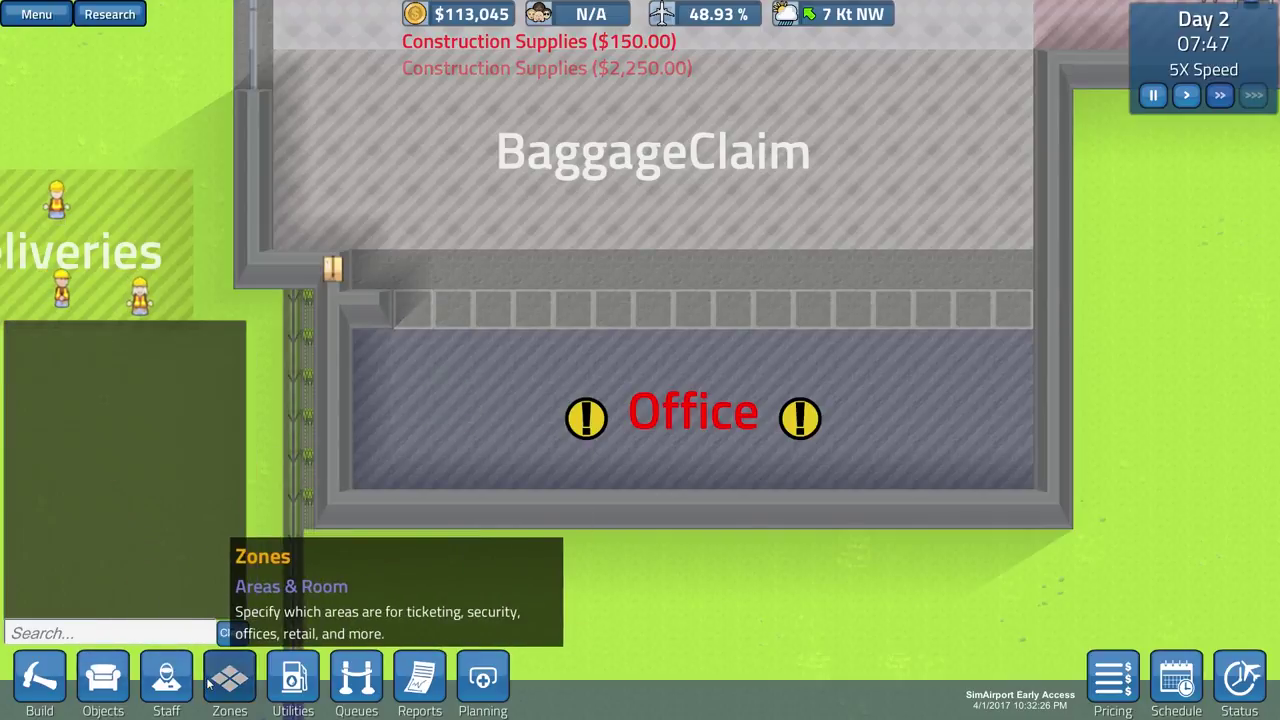
pyautogui.click(103, 678)
pyautogui.scroll(-2, 198, 517)
pyautogui.scroll(-1, 195, 520)
pyautogui.scroll(-1, 192, 525)
pyautogui.scroll(-1, 186, 533)
pyautogui.scroll(-1, 186, 525)
pyautogui.scroll(-2, 186, 525)
pyautogui.scroll(-1, 186, 525)
pyautogui.scroll(1, 172, 471)
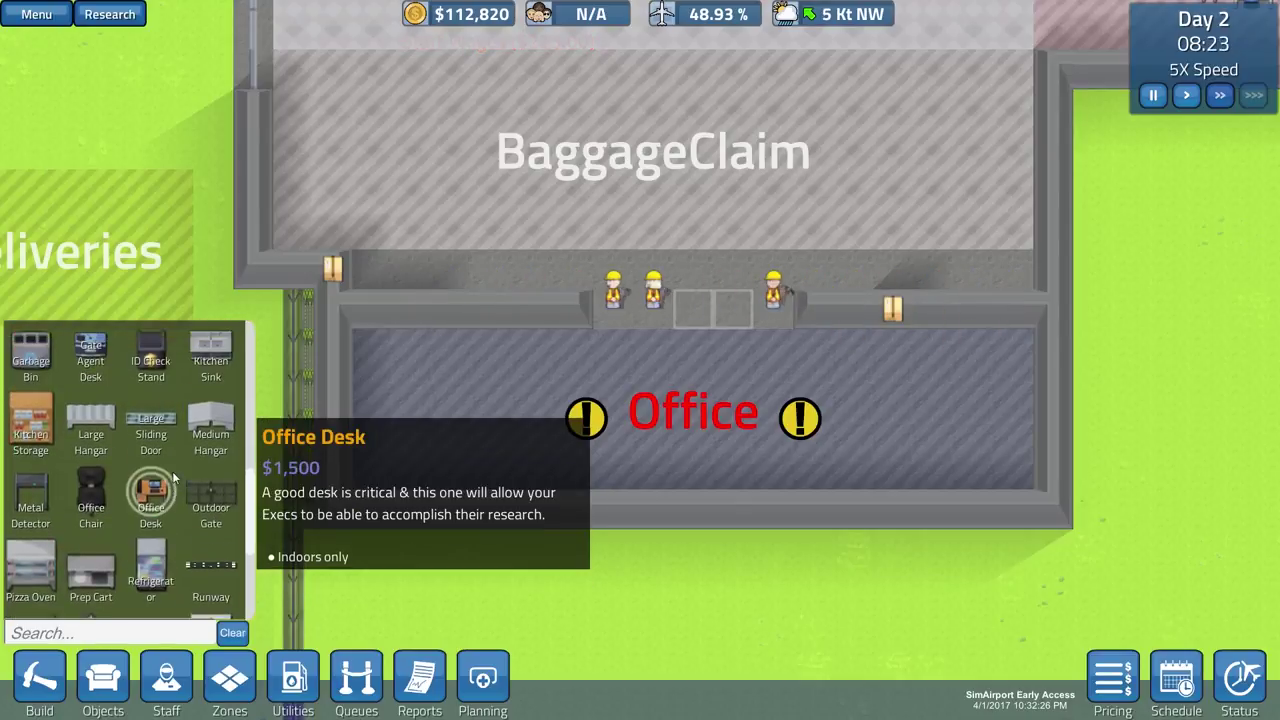
pyautogui.scroll(1, 172, 471)
pyautogui.scroll(-1, 172, 471)
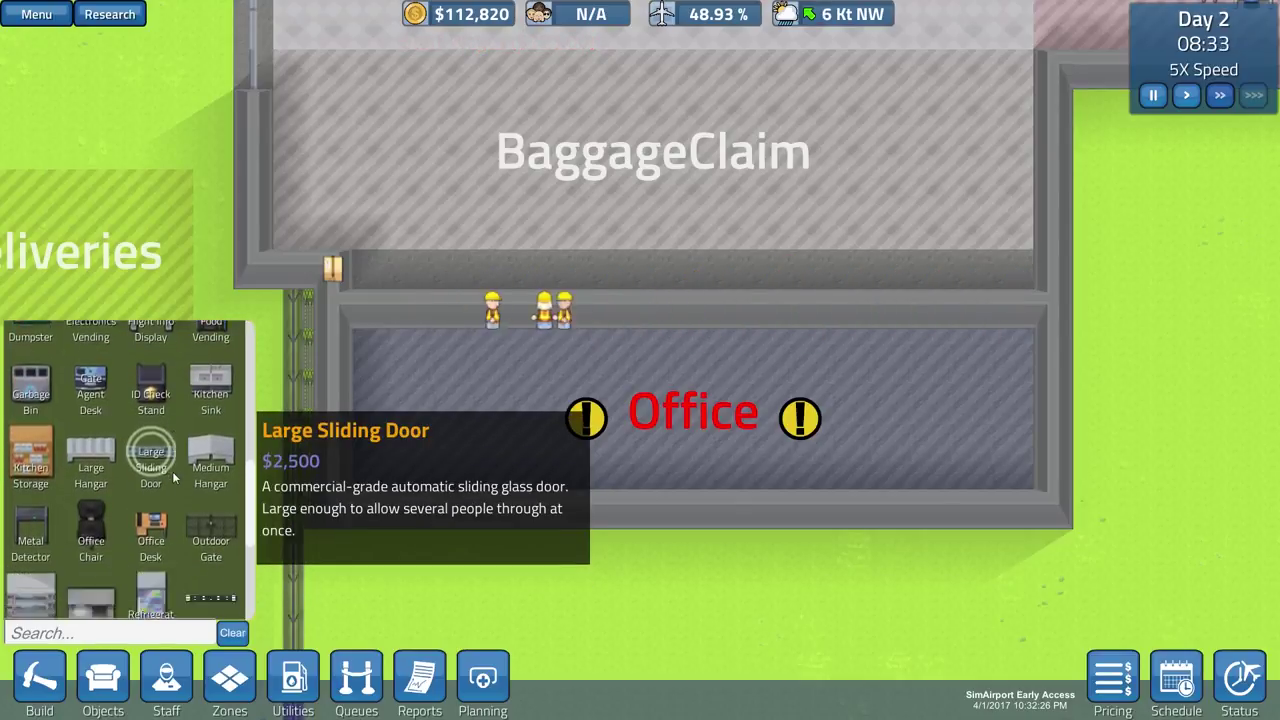
pyautogui.press('space')
pyautogui.scroll(-1, 172, 471)
pyautogui.scroll(-1, 172, 471)
# - Put a sliding door in the new wall's left end and resume at high speed
pyautogui.click(150, 505)
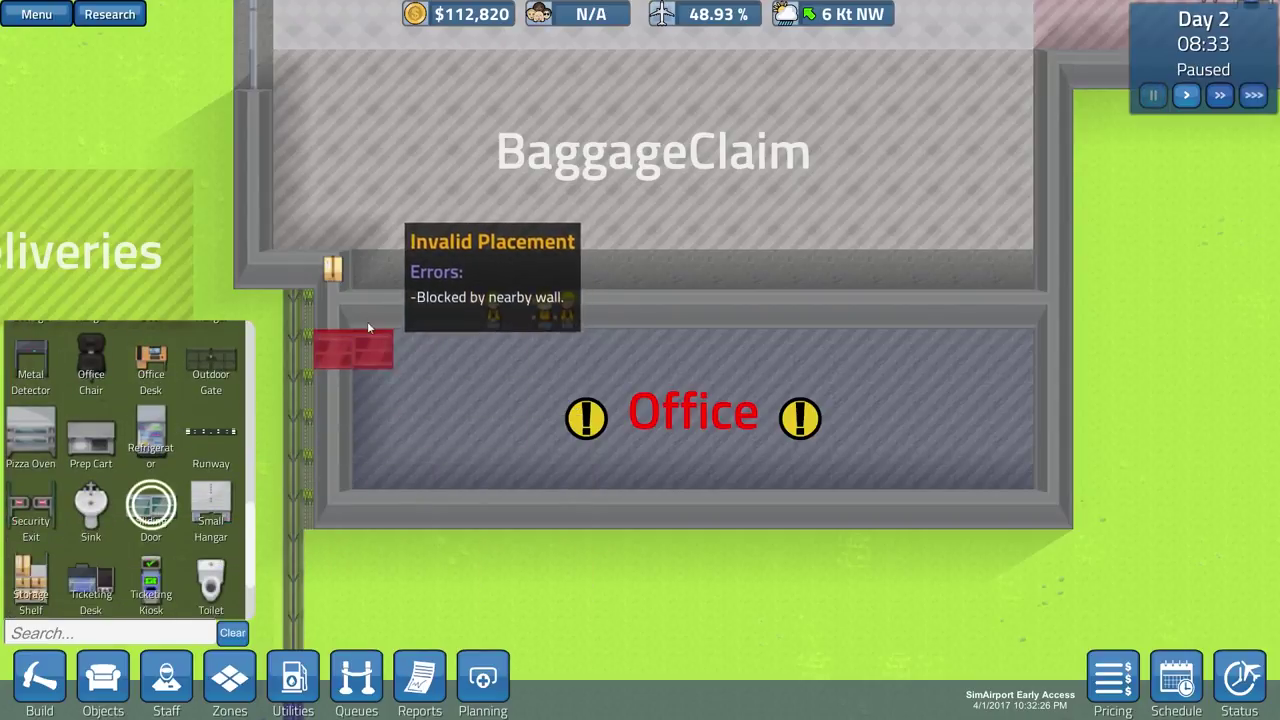
pyautogui.click(419, 308)
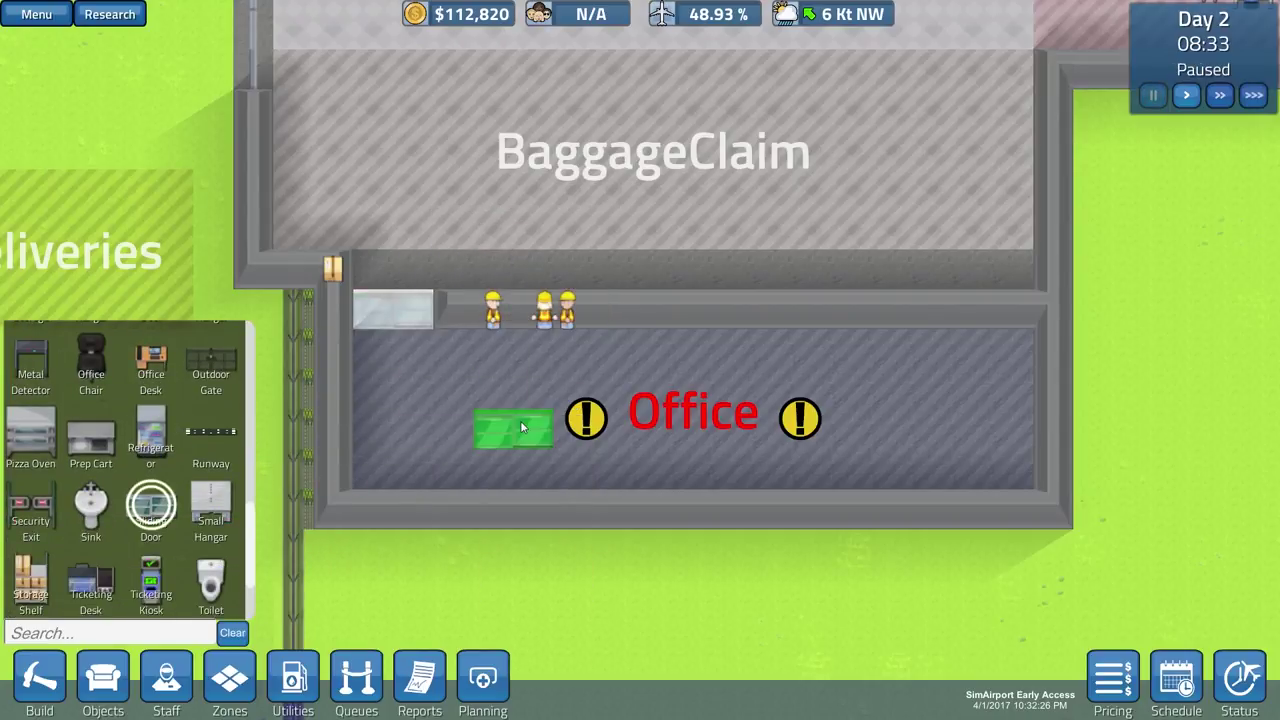
pyautogui.press('3')
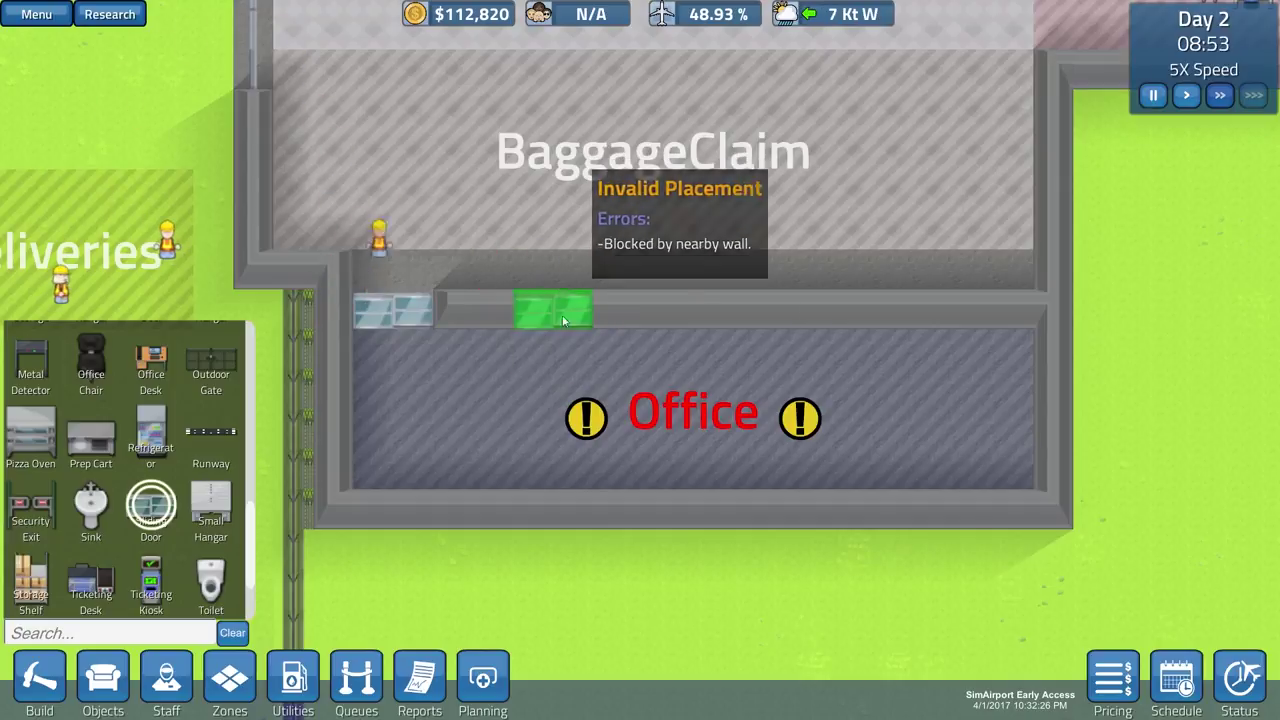
pyautogui.scroll(1, 131, 482)
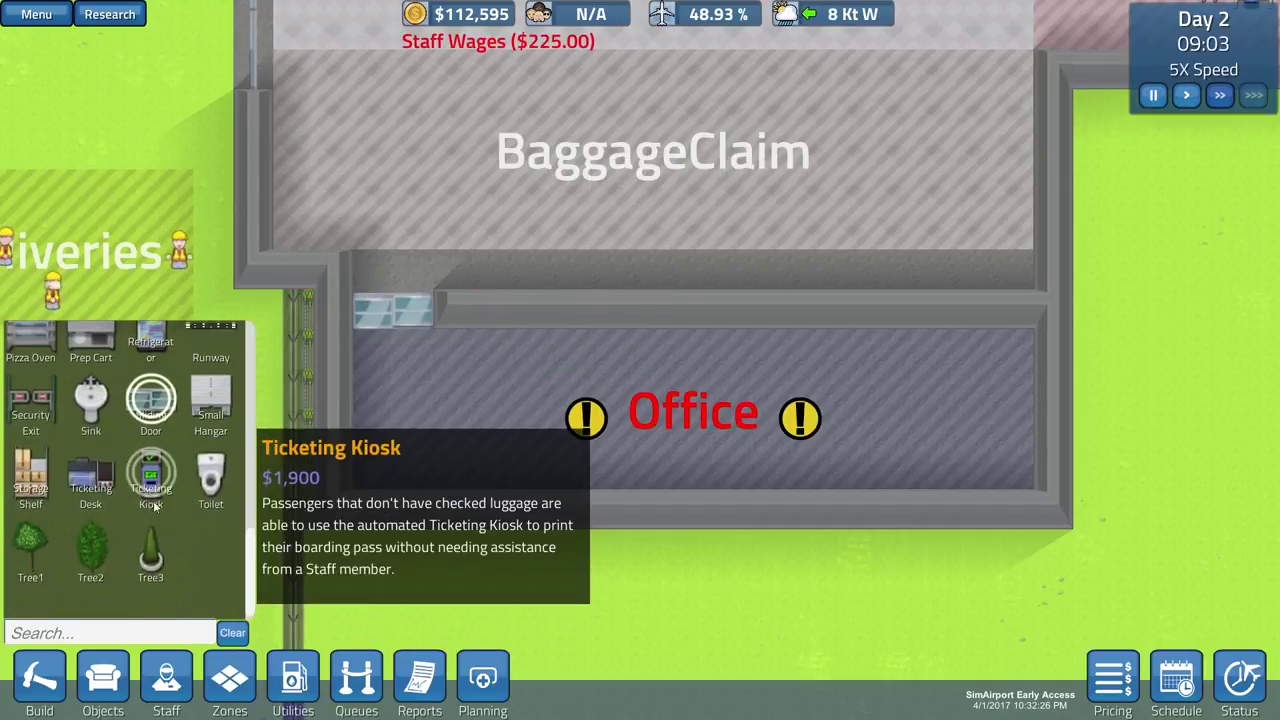
pyautogui.scroll(1, 140, 495)
pyautogui.scroll(1, 155, 510)
pyautogui.scroll(1, 155, 510)
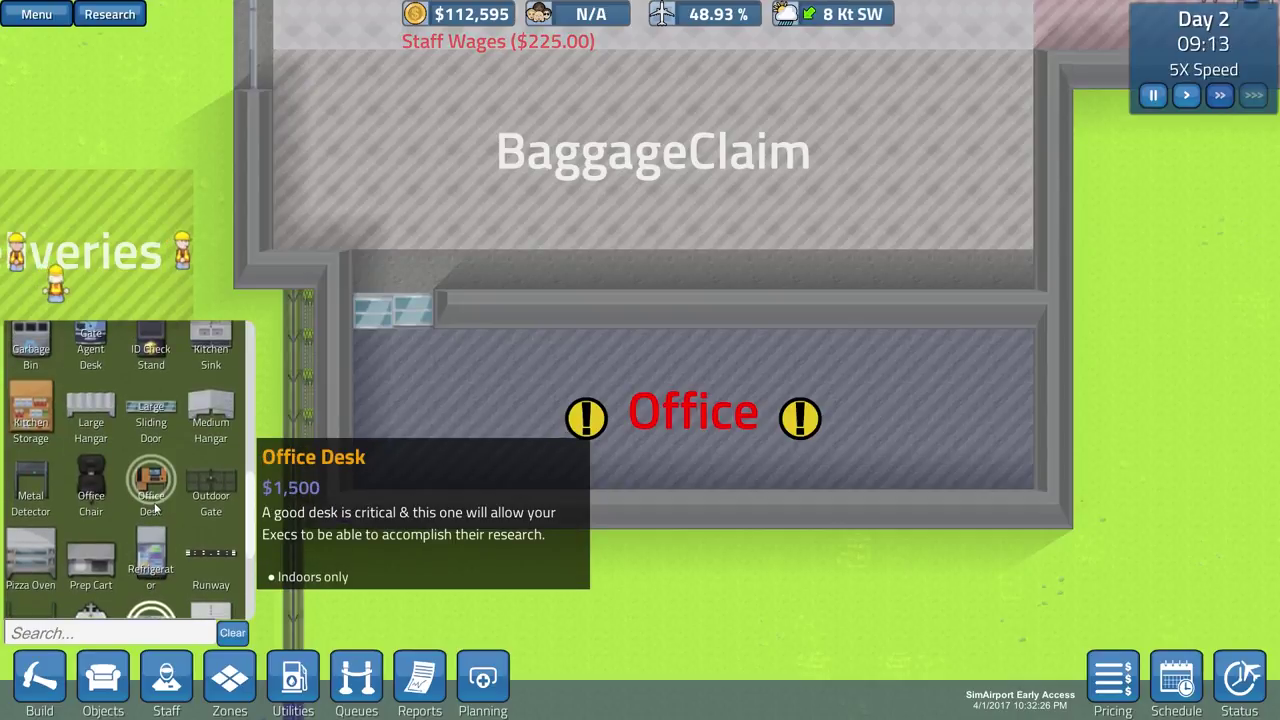
# - Buy a $500 office chair for the Office's lower-left corner
pyautogui.click(152, 505)
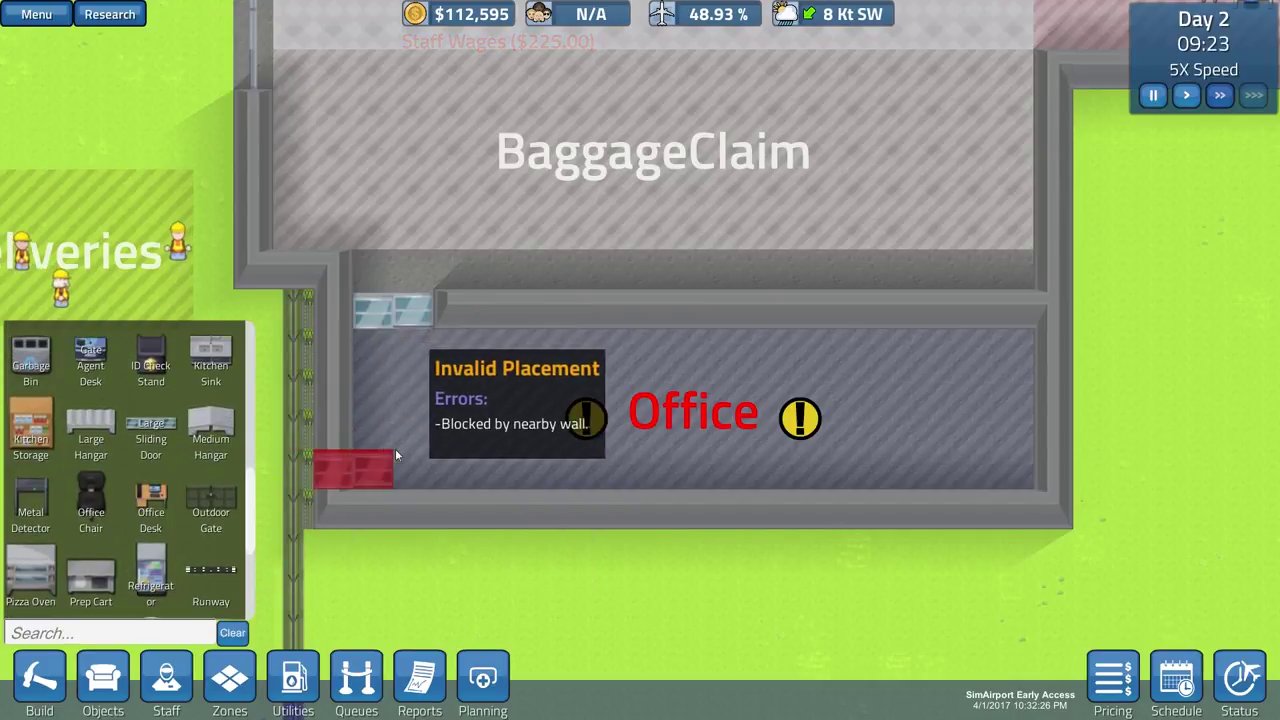
pyautogui.click(91, 497)
pyautogui.press('f')
pyautogui.press('f')
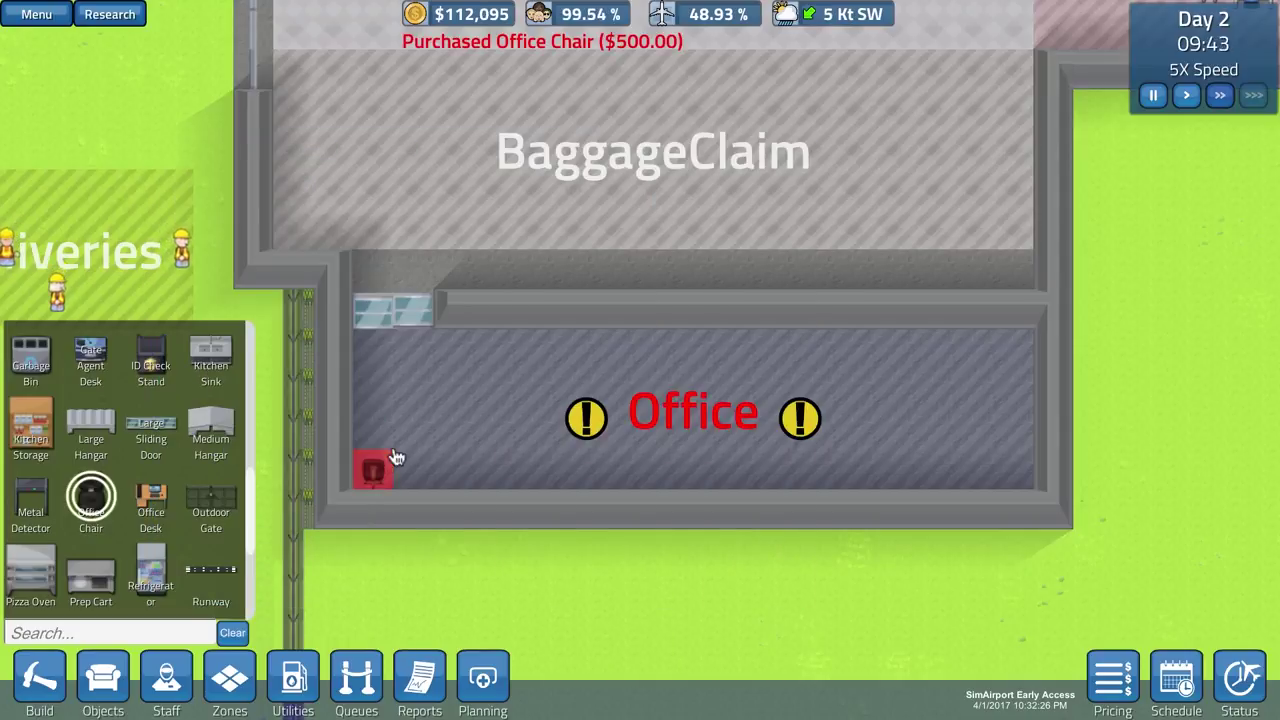
pyautogui.scroll(2, 192, 470)
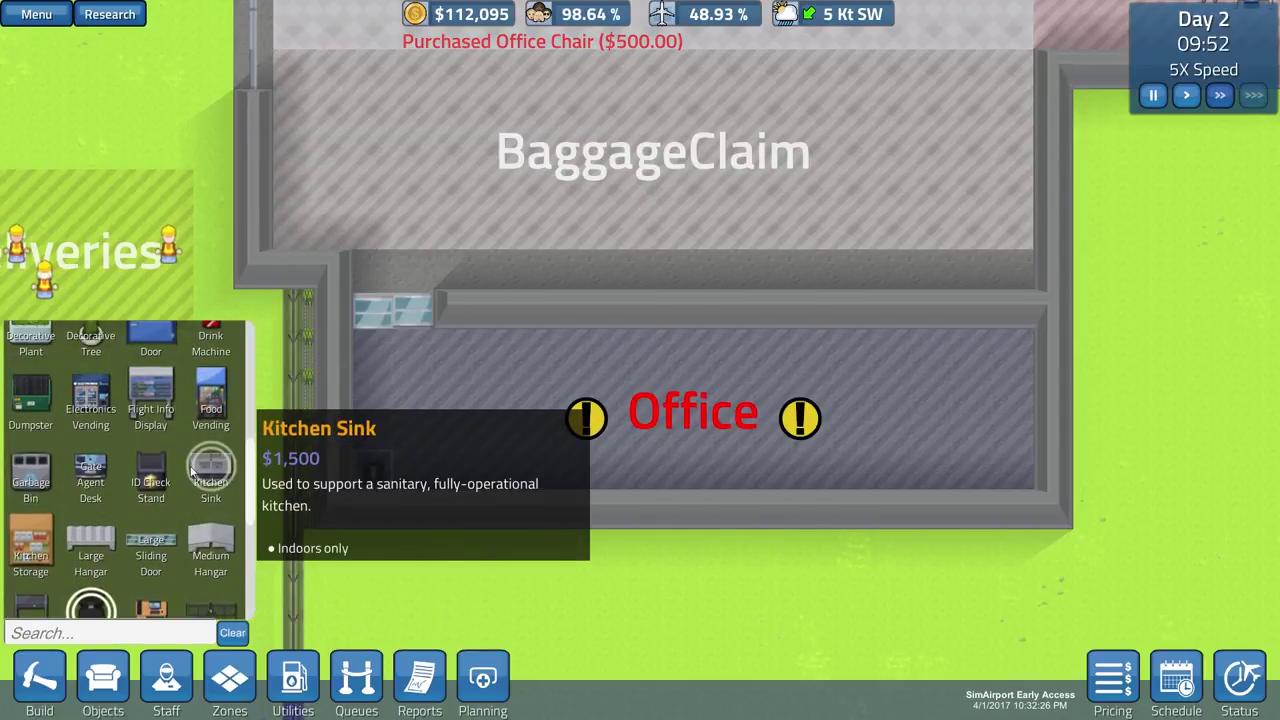
pyautogui.scroll(1, 192, 470)
pyautogui.scroll(1, 193, 471)
pyautogui.scroll(2, 195, 473)
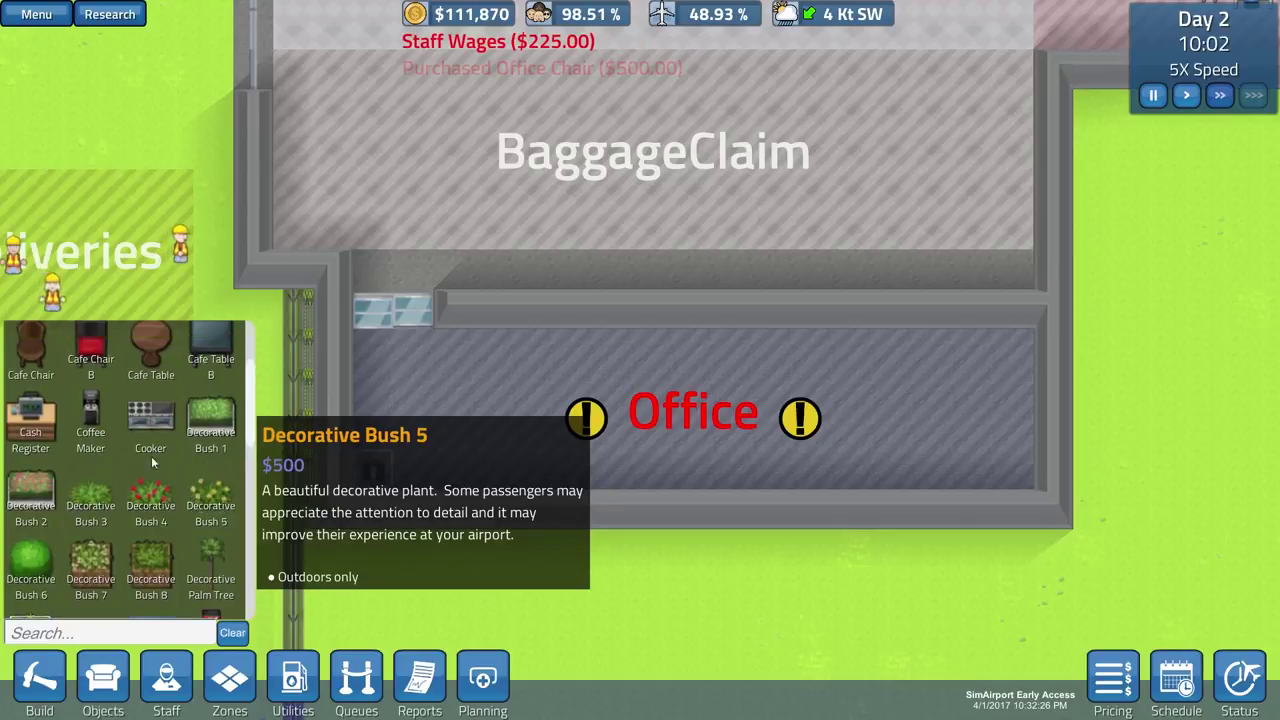
pyautogui.scroll(1, 208, 493)
pyautogui.click(208, 493)
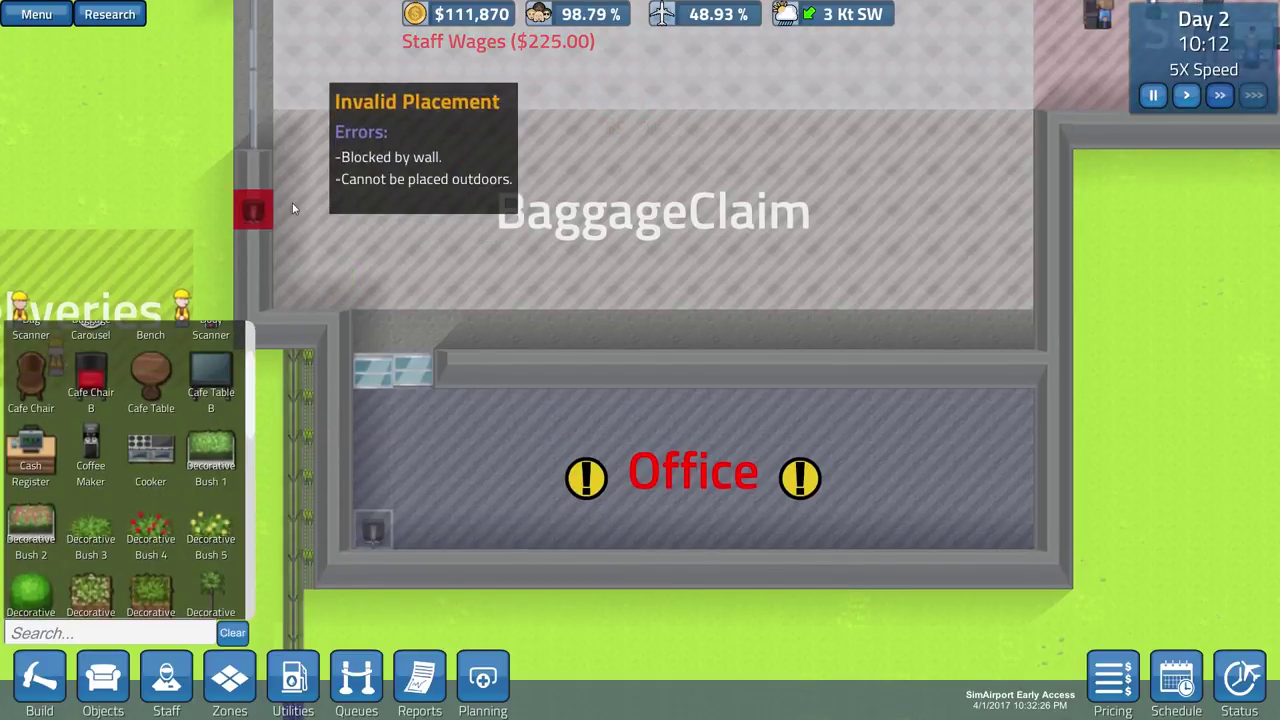
pyautogui.scroll(-2, 514, 274)
pyautogui.scroll(-3, 663, 255)
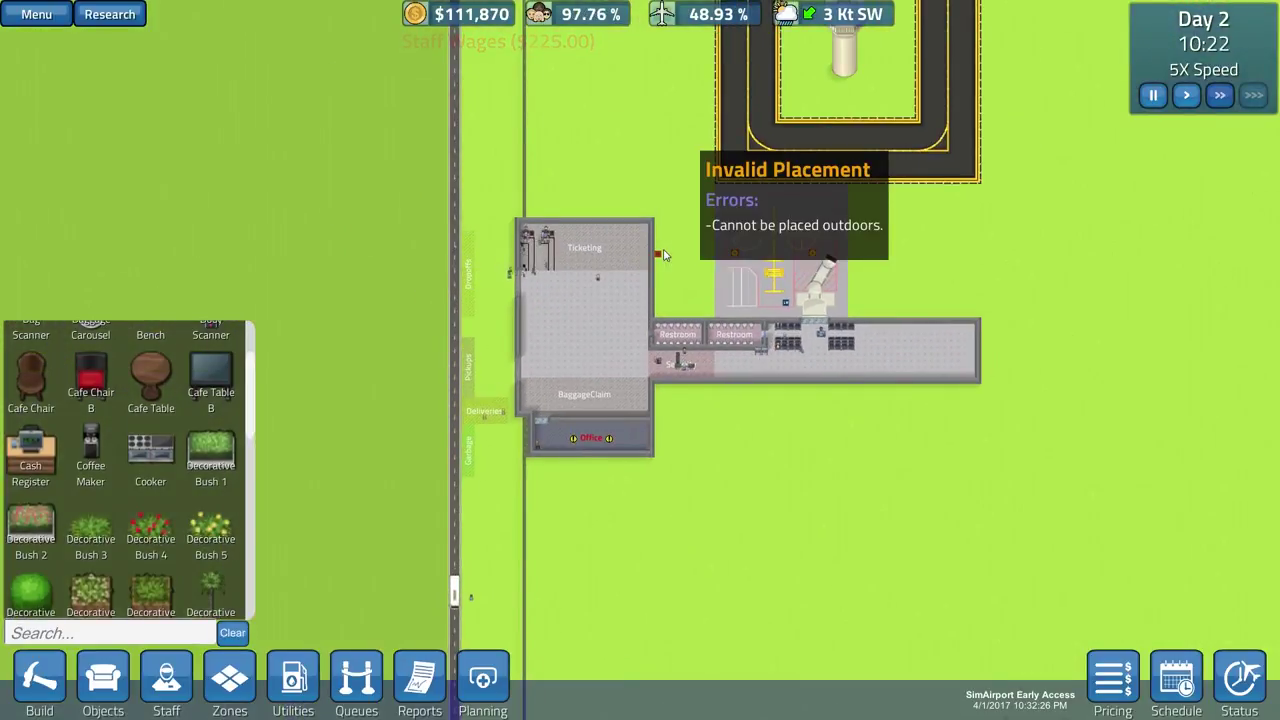
pyautogui.press('d')
pyautogui.press('w')
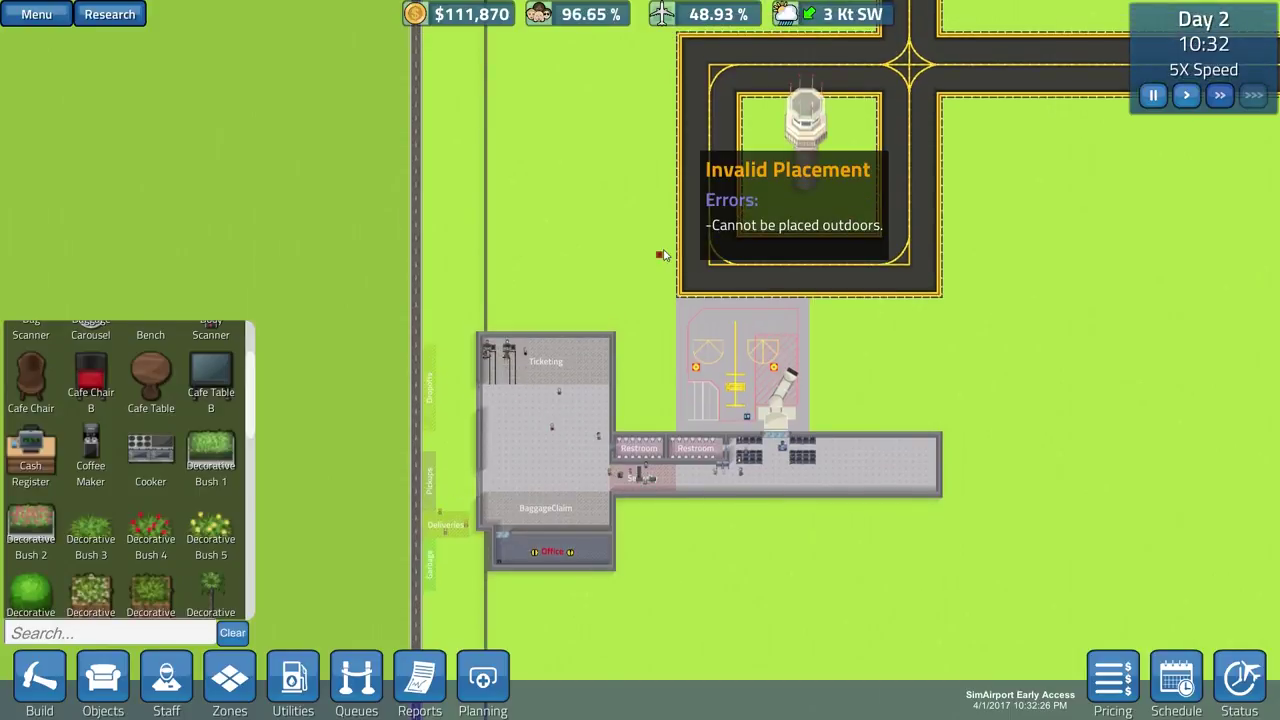
pyautogui.scroll(1, 655, 320)
pyautogui.scroll(2, 640, 380)
pyautogui.scroll(2, 710, 375)
pyautogui.rightClick(790, 412)
# - Return to the Office, pause at Day 2, 11:23, and show the placeable objects catalogue
pyautogui.press('a')
pyautogui.press('w')
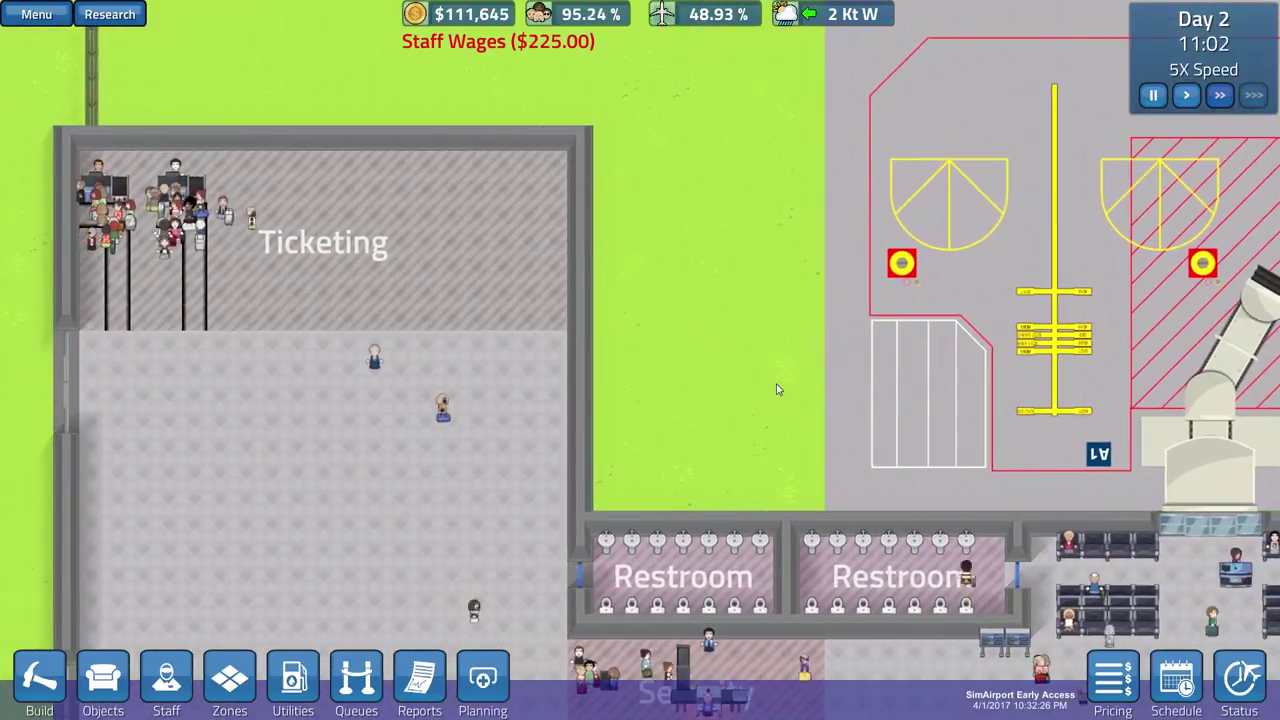
pyautogui.press('s')
pyautogui.press('d')
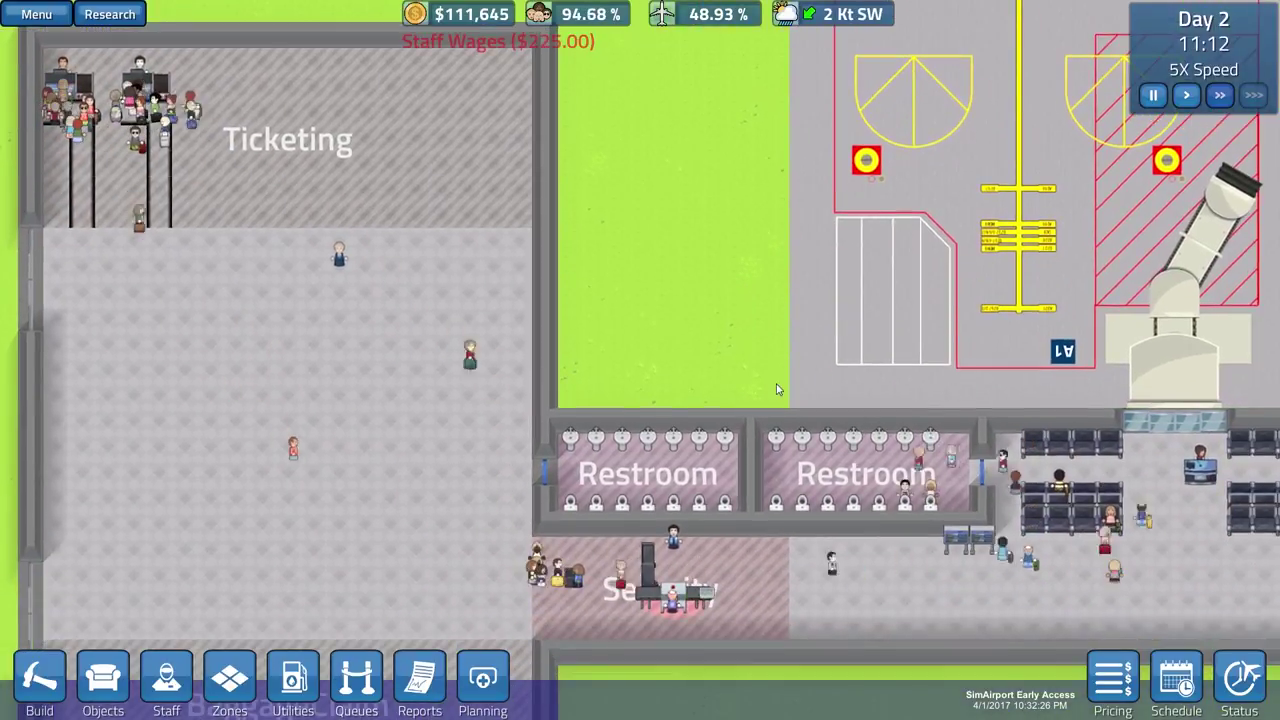
pyautogui.press('a')
pyautogui.press('w')
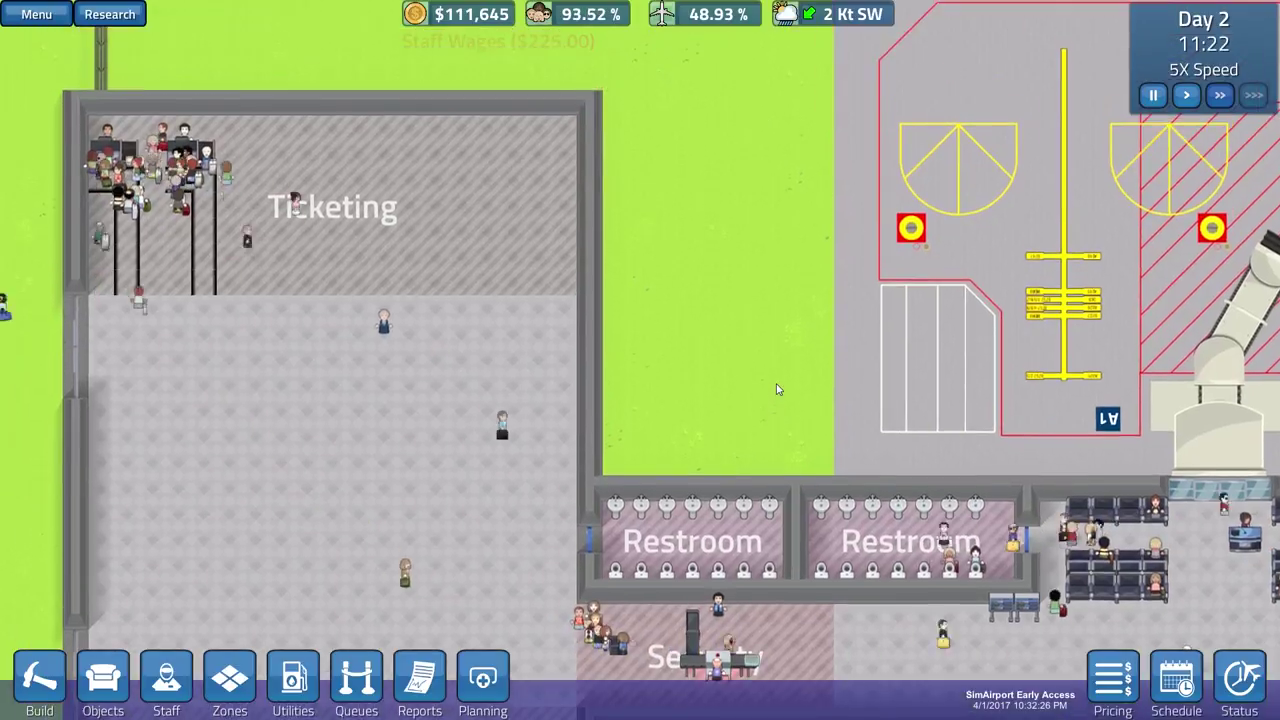
pyautogui.press('space')
pyautogui.press('s')
pyautogui.scroll(5, 571, 577)
pyautogui.scroll(-3, 571, 577)
pyautogui.press('s')
pyautogui.scroll(-2, 640, 511)
pyautogui.click(40, 678)
pyautogui.click(103, 678)
pyautogui.scroll(2, 205, 541)
pyautogui.scroll(2, 205, 541)
pyautogui.scroll(-3, 205, 541)
pyautogui.scroll(-1, 205, 541)
pyautogui.scroll(-1, 205, 541)
pyautogui.scroll(-1, 205, 541)
pyautogui.scroll(-1, 205, 541)
pyautogui.scroll(-1, 205, 541)
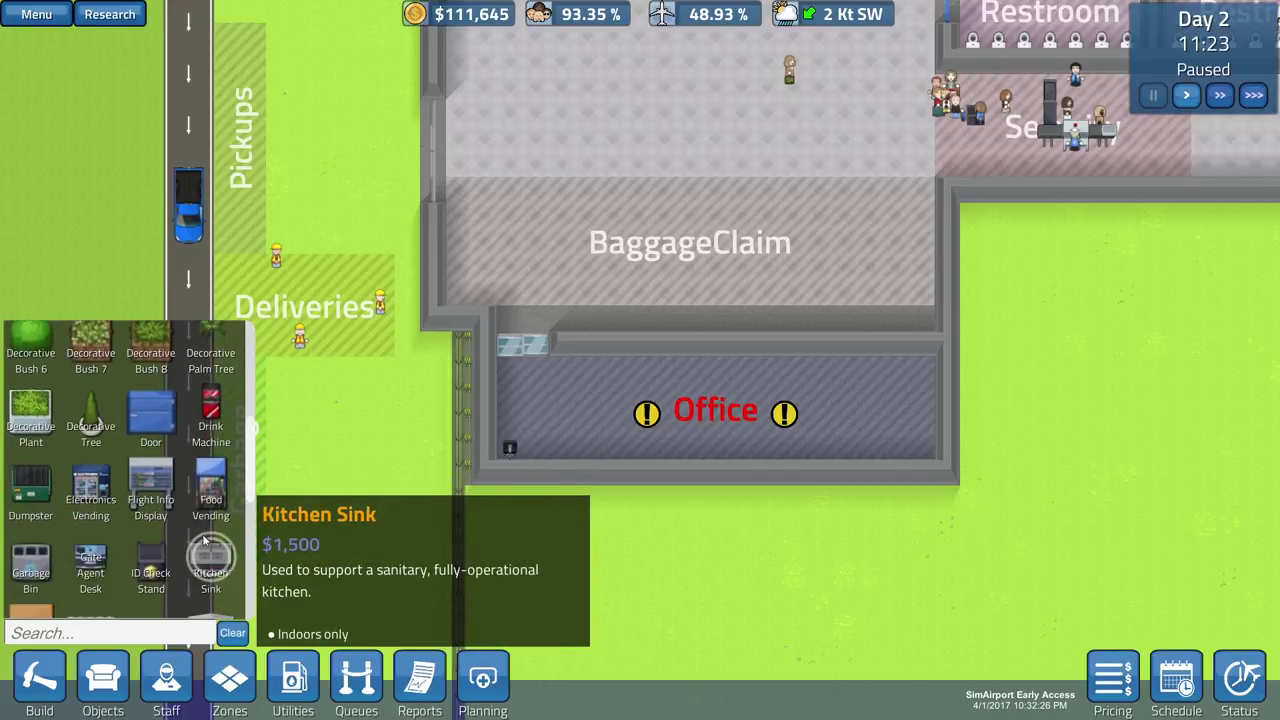
pyautogui.scroll(-1, 205, 541)
pyautogui.scroll(-1, 205, 541)
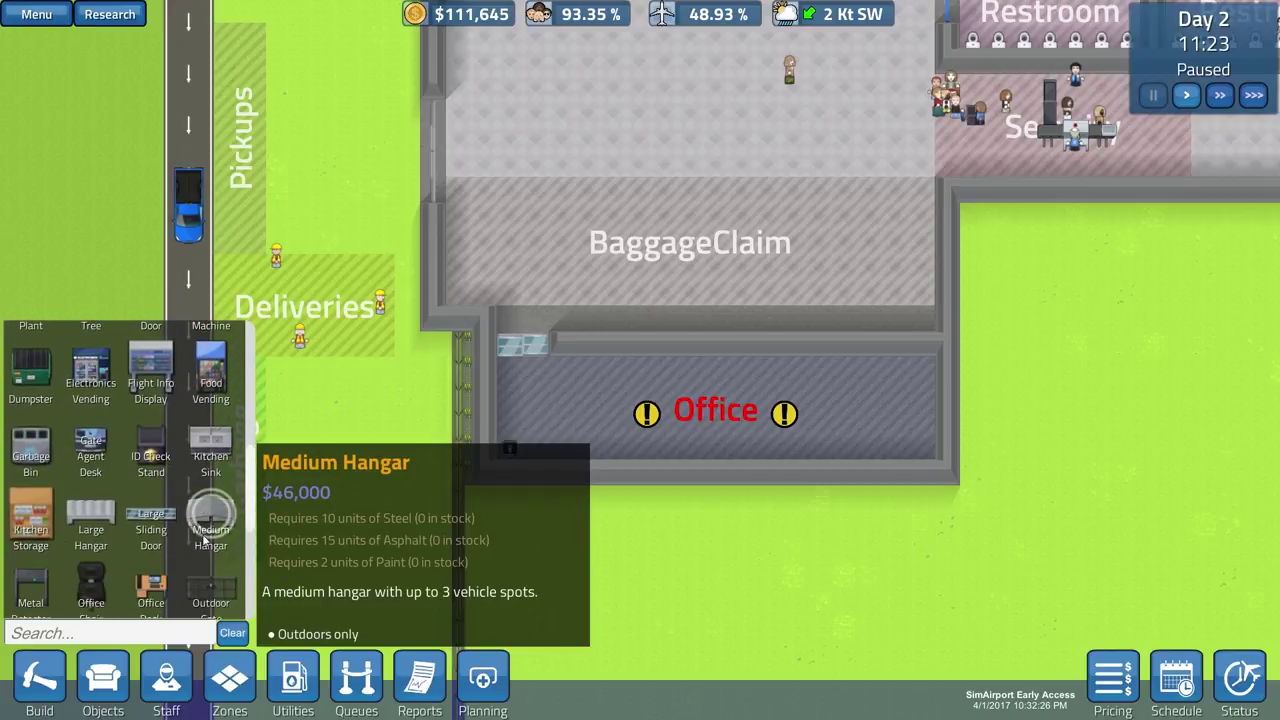
pyautogui.scroll(-1, 210, 580)
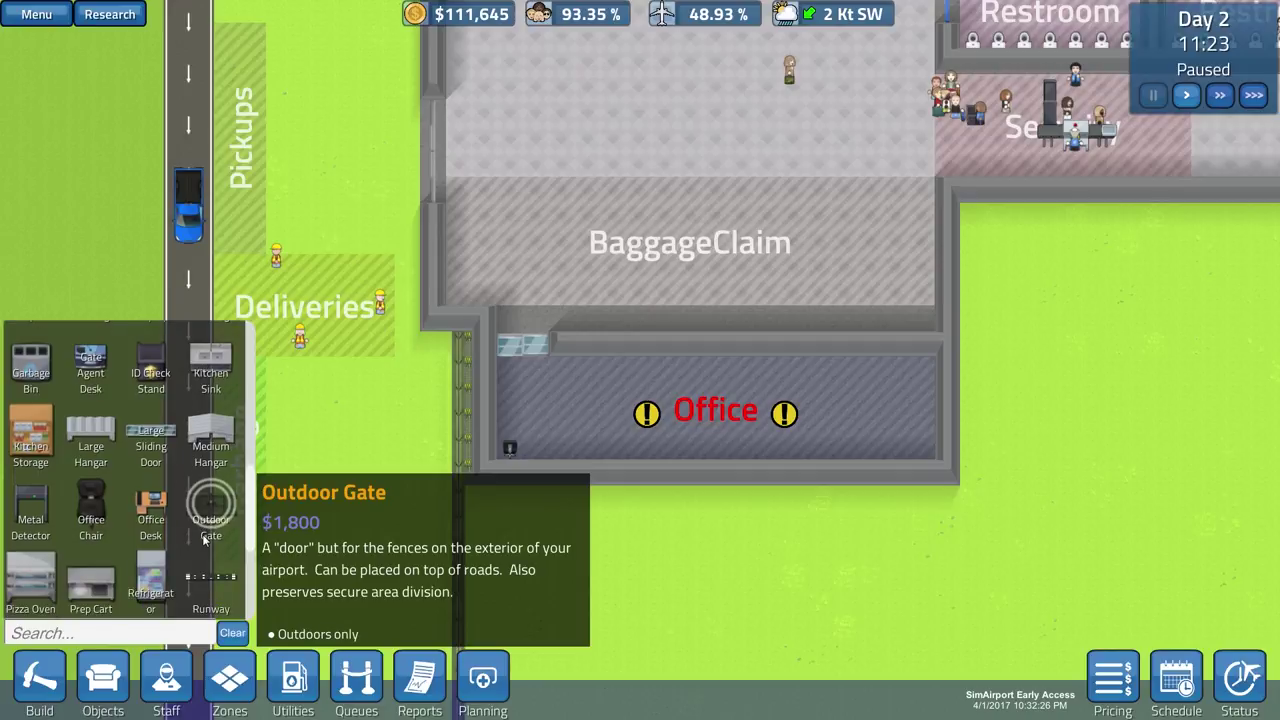
# - Place an office desk on the Office's left side and check the existing chair
pyautogui.click(150, 505)
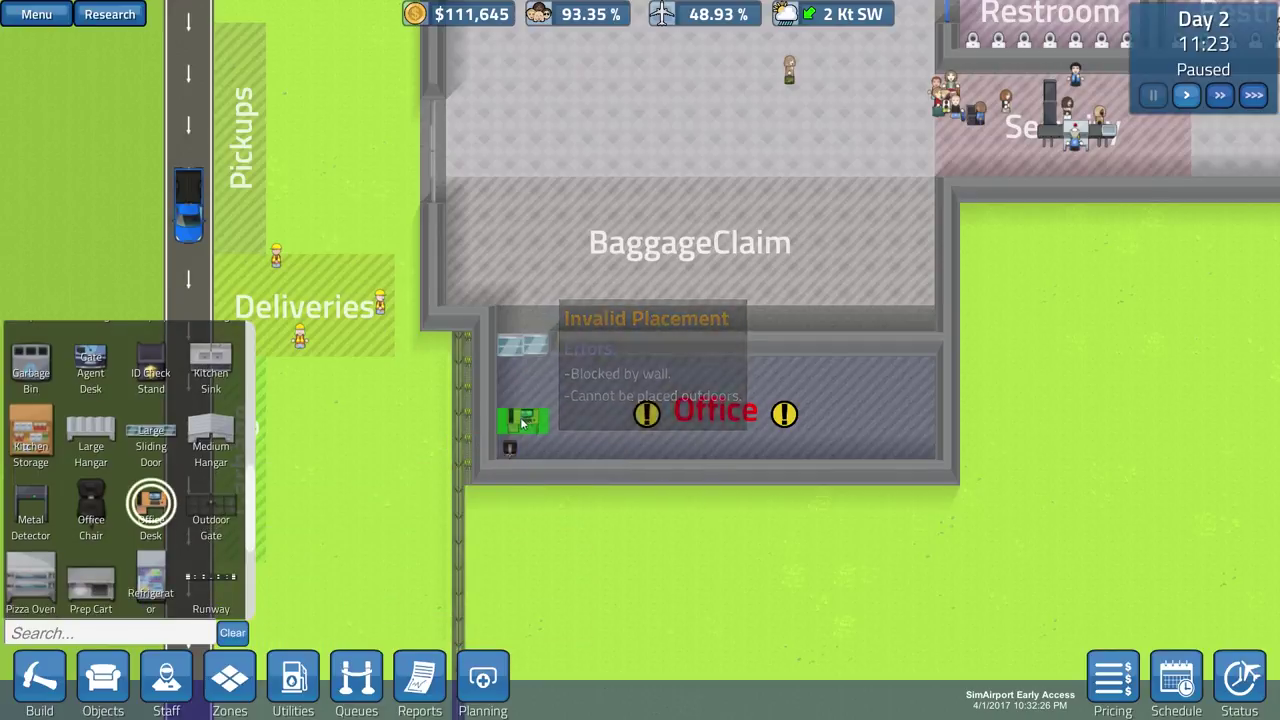
pyautogui.click(529, 443)
pyautogui.scroll(3, 529, 443)
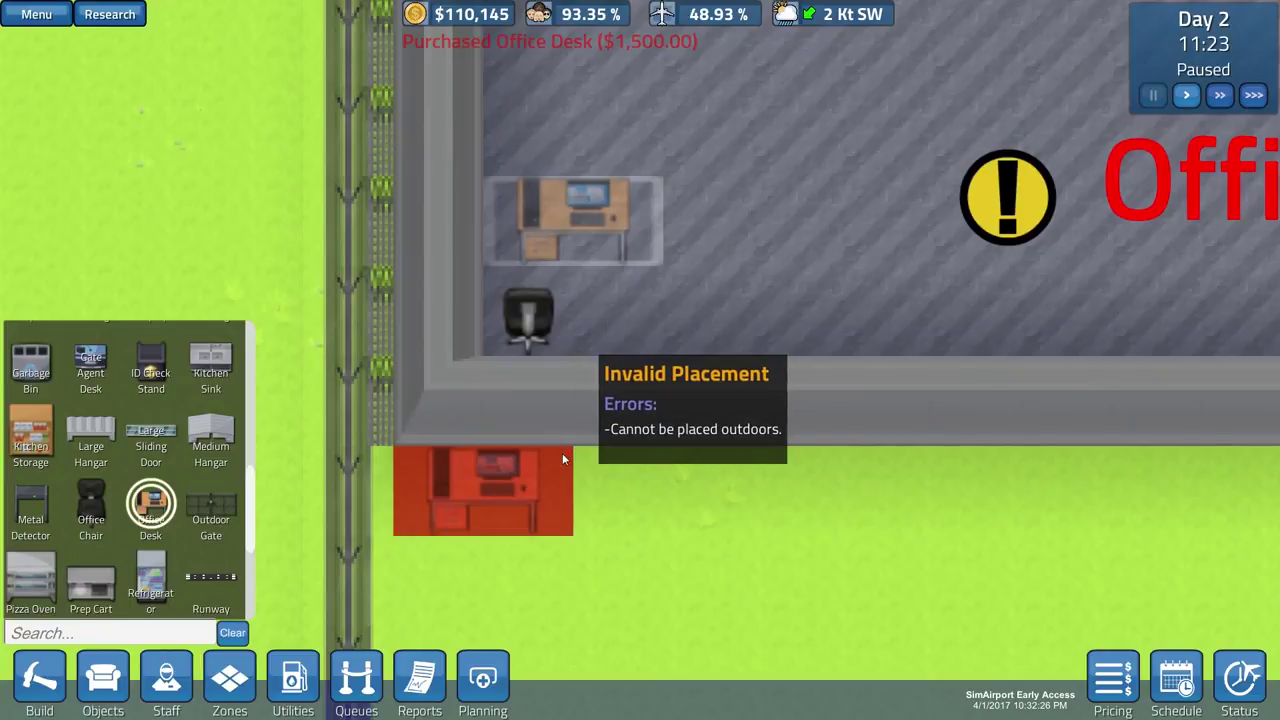
pyautogui.rightClick(562, 458)
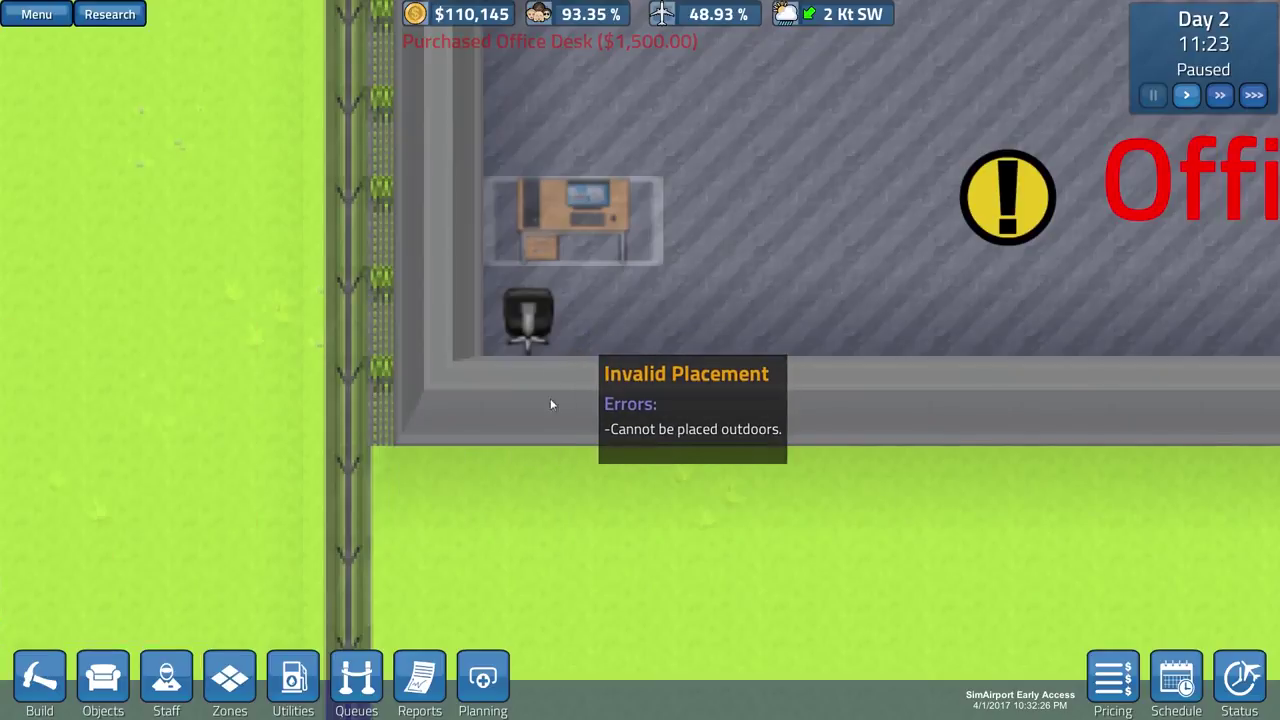
pyautogui.click(538, 320)
pyautogui.click(867, 332)
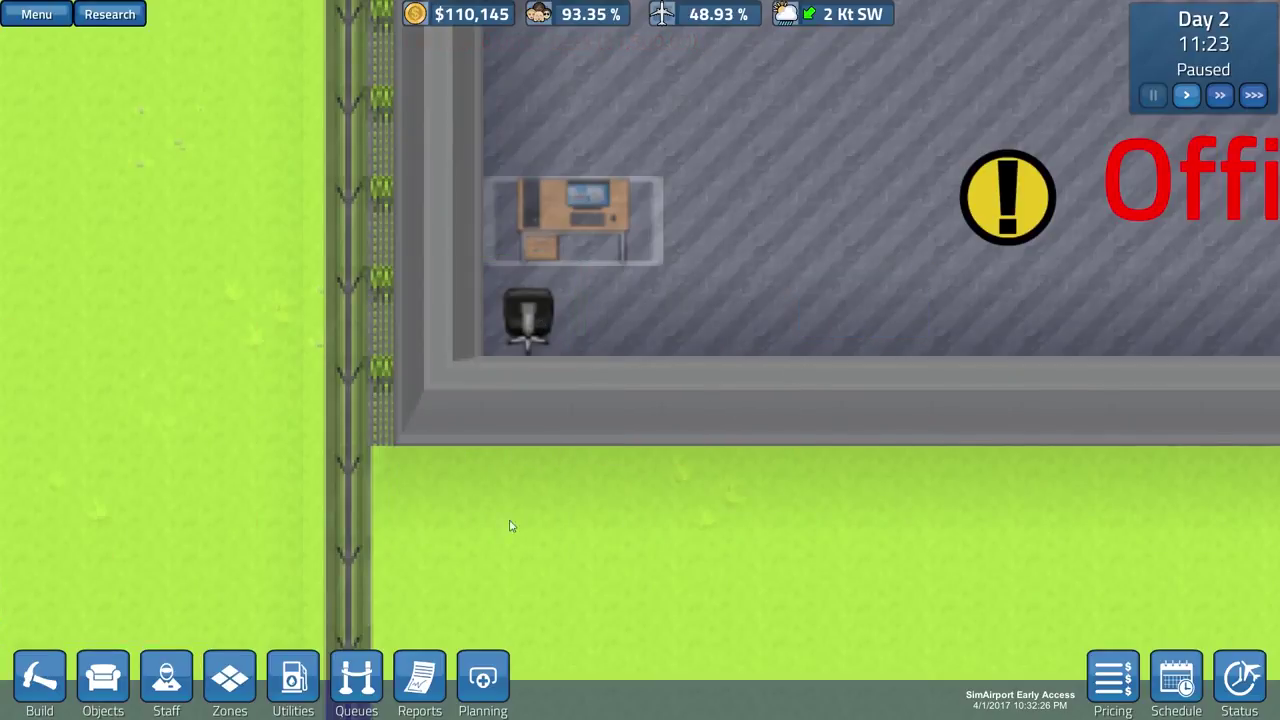
# - Place a second office chair beside the first one
pyautogui.click(40, 678)
pyautogui.scroll(1, 182, 553)
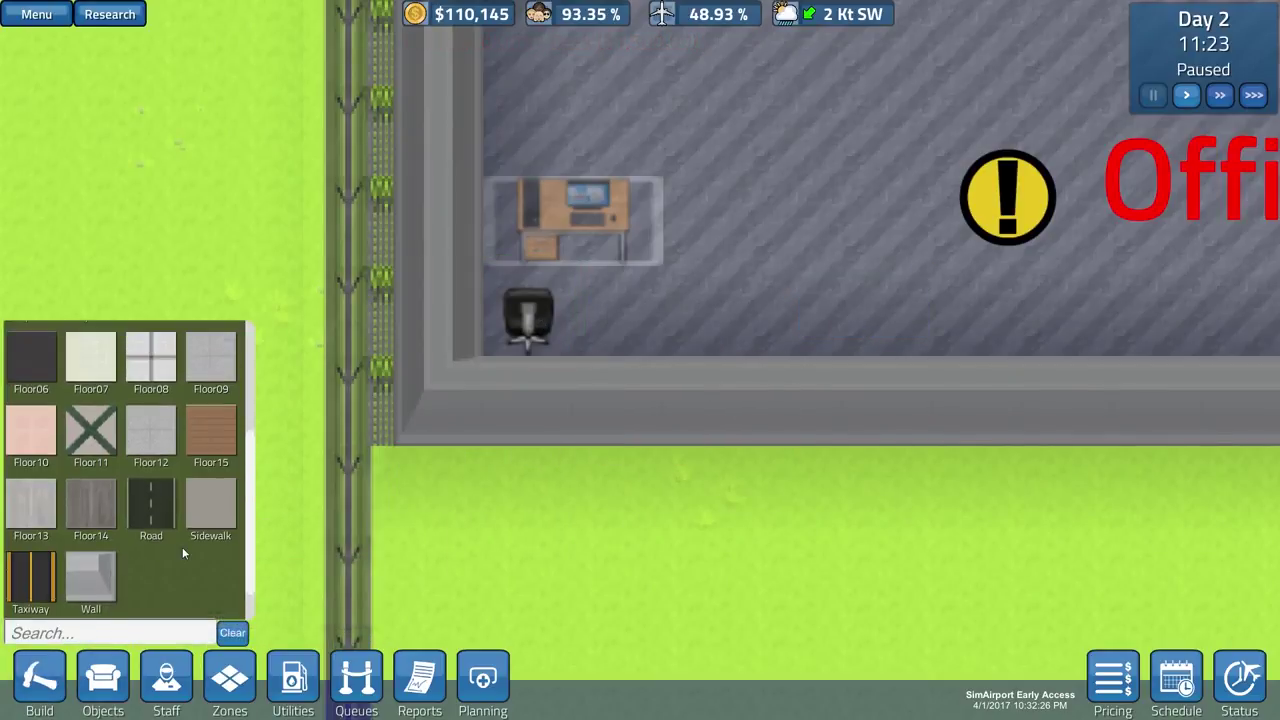
pyautogui.click(103, 678)
pyautogui.scroll(-3, 168, 520)
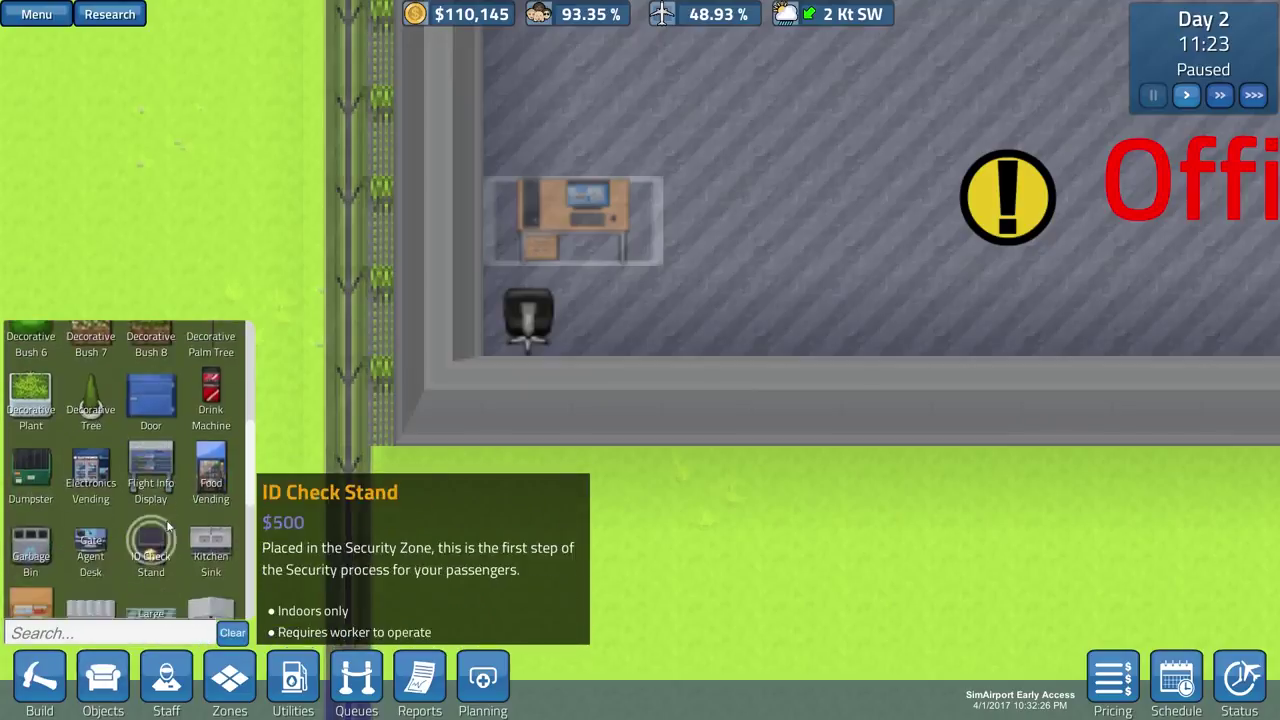
pyautogui.scroll(-2, 166, 520)
pyautogui.click(90, 555)
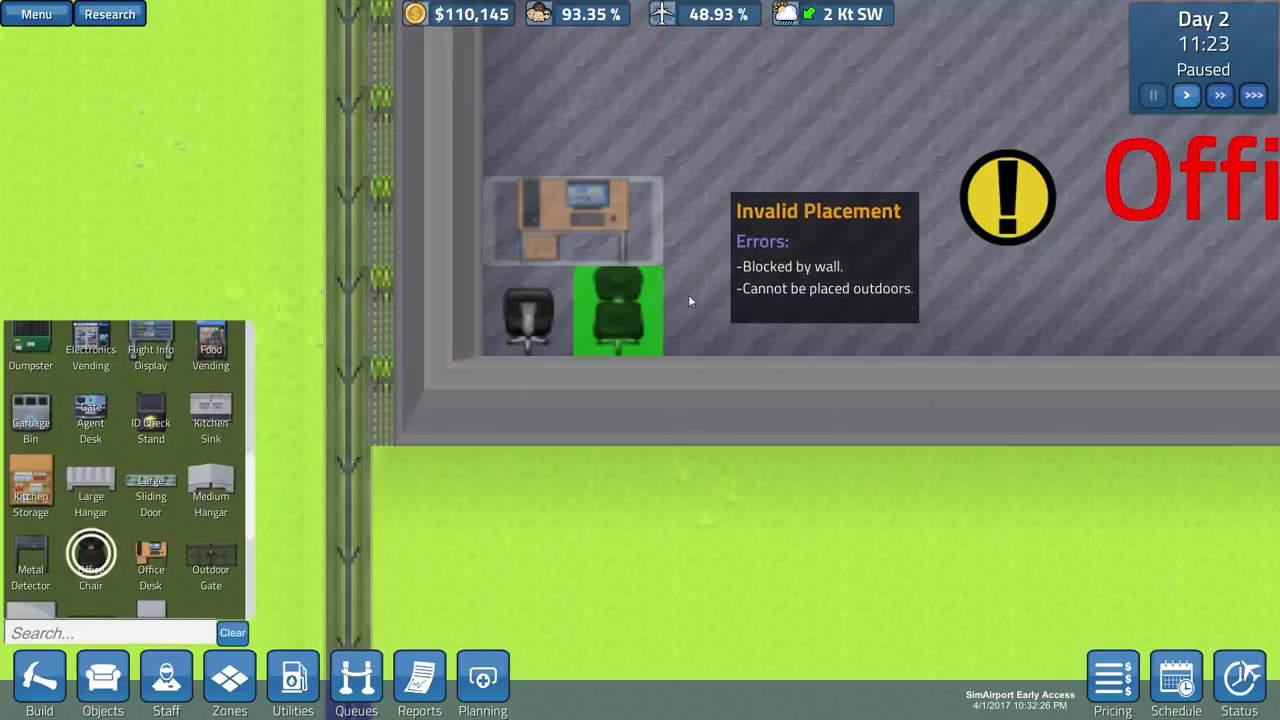
pyautogui.click(620, 305)
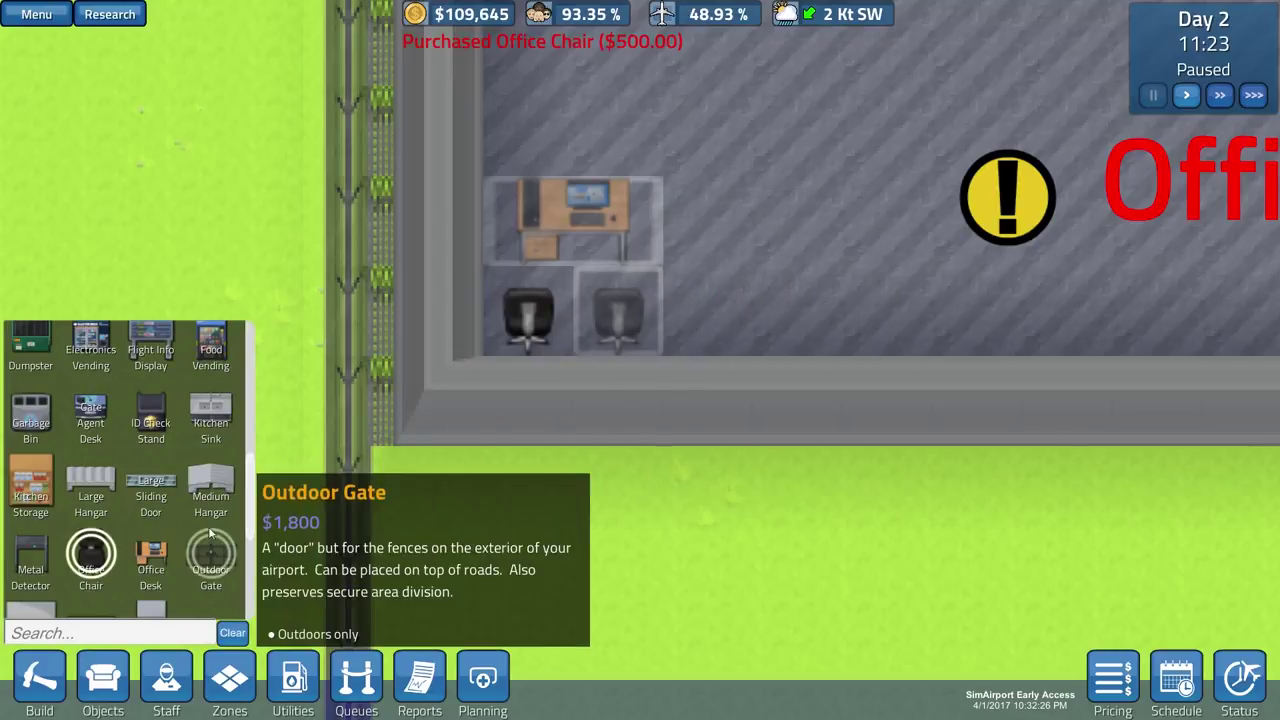
pyautogui.scroll(-3, 205, 524)
pyautogui.scroll(-1, 207, 530)
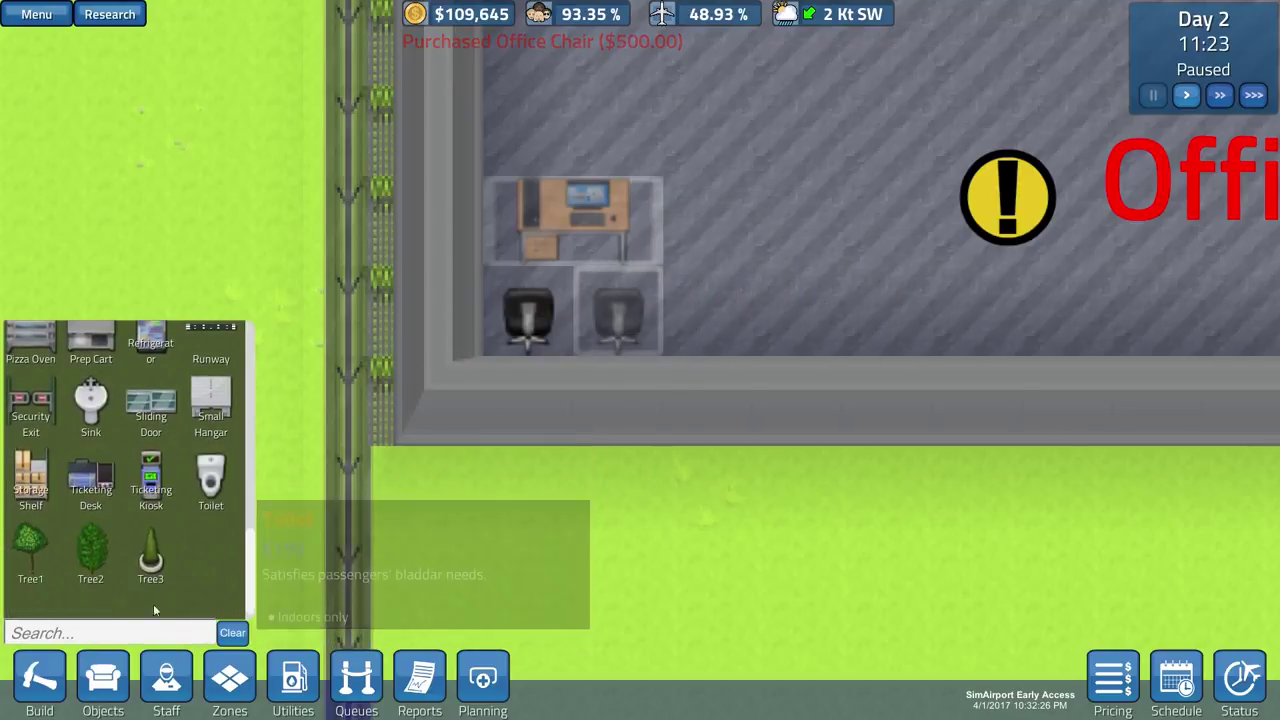
pyautogui.click(62, 690)
pyautogui.click(91, 530)
pyautogui.scroll(2, 714, 353)
pyautogui.moveTo(608, 452); pyautogui.dragTo(725, 195)
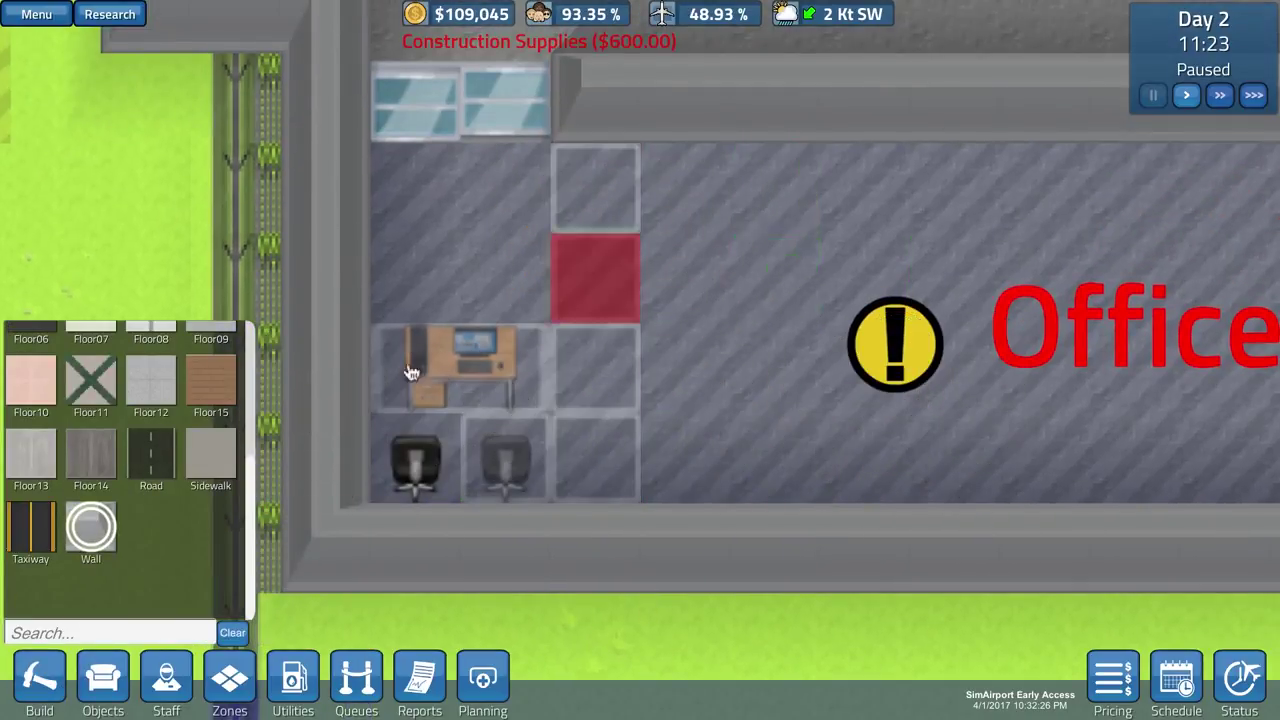
pyautogui.press('w')
pyautogui.press('a')
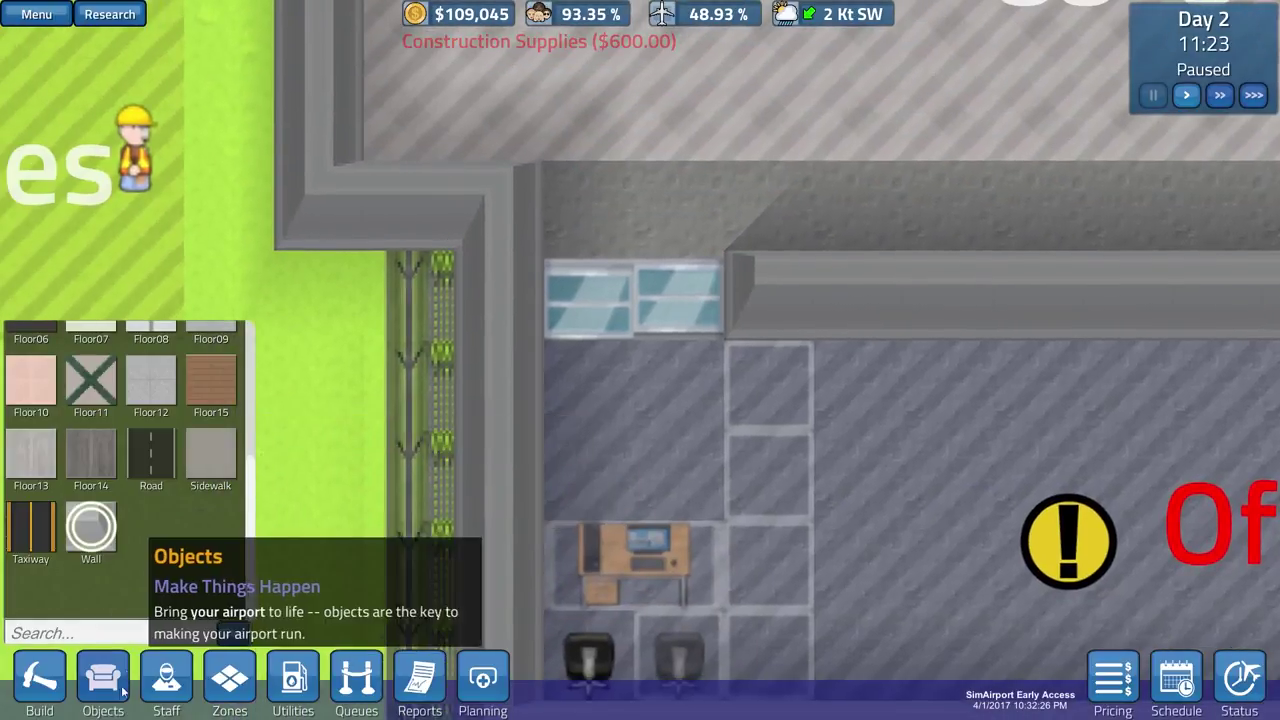
pyautogui.click(103, 678)
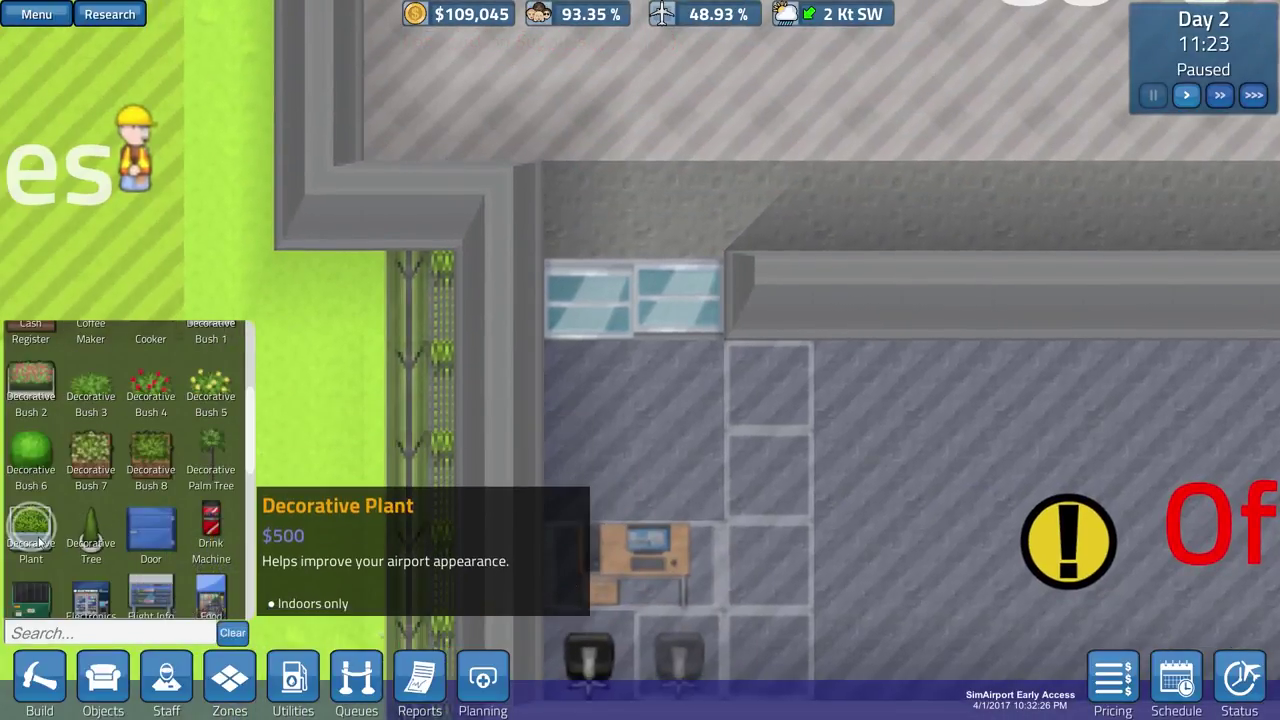
pyautogui.click(30, 527)
pyautogui.scroll(3, 85, 504)
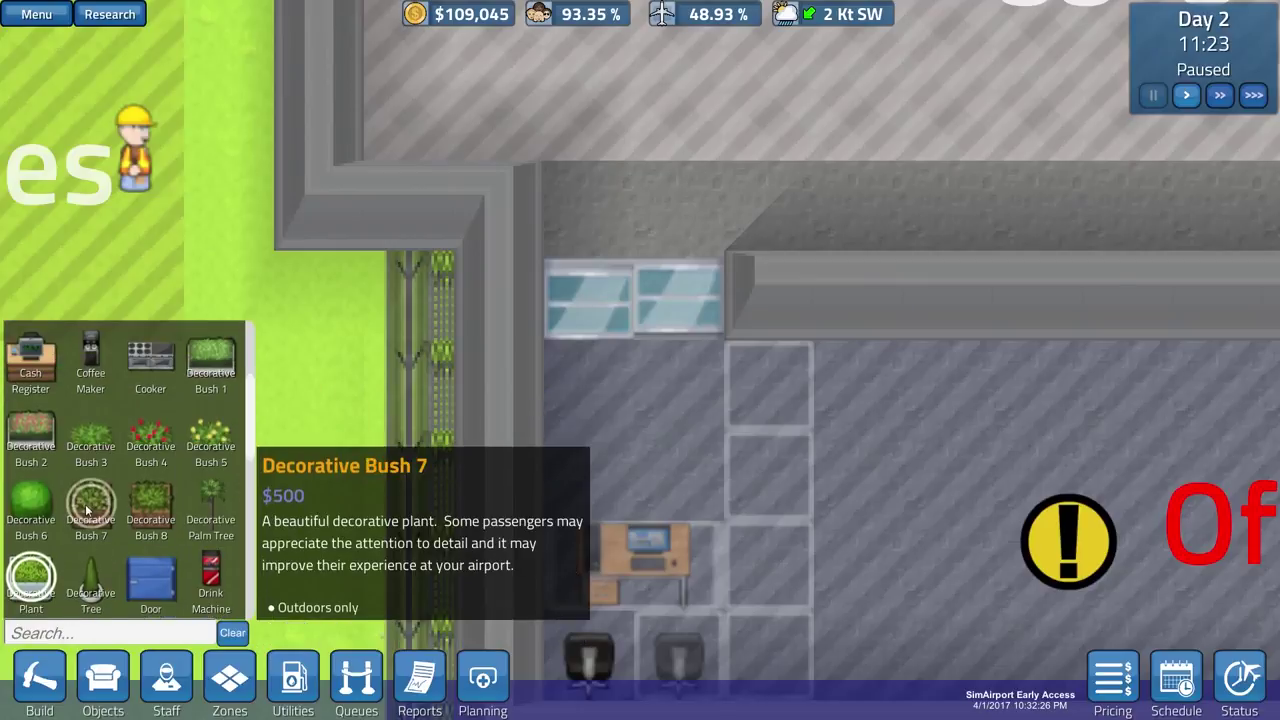
pyautogui.scroll(1, 85, 504)
pyautogui.scroll(1, 85, 504)
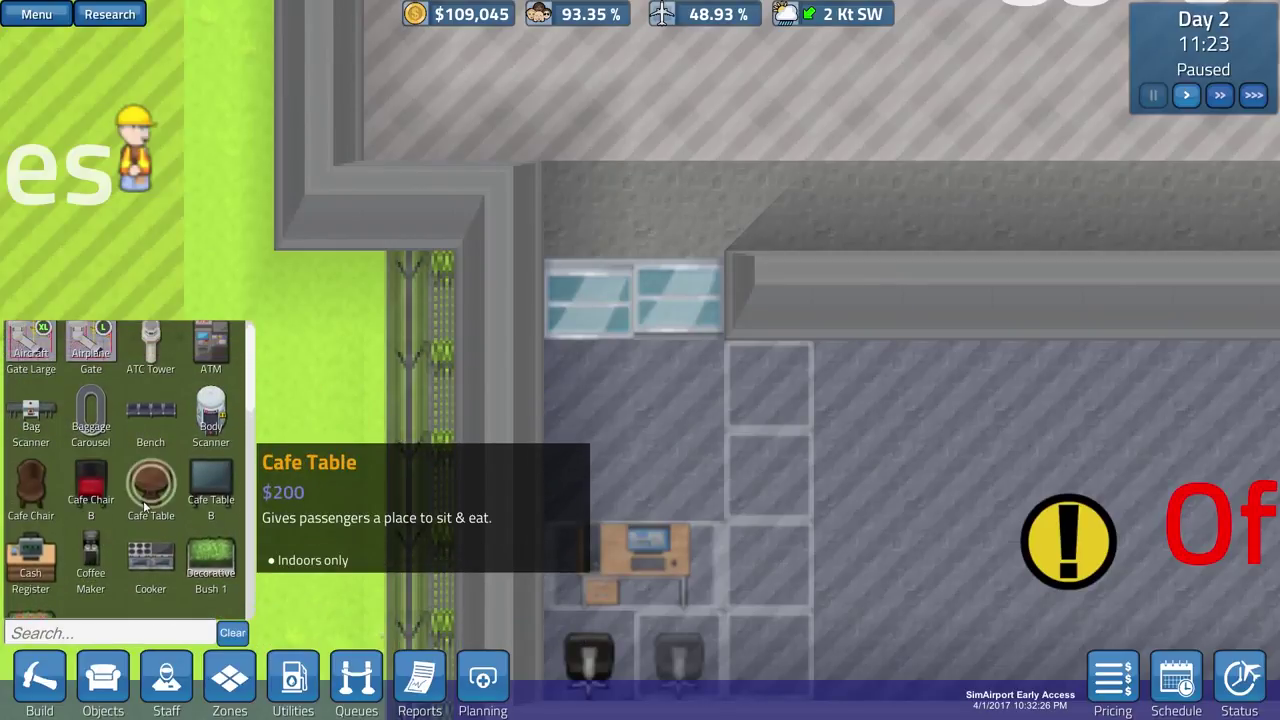
pyautogui.scroll(1, 150, 508)
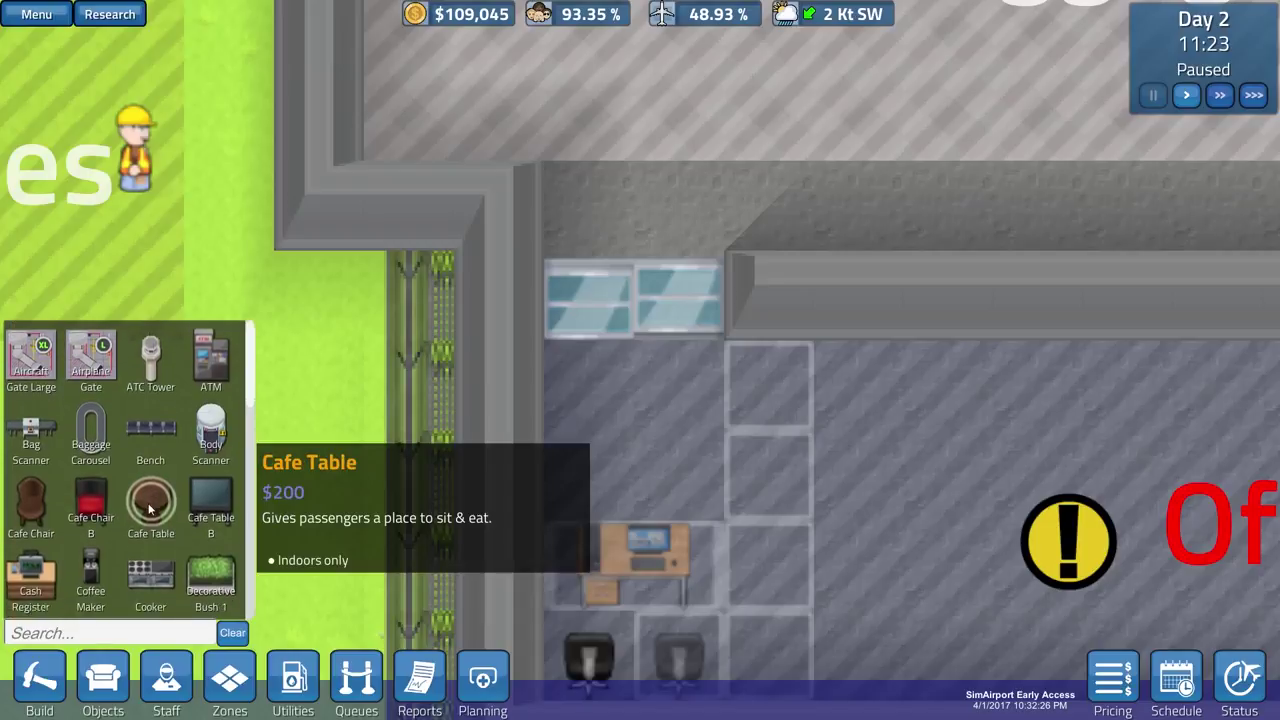
pyautogui.scroll(-2, 150, 510)
pyautogui.scroll(-3, 150, 510)
pyautogui.scroll(-3, 150, 510)
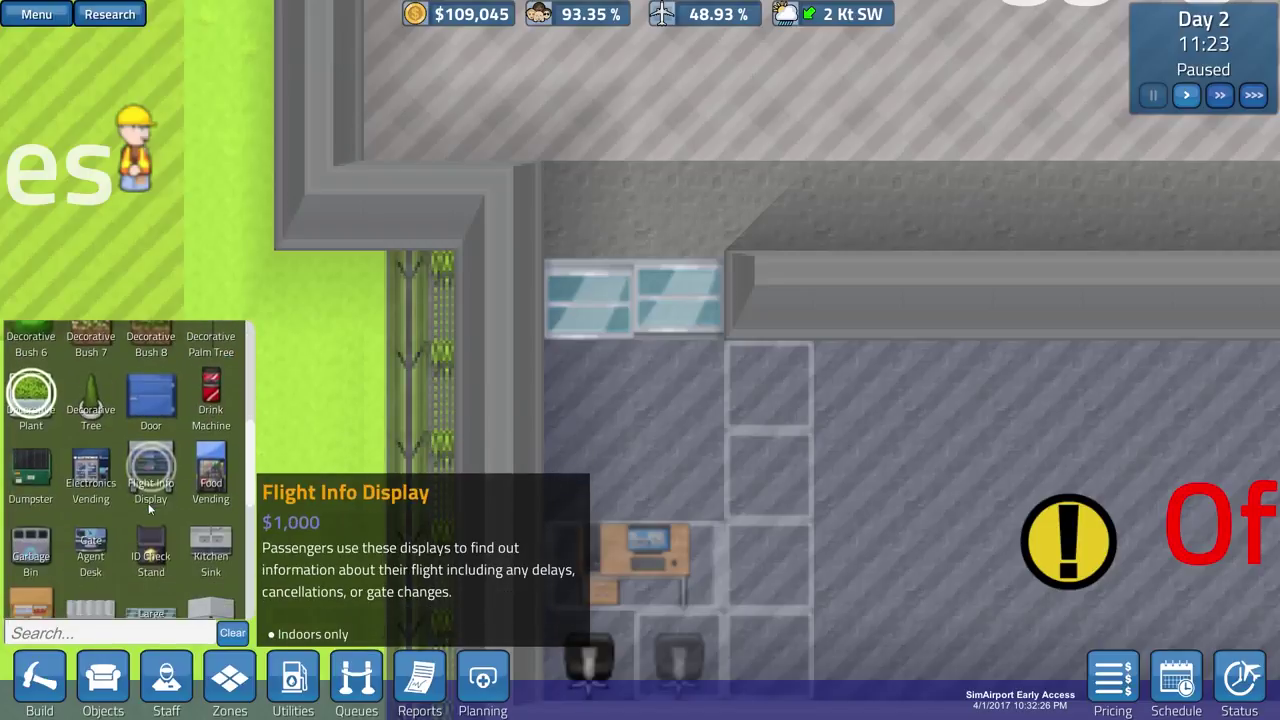
pyautogui.scroll(-2, 150, 510)
pyautogui.scroll(-3, 150, 510)
pyautogui.scroll(-2, 150, 510)
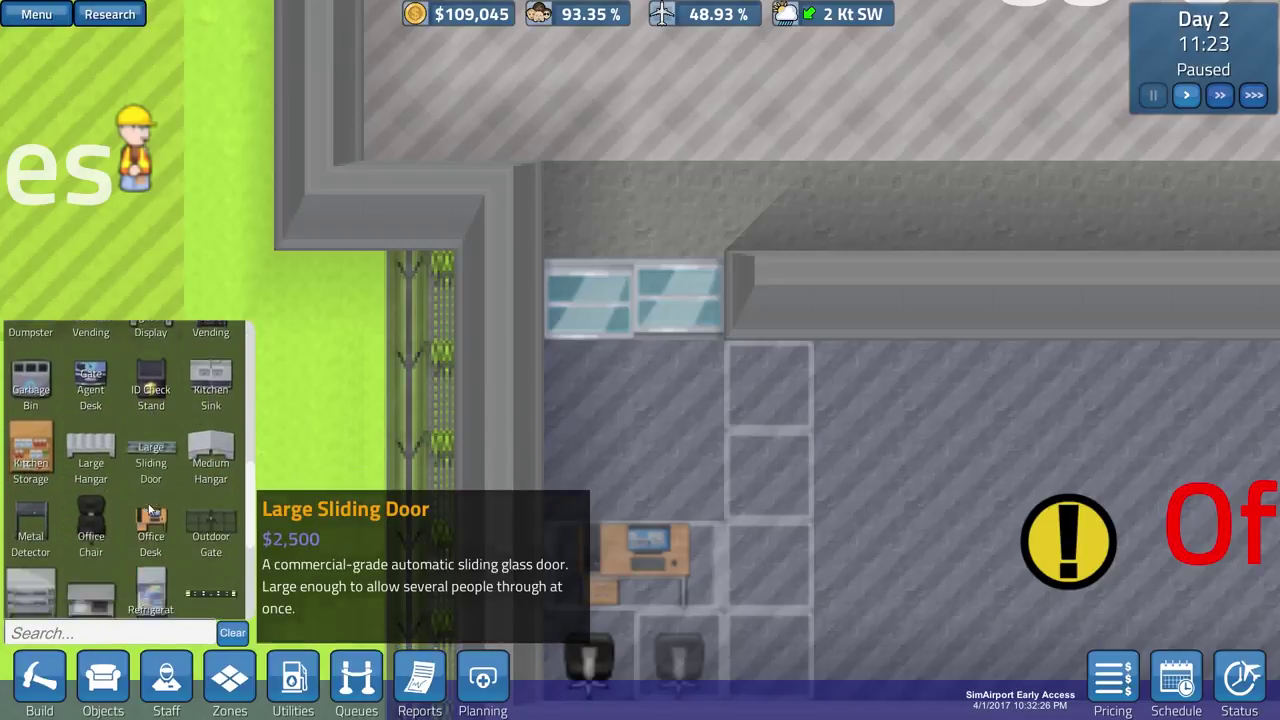
pyautogui.scroll(-3, 150, 510)
pyautogui.scroll(-2, 150, 510)
pyautogui.scroll(-4, 150, 508)
pyautogui.scroll(-1, 150, 508)
pyautogui.scroll(-3, 150, 508)
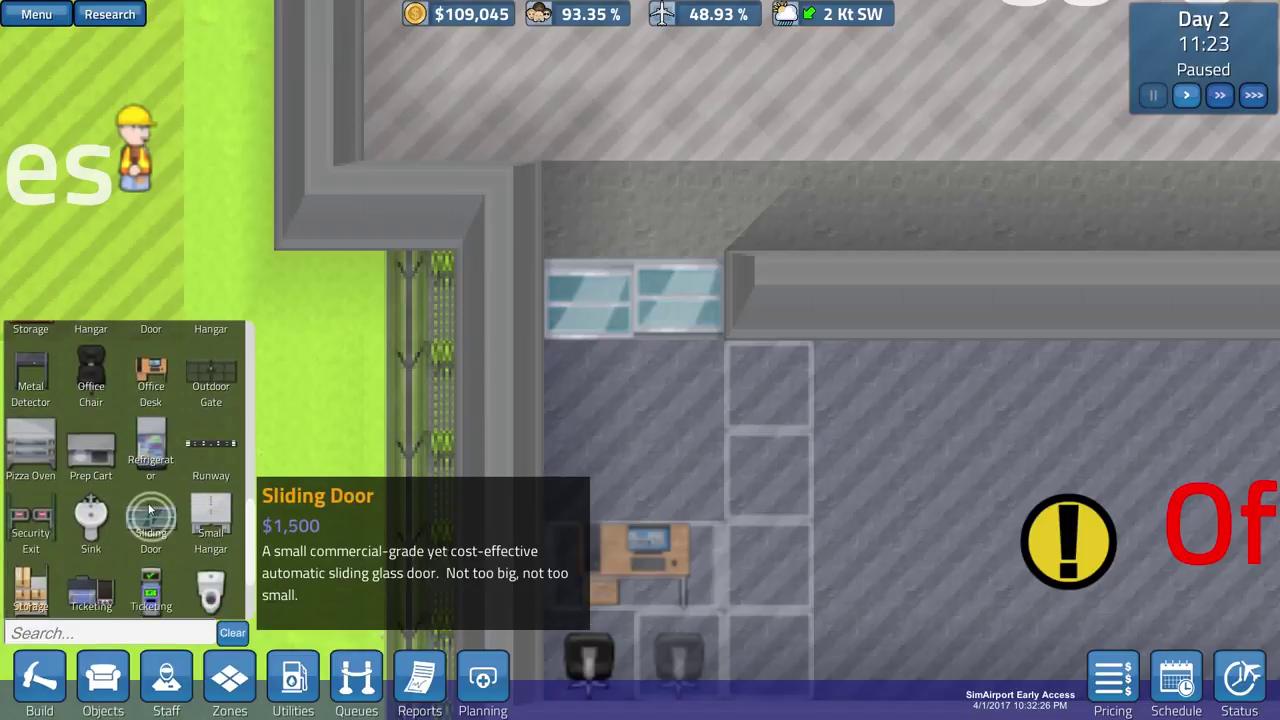
pyautogui.scroll(-2, 150, 508)
pyautogui.scroll(-3, 150, 510)
pyautogui.scroll(-3, 265, 578)
pyautogui.scroll(3, 182, 553)
pyautogui.scroll(3, 182, 553)
pyautogui.click(40, 677)
pyautogui.scroll(3, 180, 400)
pyautogui.scroll(5, 180, 390)
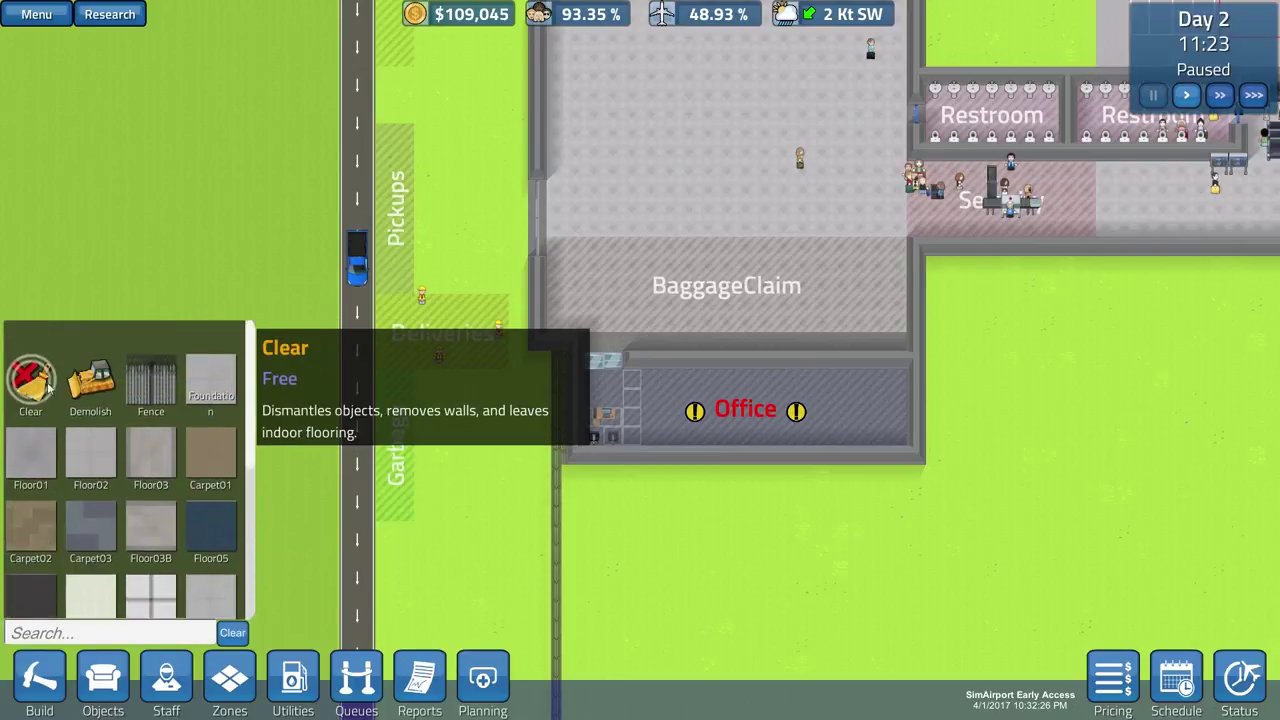
# - Build a $600 four-tile wall column next to the office desk
pyautogui.moveTo(630, 372); pyautogui.dragTo(636, 443)
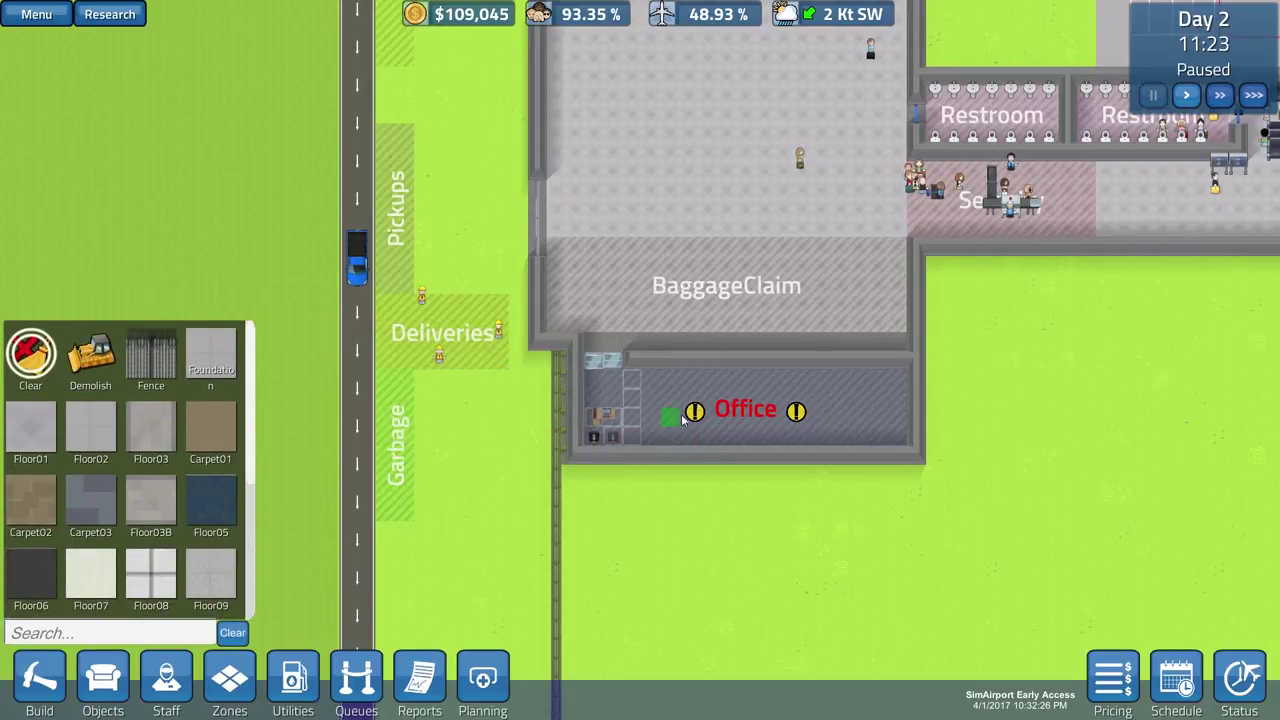
pyautogui.scroll(5, 685, 412)
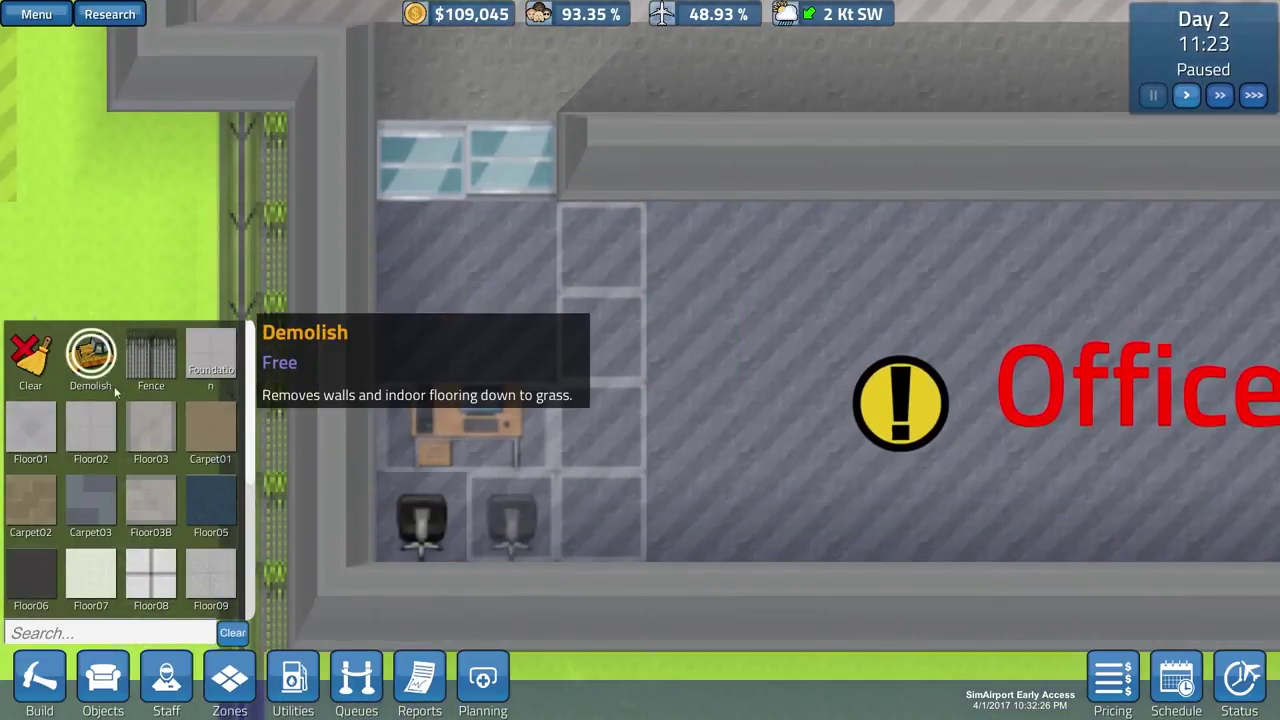
pyautogui.scroll(-4, 127, 533)
pyautogui.scroll(-2, 127, 533)
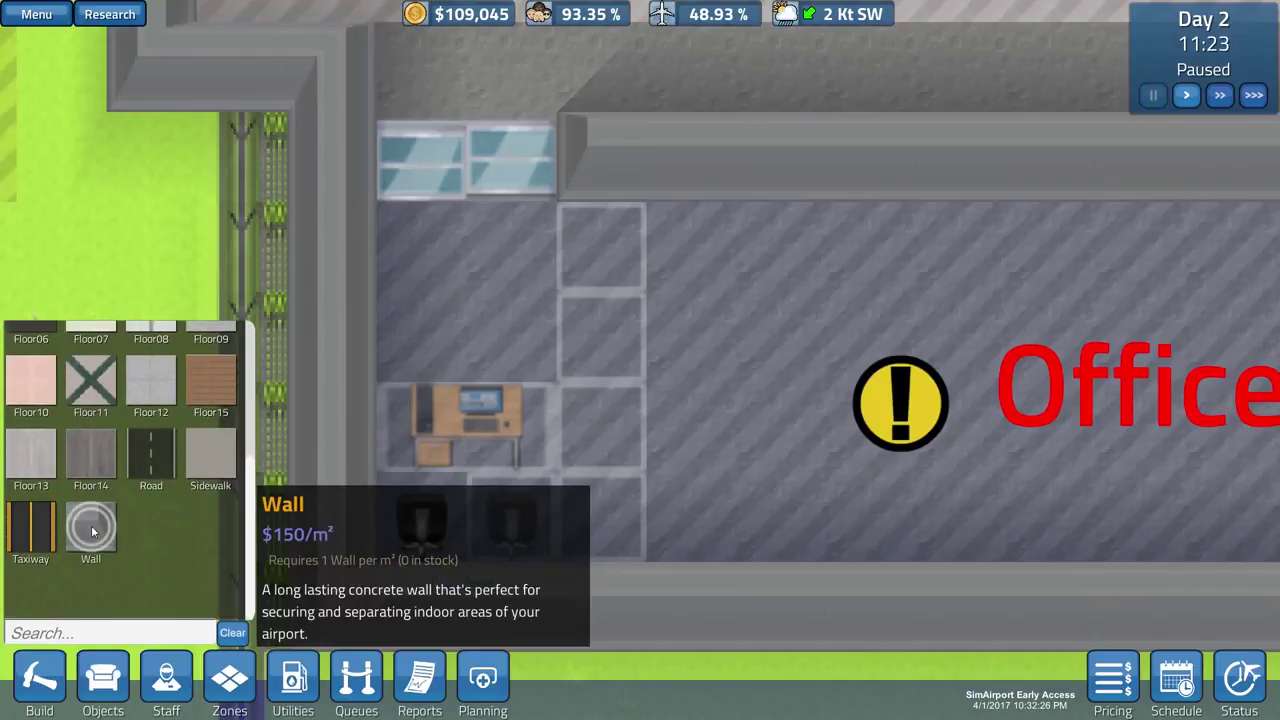
pyautogui.click(91, 531)
pyautogui.click(620, 265)
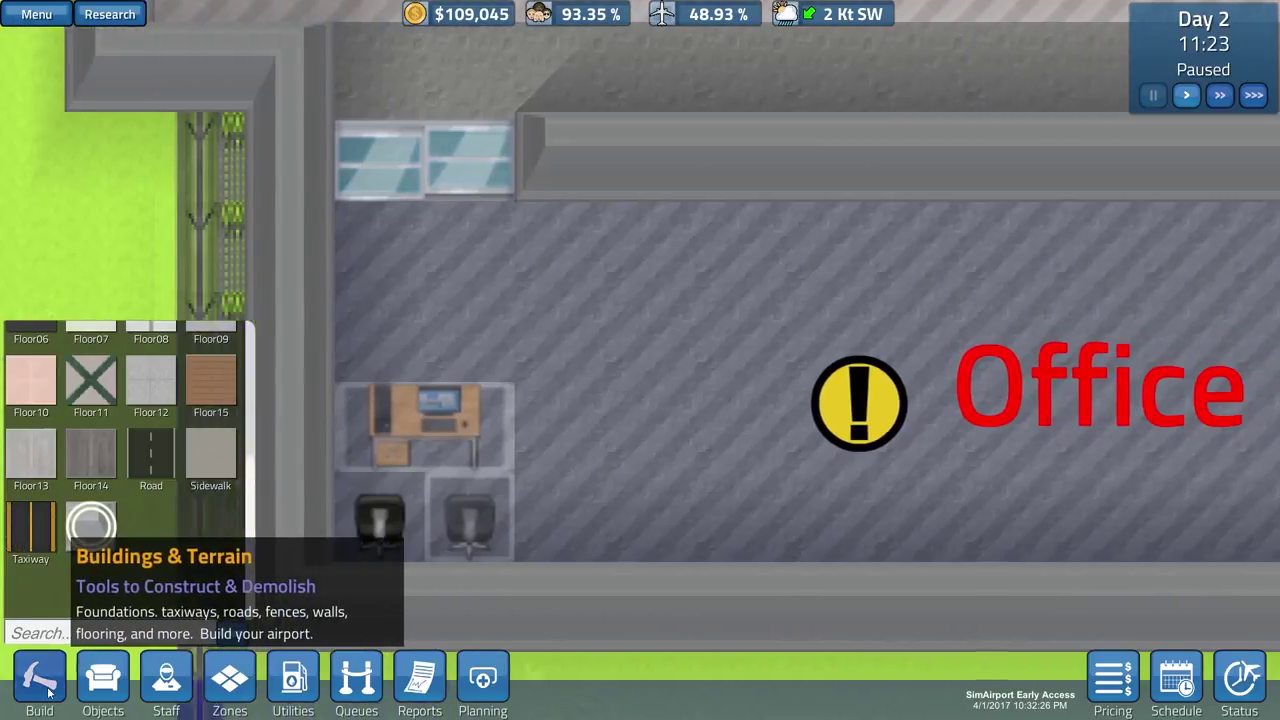
pyautogui.click(40, 678)
pyautogui.click(103, 678)
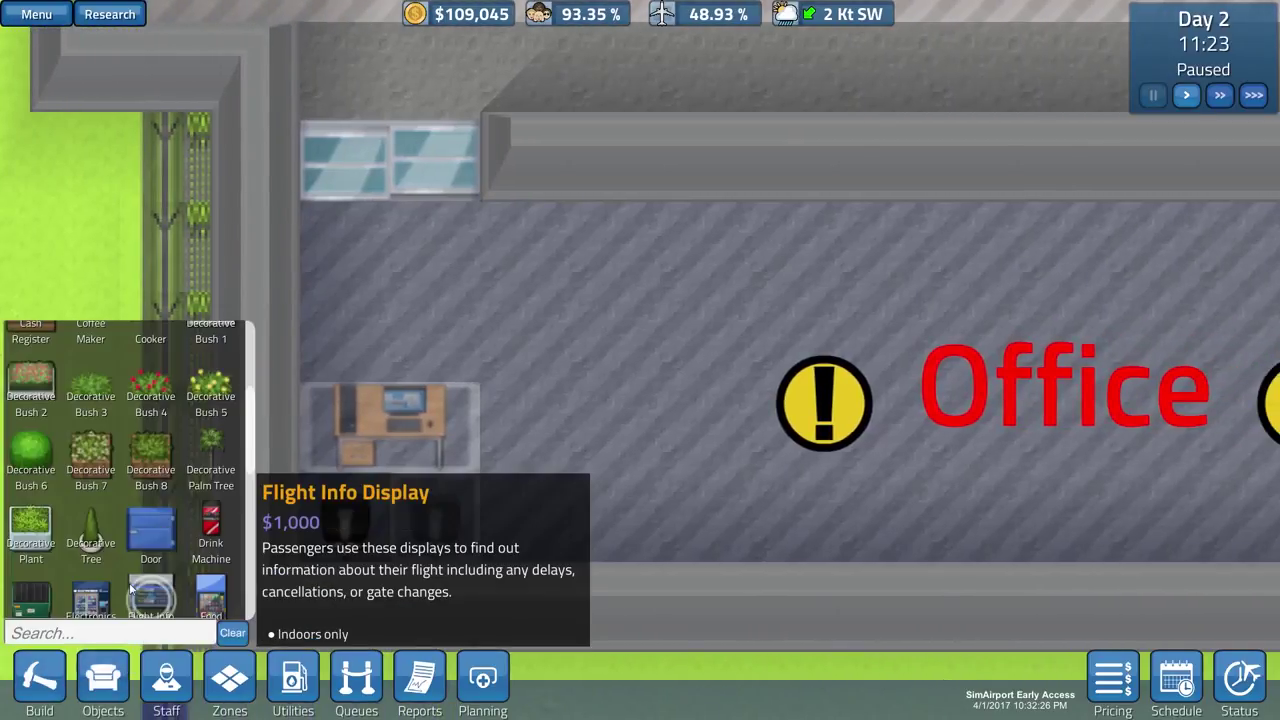
pyautogui.click(37, 678)
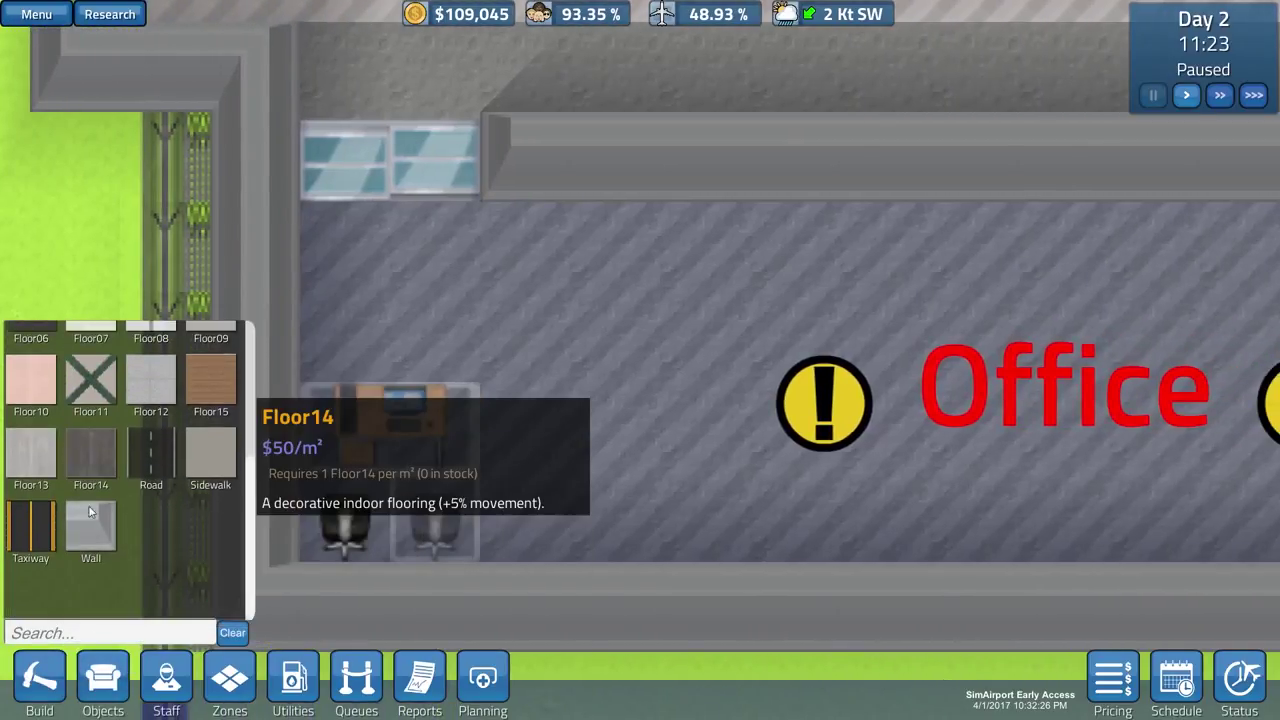
pyautogui.moveTo(606, 215); pyautogui.dragTo(598, 505)
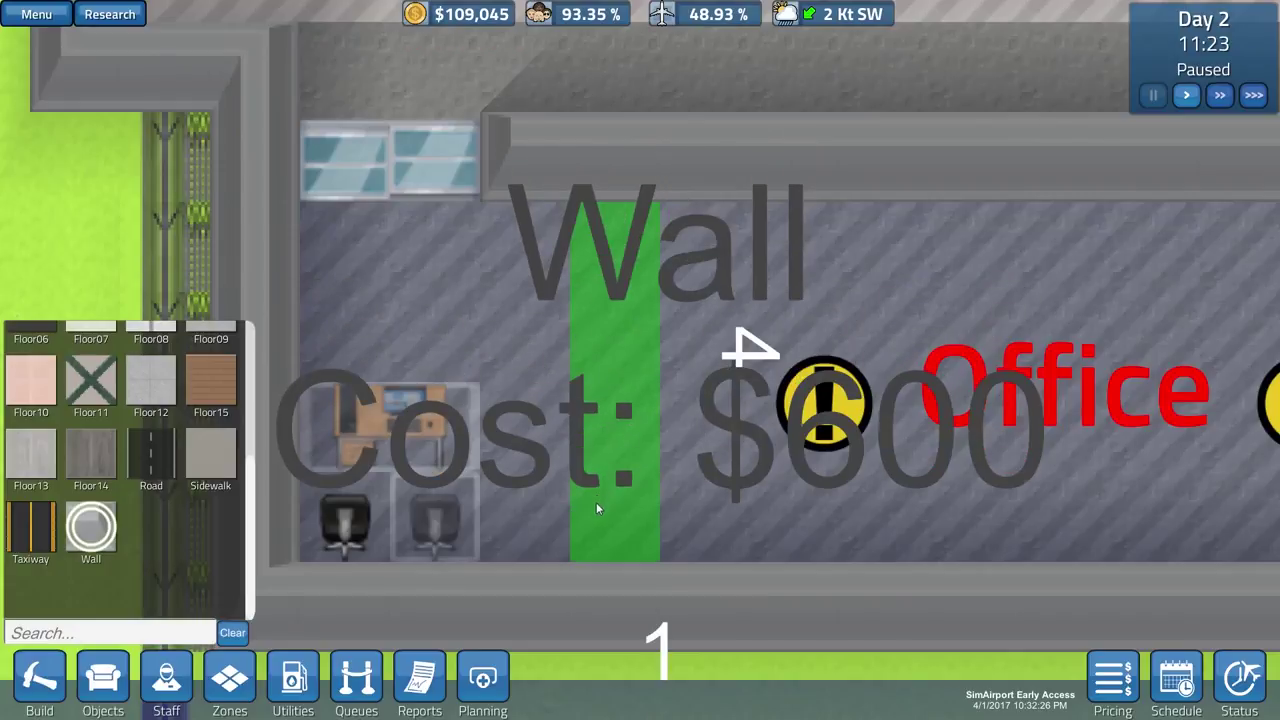
pyautogui.click(103, 678)
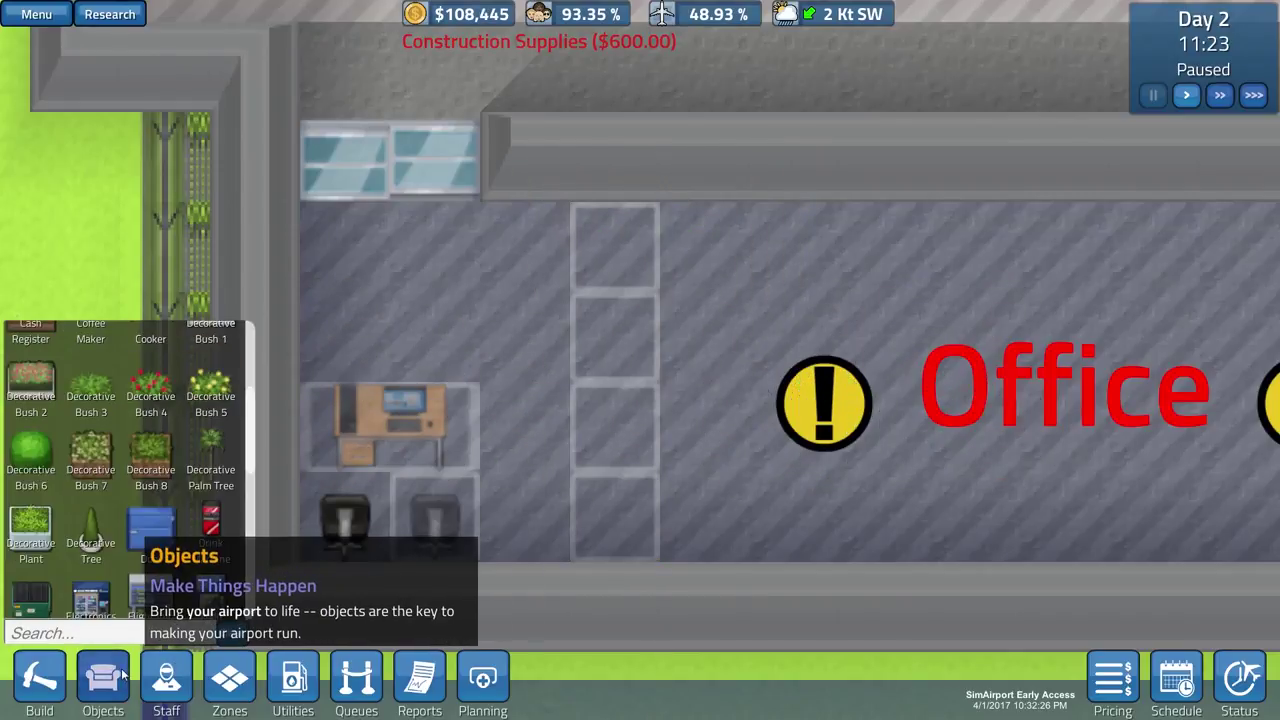
# - Place a third $500 office chair just above the desk, leaving $107,945
pyautogui.click(88, 535)
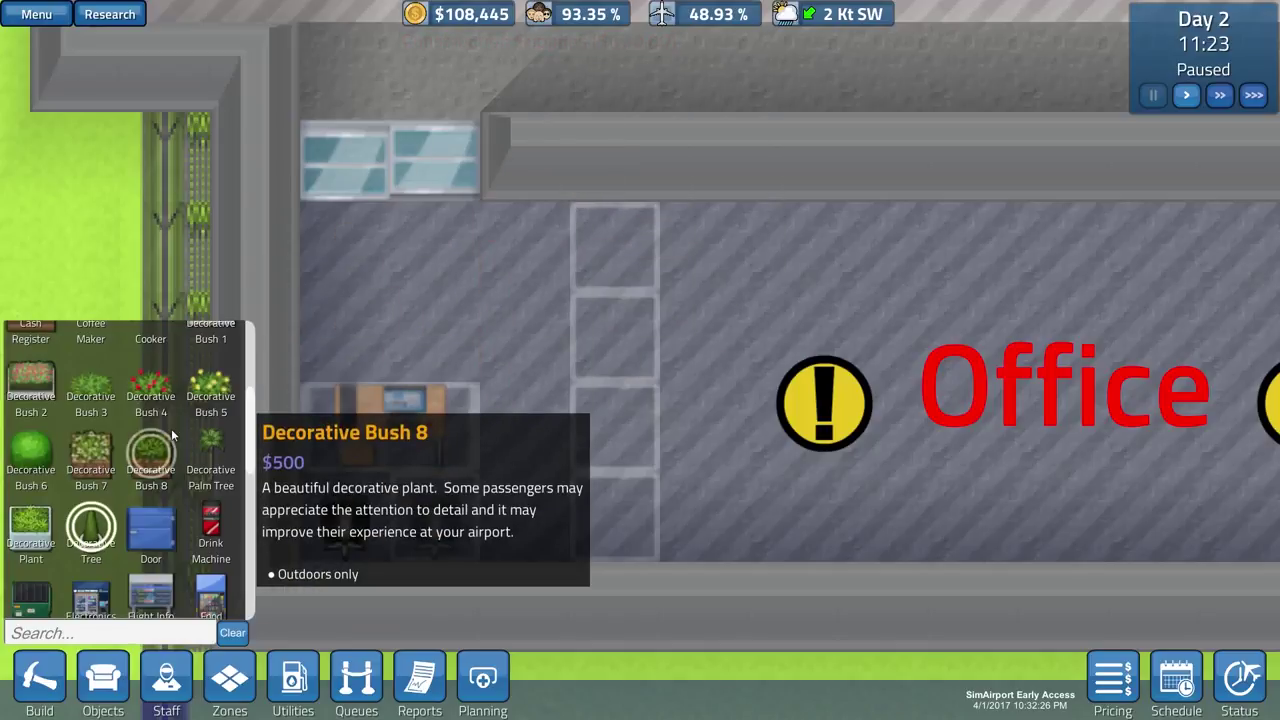
pyautogui.scroll(-2, 172, 436)
pyautogui.scroll(-1, 172, 436)
pyautogui.scroll(-1, 172, 436)
pyautogui.scroll(-1, 172, 436)
pyautogui.scroll(-2, 172, 436)
pyautogui.scroll(-2, 172, 436)
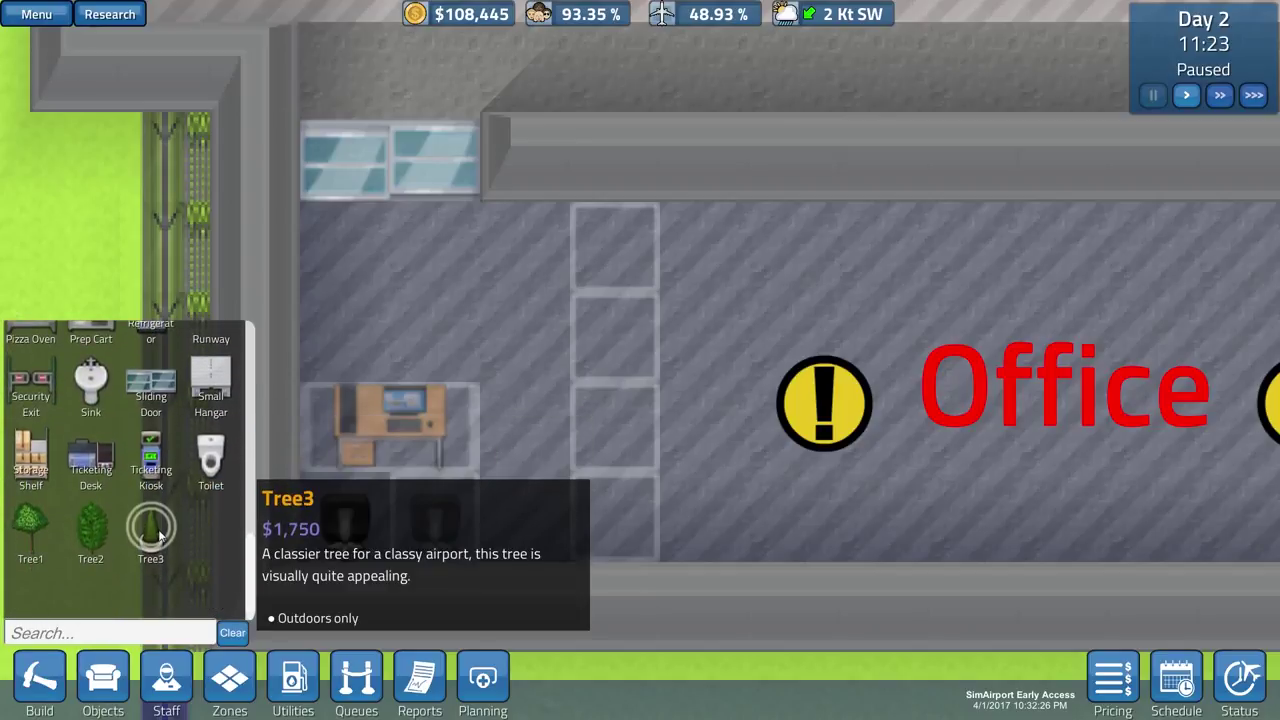
pyautogui.scroll(3, 158, 537)
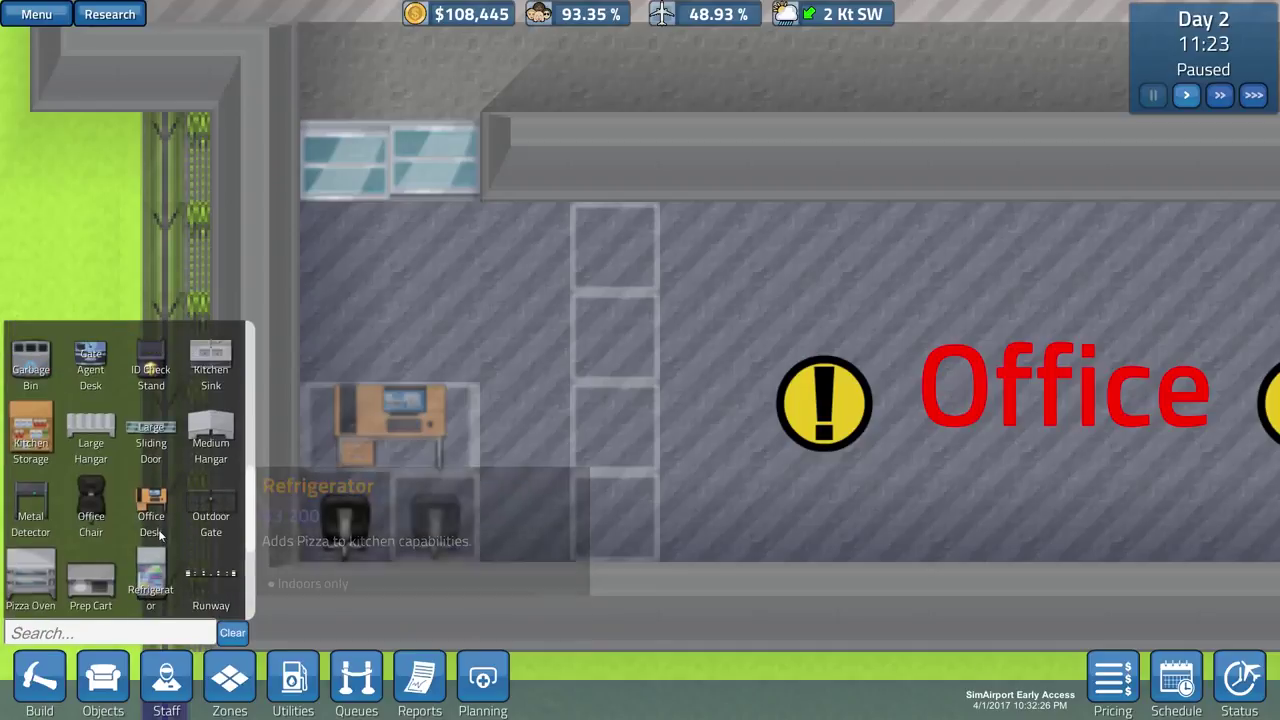
pyautogui.scroll(3, 158, 537)
pyautogui.scroll(2, 158, 537)
pyautogui.scroll(1, 160, 537)
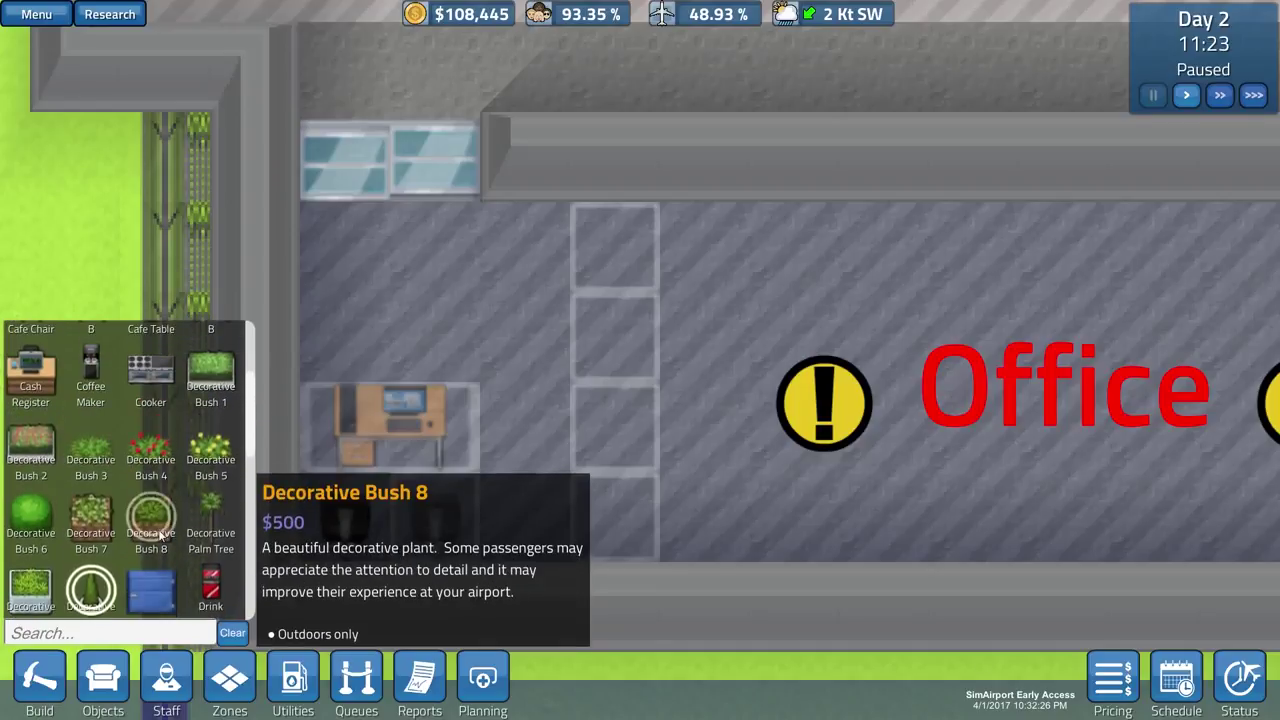
pyautogui.scroll(1, 160, 537)
pyautogui.scroll(1, 160, 537)
pyautogui.scroll(1, 158, 535)
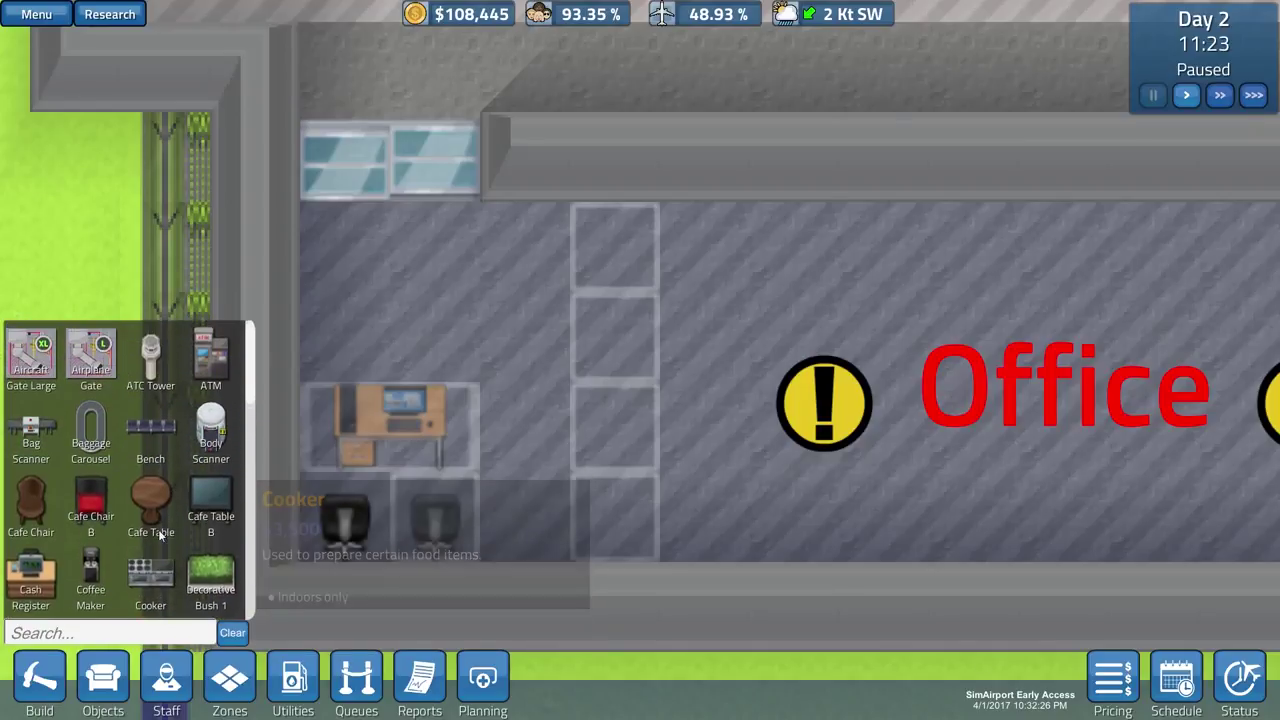
pyautogui.scroll(-1, 158, 529)
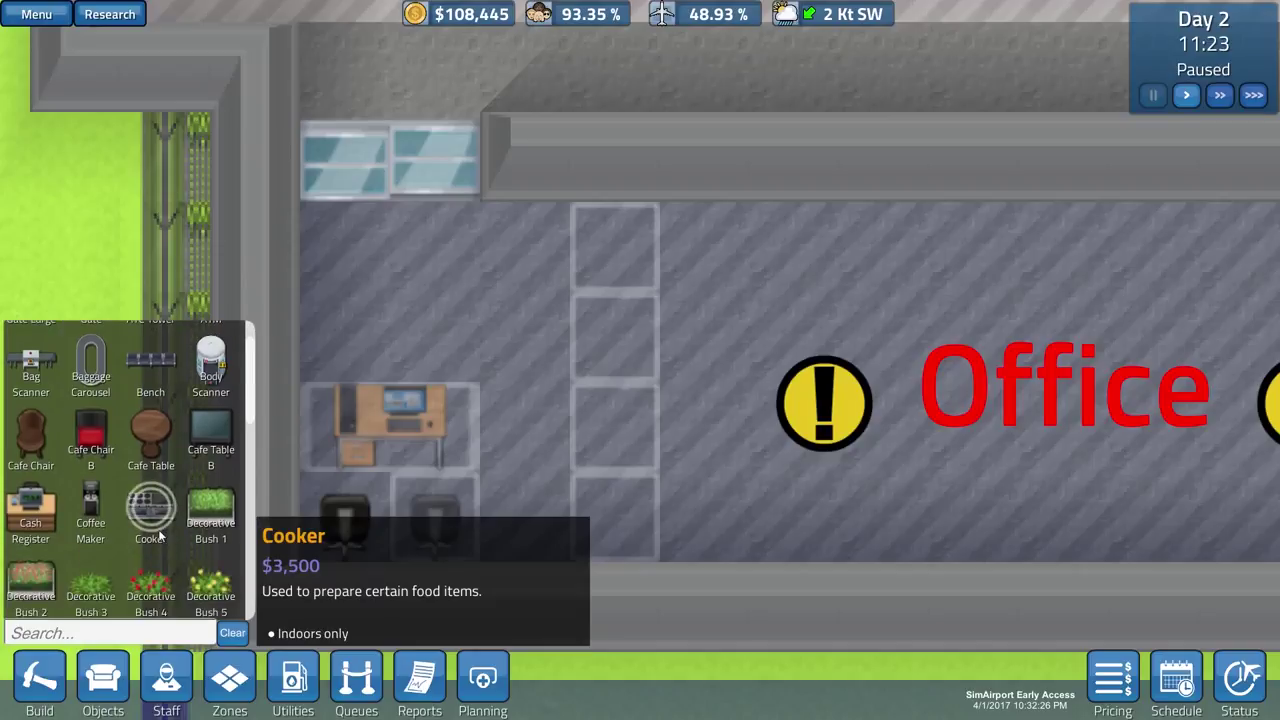
pyautogui.scroll(-2, 88, 563)
pyautogui.scroll(-3, 88, 563)
pyautogui.scroll(-2, 88, 563)
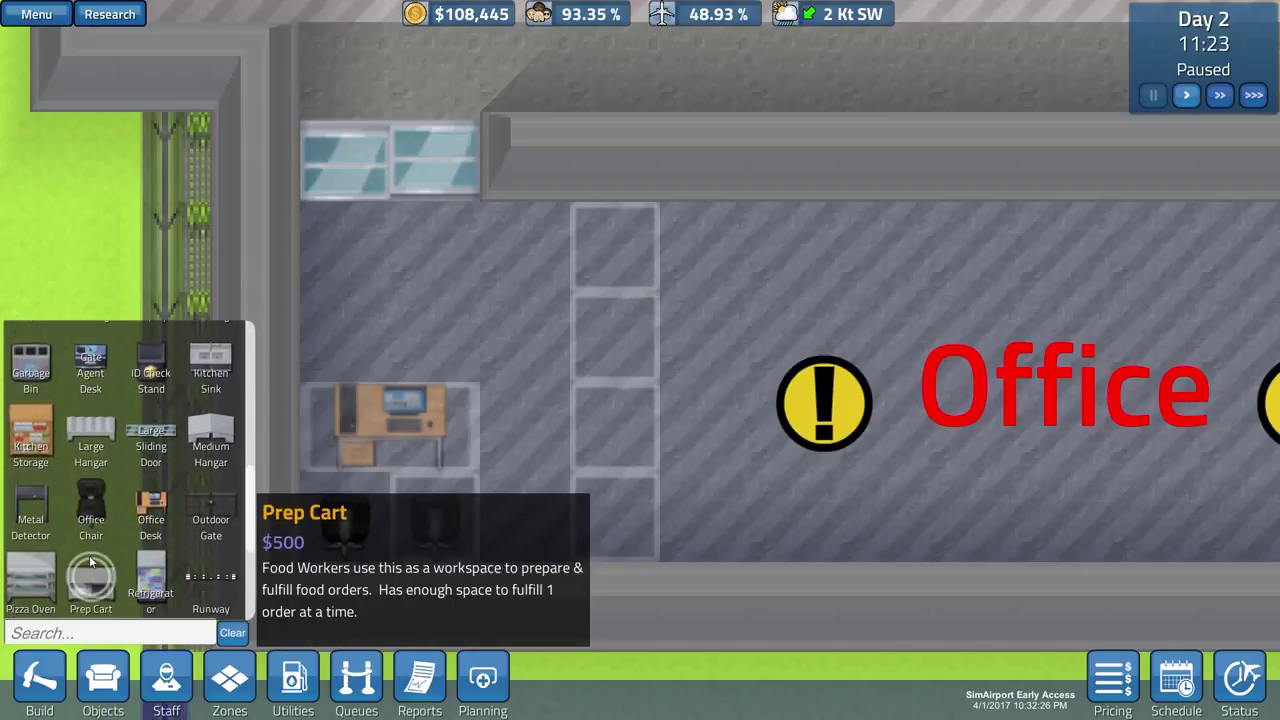
pyautogui.scroll(-1, 88, 560)
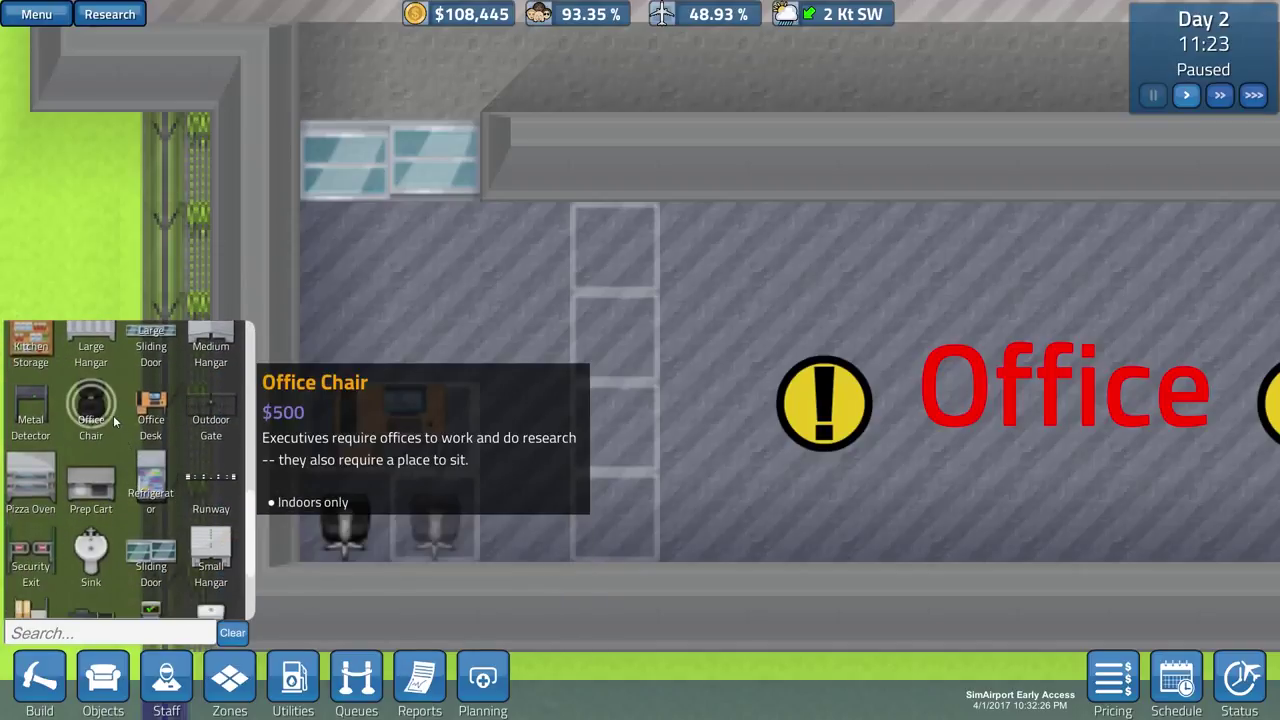
pyautogui.click(90, 405)
pyautogui.click(414, 308)
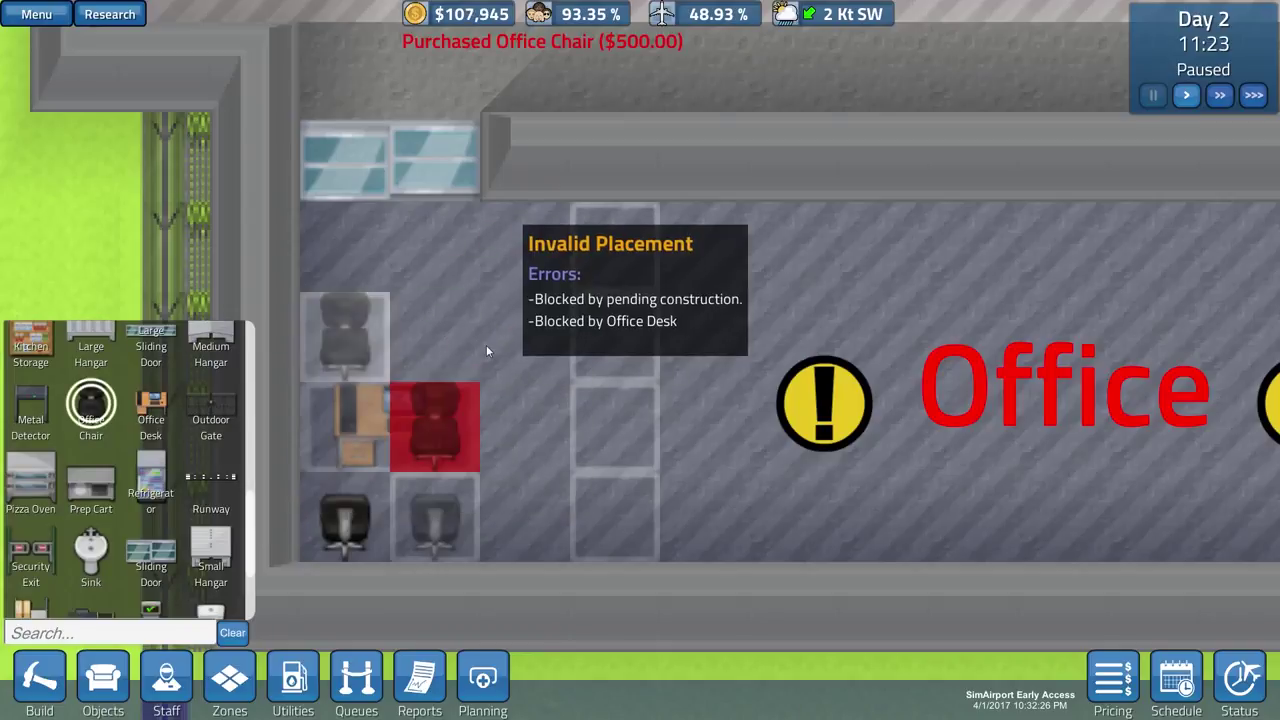
pyautogui.rightClick(481, 305)
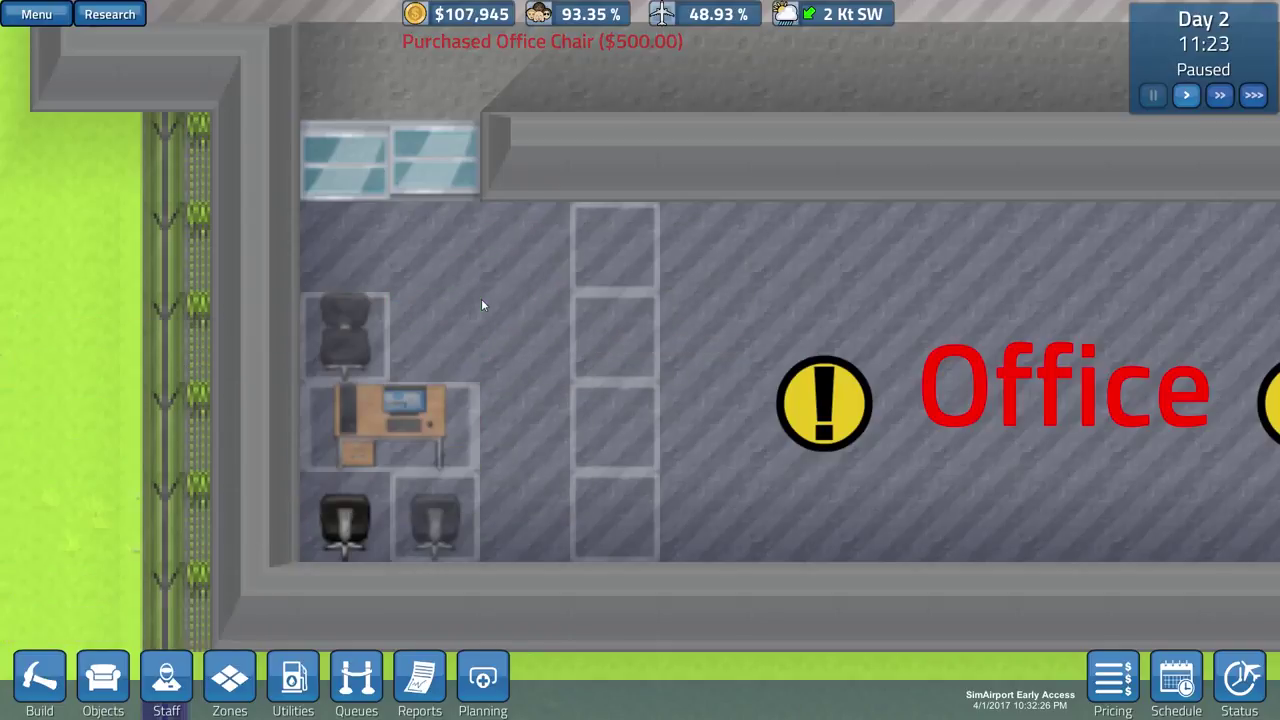
pyautogui.press('w')
pyautogui.scroll(-5, 573, 161)
pyautogui.scroll(-3, 709, 197)
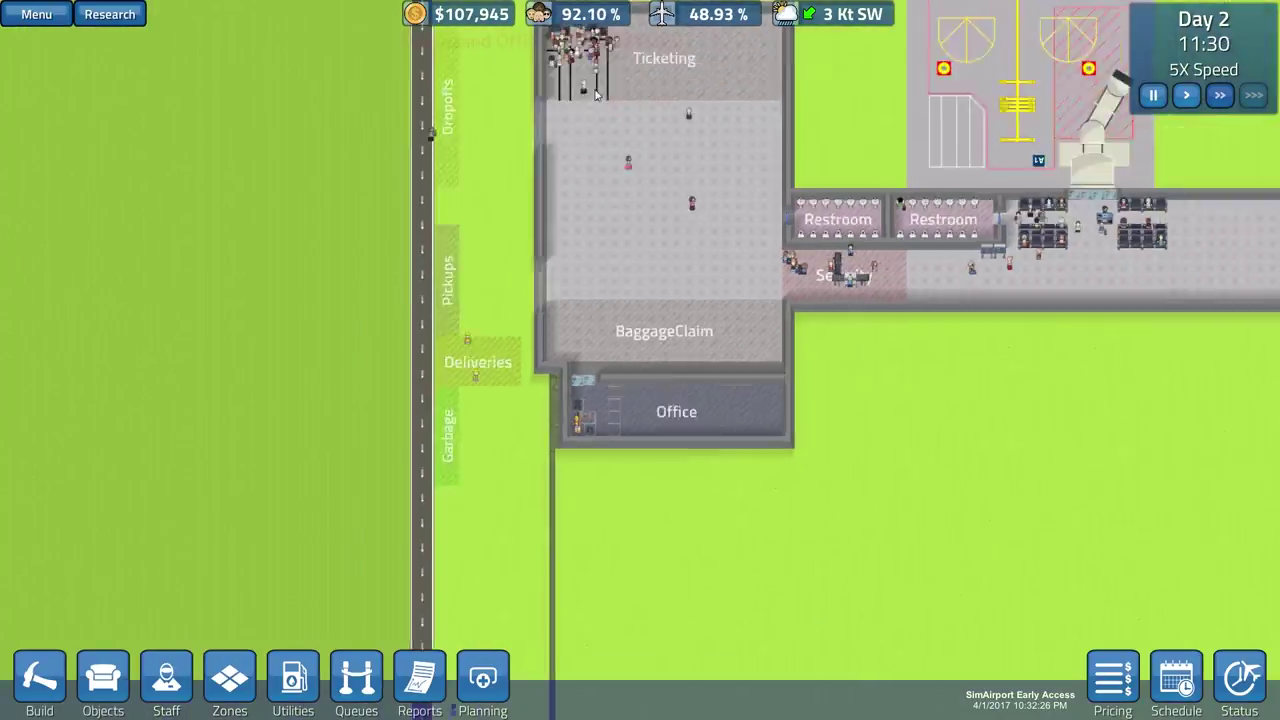
pyautogui.scroll(2, 740, 250)
pyautogui.scroll(3, 740, 250)
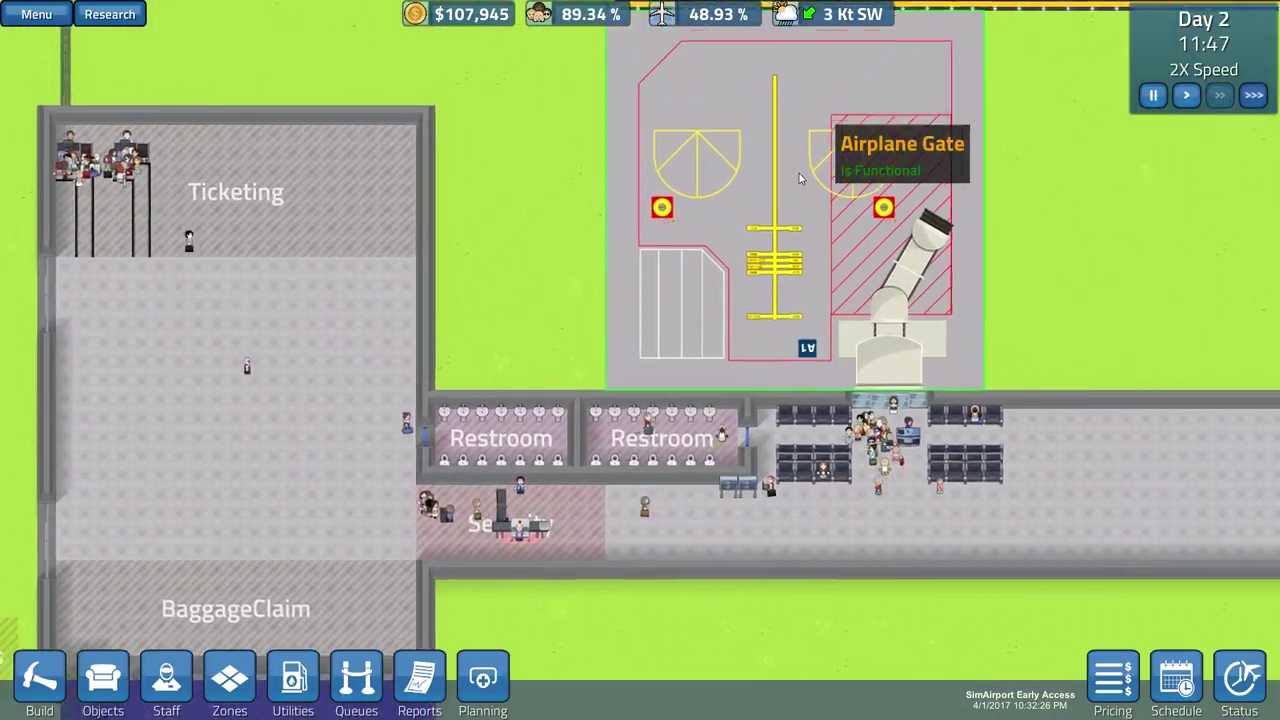
pyautogui.scroll(-5, 800, 178)
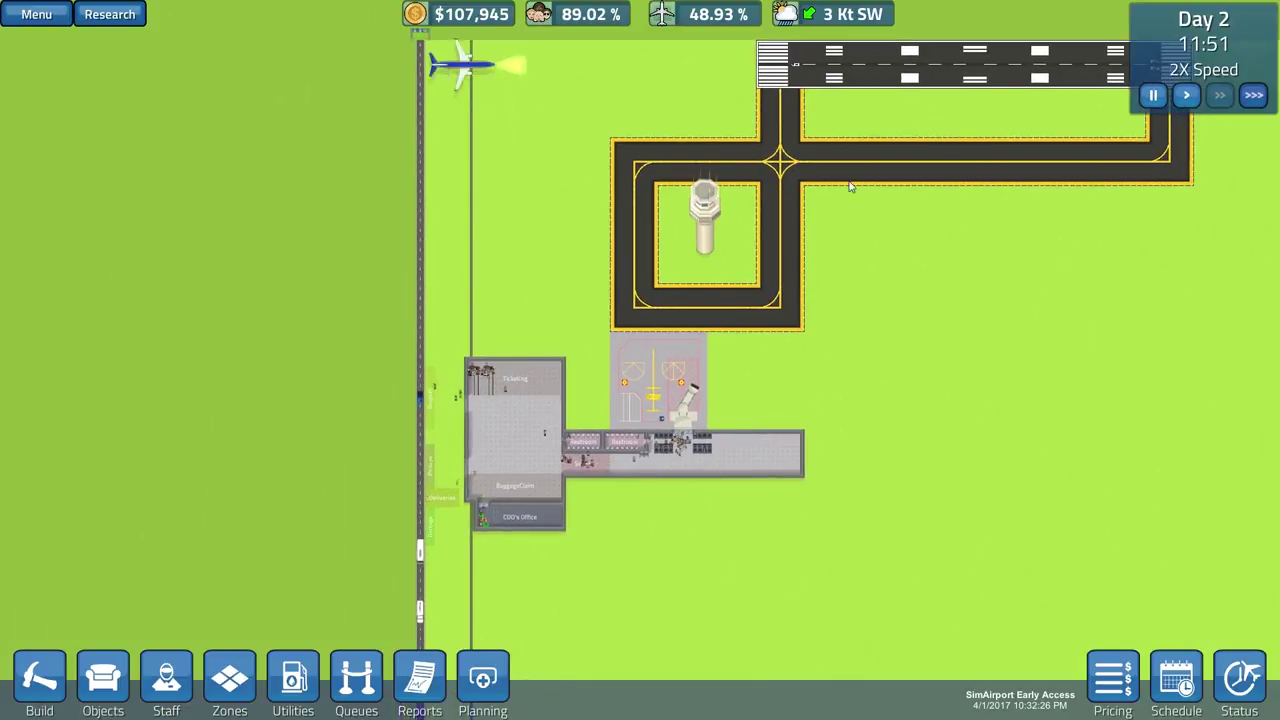
pyautogui.press('w')
pyautogui.press('d')
pyautogui.press('d')
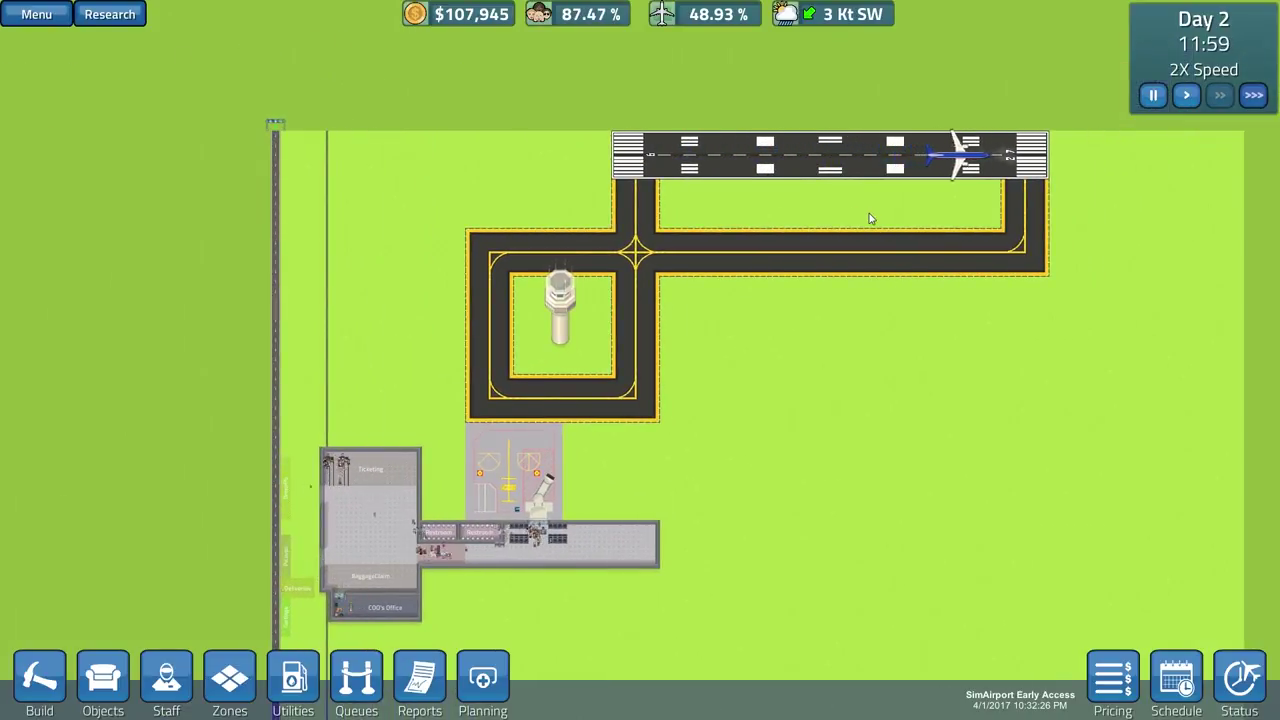
pyautogui.press('s')
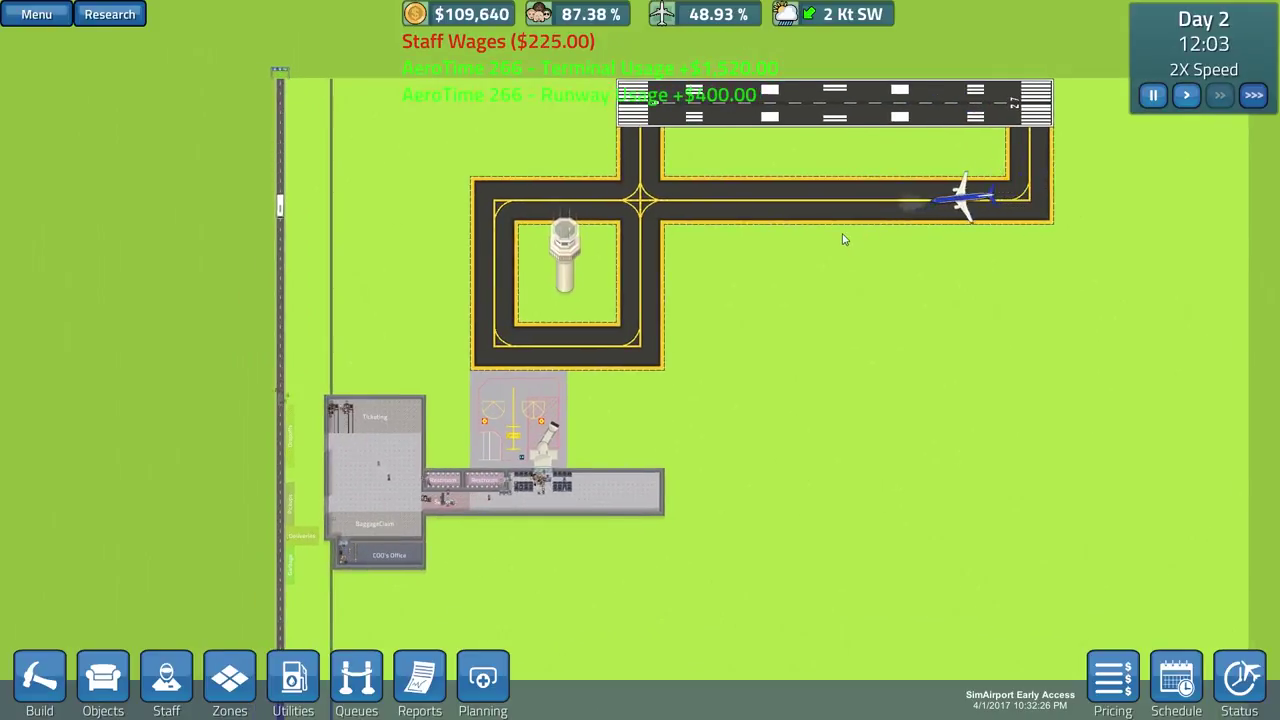
pyautogui.scroll(2, 843, 240)
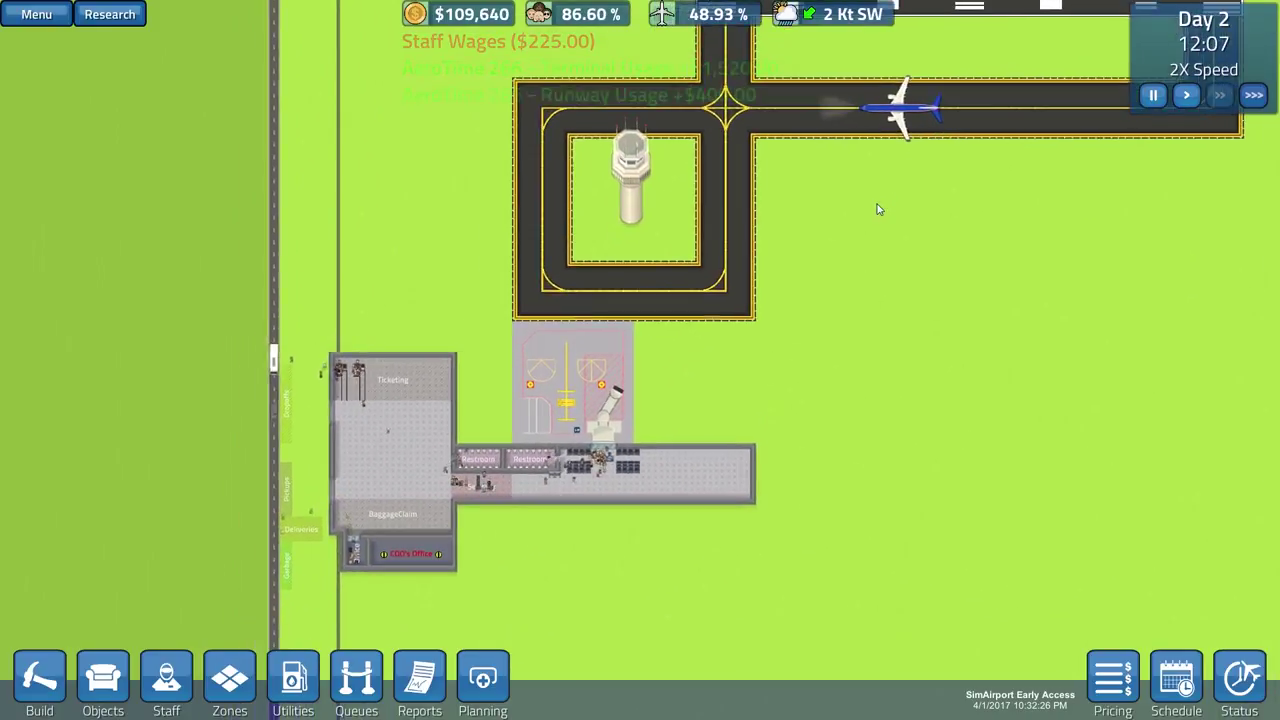
pyautogui.scroll(1, 878, 209)
pyautogui.scroll(1, 878, 209)
pyautogui.scroll(1, 878, 209)
pyautogui.scroll(1, 878, 209)
pyautogui.scroll(1, 878, 209)
pyautogui.scroll(1, 878, 209)
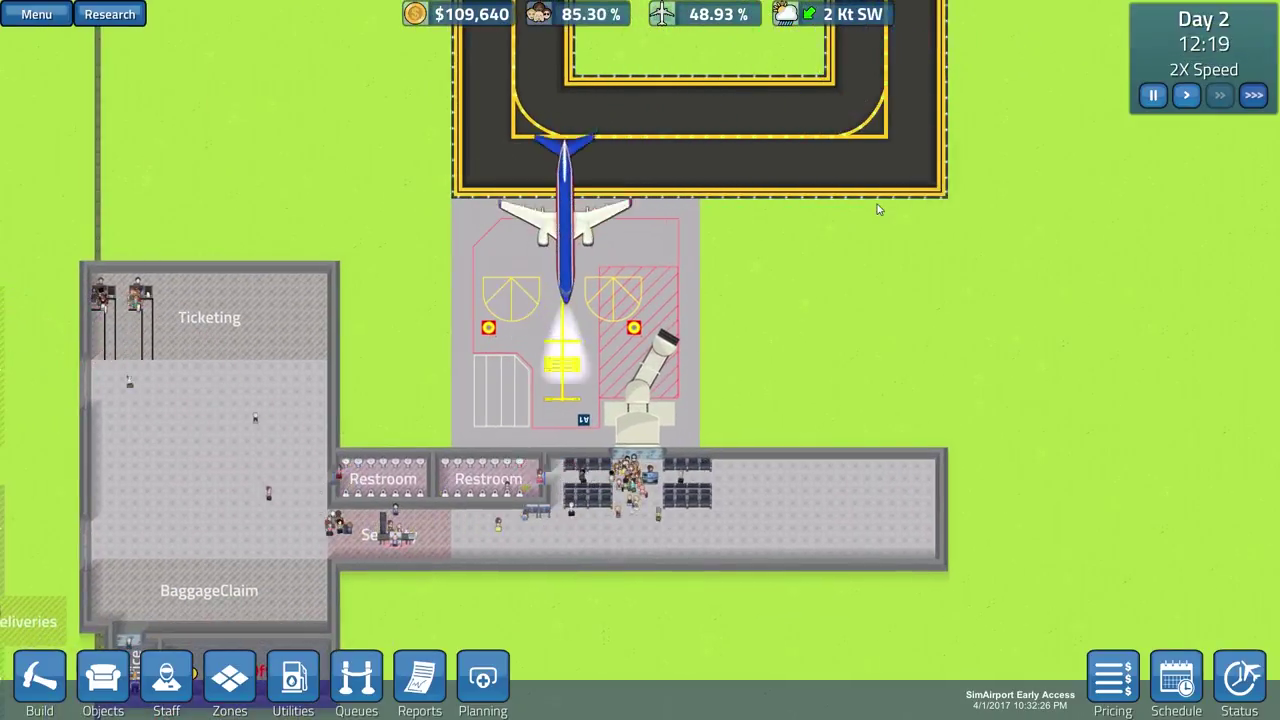
pyautogui.scroll(2, 878, 209)
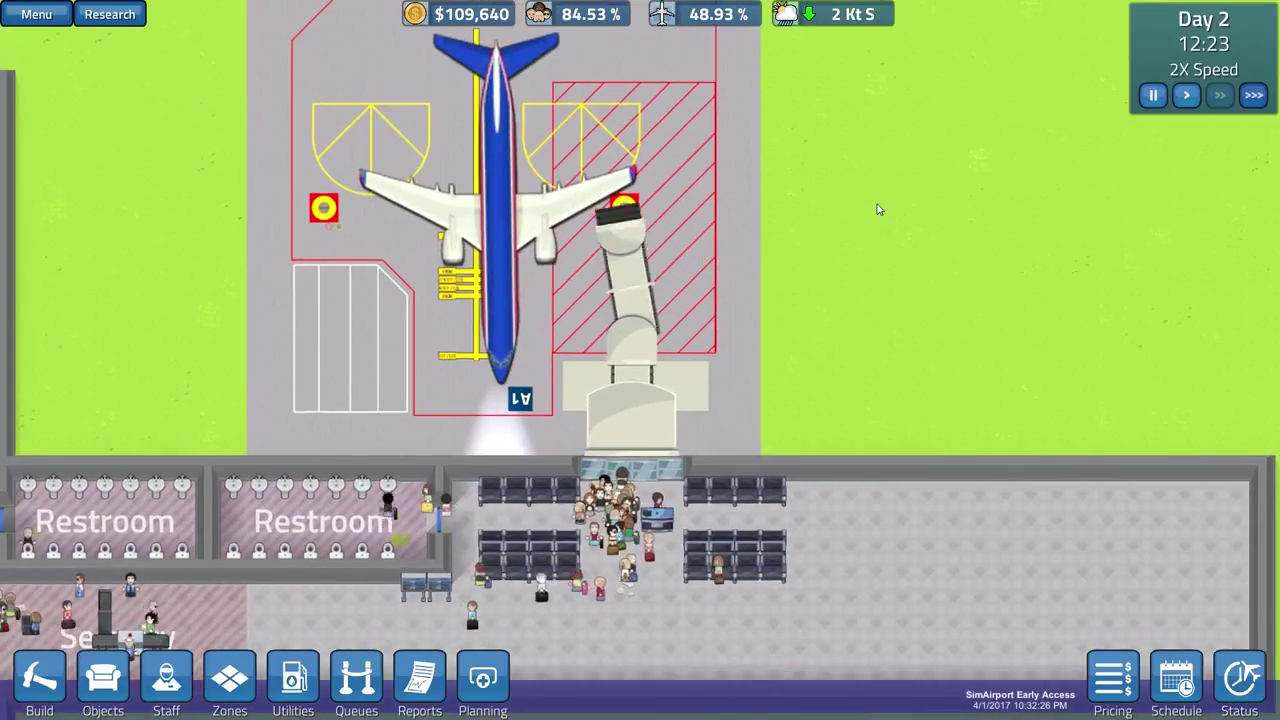
pyautogui.press('a')
pyautogui.press('s')
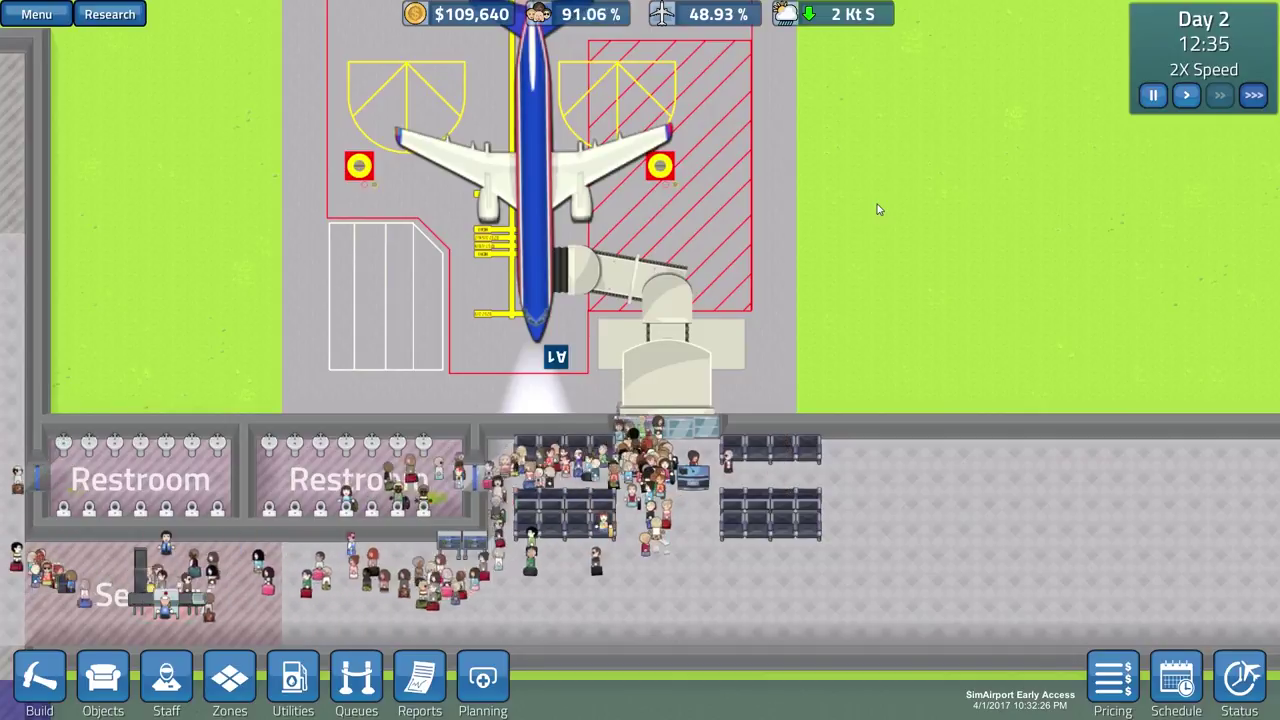
pyautogui.press('a')
pyautogui.press('s')
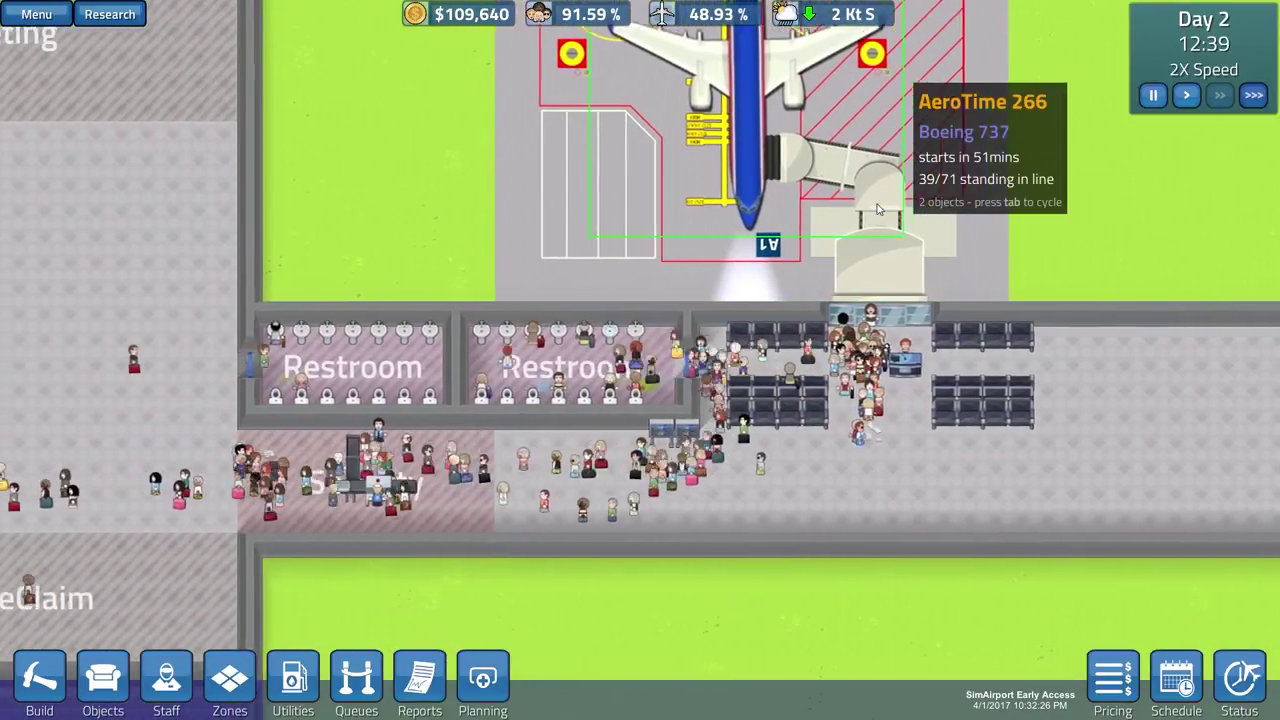
pyautogui.press('a')
pyautogui.press('d')
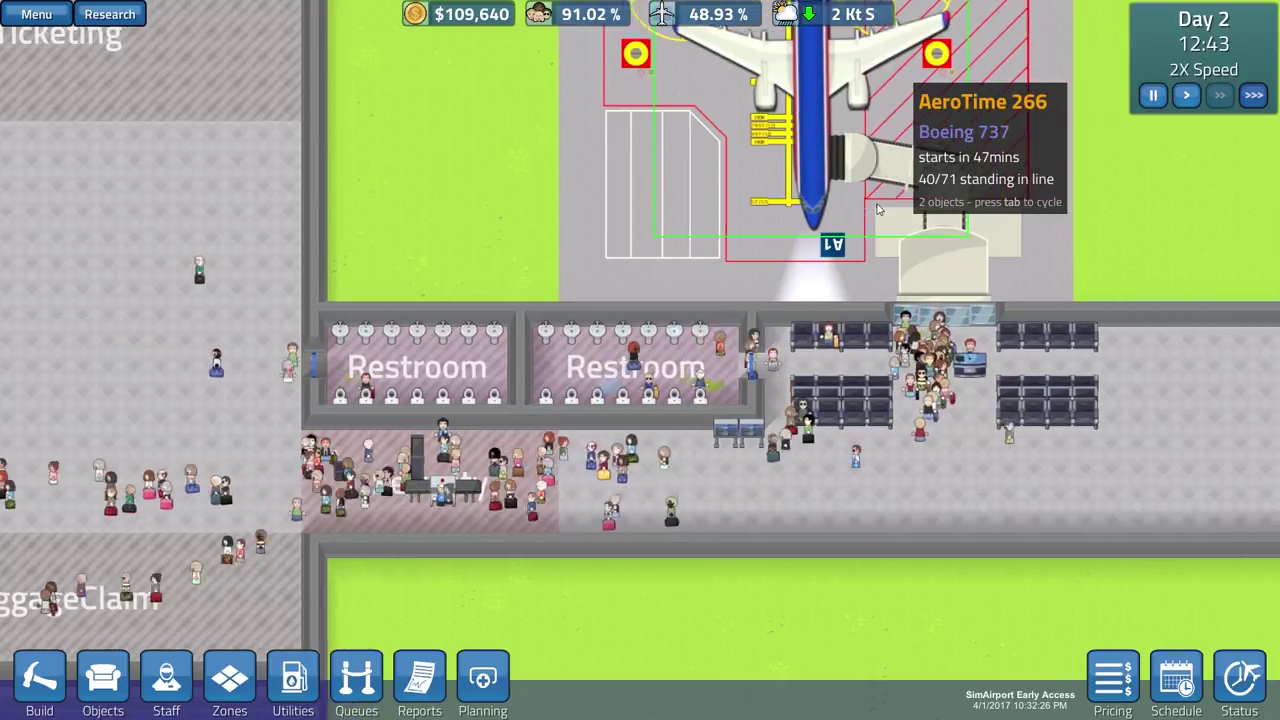
pyautogui.scroll(-3, 878, 209)
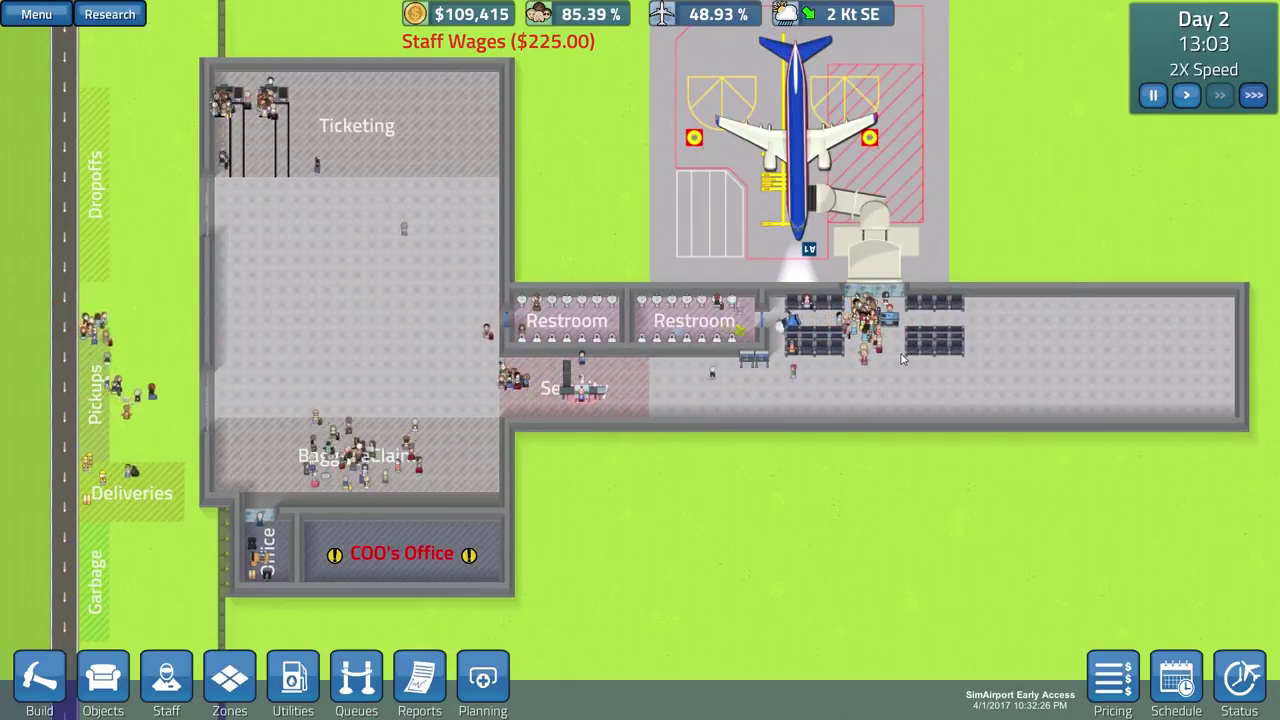
# - Pan across the terminal's gate seating over to the crowded Ticketing hall
pyautogui.moveTo(513, 391); pyautogui.dragTo(557, 357)
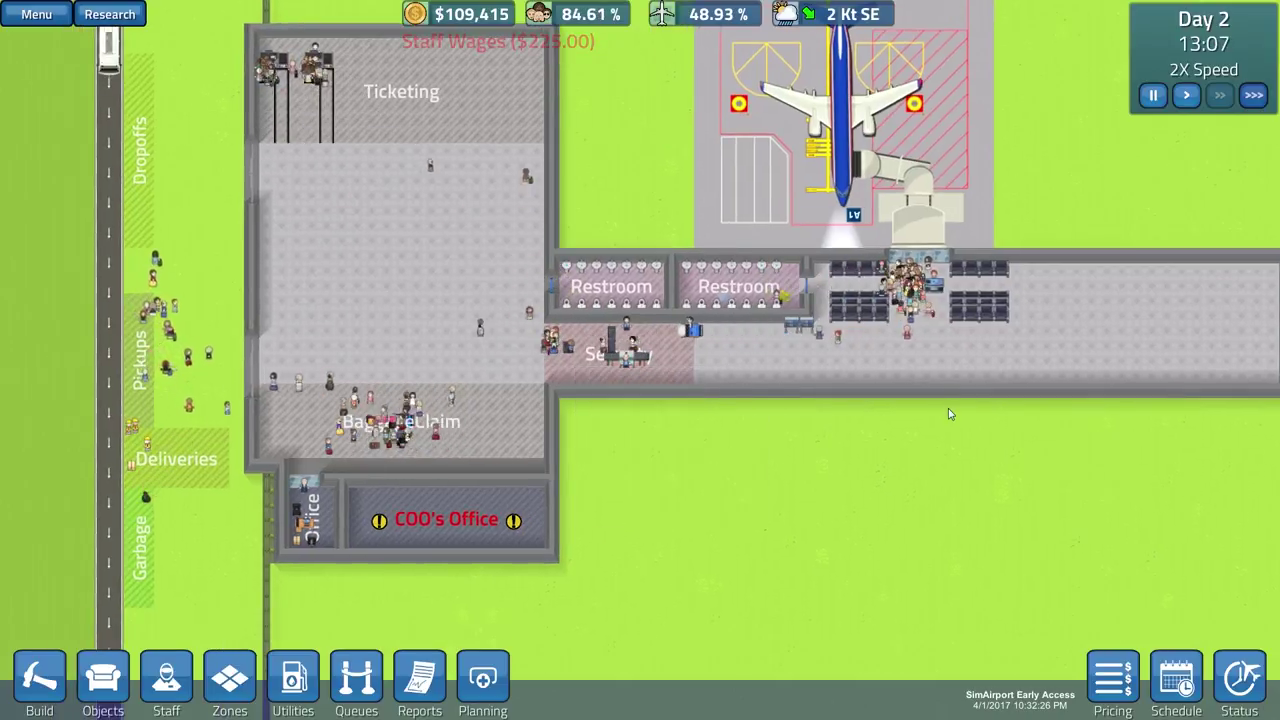
pyautogui.press('w')
pyautogui.press('d')
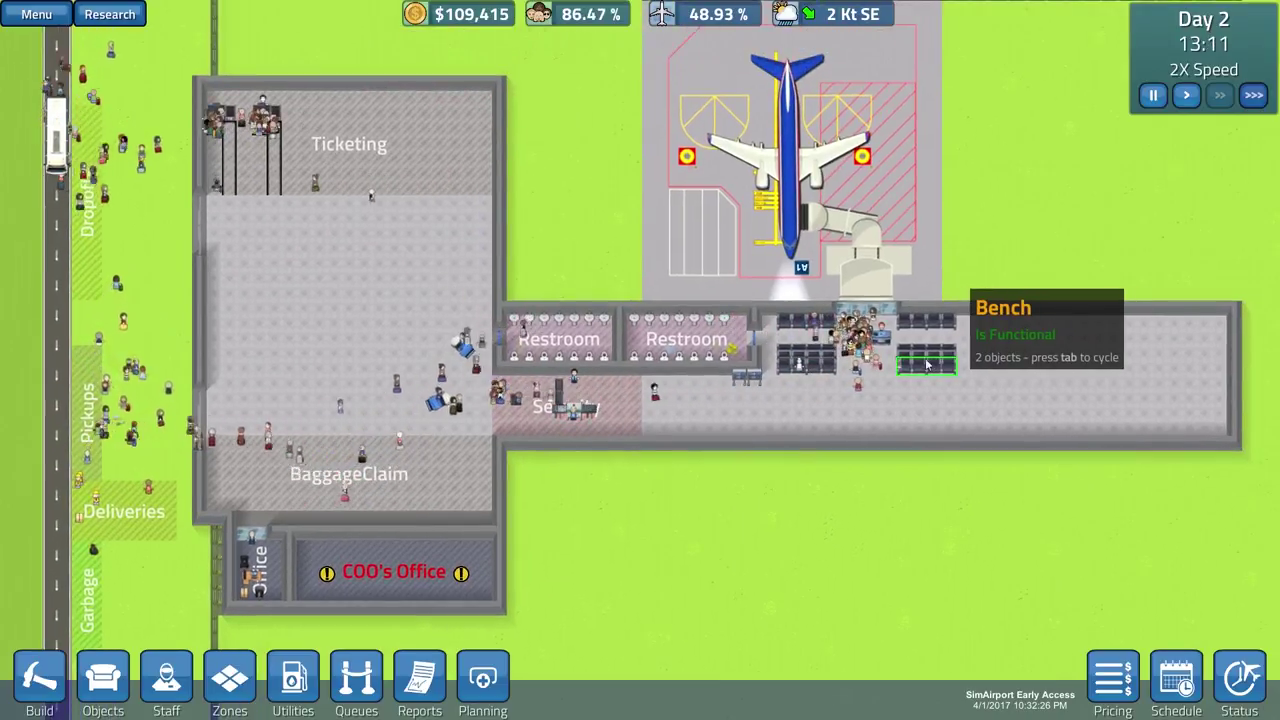
pyautogui.press('a')
pyautogui.press('s')
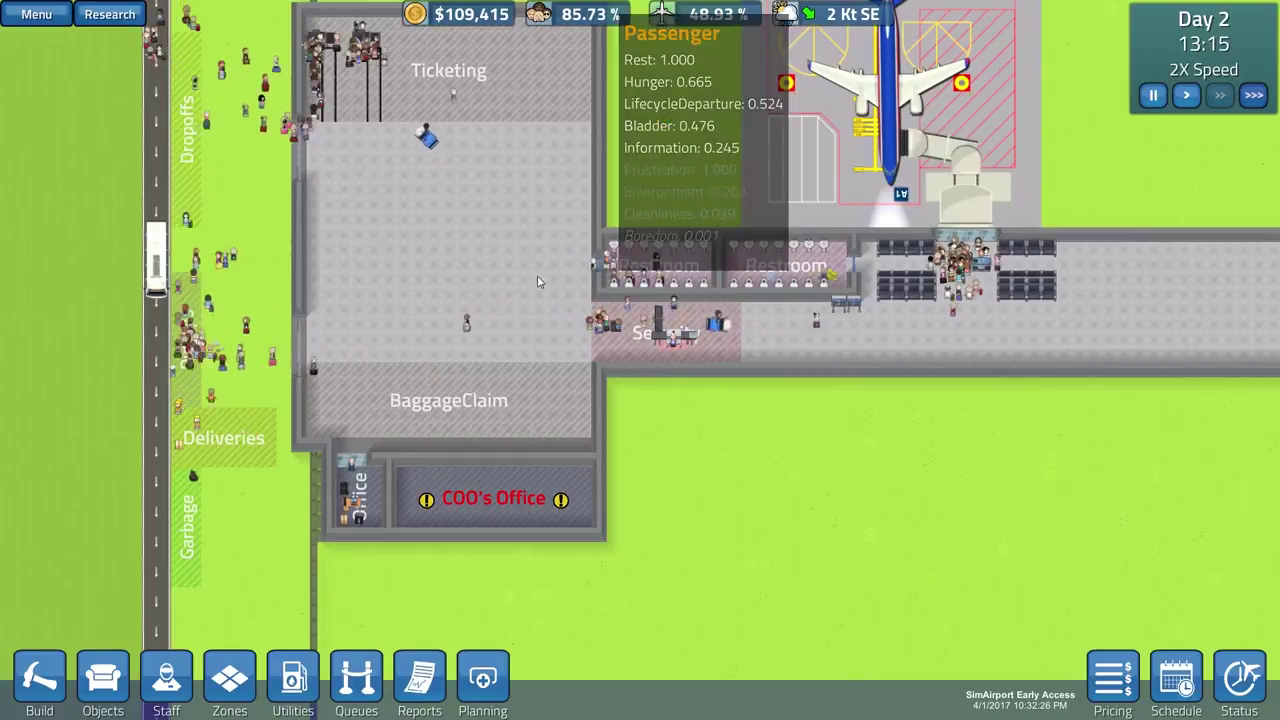
pyautogui.scroll(3, 522, 288)
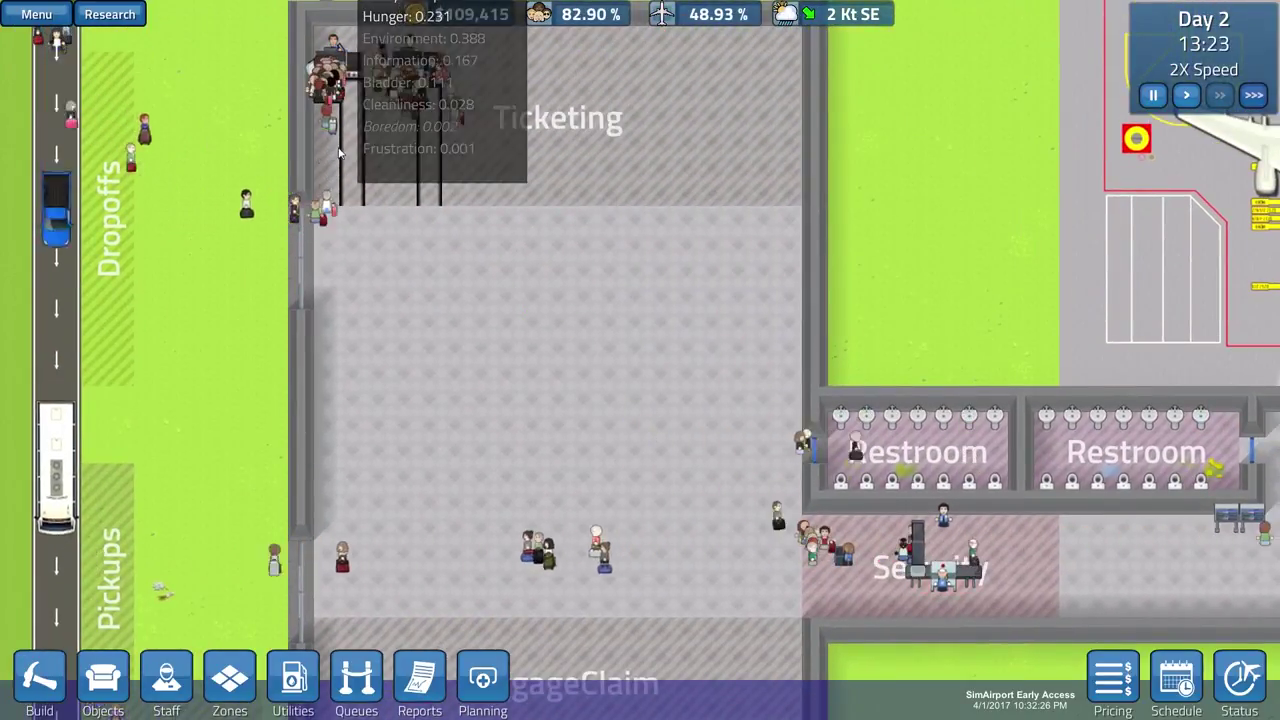
pyautogui.scroll(5, 461, 365)
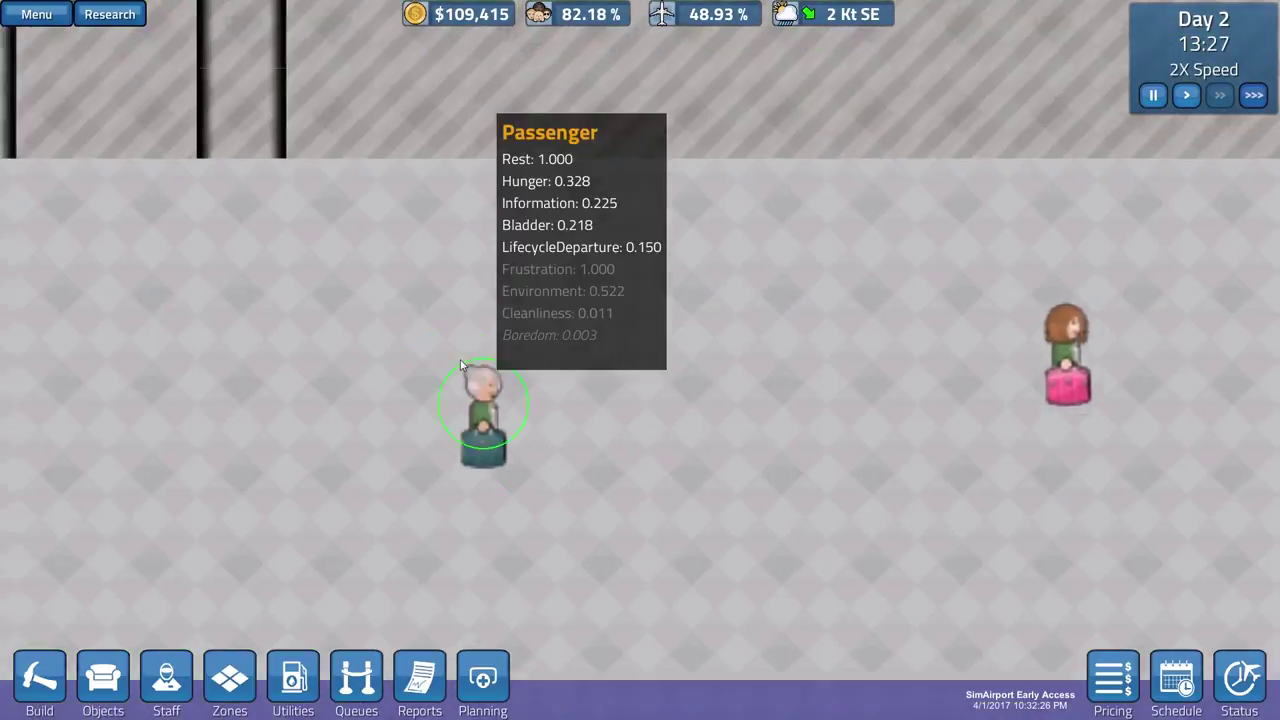
pyautogui.scroll(-5, 461, 365)
# - Pause at Day 2, 13:30 and cycle through the Objects, Build, Staff and Zones panels
pyautogui.press('space')
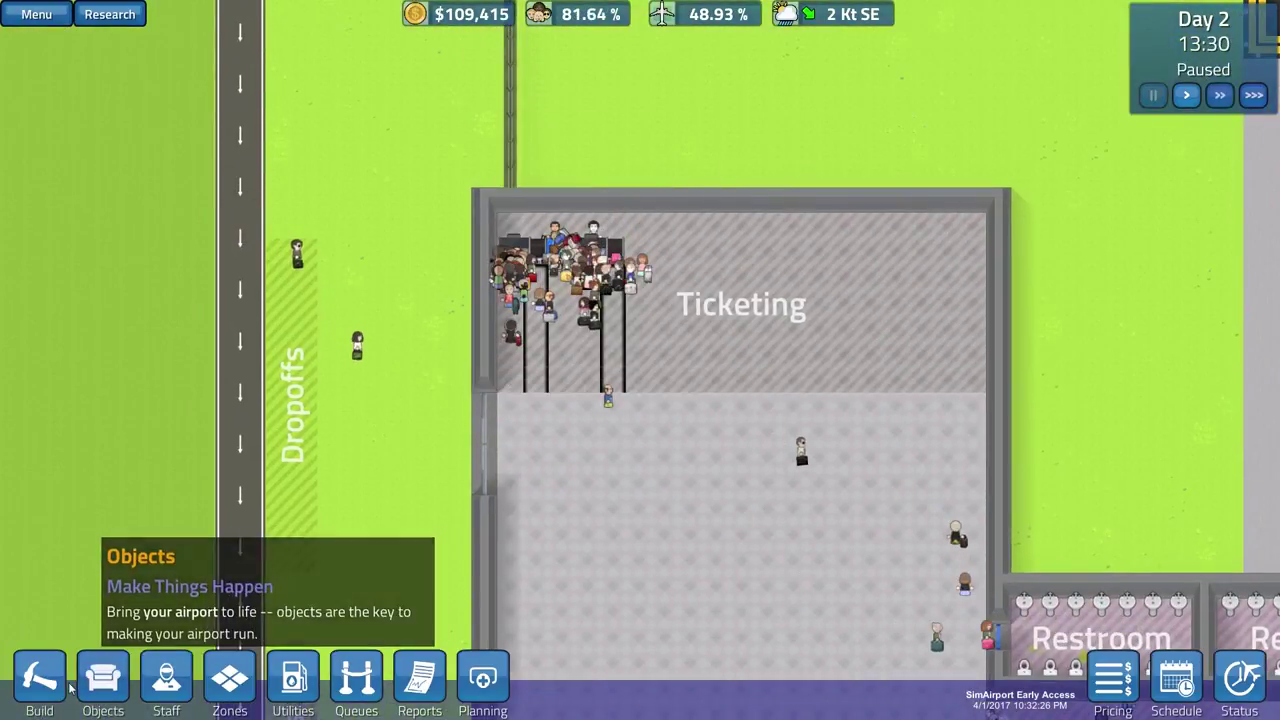
pyautogui.click(100, 680)
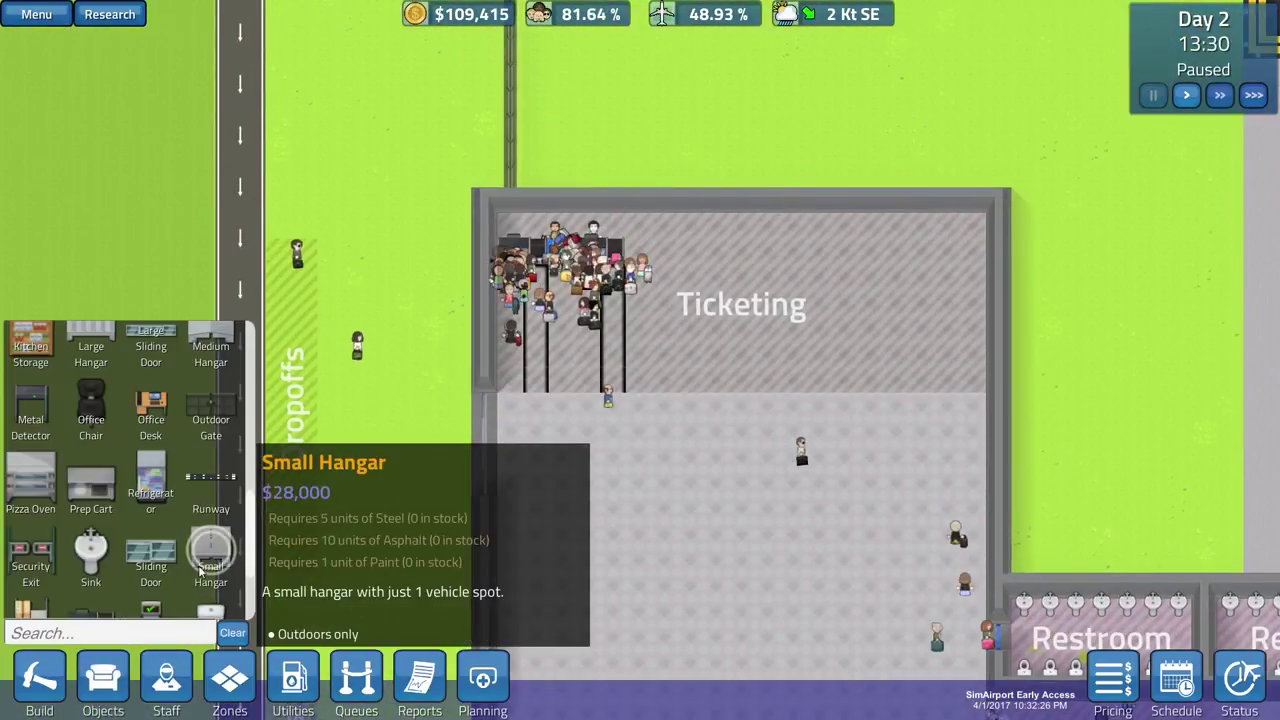
pyautogui.scroll(2, 200, 570)
pyautogui.scroll(2, 200, 570)
pyautogui.scroll(2, 200, 570)
pyautogui.scroll(2, 200, 572)
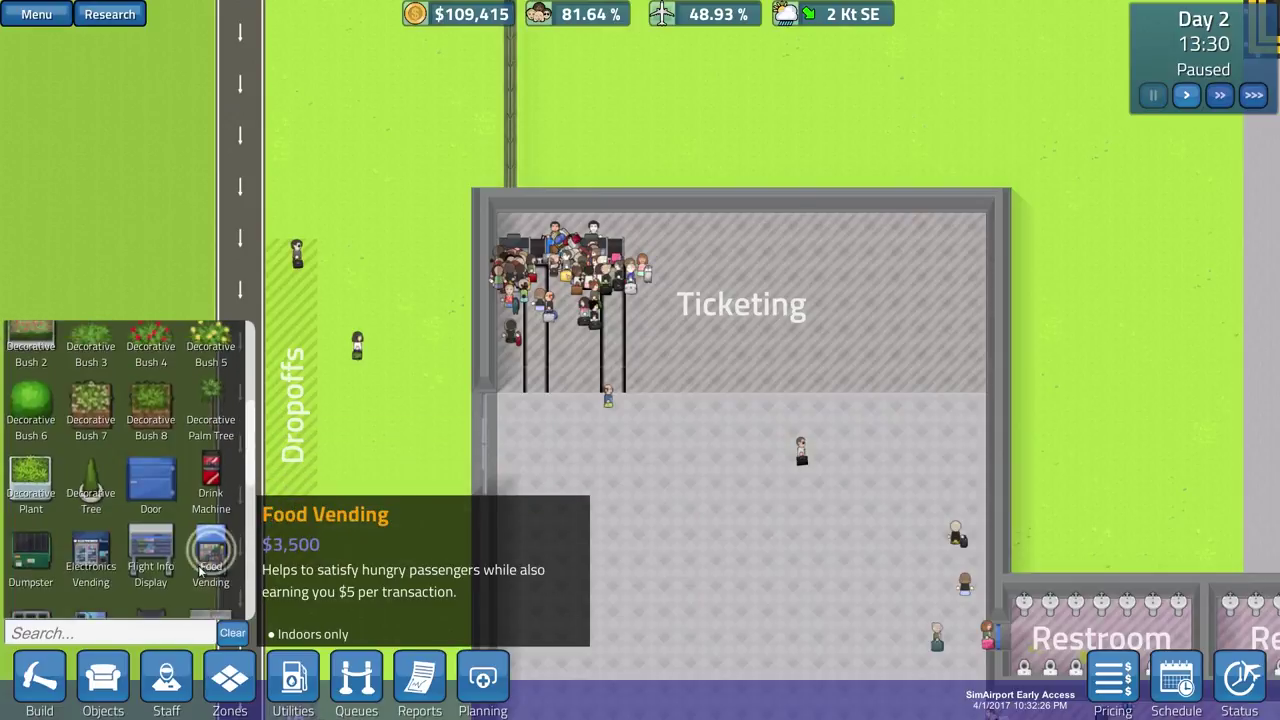
pyautogui.scroll(2, 200, 570)
pyautogui.scroll(2, 200, 570)
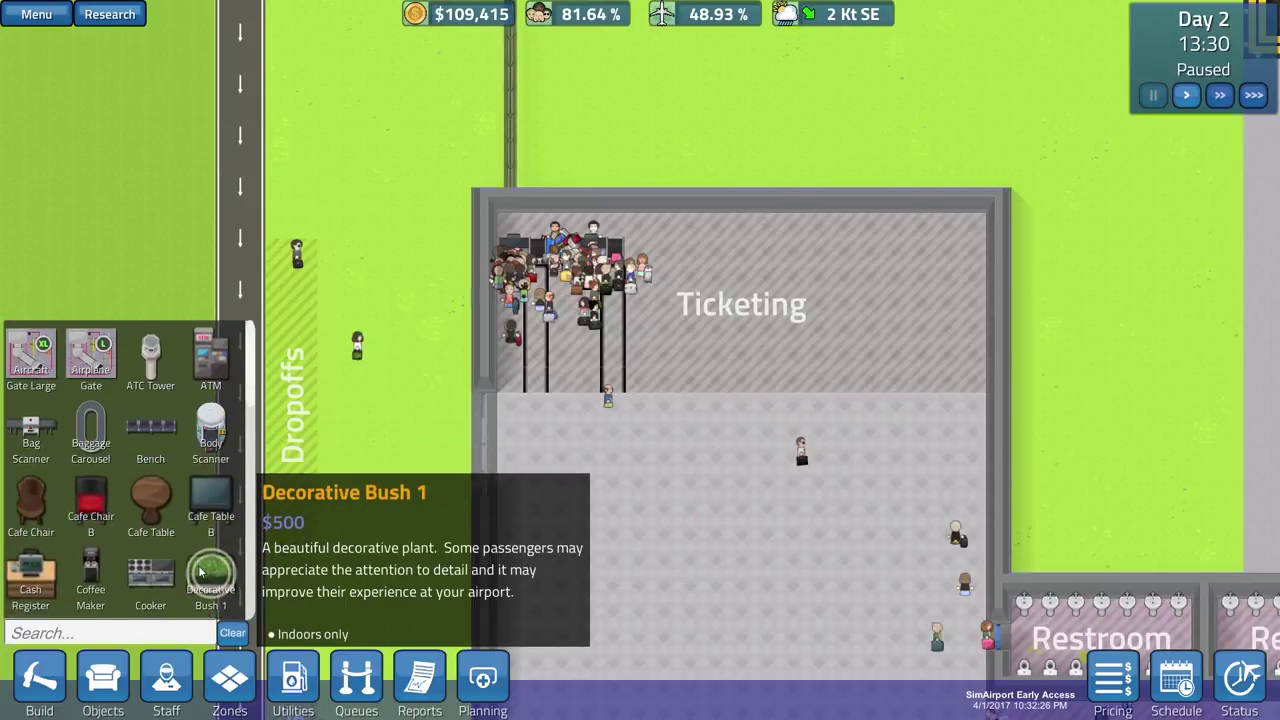
pyautogui.scroll(-1, 200, 571)
pyautogui.scroll(-1, 200, 571)
pyautogui.scroll(-1, 200, 571)
pyautogui.scroll(-1, 200, 570)
pyautogui.scroll(-1, 200, 570)
pyautogui.scroll(-1, 200, 570)
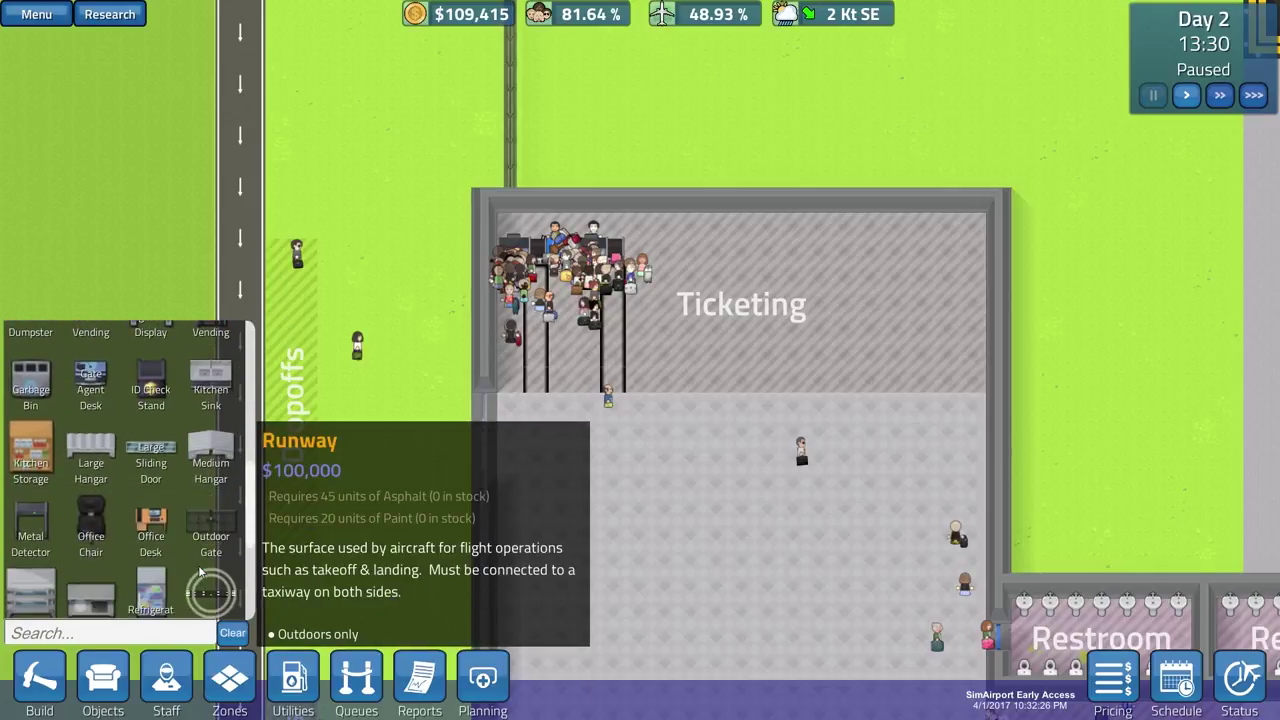
pyautogui.scroll(-1, 200, 570)
pyautogui.scroll(-2, 200, 570)
pyautogui.scroll(-1, 200, 570)
pyautogui.click(38, 672)
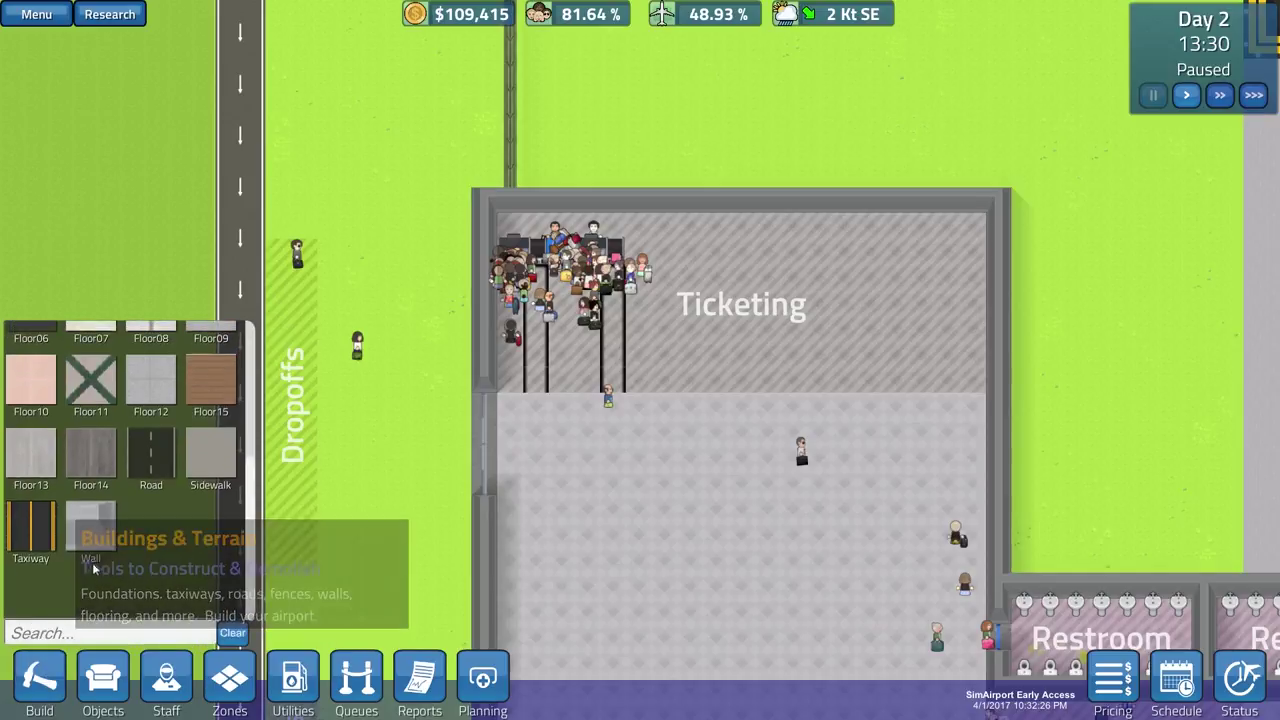
pyautogui.scroll(-1, 110, 562)
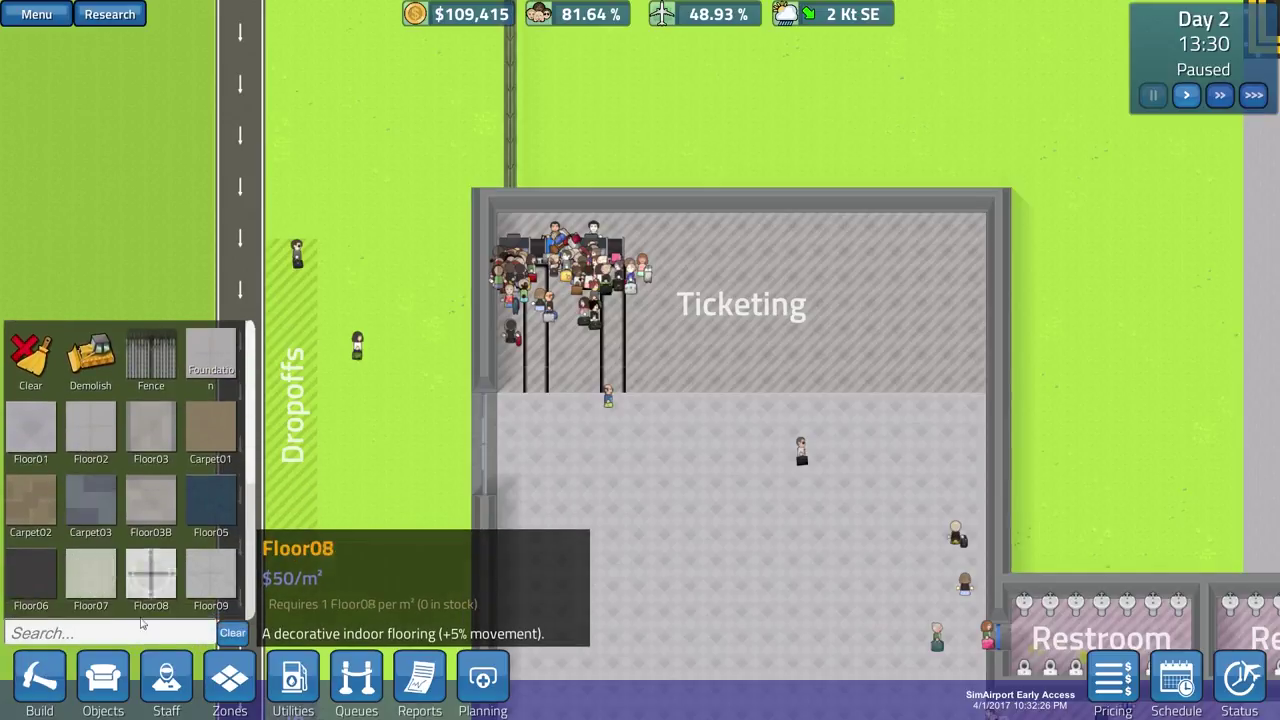
pyautogui.click(108, 672)
pyautogui.click(180, 666)
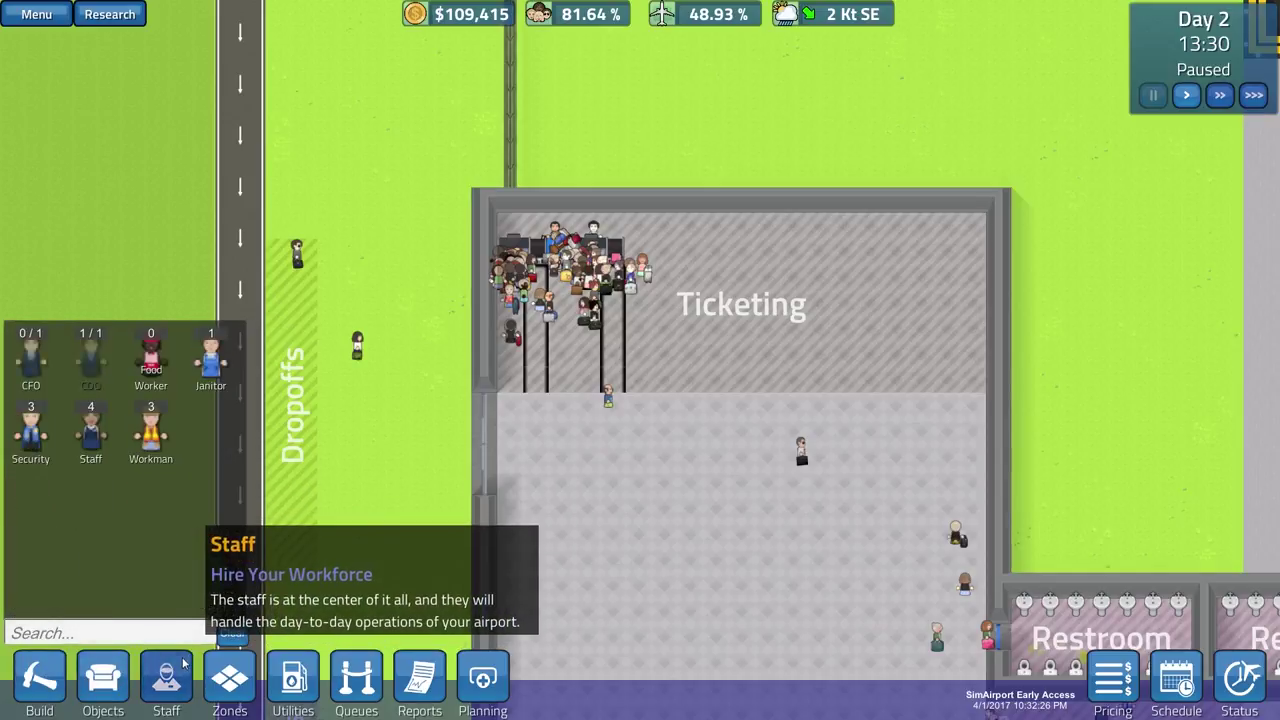
pyautogui.click(216, 668)
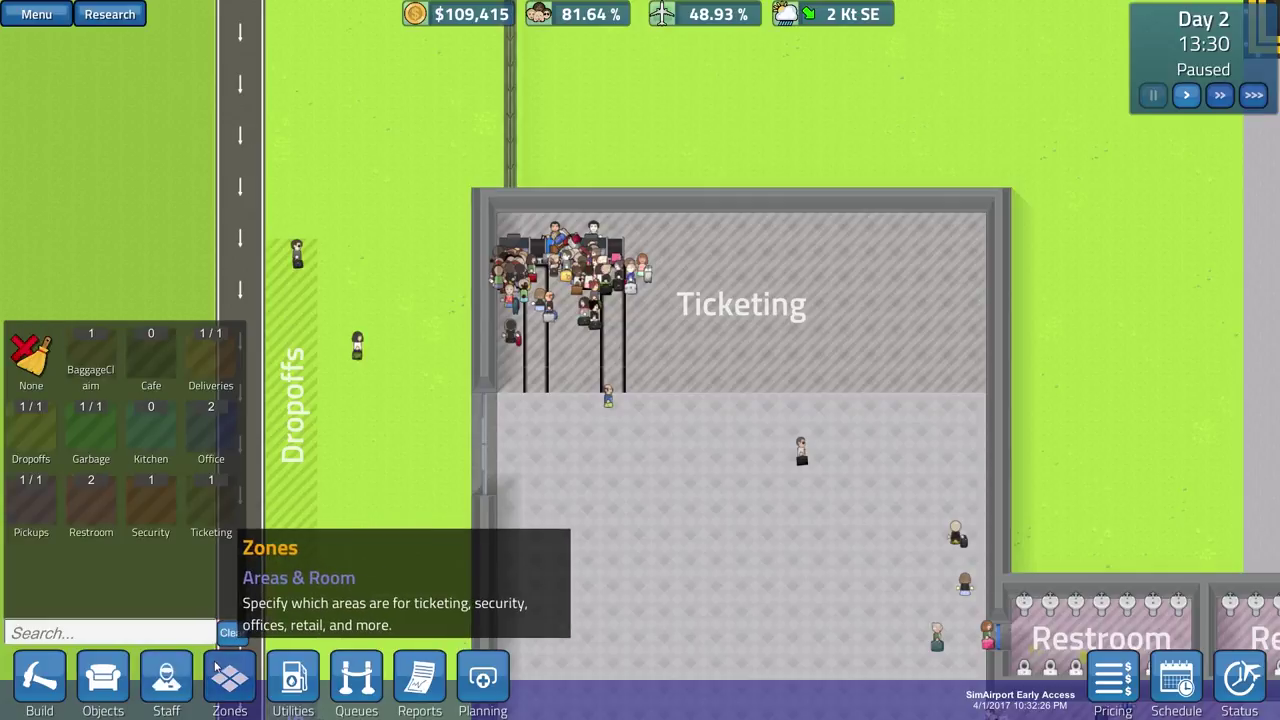
# - Try the extend and shorten options of the Queues tools at the ticketing counters
pyautogui.click(356, 676)
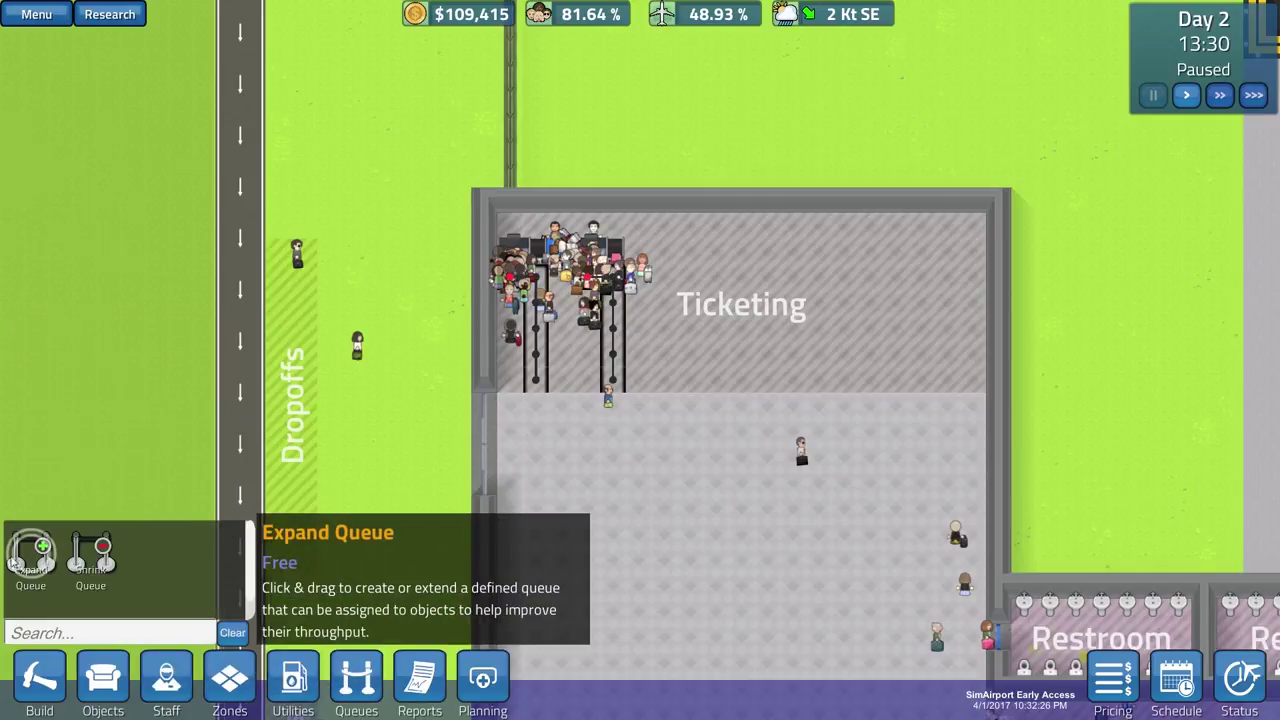
pyautogui.press('a')
pyautogui.press('s')
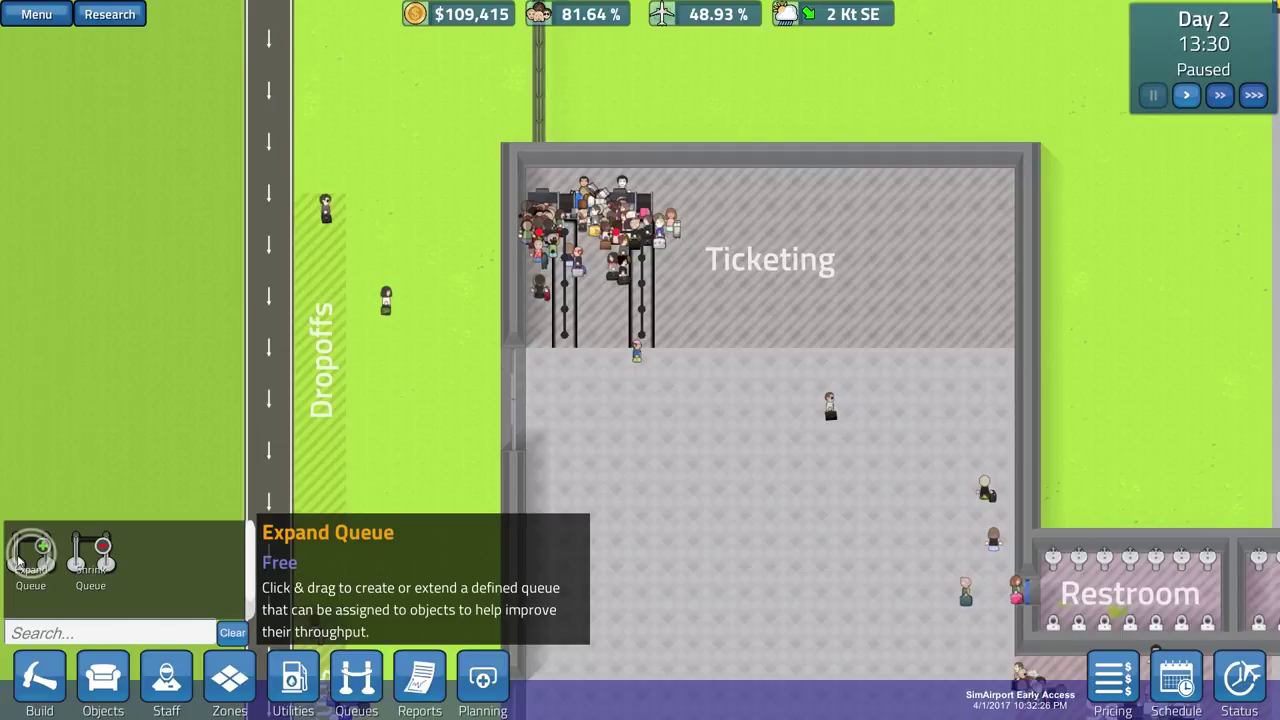
pyautogui.click(20, 560)
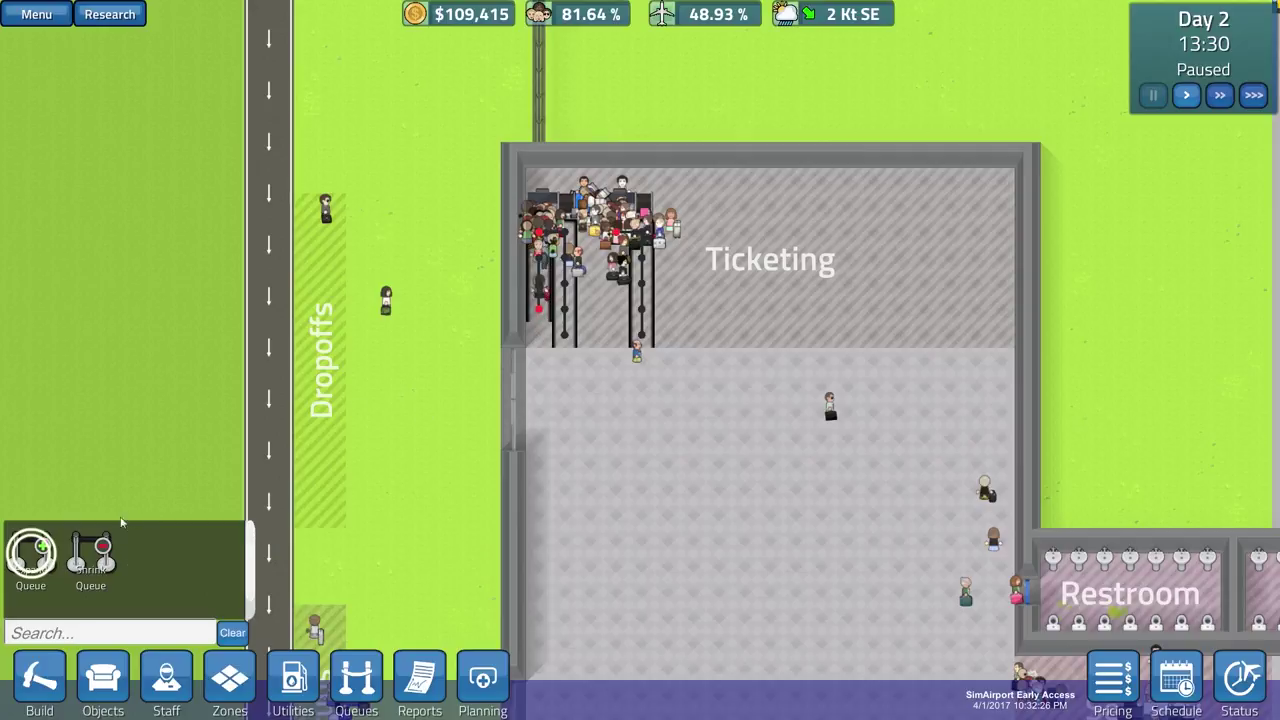
pyautogui.click(104, 540)
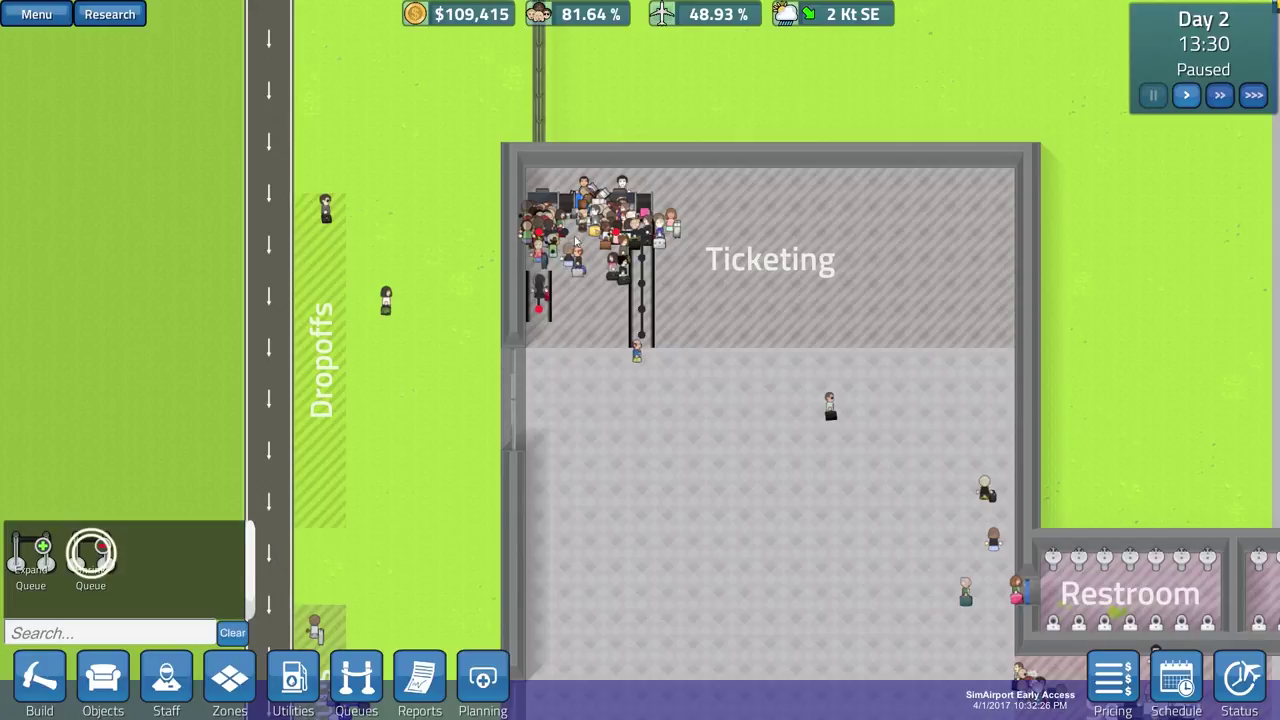
pyautogui.press('w')
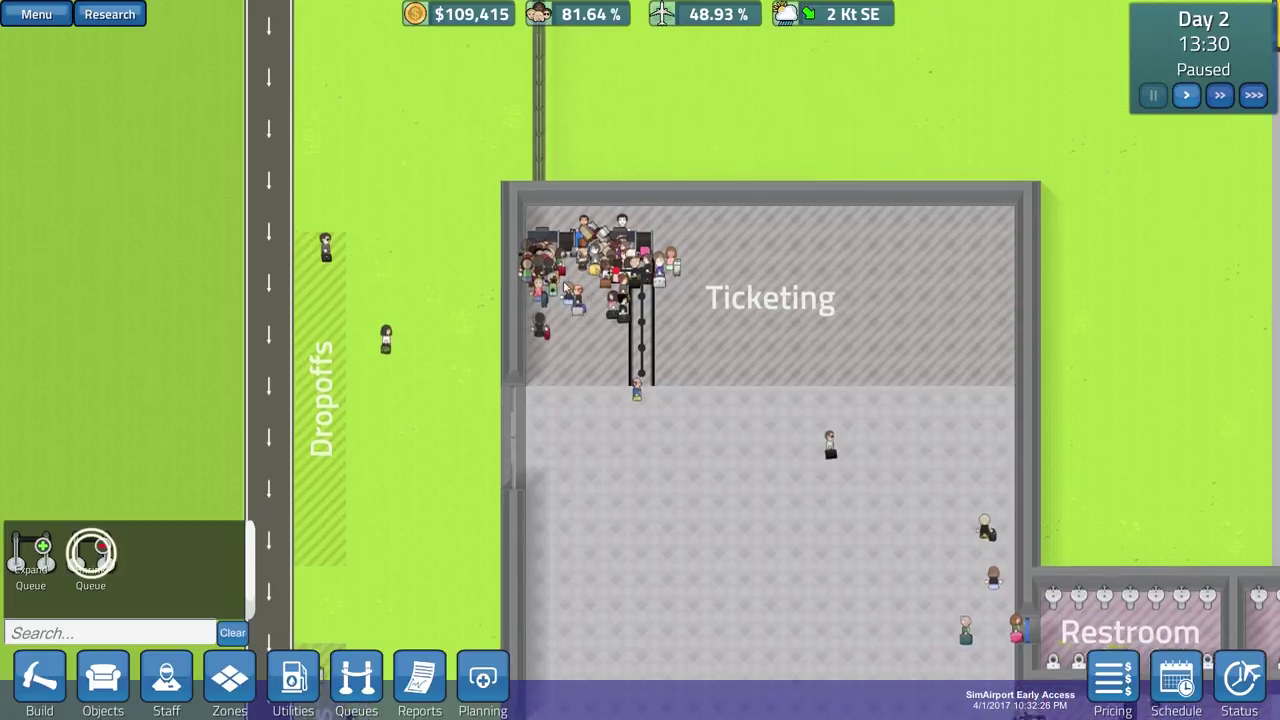
pyautogui.scroll(5, 679, 393)
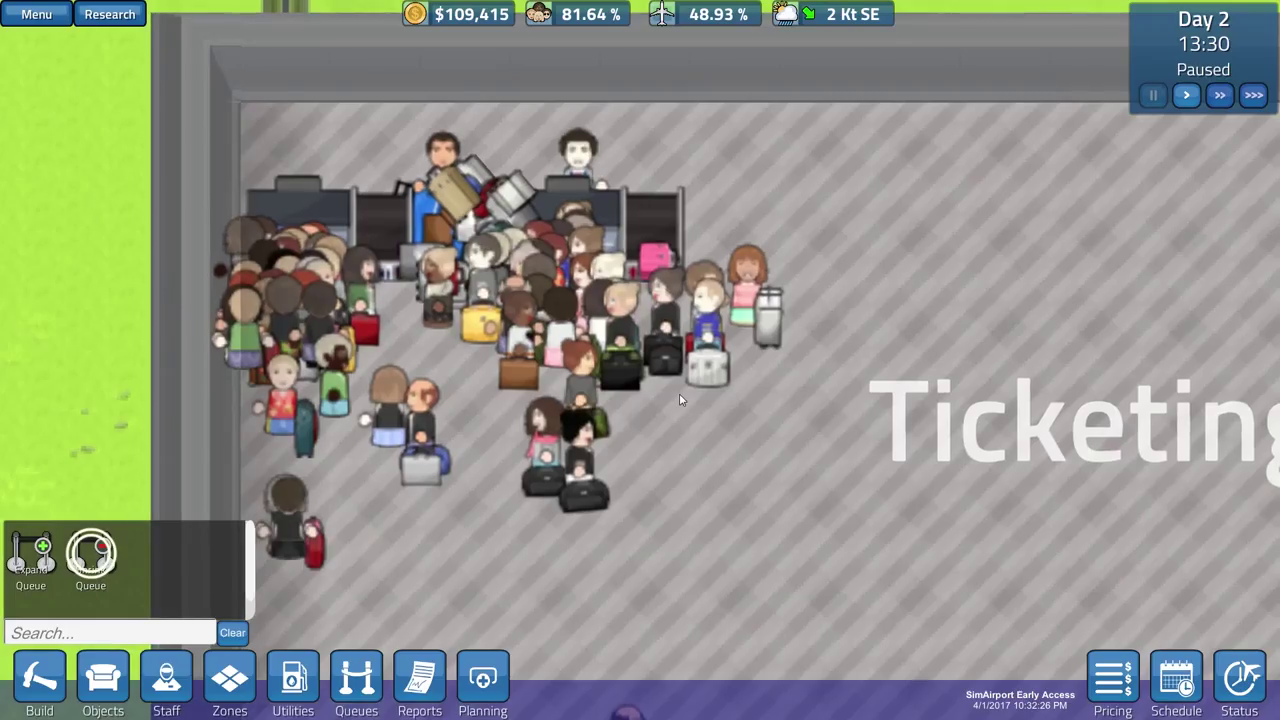
pyautogui.press('a')
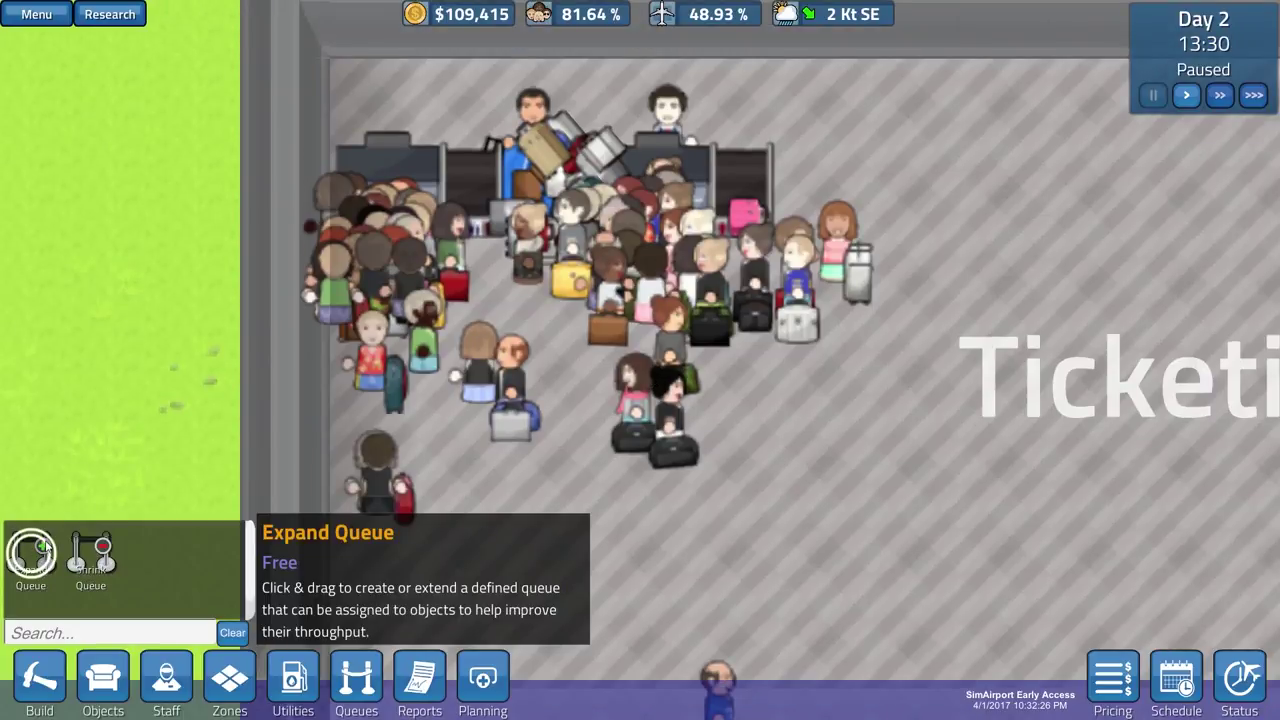
pyautogui.click(33, 553)
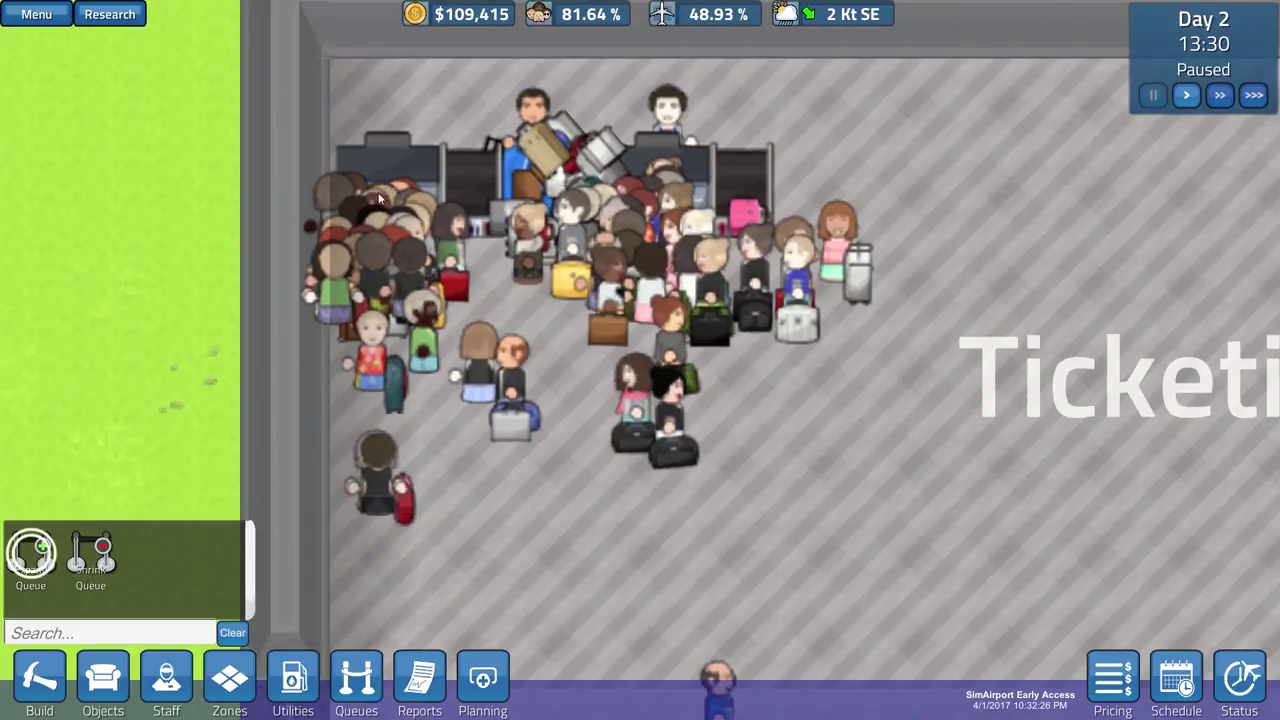
# - Survey the ticketing queues and desks, inspecting a passenger waiting in line
pyautogui.press('s')
pyautogui.press('w')
pyautogui.press('a')
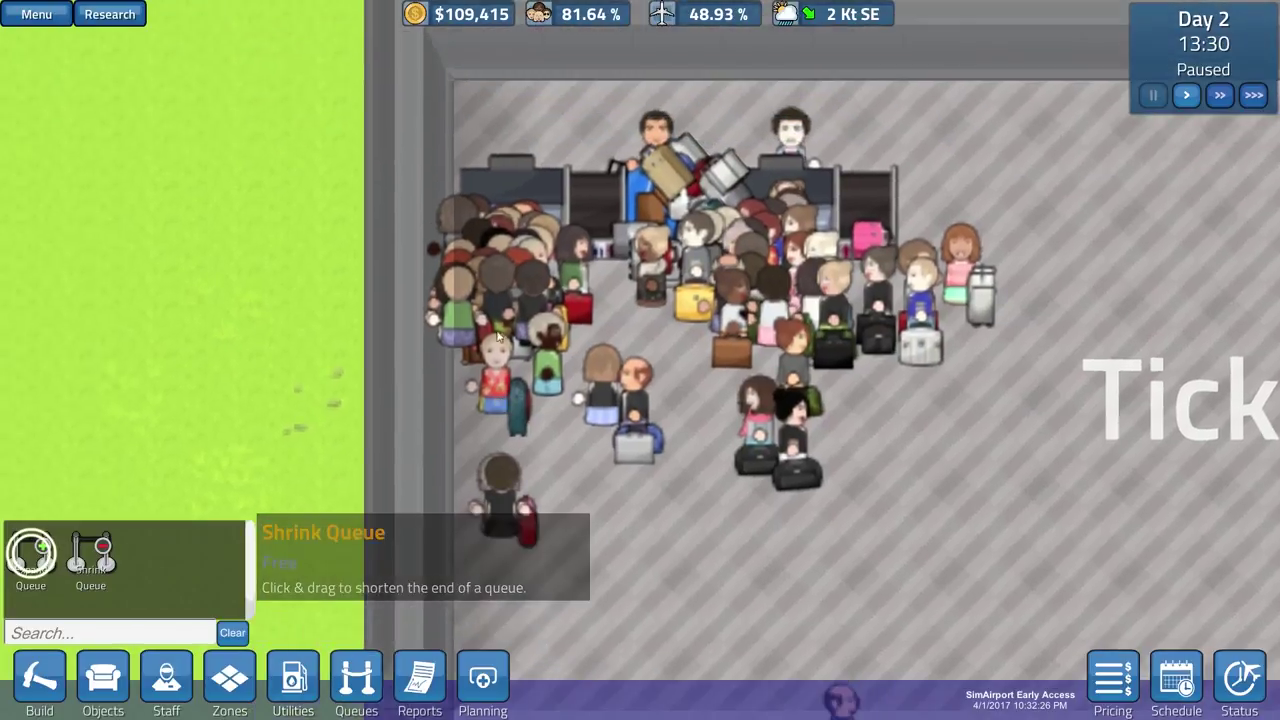
pyautogui.press('s')
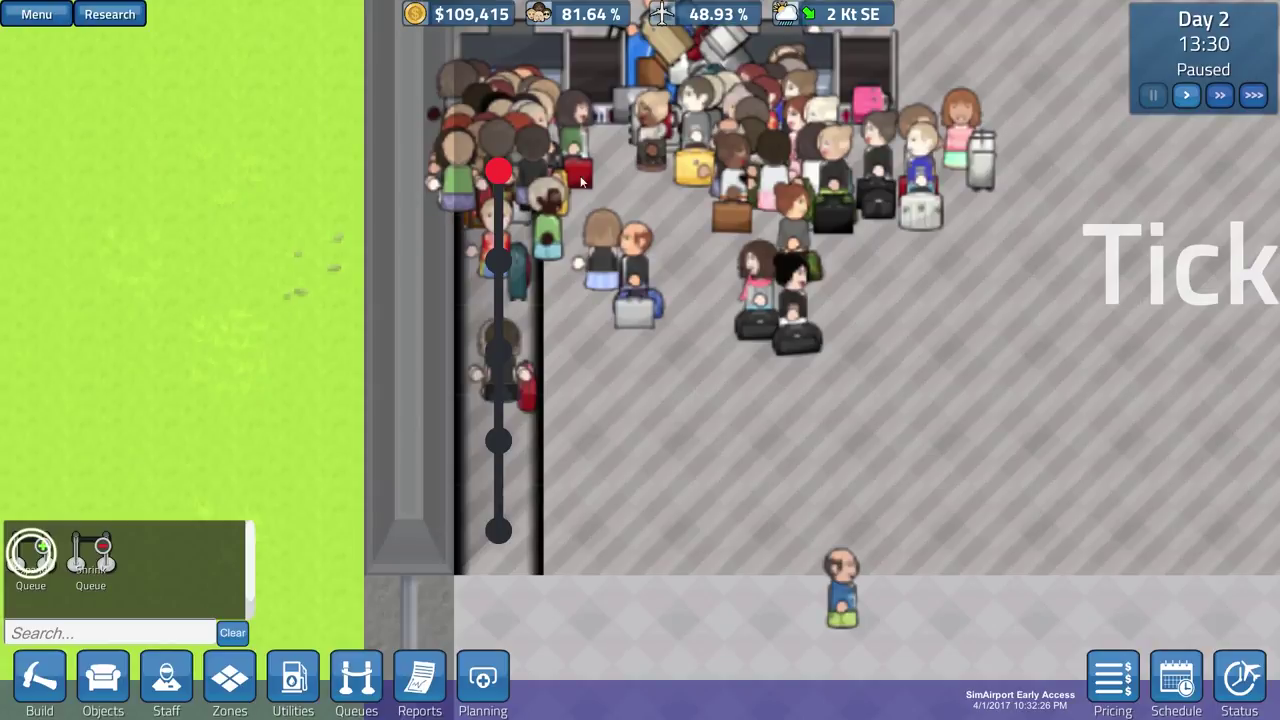
pyautogui.press('w')
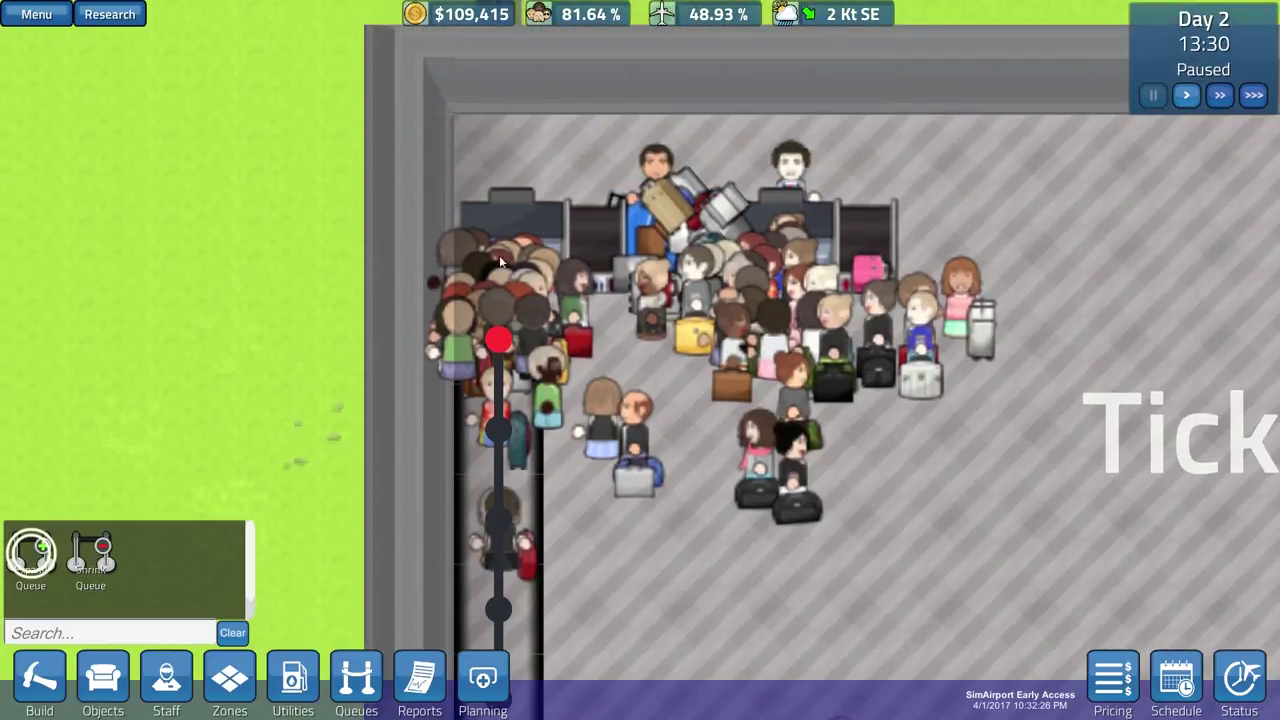
pyautogui.press('d')
pyautogui.press('s')
pyautogui.press('w')
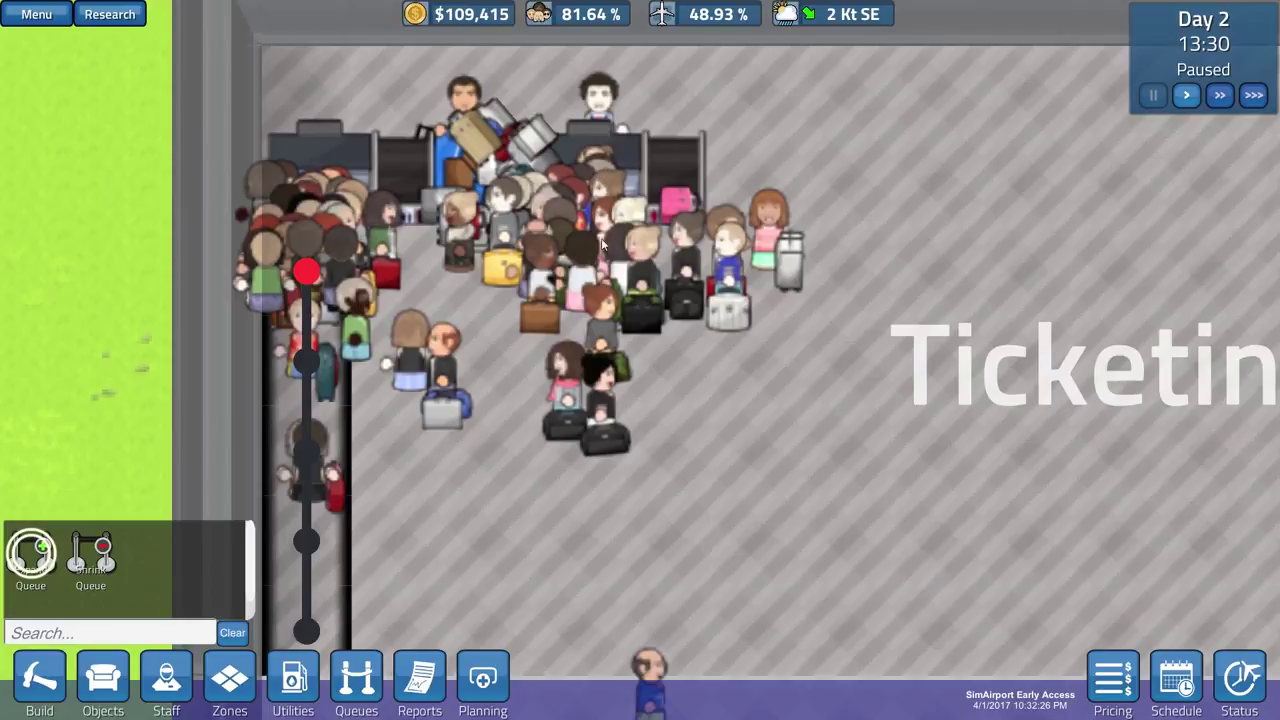
pyautogui.press('s')
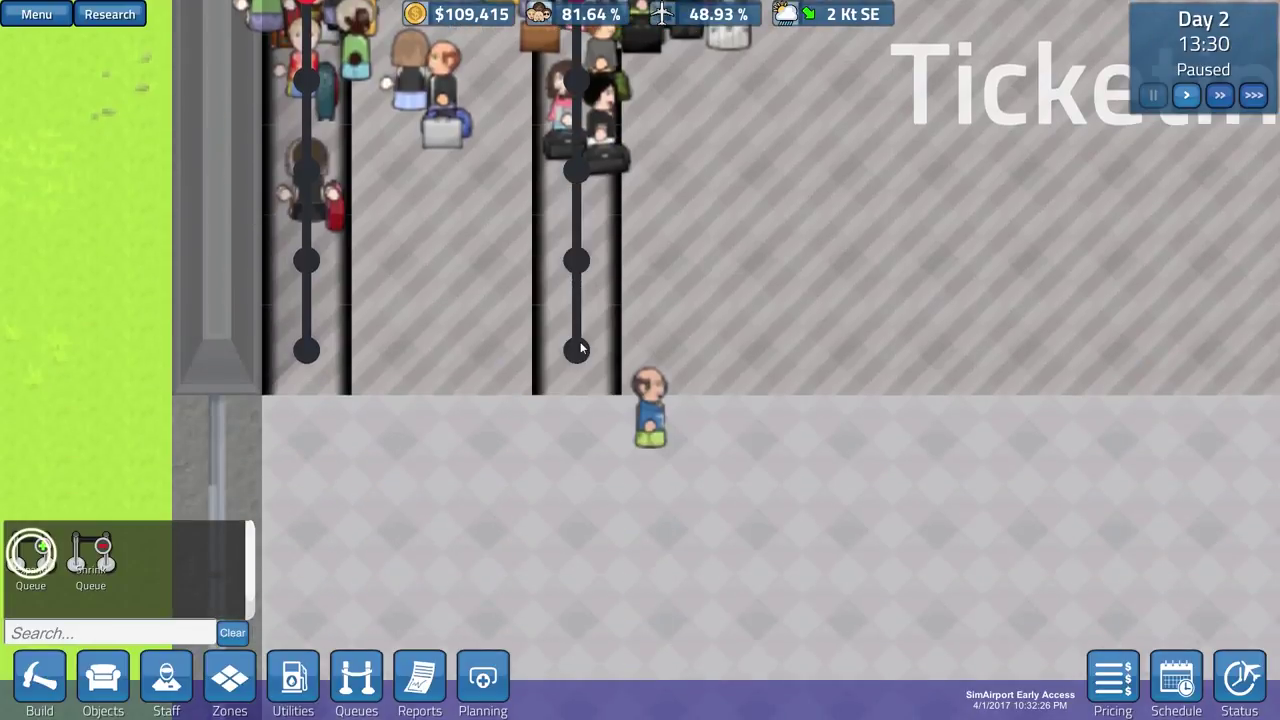
pyautogui.press('a')
pyautogui.press('w')
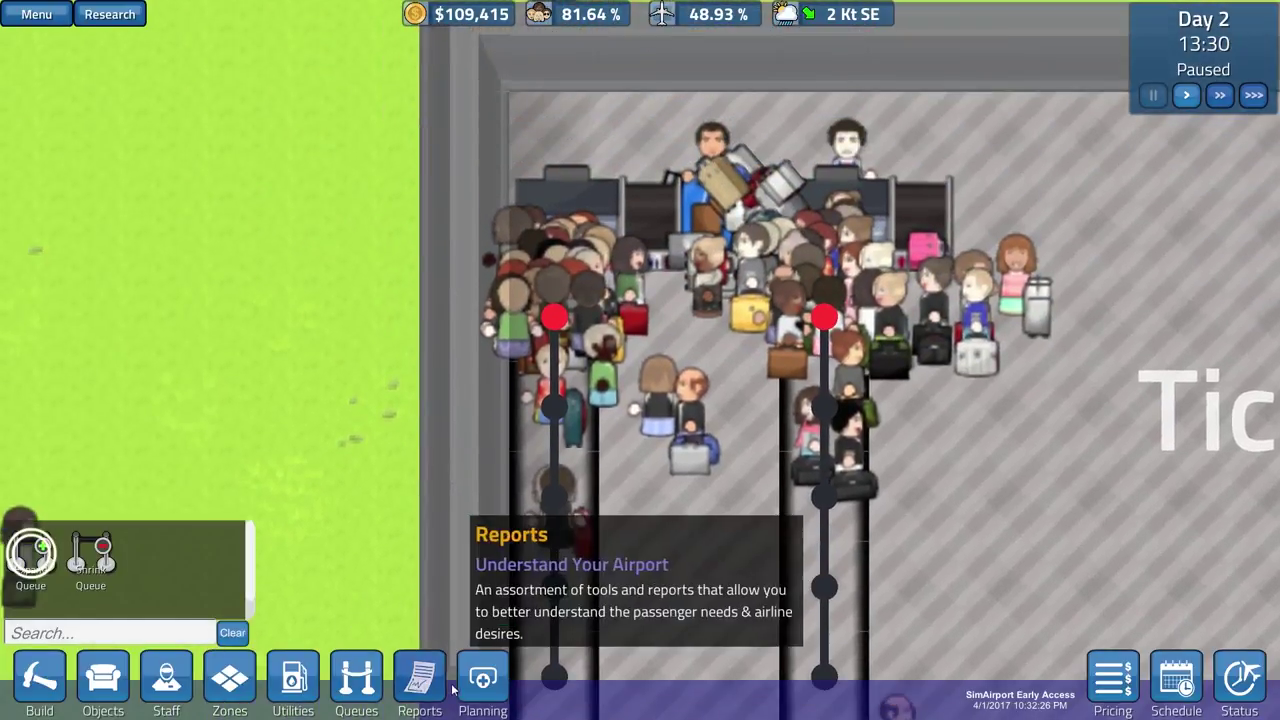
pyautogui.press('s')
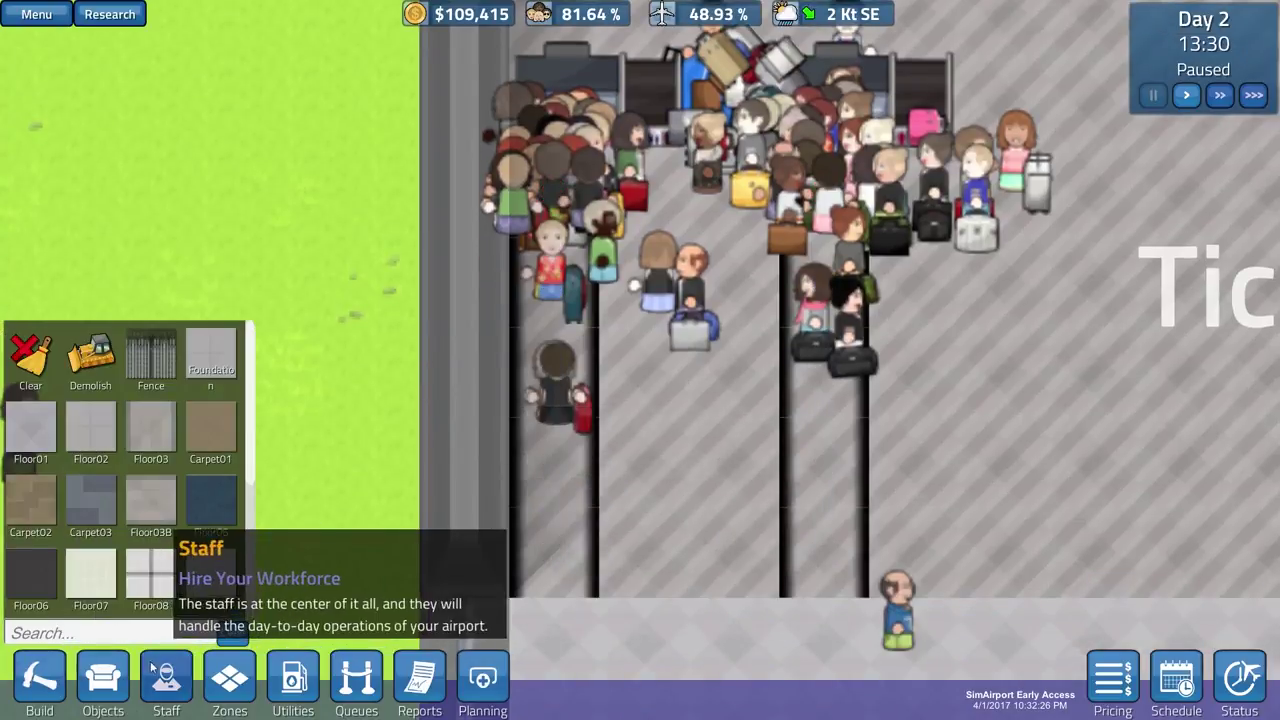
pyautogui.press('w')
pyautogui.click(535, 460)
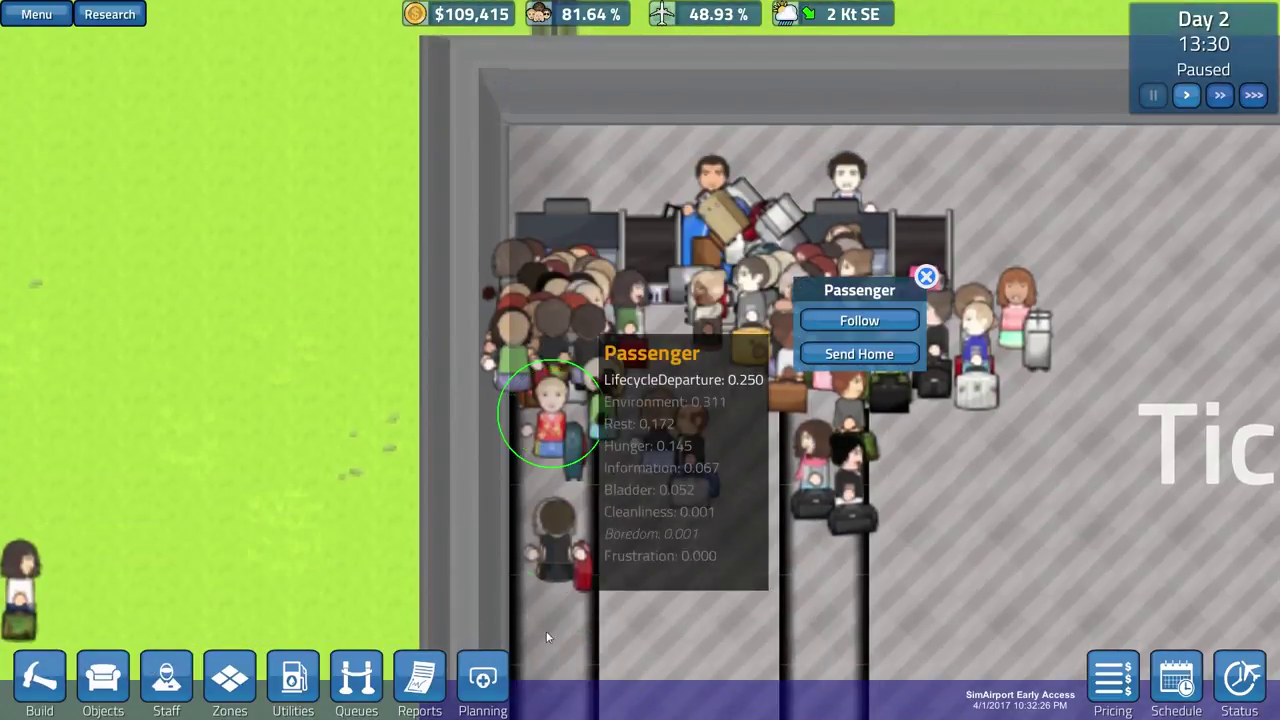
pyautogui.press('s')
pyautogui.press('w')
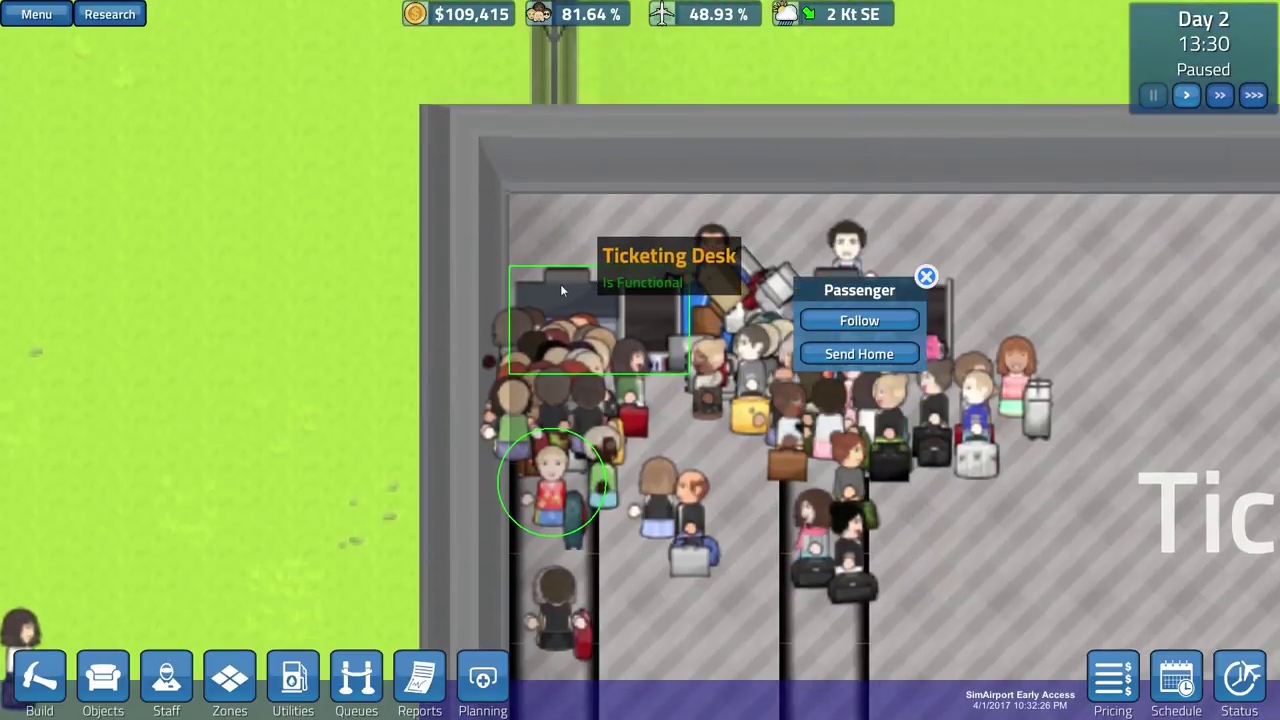
# - Assign the left ticketing queue to the left Ticketing Desk
pyautogui.click(560, 284)
pyautogui.click(856, 321)
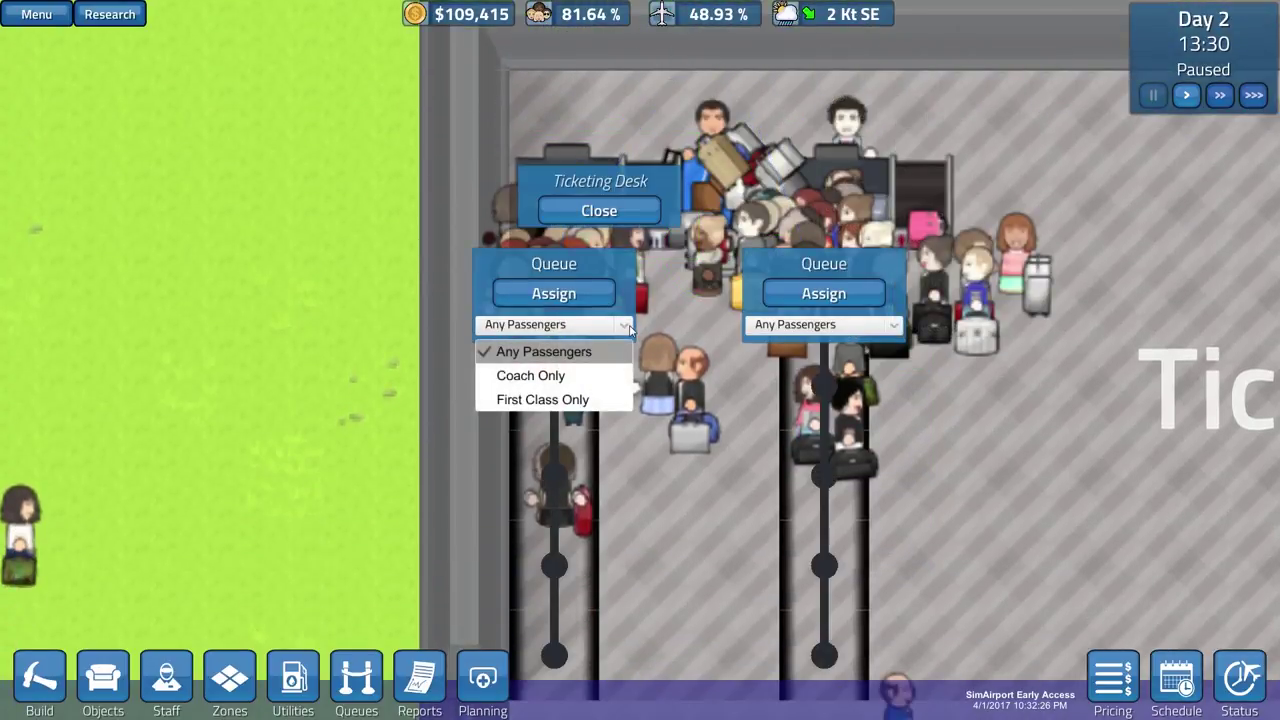
pyautogui.click(593, 296)
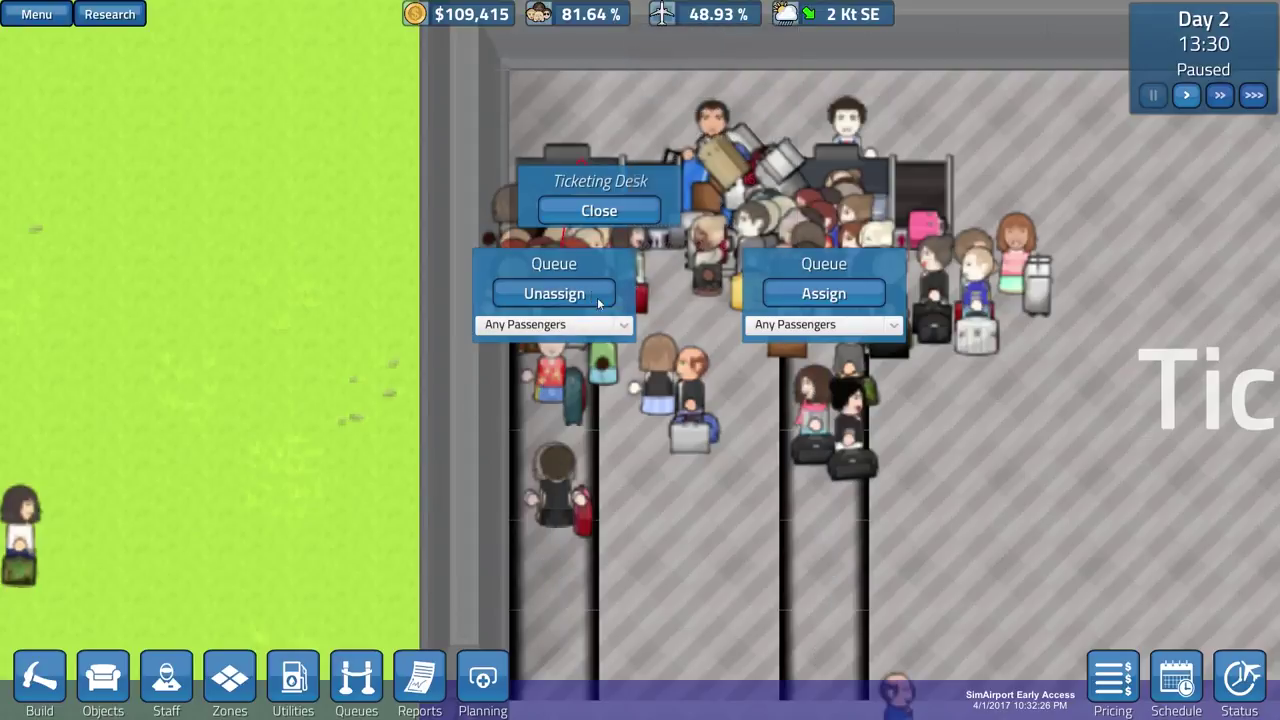
pyautogui.click(655, 208)
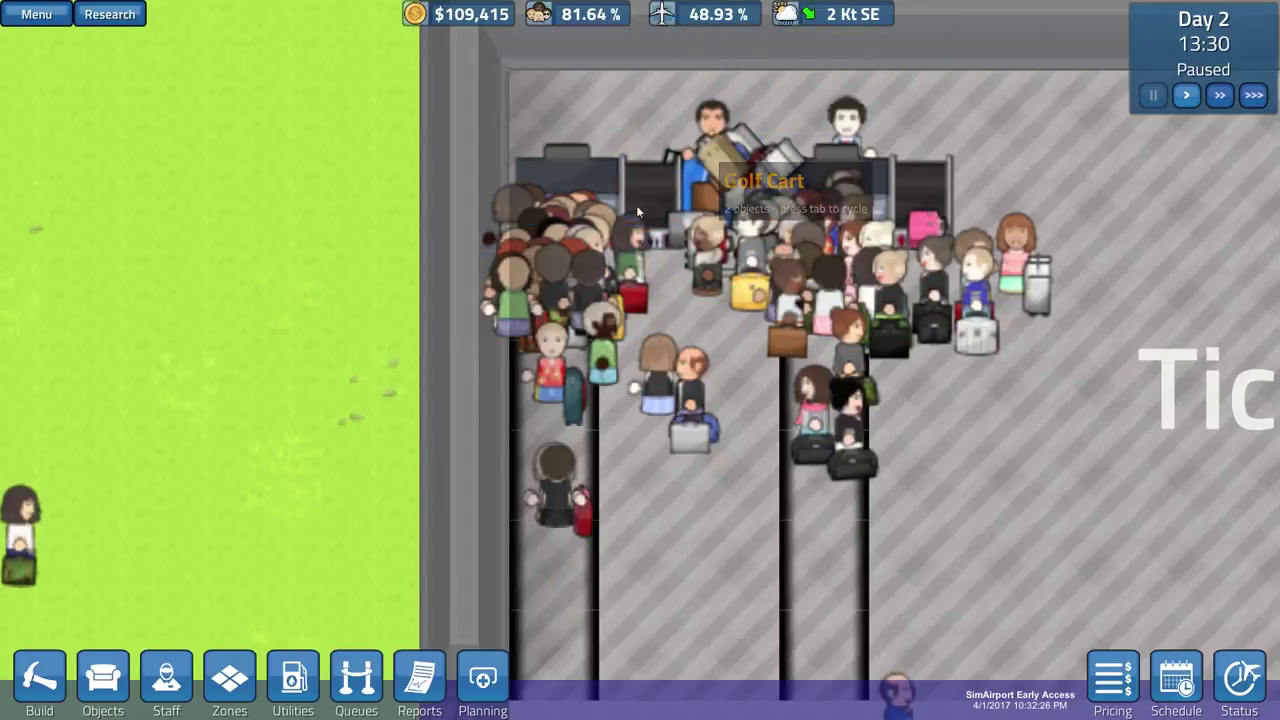
# - Assign the right ticketing queue to the right Ticketing Desk
pyautogui.press('d')
pyautogui.click(751, 167)
pyautogui.press('Tab')
pyautogui.click(808, 155)
pyautogui.click(859, 320)
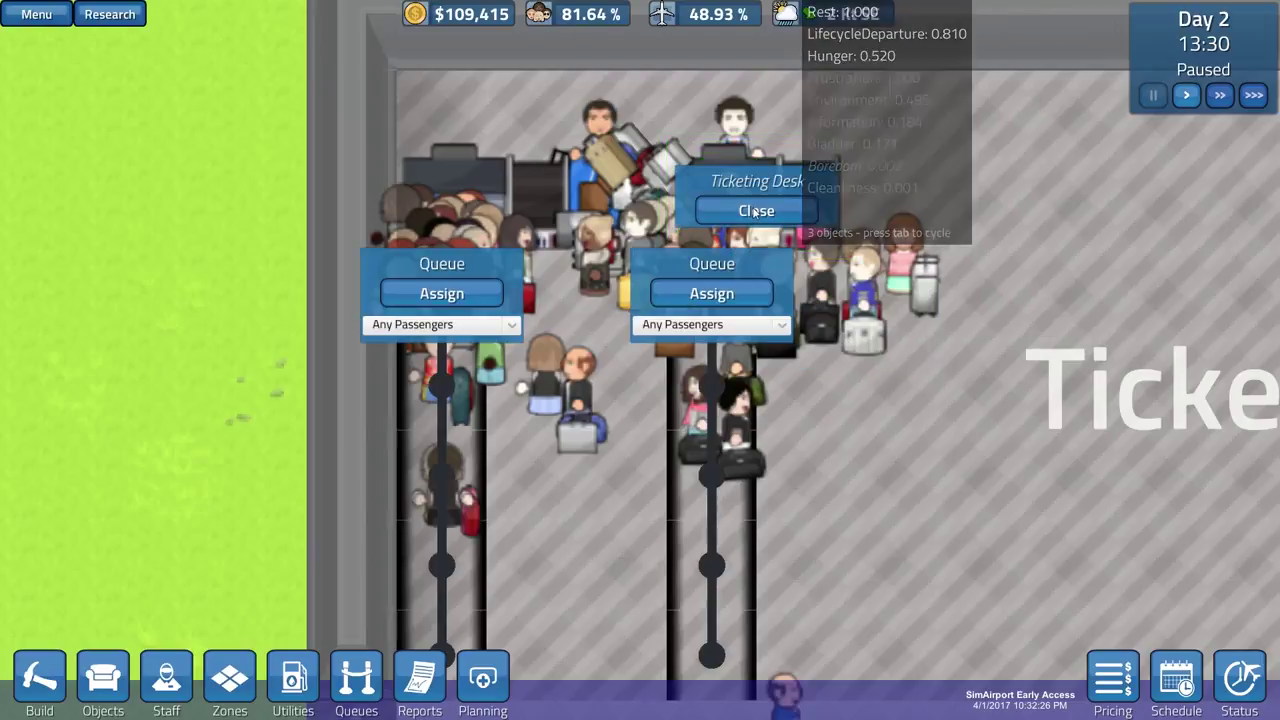
pyautogui.click(745, 293)
pyautogui.scroll(-2, 882, 345)
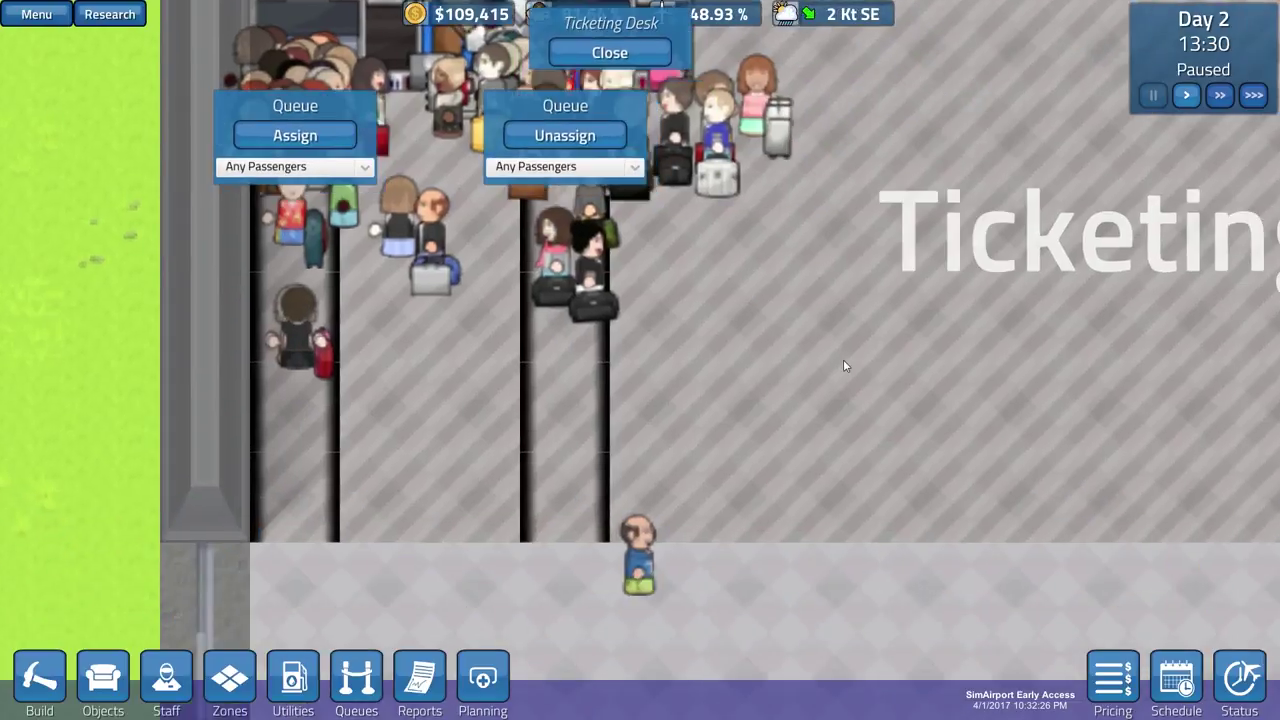
pyautogui.scroll(-2, 843, 359)
# - Resume at 2X speed and close the desk and queue panels
pyautogui.press('2')
pyautogui.scroll(2, 810, 357)
pyautogui.scroll(3, 810, 351)
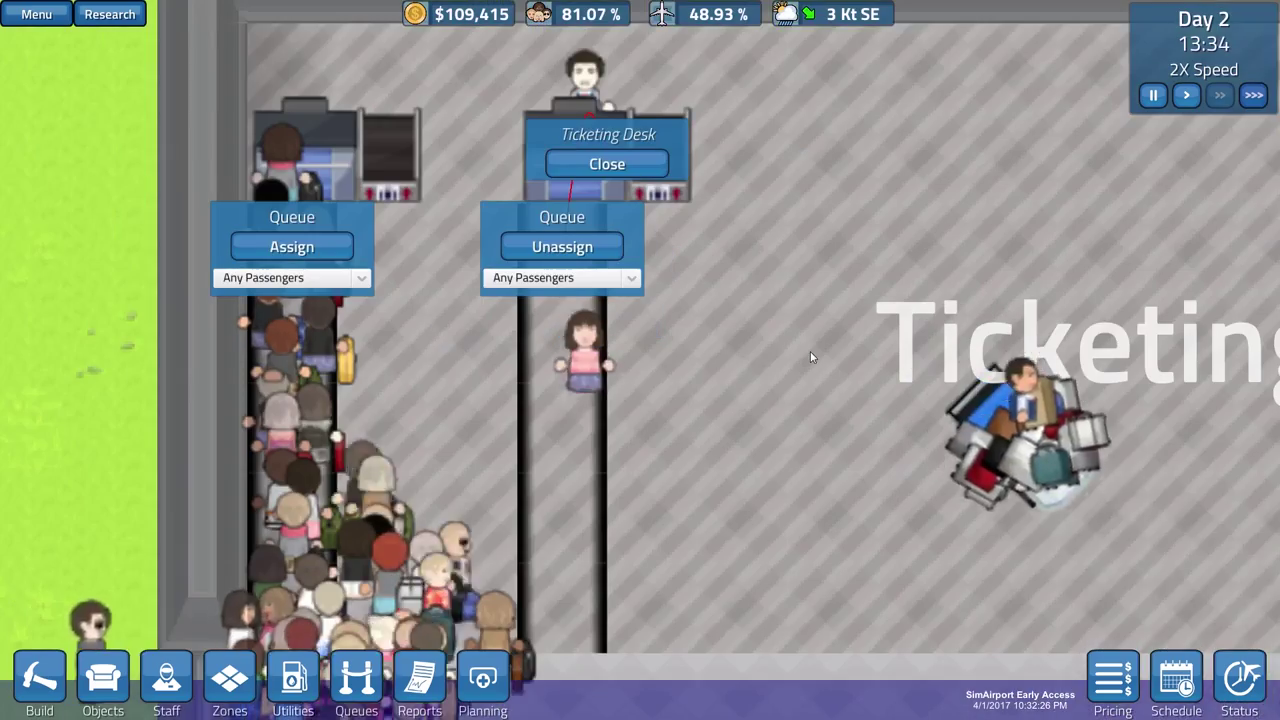
pyautogui.press('s')
pyautogui.press('w')
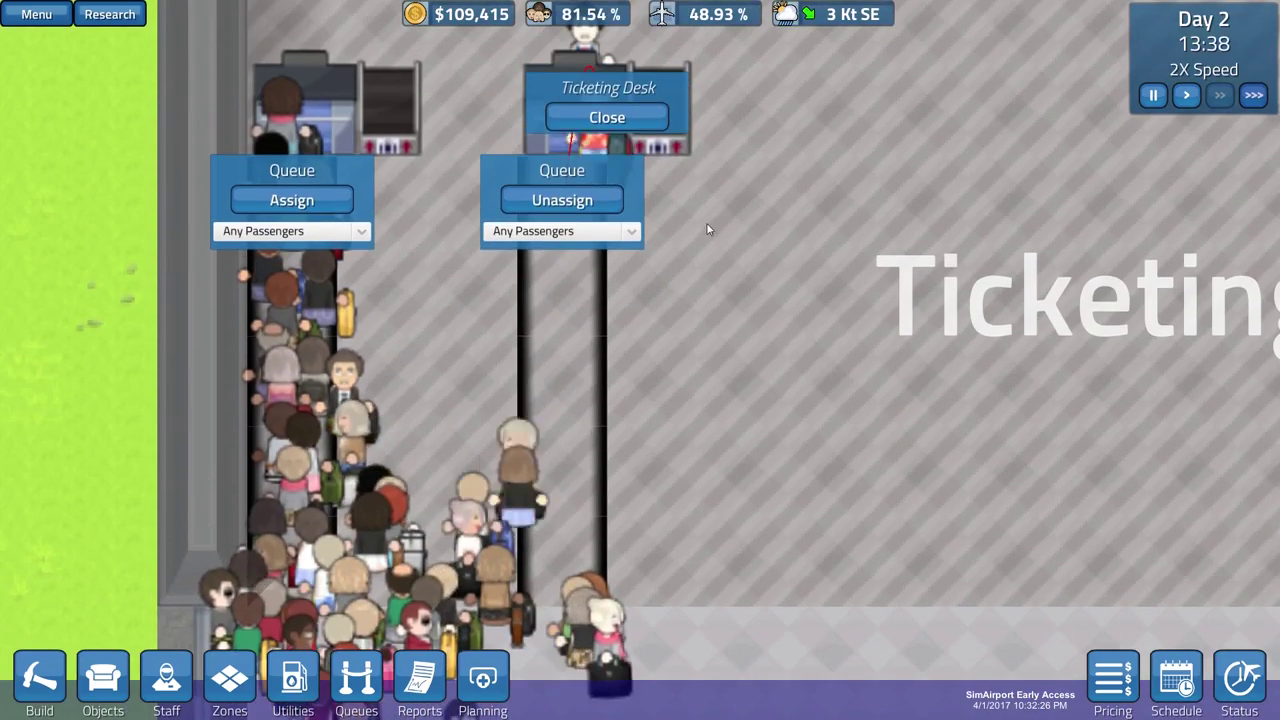
pyautogui.click(705, 139)
pyautogui.press('w')
pyautogui.scroll(-5, 858, 206)
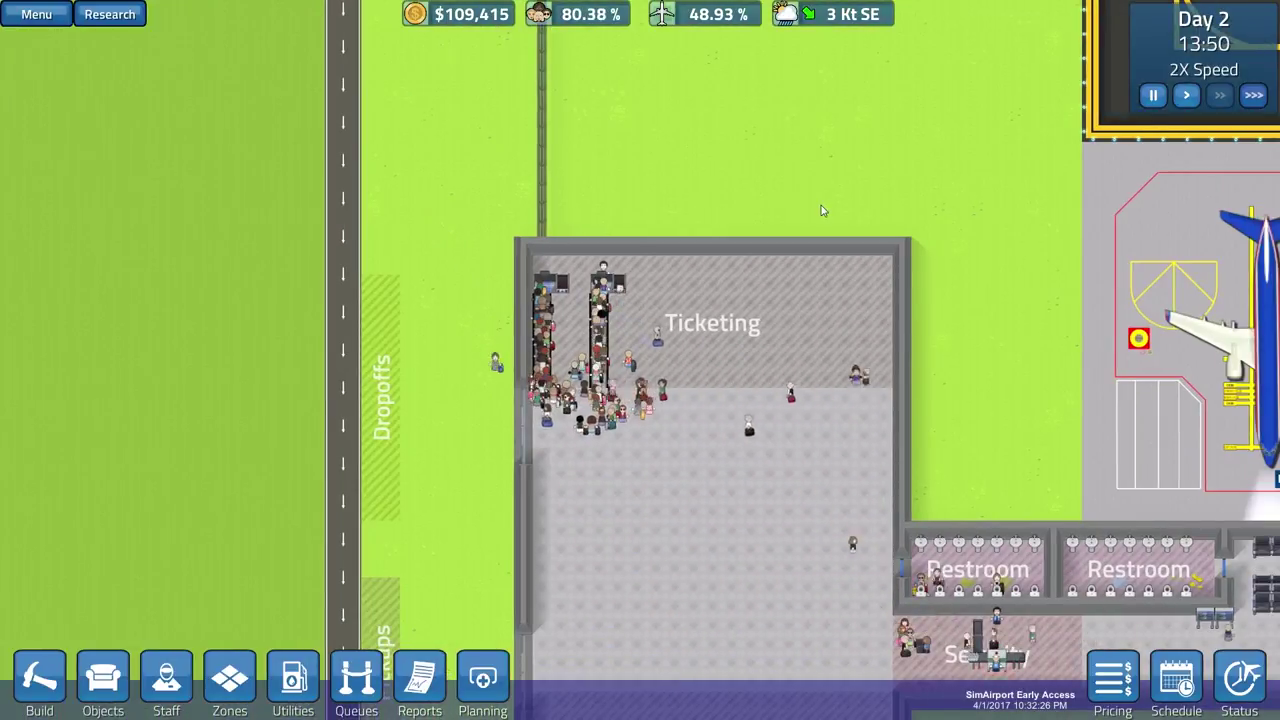
# - Pan the camera across the terminal to the Security area
pyautogui.press('s')
pyautogui.press('d')
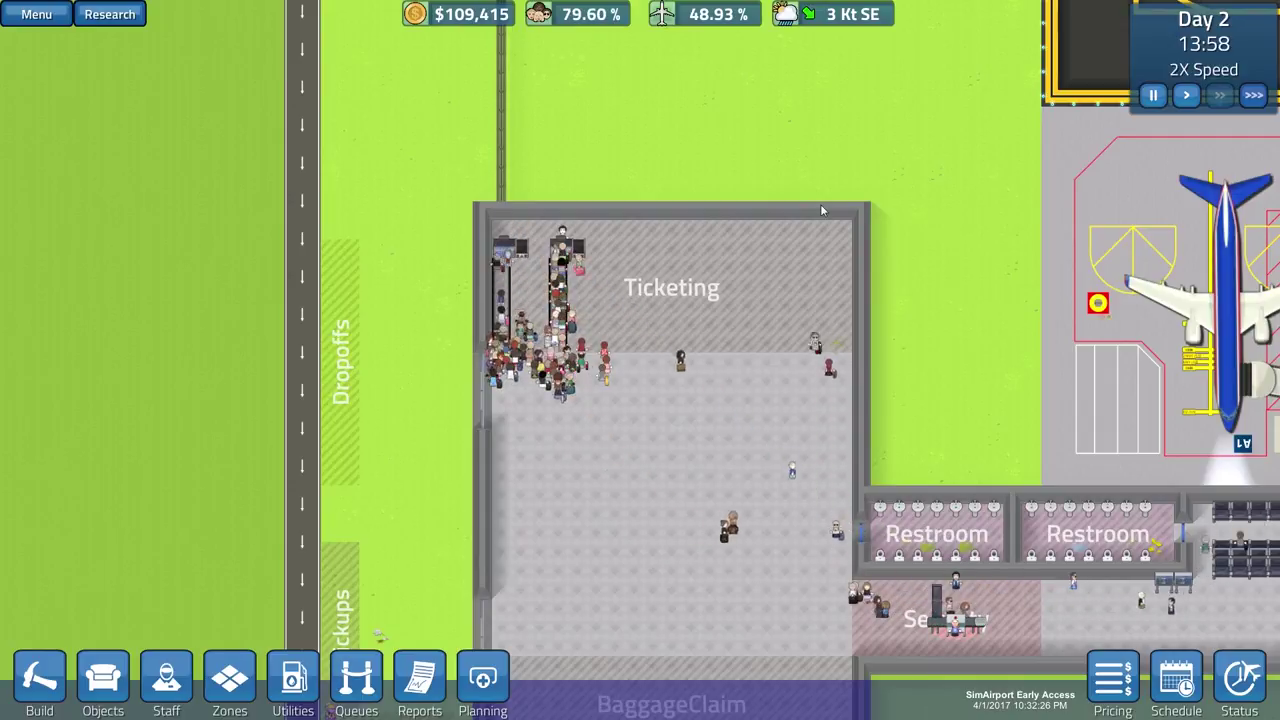
pyautogui.press('s')
pyautogui.press('d')
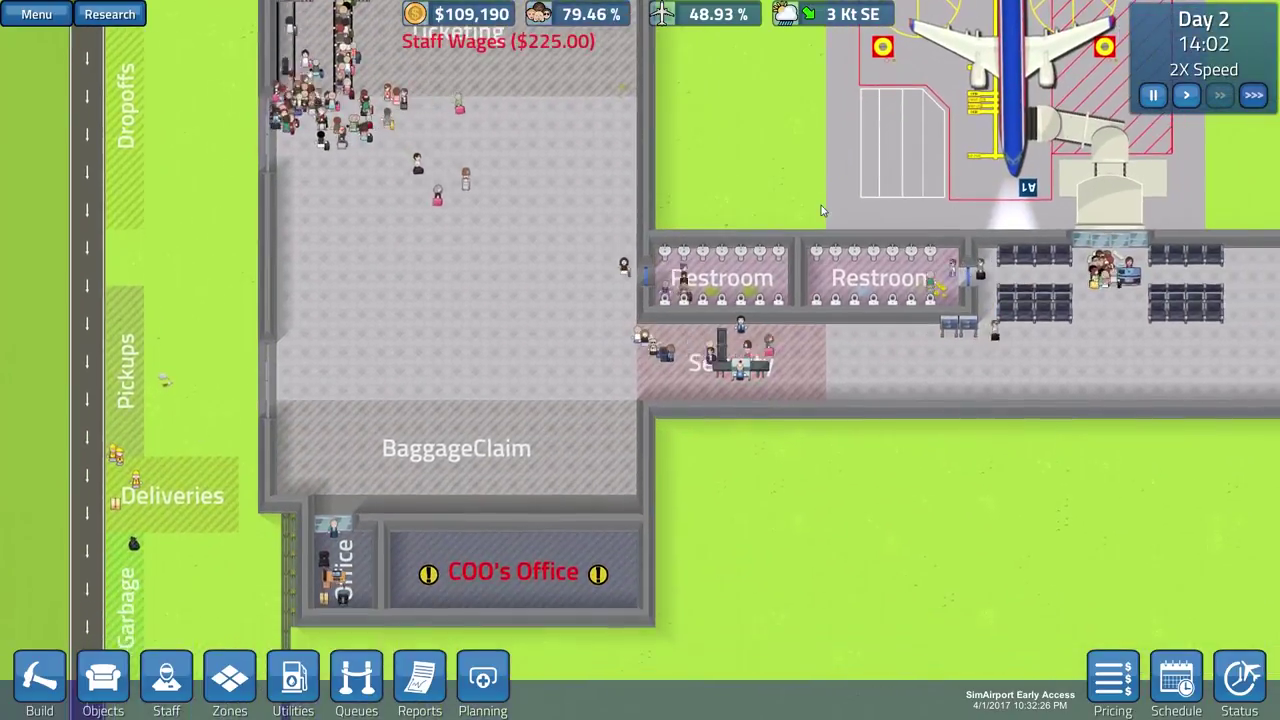
pyautogui.scroll(5, 821, 205)
pyautogui.scroll(-5, 685, 335)
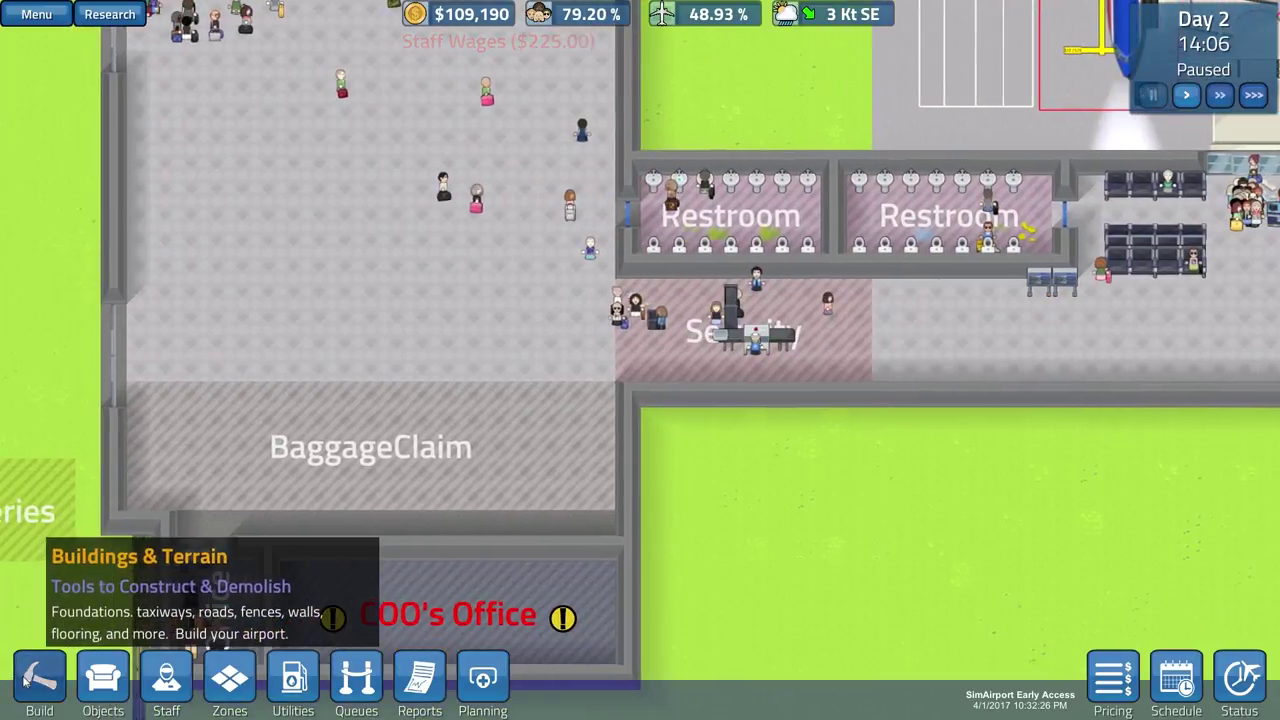
# - Browse the build tool categories and open the Queues tools
pyautogui.click(40, 677)
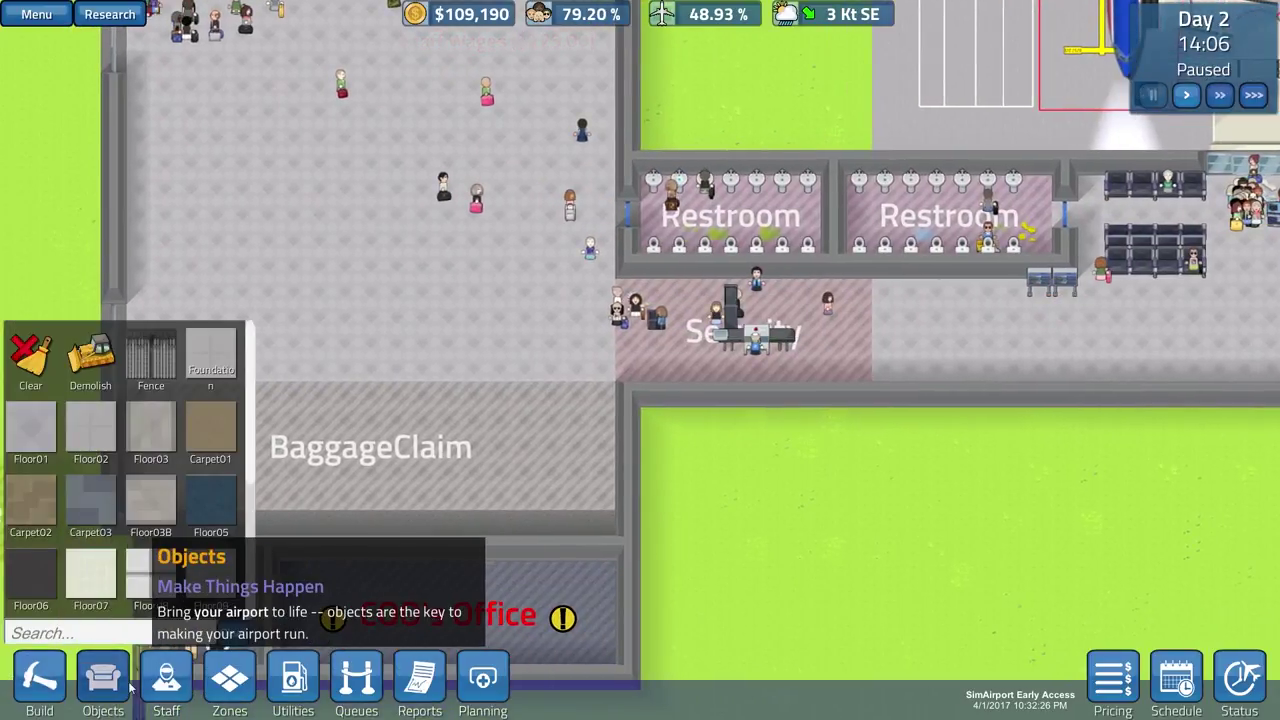
pyautogui.click(130, 680)
pyautogui.click(229, 677)
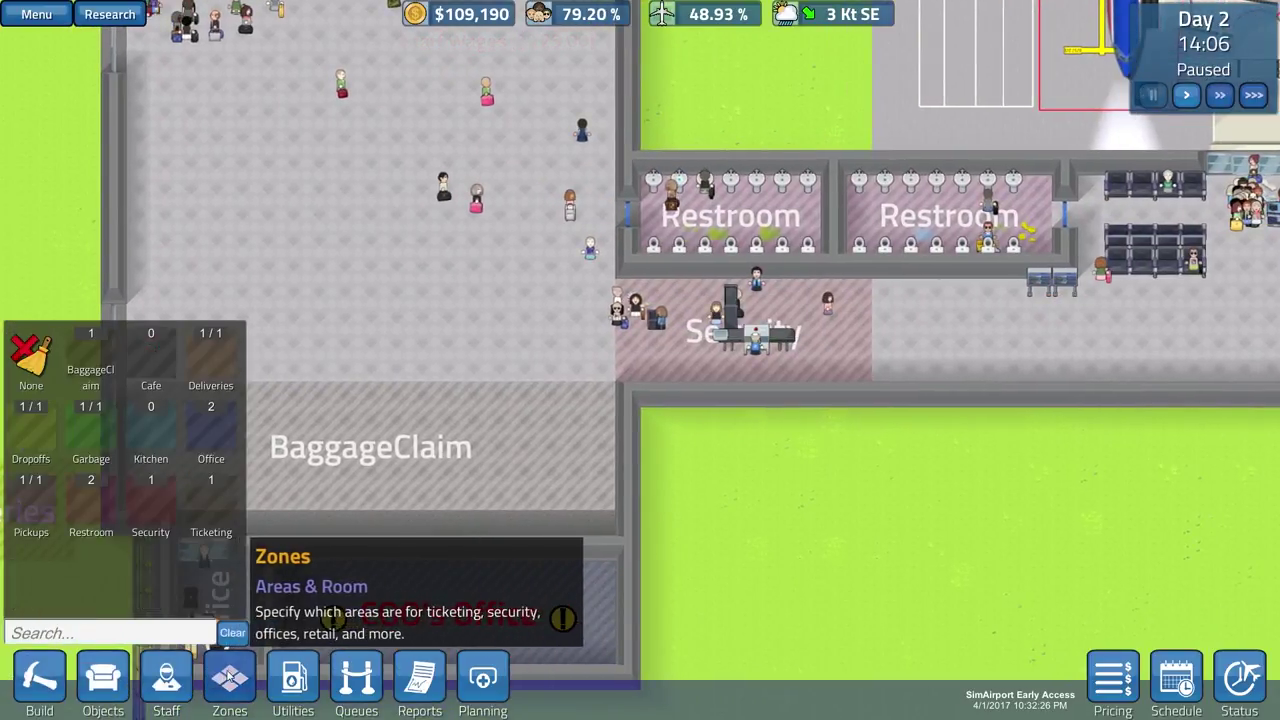
pyautogui.click(293, 677)
pyautogui.click(356, 677)
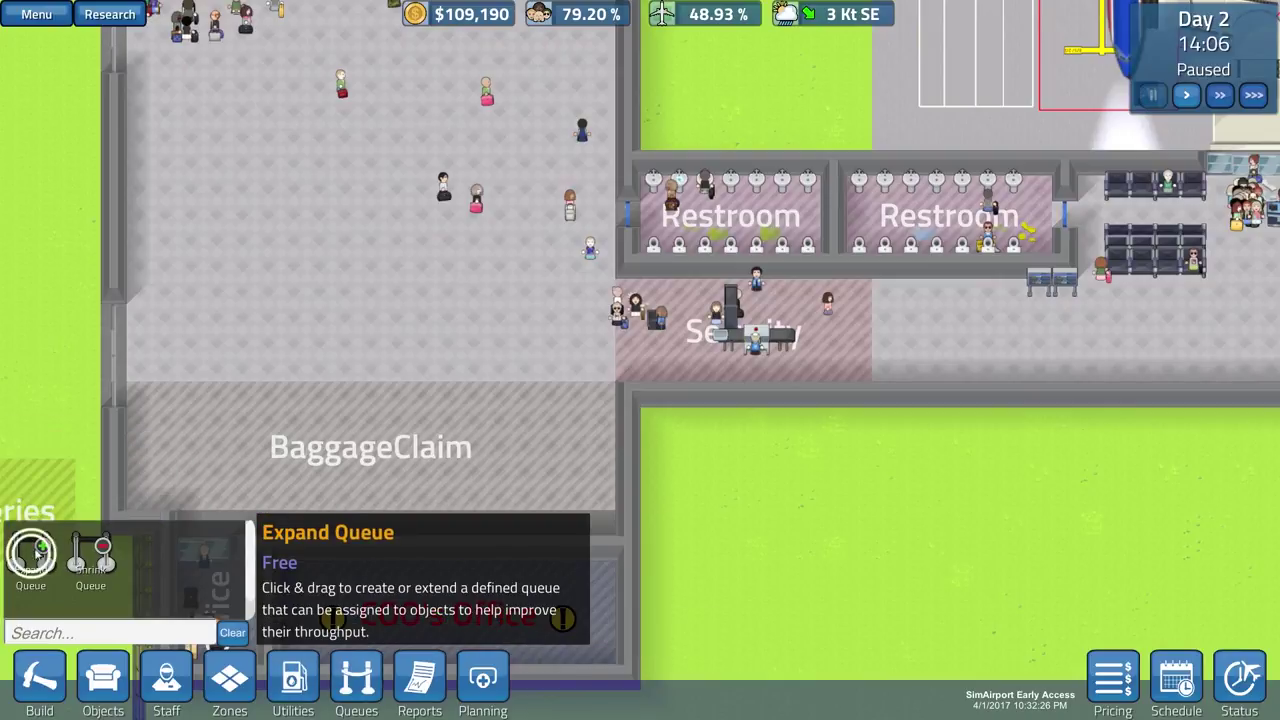
pyautogui.scroll(3, 688, 213)
pyautogui.scroll(2, 688, 250)
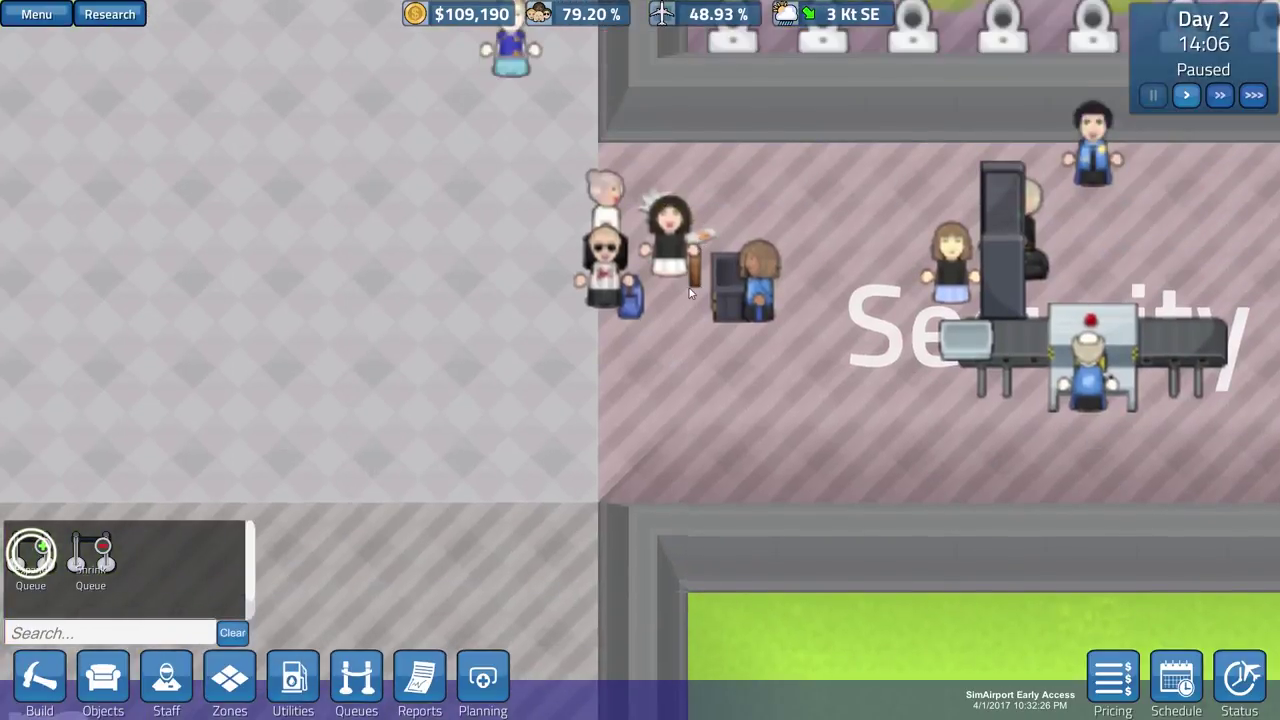
# - Draw the security queue leftward from the ID Check Stand, then upward
pyautogui.press('a')
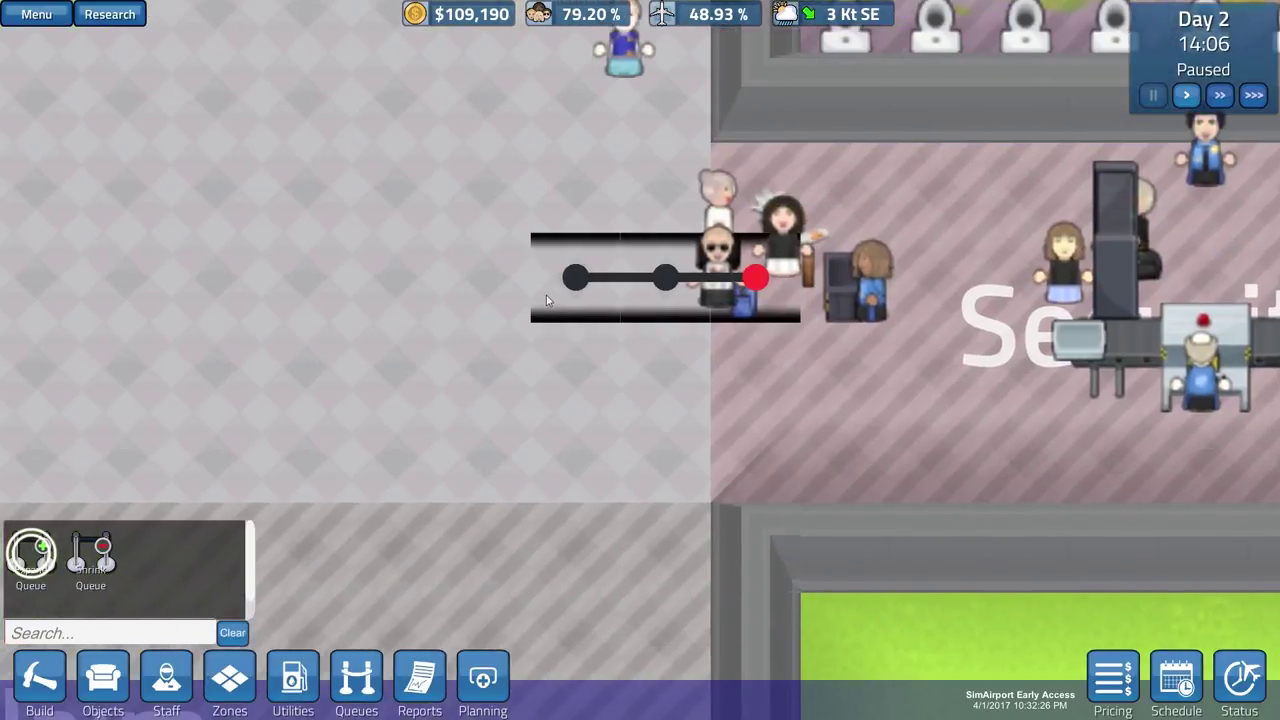
pyautogui.moveTo(562, 293); pyautogui.dragTo(528, 297)
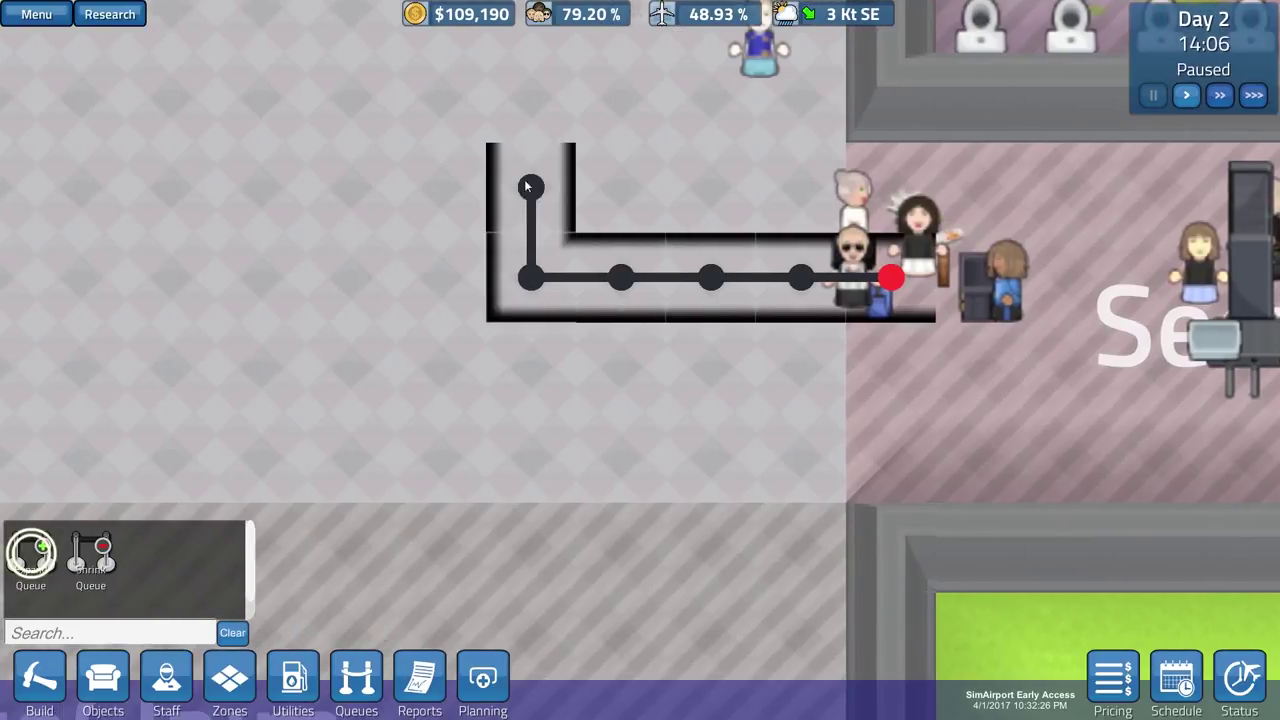
pyautogui.press('w')
pyautogui.moveTo(525, 180); pyautogui.dragTo(525, 170)
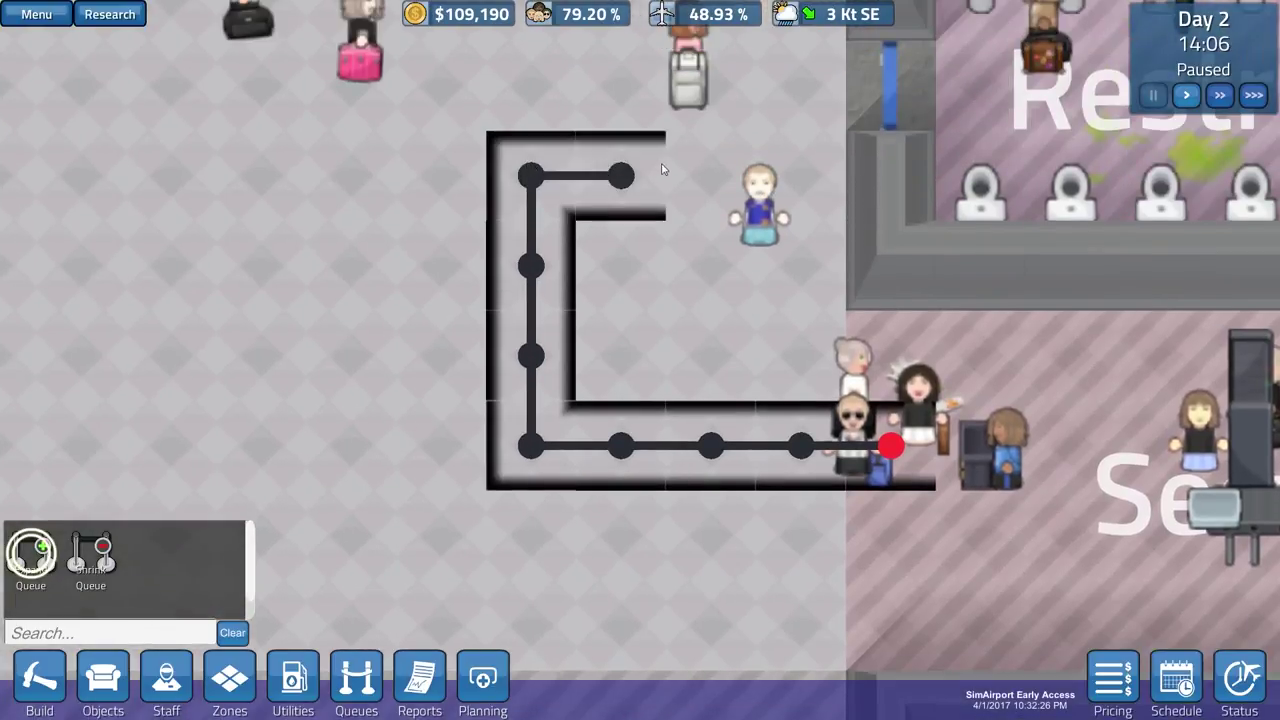
pyautogui.press('w')
pyautogui.moveTo(661, 170); pyautogui.dragTo(664, 200)
# - Extend the zigzag queue further left and upward, then pan back to Security
pyautogui.press('w')
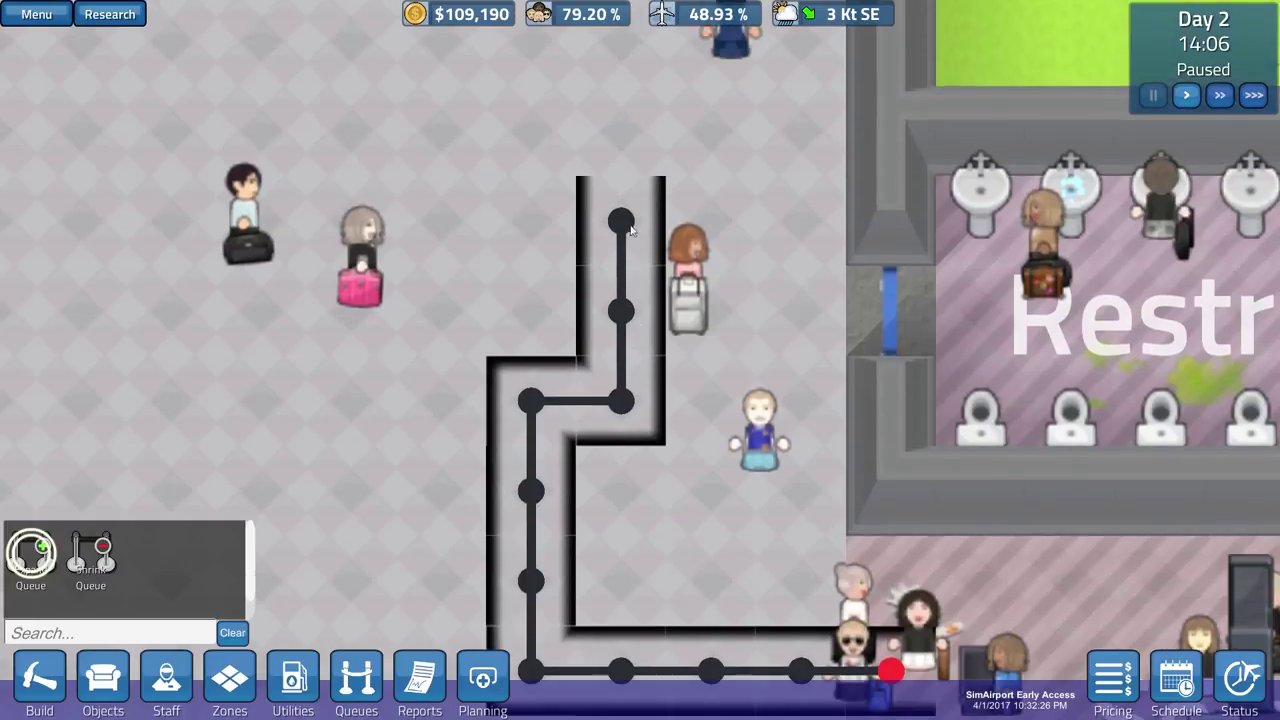
pyautogui.press('a')
pyautogui.moveTo(537, 204); pyautogui.dragTo(470, 246)
pyautogui.press('s')
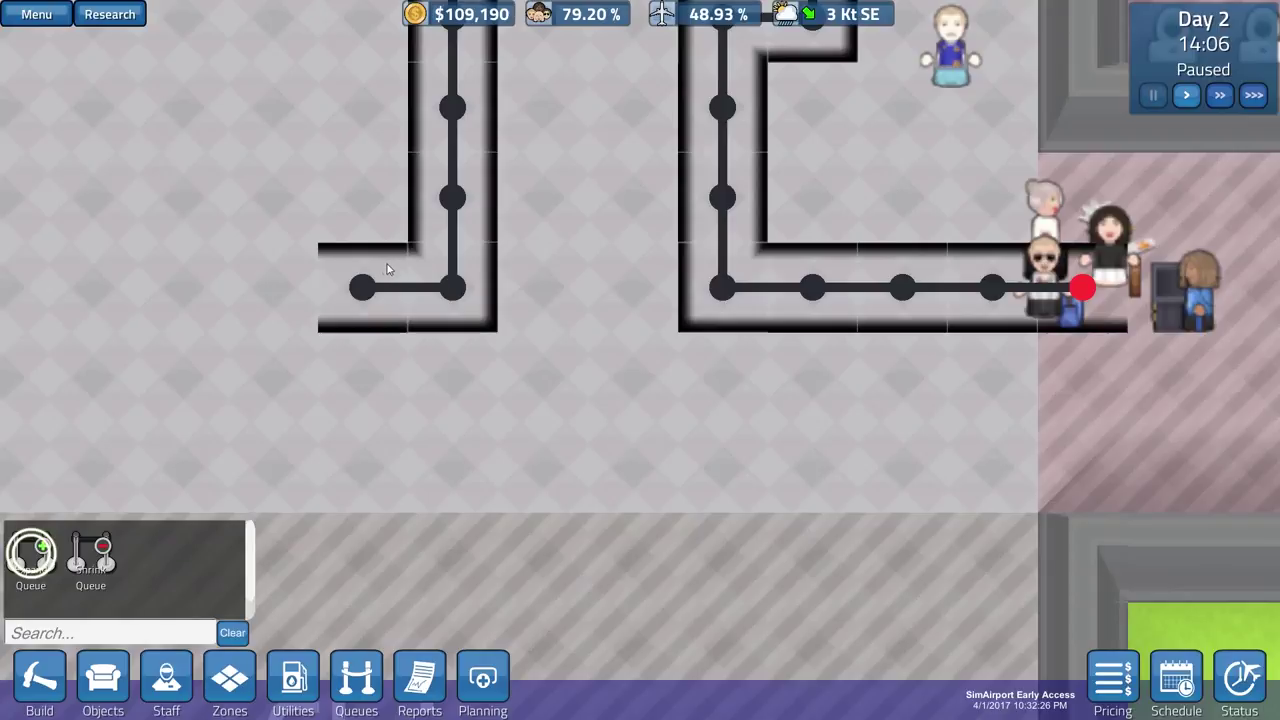
pyautogui.press('a')
pyautogui.moveTo(388, 269); pyautogui.dragTo(381, 239)
pyautogui.press('w')
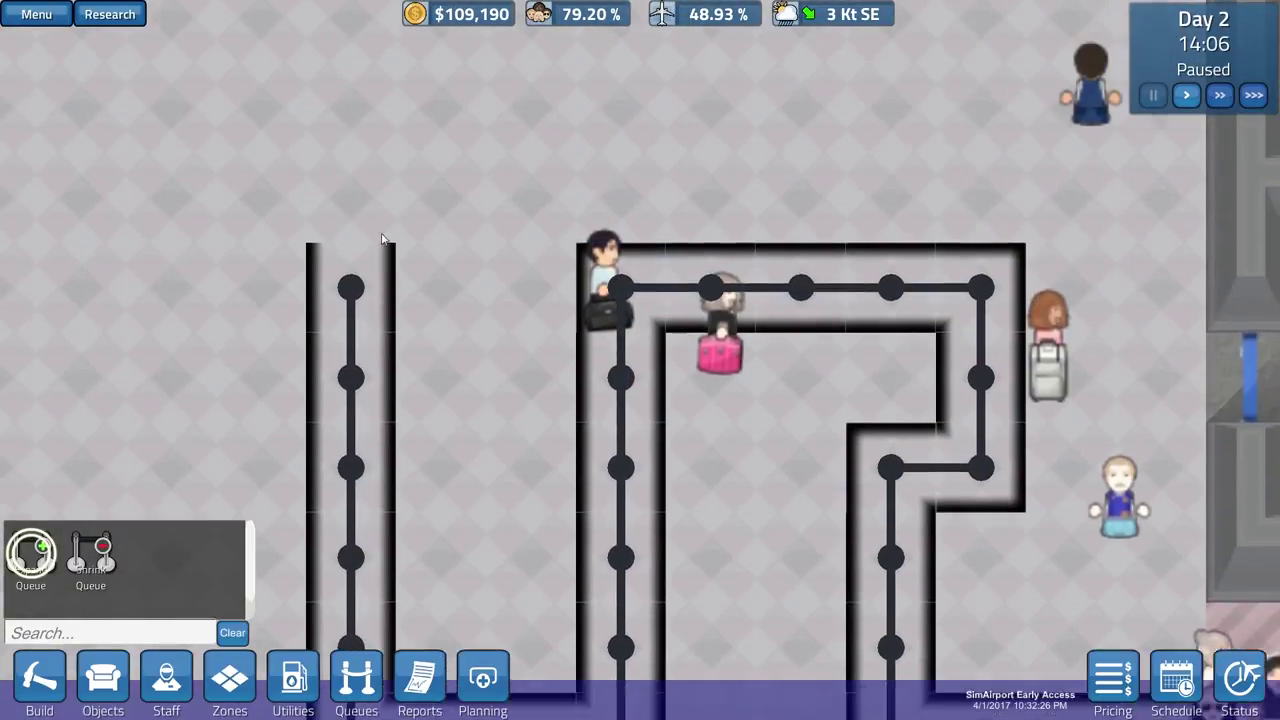
pyautogui.press('d')
pyautogui.press('s')
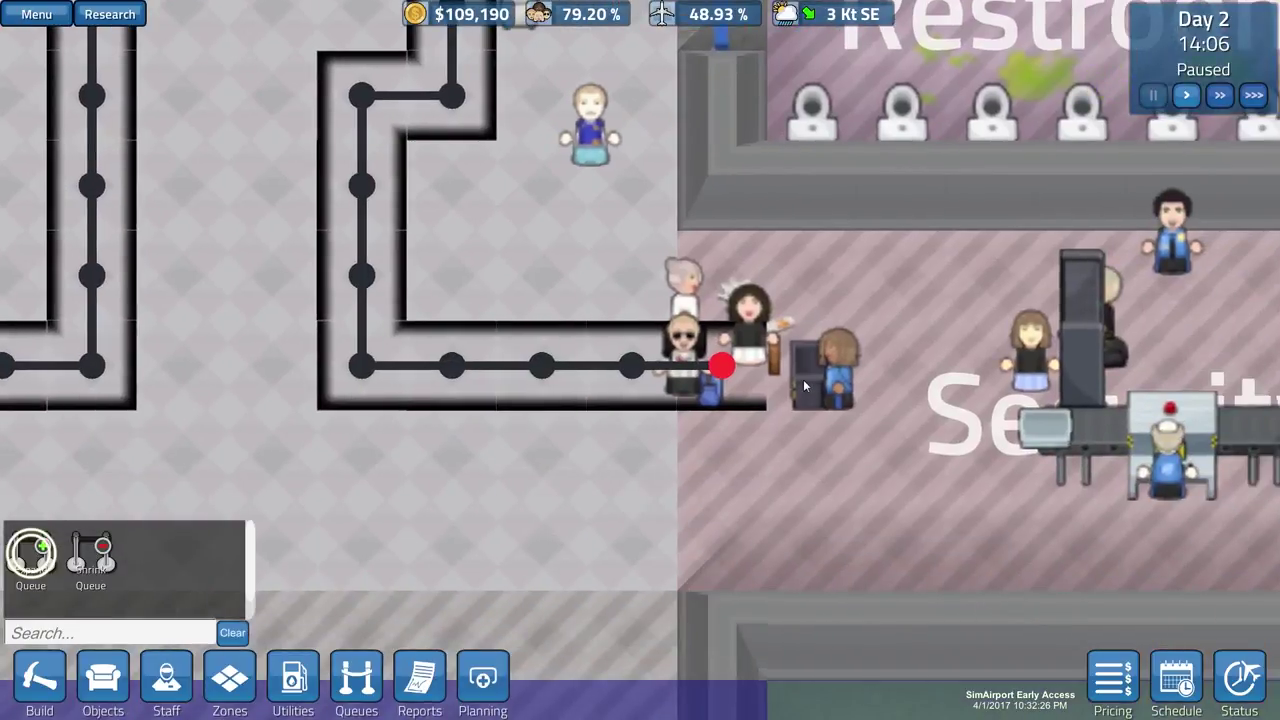
# - Assign the new winding queue to the ID Check Stand and resume at 2X speed
pyautogui.click(803, 379)
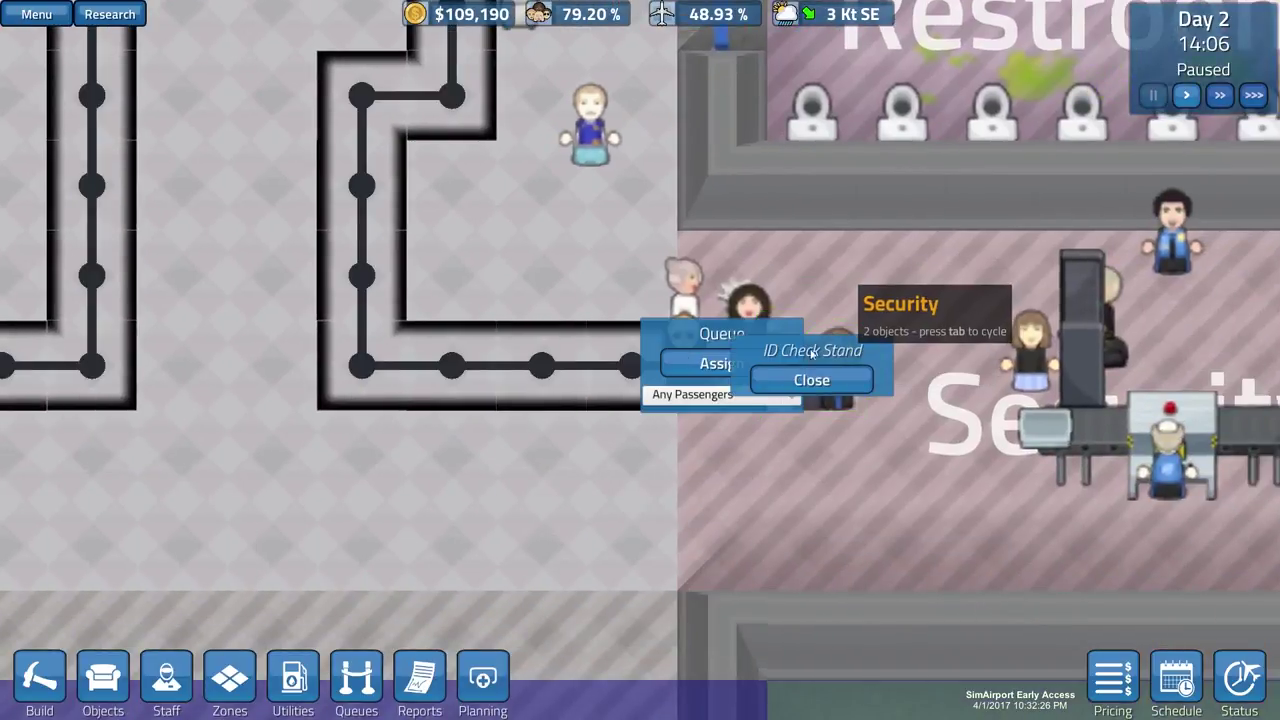
pyautogui.click(706, 365)
pyautogui.press('2')
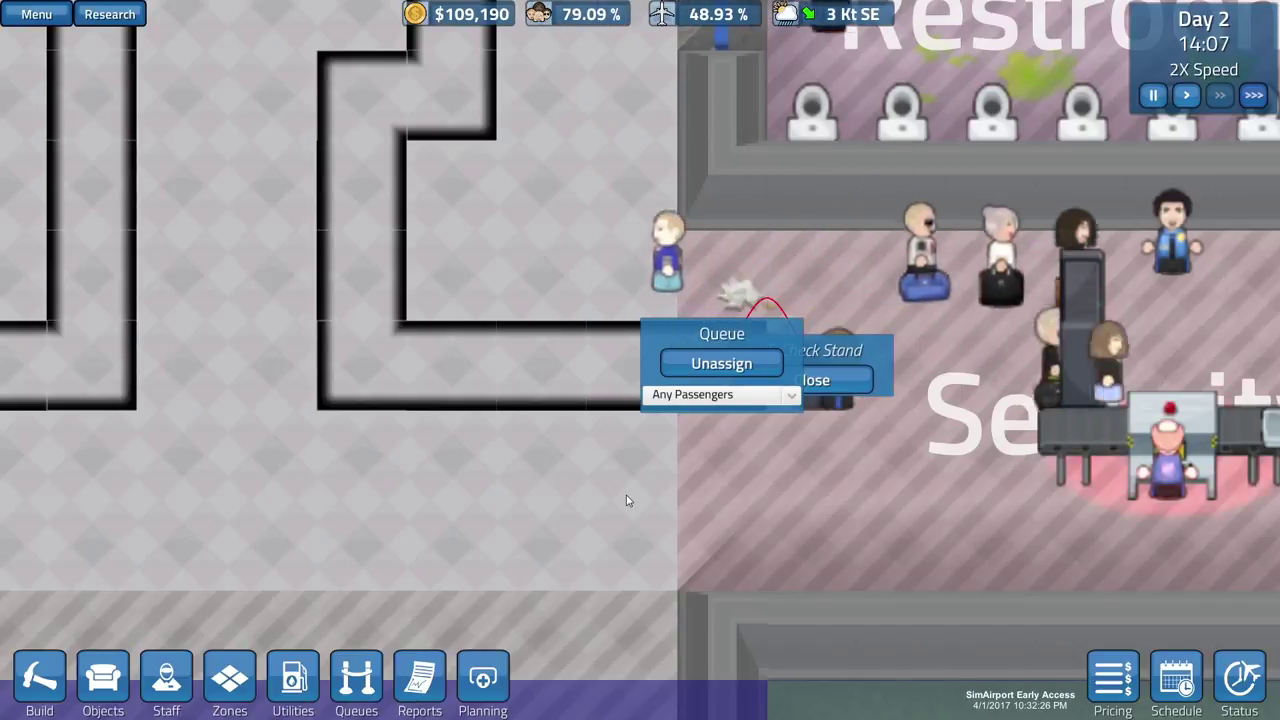
pyautogui.scroll(-5, 630, 495)
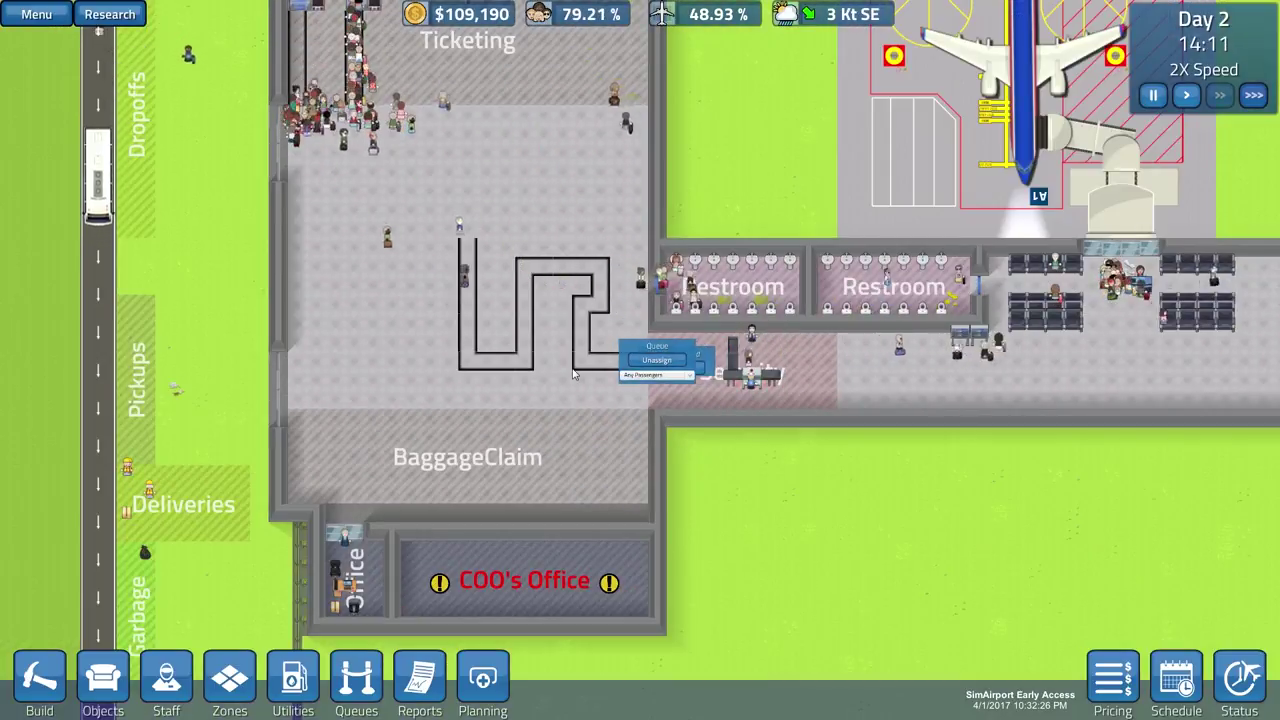
pyautogui.click(770, 380)
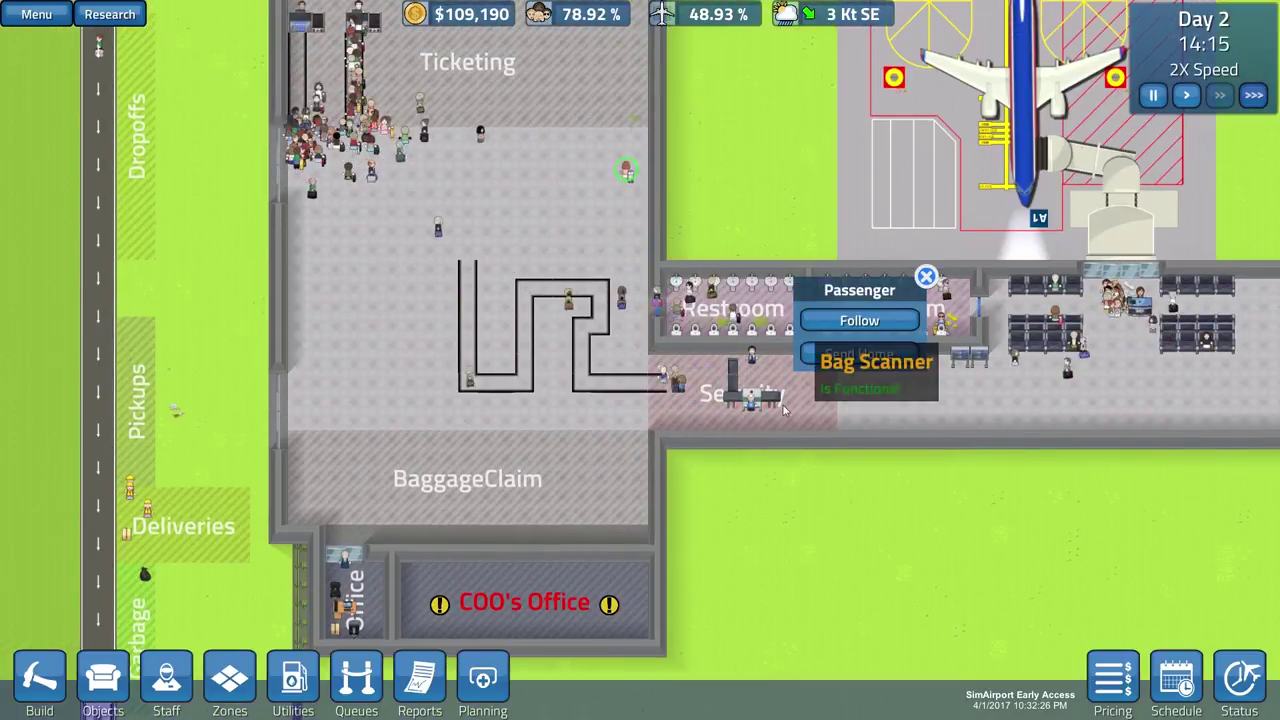
pyautogui.scroll(3, 850, 350)
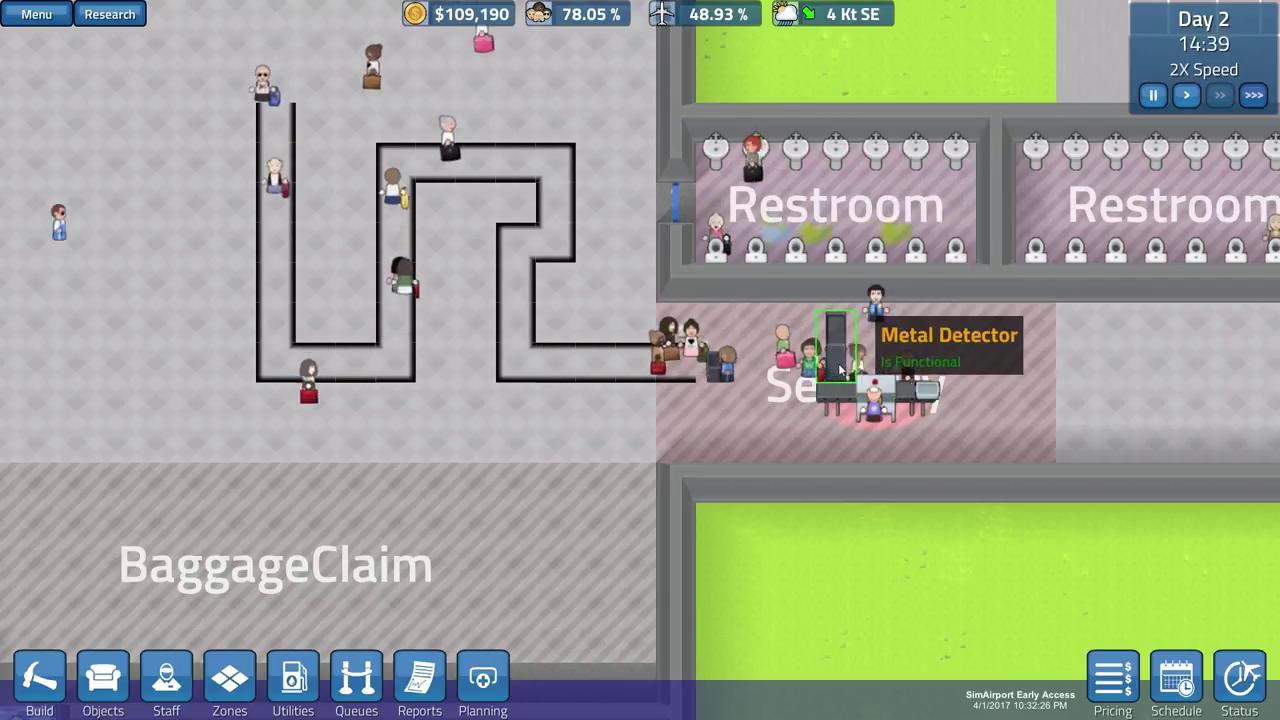
# - Pause to inspect a queued passenger, then re-centre on the ID Check Stand
pyautogui.press('space')
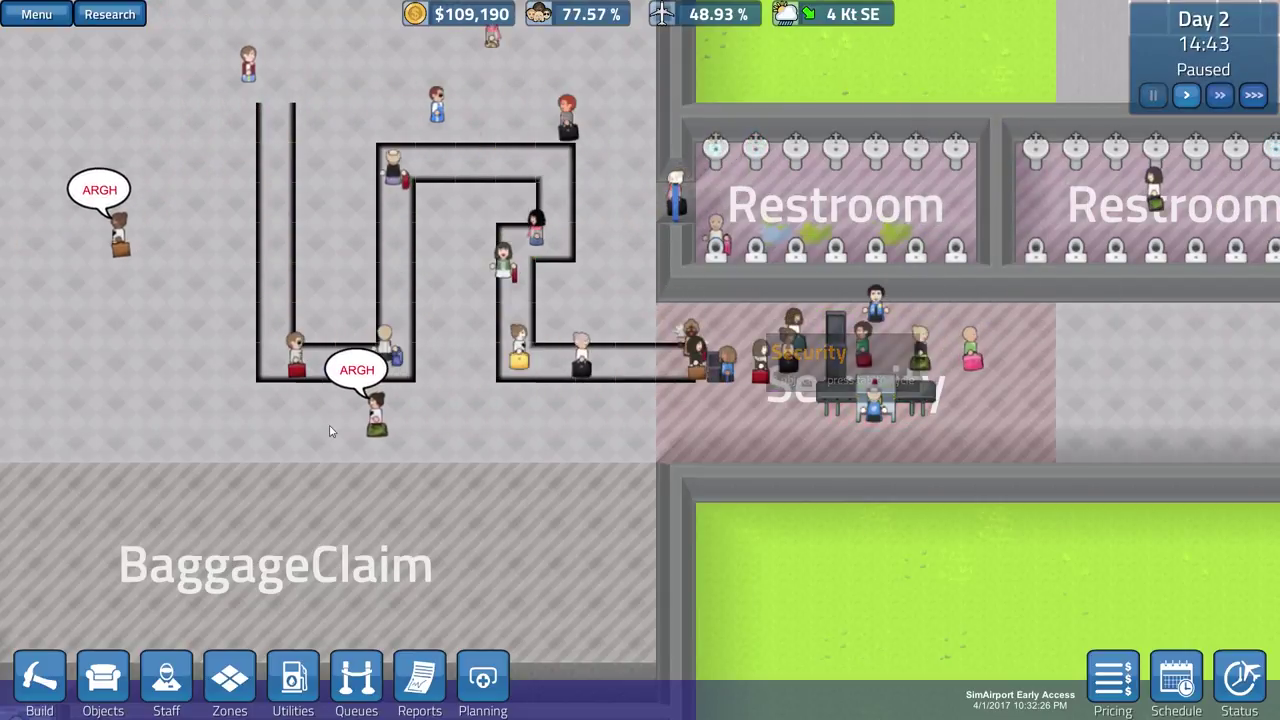
pyautogui.click(370, 412)
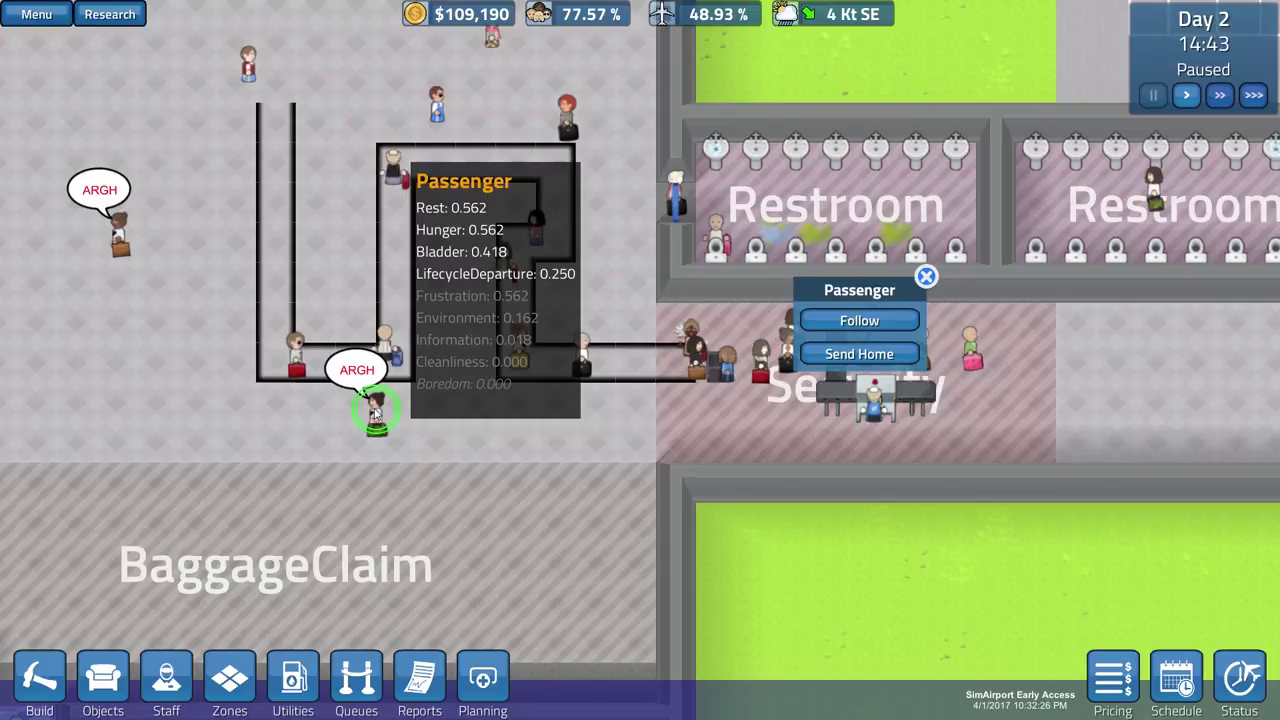
pyautogui.press('space')
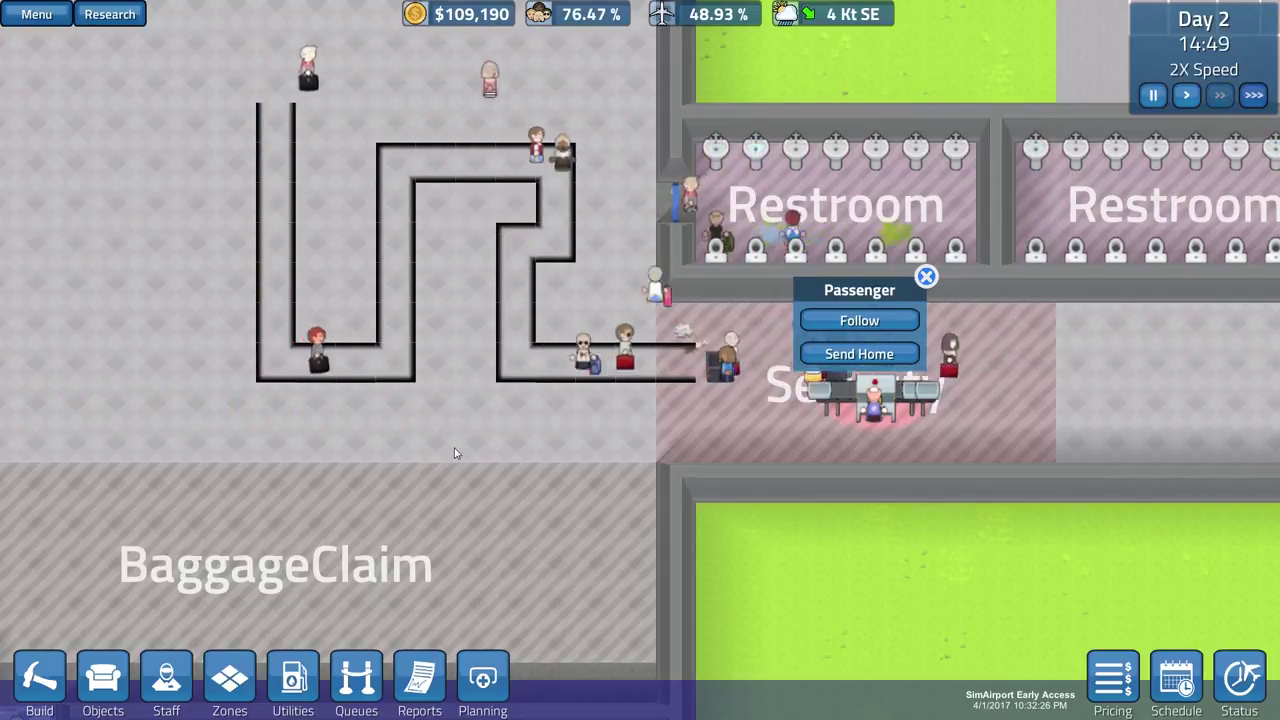
pyautogui.scroll(-2, 455, 453)
pyautogui.scroll(-2, 455, 453)
pyautogui.press('space')
pyautogui.scroll(5, 468, 553)
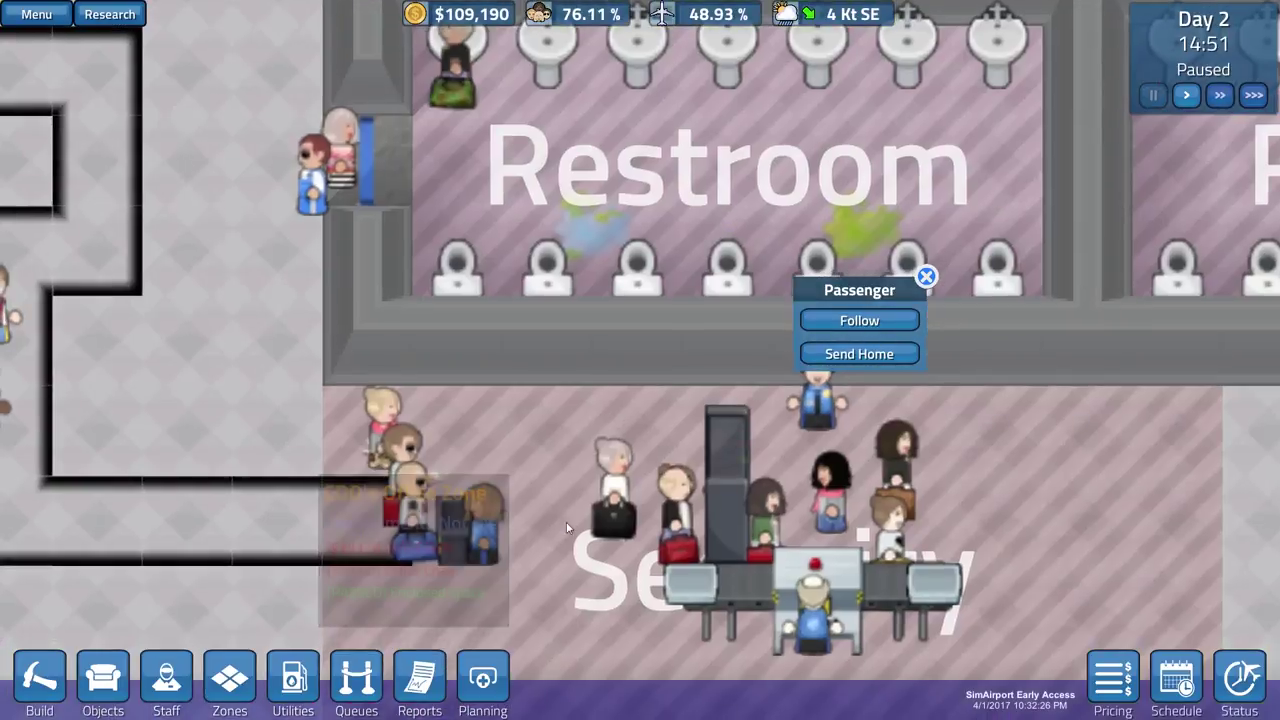
pyautogui.press('s')
pyautogui.press('s')
pyautogui.press('a')
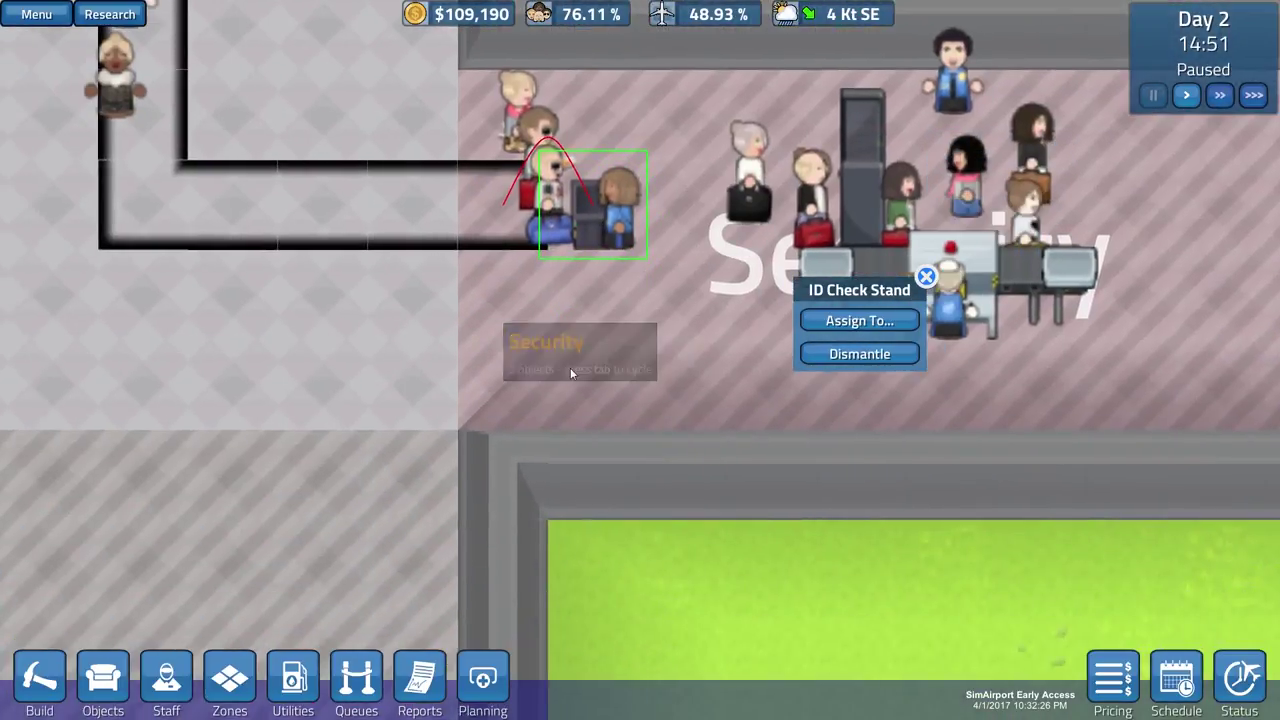
pyautogui.scroll(-5, 215, 588)
pyautogui.scroll(-3, 607, 436)
# - Run until AeroTime 2376 pays its fees, close the ID Check Stand popup, and pause at 15:18
pyautogui.press('space')
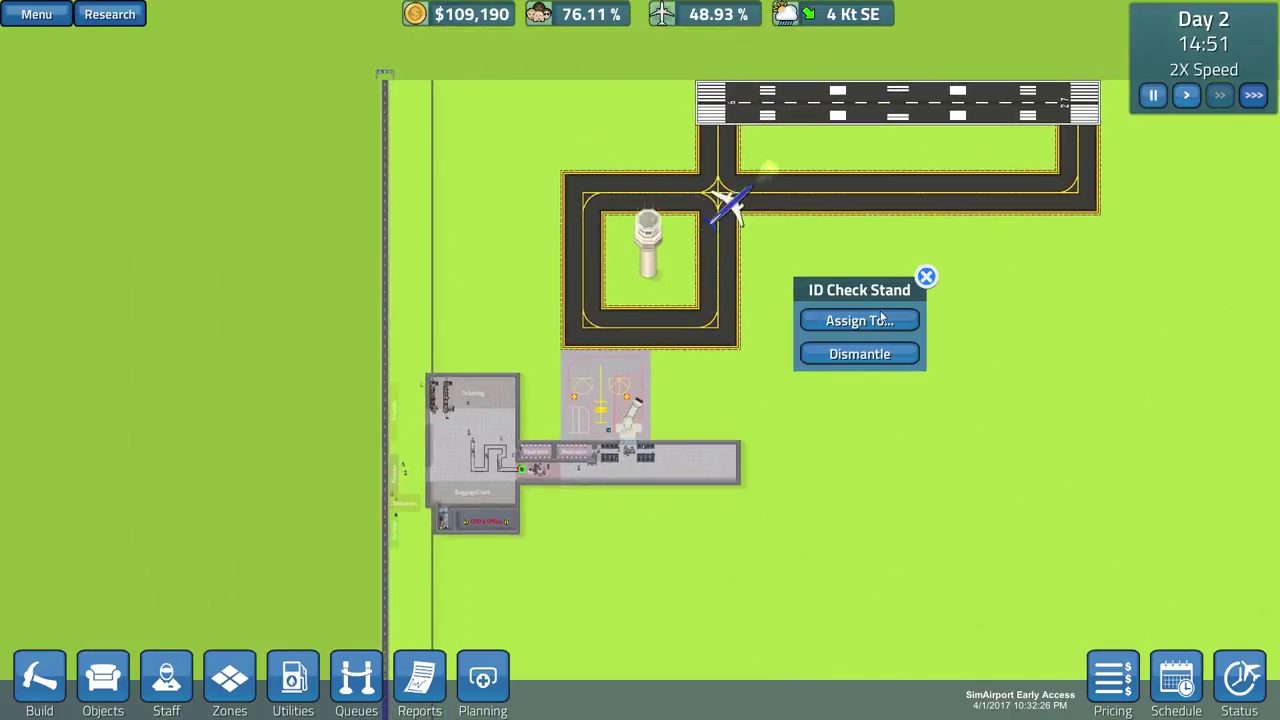
pyautogui.press('w')
pyautogui.press('d')
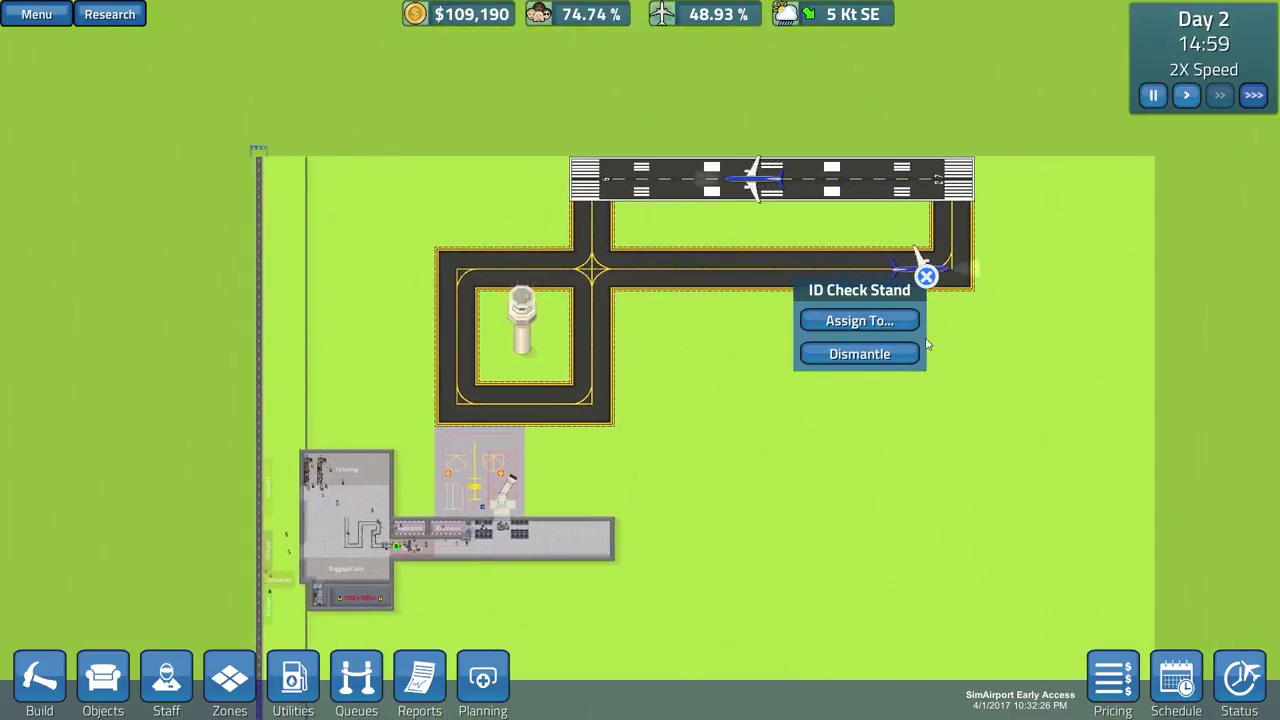
pyautogui.click(958, 283)
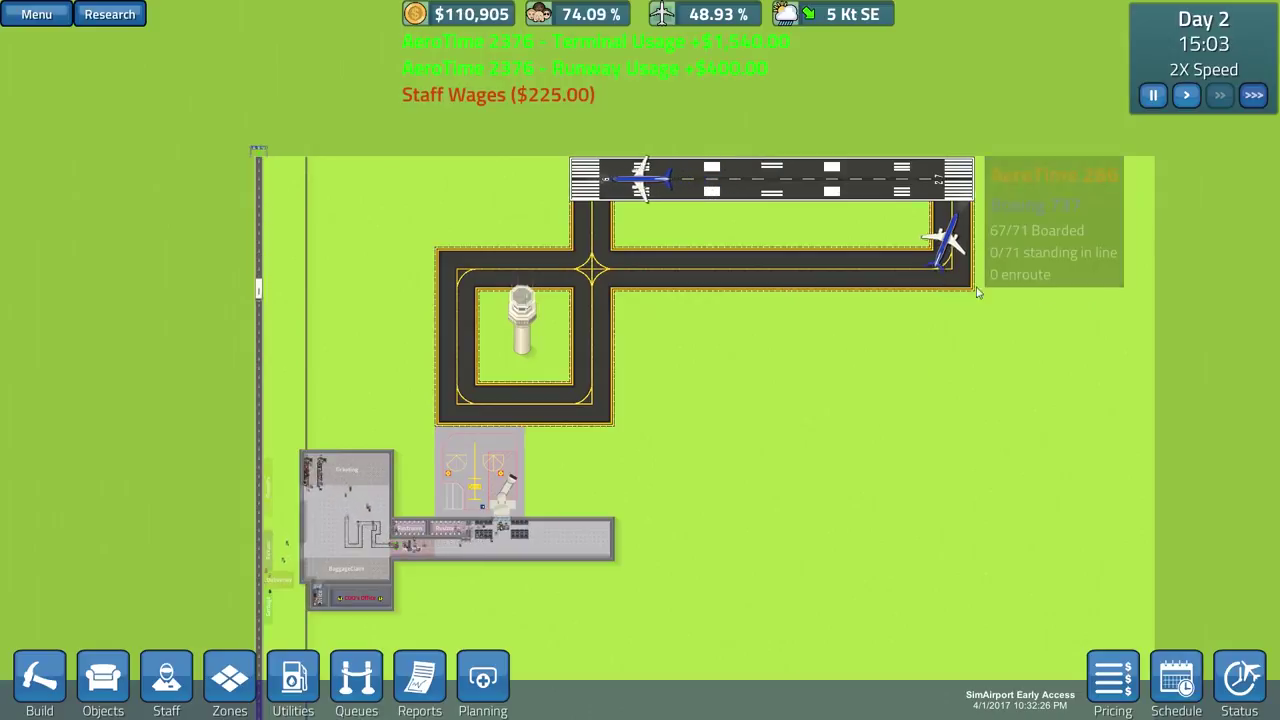
pyautogui.press('s')
pyautogui.press('a')
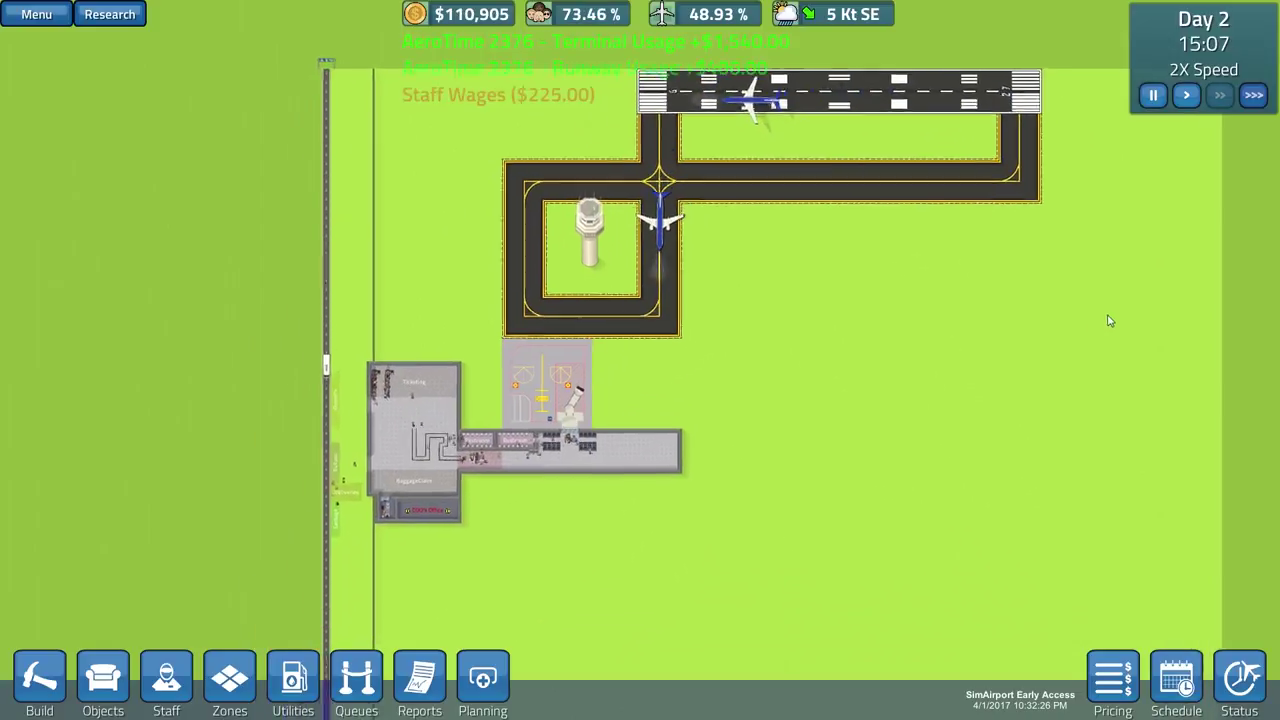
pyautogui.scroll(3, 1061, 341)
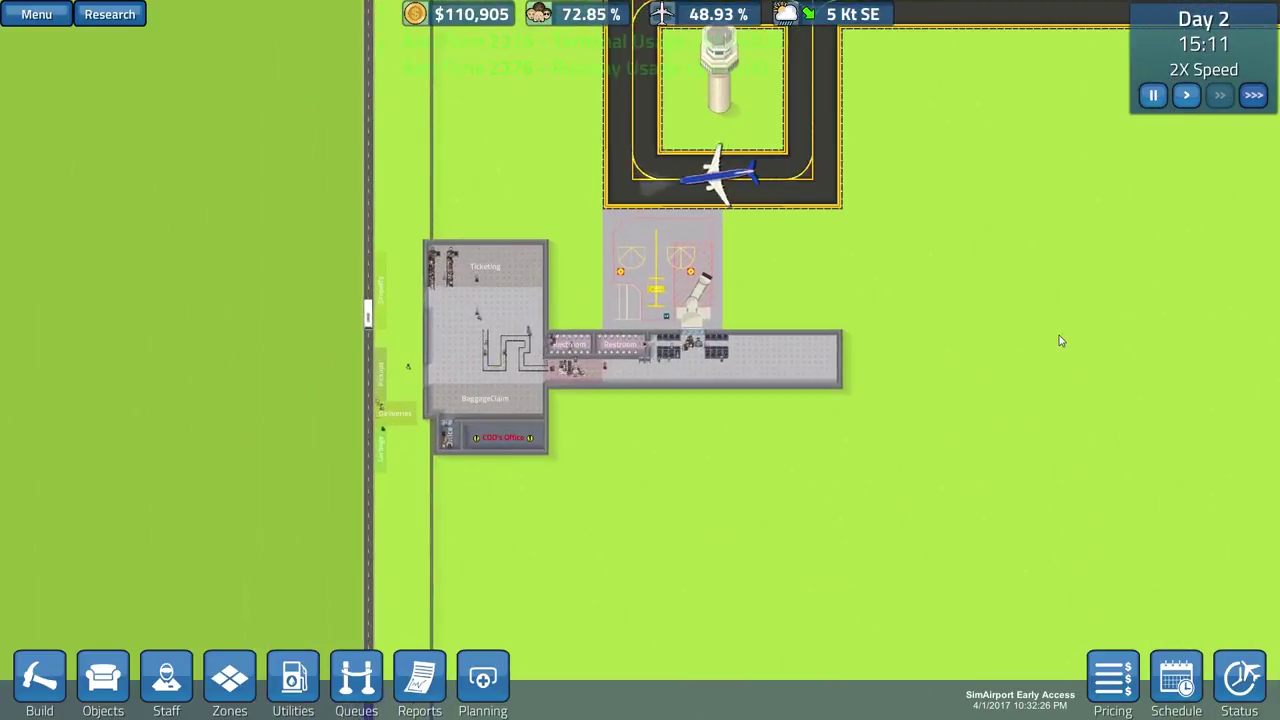
pyautogui.scroll(2, 759, 388)
pyautogui.scroll(3, 734, 386)
pyautogui.scroll(3, 734, 388)
pyautogui.scroll(-5, 733, 388)
pyautogui.press('space')
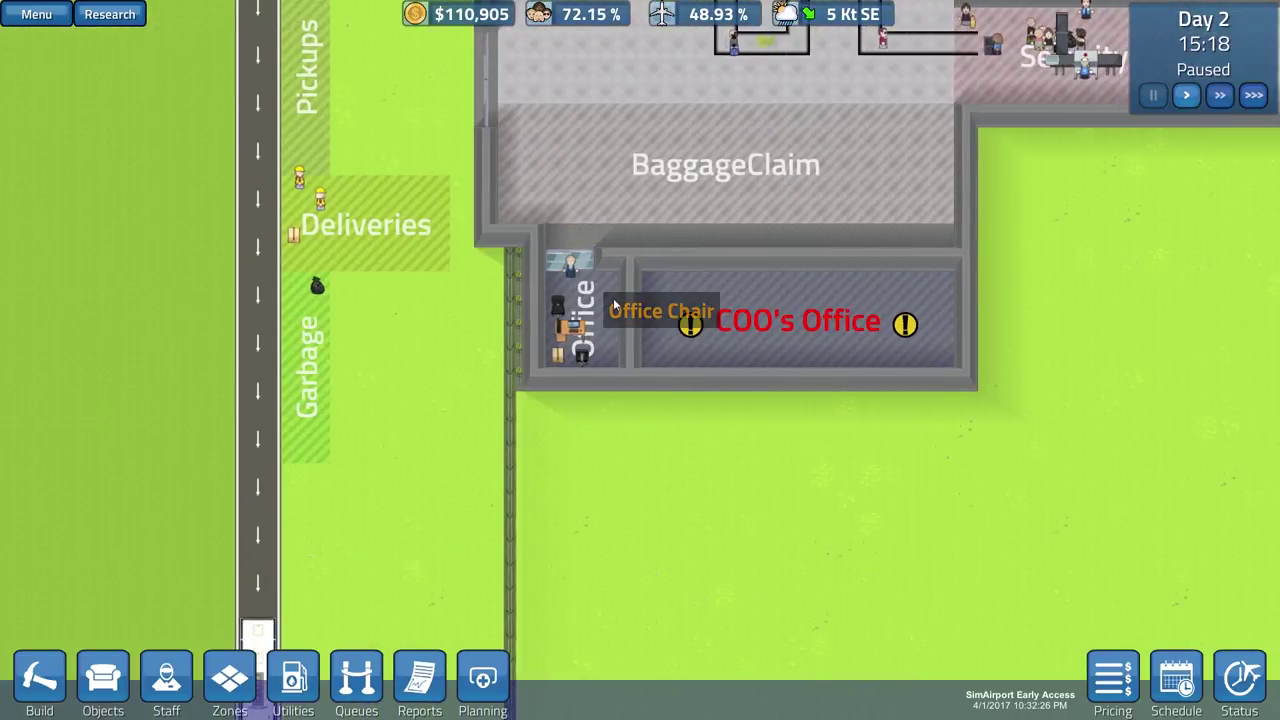
pyautogui.moveTo(649, 316)
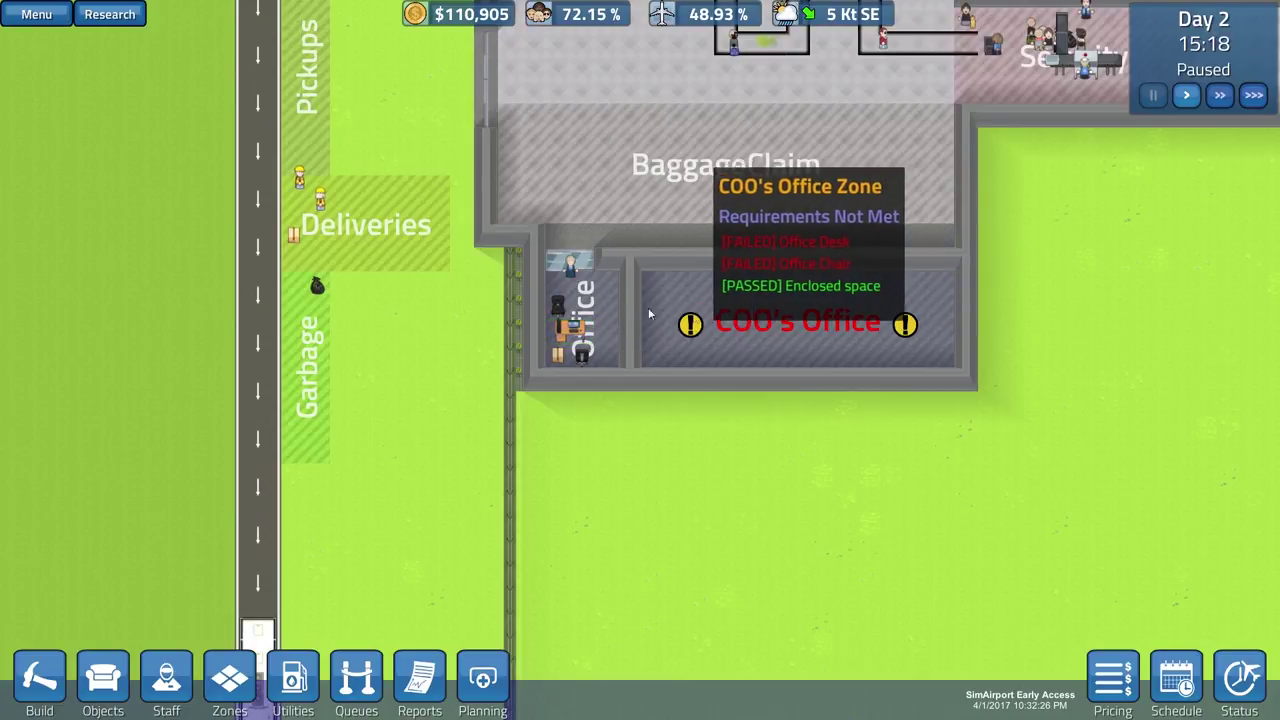
pyautogui.scroll(3, 597, 303)
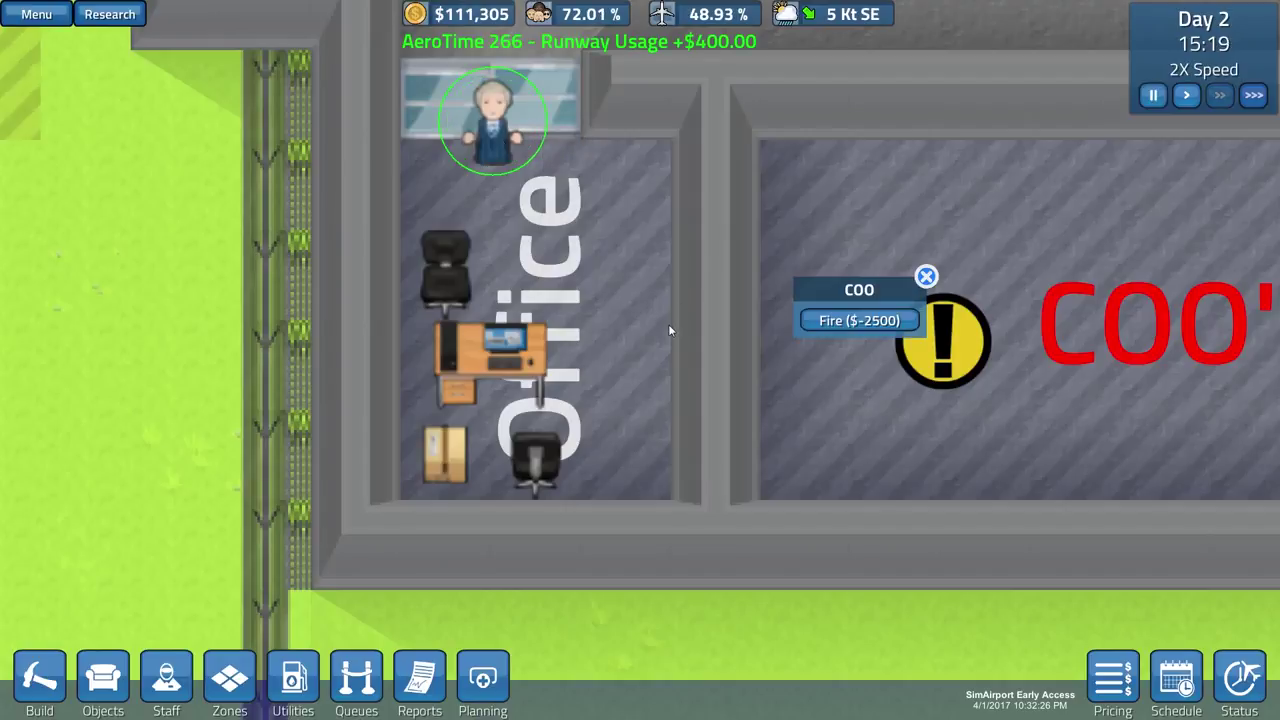
pyautogui.scroll(-3, 660, 320)
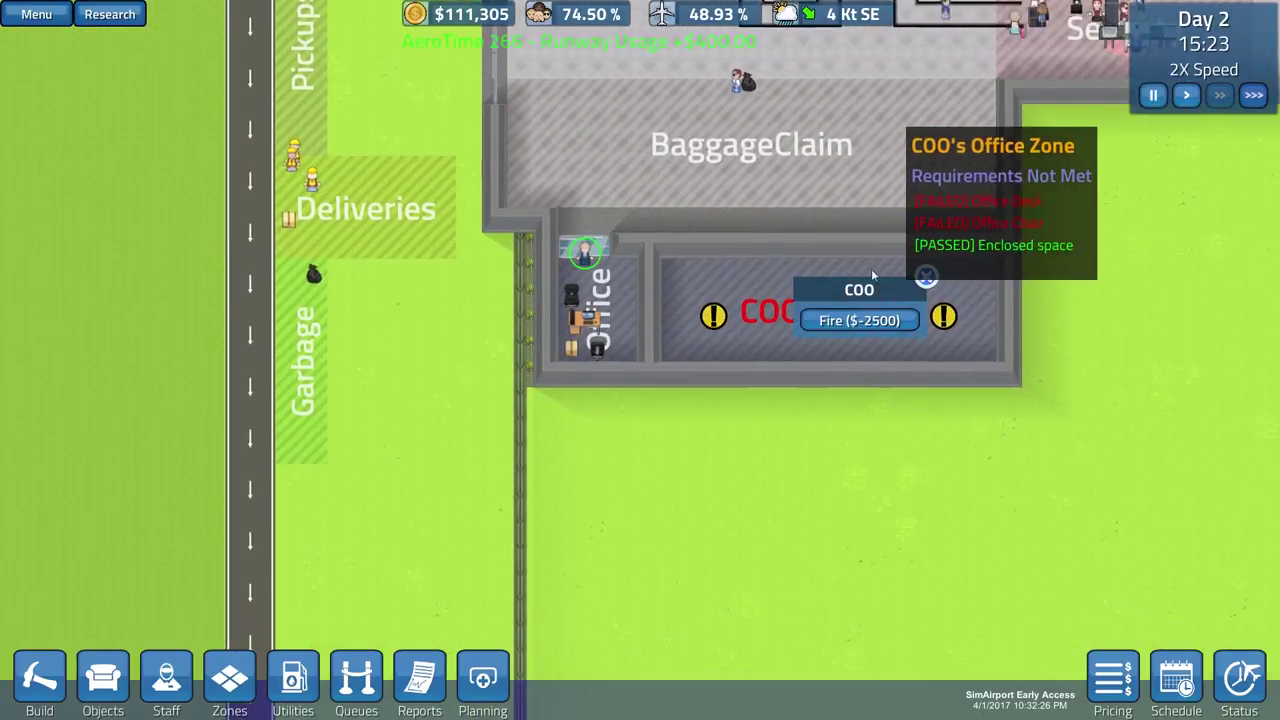
# - Clear the COO's Office zone from the room with the None zone tool
pyautogui.click(926, 276)
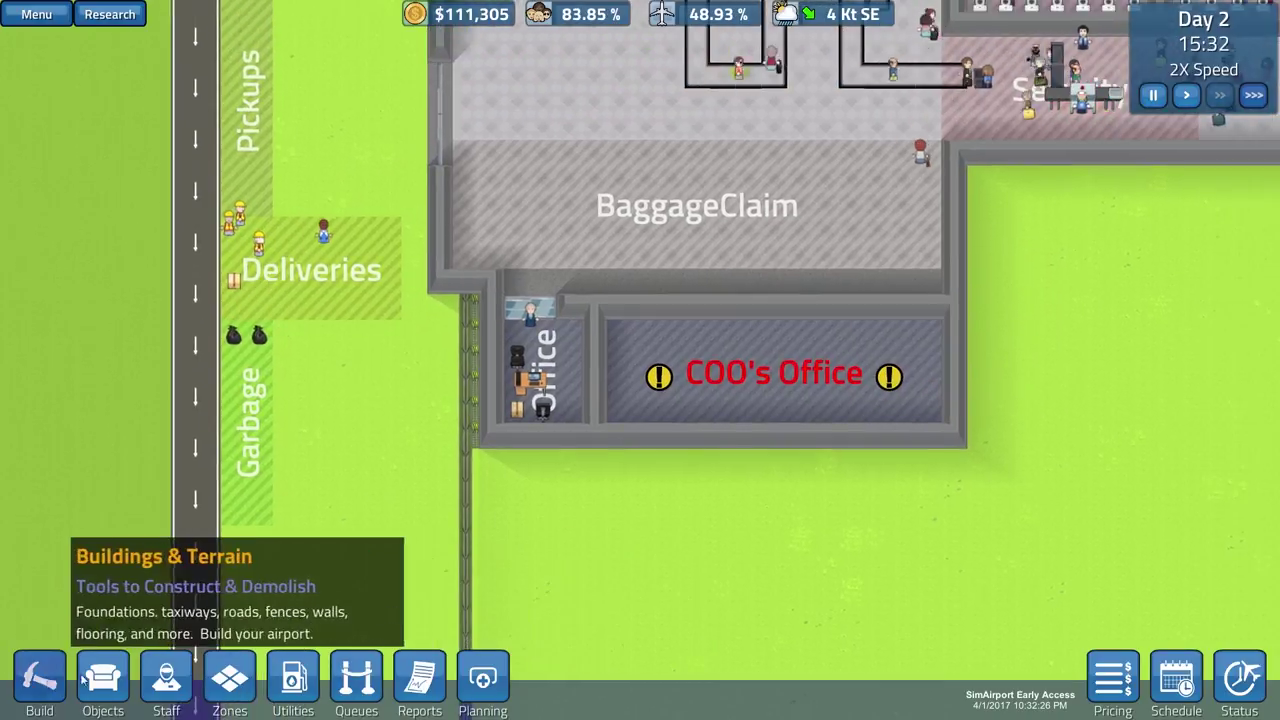
pyautogui.press('space')
pyautogui.click(229, 680)
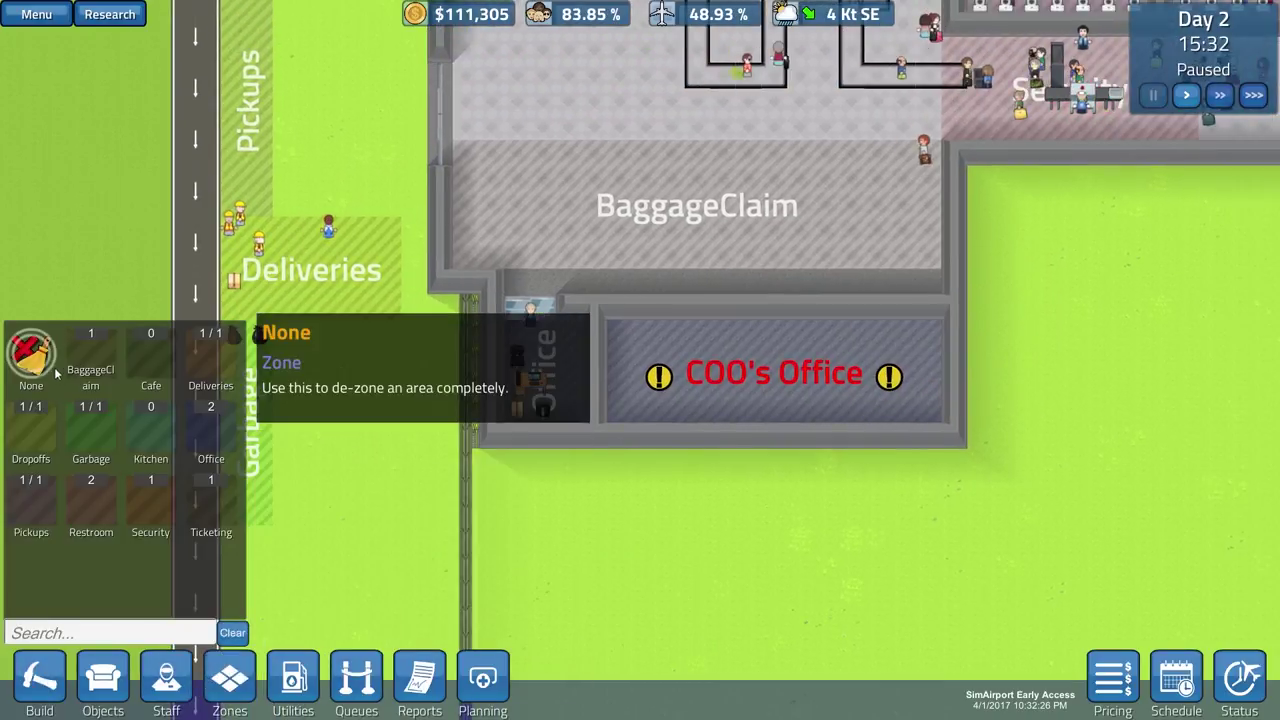
pyautogui.click(31, 352)
pyautogui.moveTo(614, 328); pyautogui.dragTo(1004, 455)
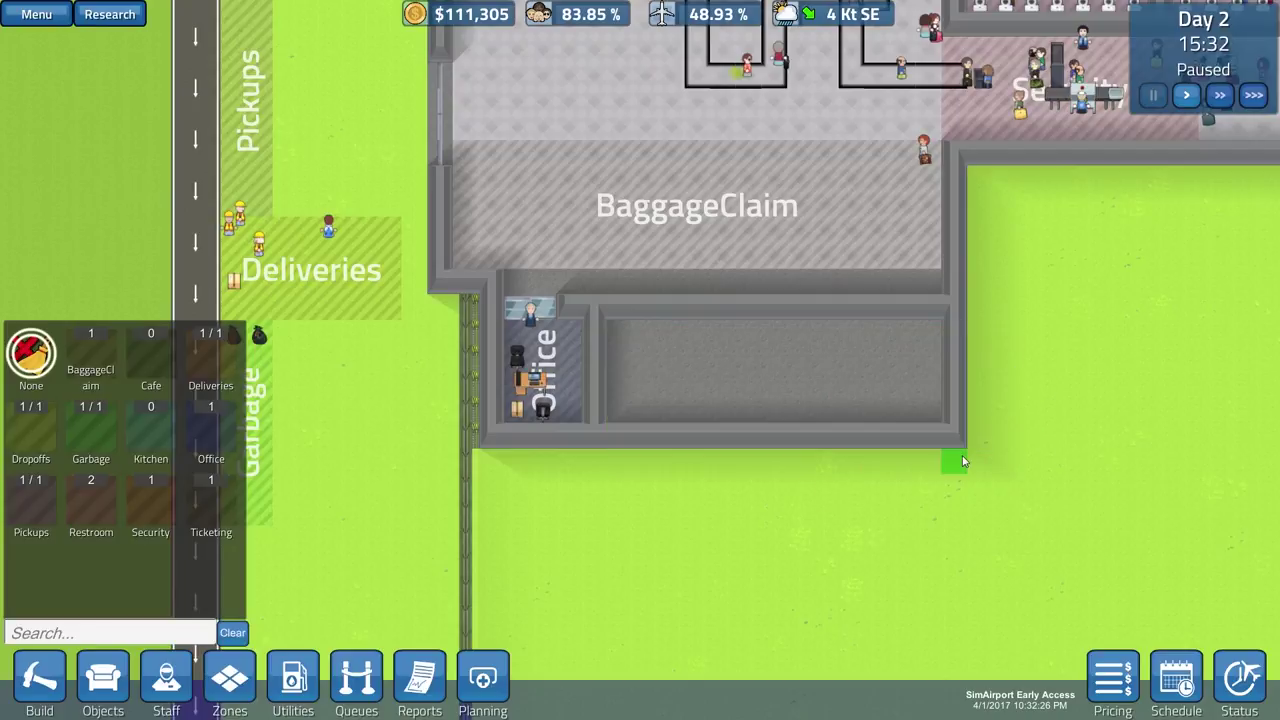
pyautogui.rightClick(389, 569)
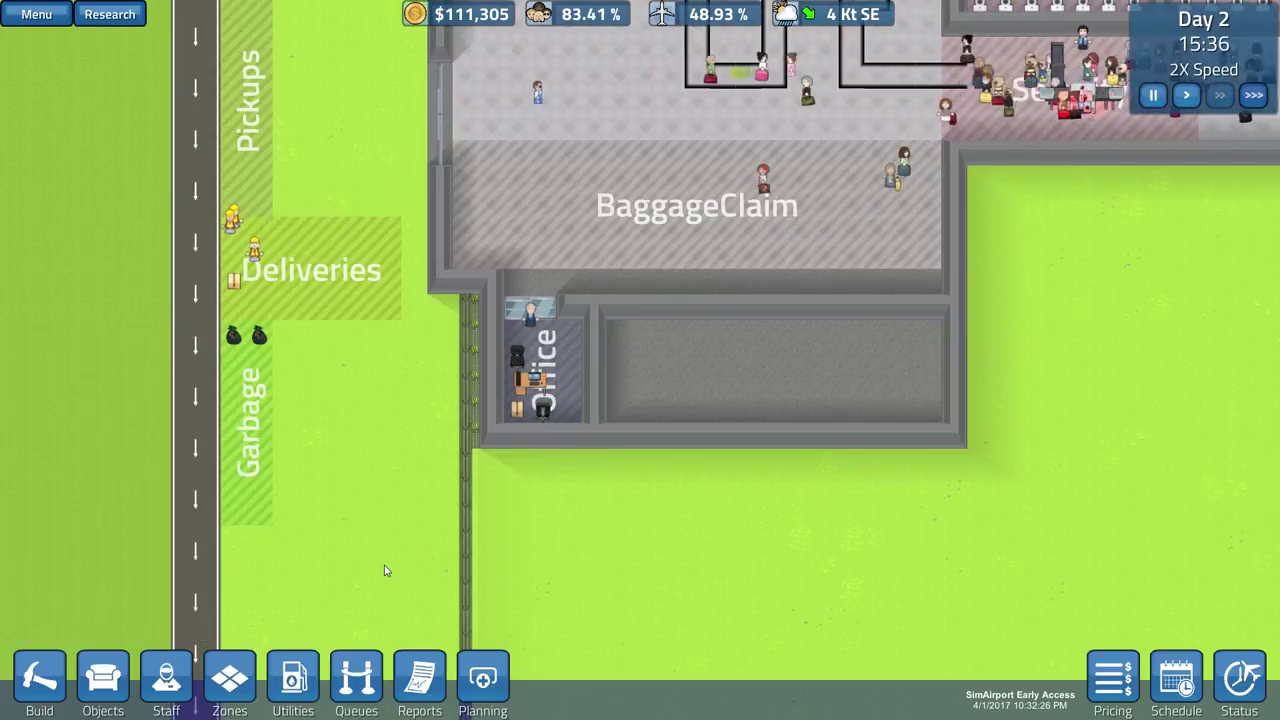
# - Browse the Objects, Build and Staff panels and check the research list
pyautogui.press('space')
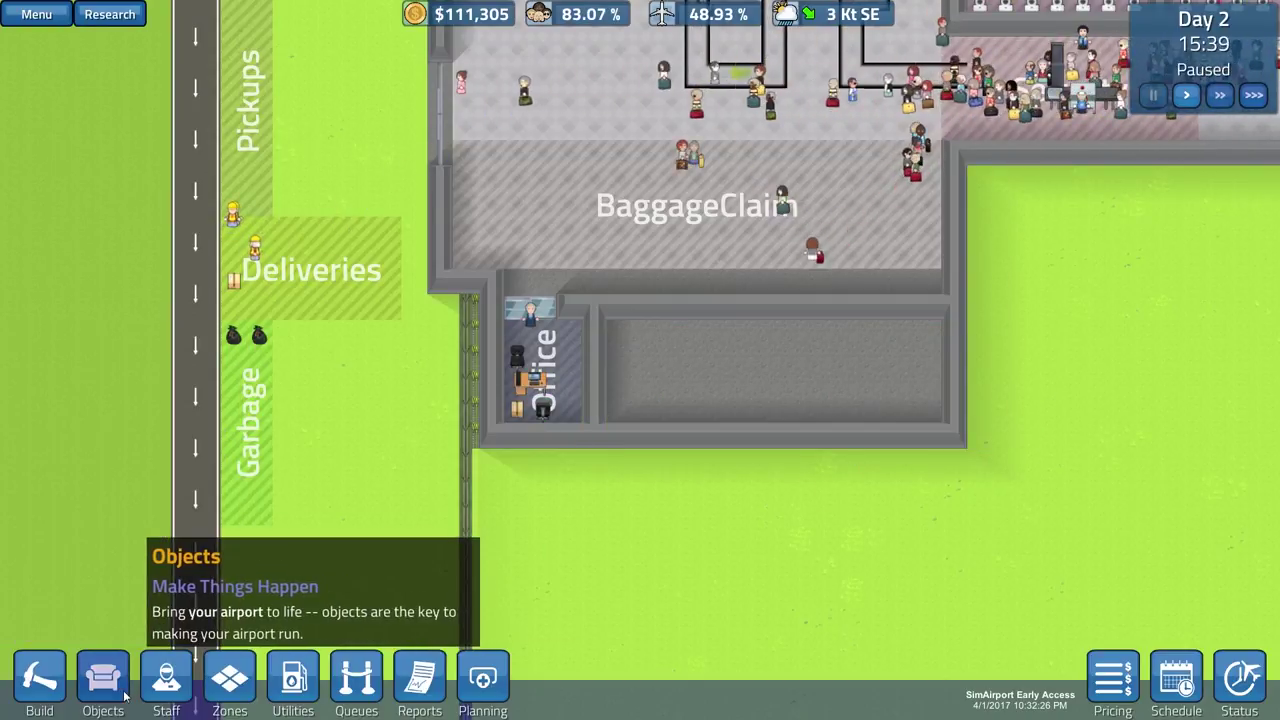
pyautogui.click(114, 688)
pyautogui.click(116, 690)
pyautogui.click(37, 695)
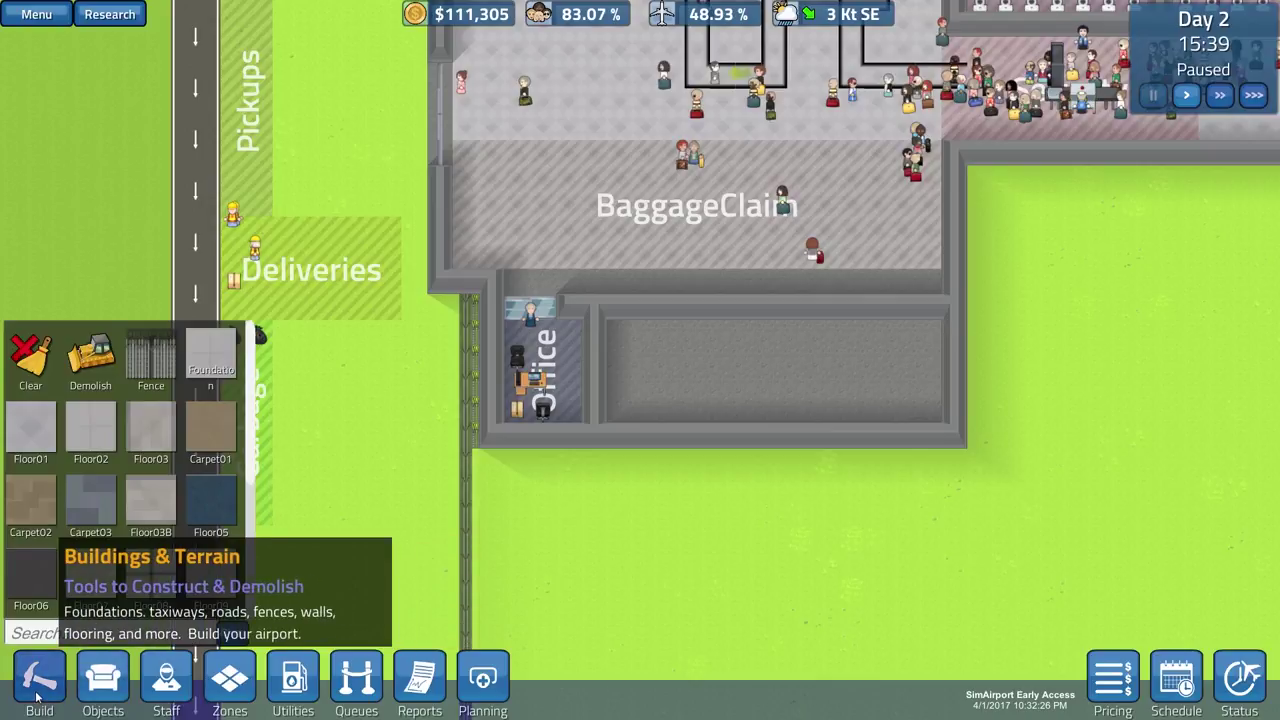
pyautogui.click(147, 695)
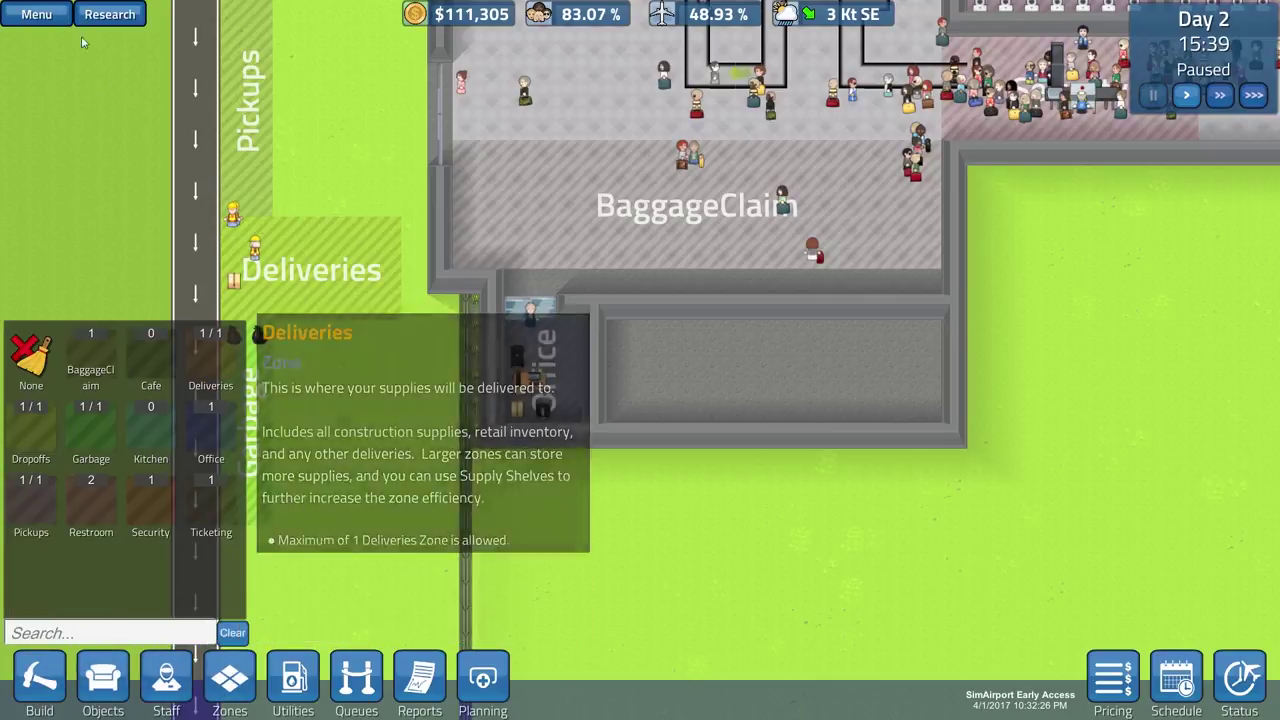
pyautogui.click(109, 14)
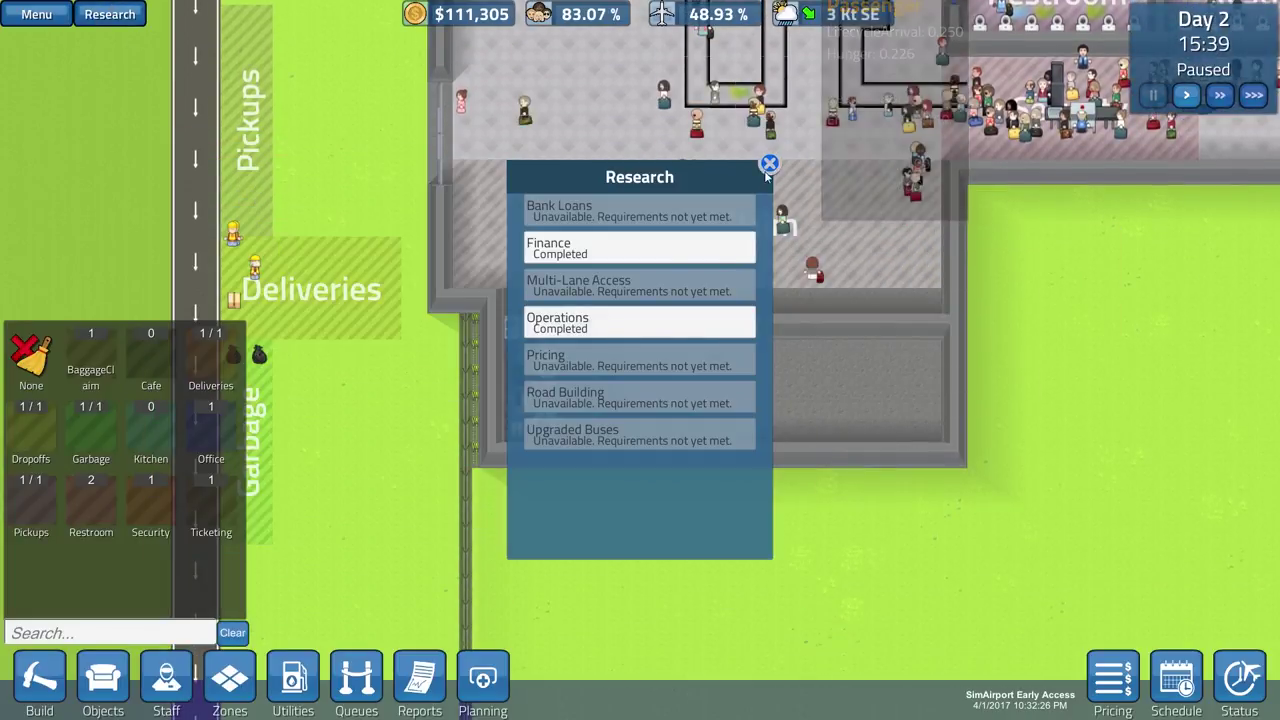
pyautogui.click(769, 163)
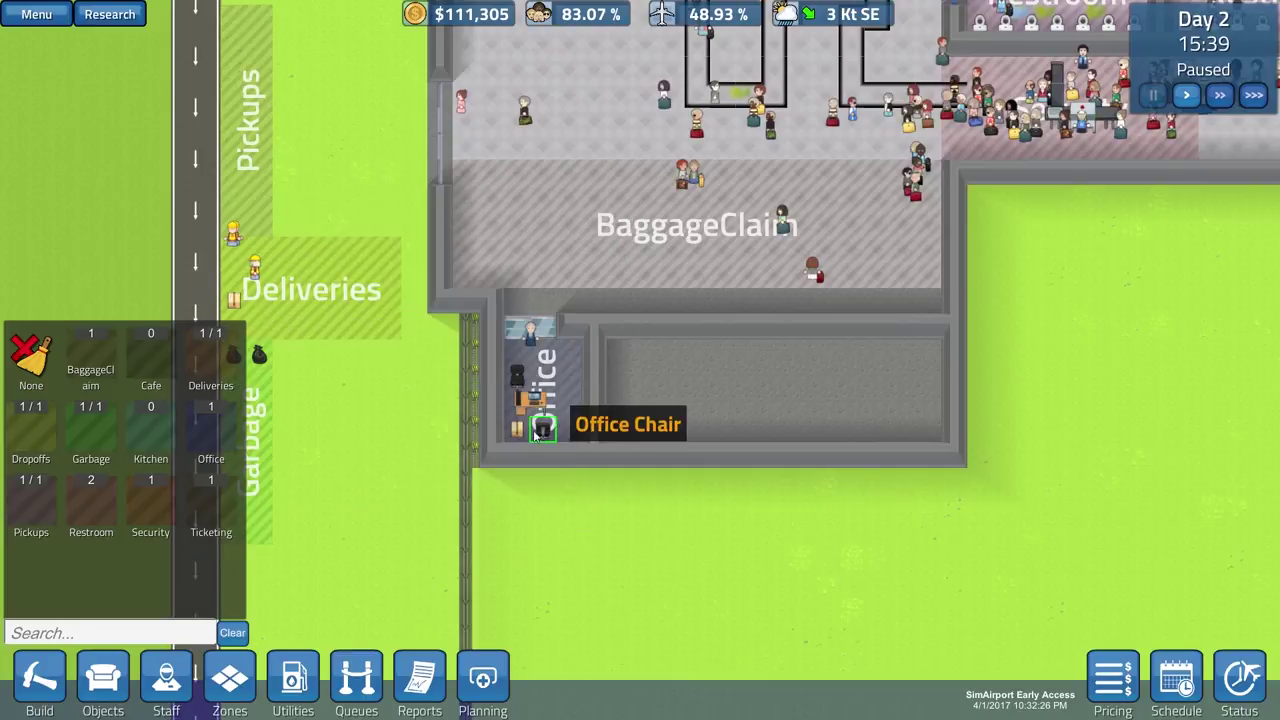
pyautogui.scroll(5, 596, 402)
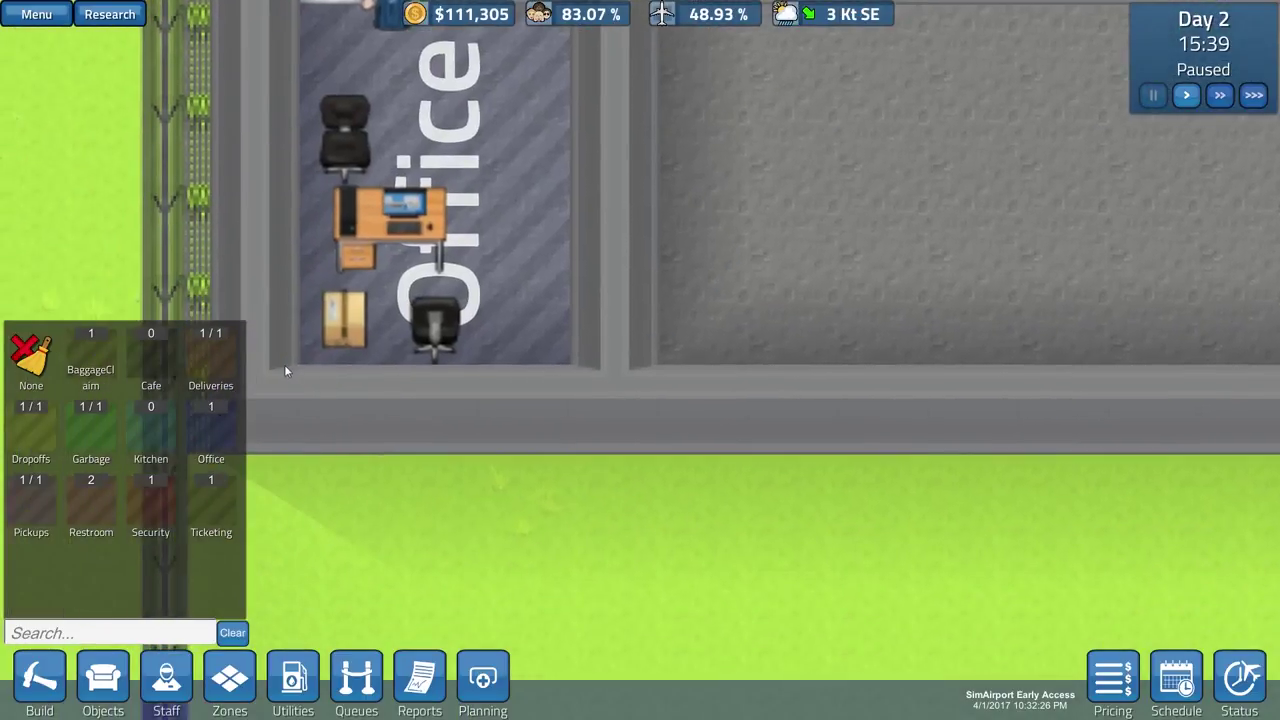
pyautogui.scroll(2, 536, 512)
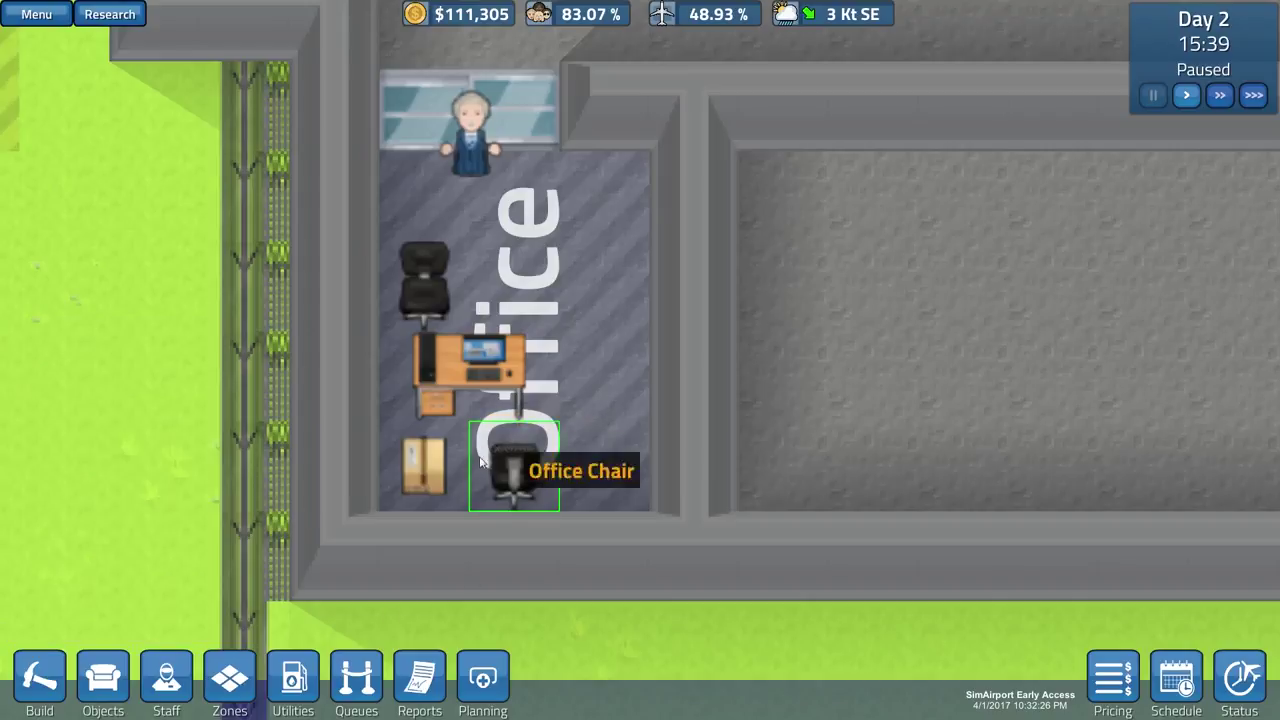
# - Inspect the leftover office desk and chair, then reopen the Objects list
pyautogui.click(477, 377)
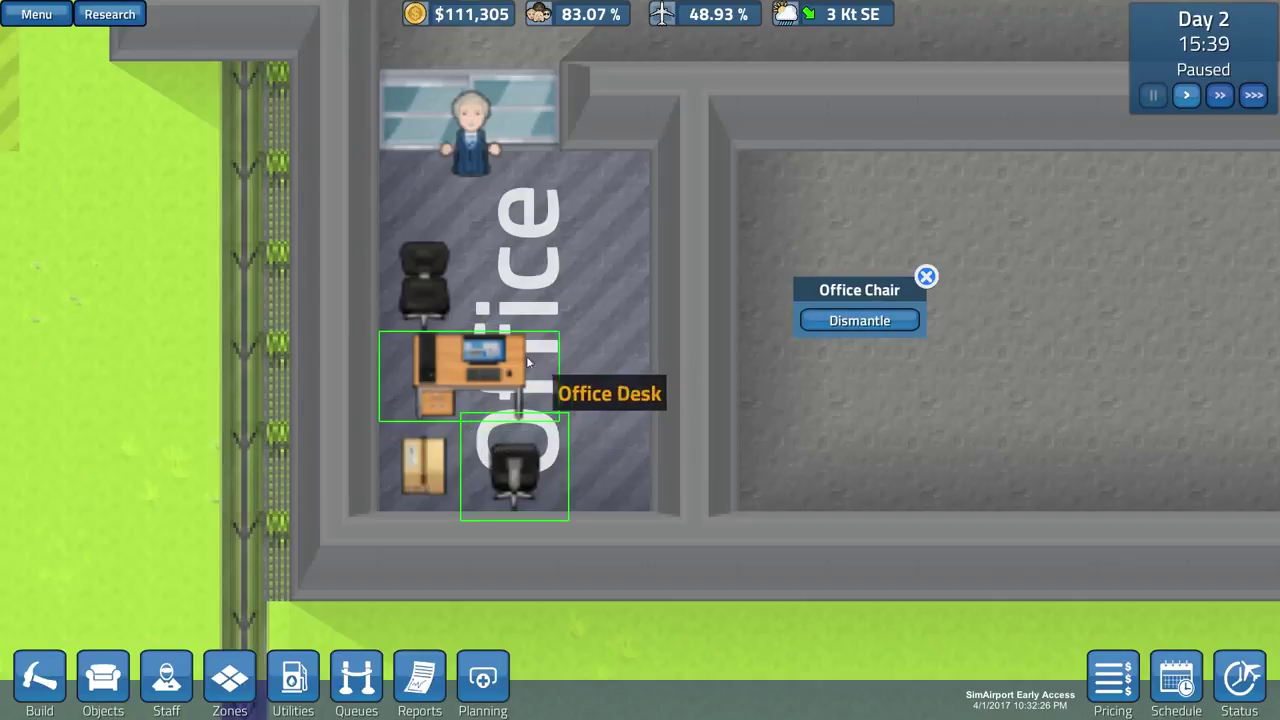
pyautogui.click(410, 278)
pyautogui.press('d')
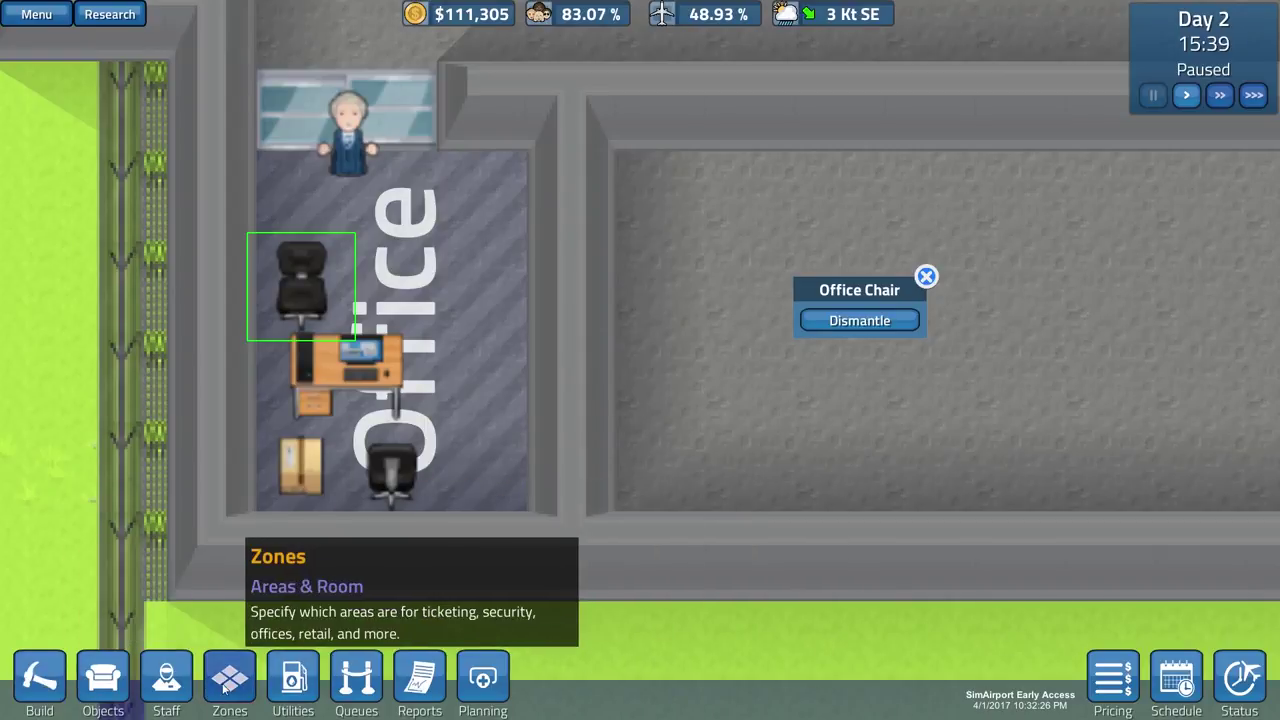
pyautogui.click(100, 680)
pyautogui.press('d')
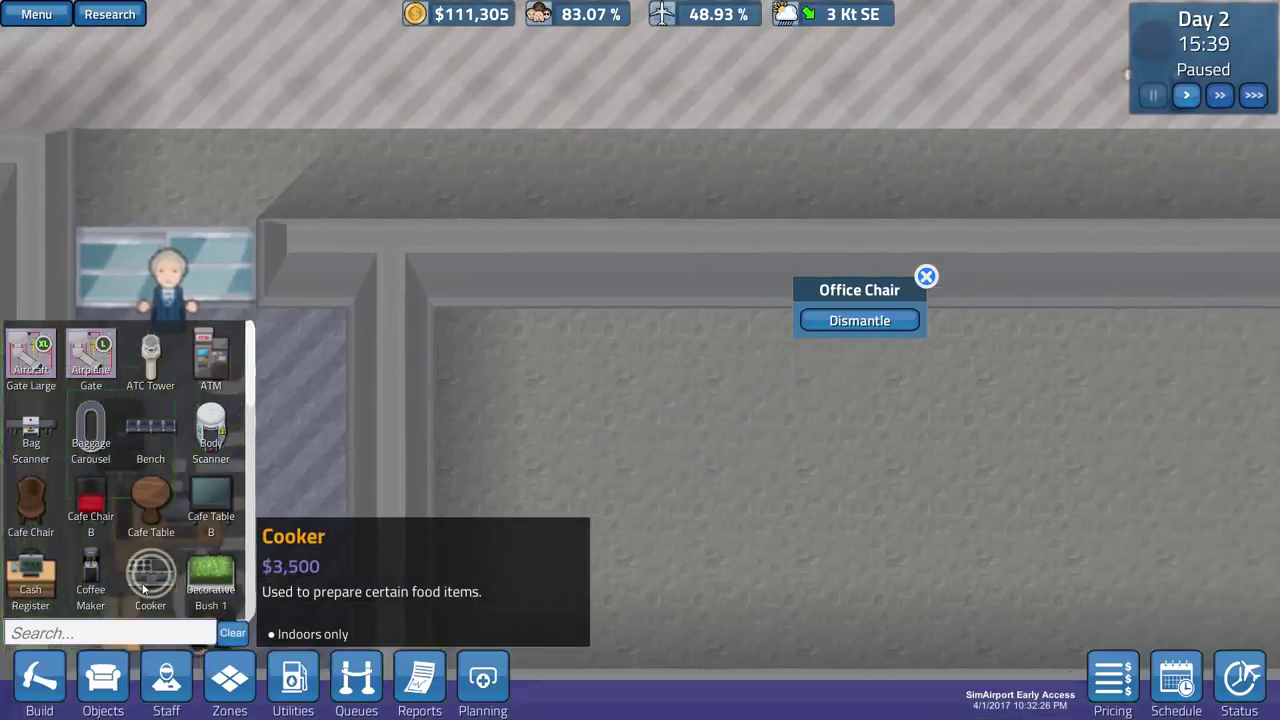
pyautogui.press('a')
pyautogui.press('w')
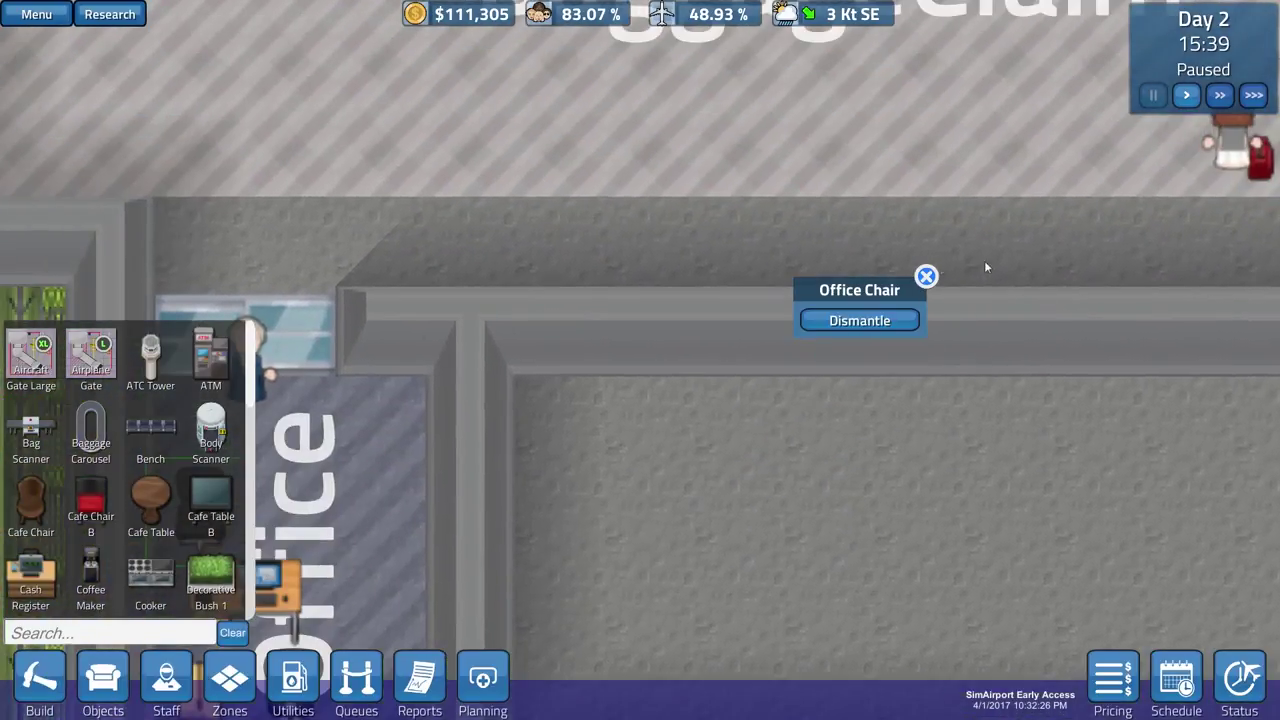
pyautogui.press('a')
pyautogui.press('s')
# - Paint an Office zone over the small office room
pyautogui.click(229, 680)
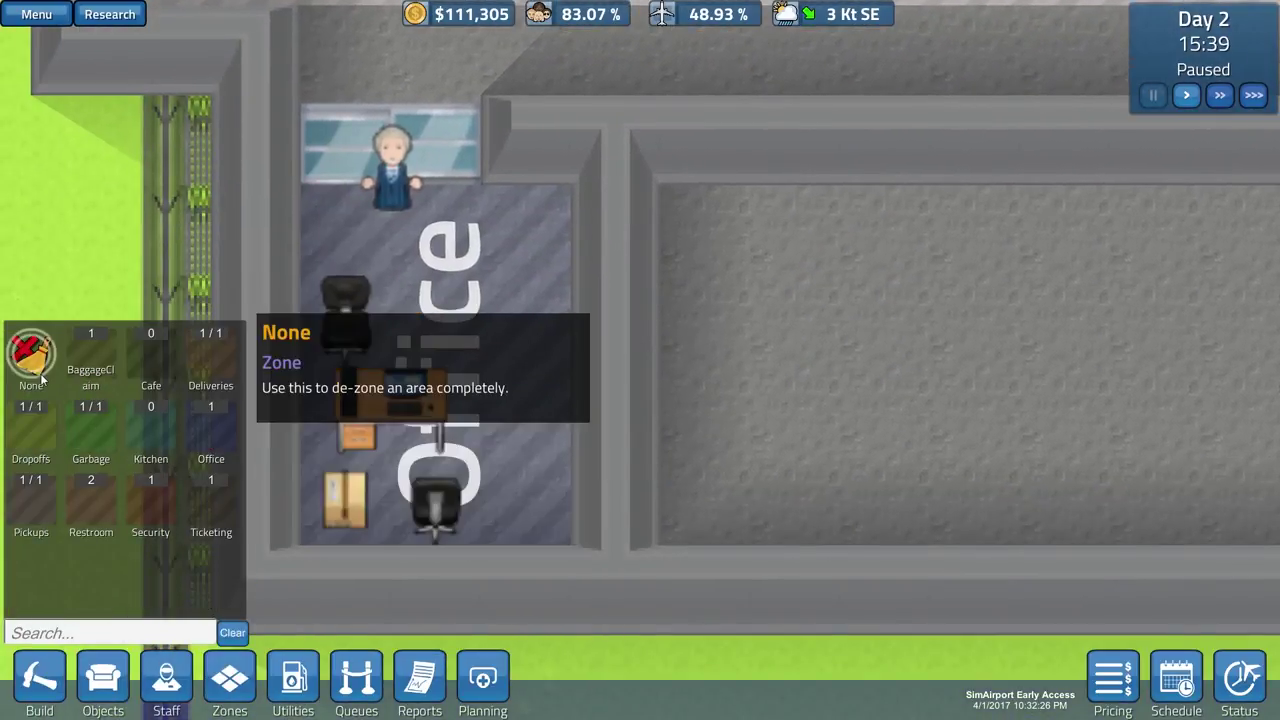
pyautogui.click(210, 360)
pyautogui.press('a')
pyautogui.rightClick(672, 468)
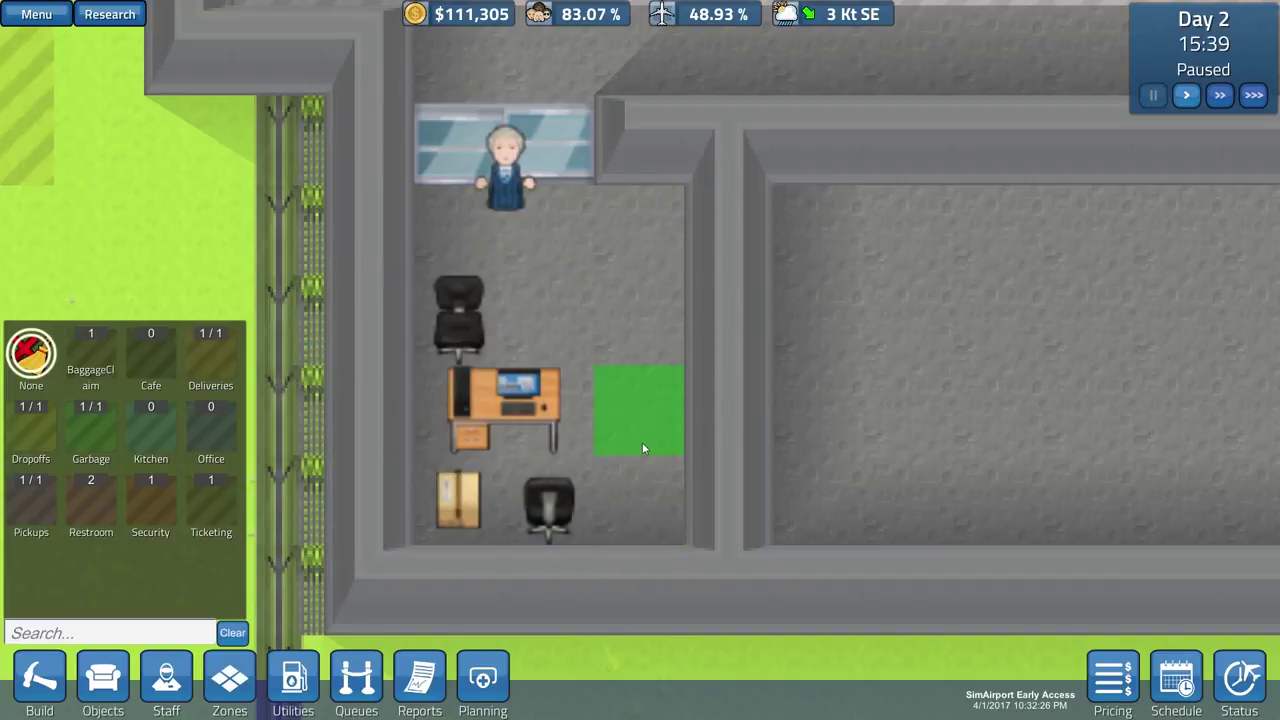
pyautogui.click(213, 437)
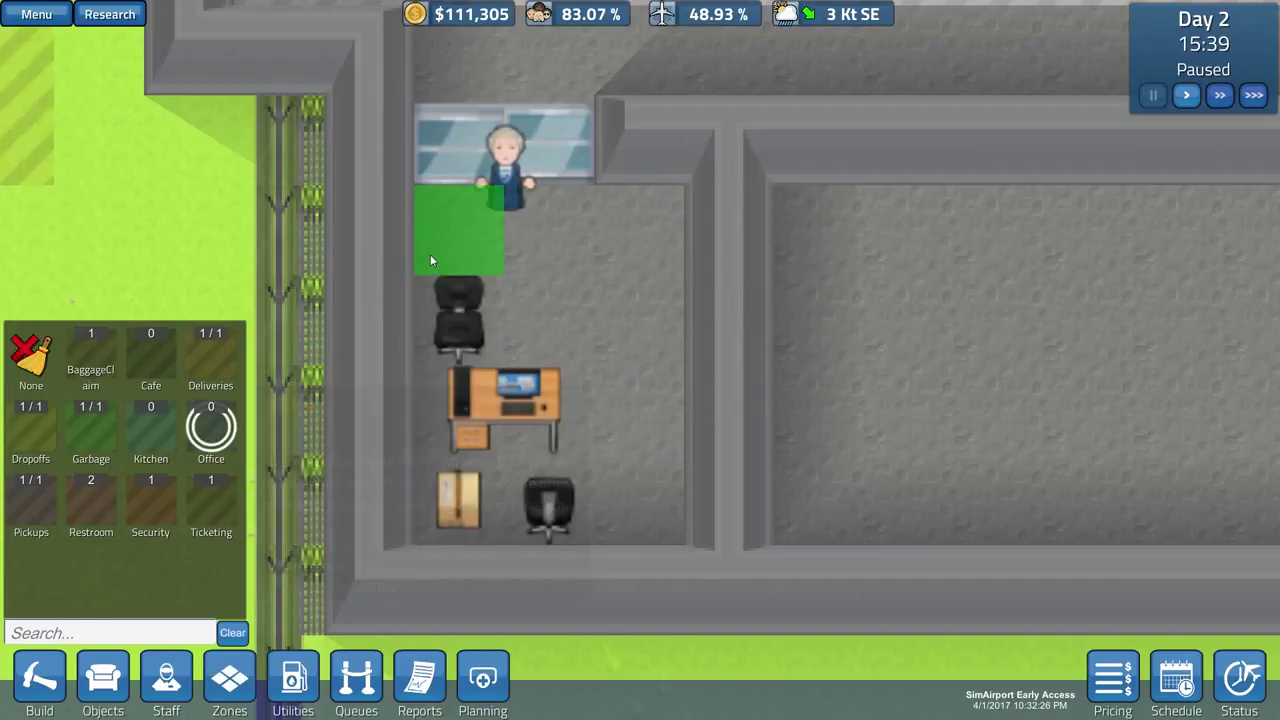
pyautogui.moveTo(441, 266); pyautogui.dragTo(644, 467)
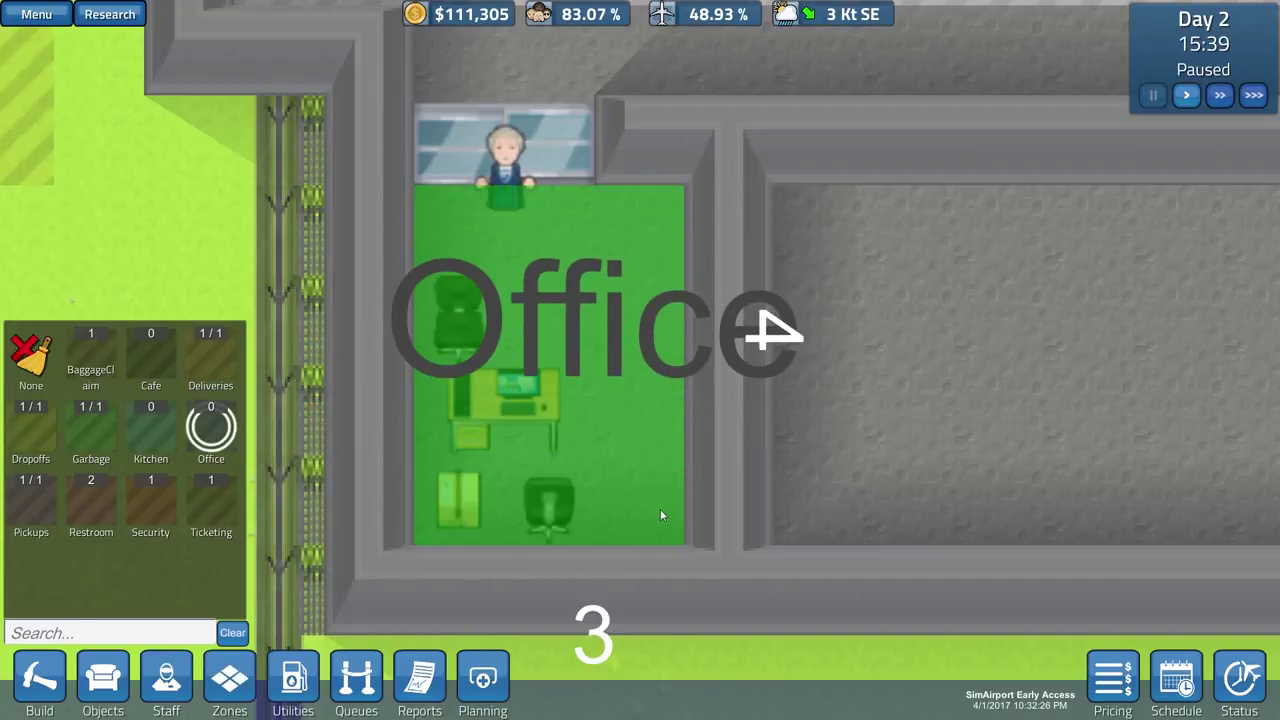
pyautogui.moveTo(660, 510); pyautogui.dragTo(660, 510)
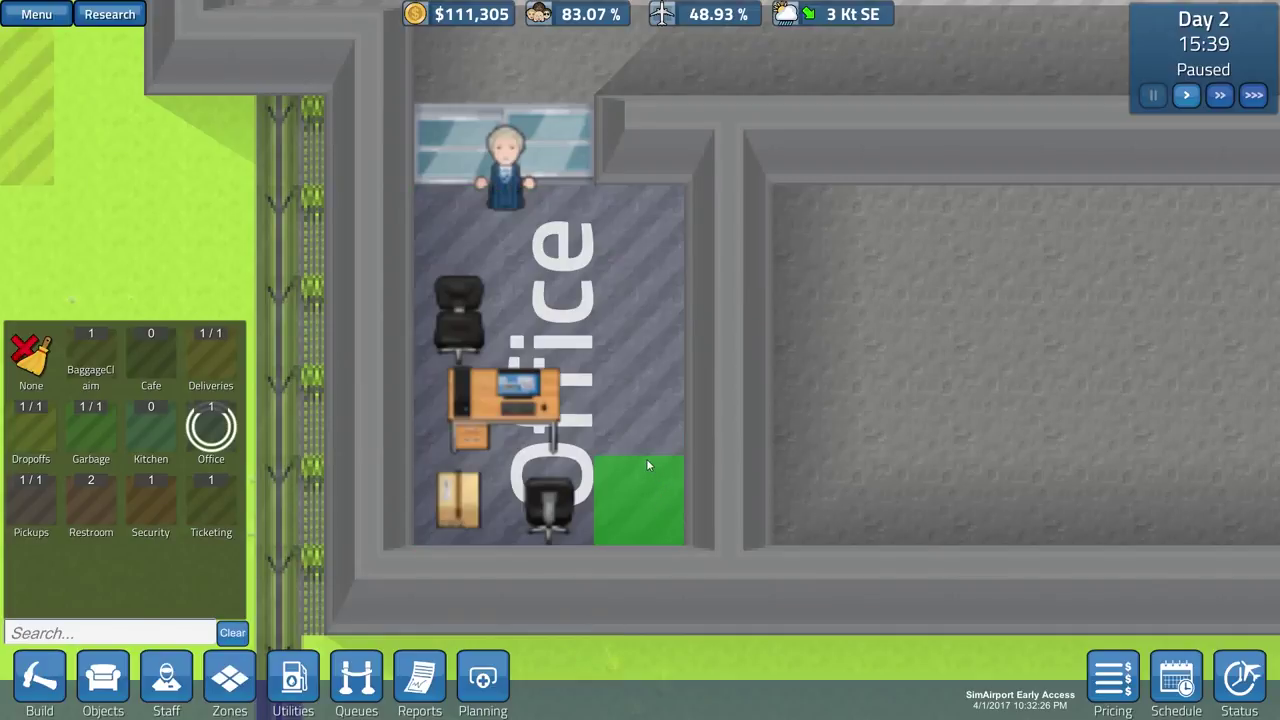
# - Try an Office zone across the large room at 2X, then clear it with None
pyautogui.press('d')
pyautogui.moveTo(640, 249); pyautogui.dragTo(938, 494)
pyautogui.press('d')
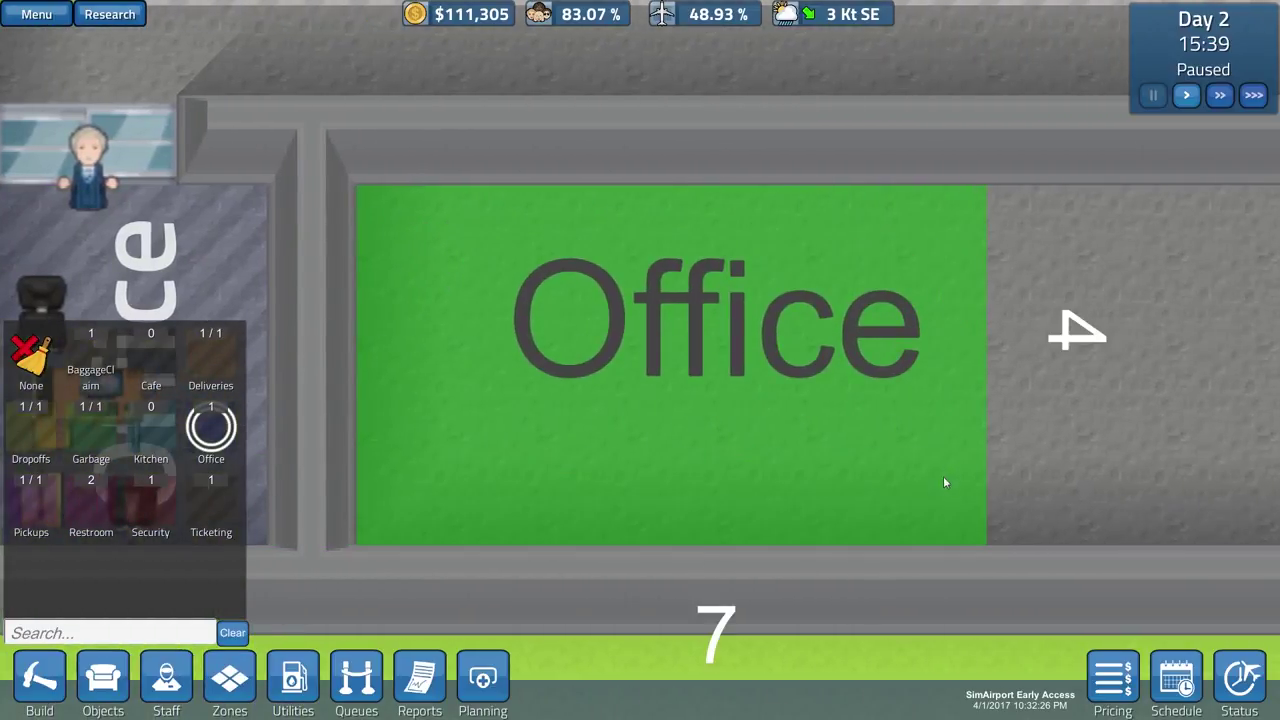
pyautogui.press('2')
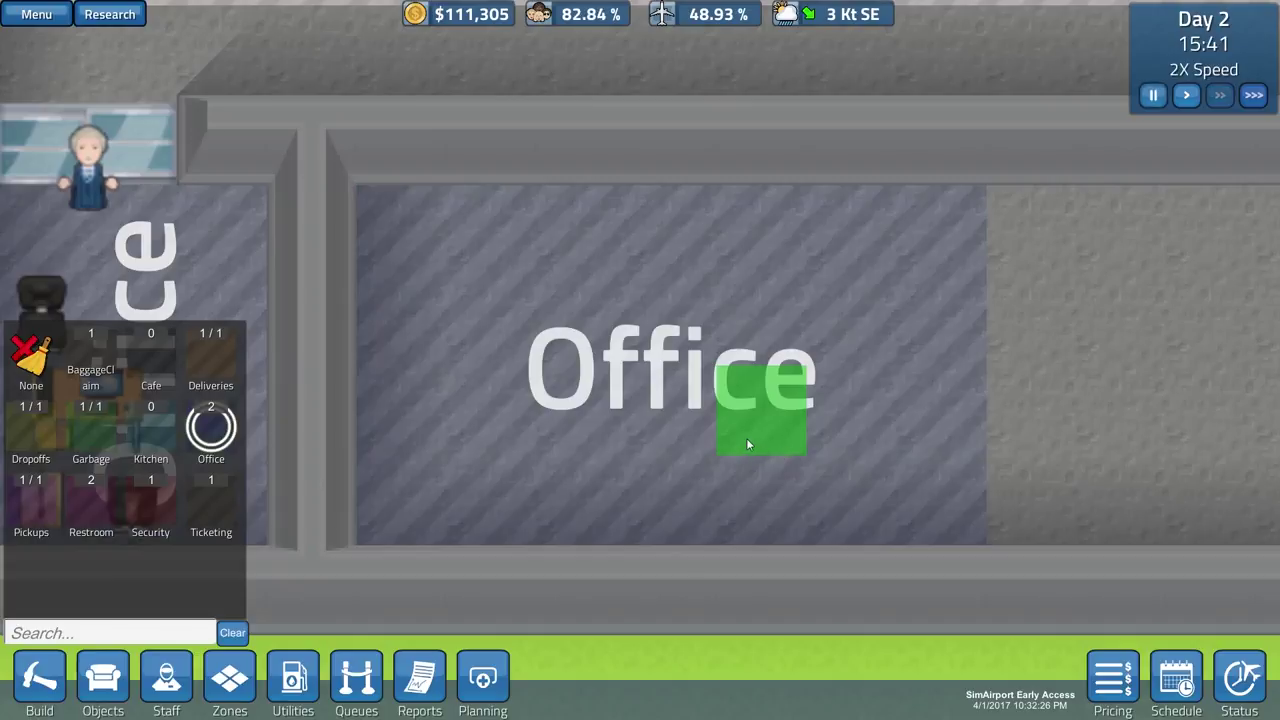
pyautogui.press('s')
pyautogui.press('a')
pyautogui.press('s')
pyautogui.press('a')
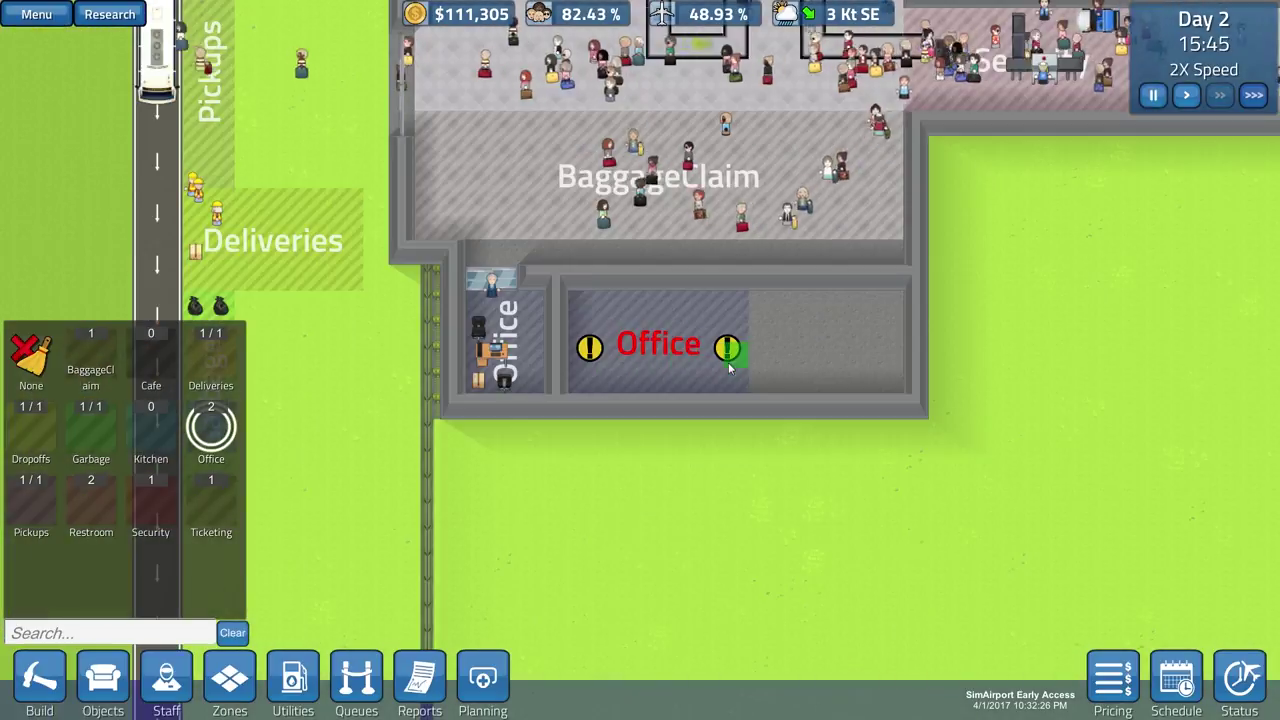
pyautogui.moveTo(722, 320); pyautogui.dragTo(900, 385)
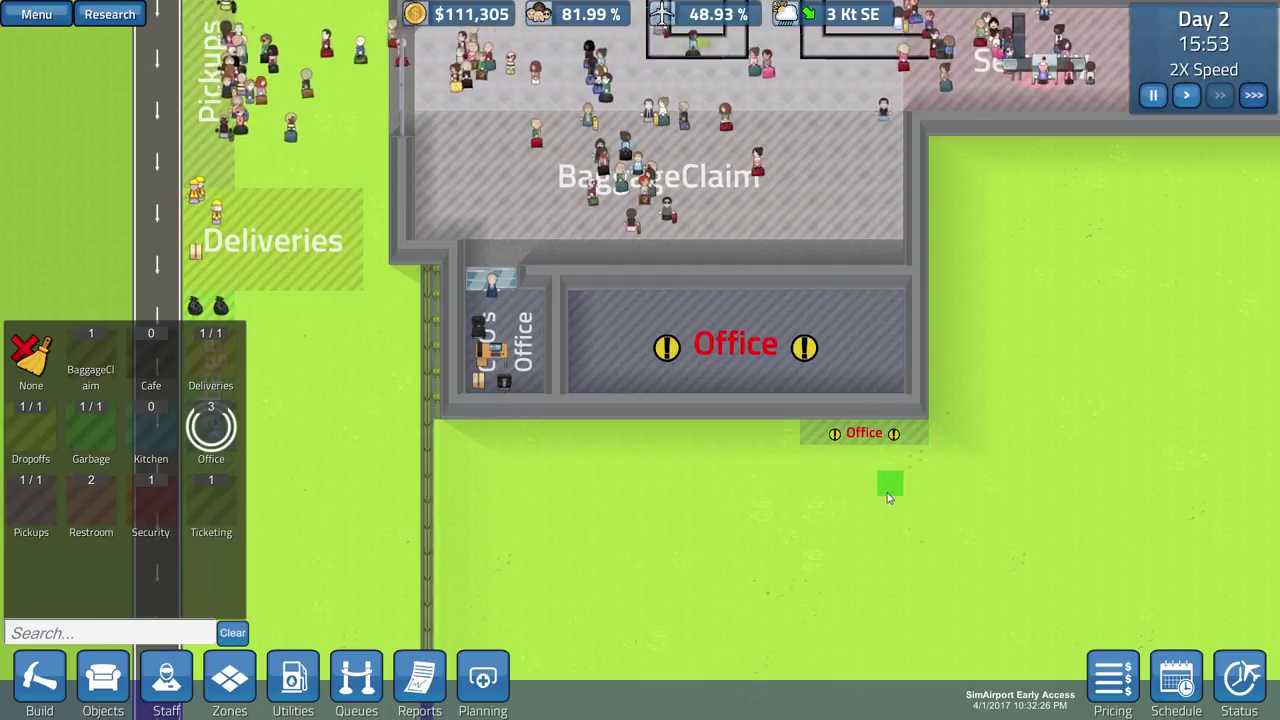
pyautogui.click(31, 355)
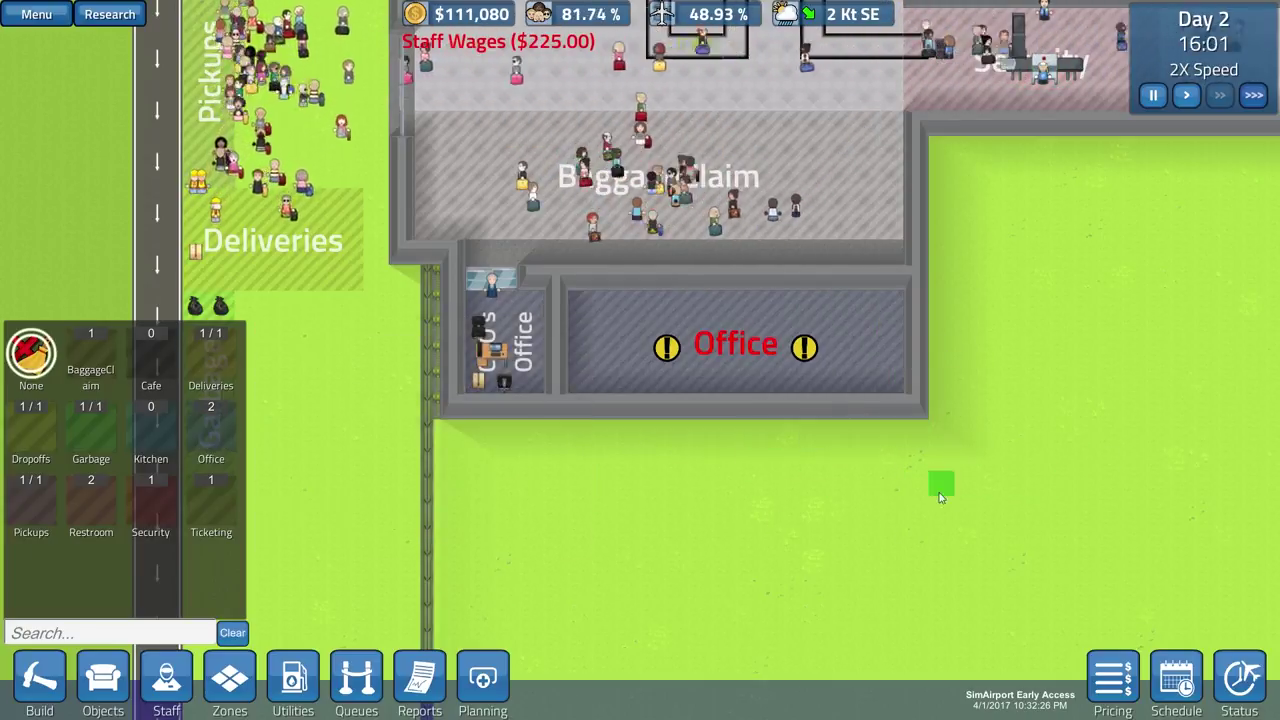
pyautogui.moveTo(870, 296); pyautogui.dragTo(574, 386)
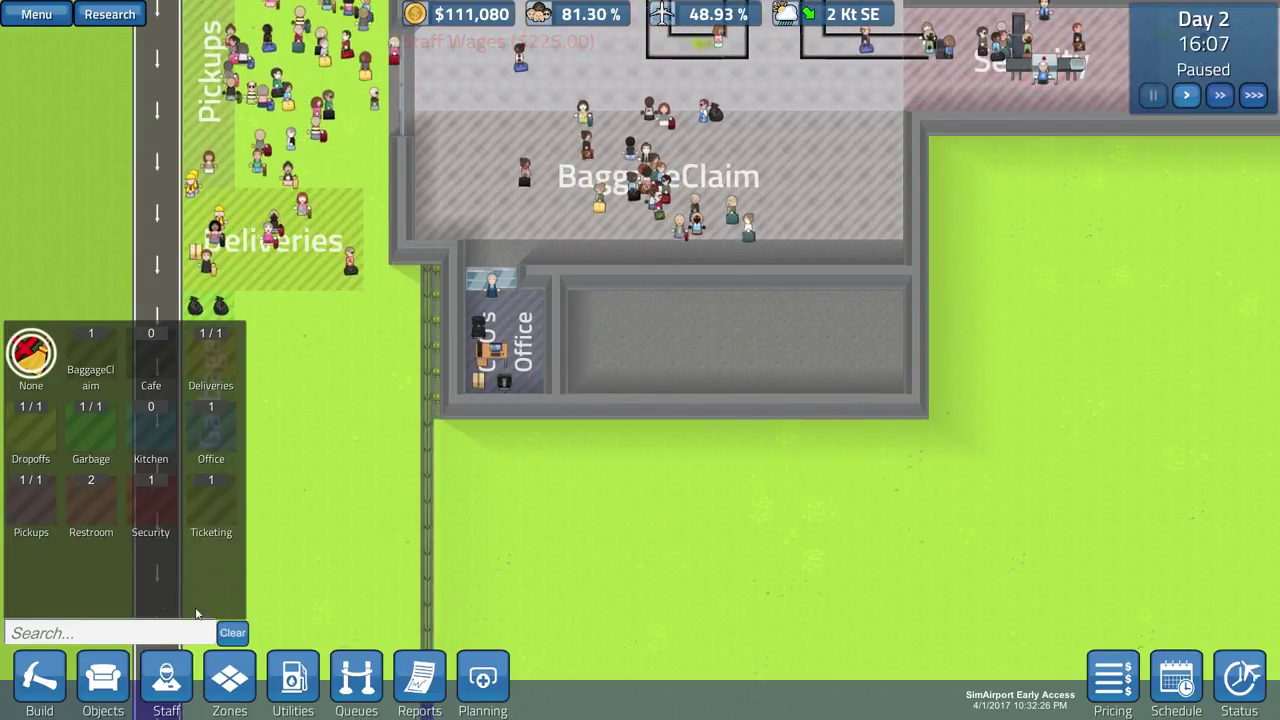
# - Start researching Road Building from the research list
pyautogui.click(109, 14)
pyautogui.click(572, 396)
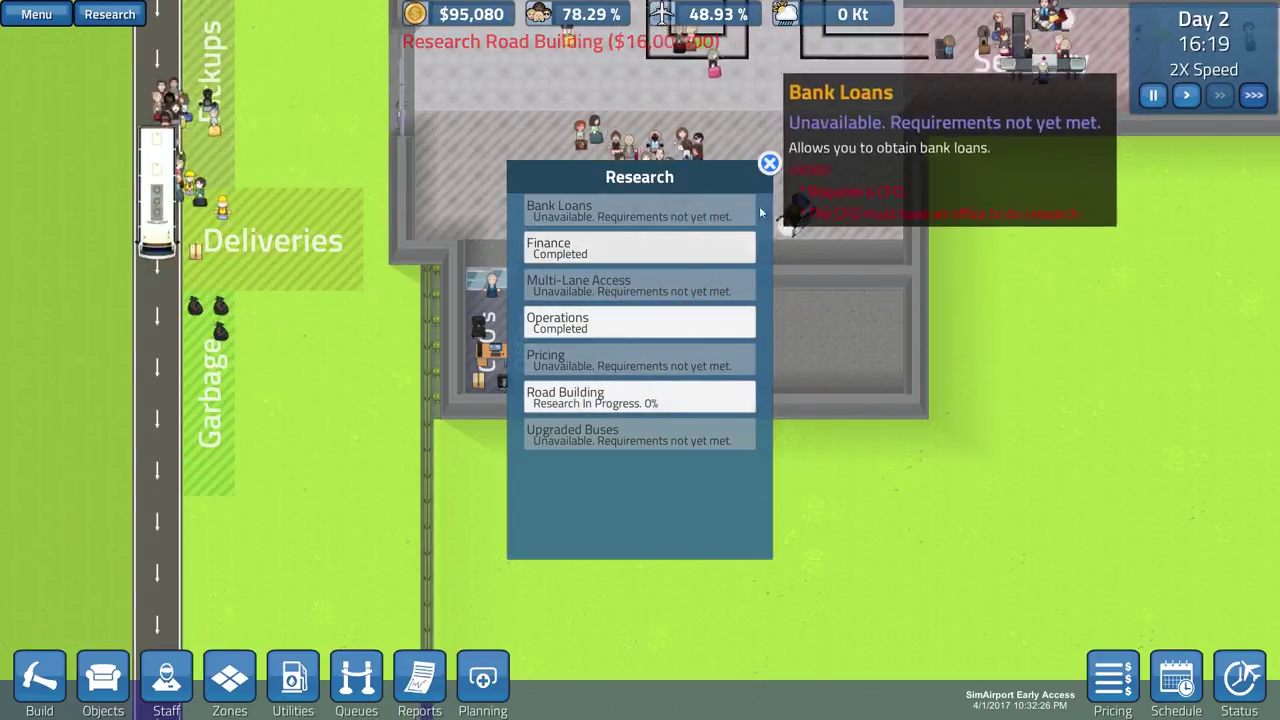
pyautogui.click(766, 165)
# - Pause, hire another janitor, place them in the terminal, and resume
pyautogui.press('w')
pyautogui.press('d')
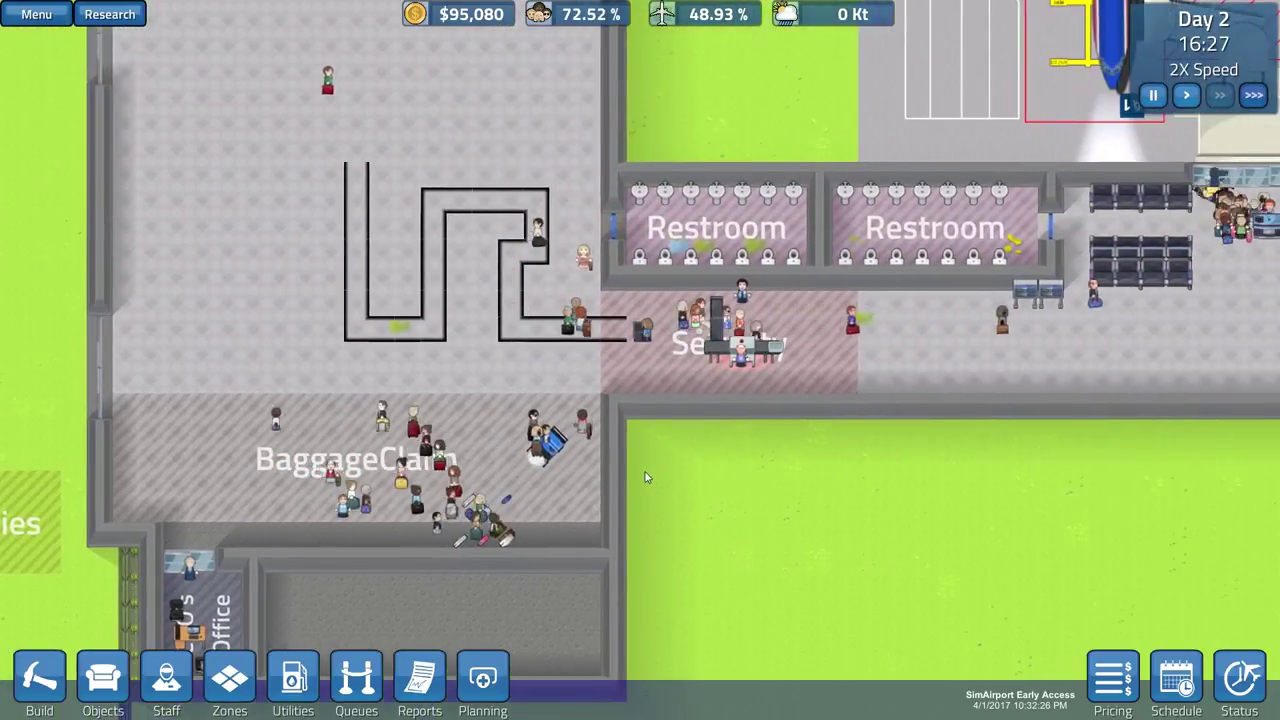
pyautogui.press('space')
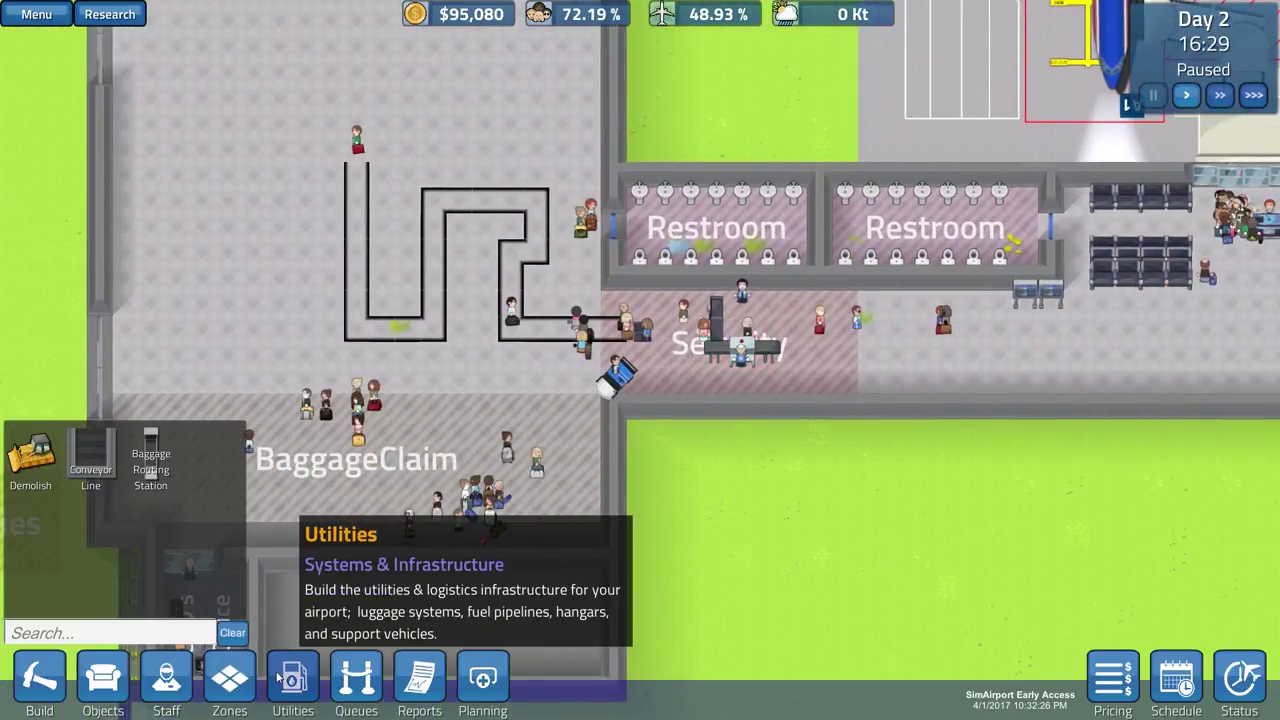
pyautogui.moveTo(166, 686)
pyautogui.click(210, 355)
pyautogui.click(400, 258)
pyautogui.press('space')
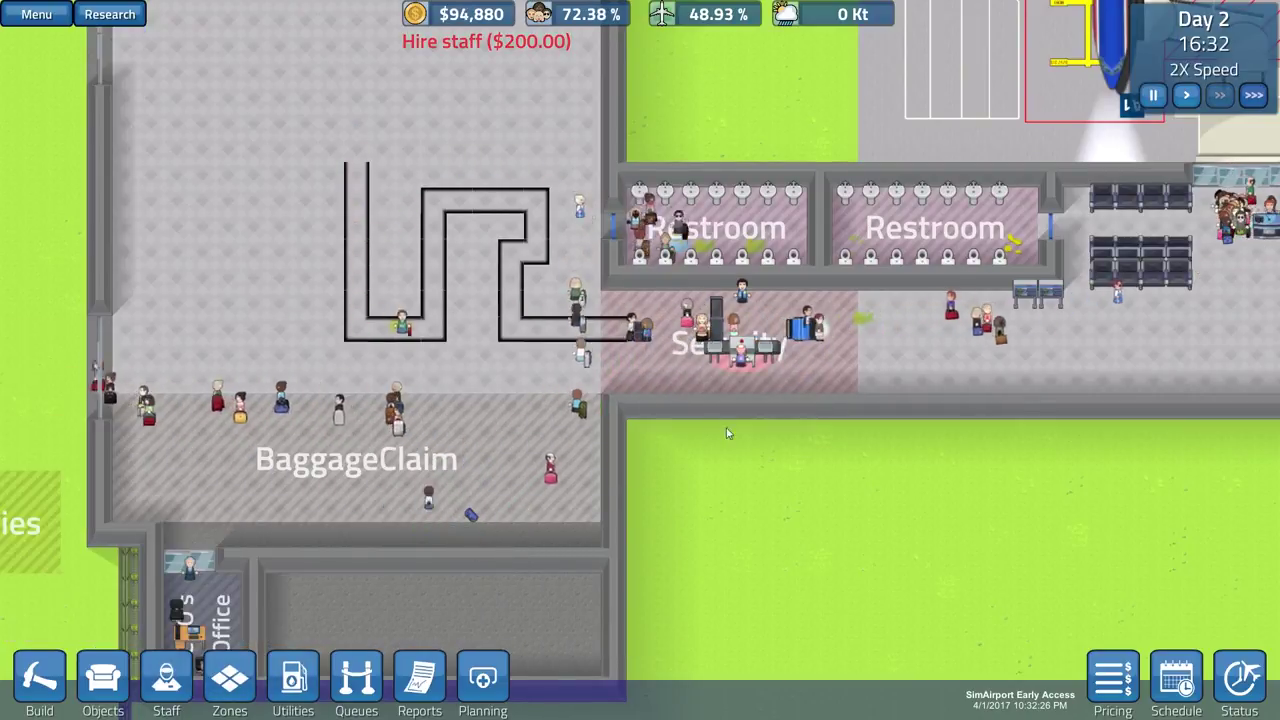
# - Pan the map over gate A1, the gate seating and the whole terminal
pyautogui.press('w')
pyautogui.press('d')
pyautogui.press('w')
pyautogui.press('d')
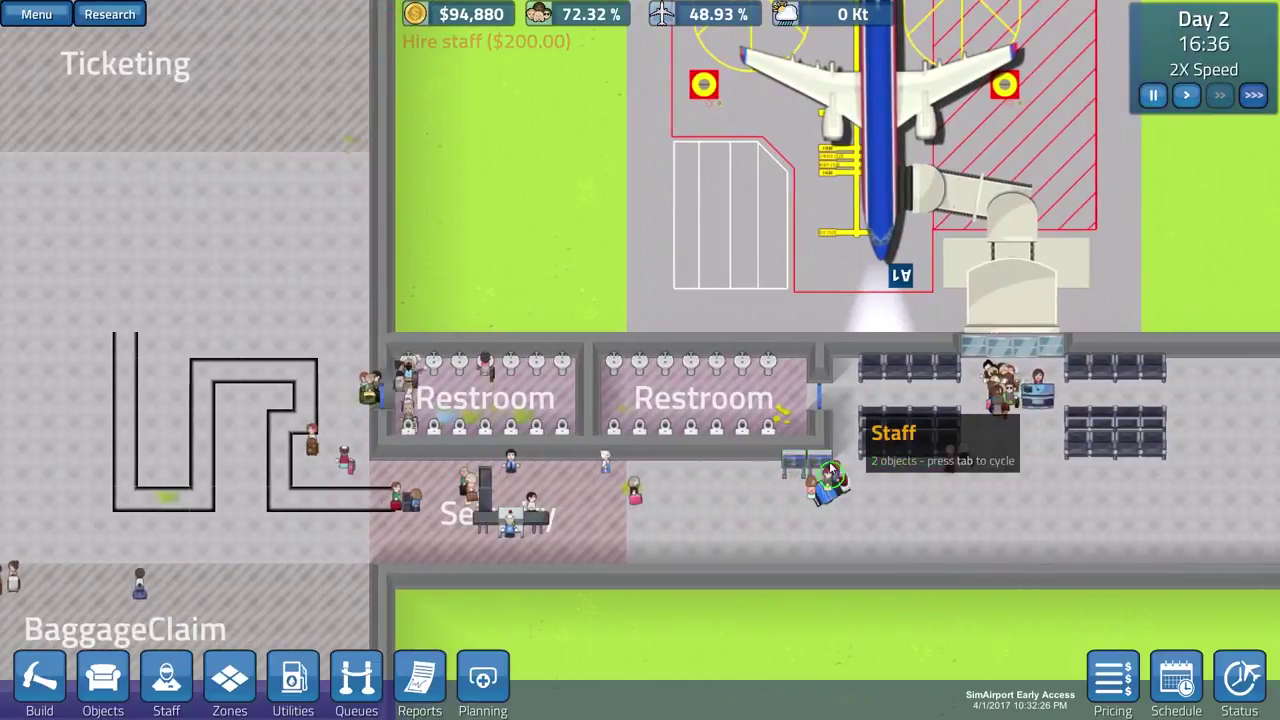
pyautogui.press('w')
pyautogui.press('d')
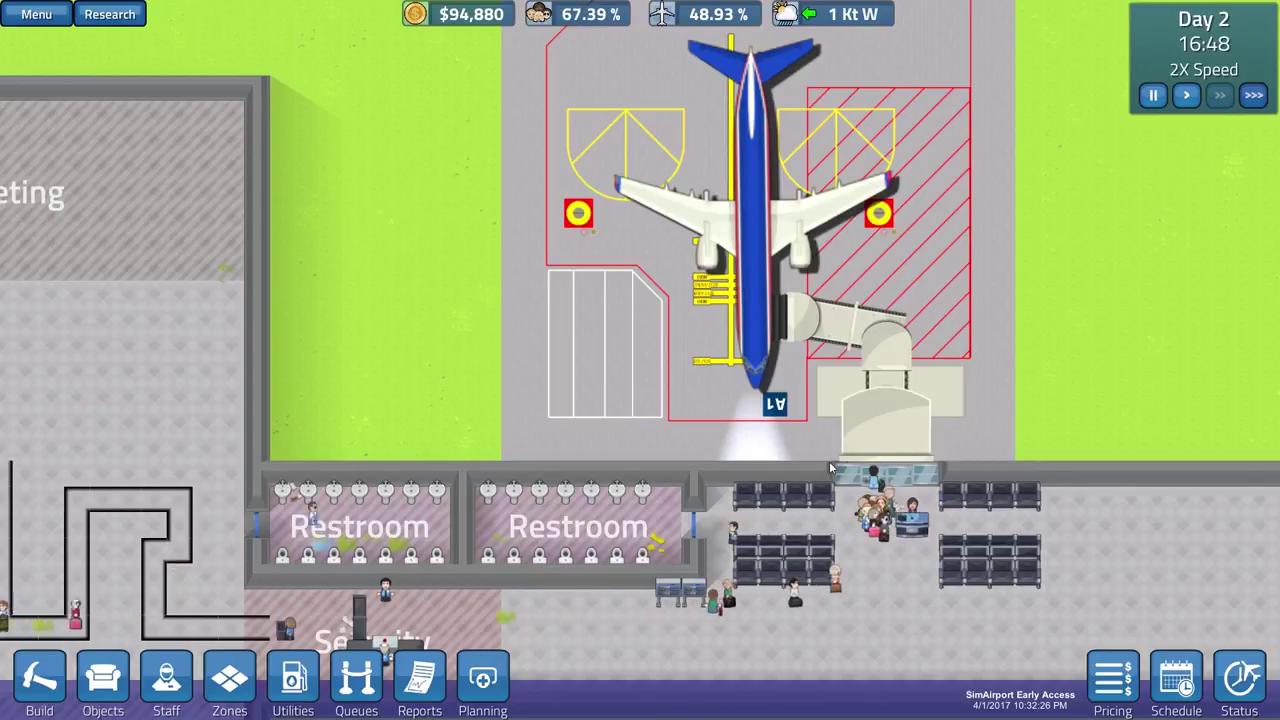
pyautogui.scroll(-3, 829, 467)
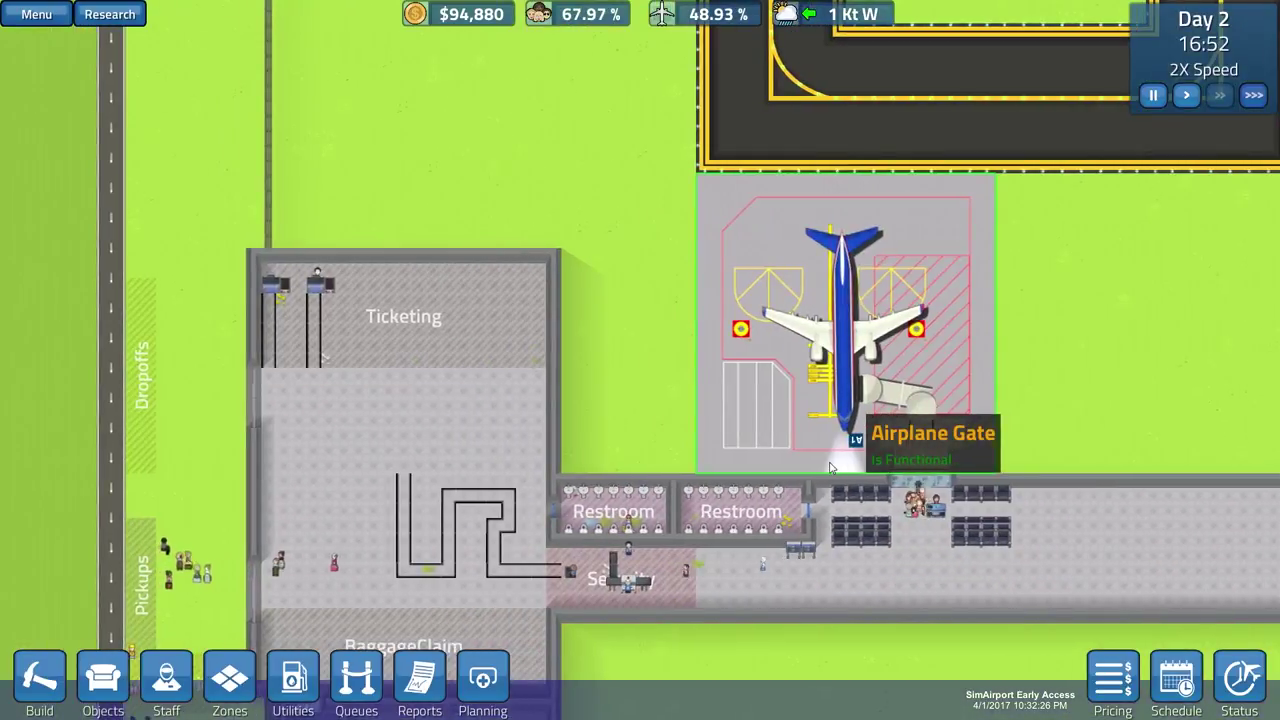
pyautogui.press('s')
pyautogui.press('d')
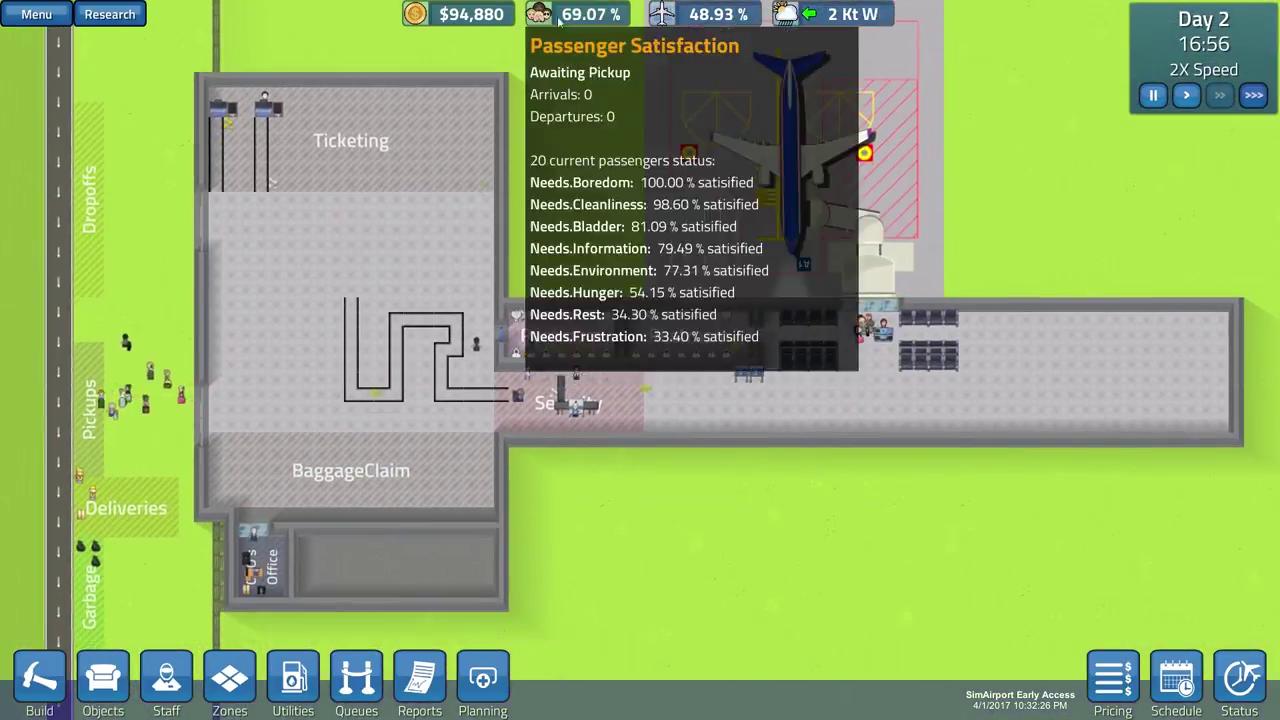
pyautogui.press('s')
pyautogui.press('d')
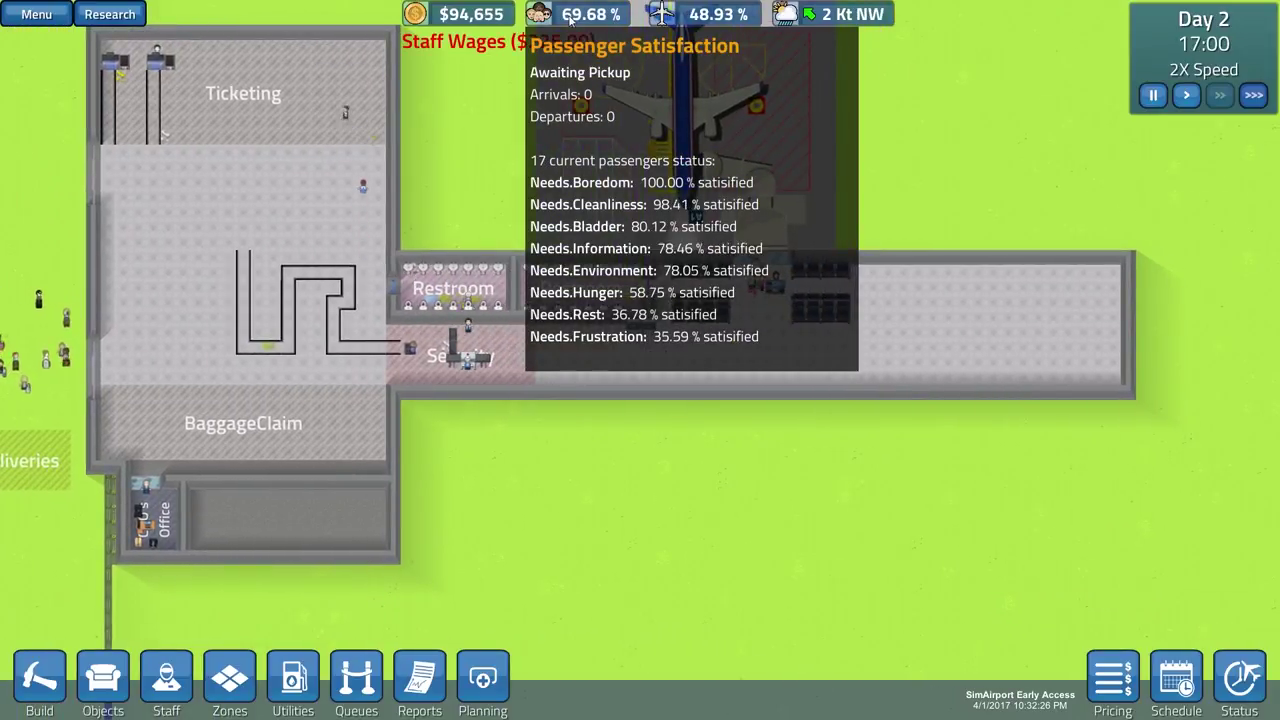
pyautogui.scroll(2, 655, 388)
pyautogui.scroll(2, 655, 390)
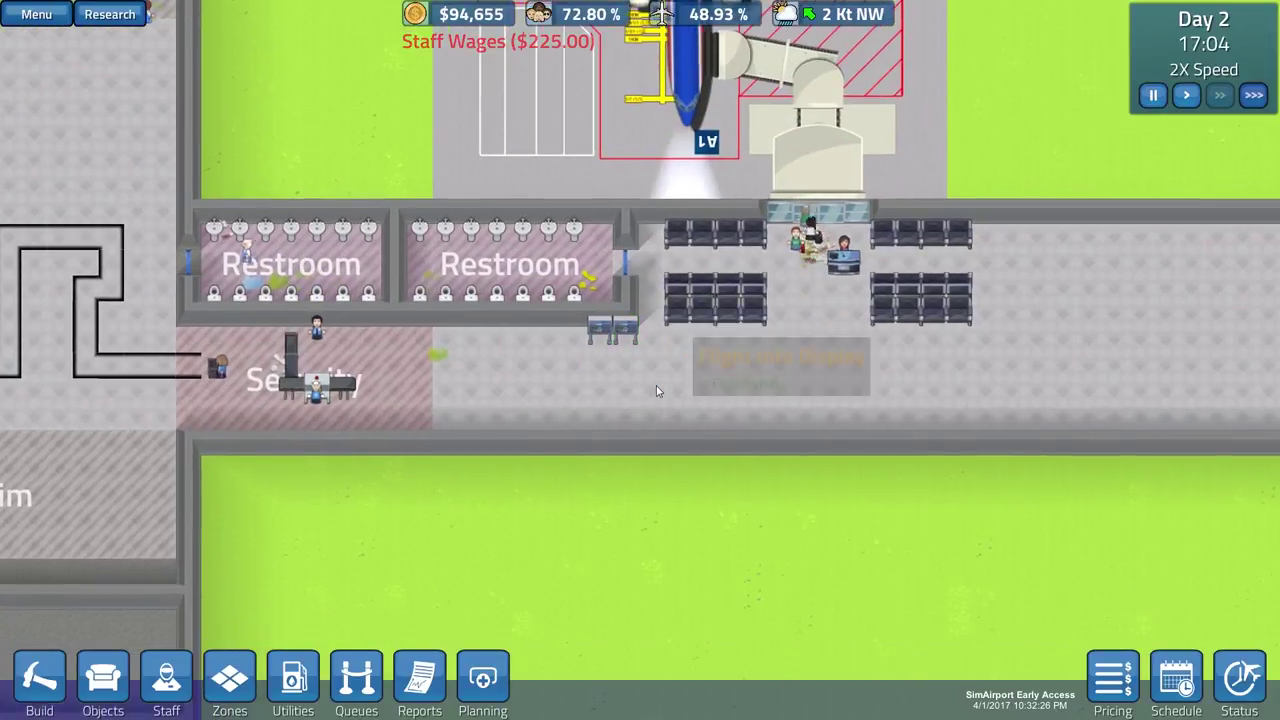
pyautogui.press('w')
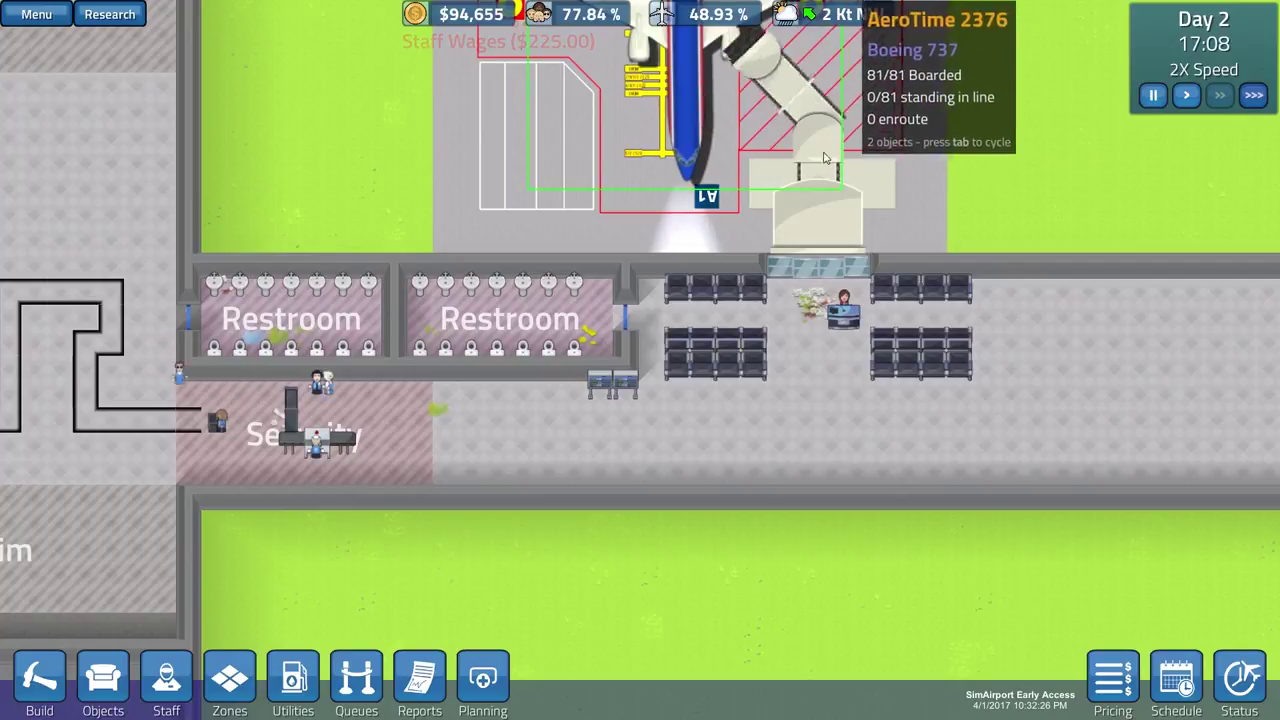
pyautogui.press('s')
pyautogui.press('a')
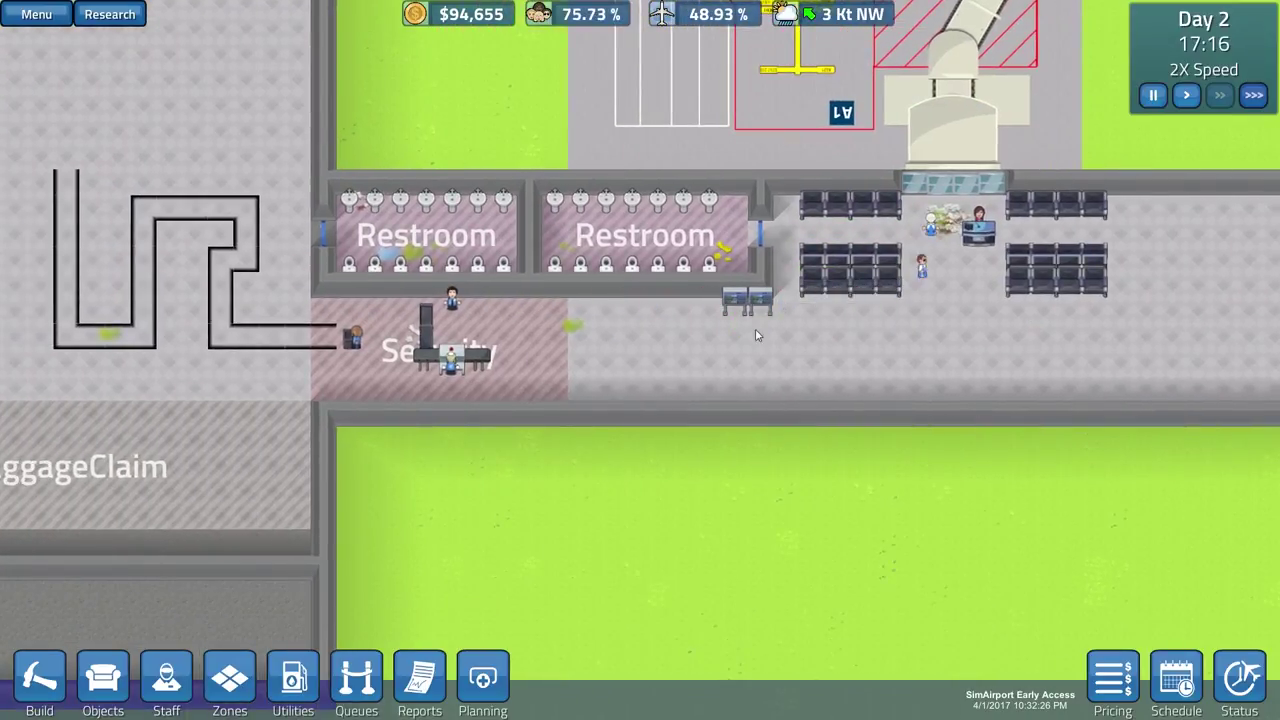
pyautogui.press('d')
# - Browse the placeable objects list and pause the game
pyautogui.click(103, 678)
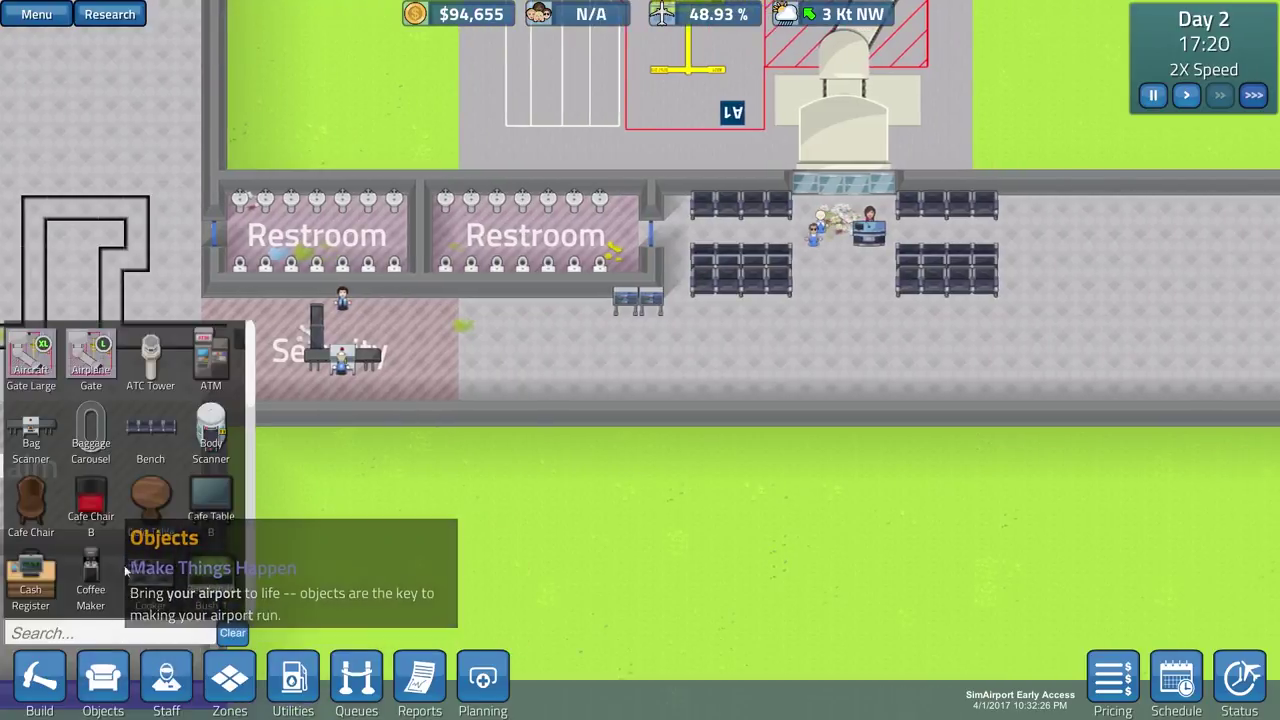
pyautogui.scroll(-1, 213, 484)
pyautogui.scroll(-4, 211, 480)
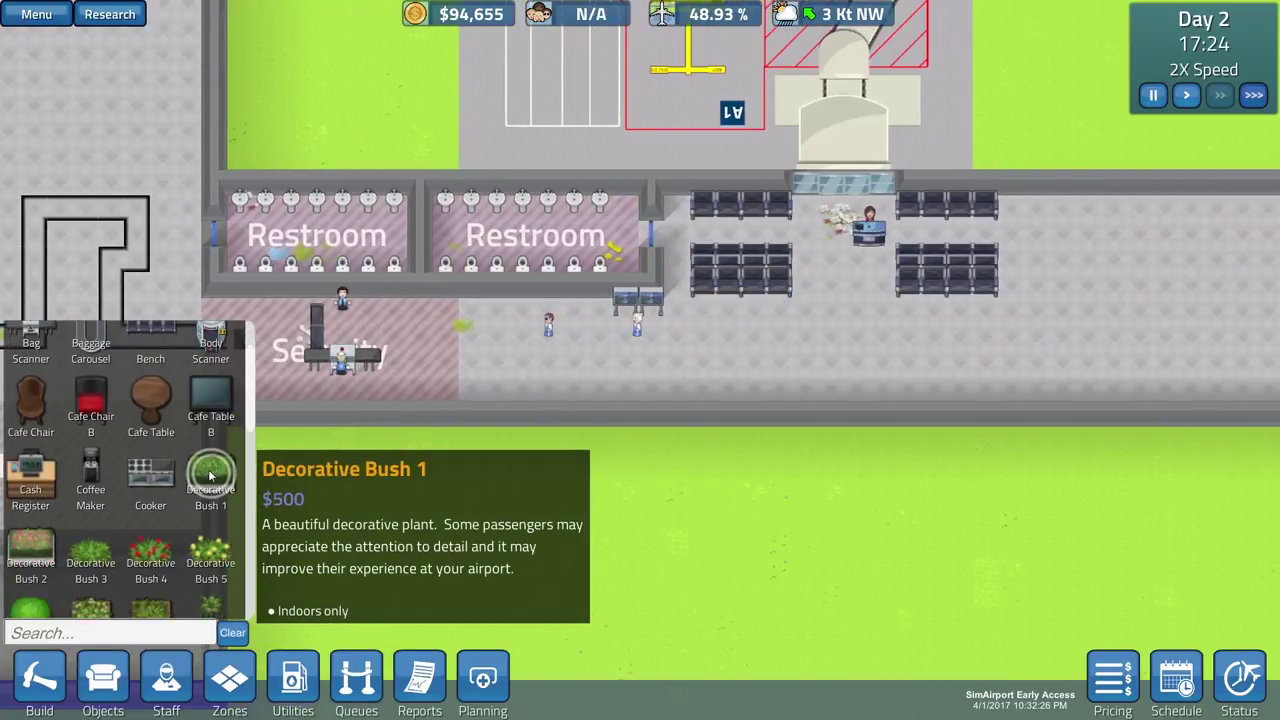
pyautogui.scroll(-2, 211, 480)
pyautogui.scroll(-4, 211, 478)
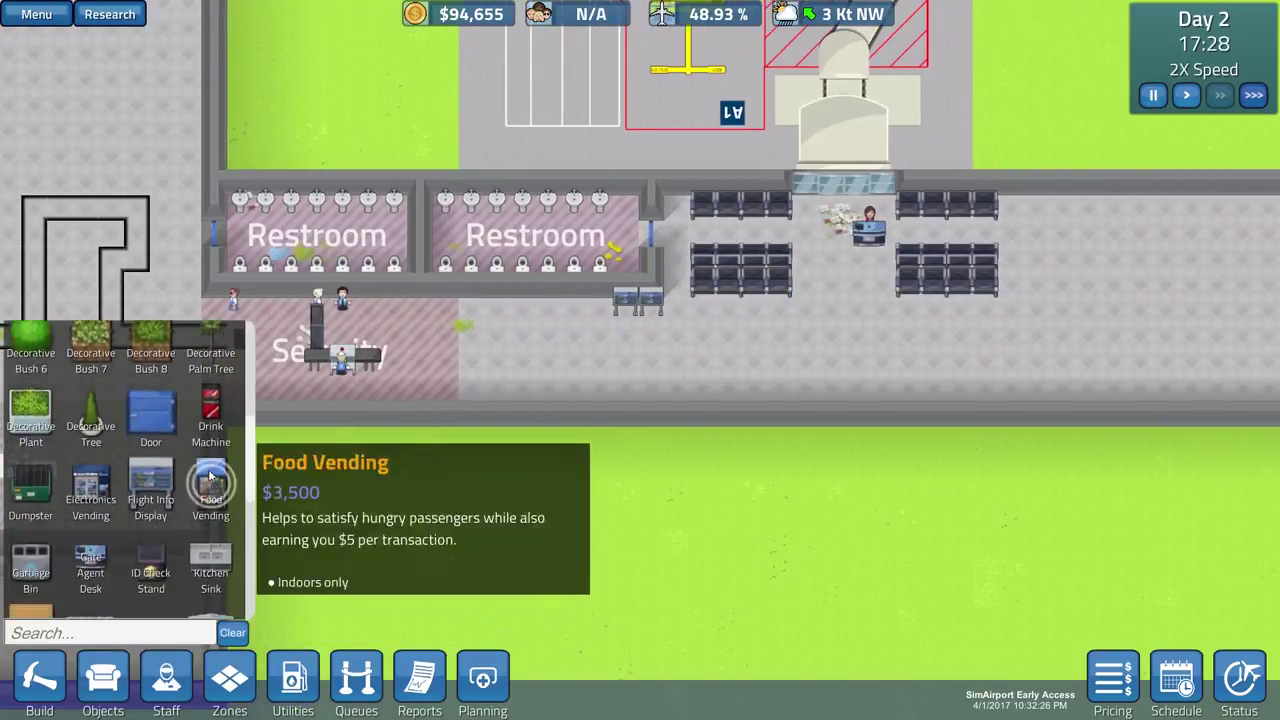
pyautogui.scroll(-3, 211, 478)
pyautogui.scroll(-2, 211, 478)
pyautogui.scroll(-2, 211, 478)
pyautogui.scroll(-3, 211, 478)
pyautogui.scroll(-3, 211, 478)
pyautogui.scroll(2, 211, 478)
pyautogui.scroll(3, 211, 478)
pyautogui.scroll(2, 211, 478)
pyautogui.scroll(2, 211, 478)
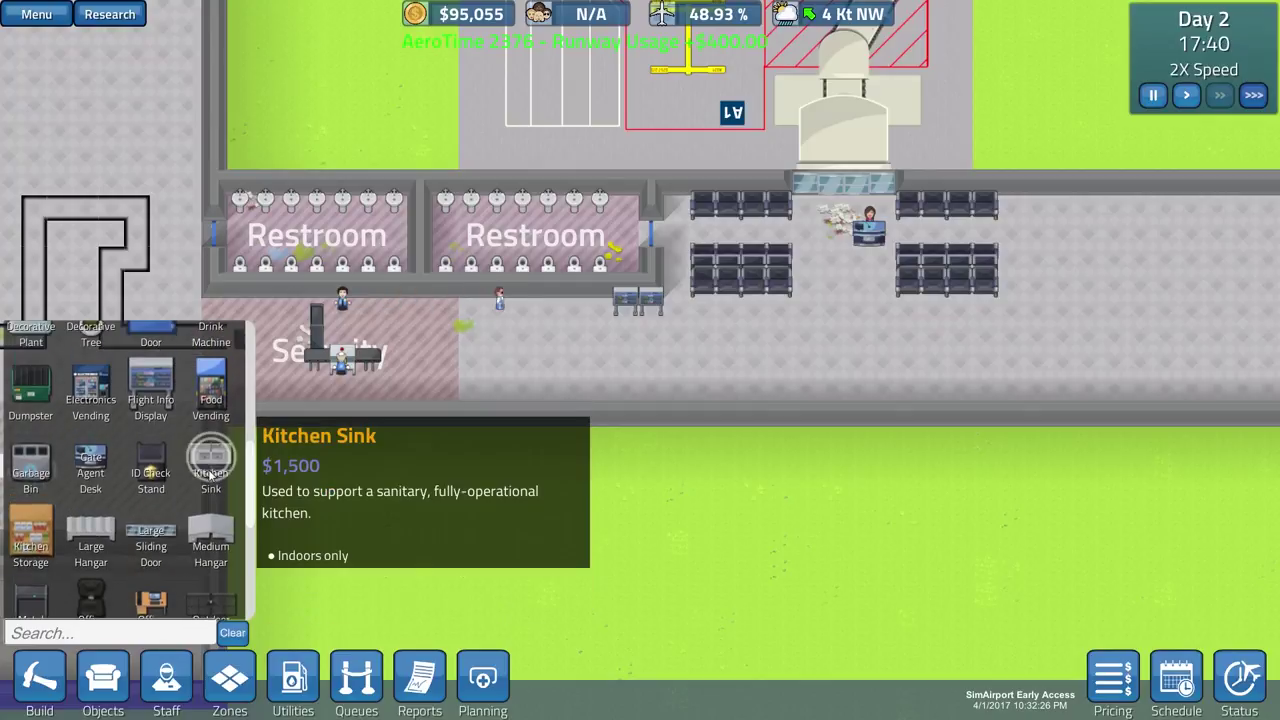
pyautogui.scroll(2, 211, 478)
pyautogui.scroll(2, 211, 478)
pyautogui.scroll(2, 211, 478)
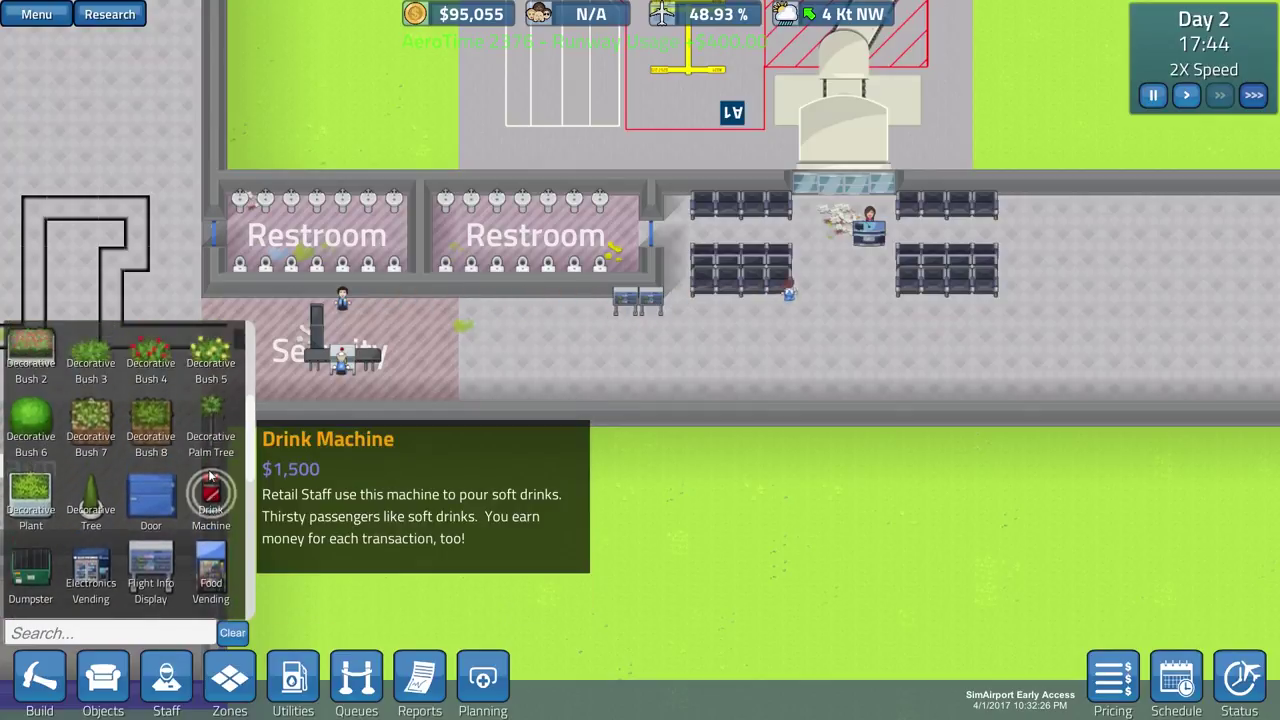
pyautogui.scroll(2, 211, 478)
pyautogui.scroll(2, 211, 478)
pyautogui.scroll(2, 211, 478)
pyautogui.scroll(3, 211, 478)
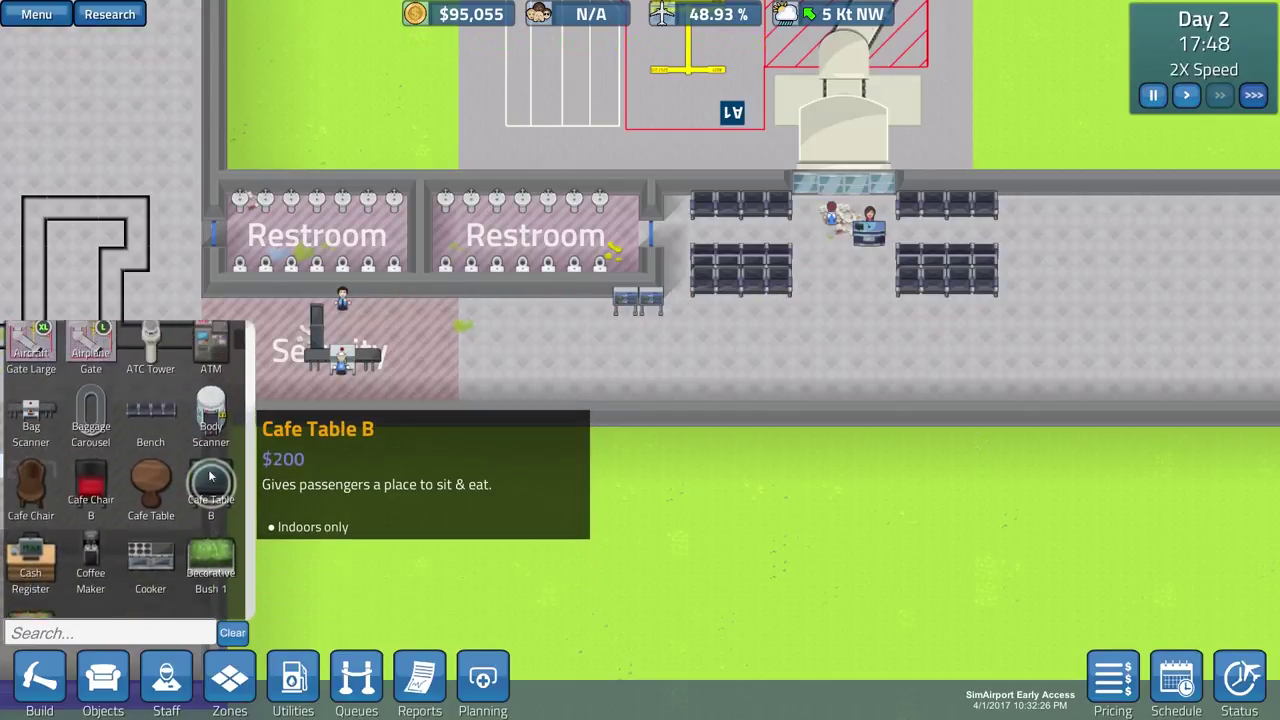
pyautogui.scroll(-1, 211, 478)
pyautogui.press('space')
pyautogui.scroll(-1, 211, 478)
pyautogui.scroll(-2, 211, 478)
pyautogui.scroll(-2, 211, 478)
pyautogui.scroll(-2, 211, 478)
pyautogui.scroll(-1, 211, 478)
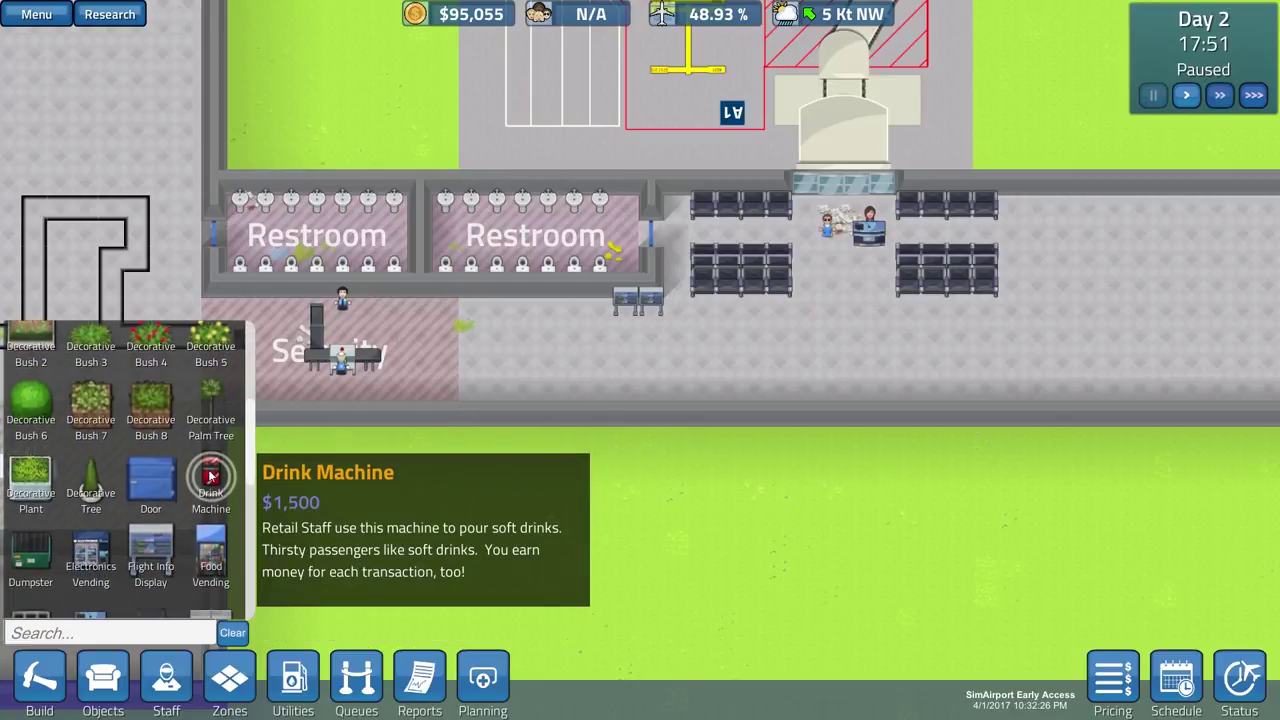
pyautogui.scroll(-1, 211, 478)
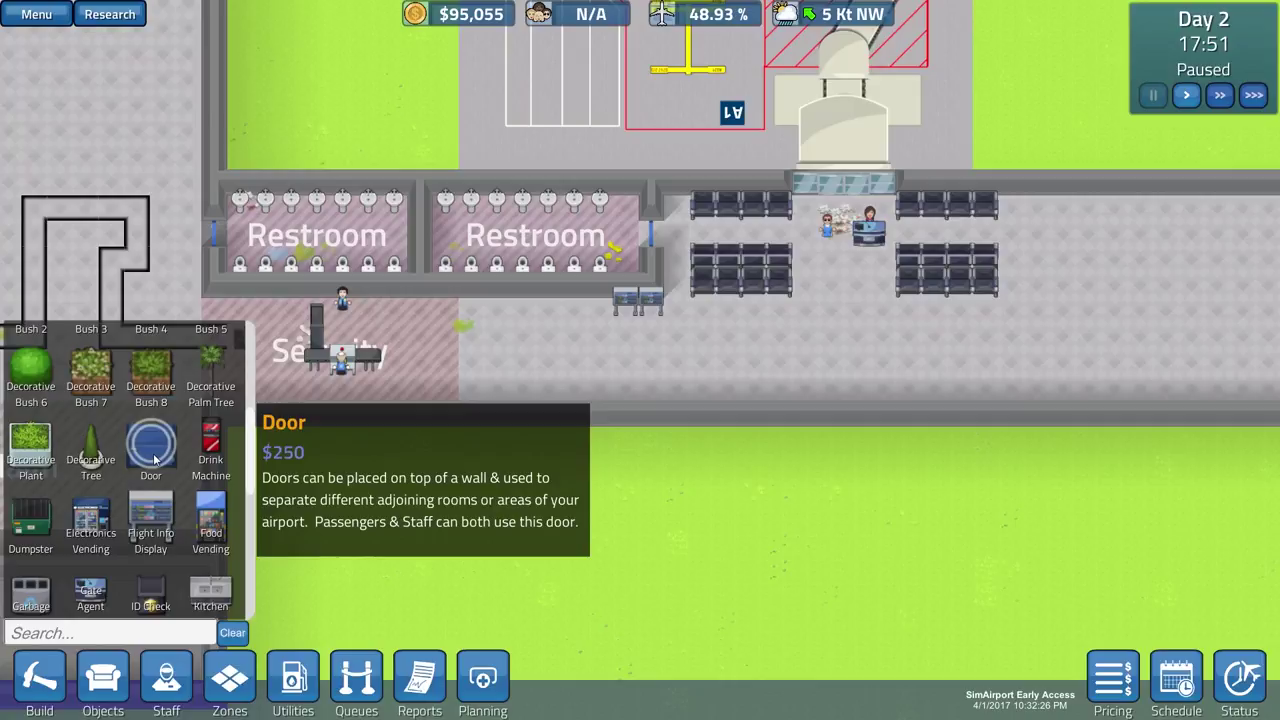
pyautogui.scroll(-1, 198, 491)
pyautogui.scroll(-1, 200, 495)
pyautogui.scroll(-1, 200, 495)
# - Place garbage bins in the gate seating area and in Ticketing
pyautogui.click(30, 495)
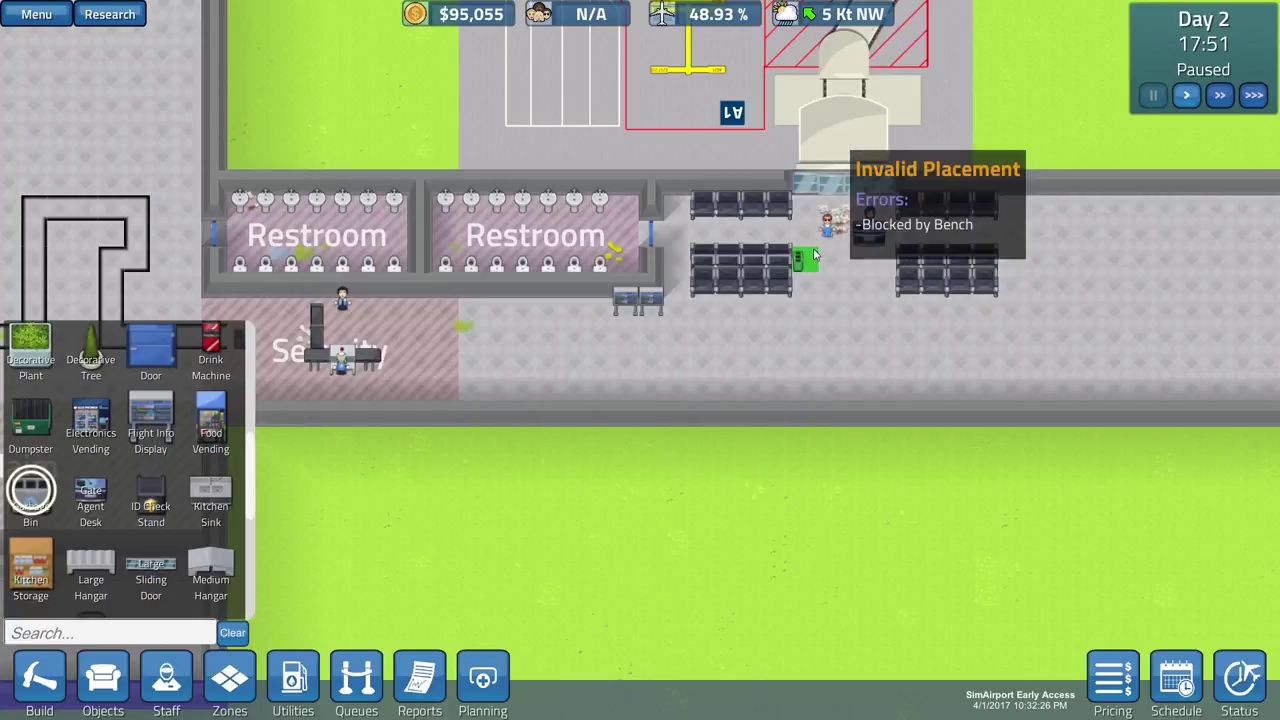
pyautogui.click(810, 258)
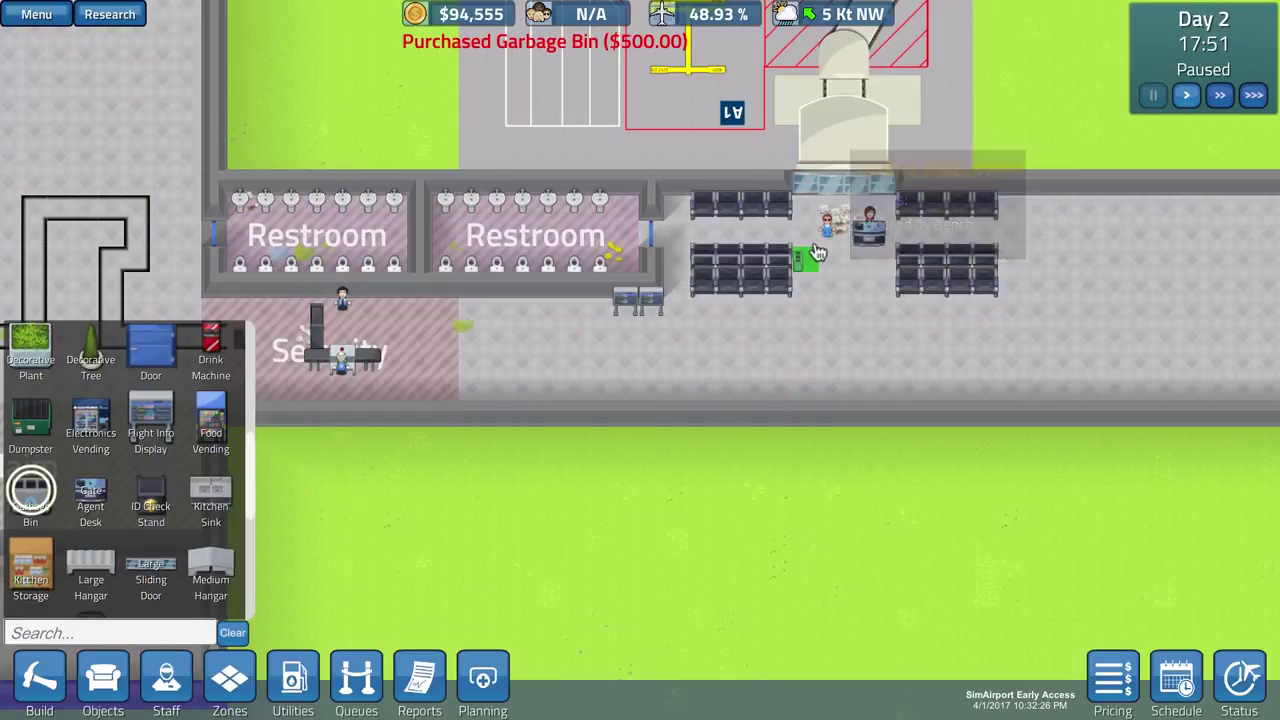
pyautogui.click(808, 232)
pyautogui.click(882, 260)
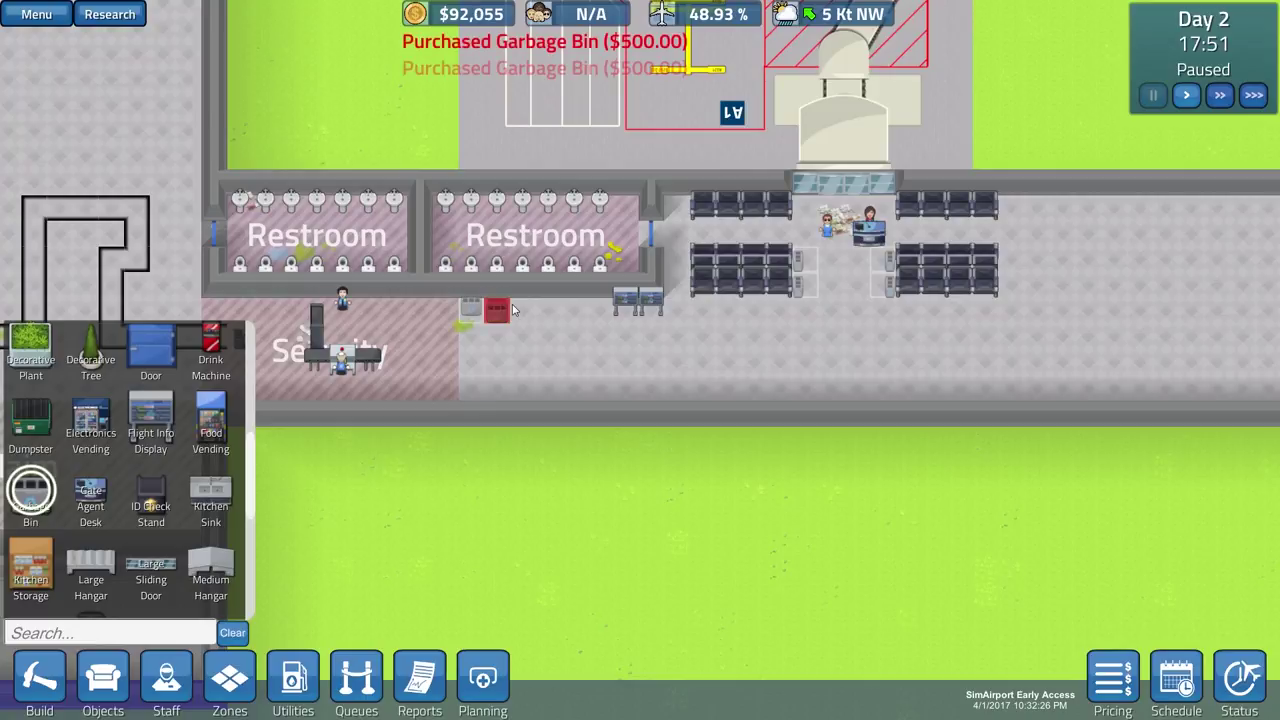
pyautogui.press('a')
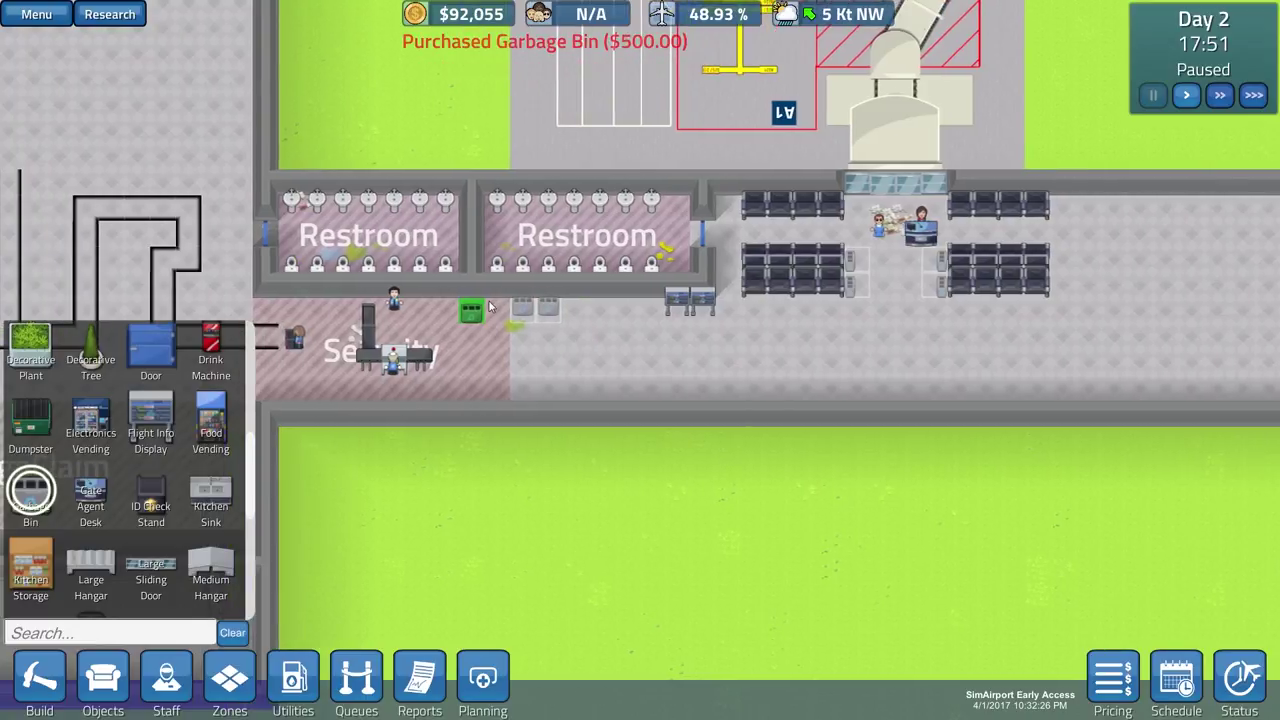
pyautogui.scroll(-2, 390, 340)
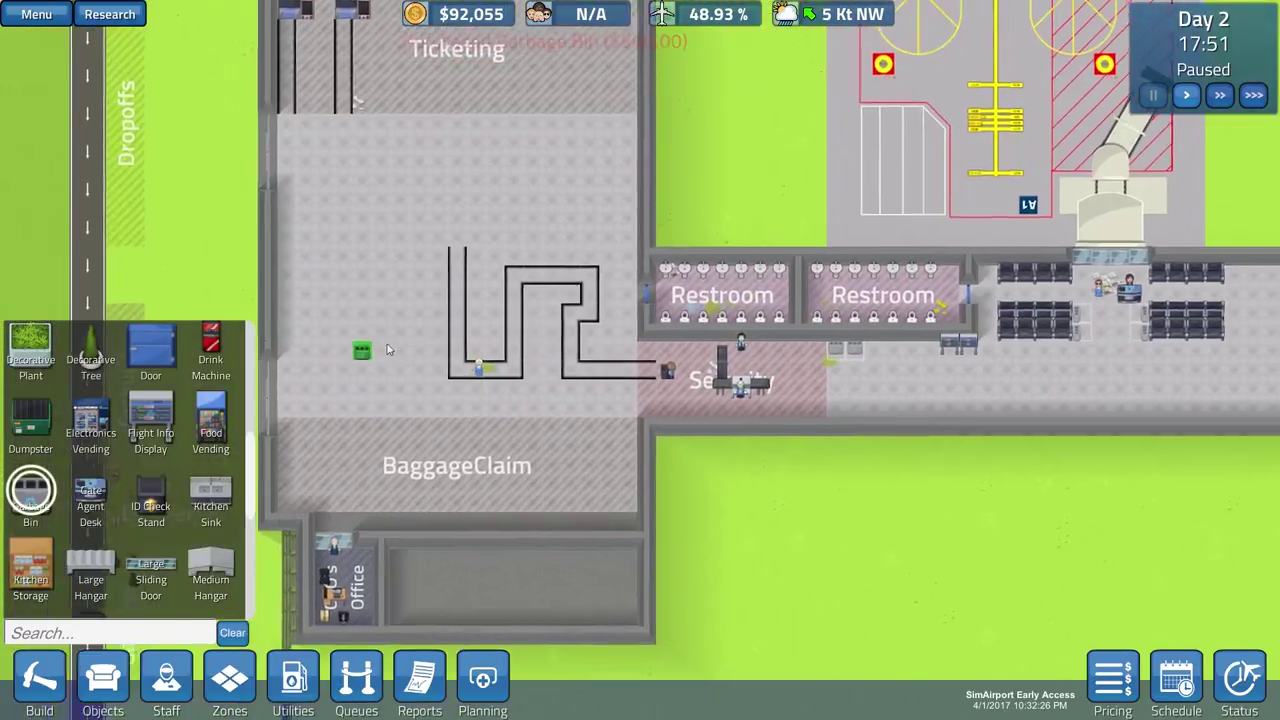
pyautogui.press('w')
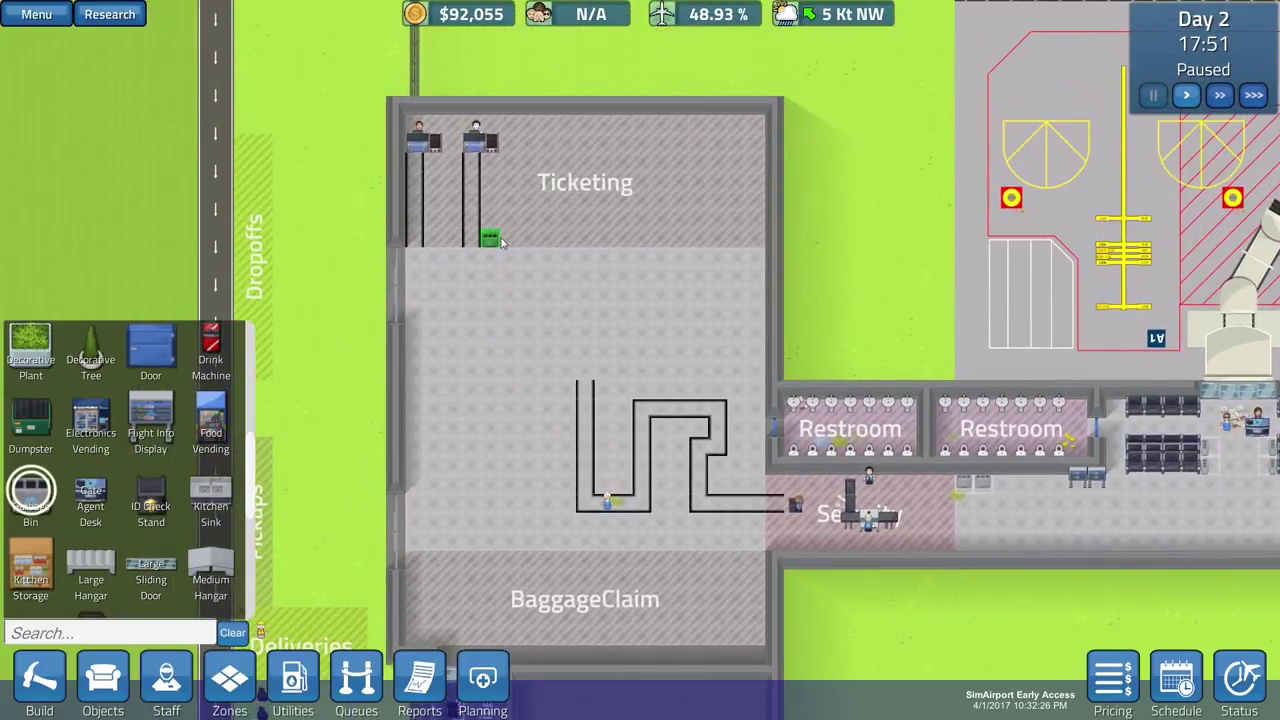
pyautogui.click(436, 256)
pyautogui.rightClick(340, 258)
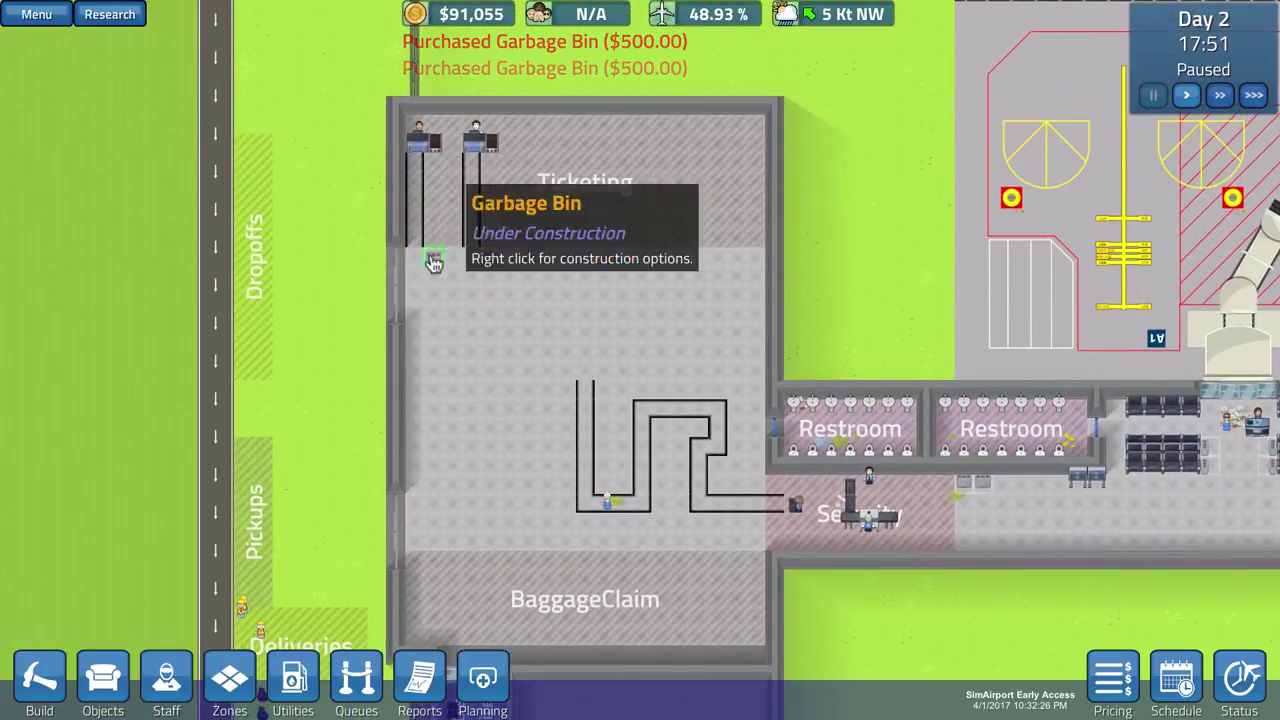
# - Resume at 2X speed and pan around the terminal, office and ticketing
pyautogui.press('2')
pyautogui.press('d')
pyautogui.scroll(2, 698, 378)
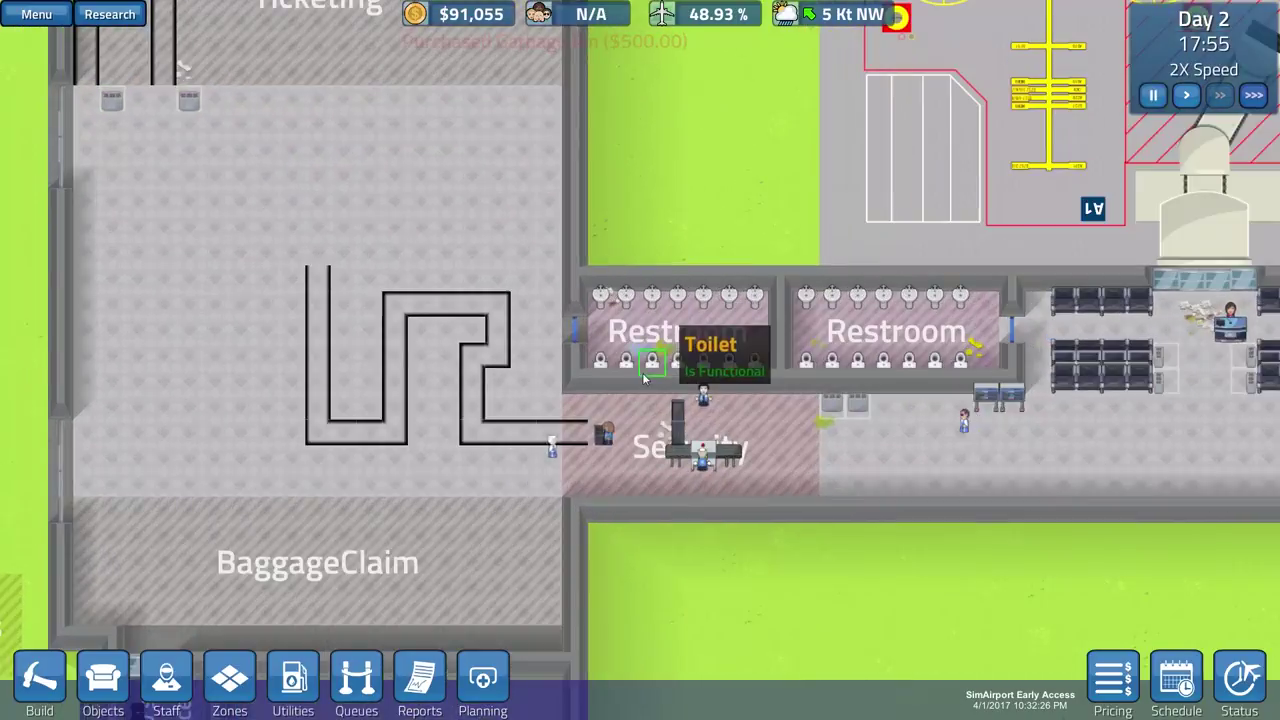
pyautogui.scroll(2, 698, 378)
pyautogui.press('d')
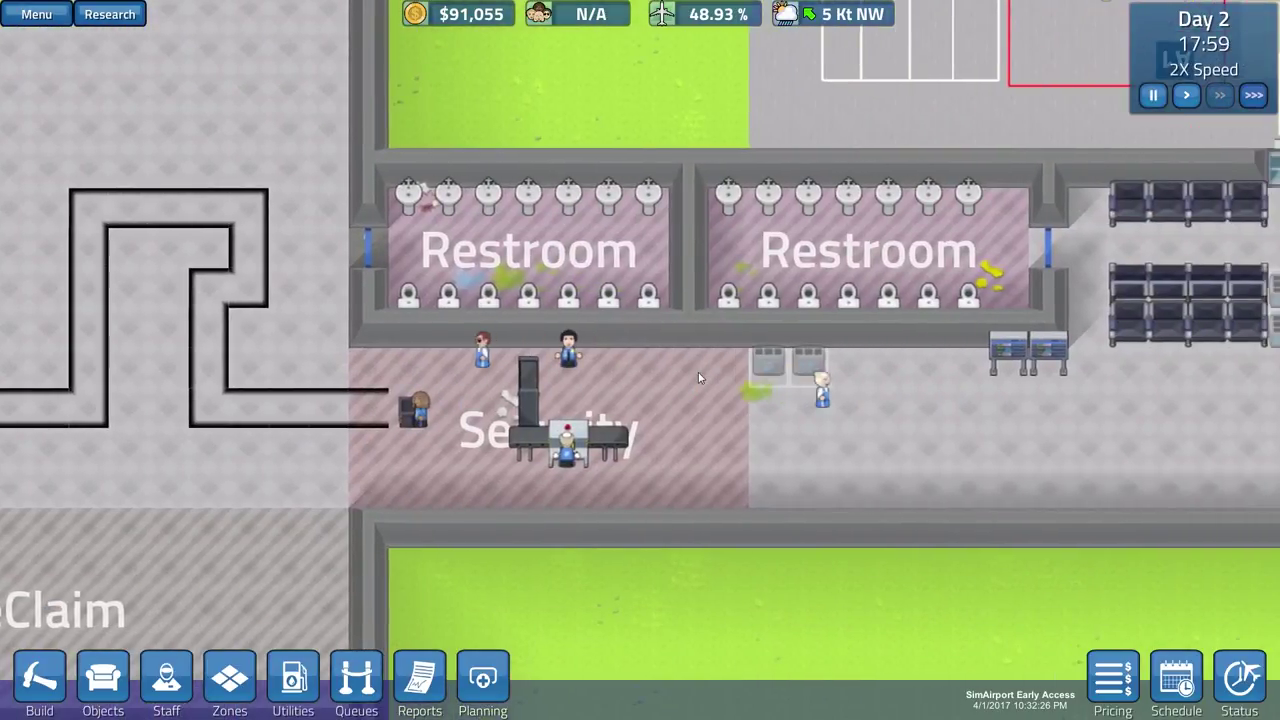
pyautogui.scroll(-2, 698, 372)
pyautogui.scroll(-2, 698, 378)
pyautogui.press('d')
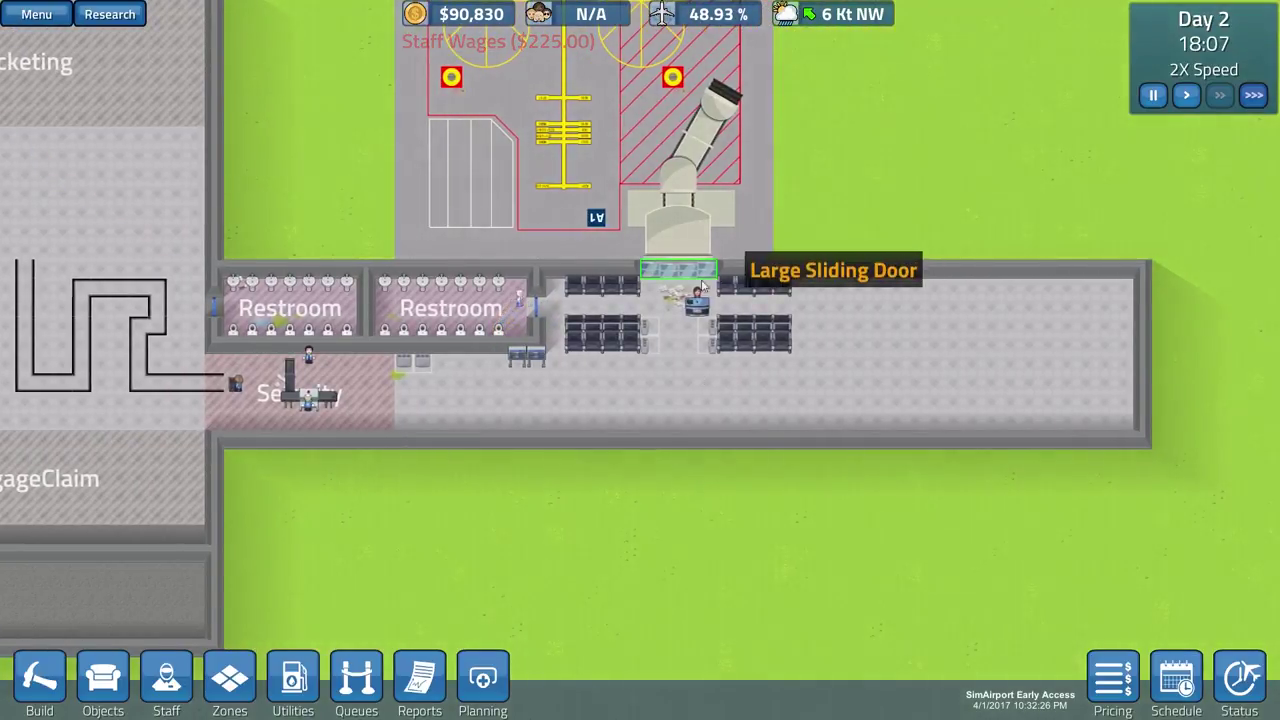
pyautogui.press('a')
pyautogui.press('s')
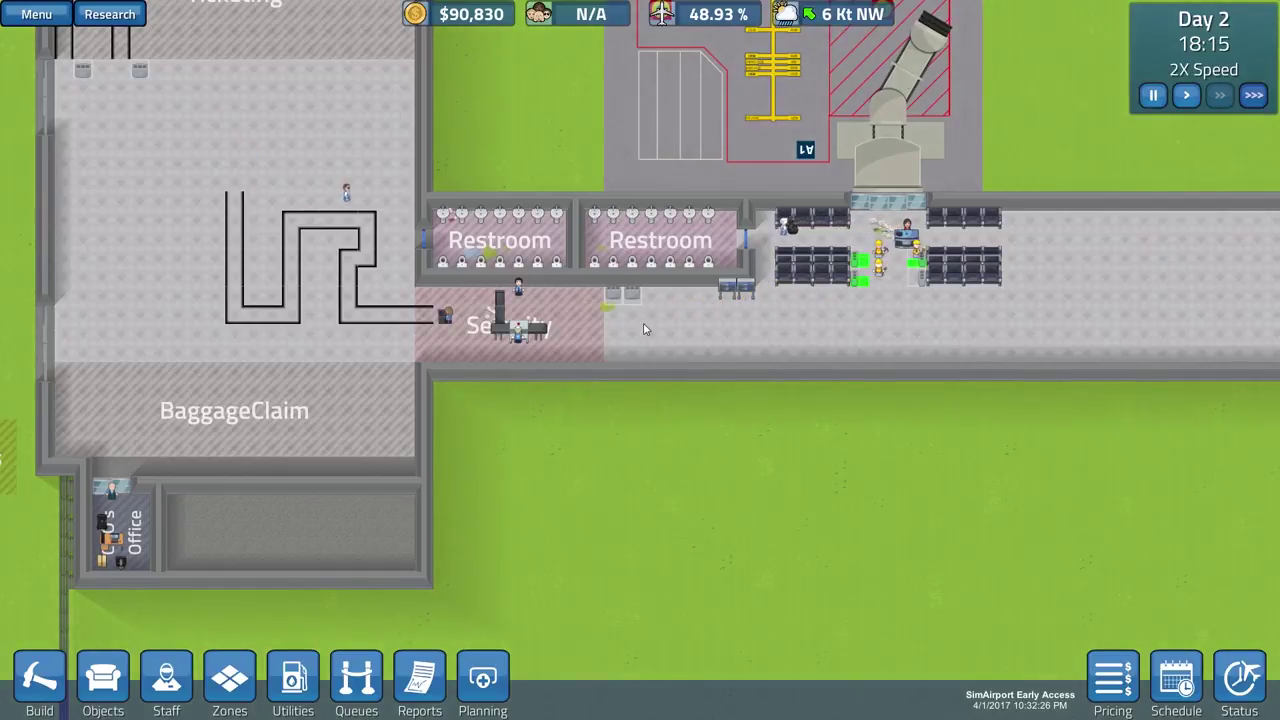
pyautogui.press('a')
pyautogui.press('s')
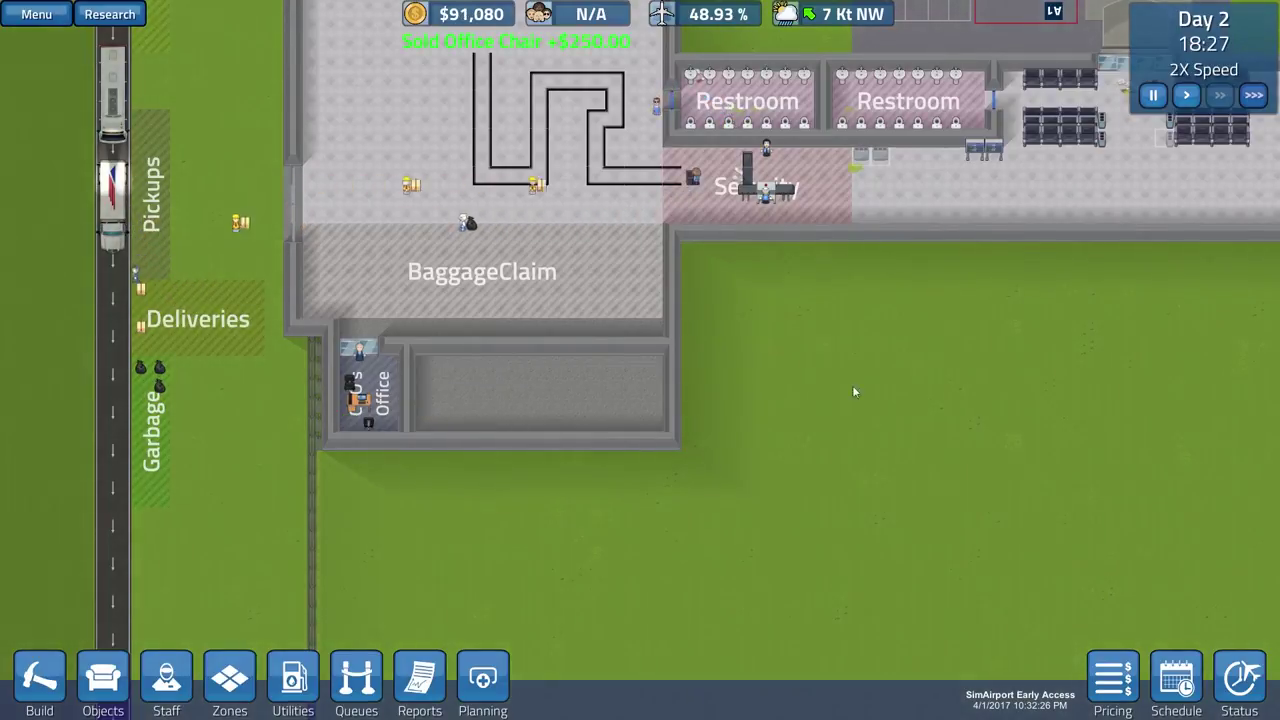
pyautogui.press('w')
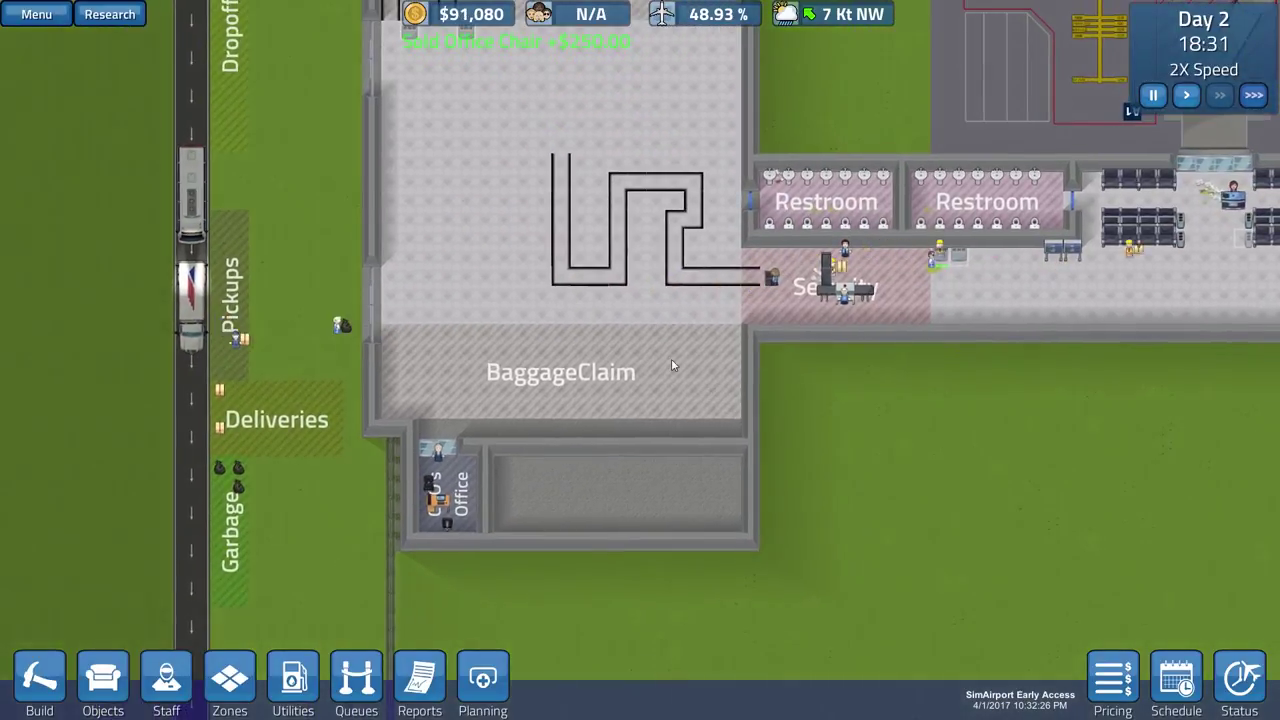
pyautogui.press('d')
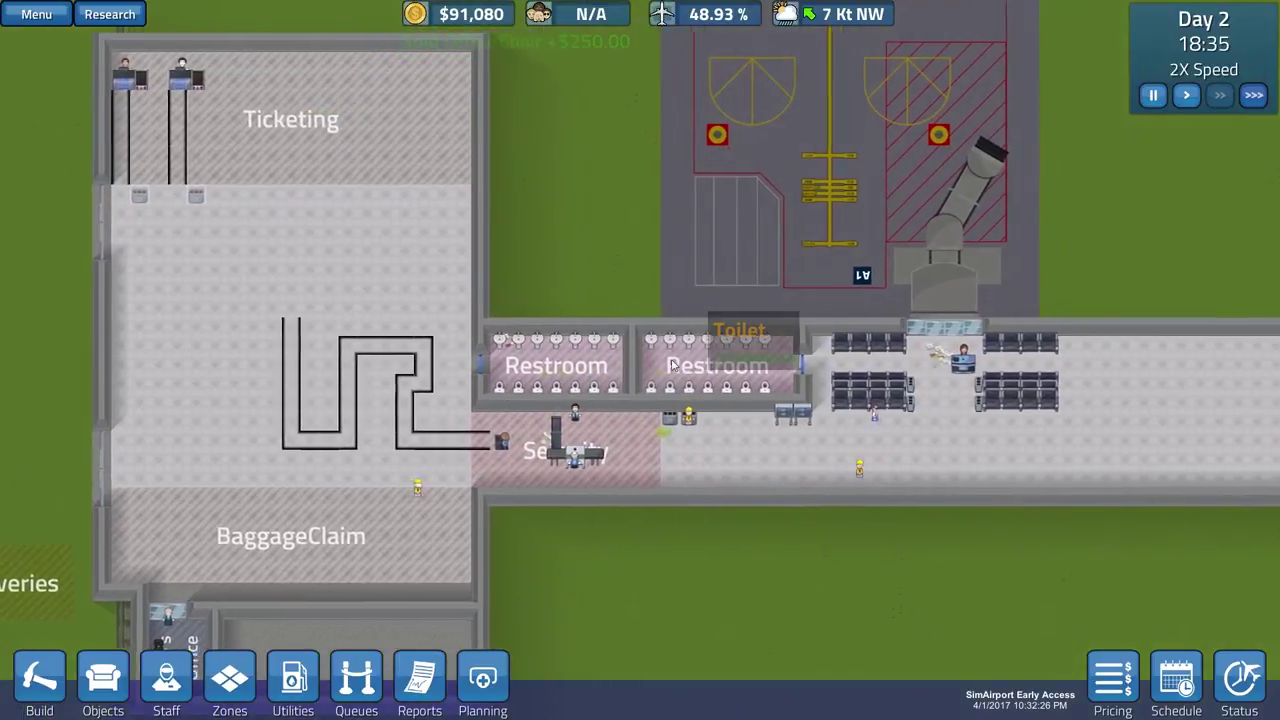
pyautogui.press('a')
pyautogui.press('s')
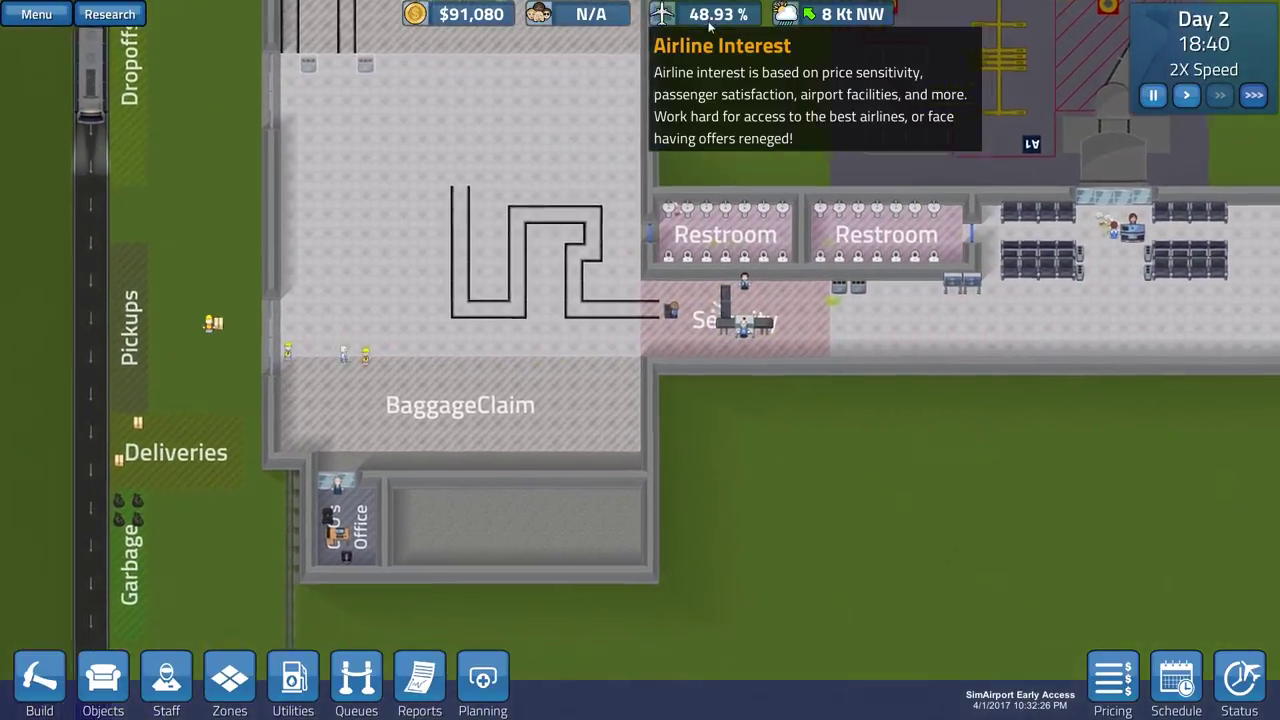
pyautogui.press('a')
pyautogui.press('s')
# - Review the master flight schedule for the AeroTime flights
pyautogui.click(1180, 682)
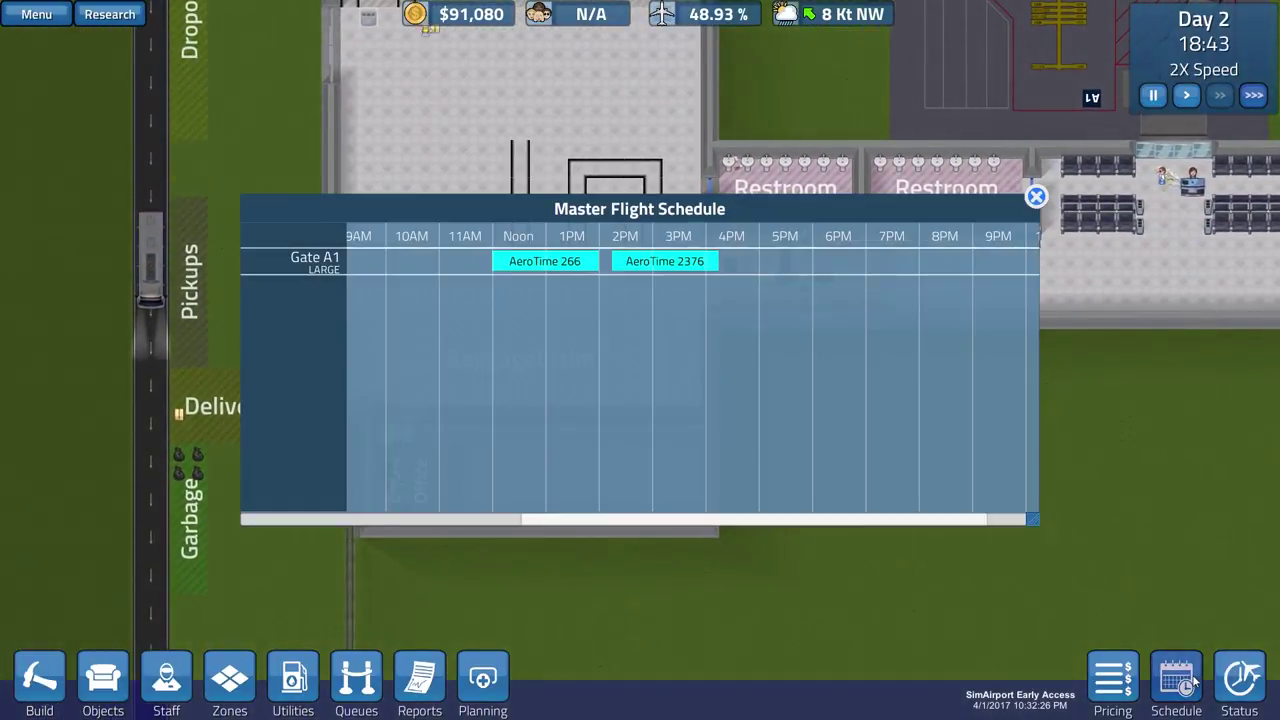
pyautogui.click(1195, 683)
pyautogui.press('a')
pyautogui.press('w')
pyautogui.click(1176, 680)
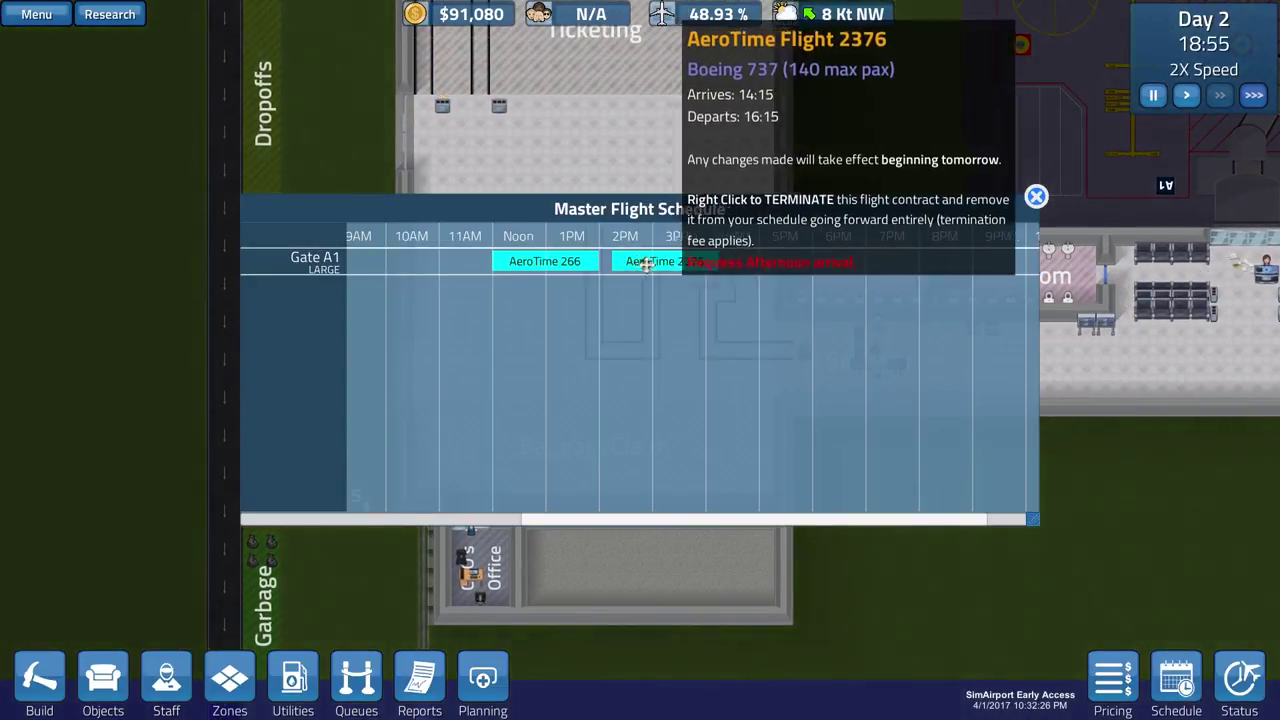
pyautogui.moveTo(665, 261)
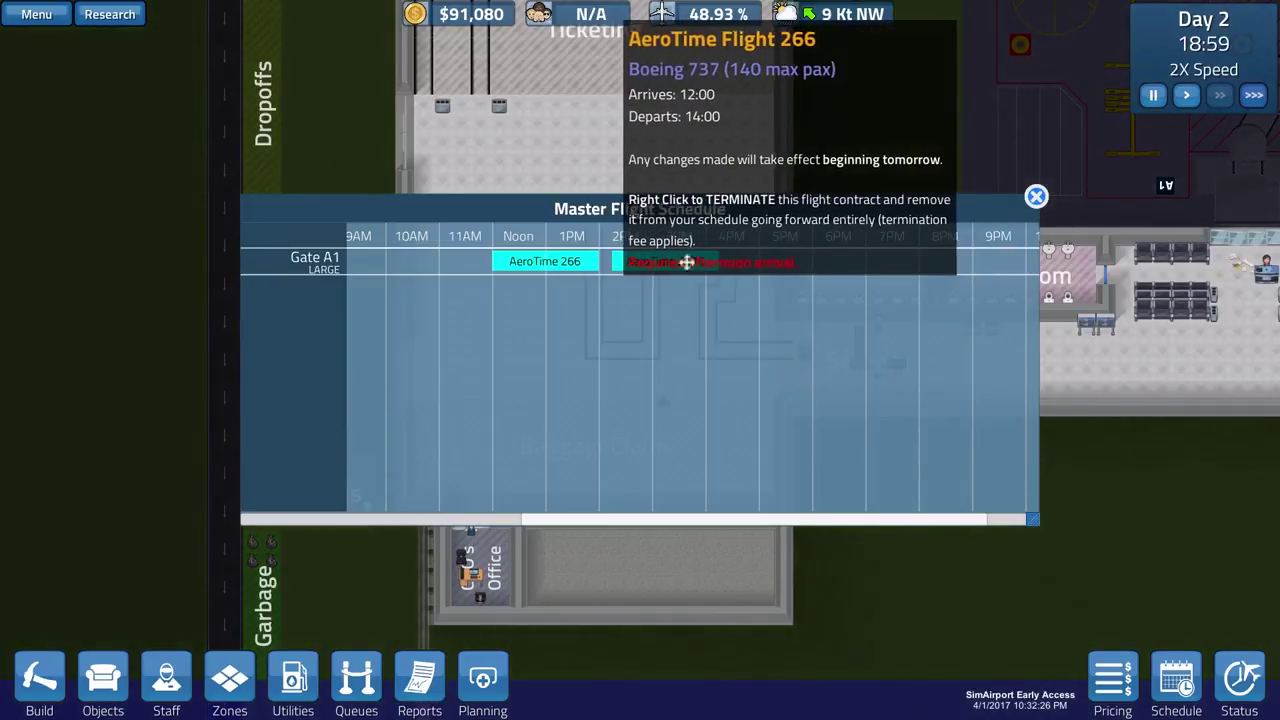
pyautogui.press('d')
pyautogui.press('w')
pyautogui.click(1033, 199)
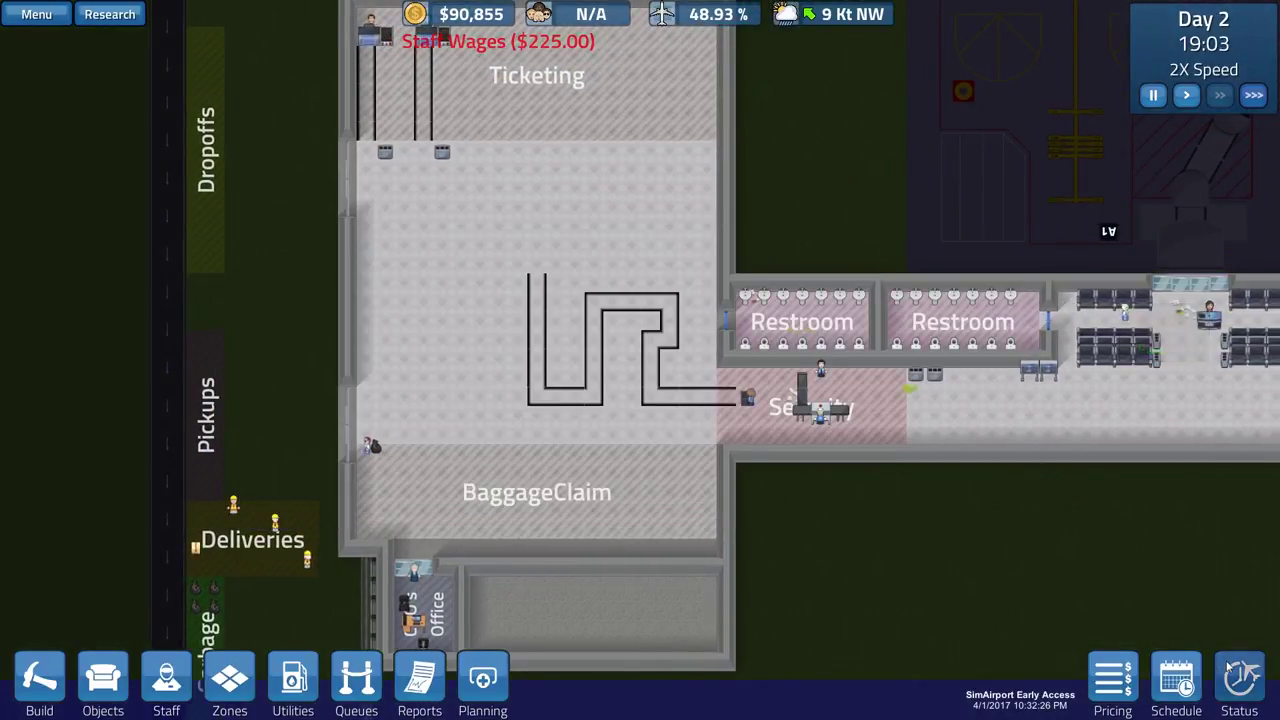
# - Check flight status, schedule and pricing, ending on Realtime Flight Status
pyautogui.click(1230, 670)
pyautogui.click(1226, 669)
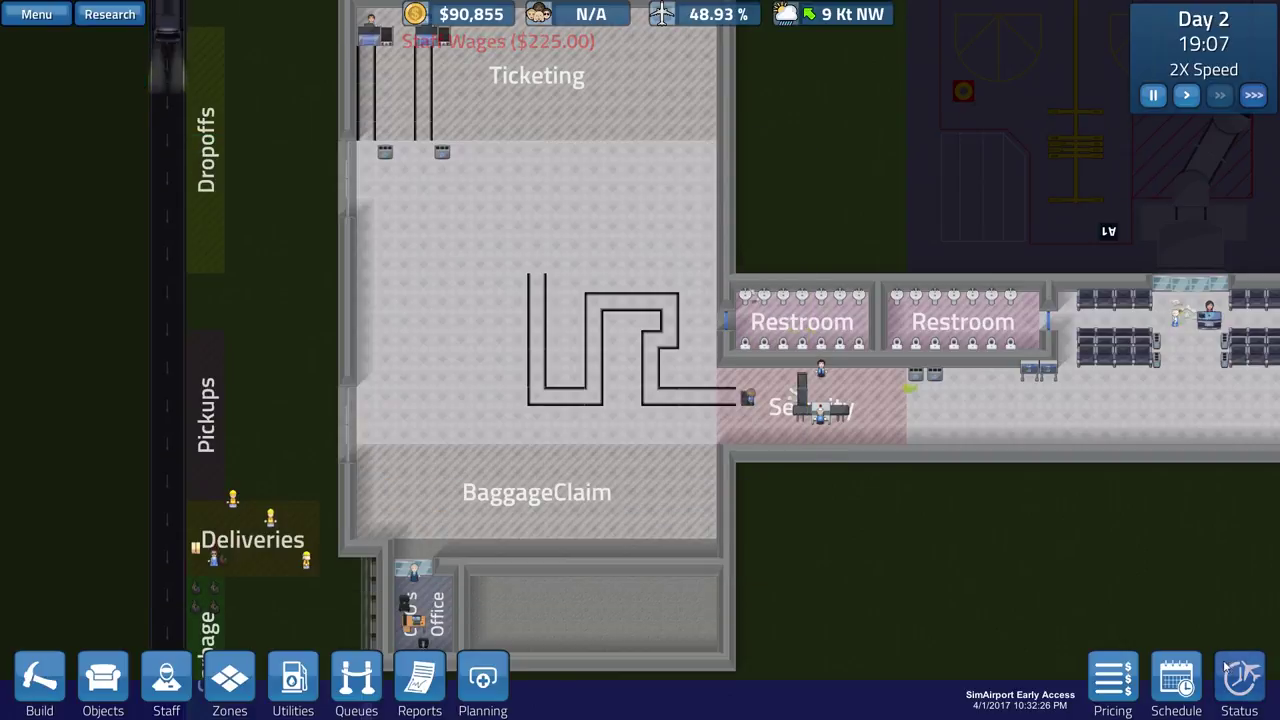
pyautogui.click(1189, 679)
pyautogui.click(1189, 681)
pyautogui.click(1113, 680)
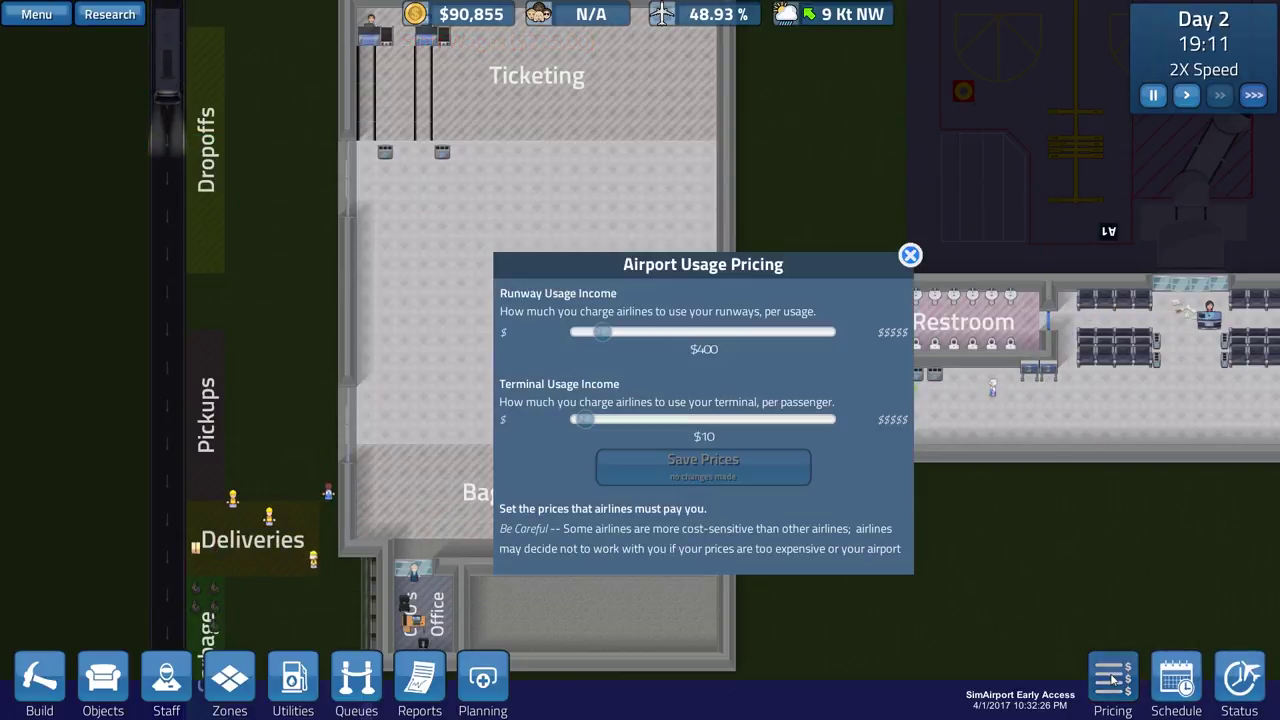
pyautogui.click(1115, 678)
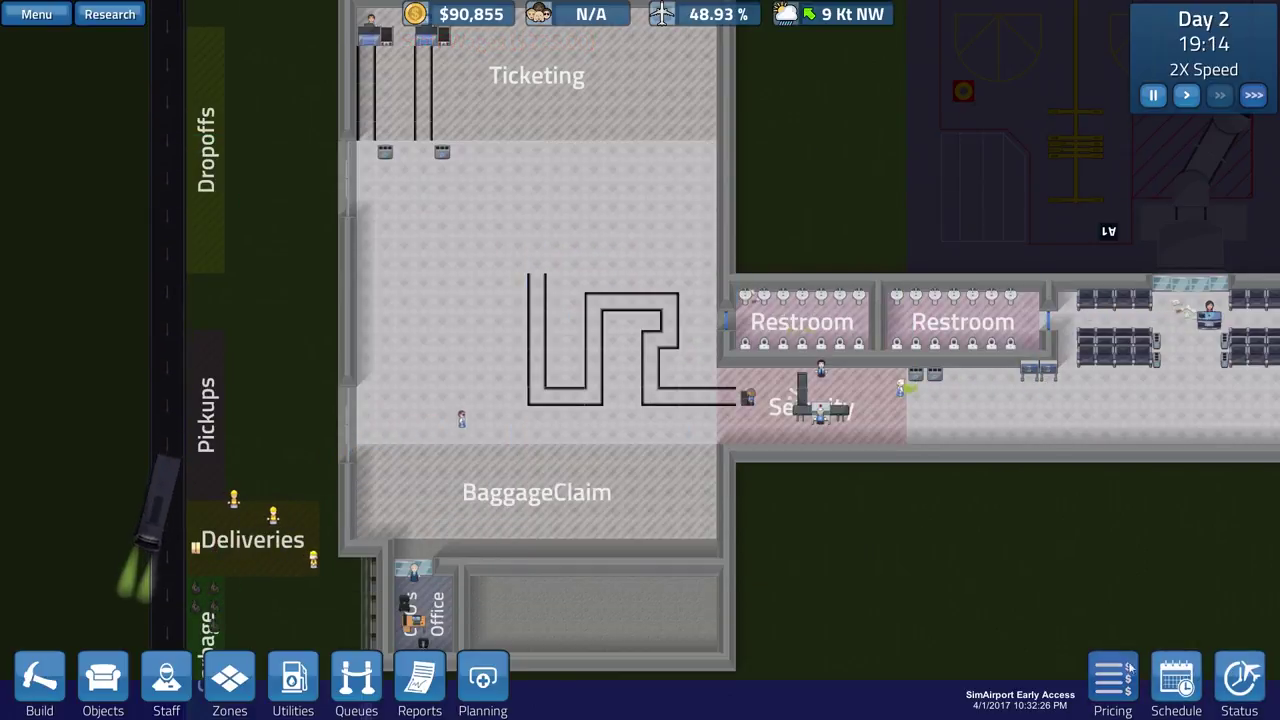
pyautogui.click(1237, 678)
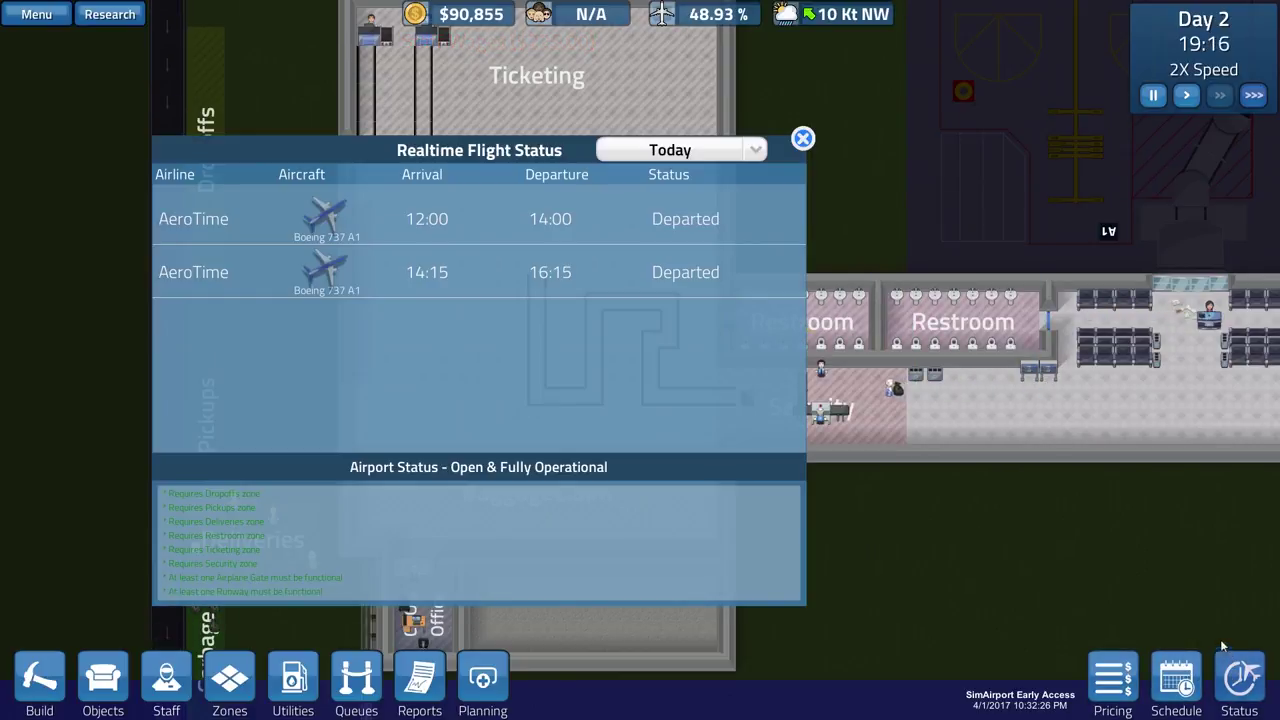
# - Accept all of AffordAir's flight offers and close the airlines list
pyautogui.click(803, 138)
pyautogui.click(663, 14)
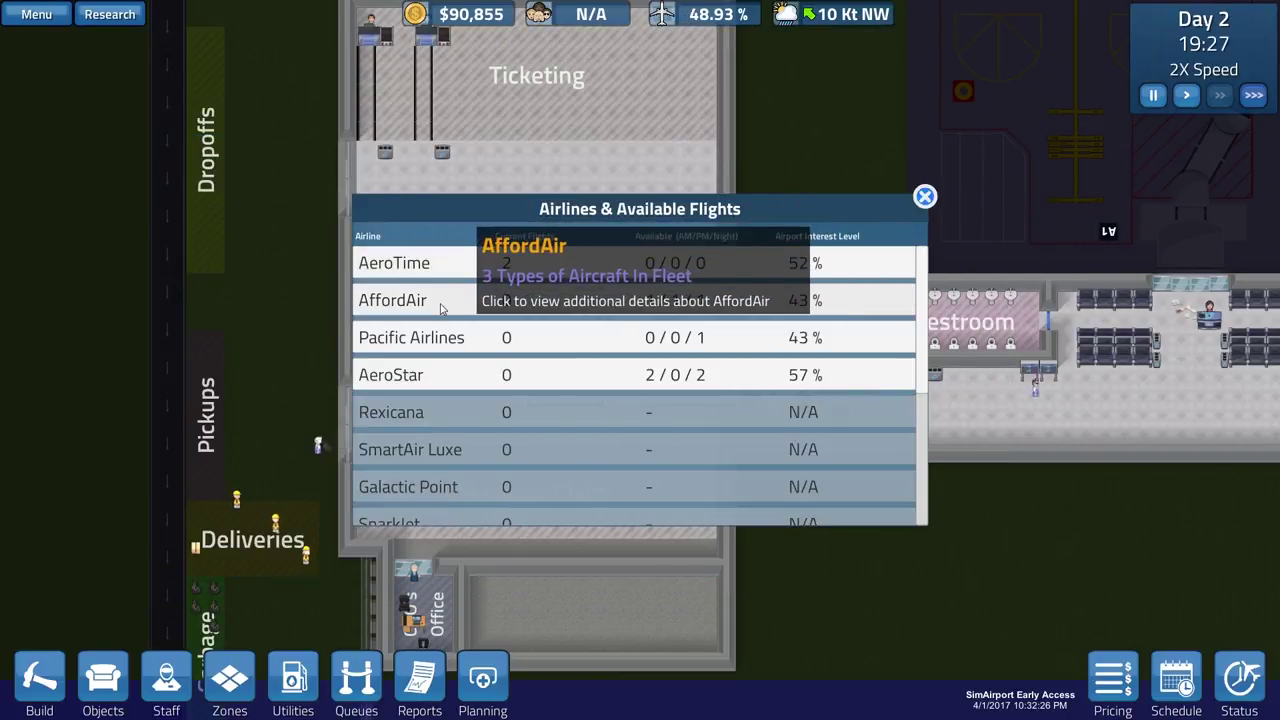
pyautogui.click(441, 309)
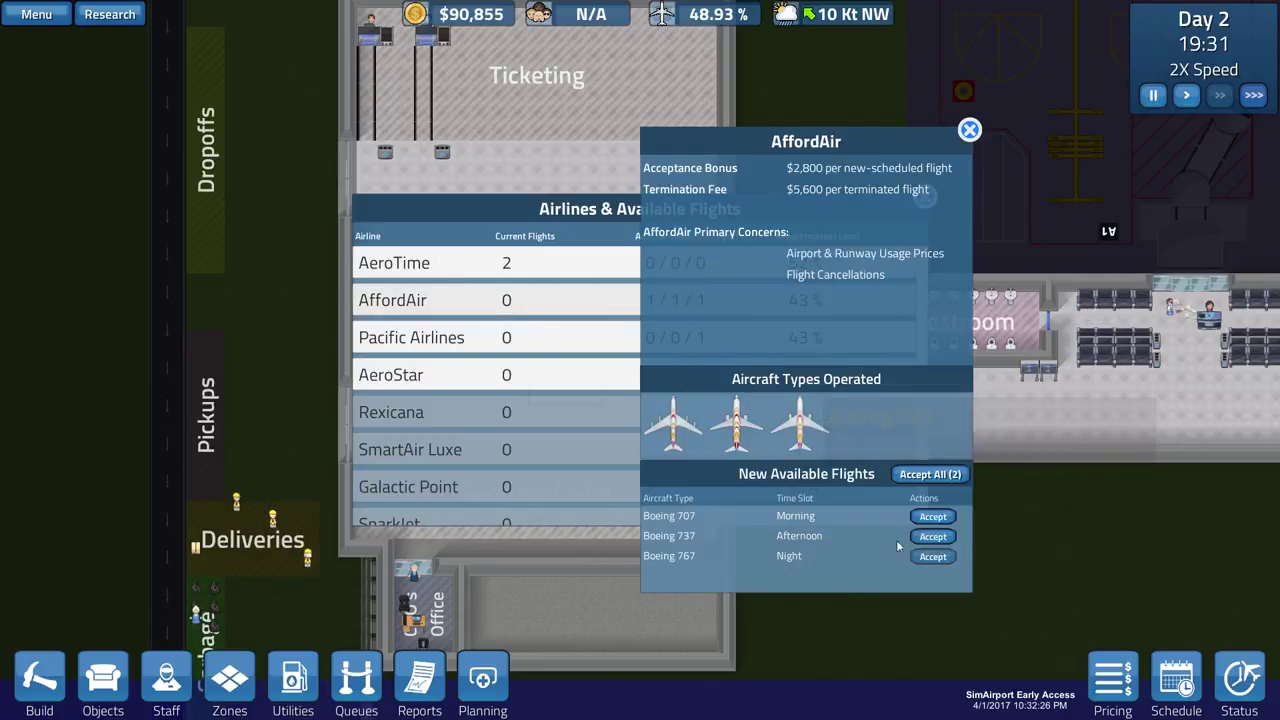
pyautogui.click(938, 476)
pyautogui.click(967, 131)
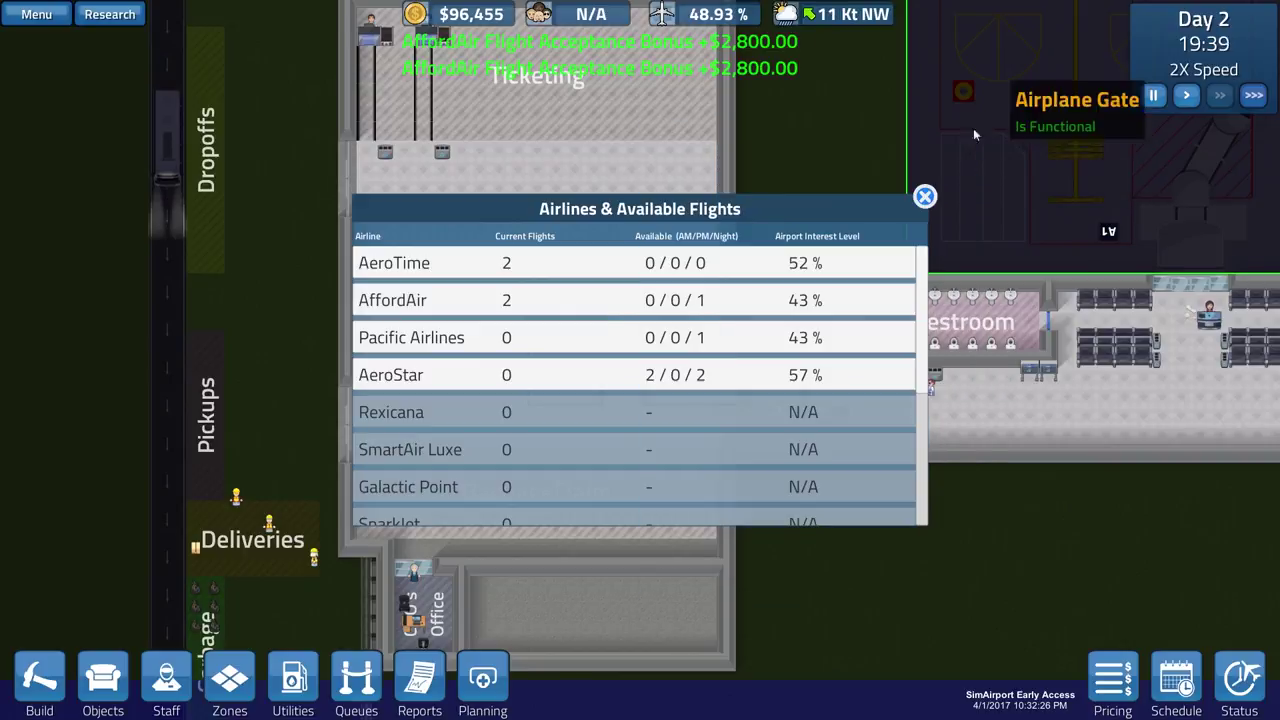
pyautogui.click(924, 197)
pyautogui.press('d')
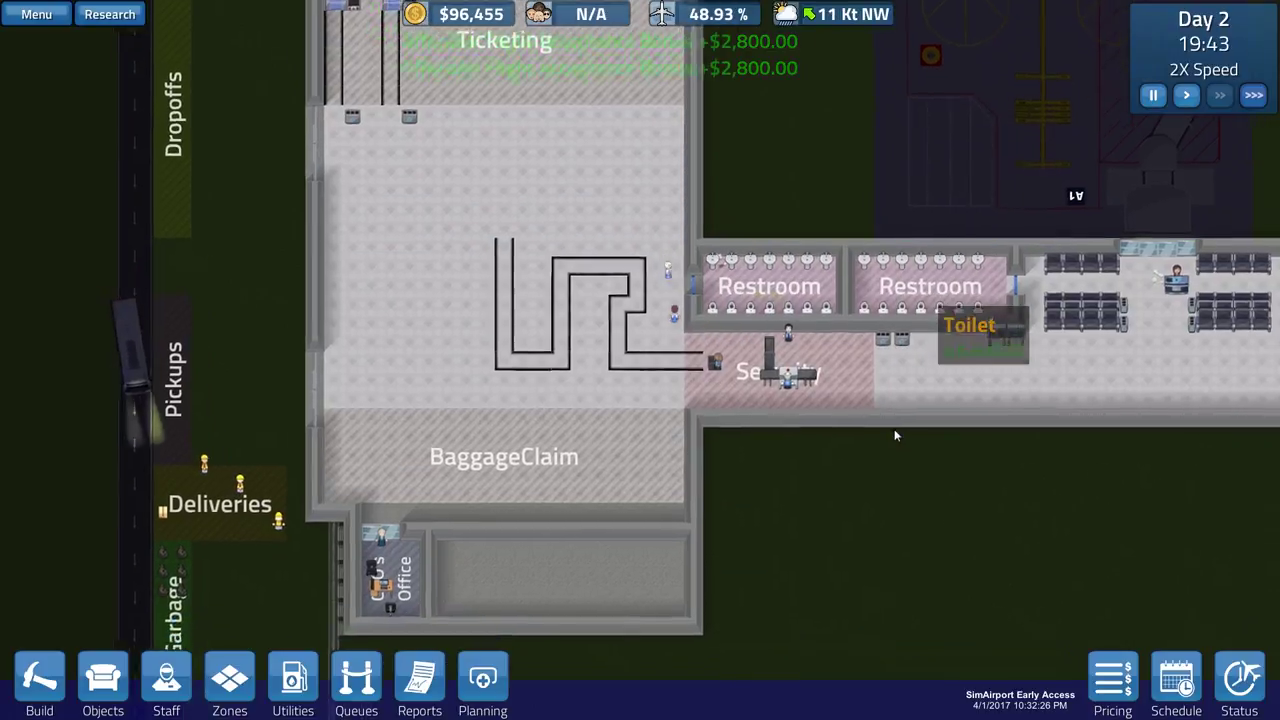
pyautogui.scroll(-2, 890, 449)
# - Place an airplane gate near gate A1, then cancel the misaligned construction
pyautogui.press('w')
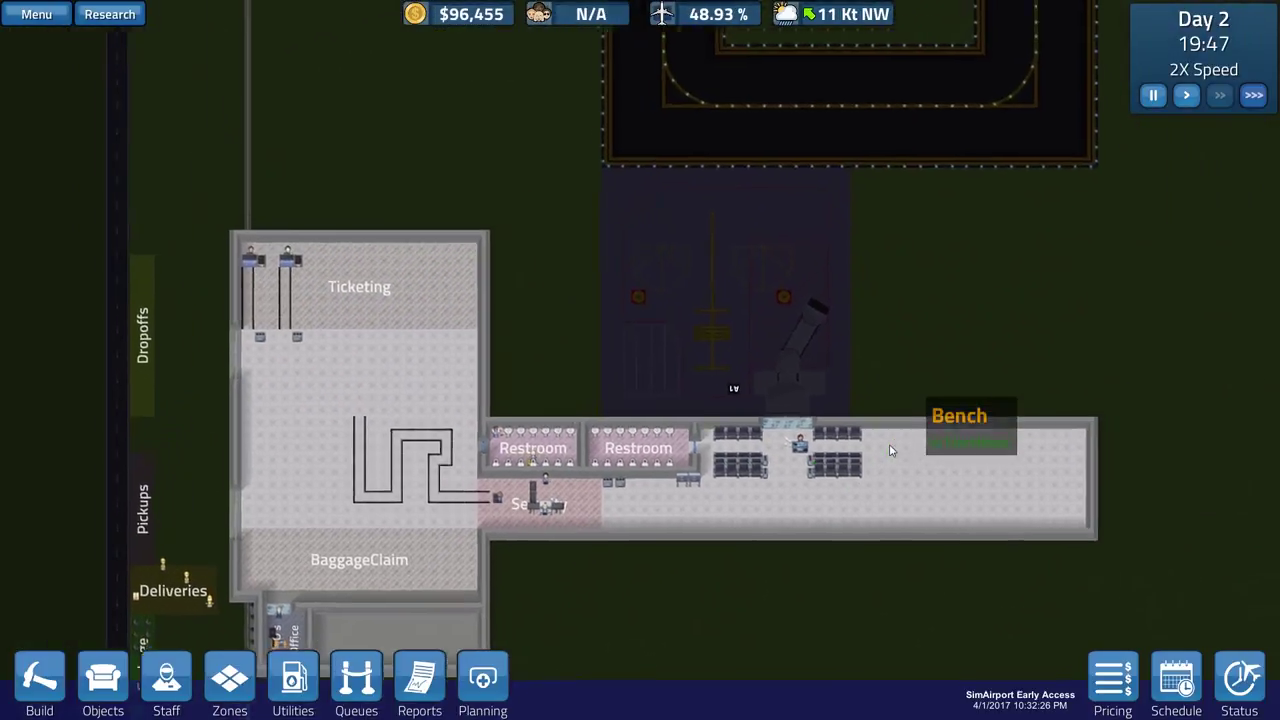
pyautogui.scroll(4, 890, 449)
pyautogui.scroll(-3, 890, 450)
pyautogui.press('d')
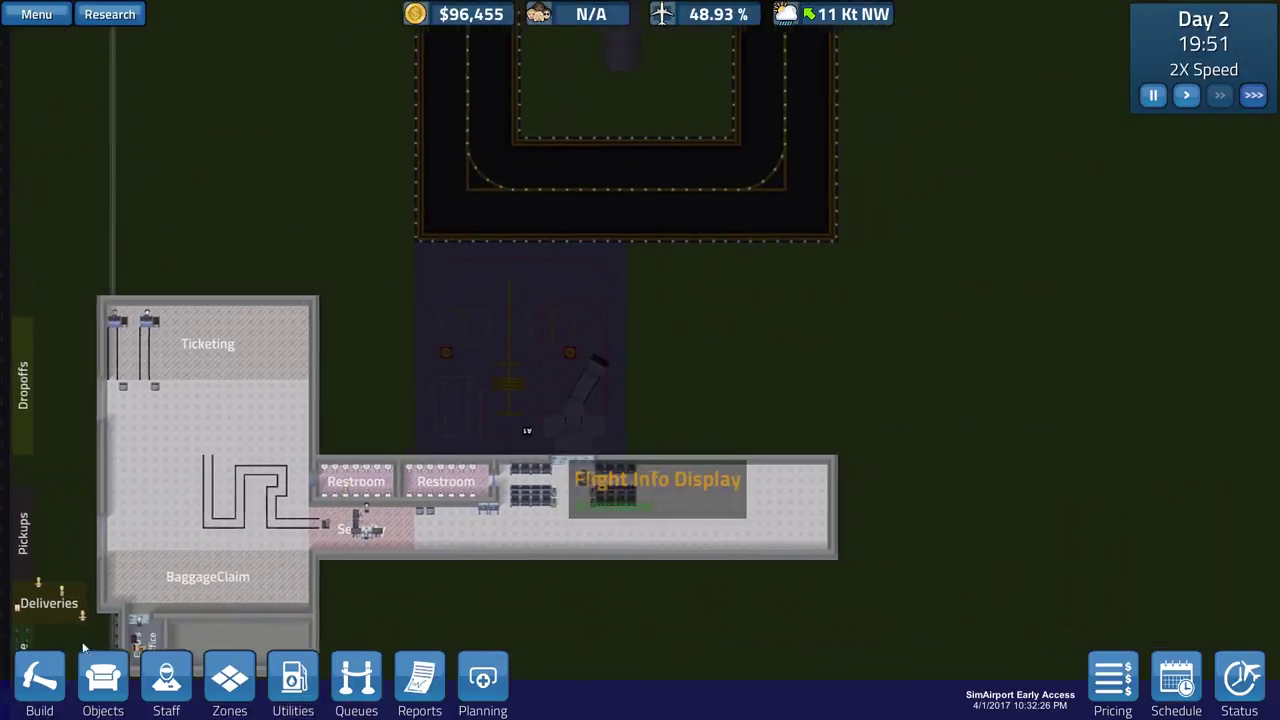
pyautogui.click(40, 680)
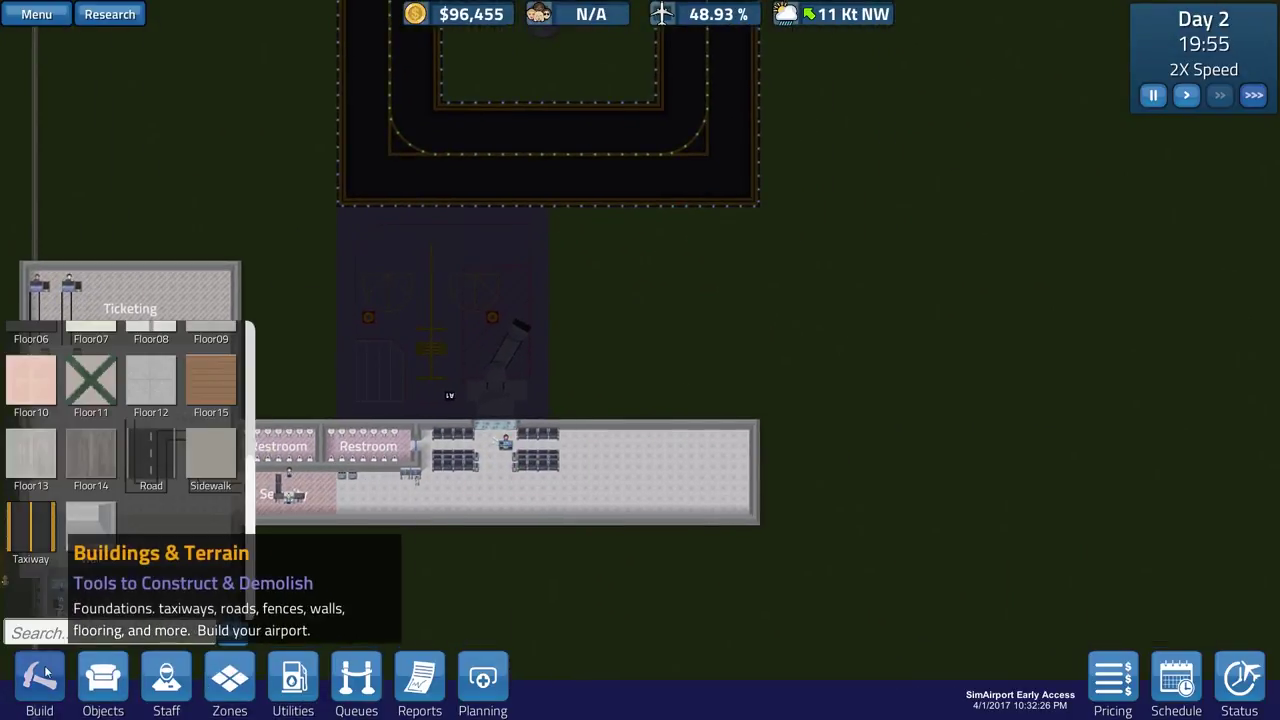
pyautogui.scroll(-3, 150, 500)
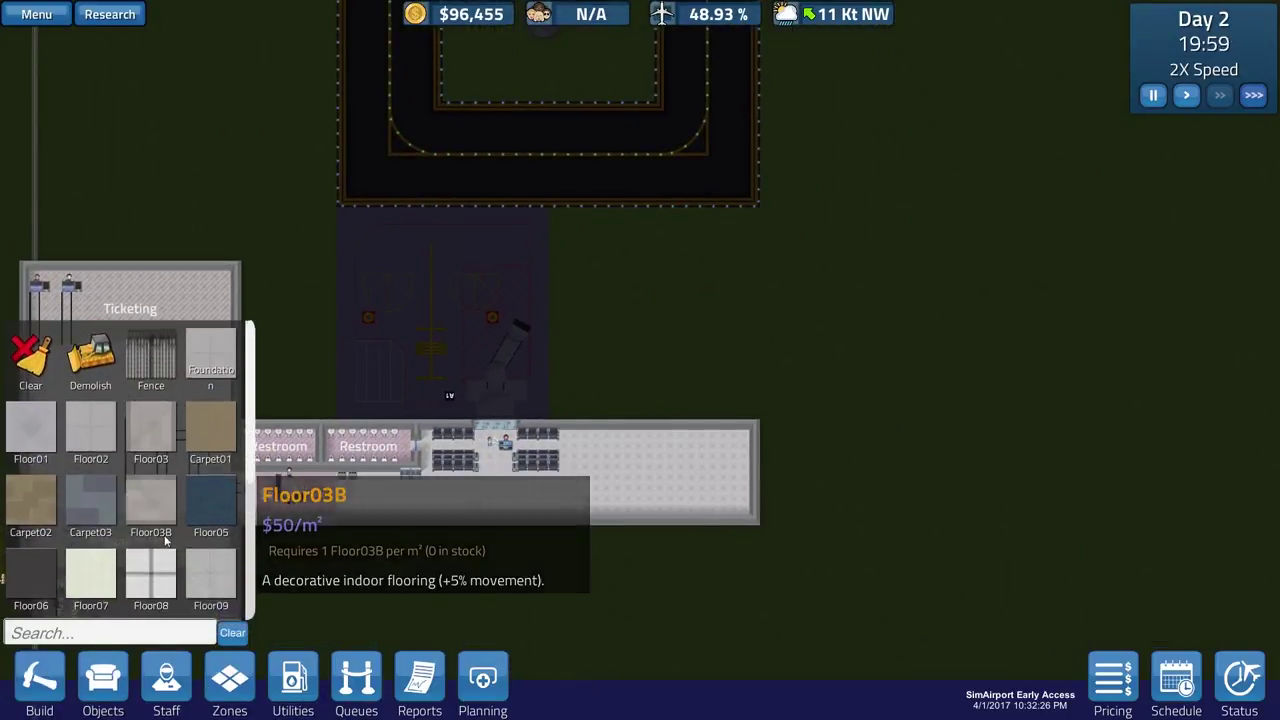
pyautogui.click(103, 680)
pyautogui.scroll(3, 200, 560)
pyautogui.scroll(3, 200, 520)
pyautogui.scroll(3, 196, 458)
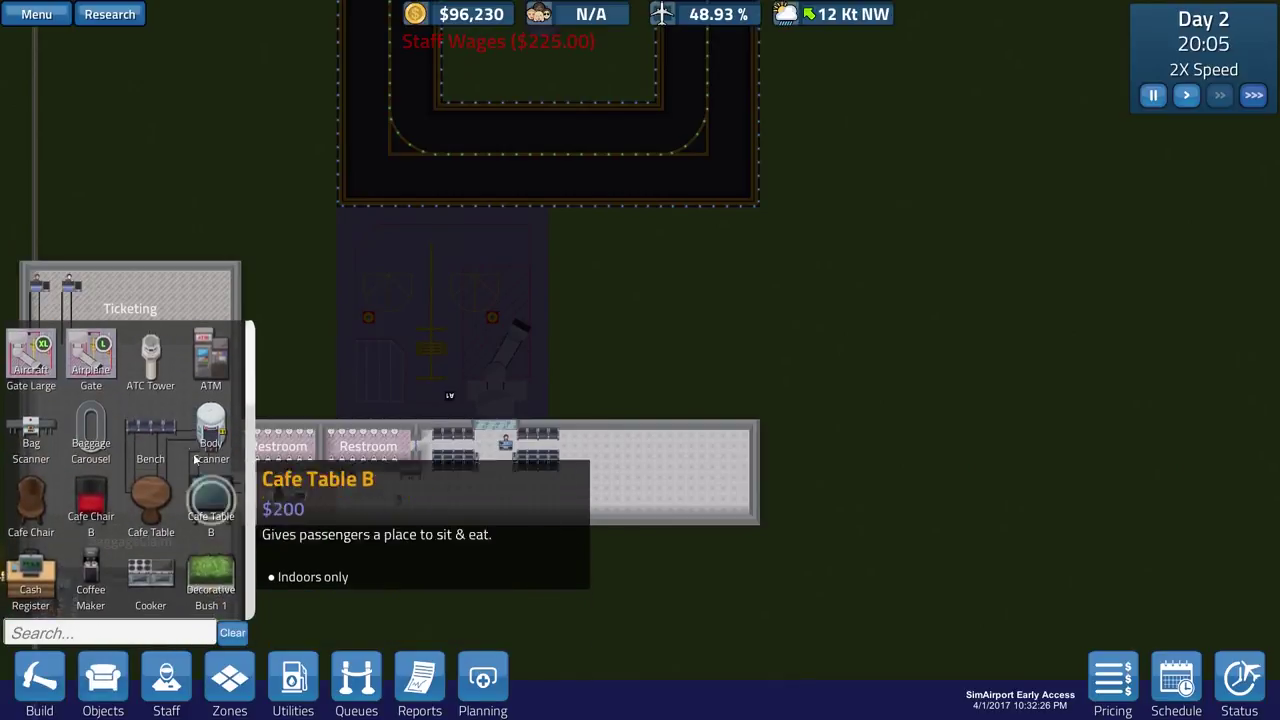
pyautogui.click(90, 352)
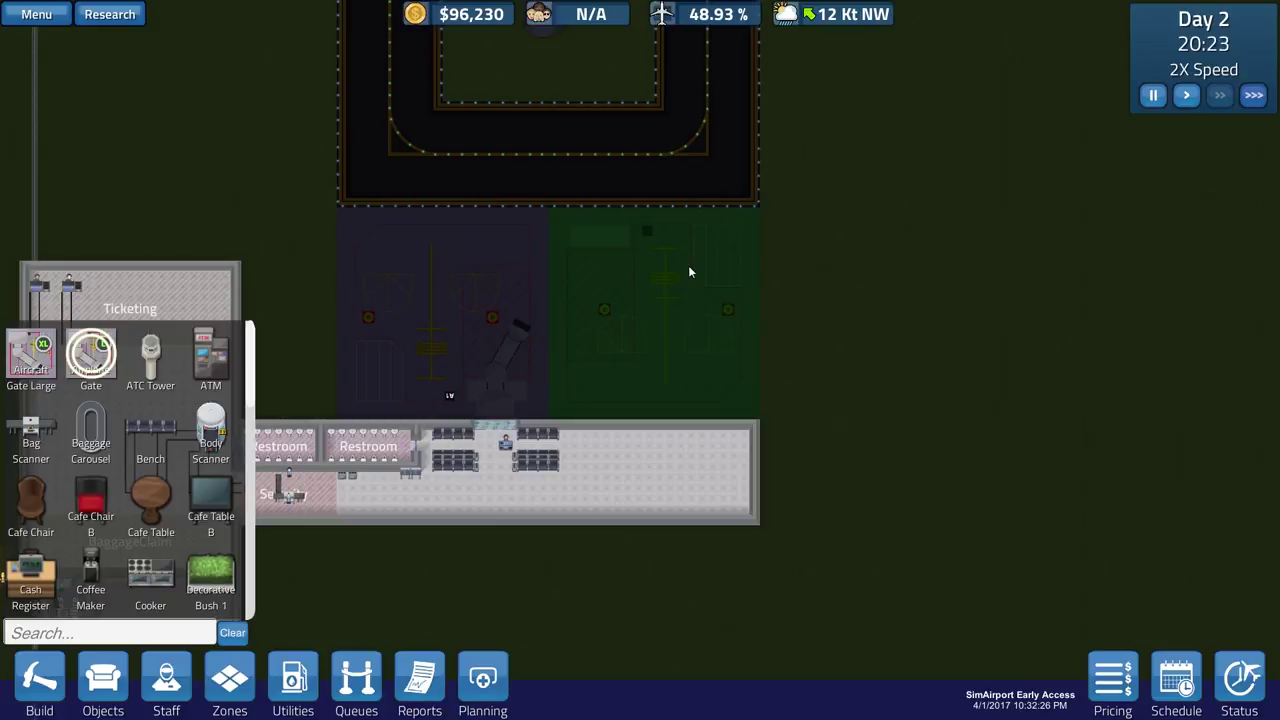
pyautogui.click(688, 272)
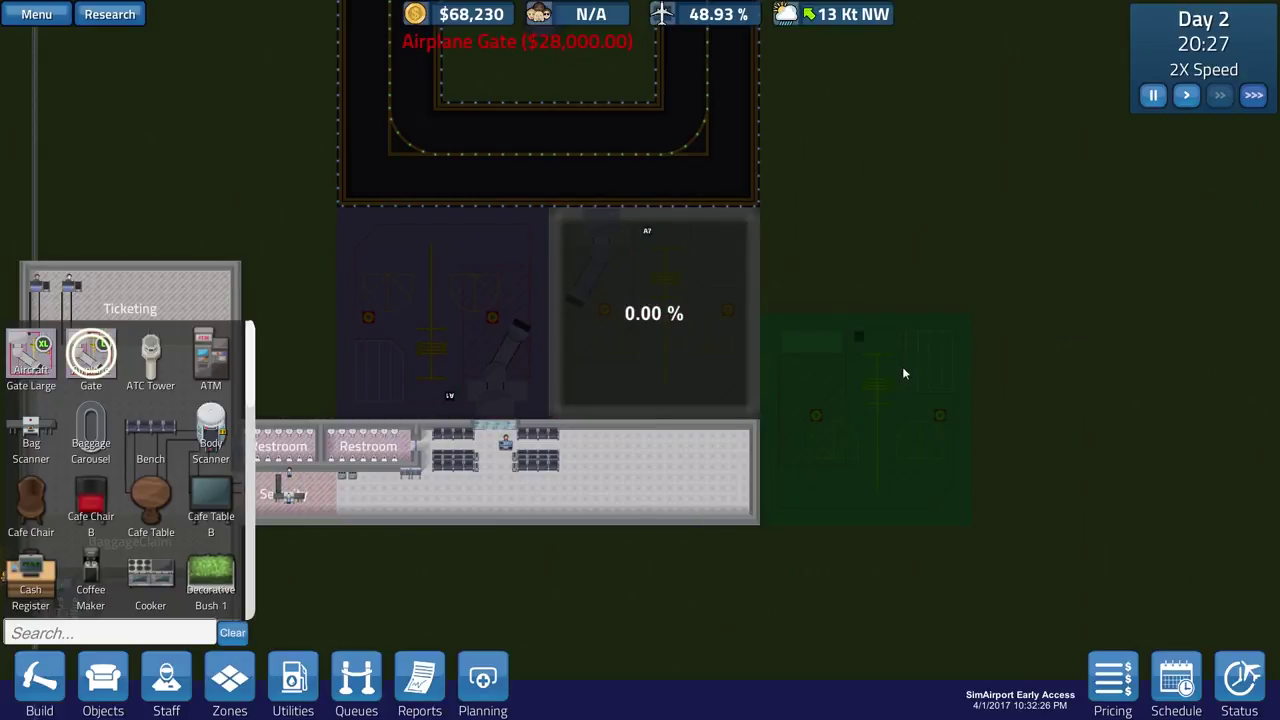
pyautogui.rightClick(663, 292)
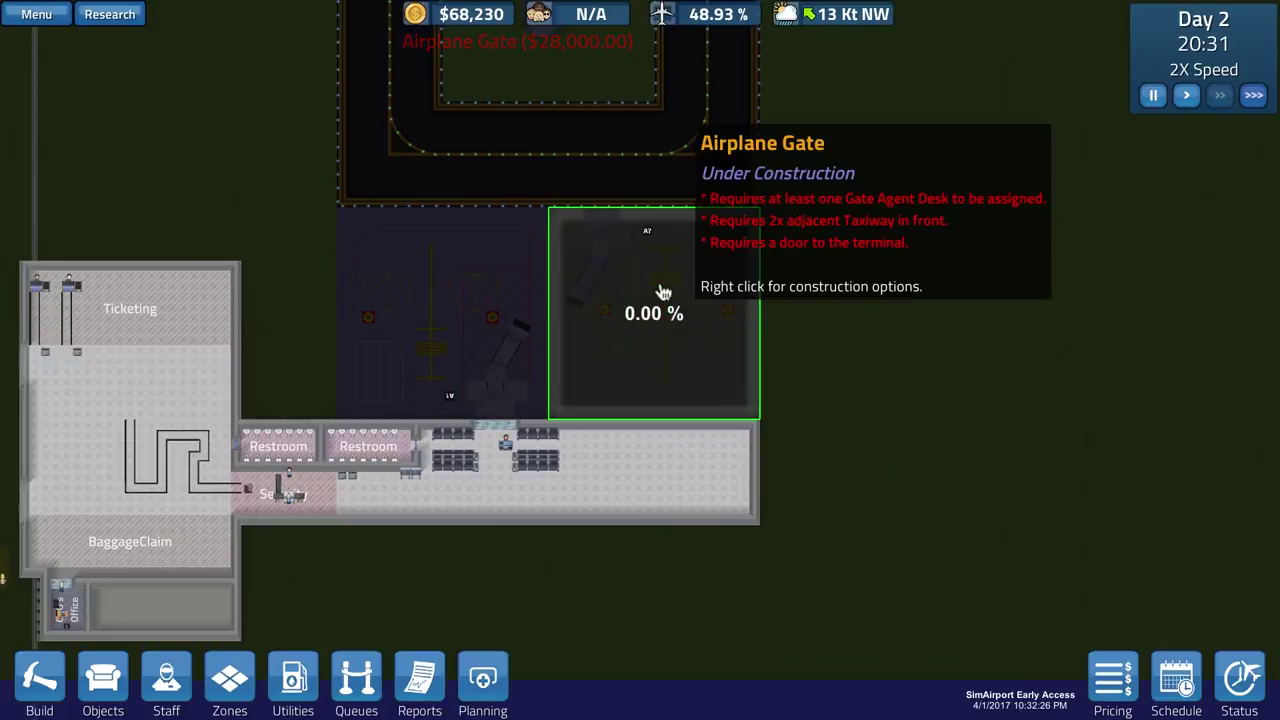
pyautogui.rightClick(697, 306)
pyautogui.click(744, 314)
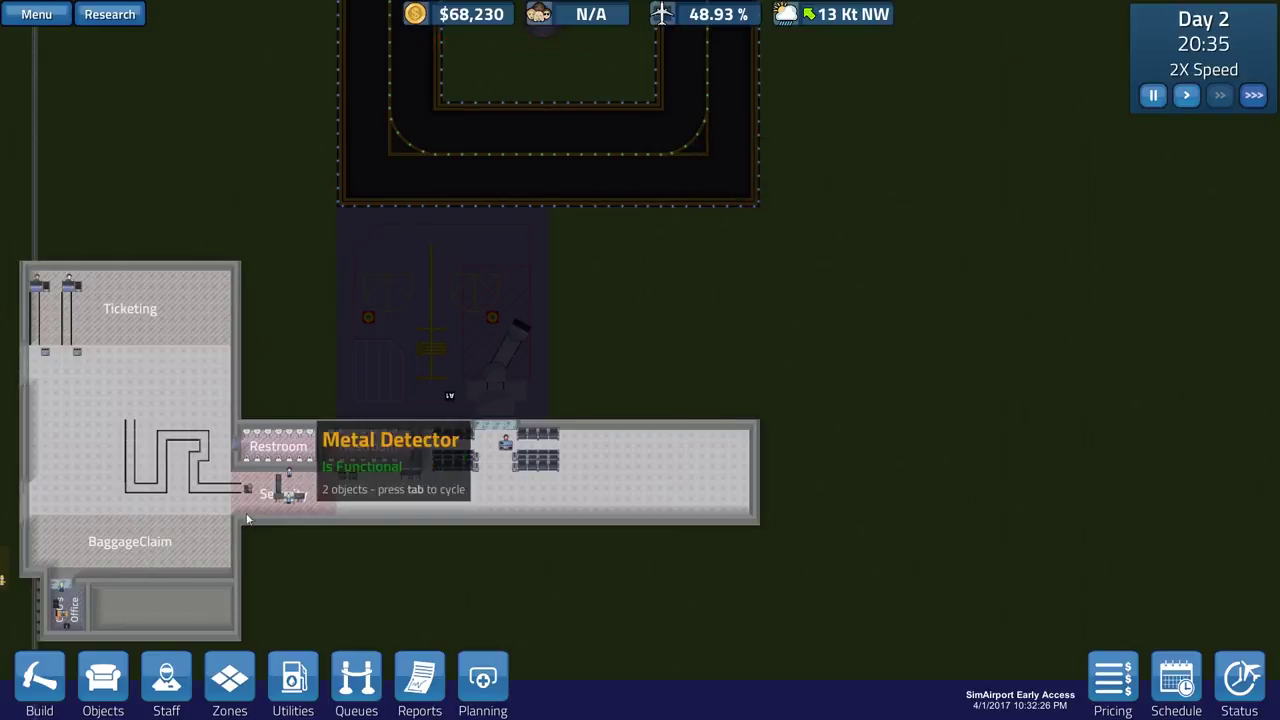
# - Re-place the airplane gate directly beside gate A1
pyautogui.click(40, 680)
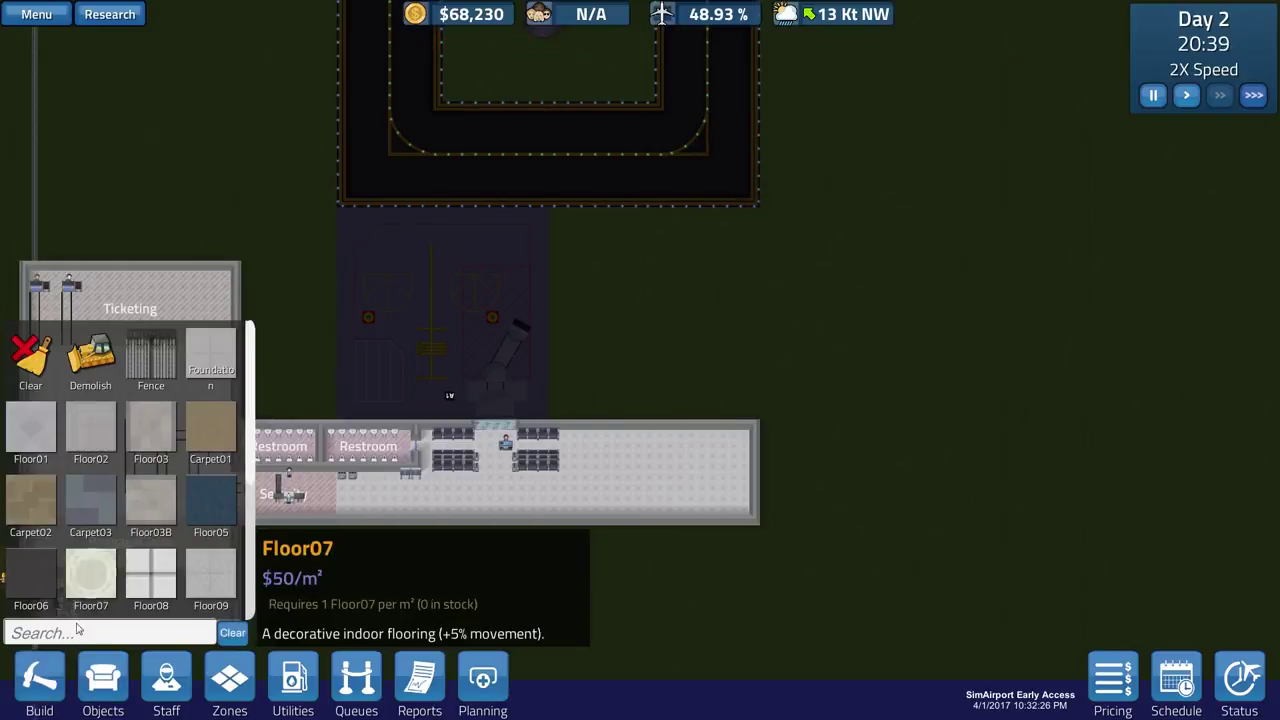
pyautogui.click(103, 680)
pyautogui.click(90, 355)
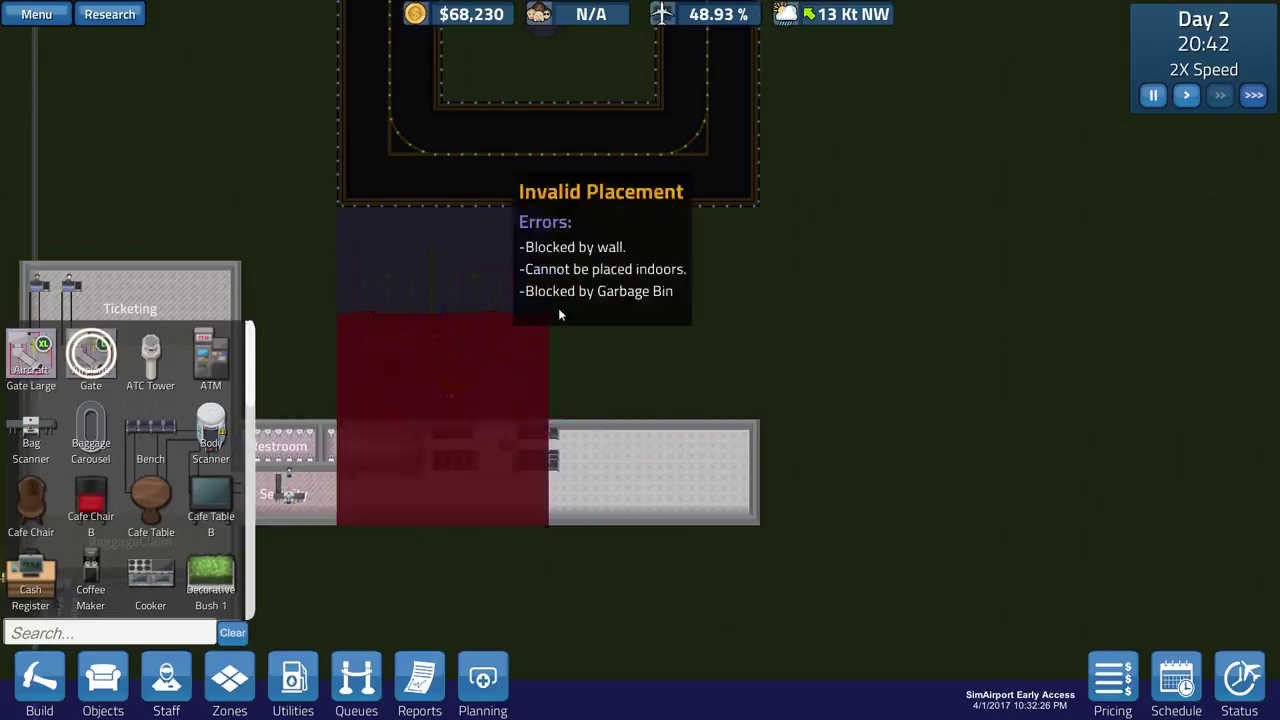
pyautogui.click(684, 300)
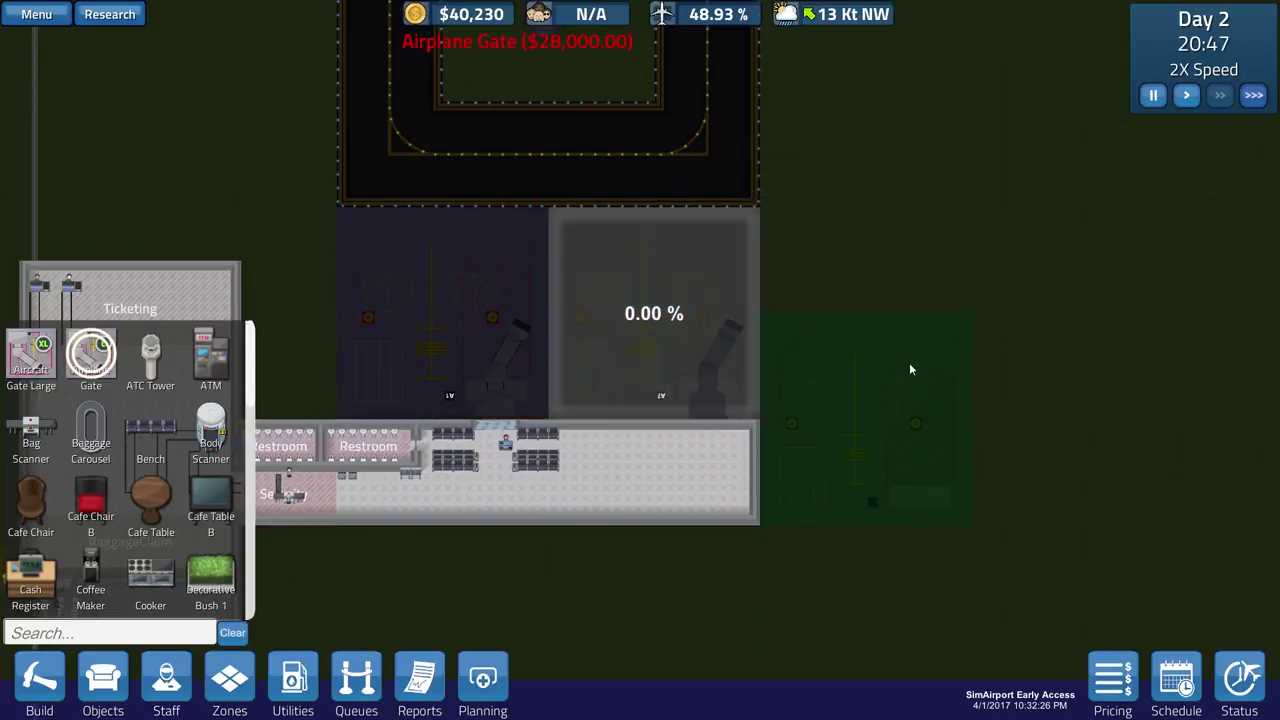
pyautogui.click(40, 680)
pyautogui.scroll(2, 559, 469)
pyautogui.scroll(3, 559, 469)
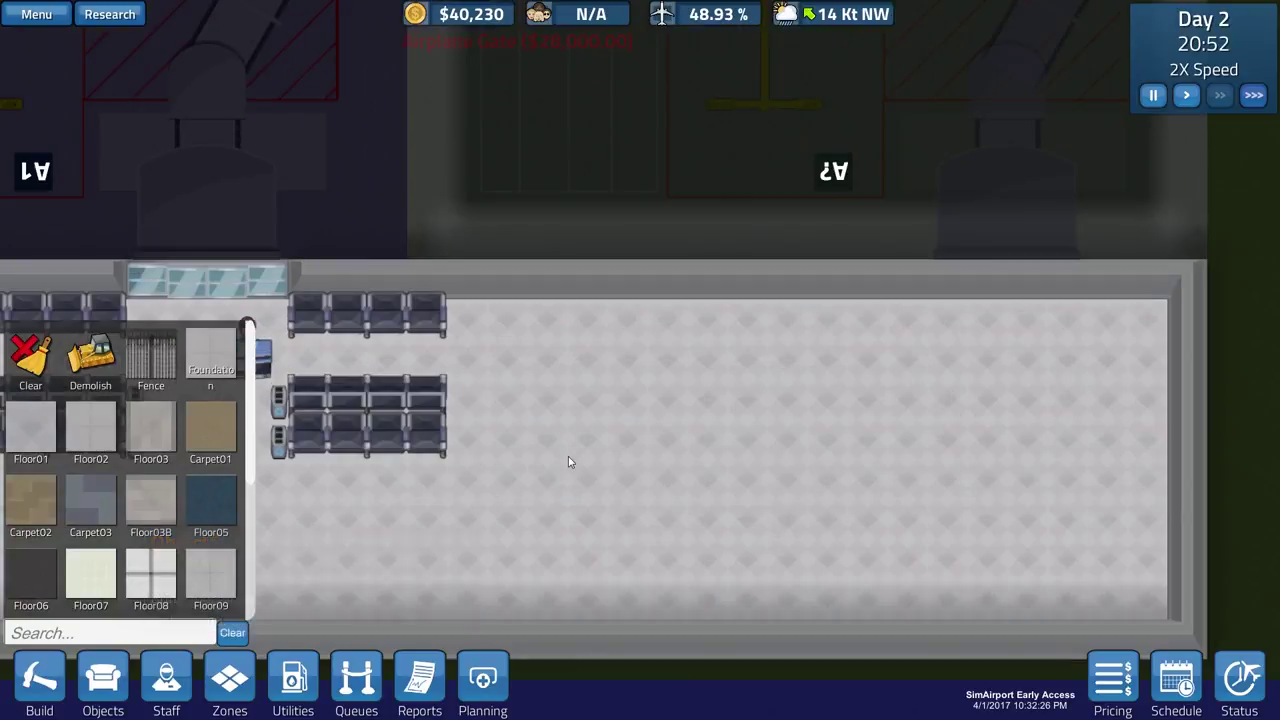
pyautogui.scroll(-2, 568, 456)
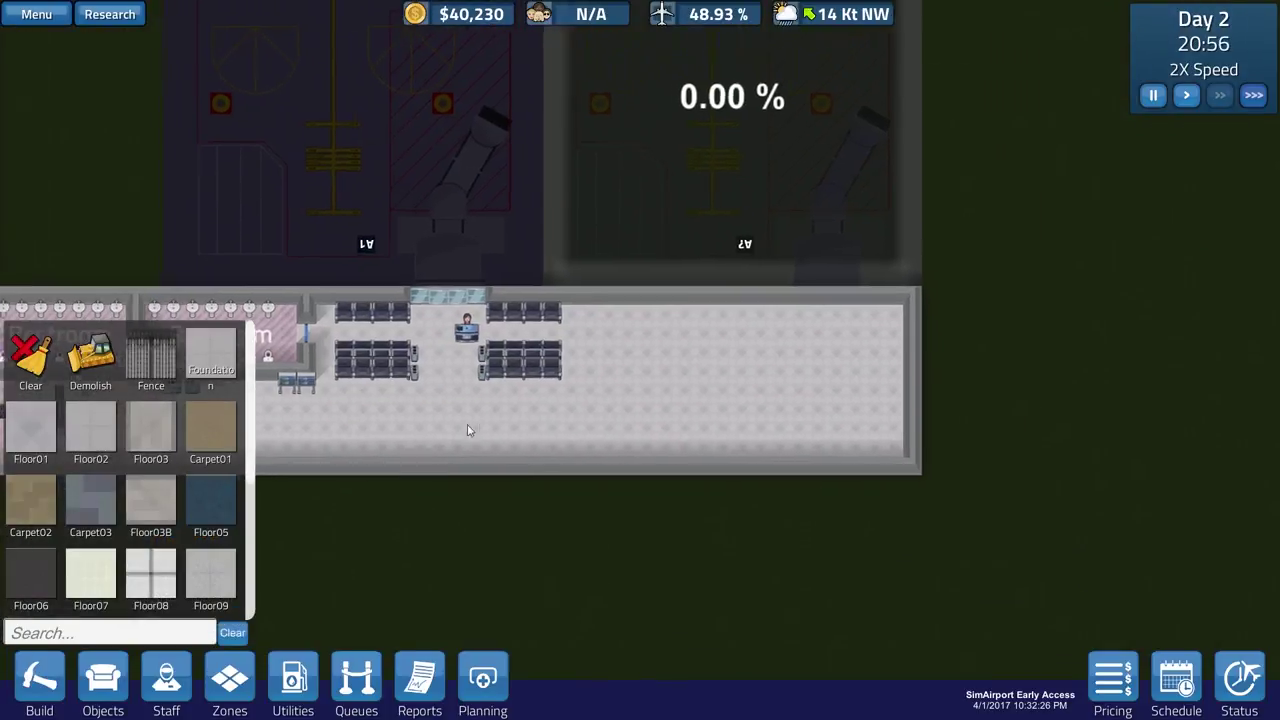
pyautogui.scroll(2, 475, 423)
# - Pause and place a gate agent desk and a large sliding door
pyautogui.click(105, 680)
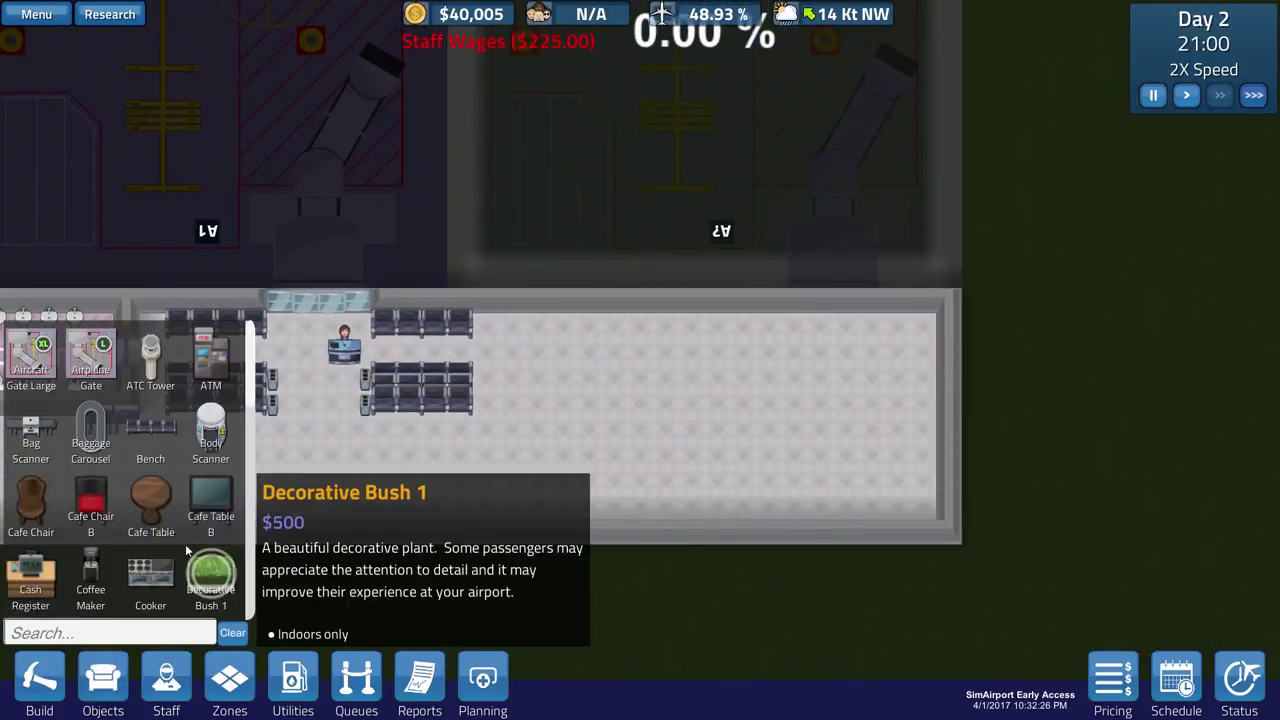
pyautogui.scroll(-3, 180, 498)
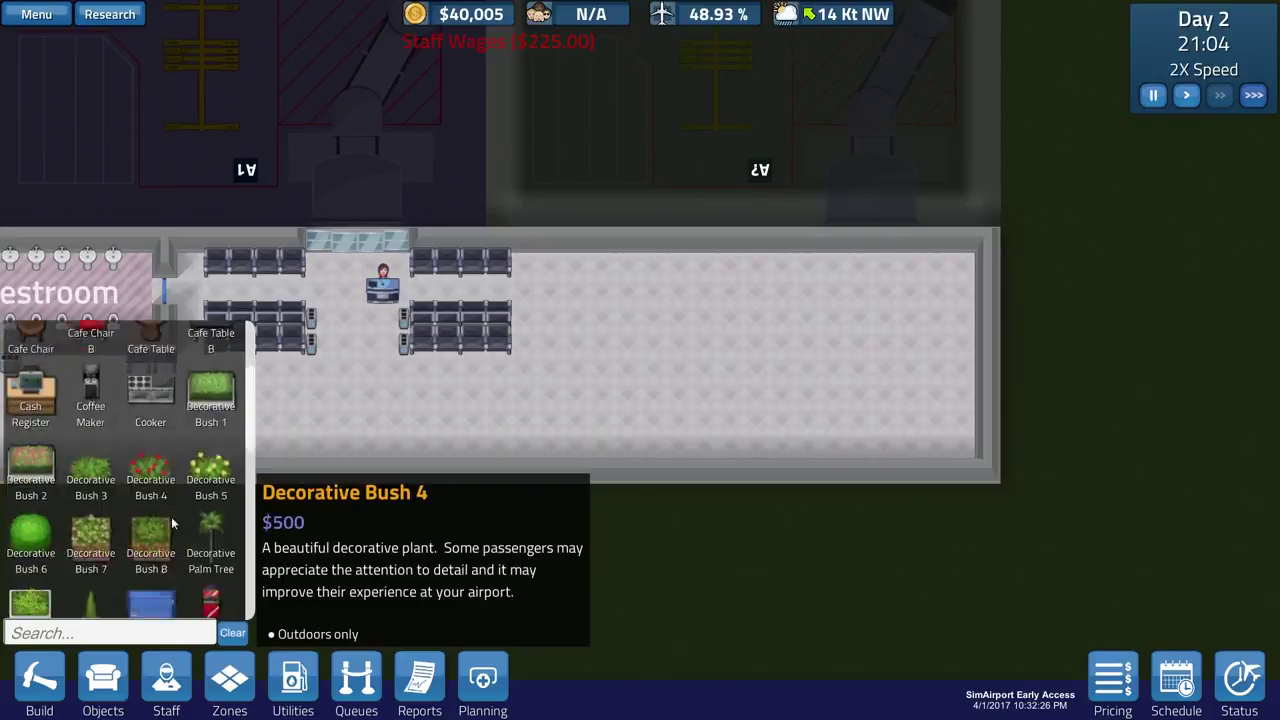
pyautogui.scroll(-3, 175, 515)
pyautogui.scroll(-2, 175, 520)
pyautogui.scroll(-2, 178, 520)
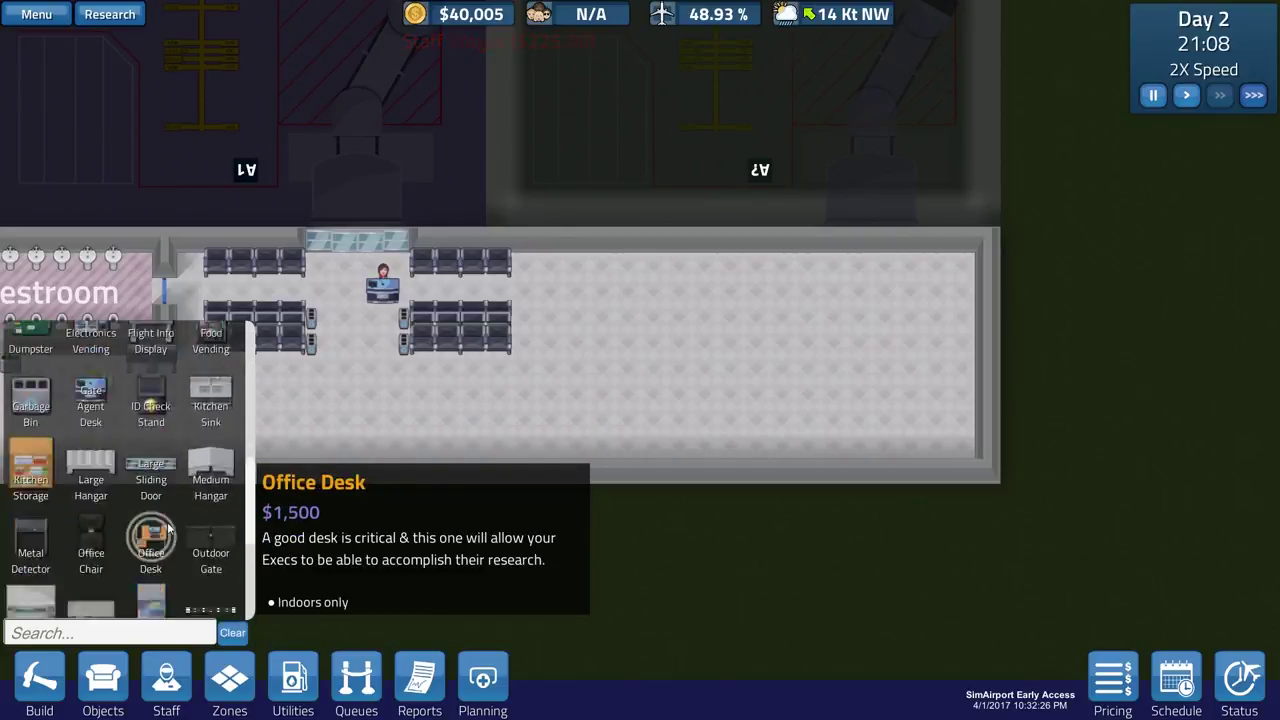
pyautogui.scroll(4, 180, 520)
pyautogui.scroll(-3, 185, 519)
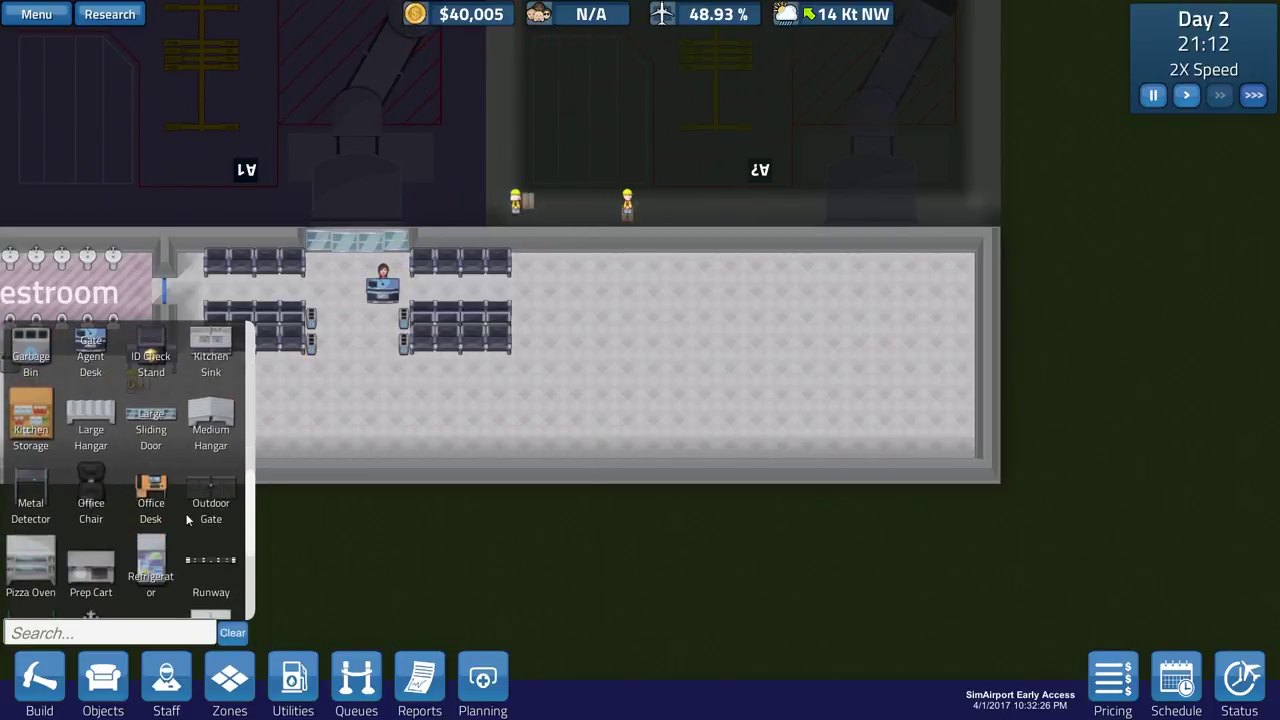
pyautogui.scroll(2, 186, 519)
pyautogui.press('space')
pyautogui.scroll(-3, 180, 505)
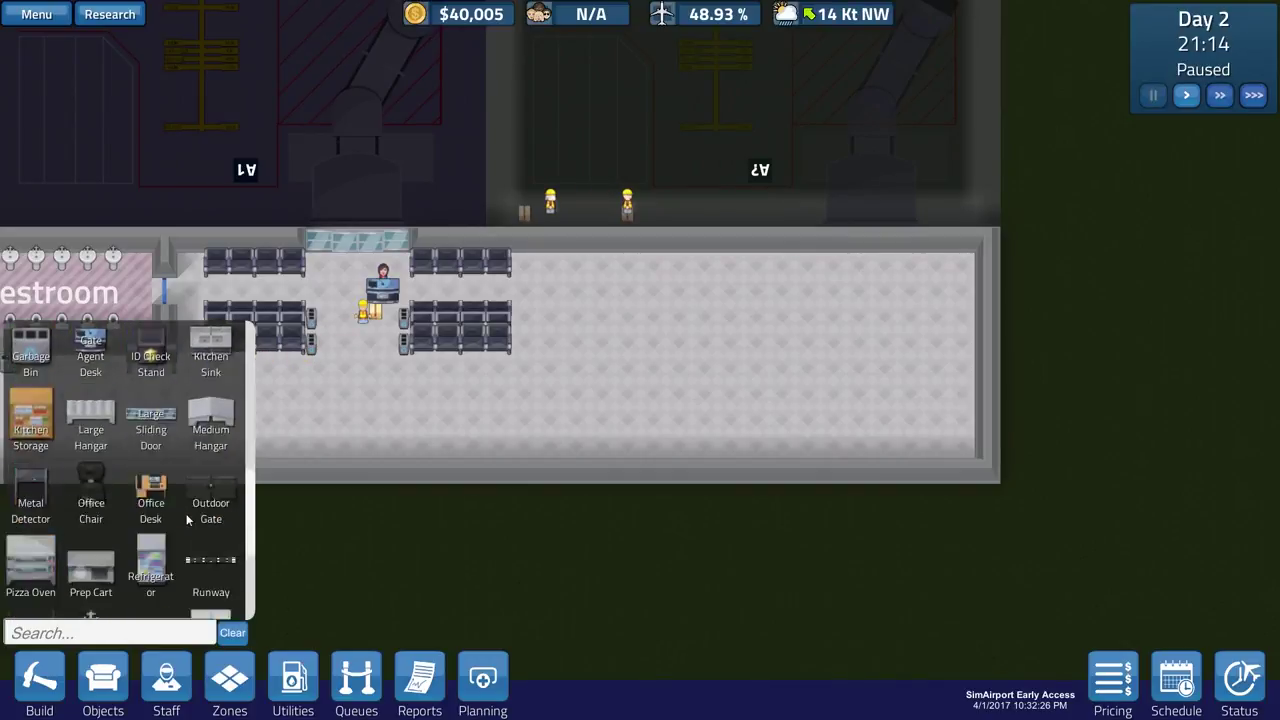
pyautogui.scroll(-2, 172, 490)
pyautogui.scroll(-1, 170, 485)
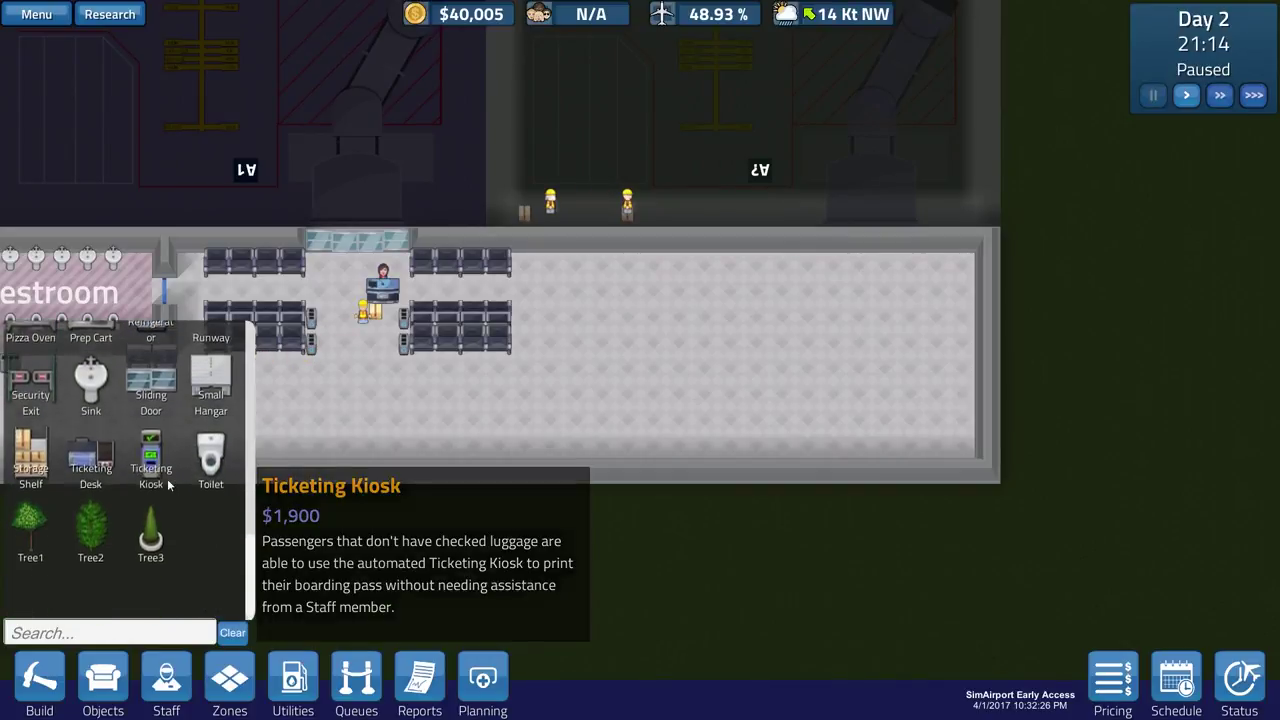
pyautogui.scroll(2, 170, 486)
pyautogui.scroll(1, 160, 455)
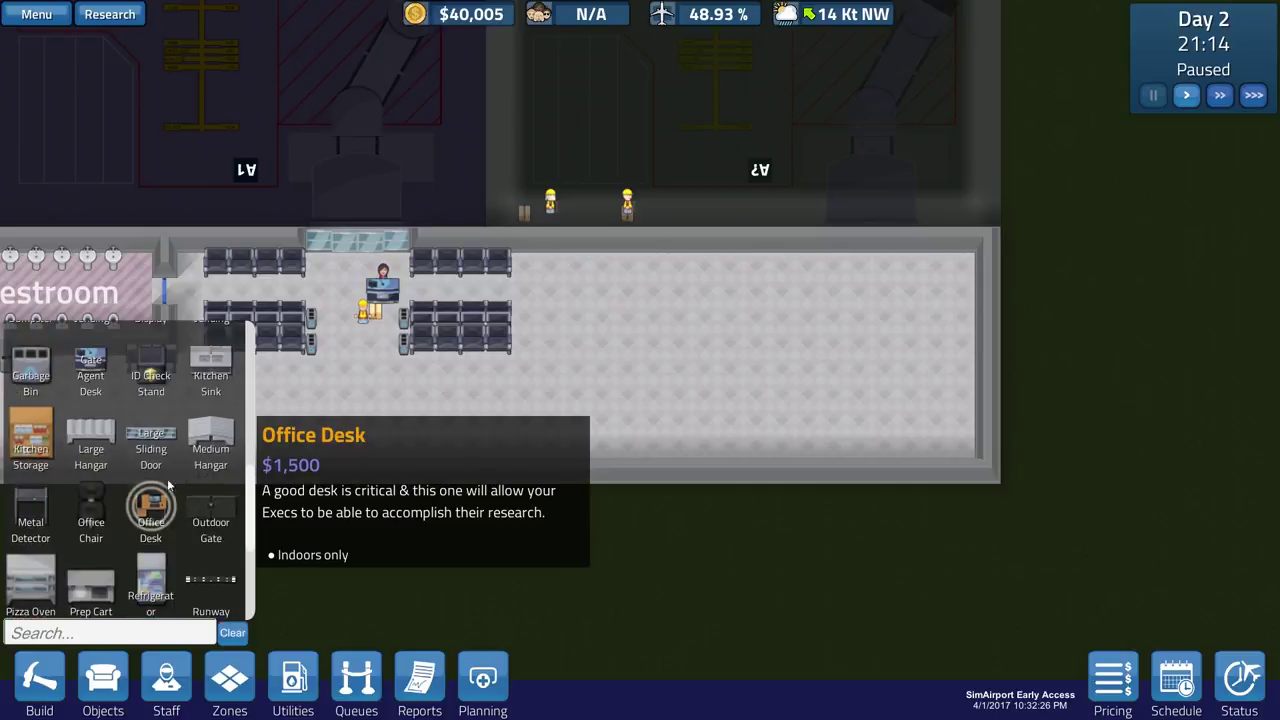
pyautogui.scroll(1, 130, 430)
pyautogui.click(87, 416)
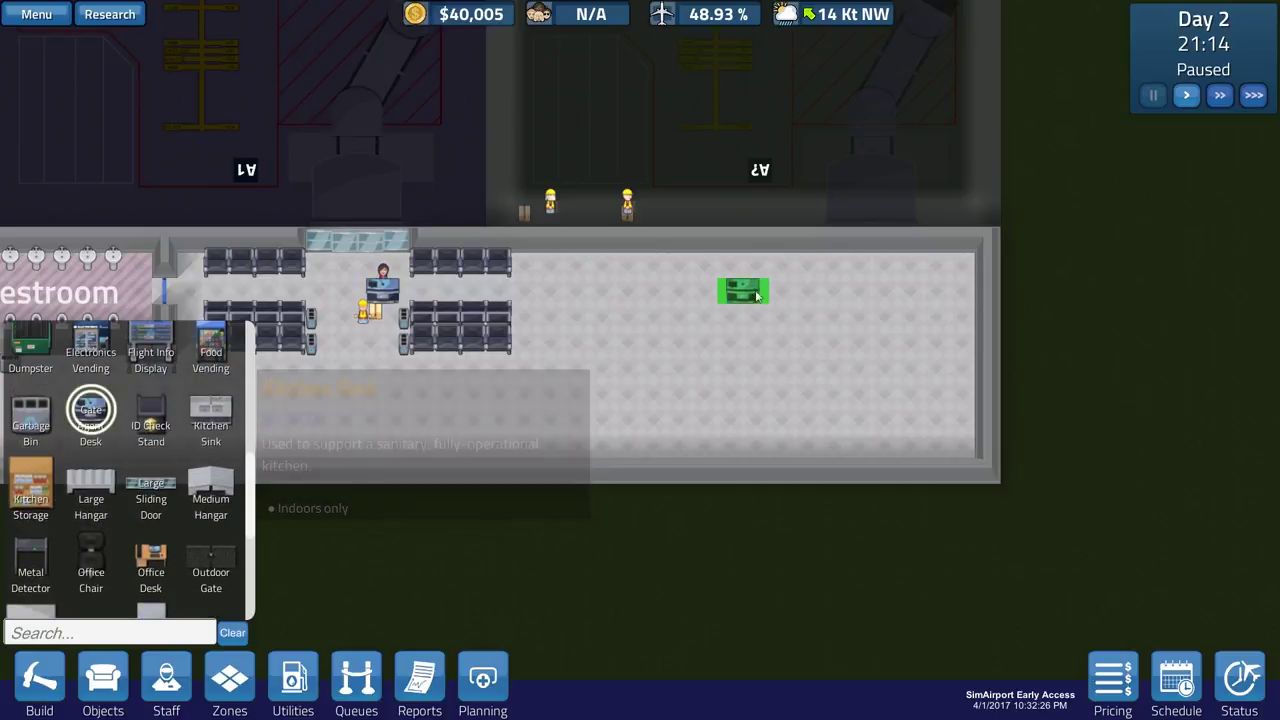
pyautogui.press('w')
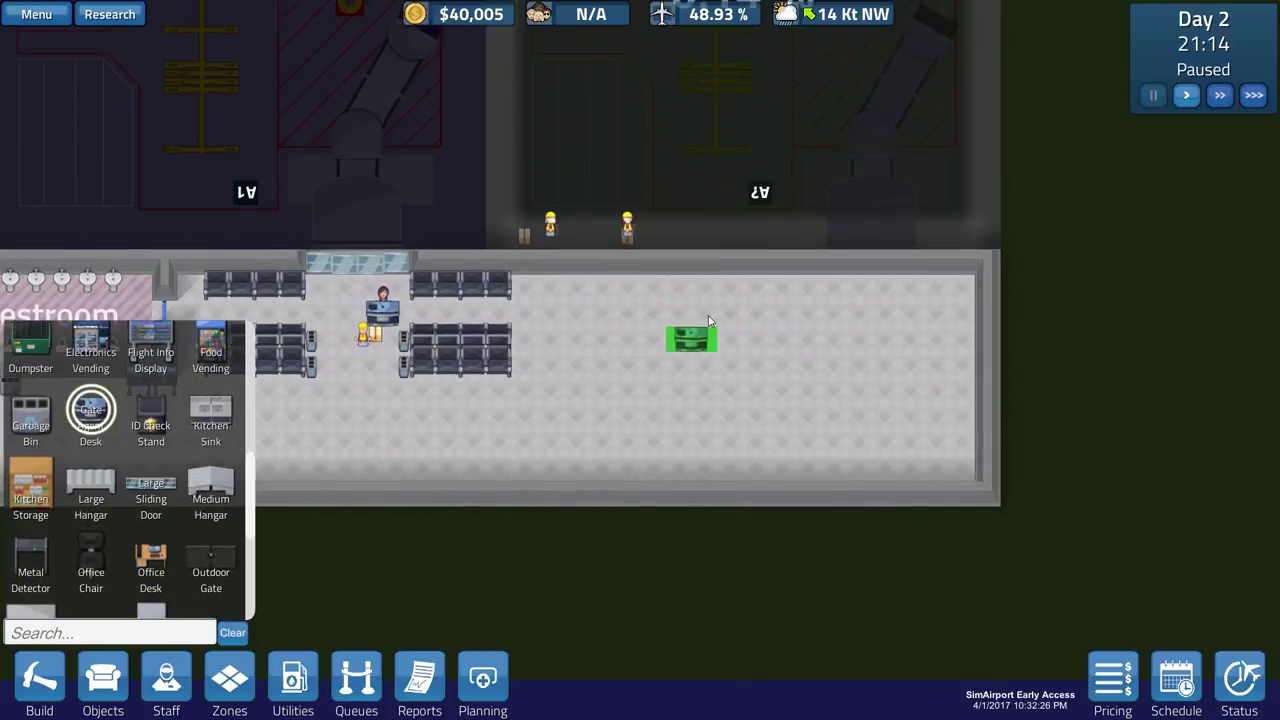
pyautogui.press('w')
pyautogui.press('d')
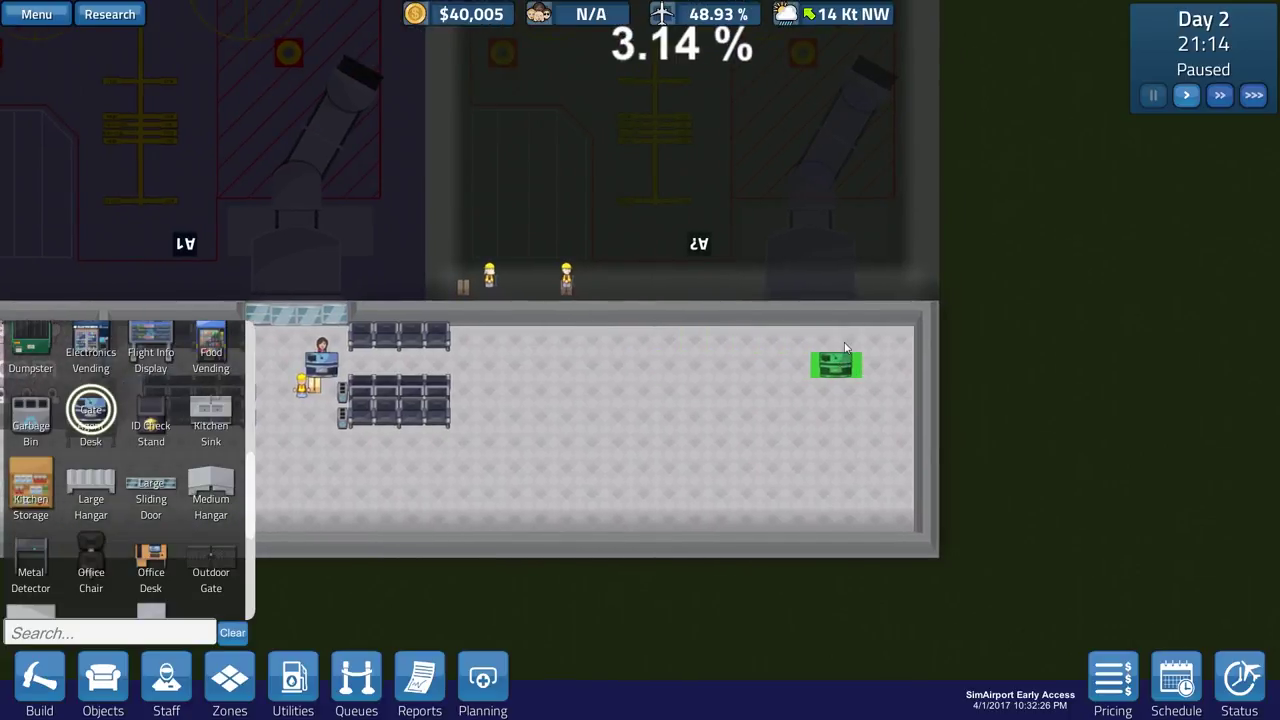
pyautogui.click(151, 487)
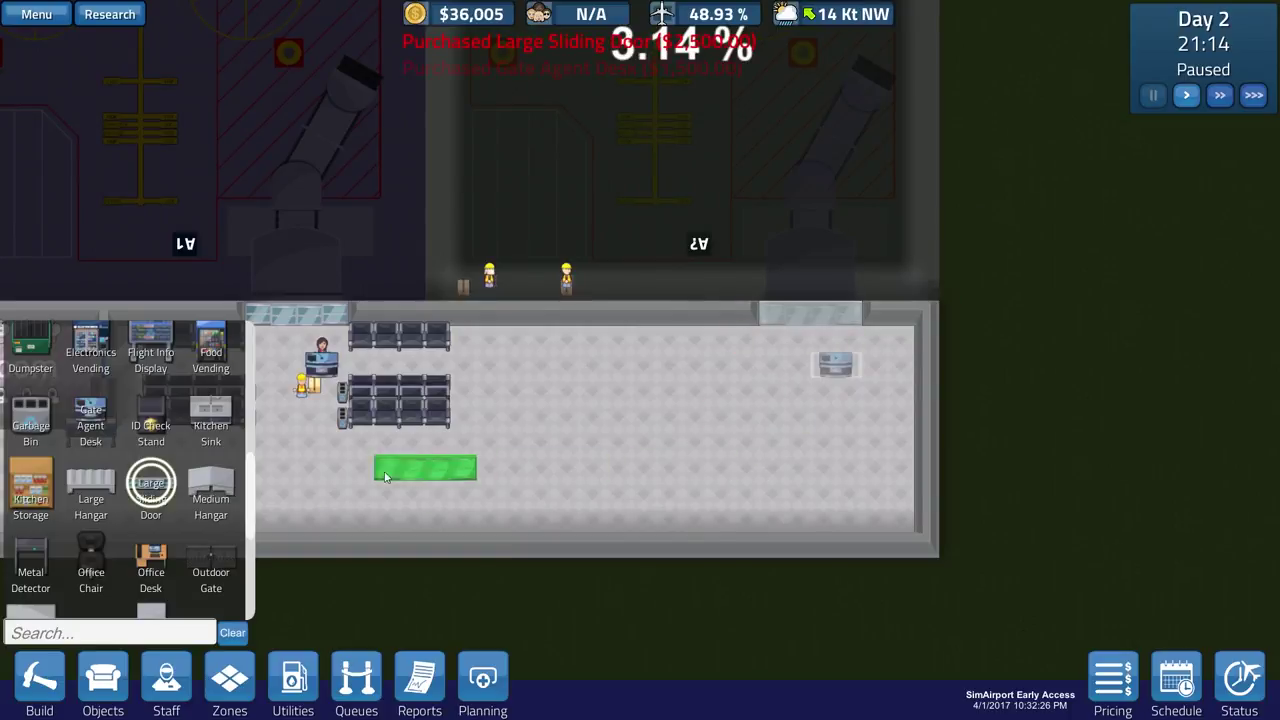
pyautogui.scroll(1, 91, 485)
pyautogui.scroll(2, 91, 480)
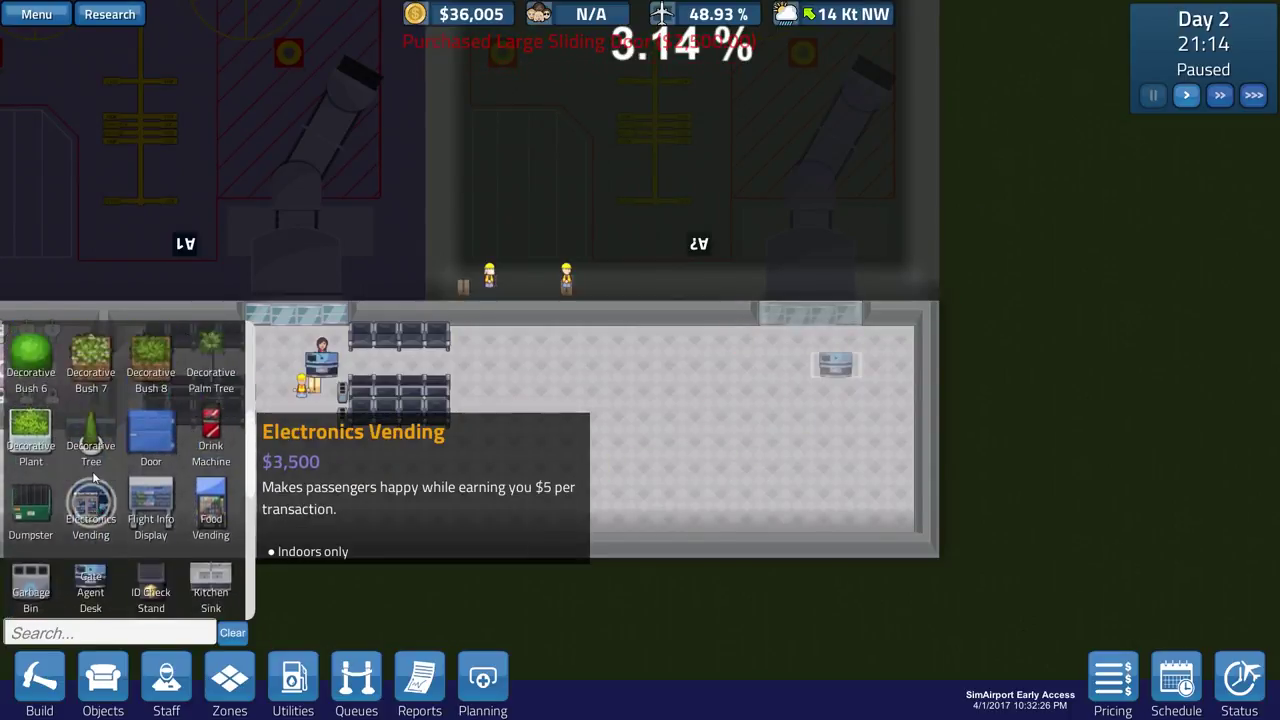
pyautogui.scroll(1, 91, 478)
pyautogui.scroll(1, 91, 470)
pyautogui.scroll(1, 91, 465)
pyautogui.scroll(1, 155, 450)
# - Place three rotated bench rows in the second gate's waiting area
pyautogui.click(155, 450)
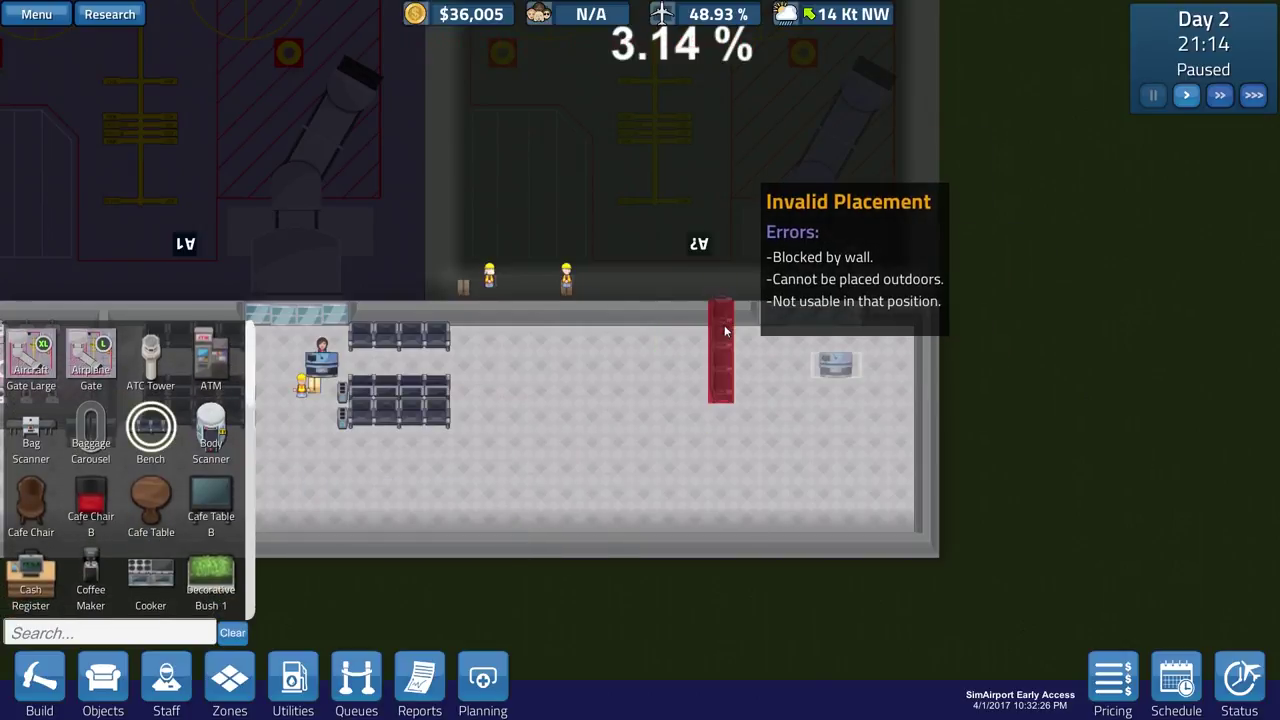
pyautogui.press('r')
pyautogui.click(730, 336)
pyautogui.click(731, 388)
pyautogui.click(735, 405)
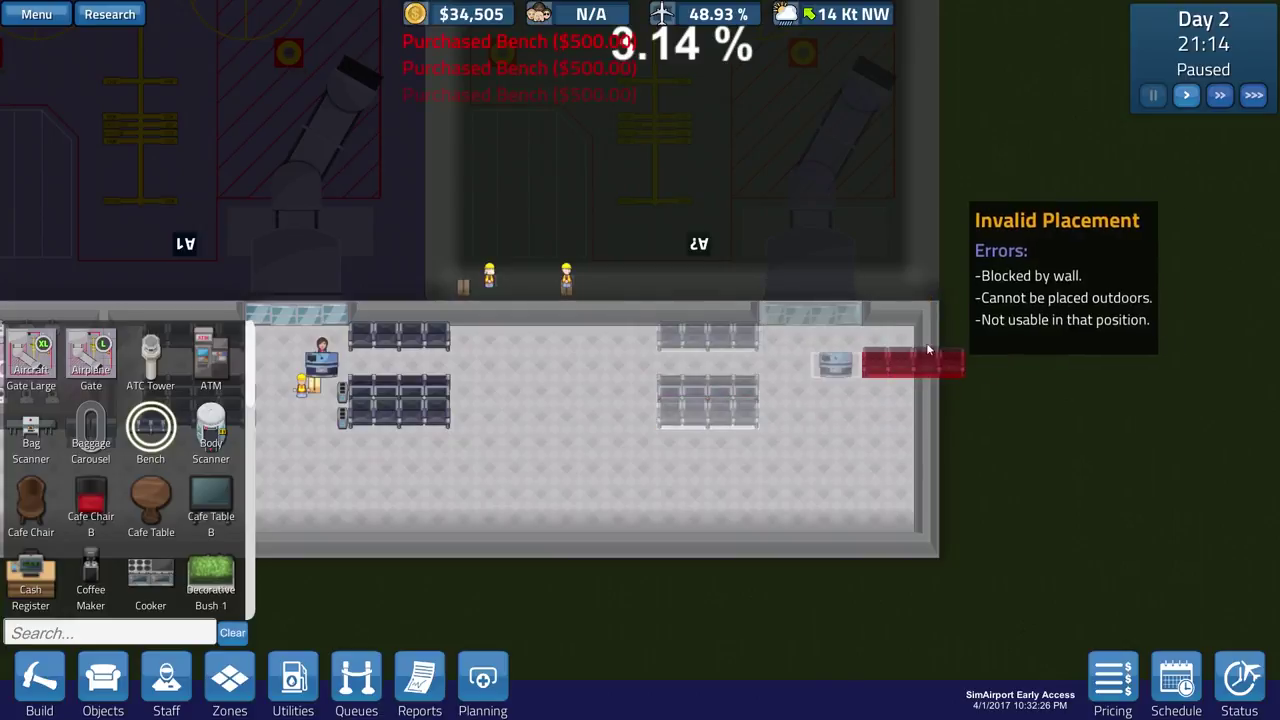
pyautogui.press('r')
# - Add a bench by the right wall, then place three garbage bins by gate A2's benches
pyautogui.click(916, 364)
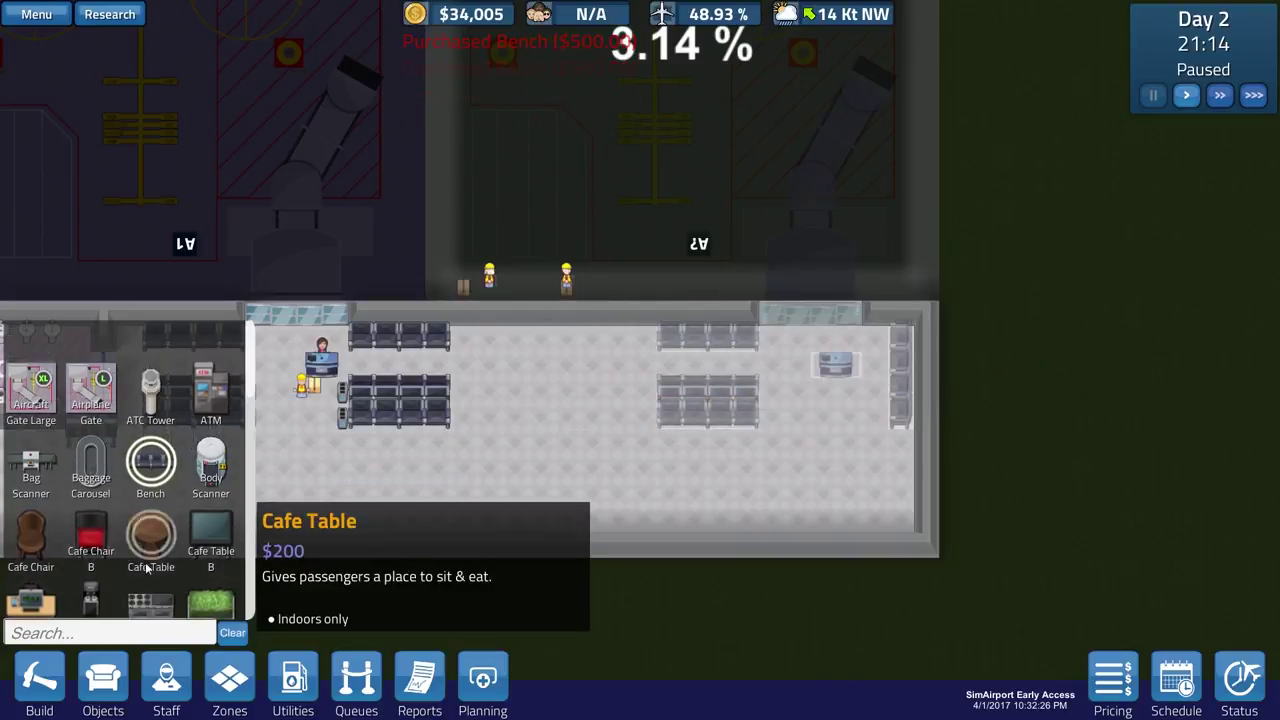
pyautogui.scroll(-3, 140, 560)
pyautogui.click(126, 630)
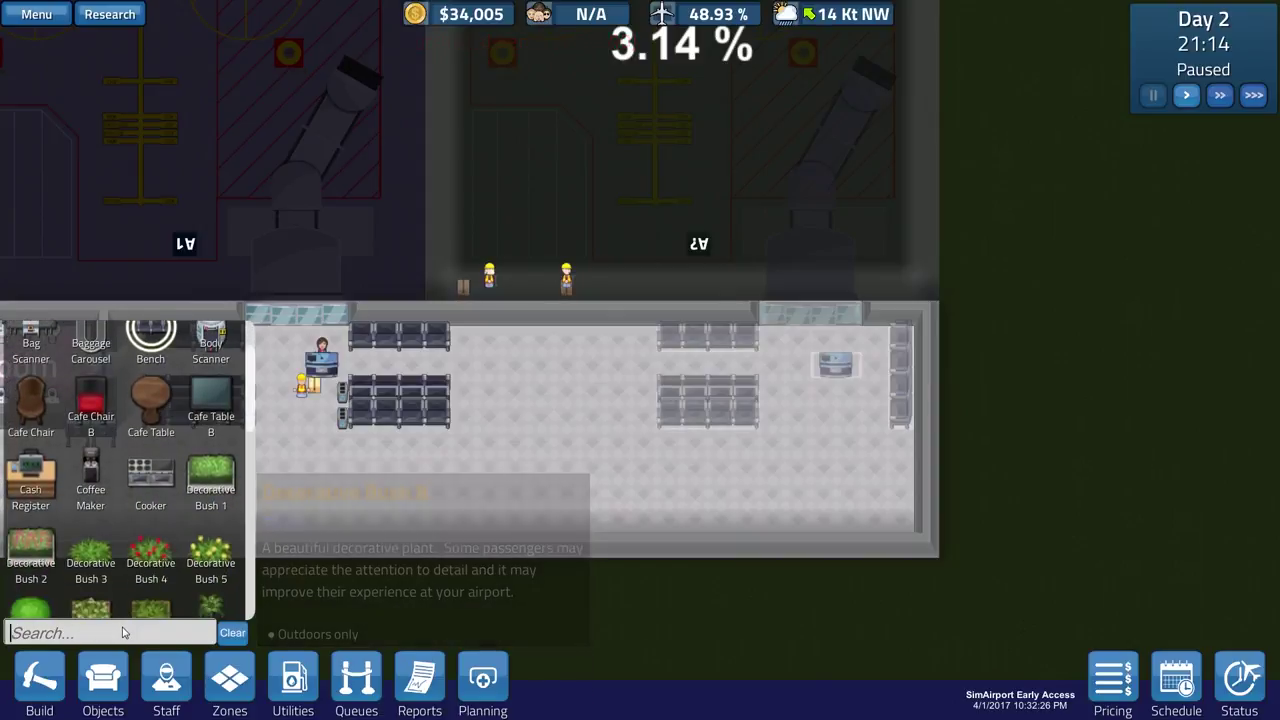
pyautogui.write('Bin')
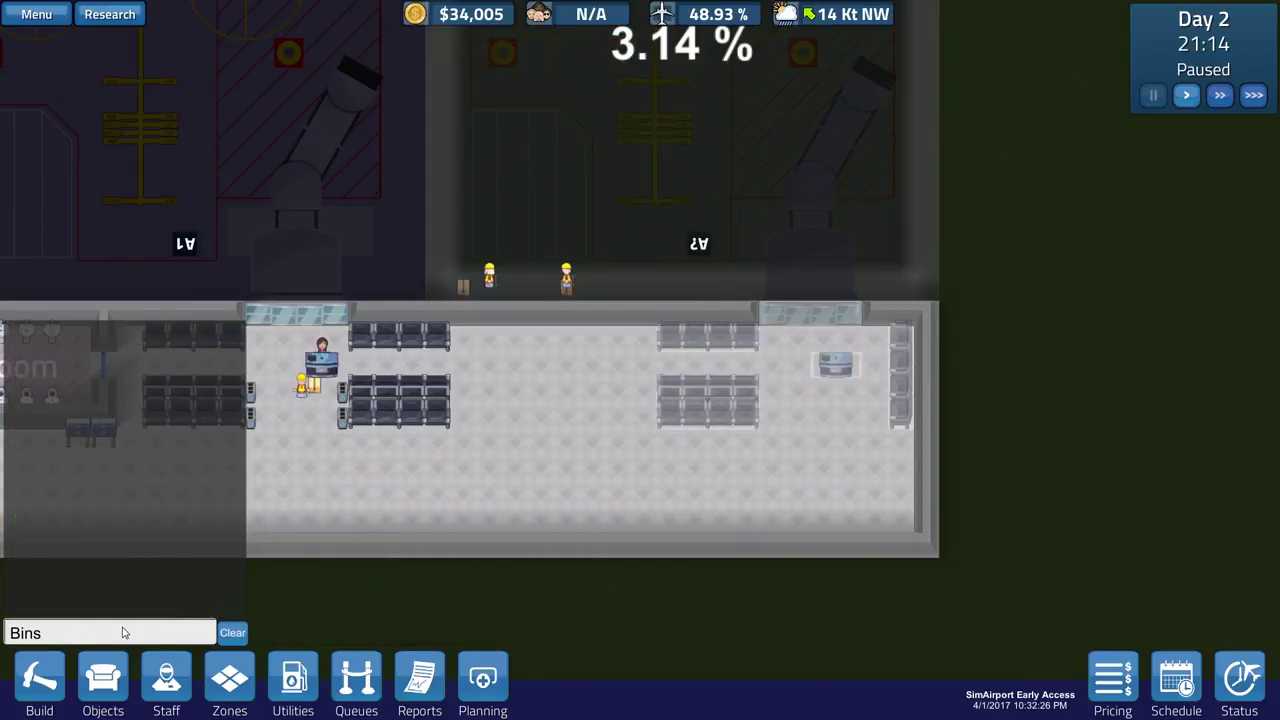
pyautogui.click(30, 386)
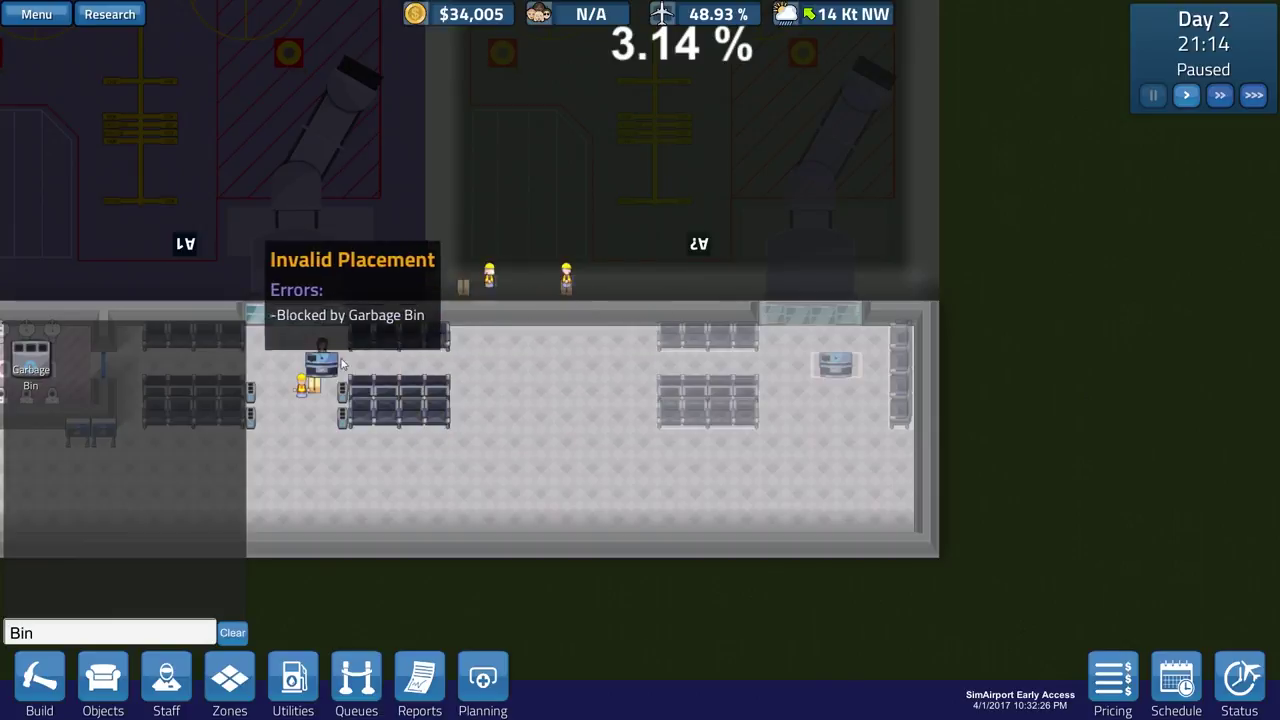
pyautogui.click(773, 366)
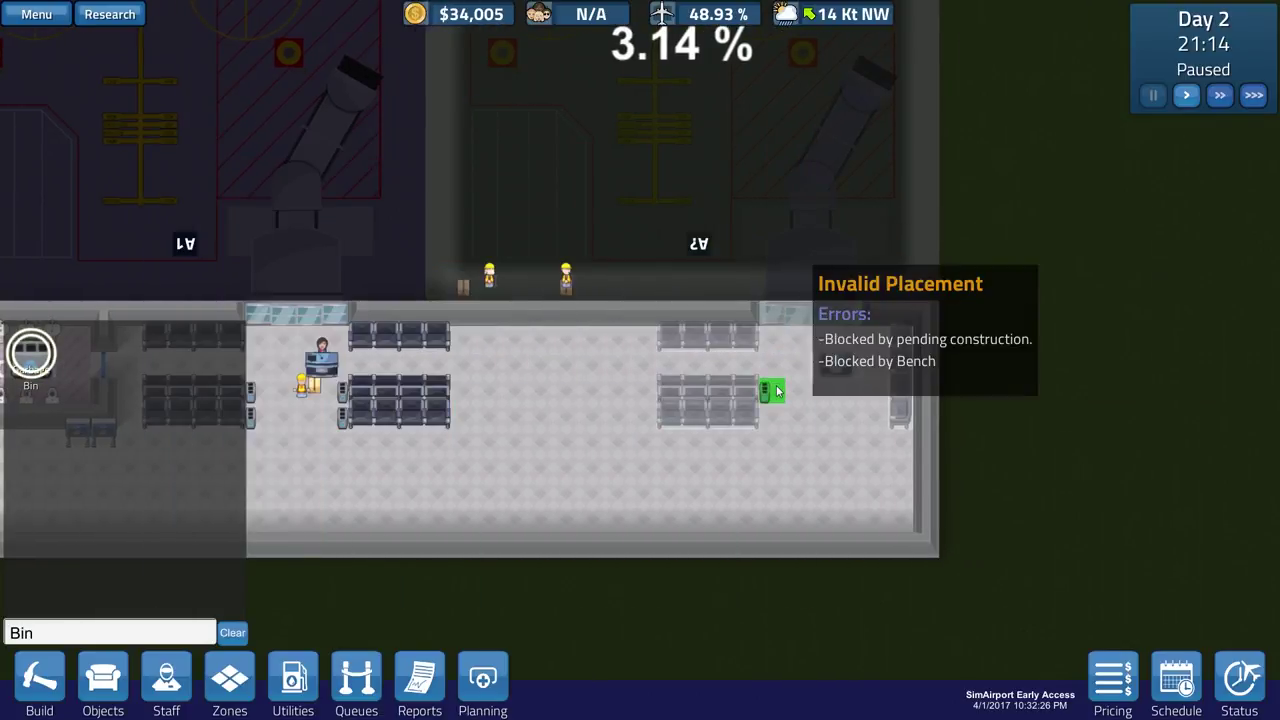
pyautogui.click(773, 390)
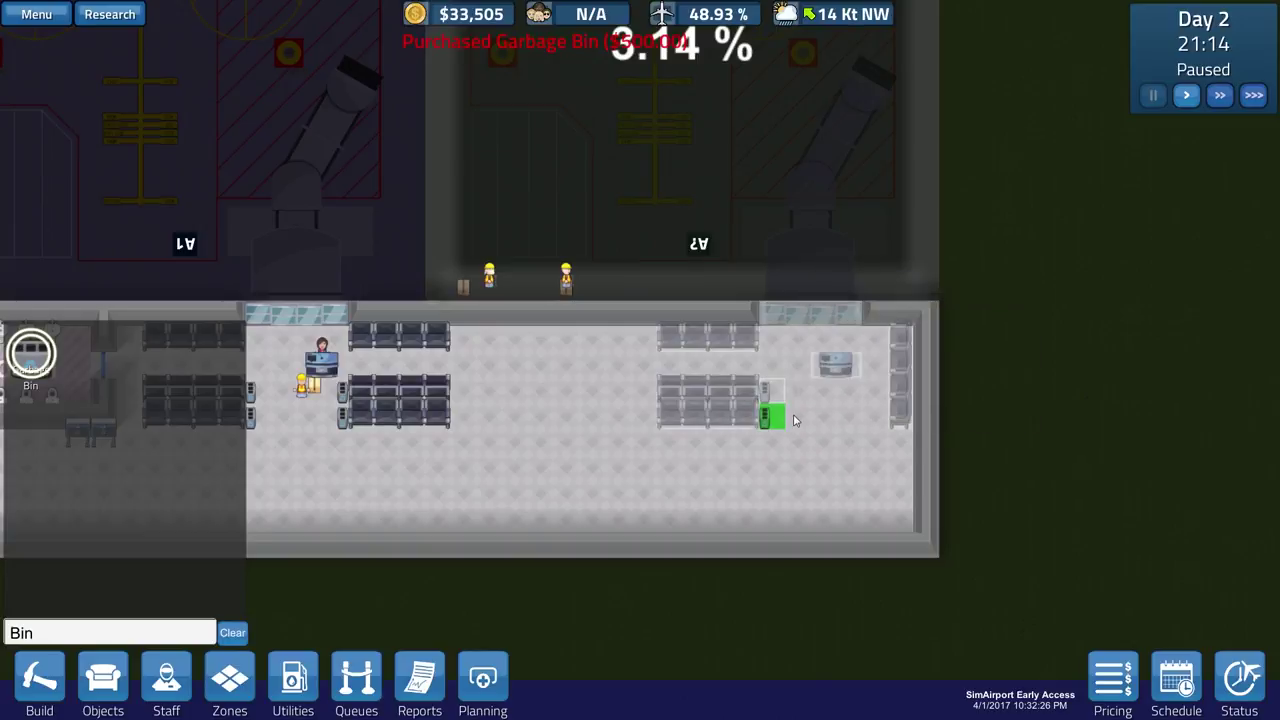
pyautogui.click(910, 422)
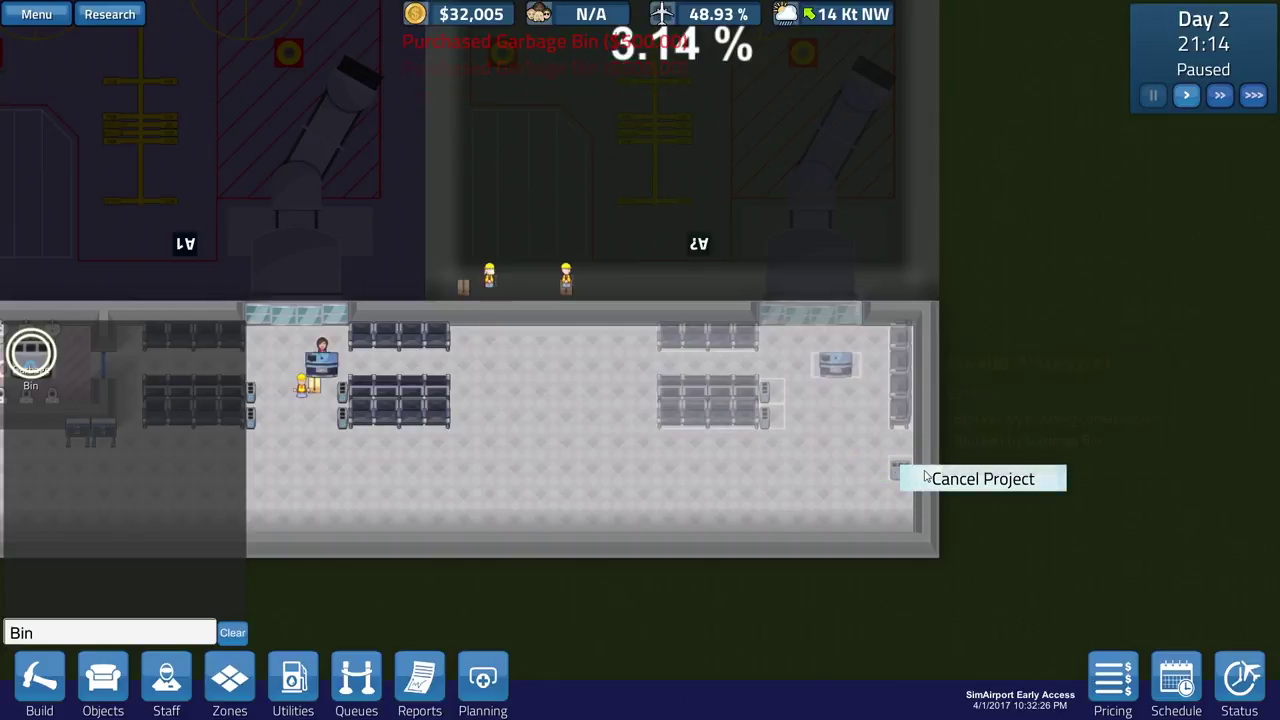
# - Place two more garbage bins beside the first gate's benches
pyautogui.press('a')
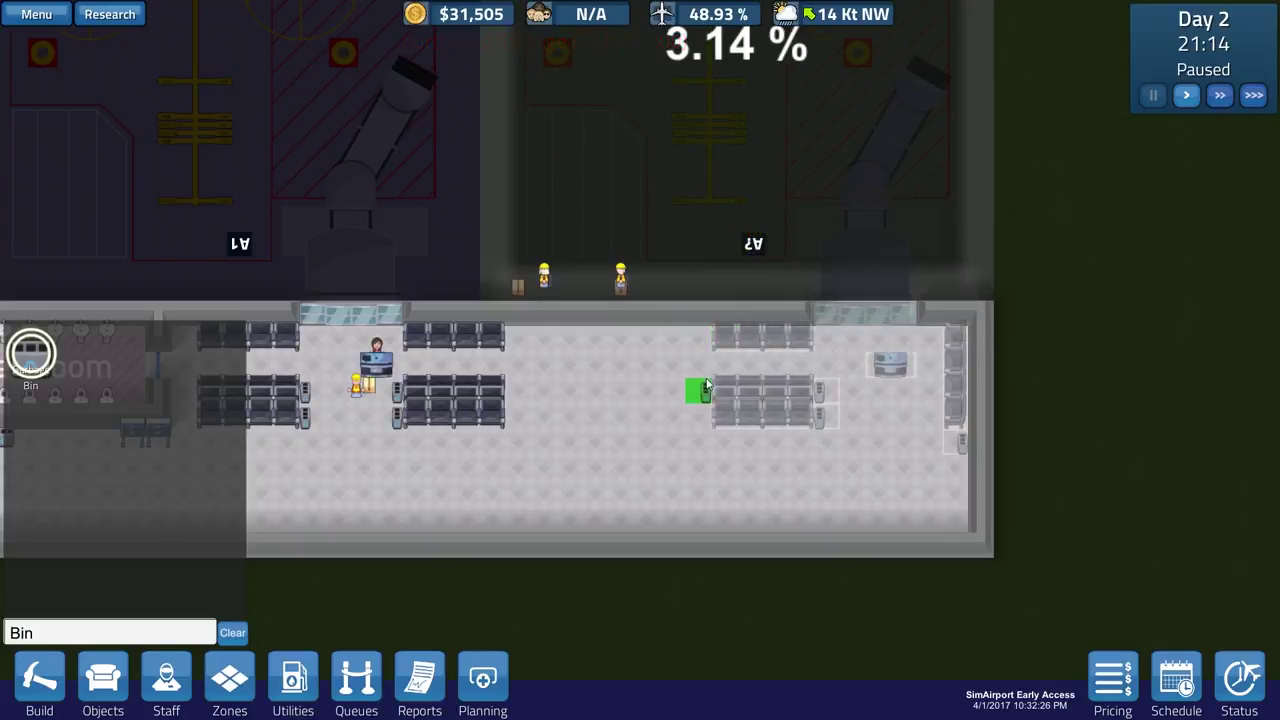
pyautogui.click(530, 390)
pyautogui.click(531, 414)
pyautogui.press('a')
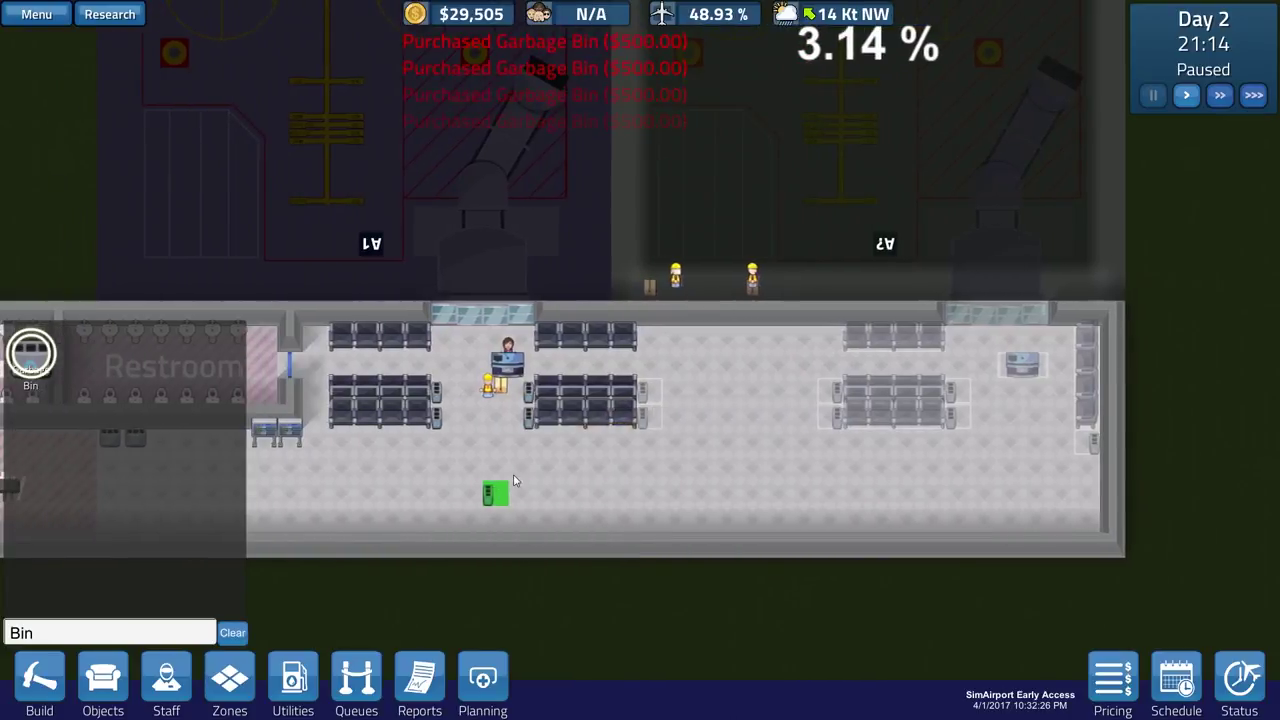
# - Stop placing bins, resume 2X speed, and pan to the unfinished second gate
pyautogui.rightClick(514, 481)
pyautogui.press('2')
pyautogui.press('w')
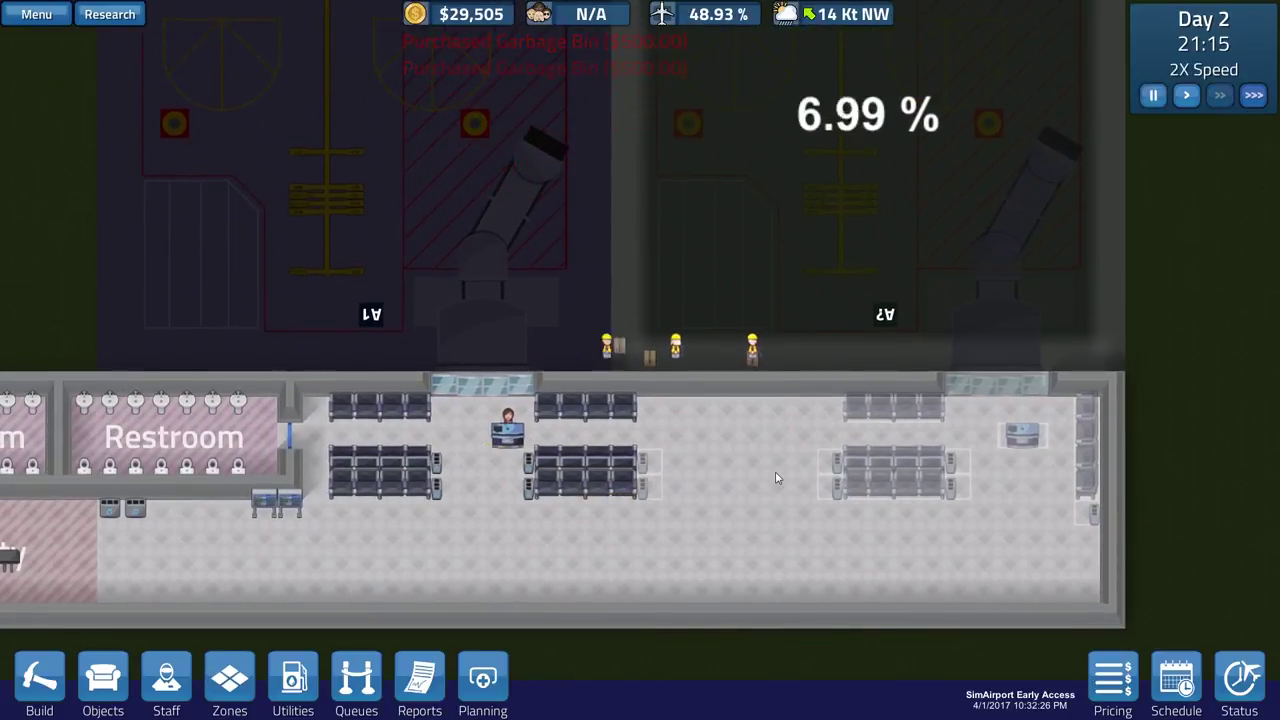
pyautogui.scroll(-3, 775, 471)
pyautogui.scroll(-1, 775, 471)
pyautogui.press('s')
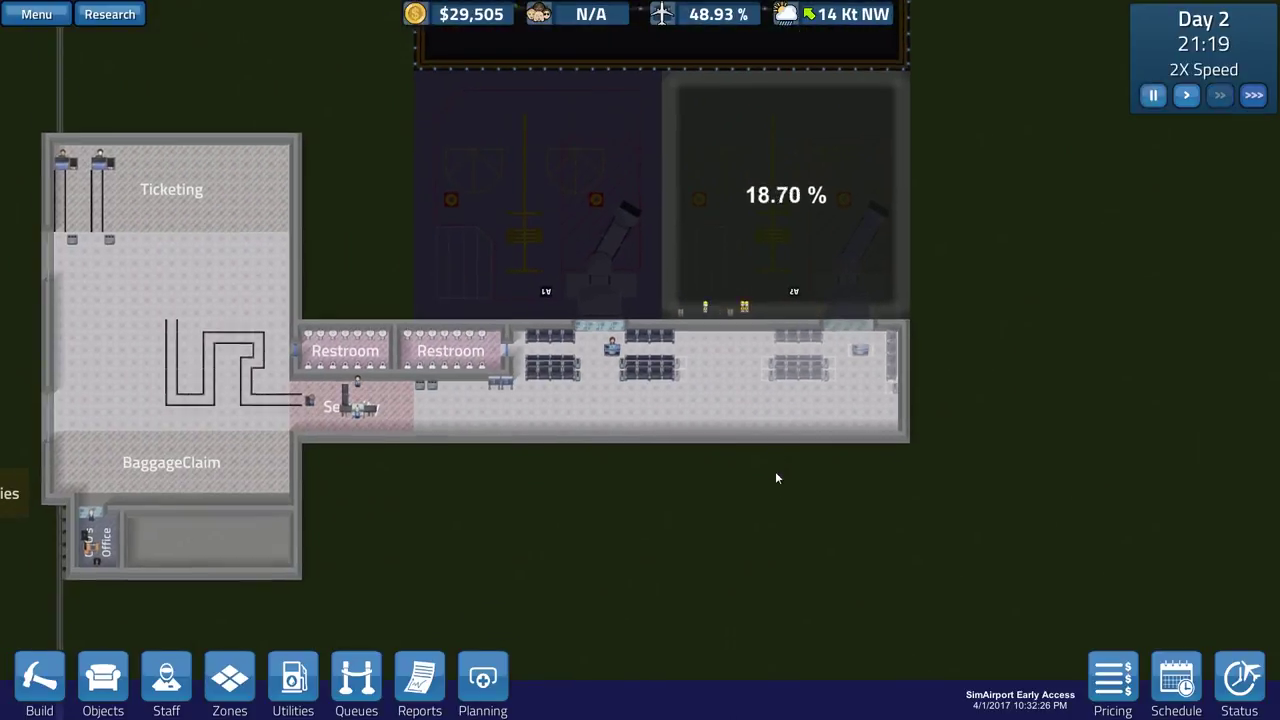
pyautogui.press('a')
pyautogui.press('w')
pyautogui.press('s')
pyautogui.press('a')
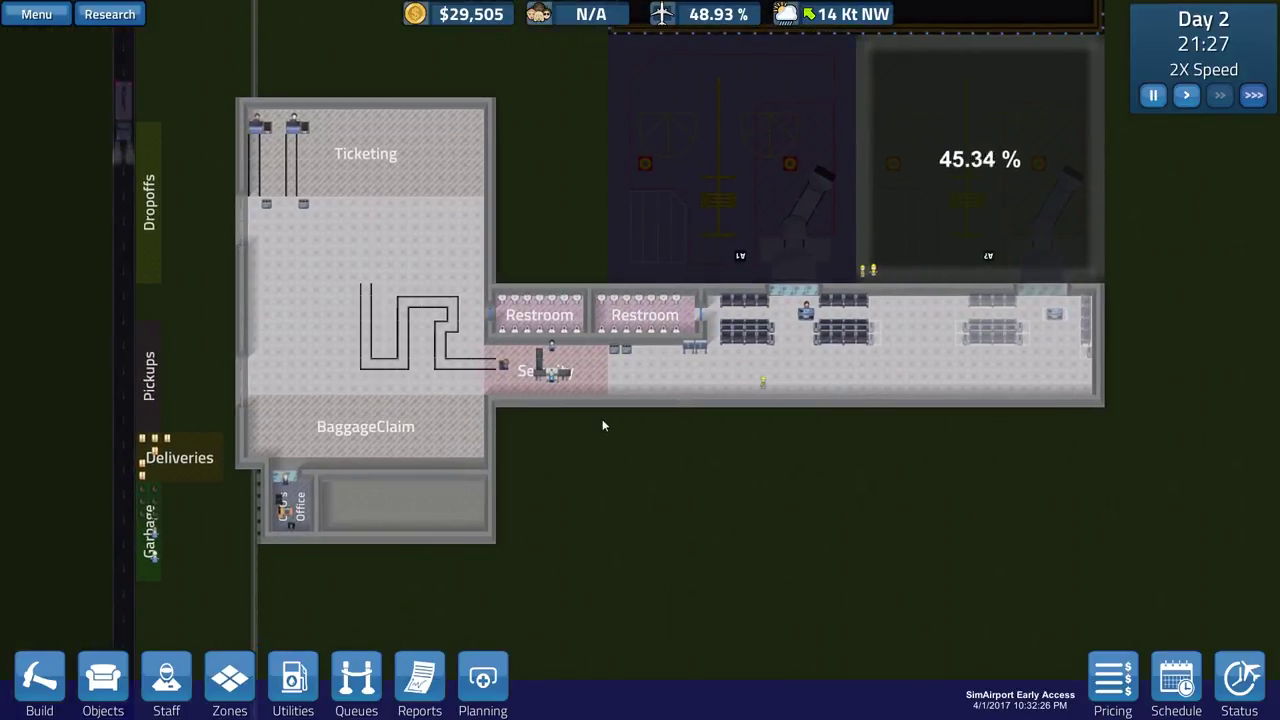
pyautogui.press('w')
pyautogui.press('d')
pyautogui.press('w')
pyautogui.press('d')
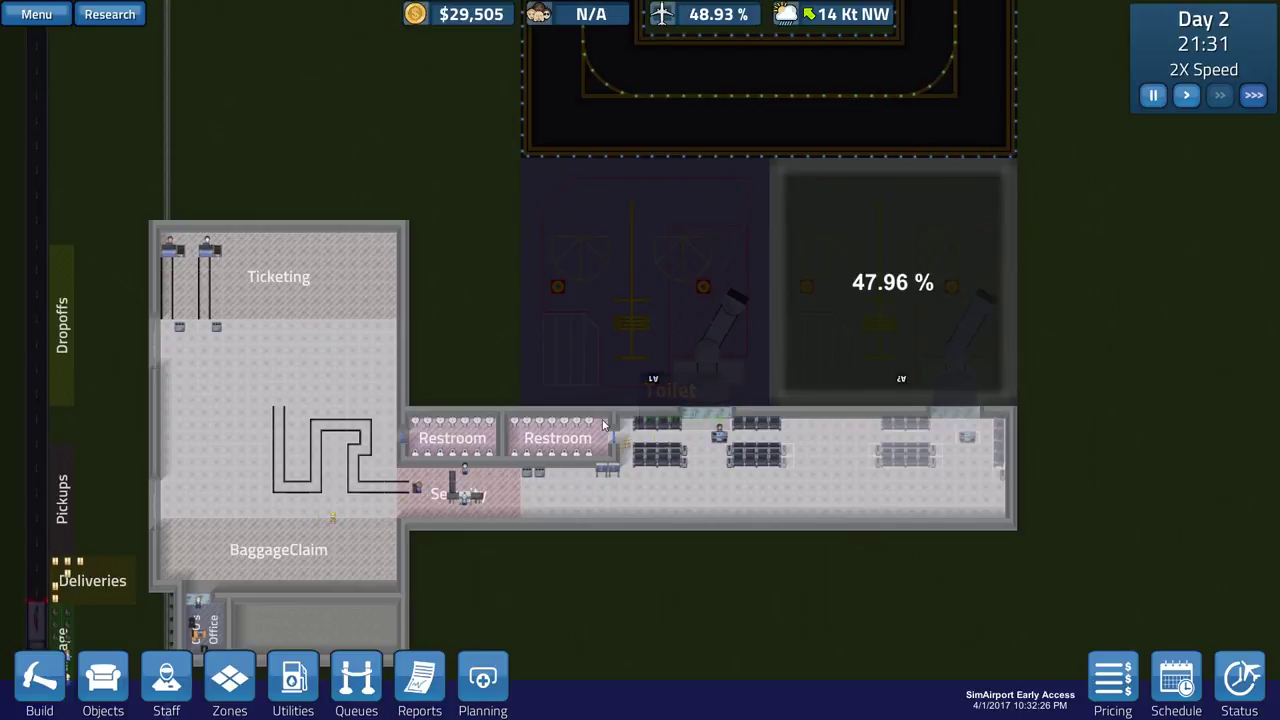
pyautogui.press('s')
pyautogui.press('d')
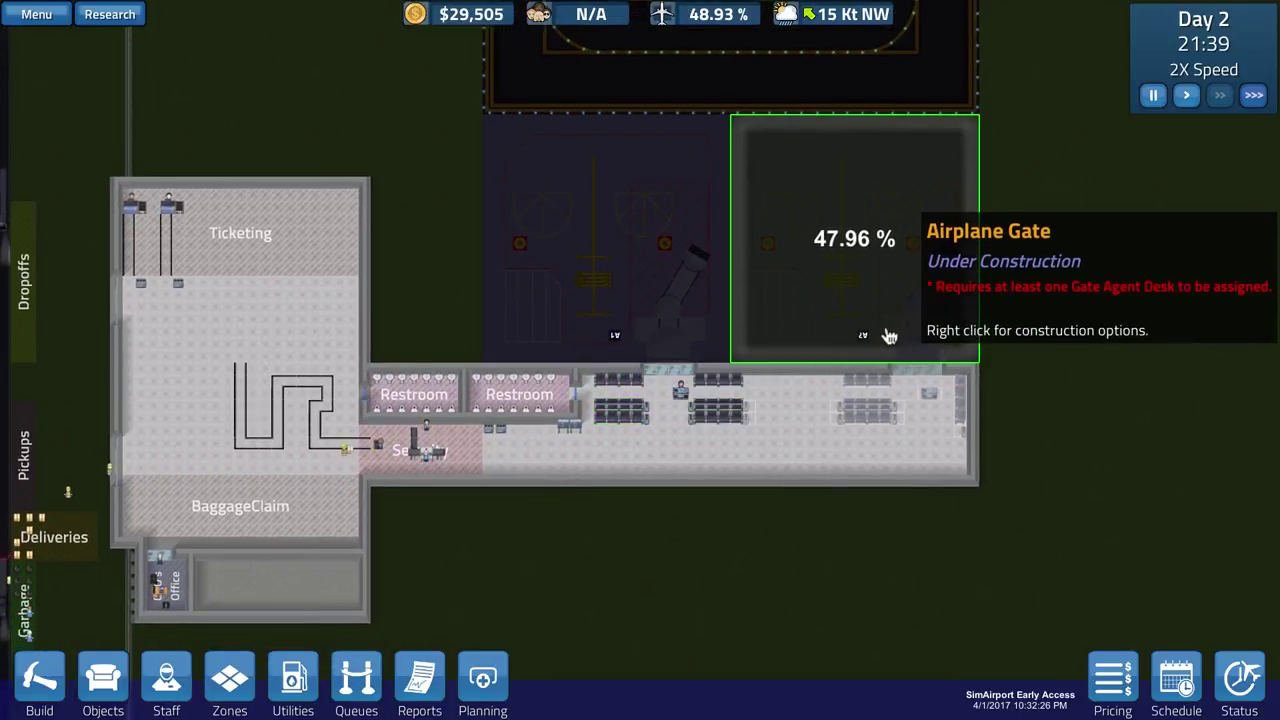
pyautogui.press('d')
pyautogui.scroll(2, 715, 375)
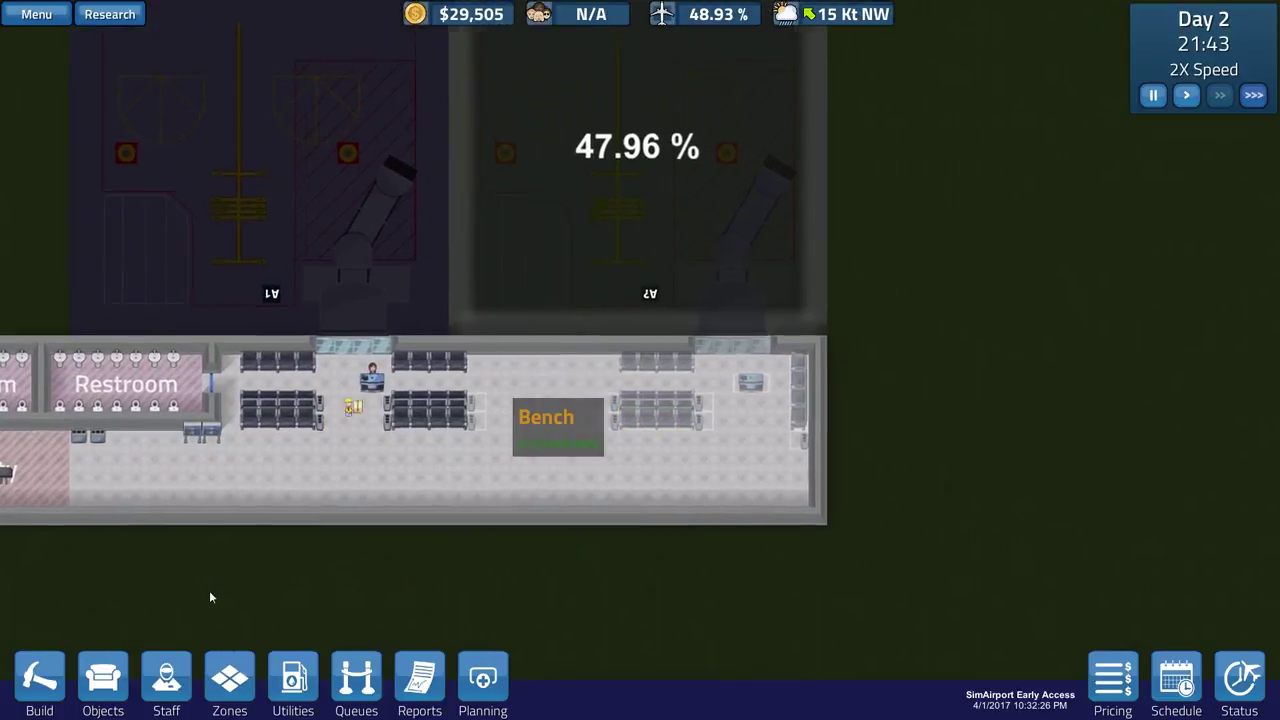
# - Open the staff hiring options and pan over the gate concourse
pyautogui.click(166, 677)
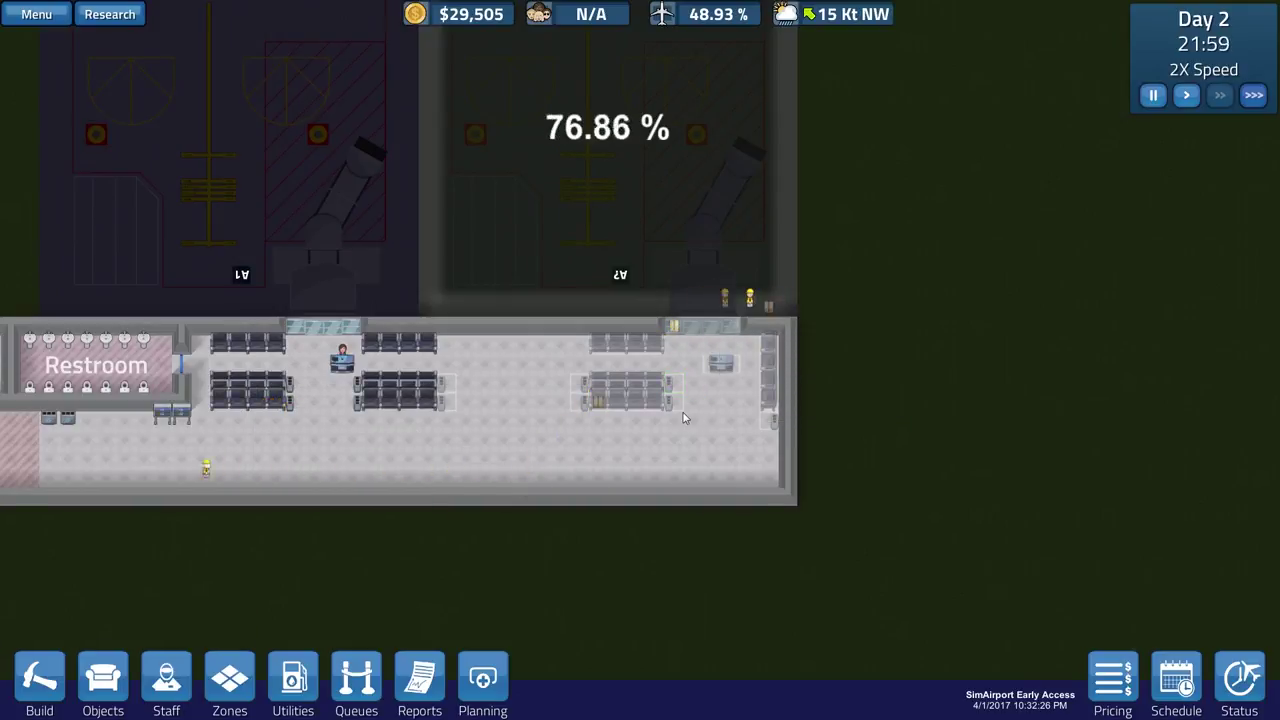
pyautogui.press('w')
pyautogui.press('w')
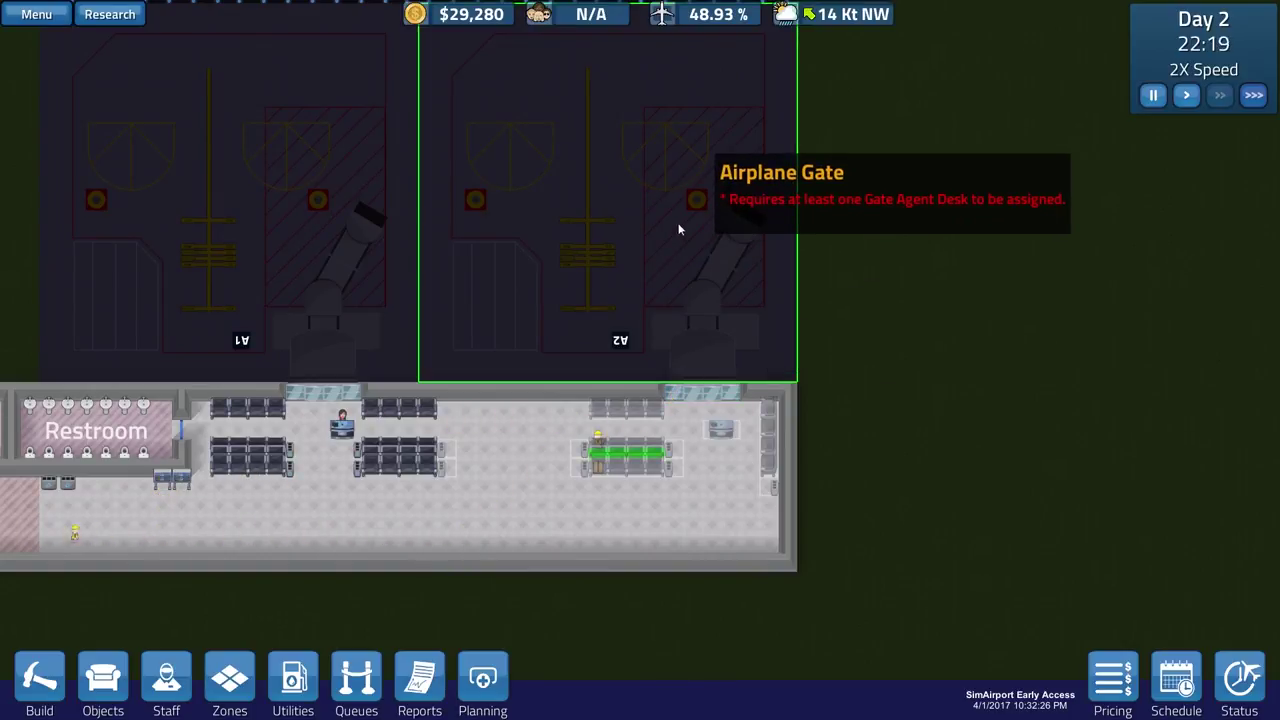
pyautogui.scroll(-3, 729, 430)
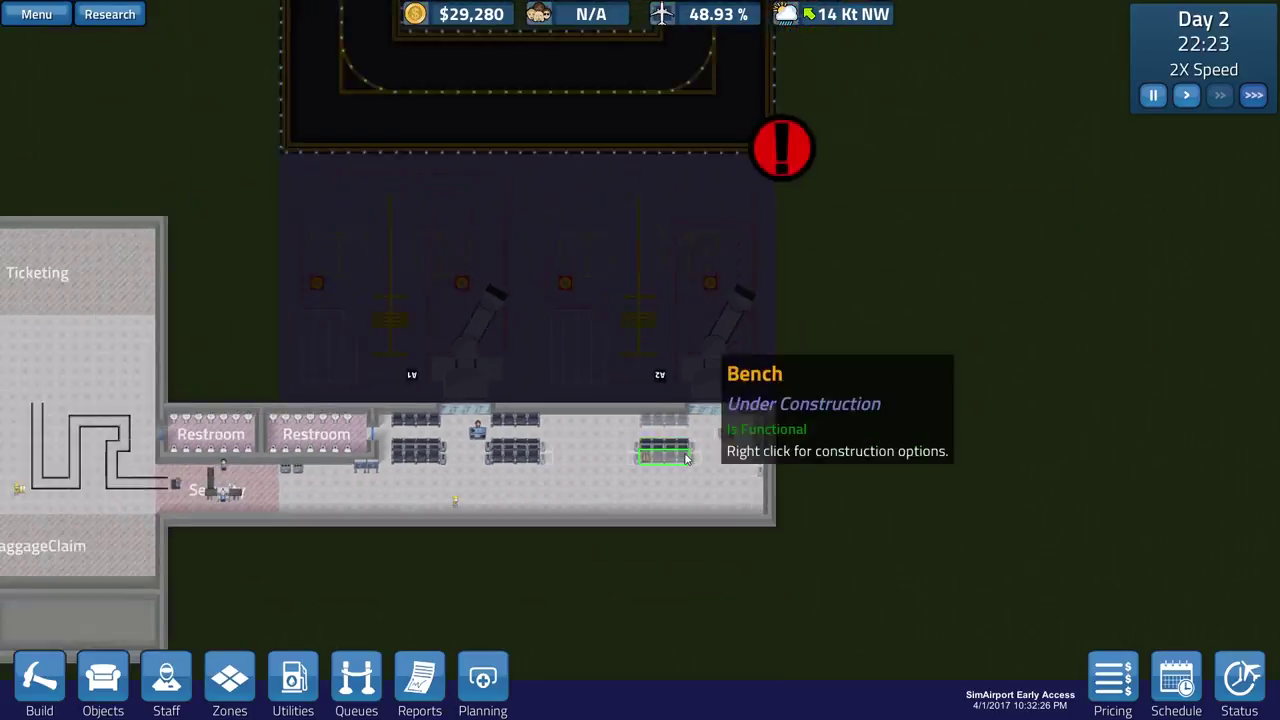
pyautogui.scroll(-2, 690, 450)
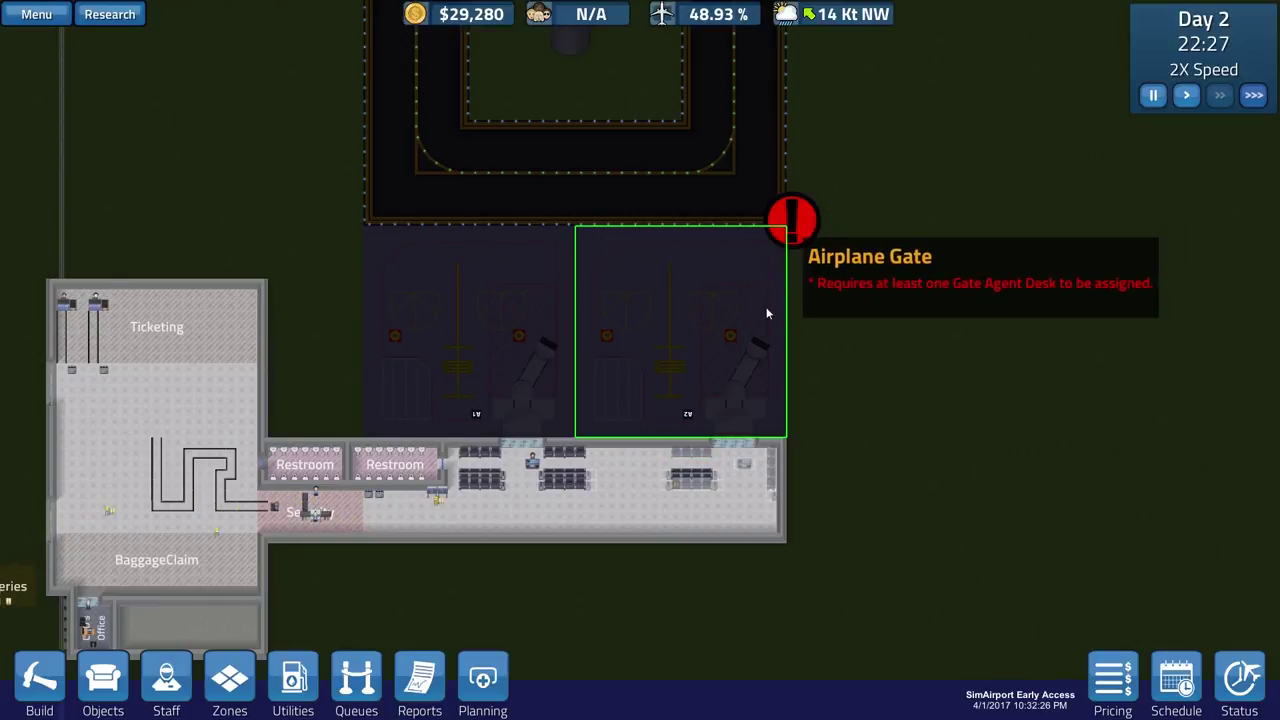
pyautogui.press('Down')
pyautogui.press('Right')
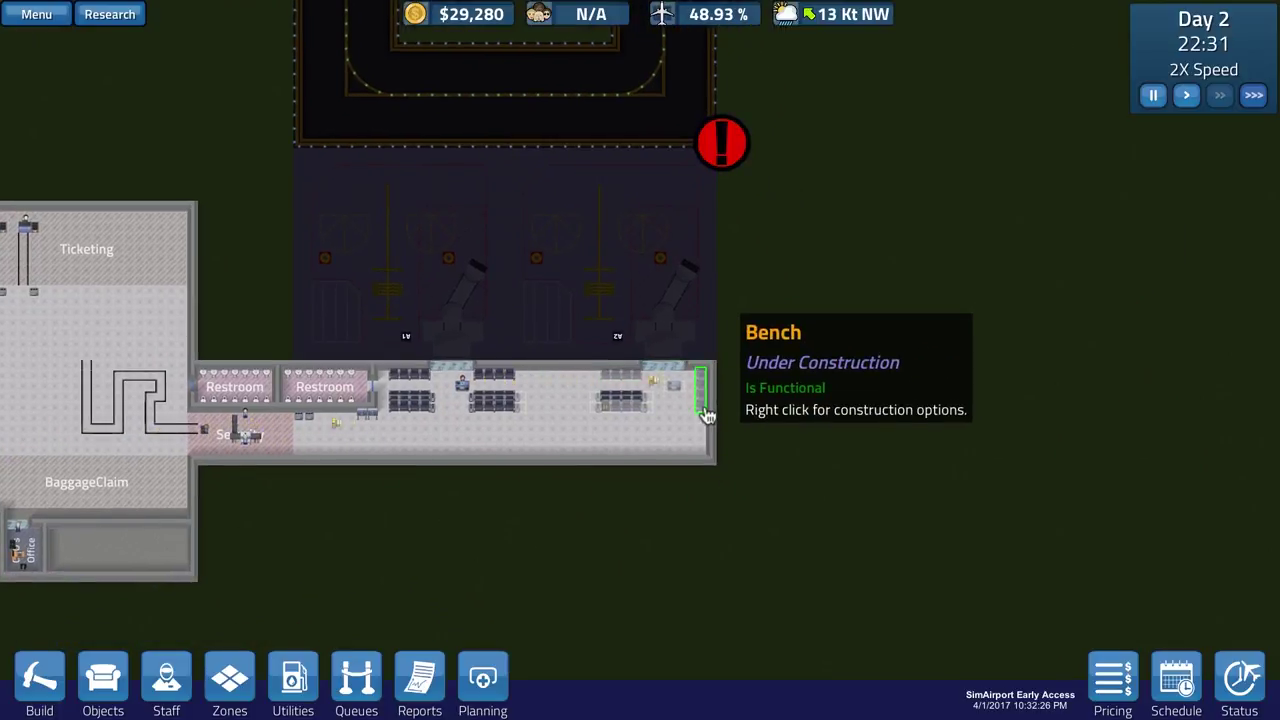
pyautogui.scroll(1, 705, 405)
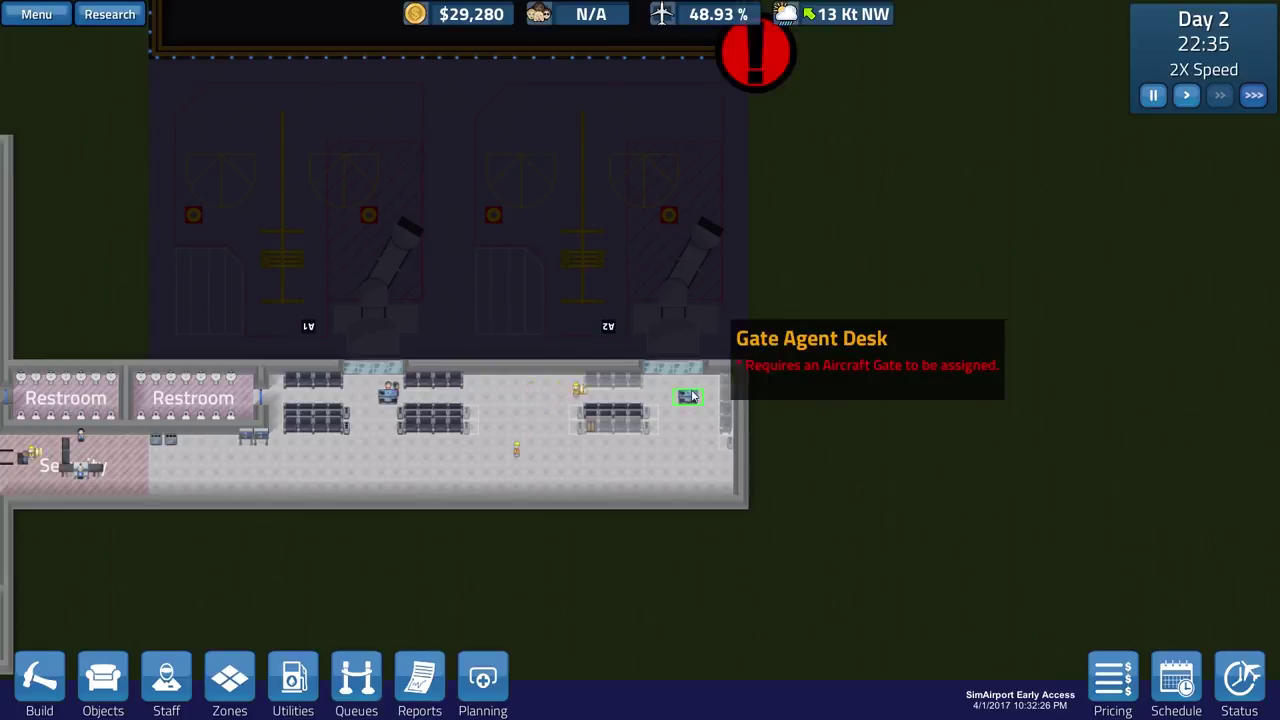
pyautogui.press('Right')
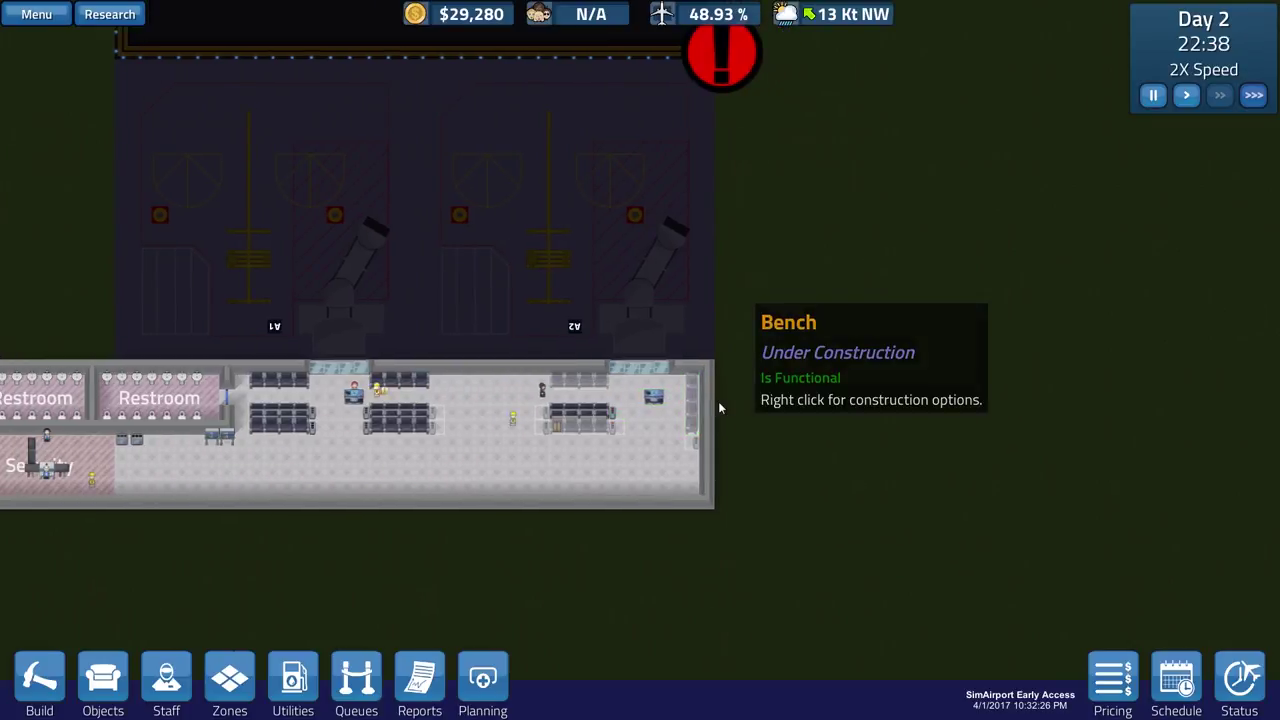
pyautogui.press('Left')
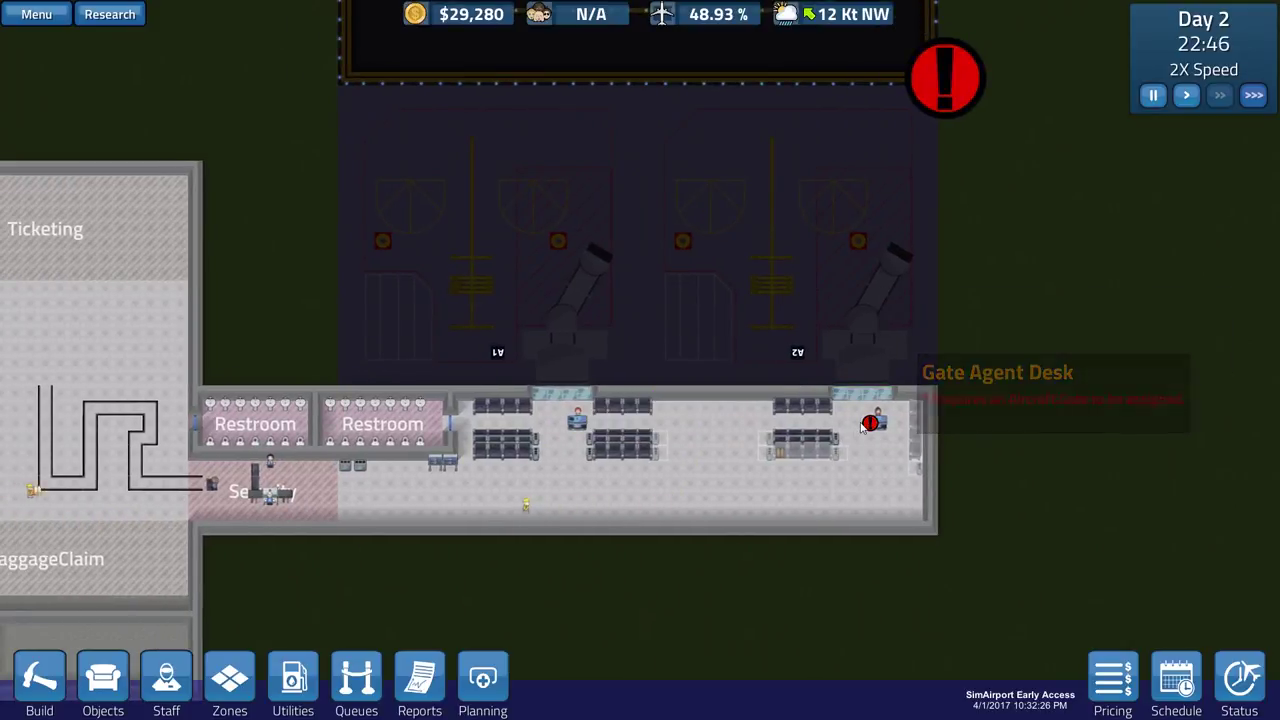
# - Link the new gate agent desk to gate A2 and dismiss the popups
pyautogui.click(882, 318)
pyautogui.click(880, 433)
pyautogui.press('Right')
pyautogui.press('Up')
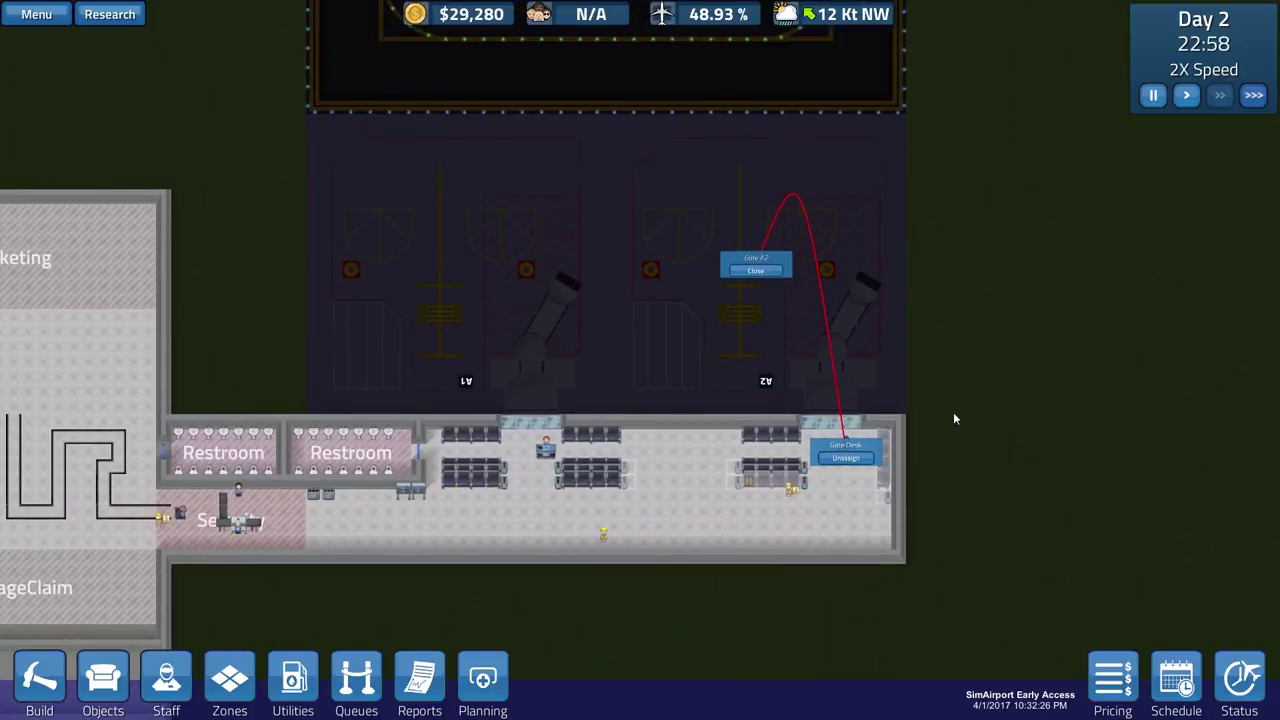
pyautogui.press('Escape')
pyautogui.press('Up')
pyautogui.press('Right')
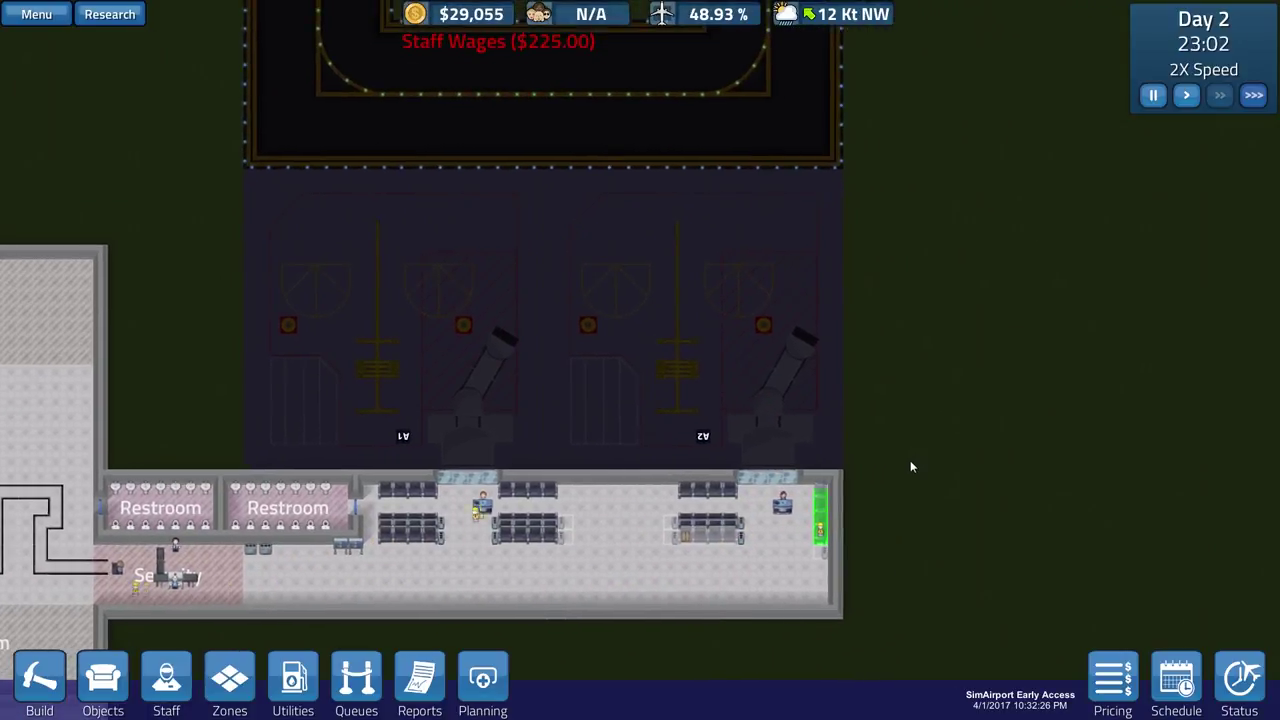
pyautogui.press('Down')
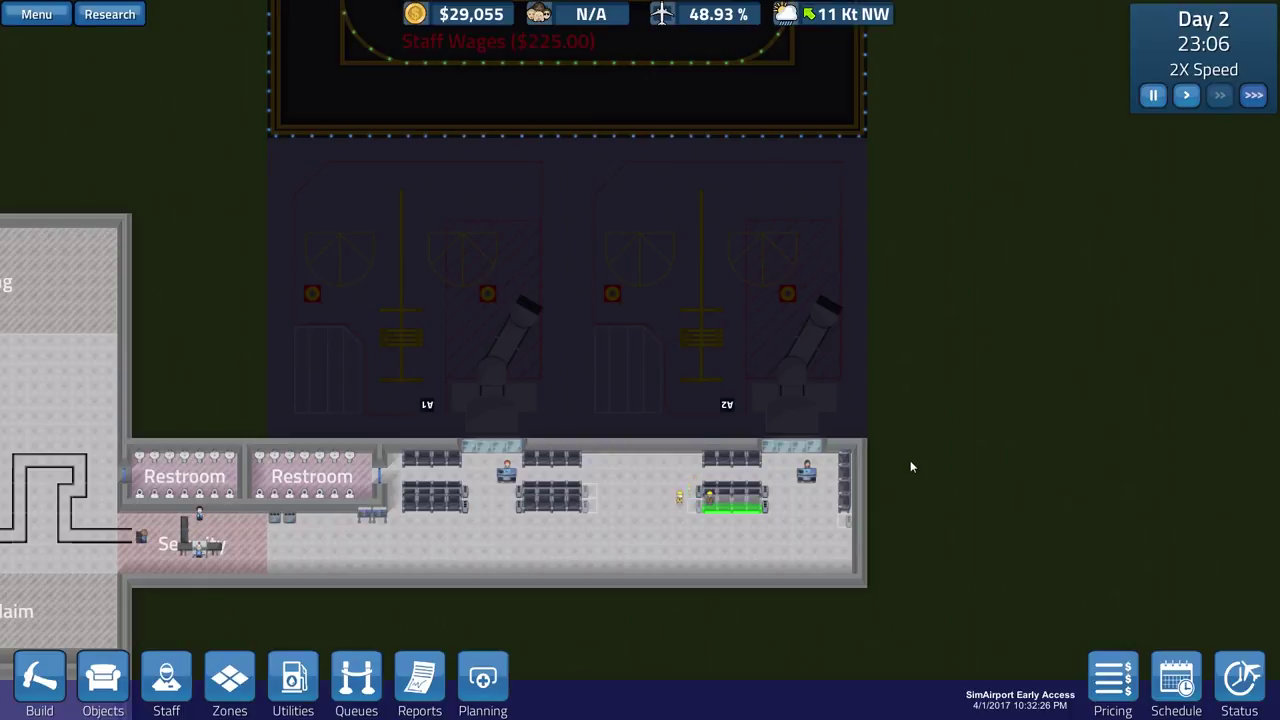
pyautogui.press('Left')
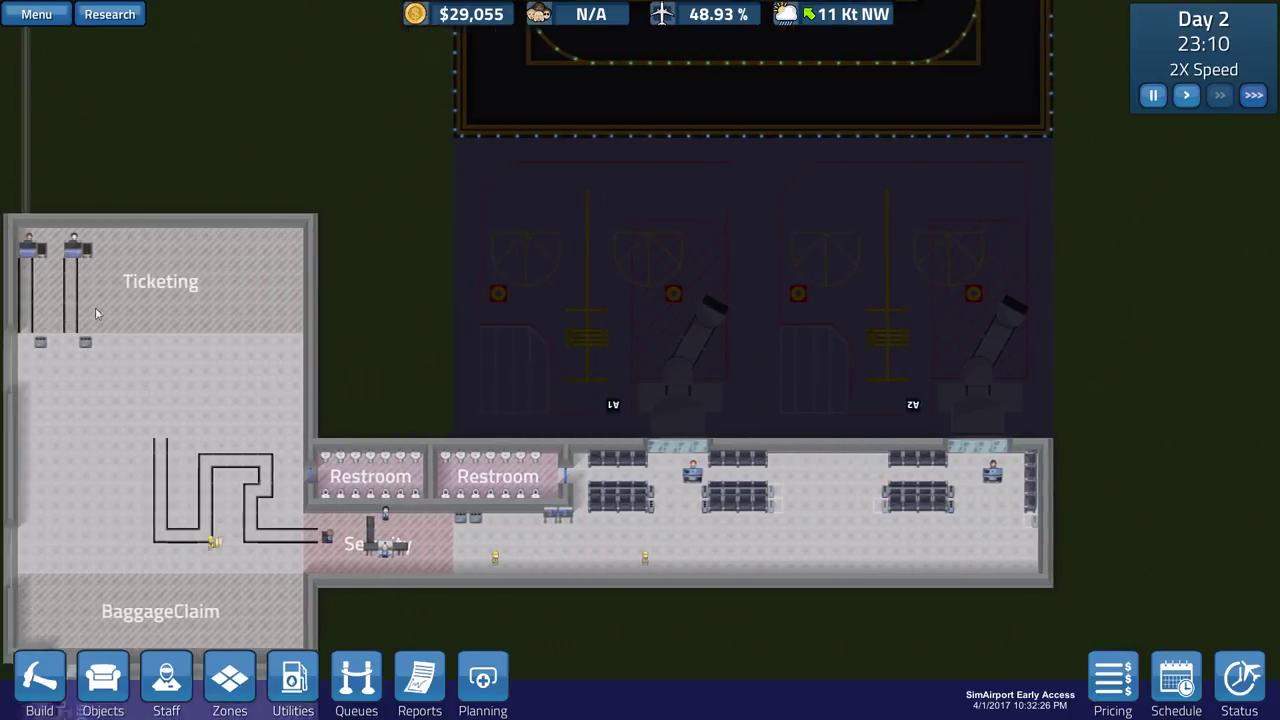
pyautogui.scroll(5, 300, 320)
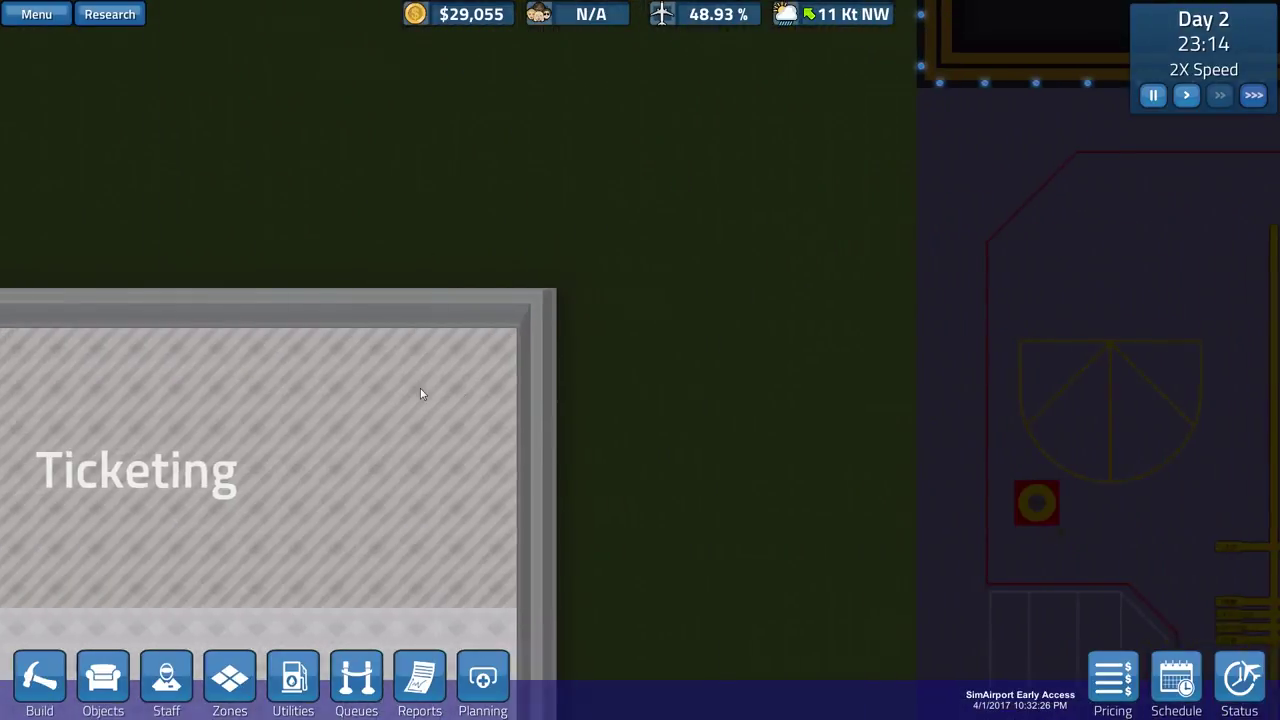
pyautogui.press('Left')
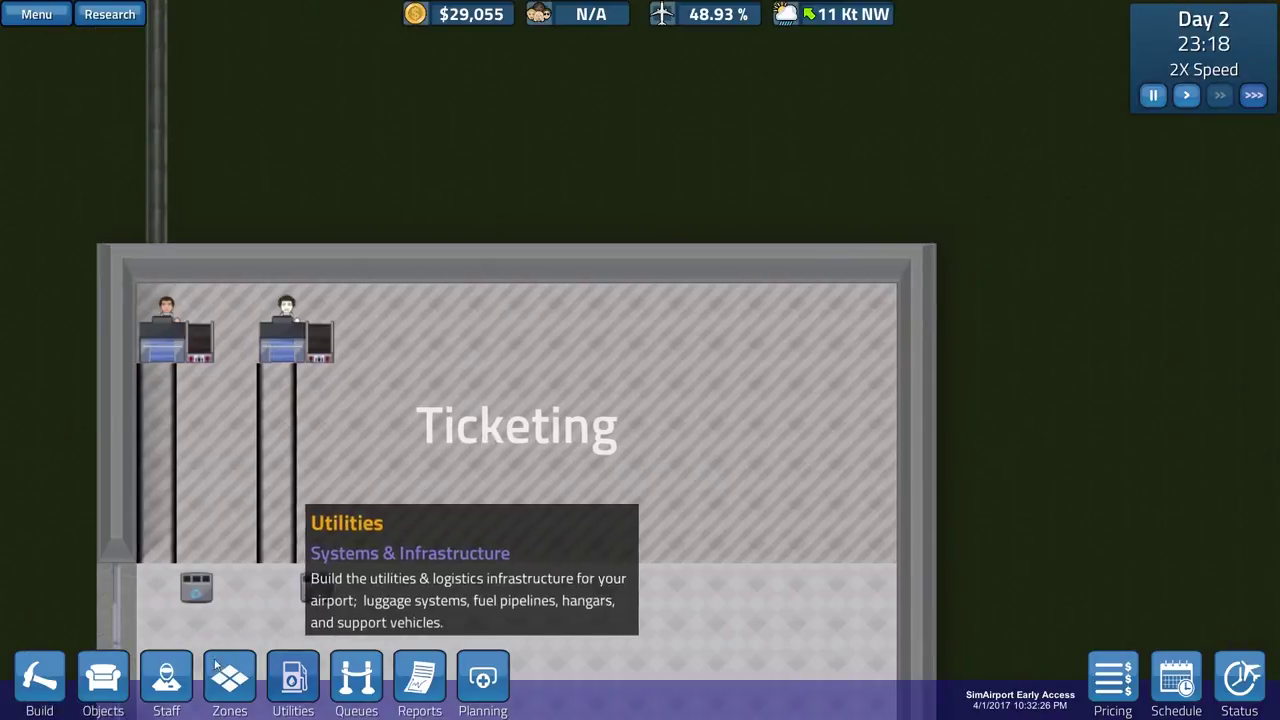
pyautogui.click(103, 680)
pyautogui.click(297, 363)
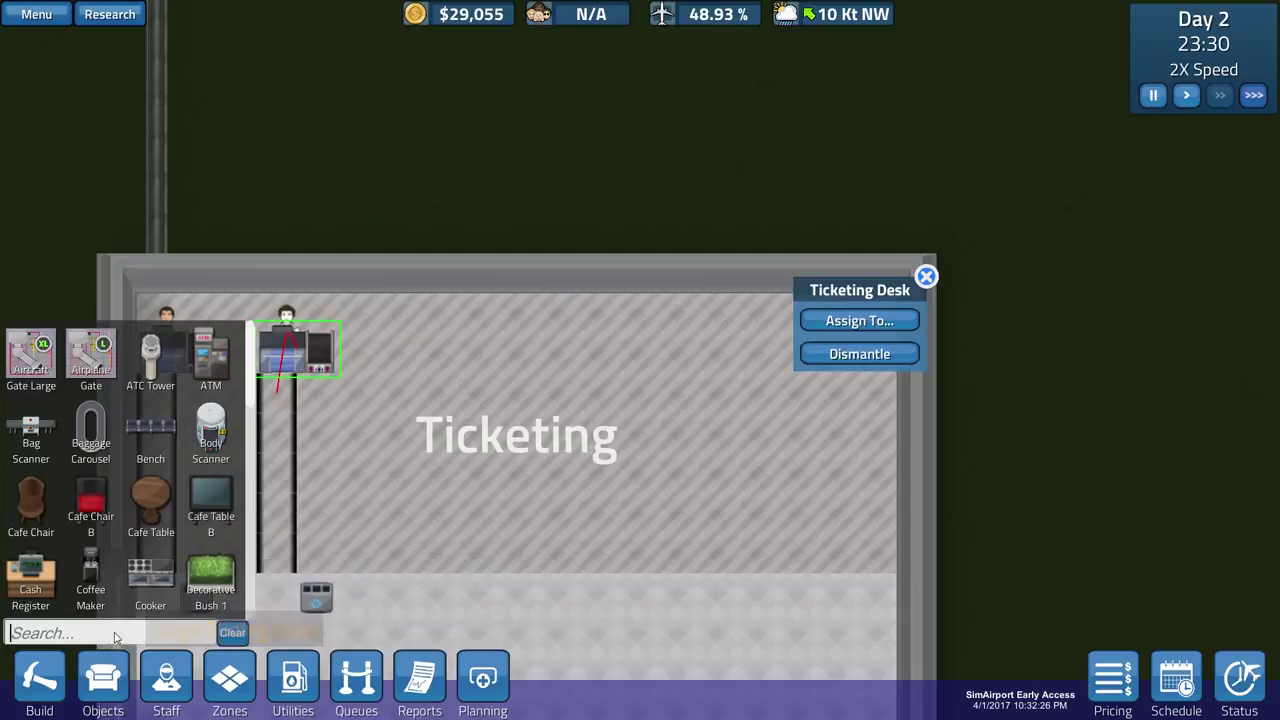
pyautogui.write('Ticket')
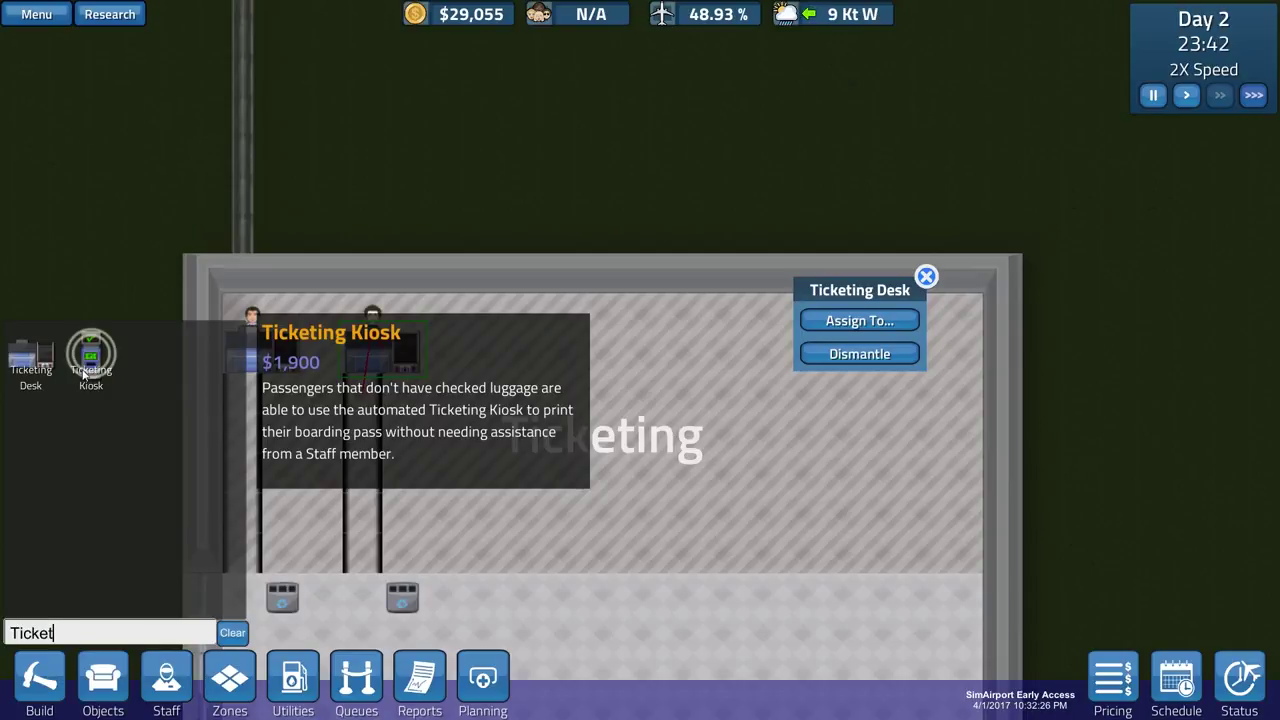
pyautogui.click(38, 365)
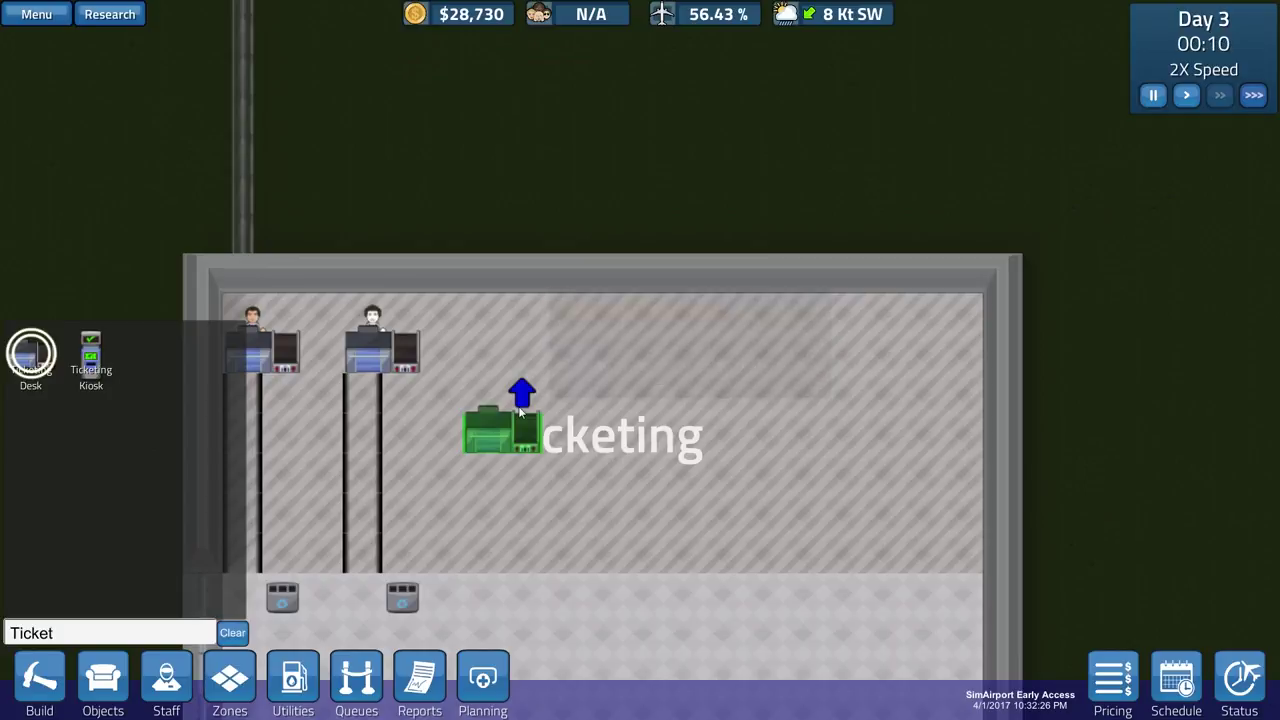
pyautogui.rightClick(230, 465)
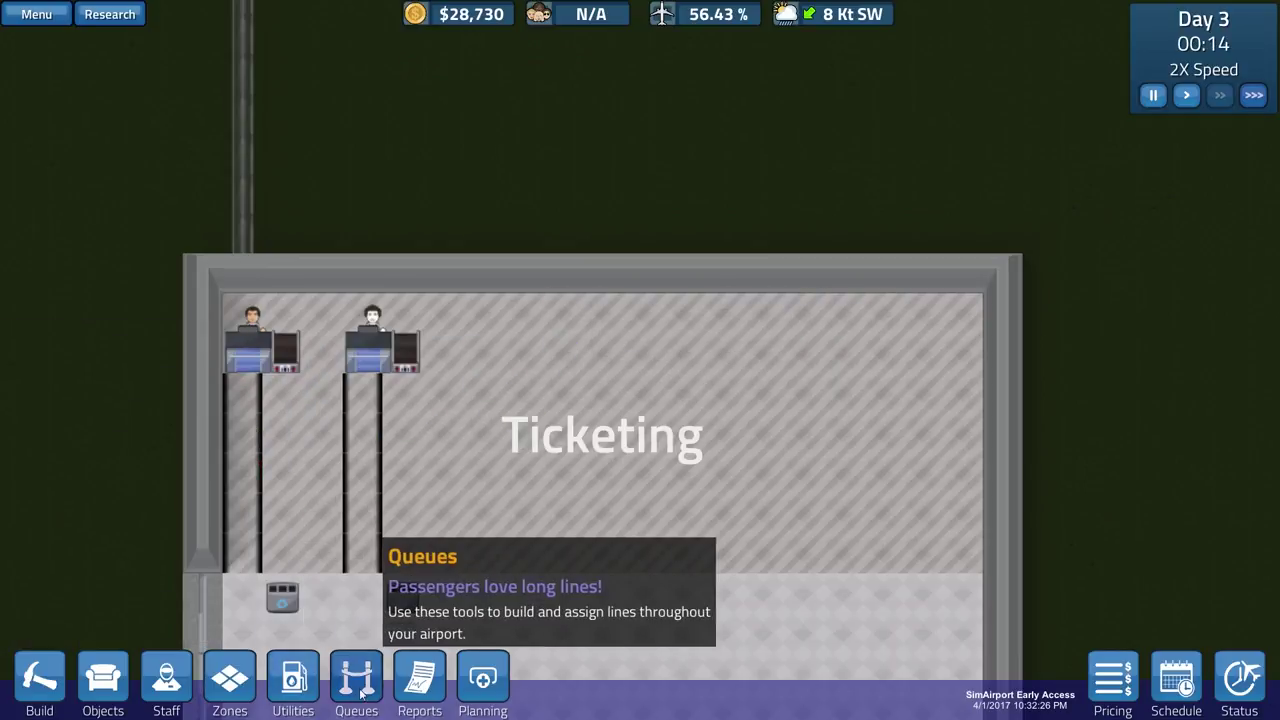
pyautogui.click(293, 695)
pyautogui.click(100, 475)
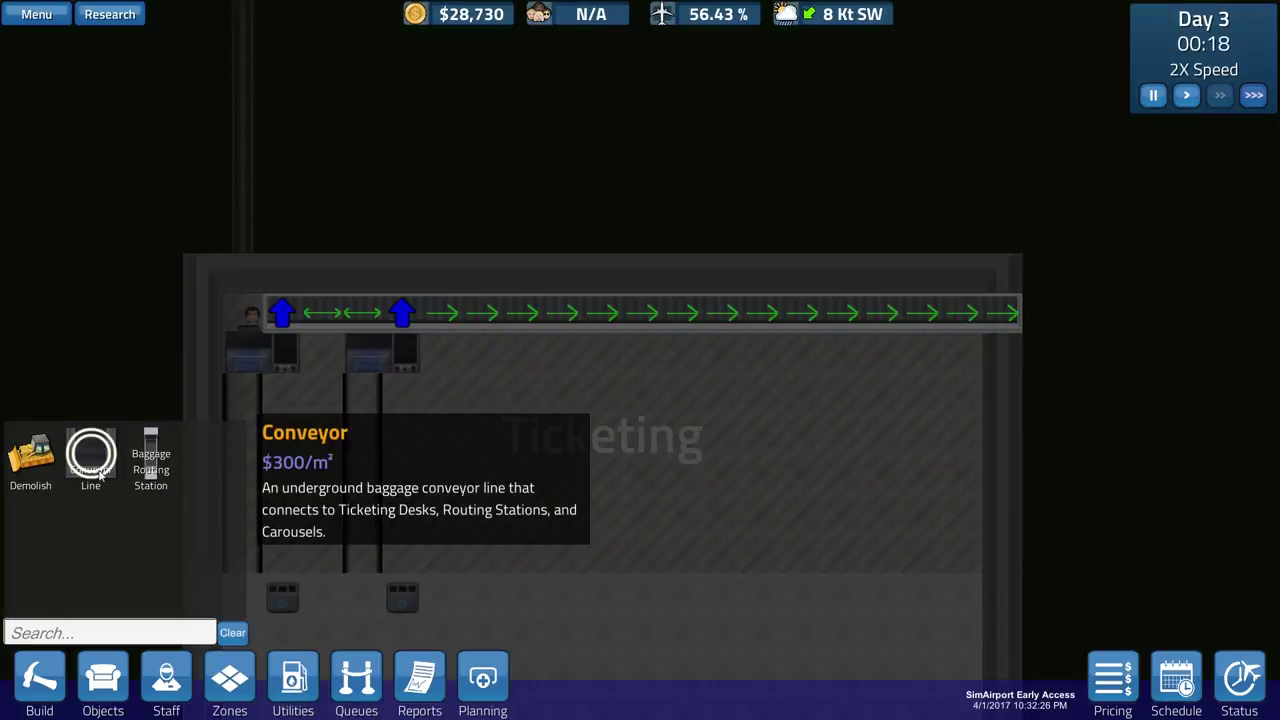
pyautogui.click(151, 465)
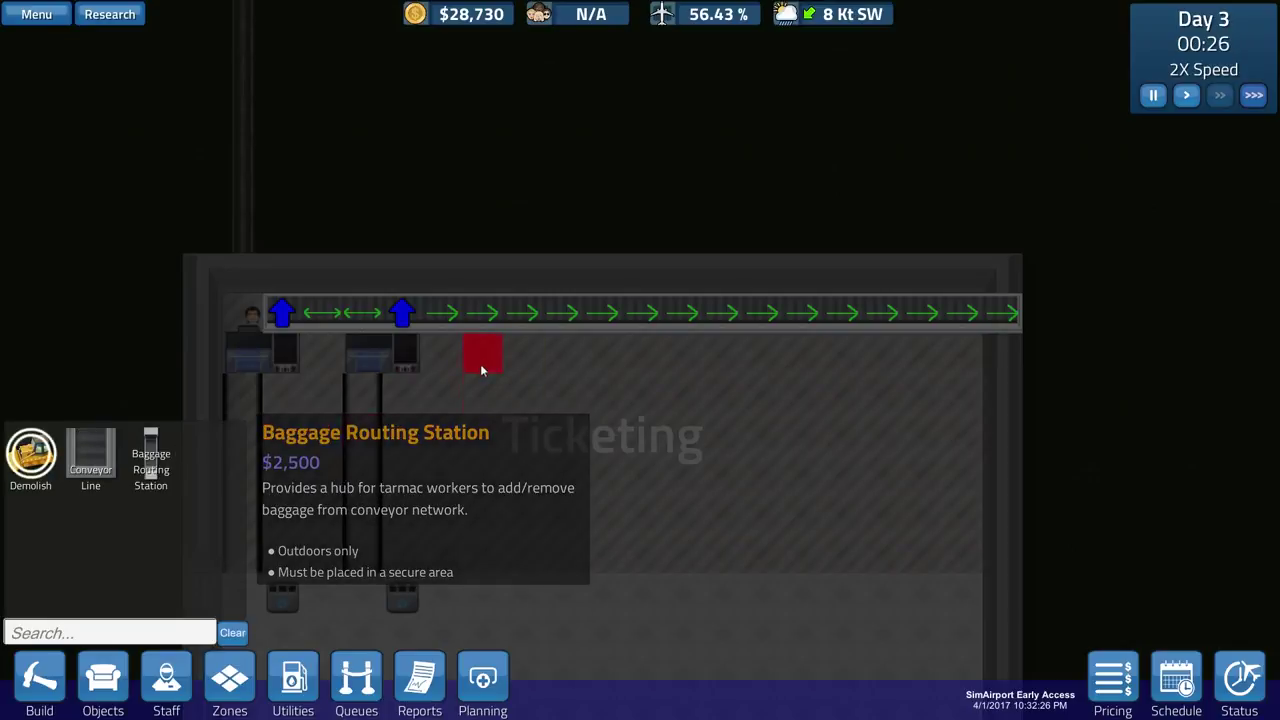
pyautogui.moveTo(956, 364); pyautogui.dragTo(972, 361)
# - Place the first $1,900 Ticketing Kiosks against the left wall below Ticketing
pyautogui.click(40, 677)
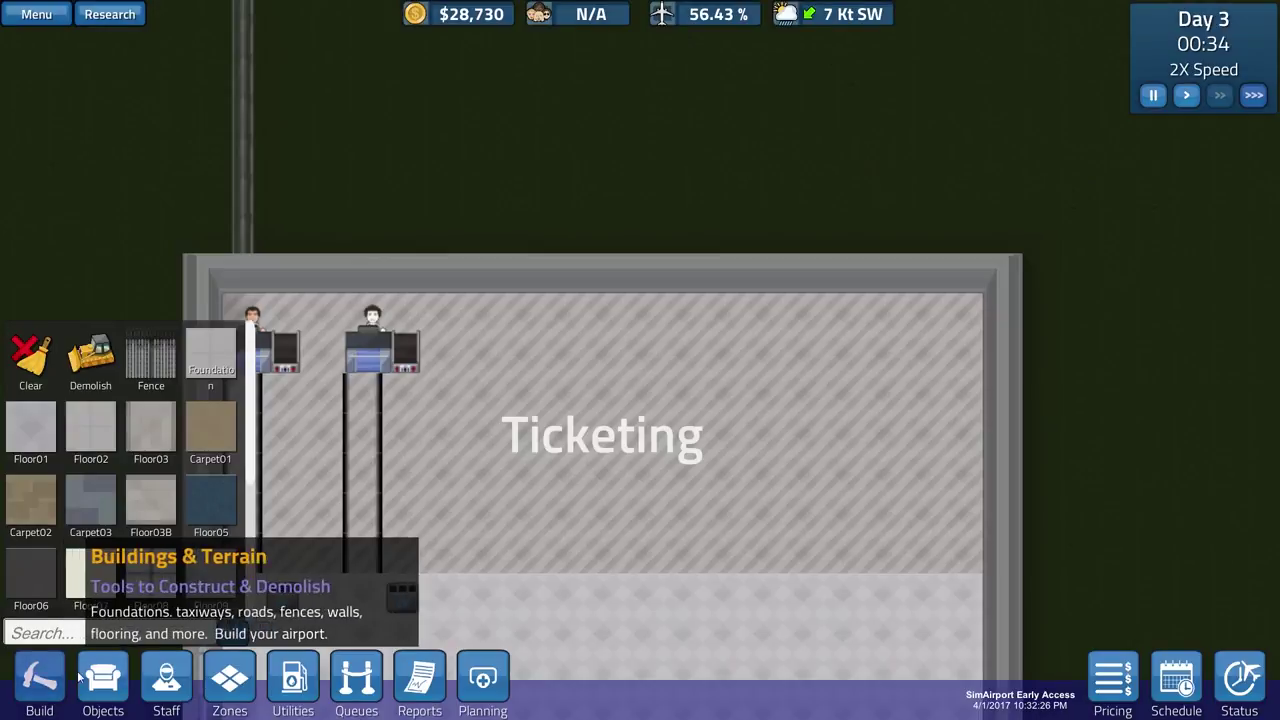
pyautogui.click(105, 675)
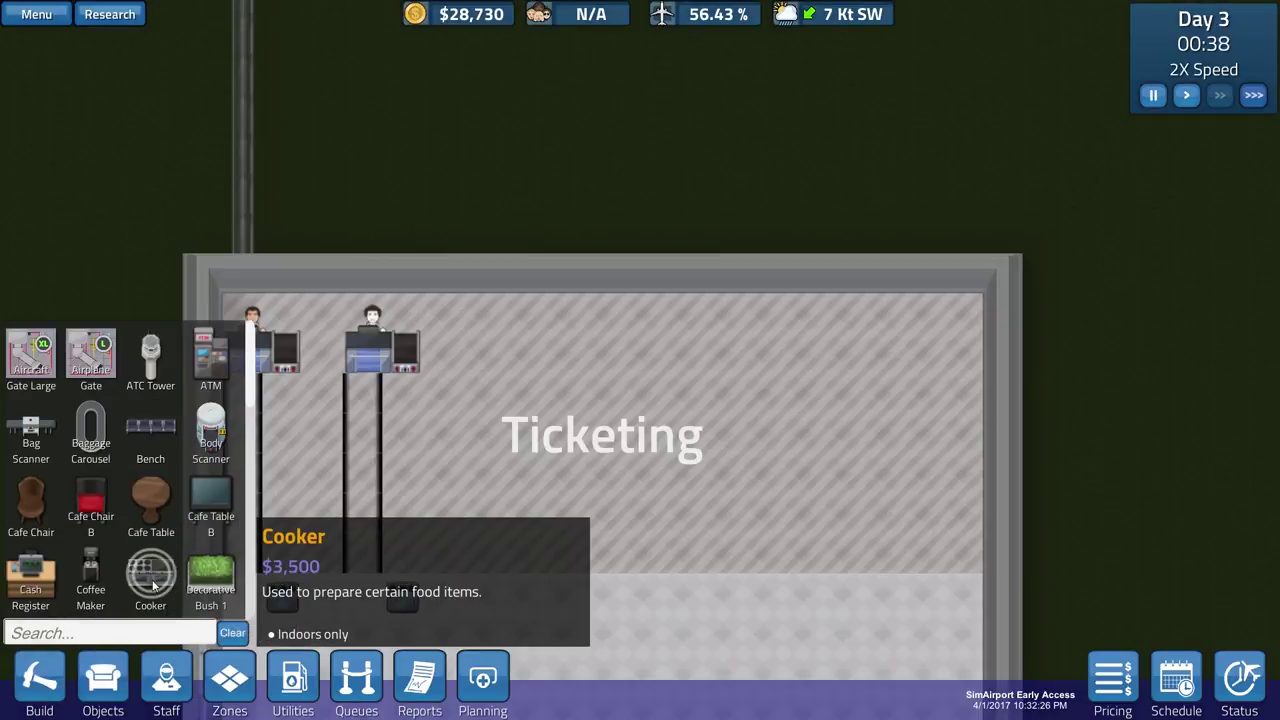
pyautogui.scroll(-1, 130, 560)
pyautogui.scroll(-1, 160, 530)
pyautogui.scroll(-3, 189, 511)
pyautogui.scroll(-3, 188, 508)
pyautogui.scroll(-1, 188, 505)
pyautogui.scroll(-1, 188, 504)
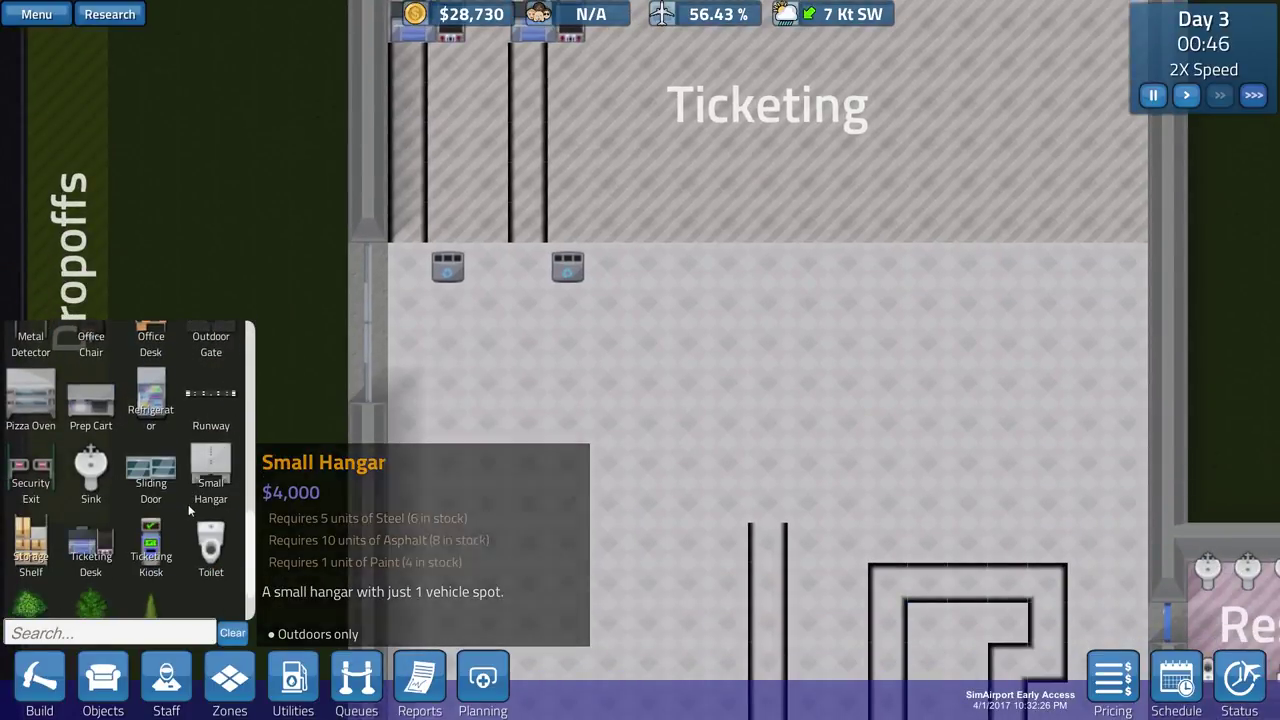
pyautogui.scroll(-1, 170, 502)
pyautogui.click(150, 458)
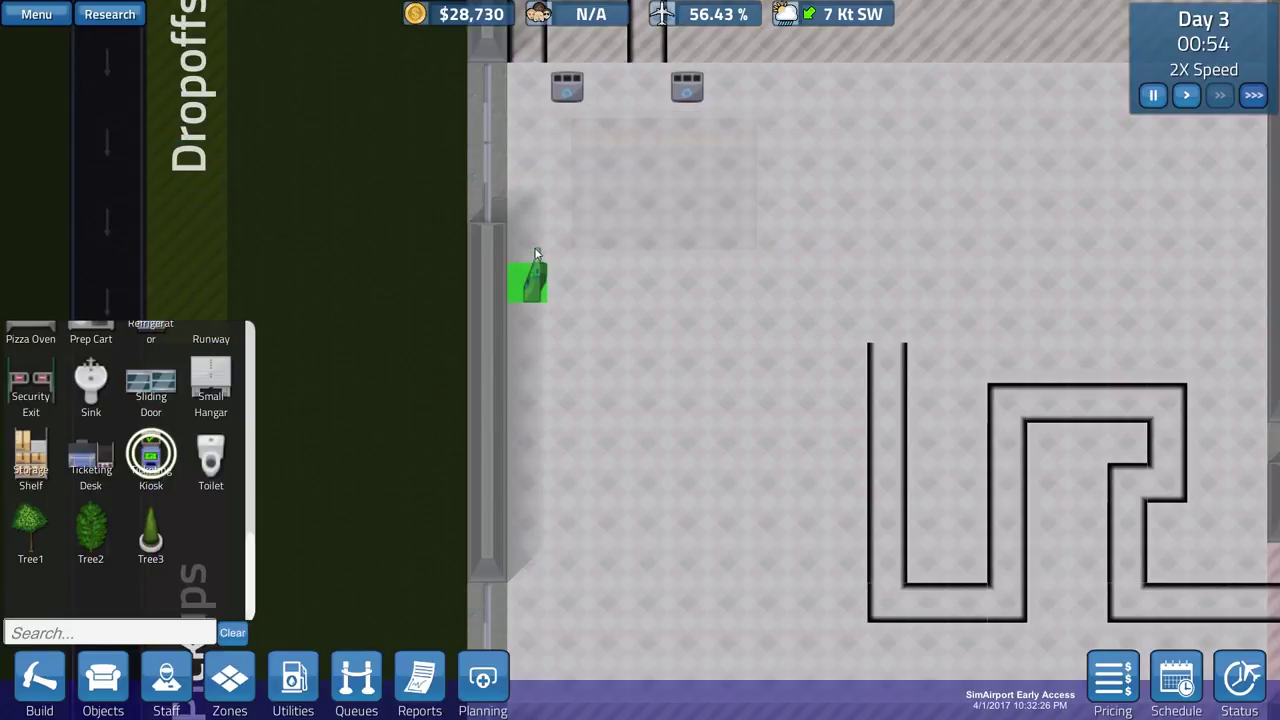
pyautogui.click(533, 232)
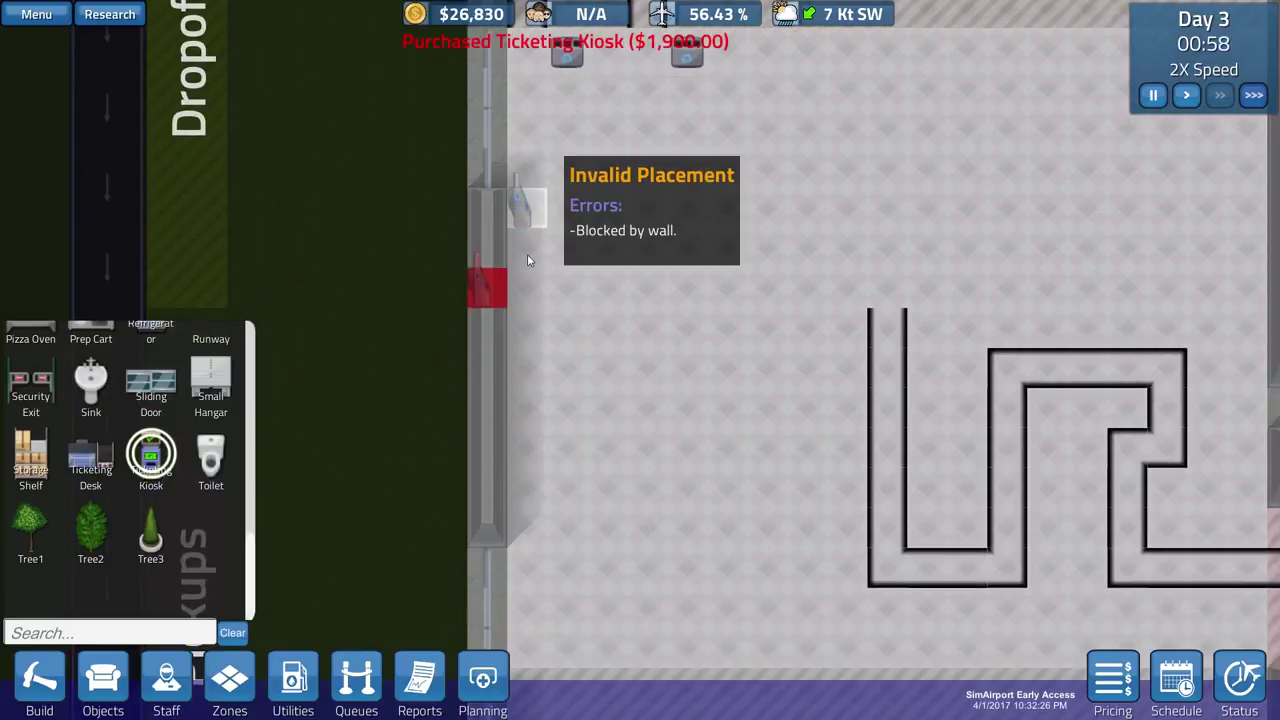
pyautogui.click(530, 262)
pyautogui.press('s')
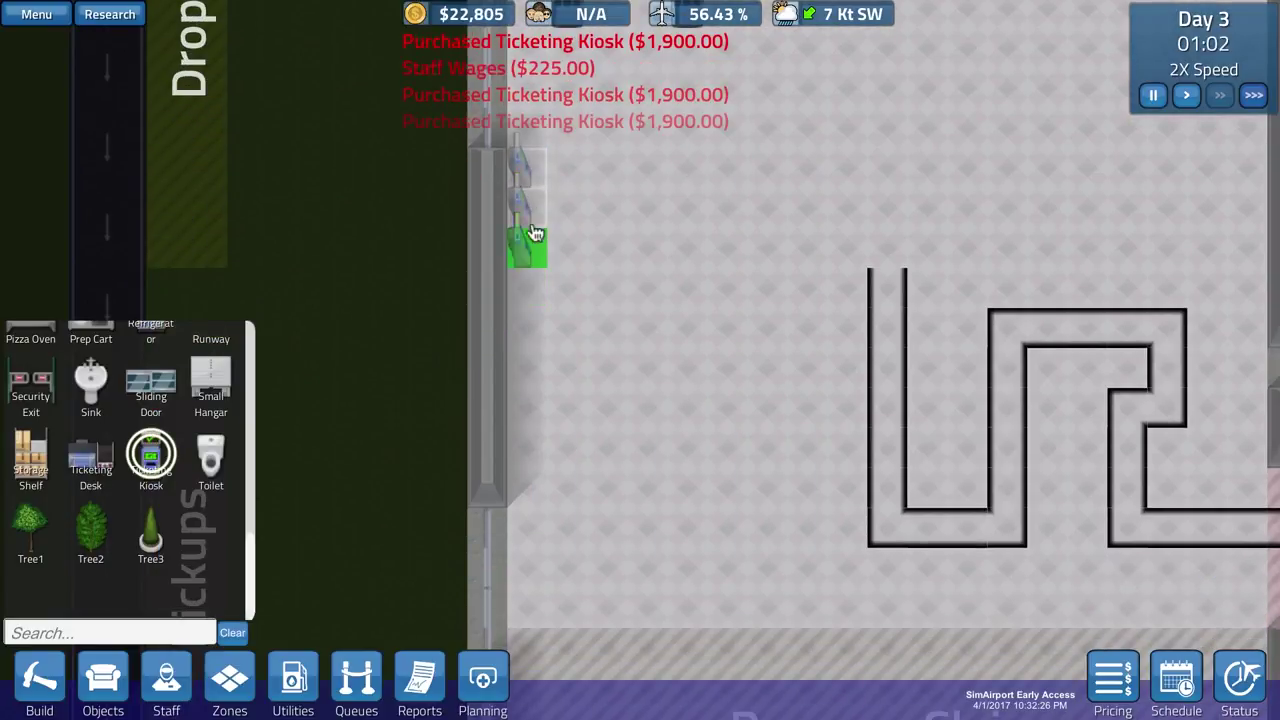
pyautogui.press('s')
# - Extend the kiosk column down the wall to nine kiosks, then stop placing
pyautogui.click(532, 255)
pyautogui.press('s')
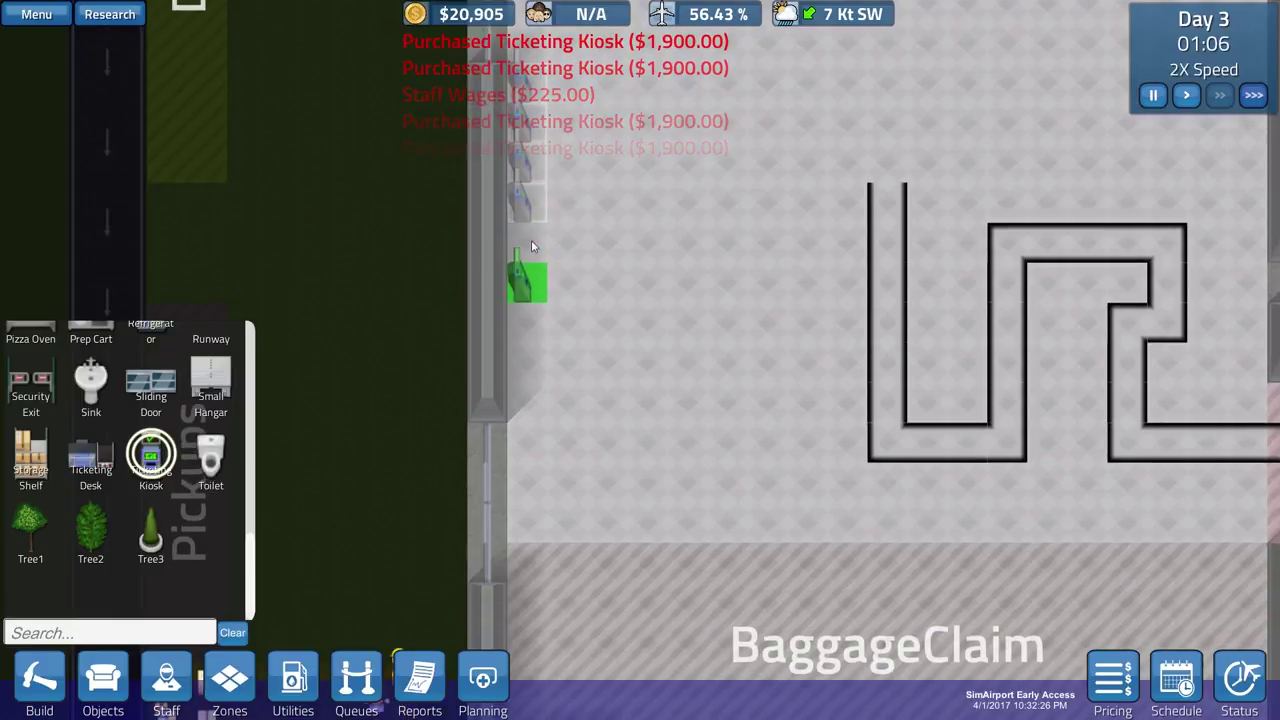
pyautogui.click(528, 232)
pyautogui.click(537, 267)
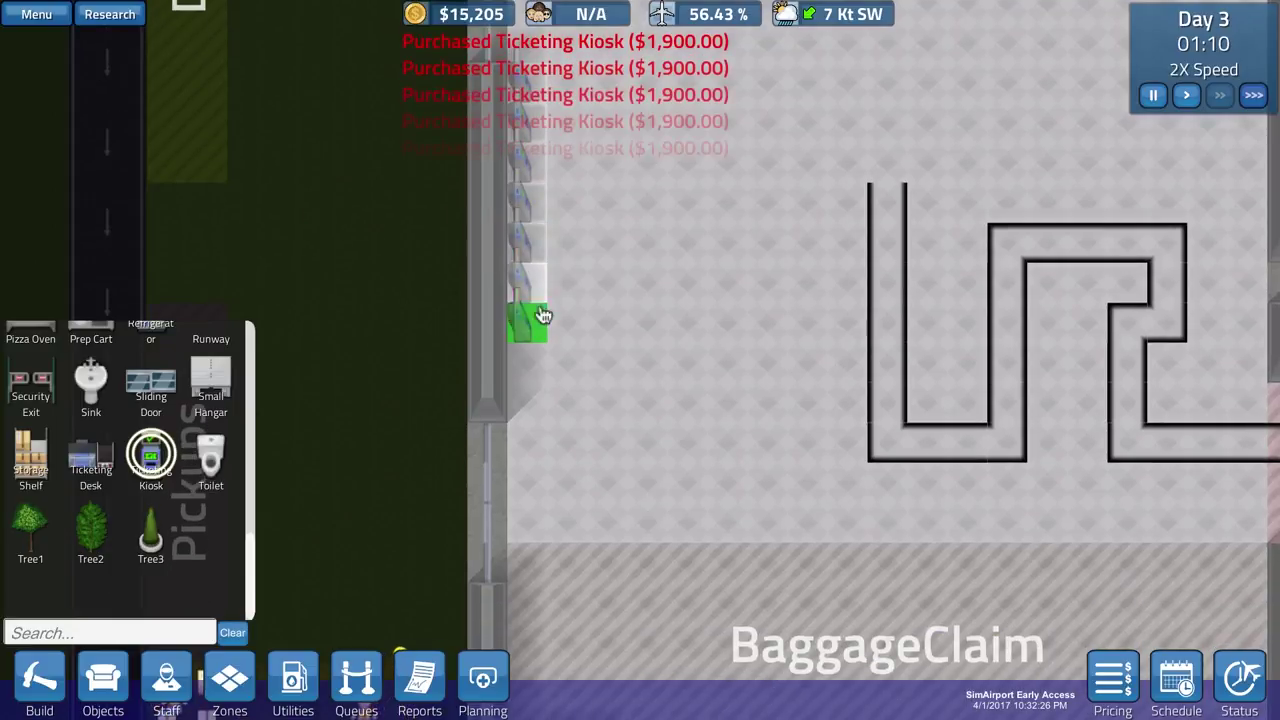
pyautogui.click(535, 362)
pyautogui.click(533, 398)
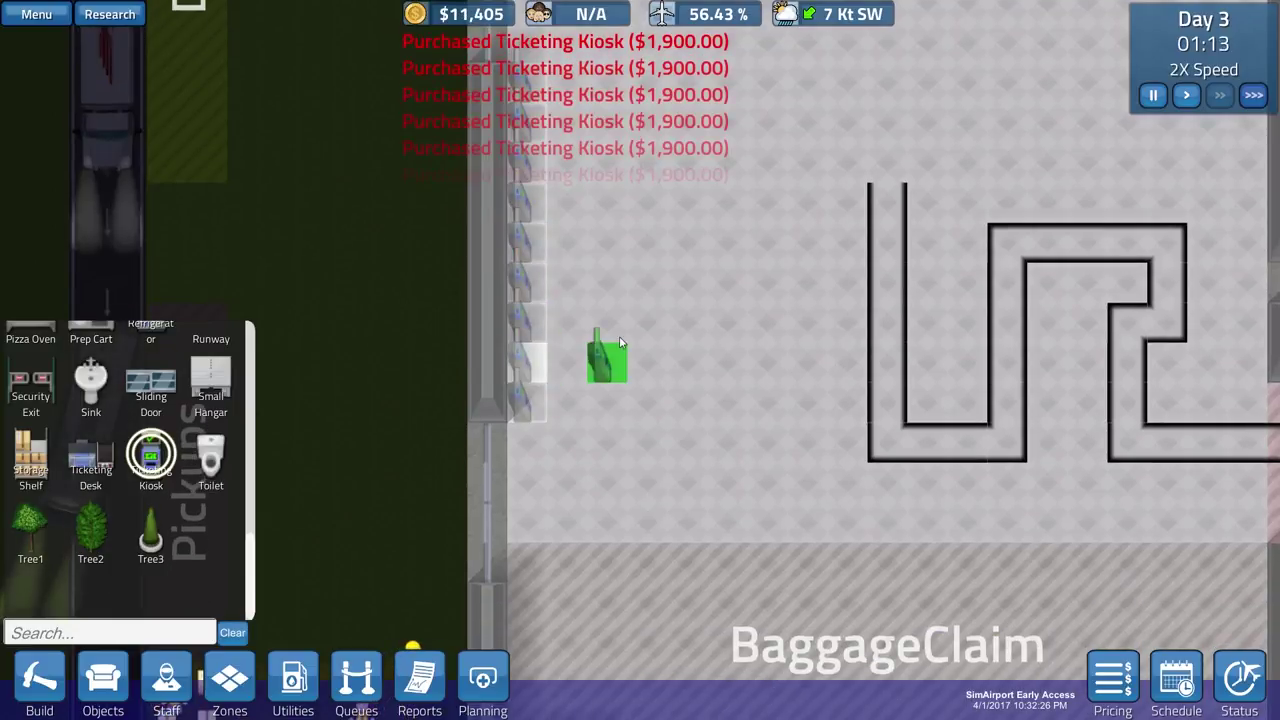
pyautogui.rightClick(399, 362)
pyautogui.scroll(-3, 560, 225)
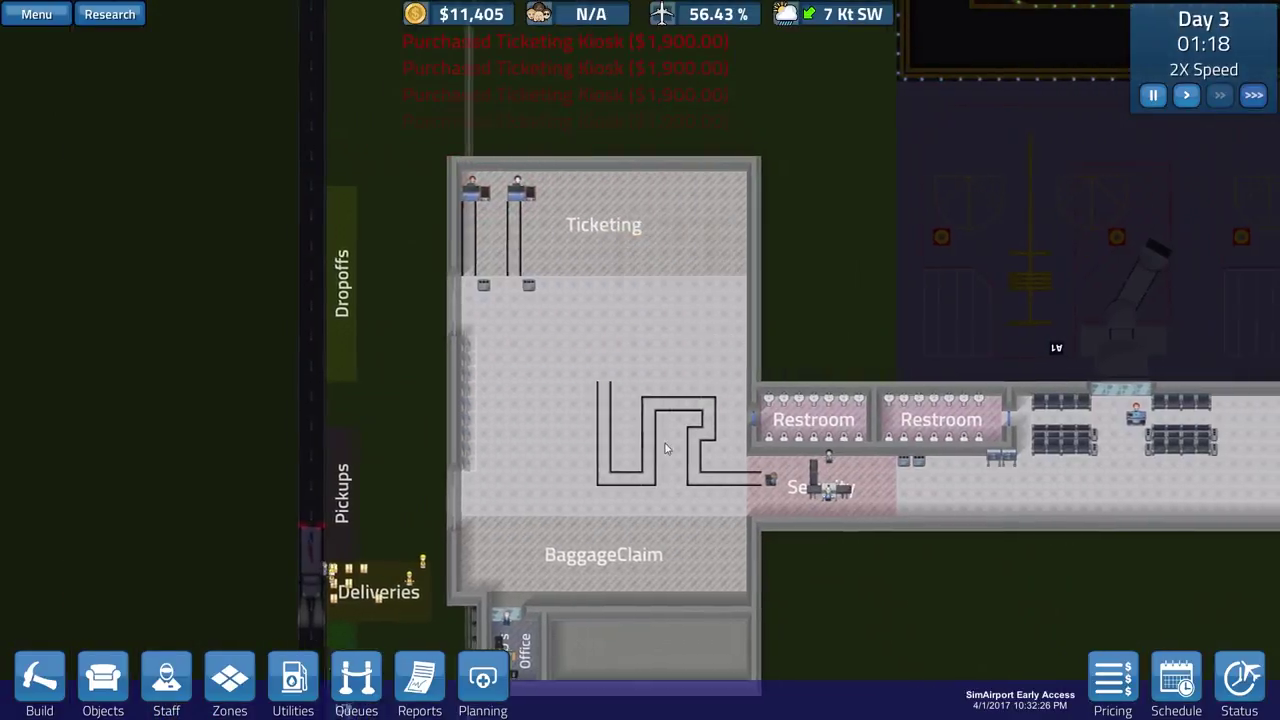
pyautogui.press('d')
pyautogui.press('s')
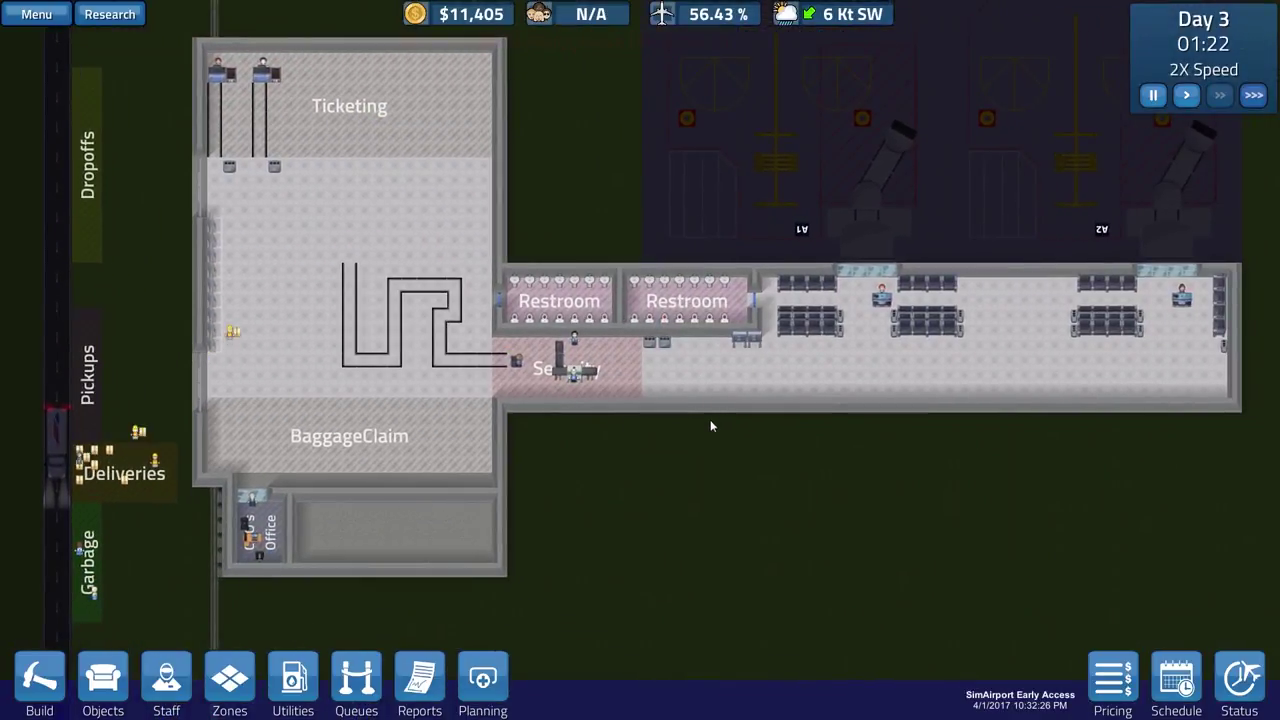
pyautogui.scroll(2, 649, 390)
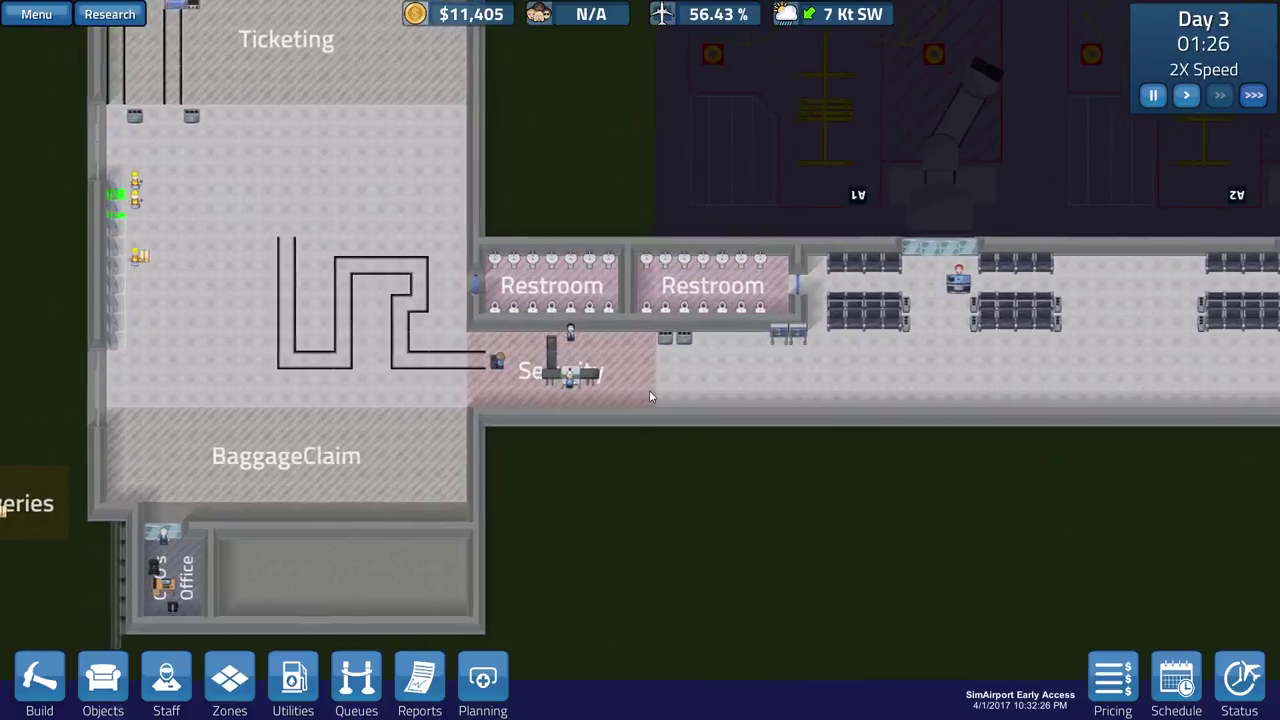
pyautogui.press('a')
pyautogui.press('w')
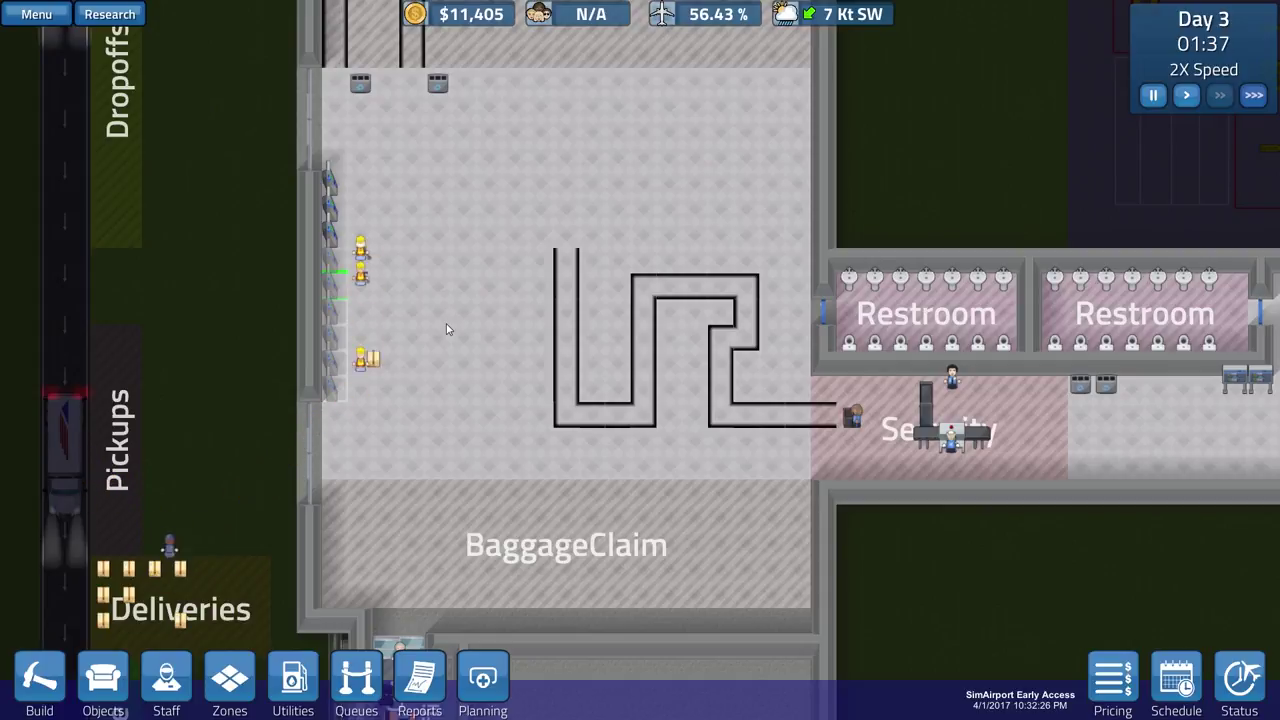
pyautogui.scroll(-3, 447, 329)
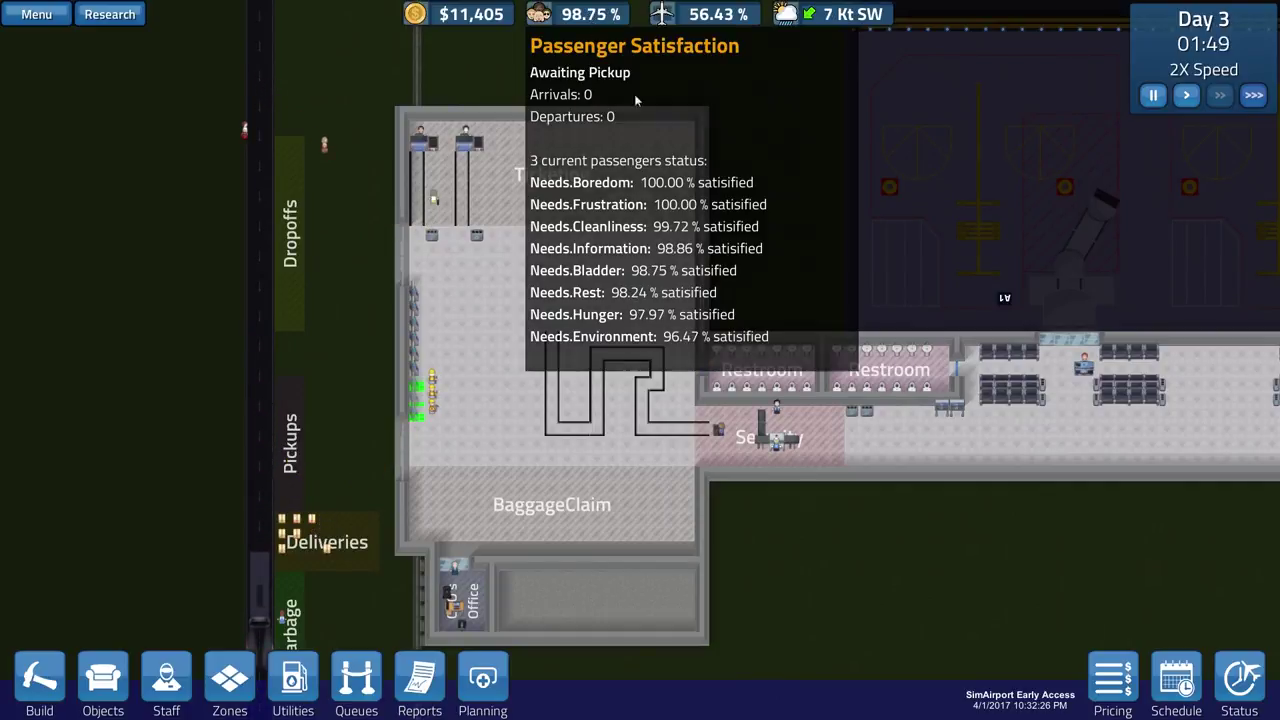
pyautogui.press('Down')
pyautogui.press('Left')
pyautogui.press('Down')
pyautogui.press('Left')
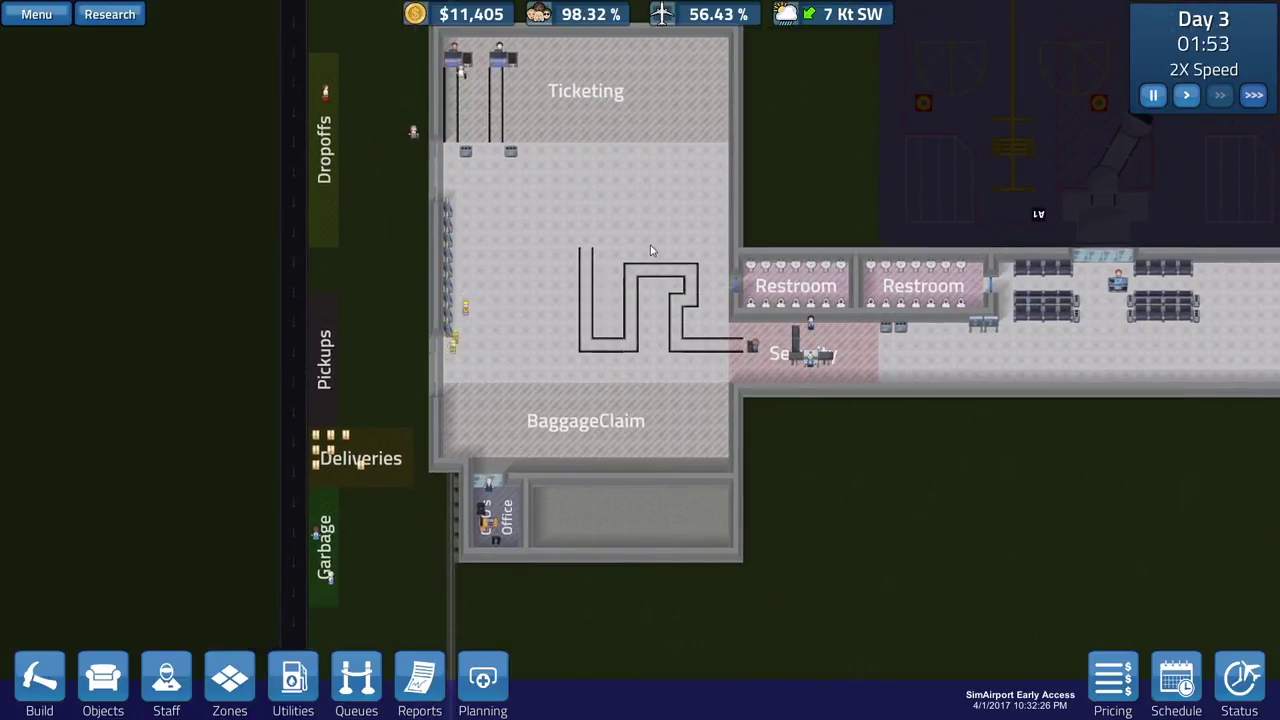
pyautogui.press('Down')
pyautogui.press('Left')
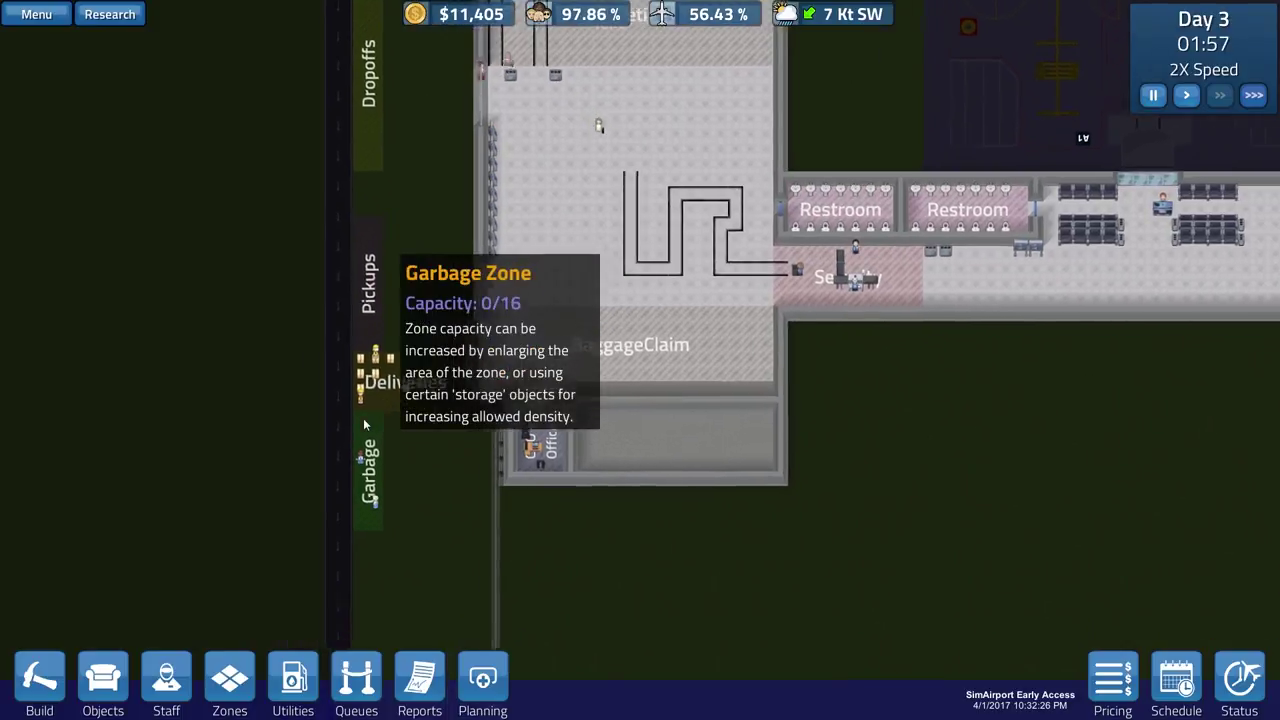
pyautogui.scroll(2, 430, 385)
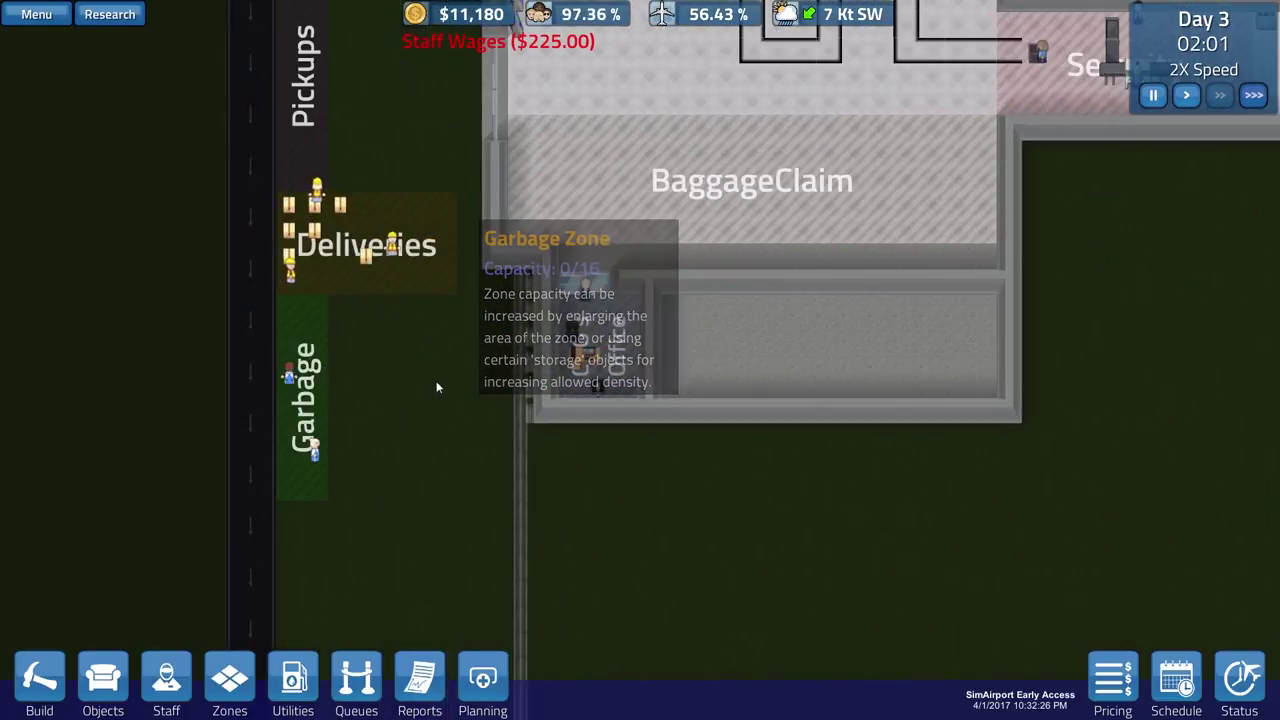
pyautogui.scroll(-2, 499, 376)
pyautogui.press('Up')
pyautogui.press('Right')
pyautogui.press('Right')
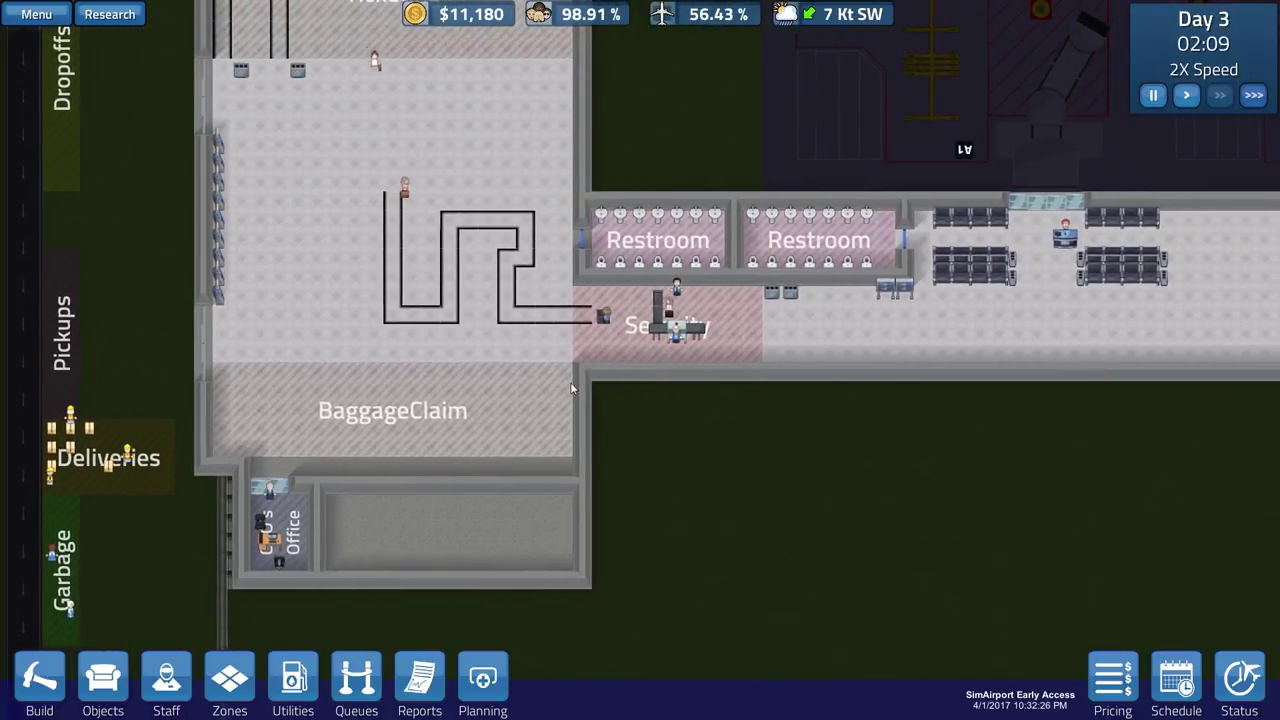
pyautogui.press('Up')
pyautogui.press('Right')
pyautogui.press('Up')
pyautogui.scroll(-2, 586, 404)
pyautogui.scroll(-1, 586, 404)
pyautogui.press('Up')
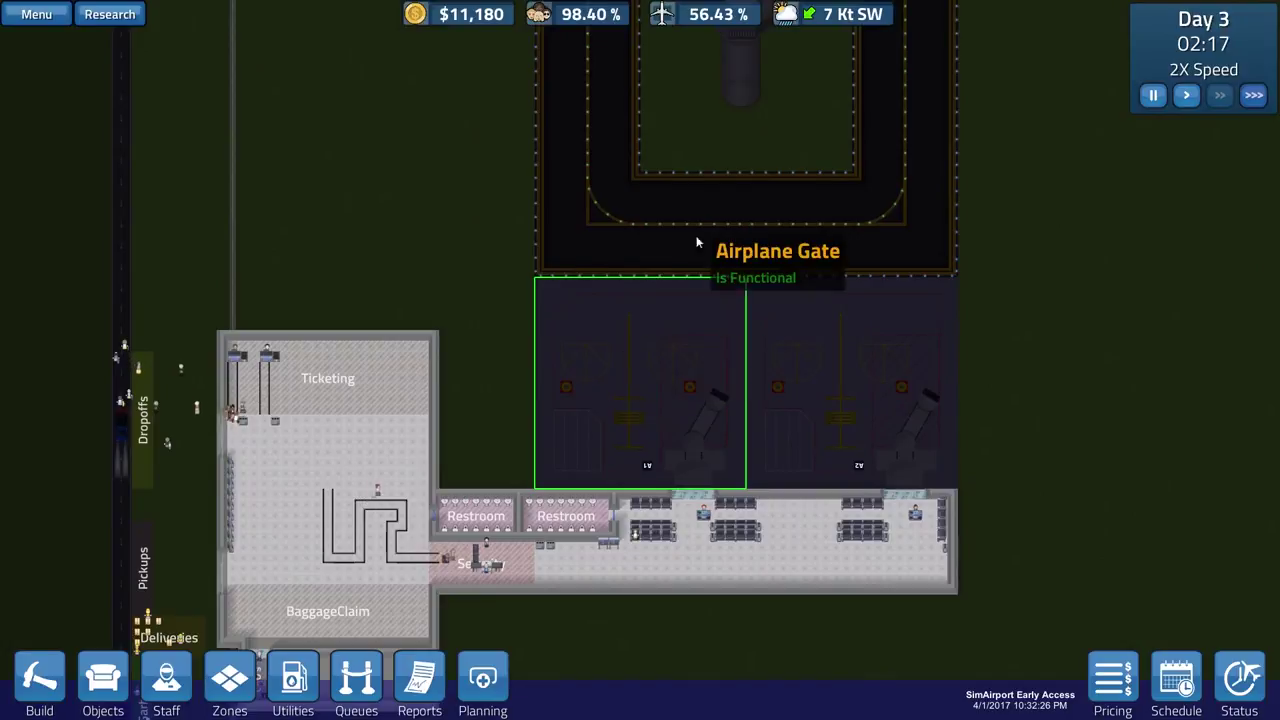
pyautogui.press('Up')
pyautogui.press('Down')
pyautogui.press('Left')
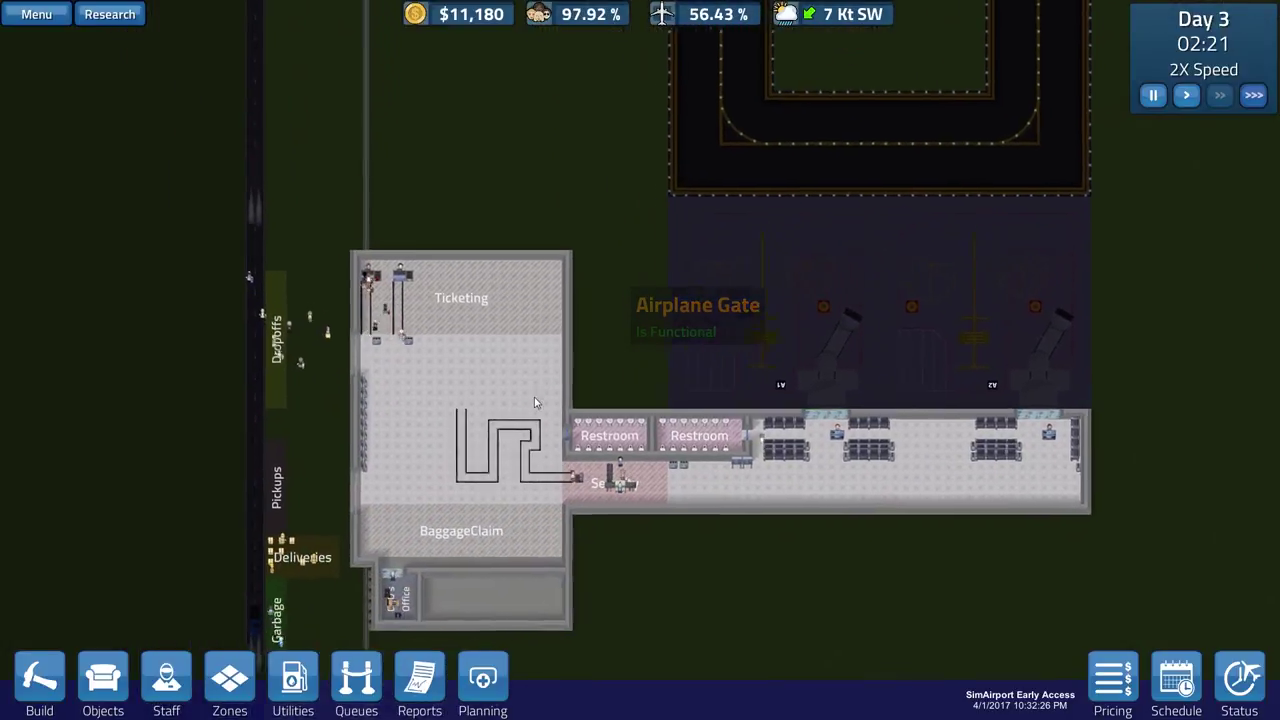
pyautogui.scroll(1, 570, 360)
pyautogui.scroll(2, 565, 365)
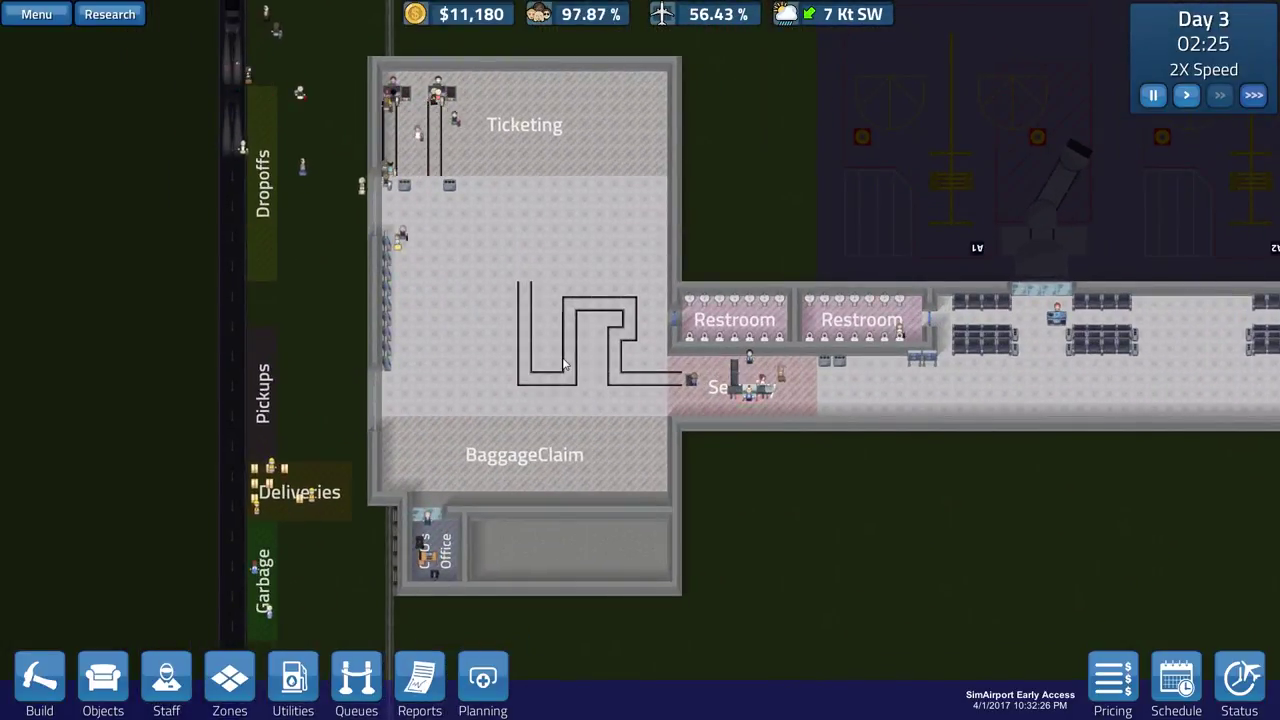
pyautogui.press('Left')
pyautogui.scroll(1, 563, 365)
pyautogui.scroll(1, 563, 365)
pyautogui.press('Left')
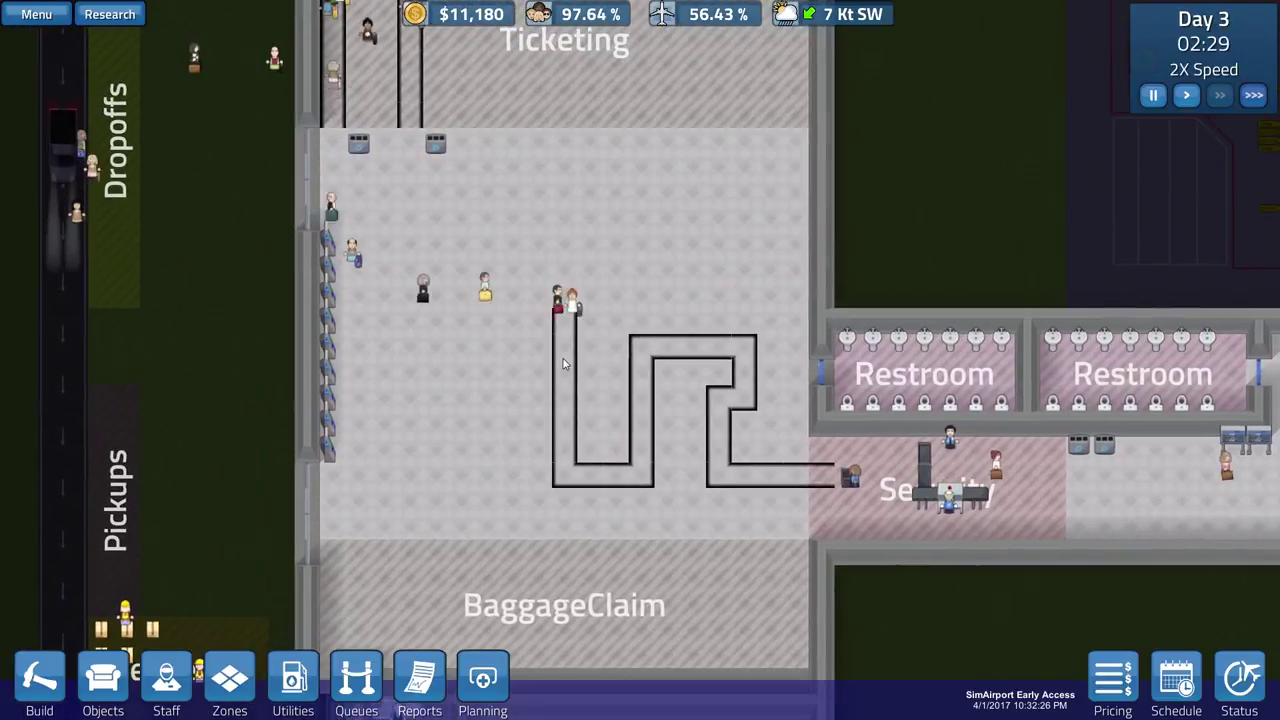
pyautogui.press('Down')
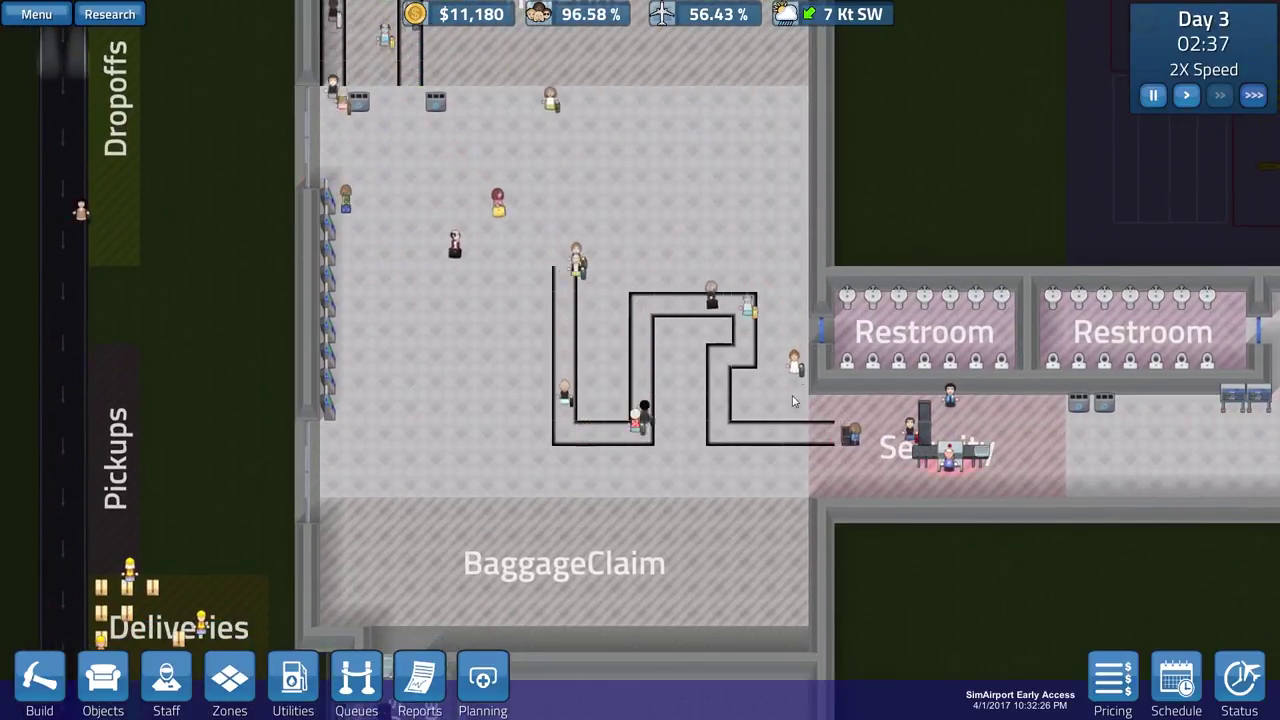
pyautogui.press('Right')
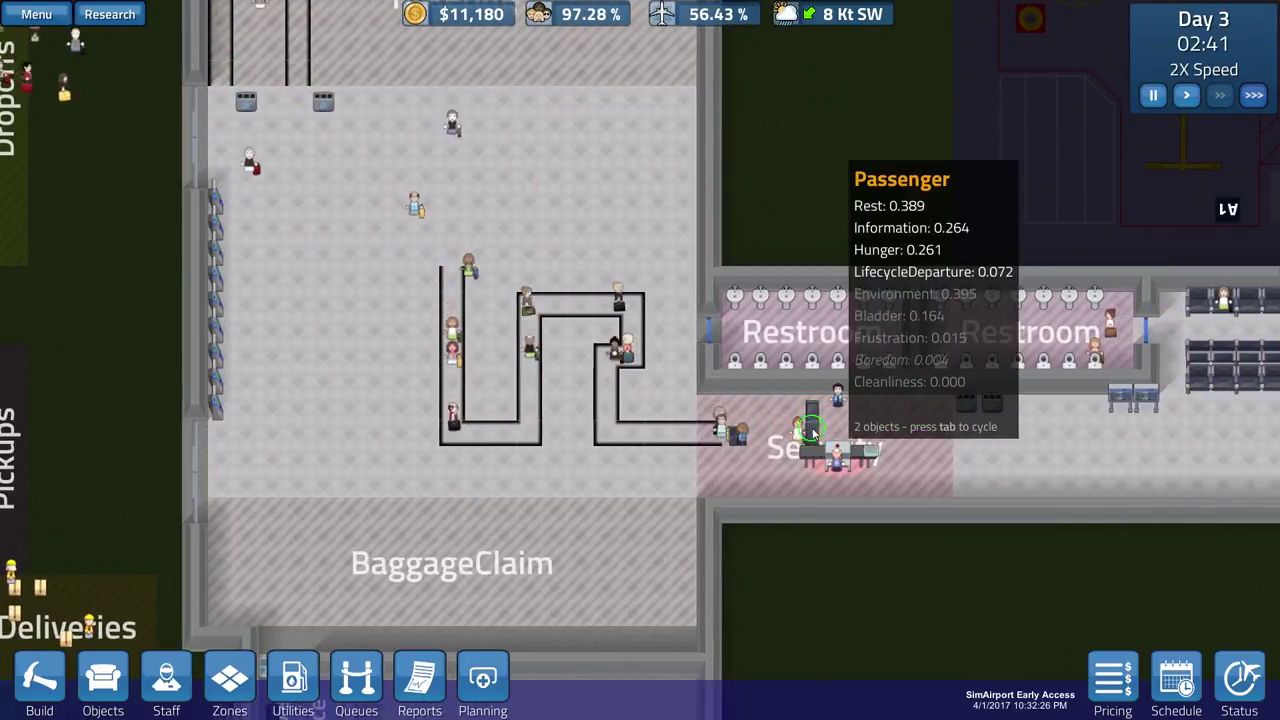
pyautogui.press('Right')
pyautogui.scroll(1, 753, 436)
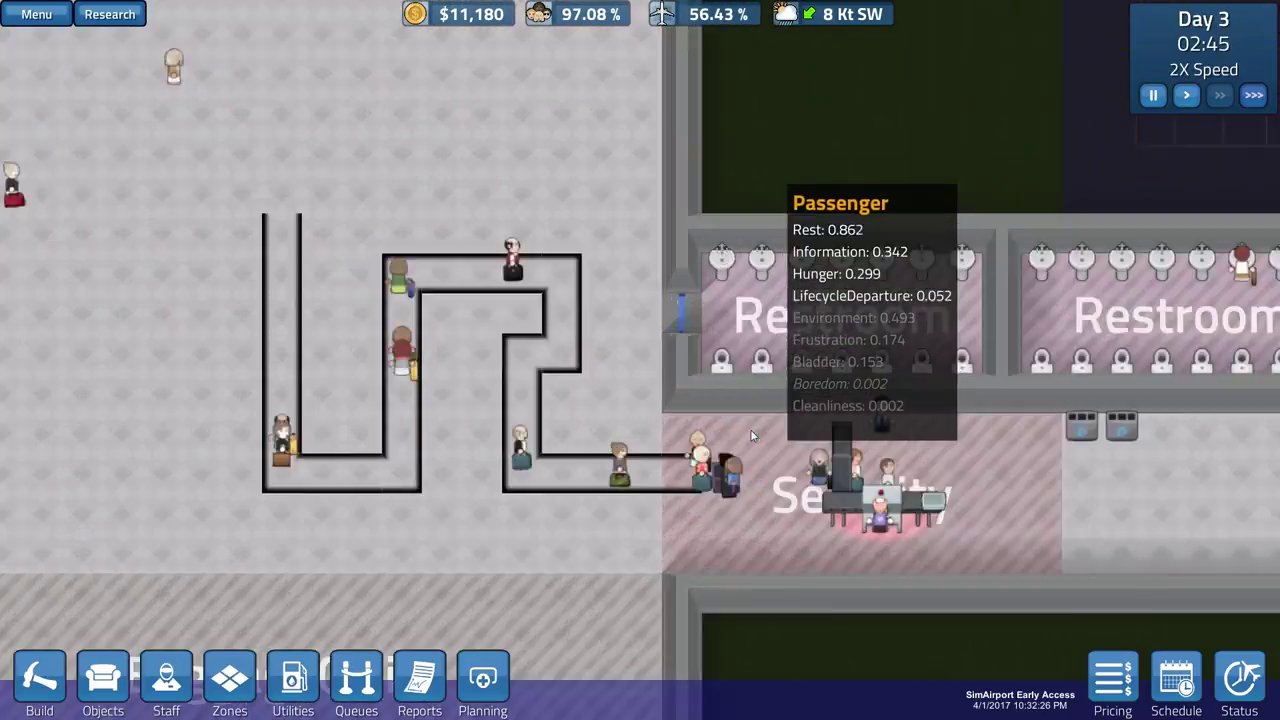
pyautogui.scroll(2, 753, 436)
pyautogui.press('Down')
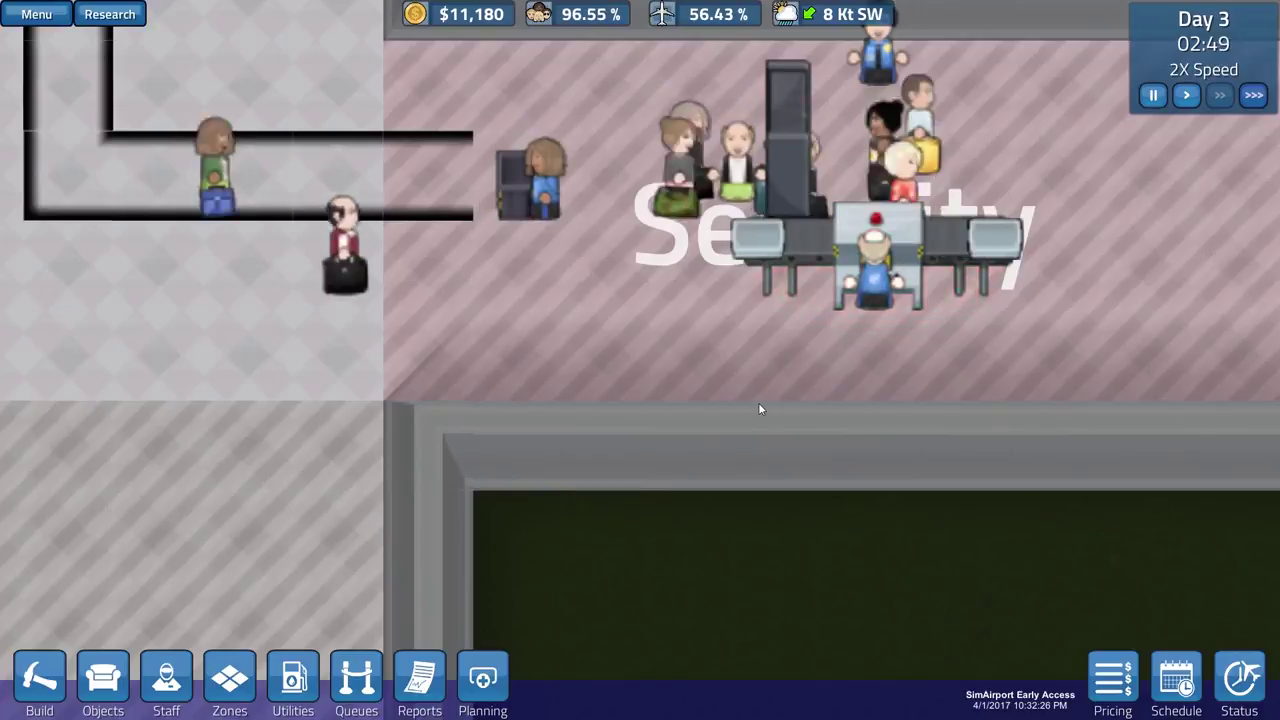
pyautogui.scroll(-3, 758, 402)
pyautogui.press('Right')
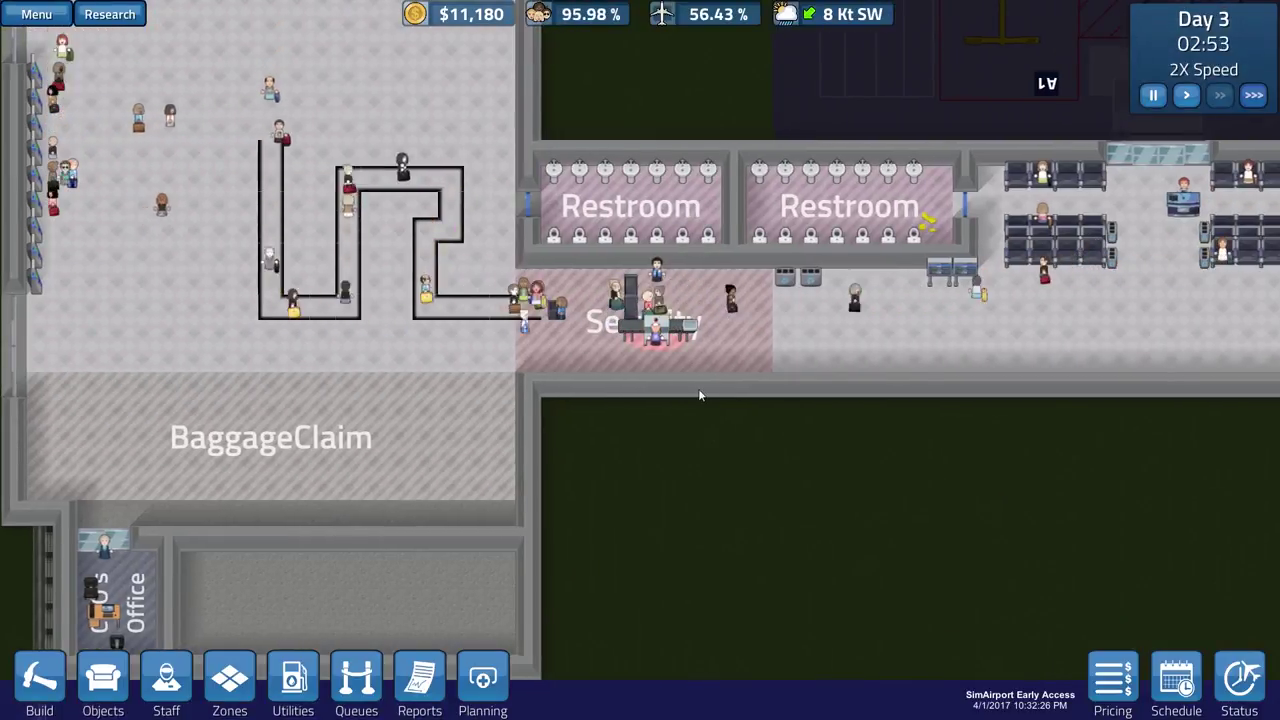
pyautogui.press('Right')
pyautogui.press('Right')
pyautogui.press('Right')
pyautogui.press('Right')
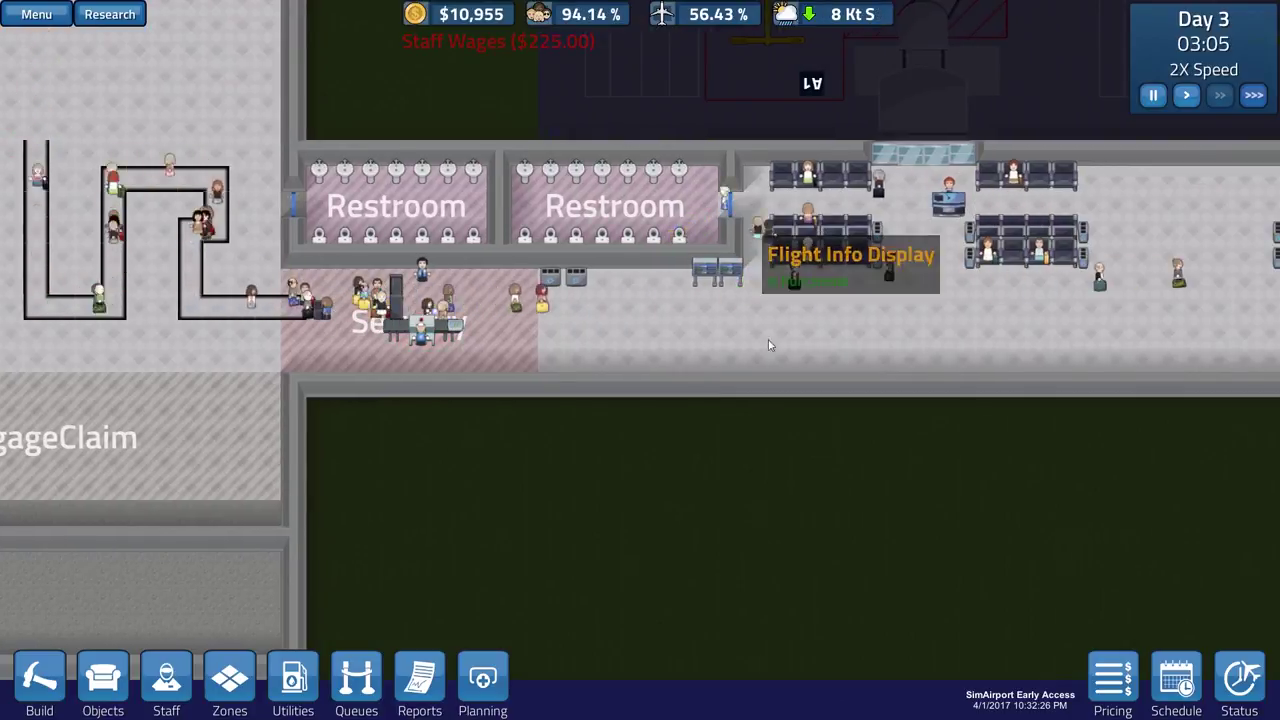
pyautogui.press('Right')
pyautogui.press('Up')
pyautogui.press('Right')
pyautogui.press('Right')
pyautogui.press('Up')
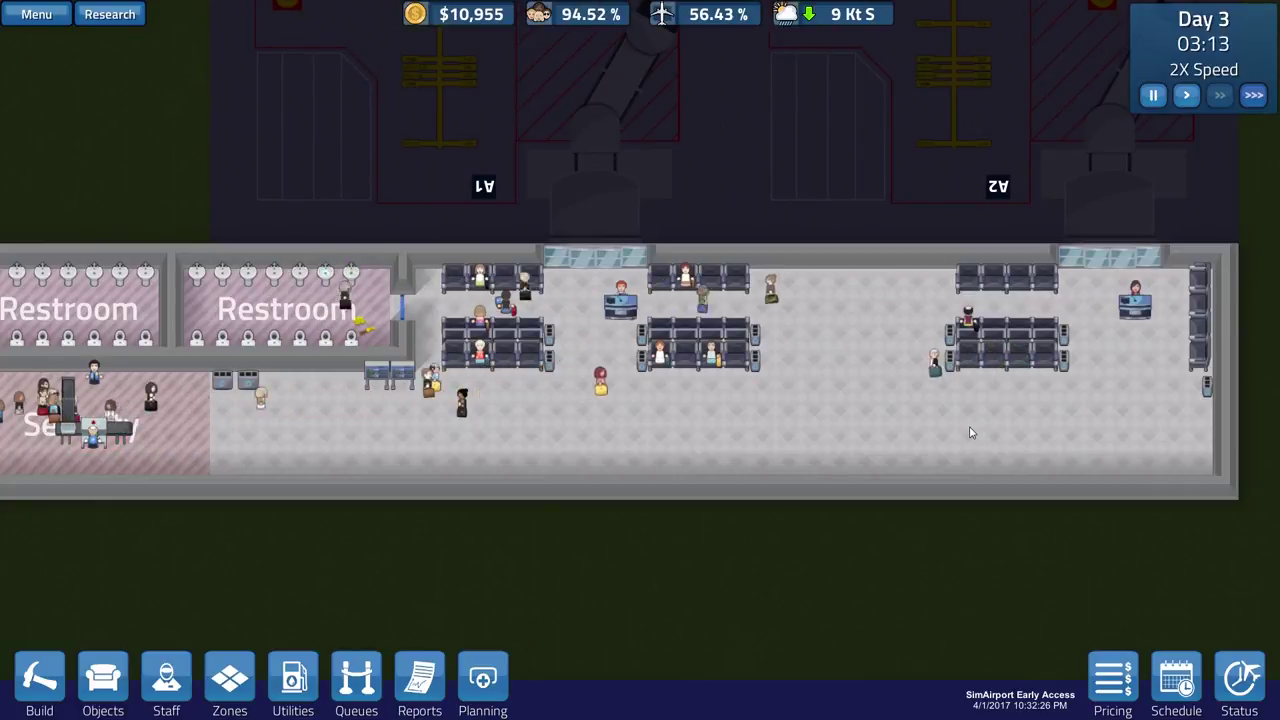
pyautogui.press('Left')
pyautogui.press('Up')
pyautogui.press('Left')
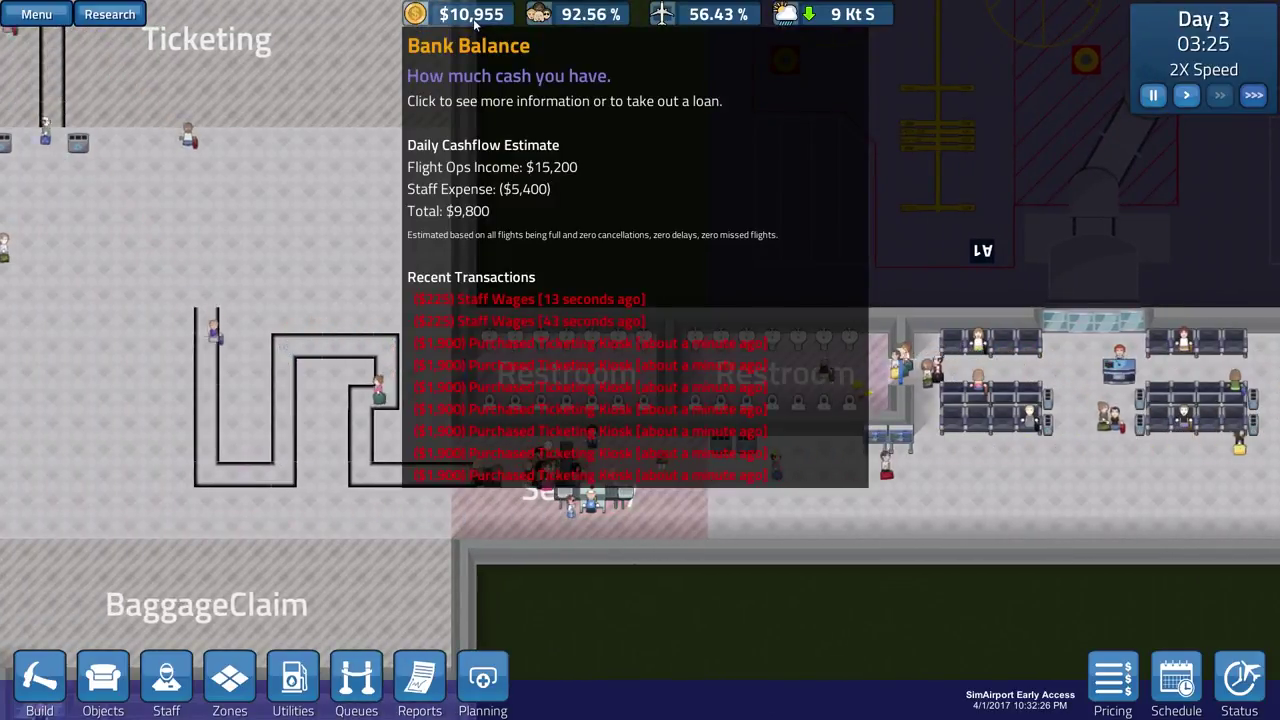
pyautogui.press('Left')
pyautogui.press('Up')
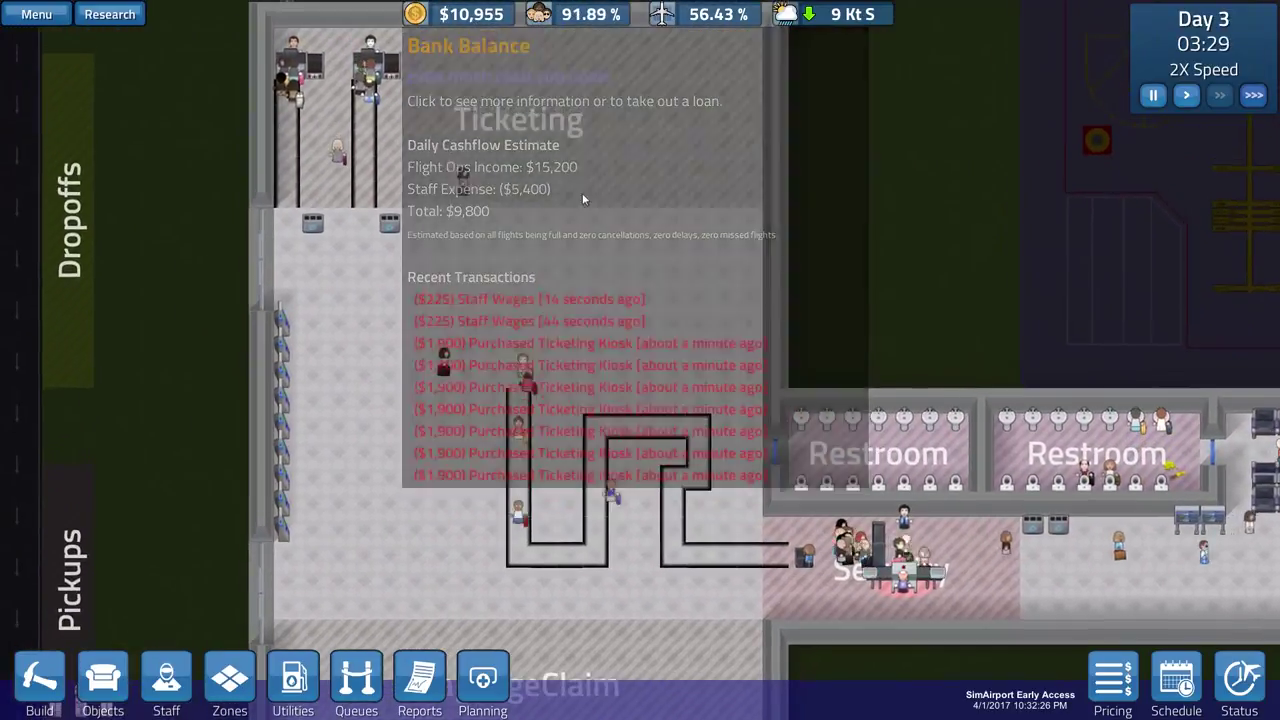
pyautogui.press('Right')
pyautogui.press('Down')
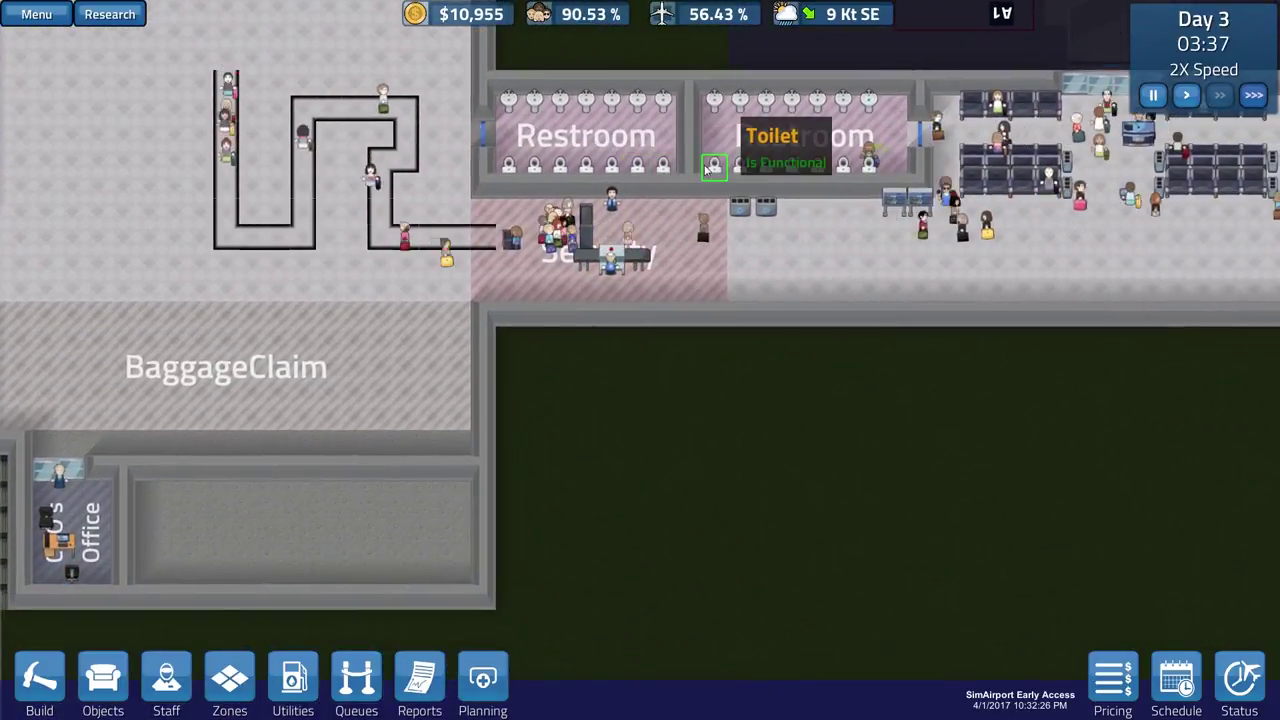
pyautogui.press('Right')
pyautogui.press('Up')
pyautogui.press('Right')
pyautogui.press('Up')
pyautogui.press('Right')
pyautogui.press('Up')
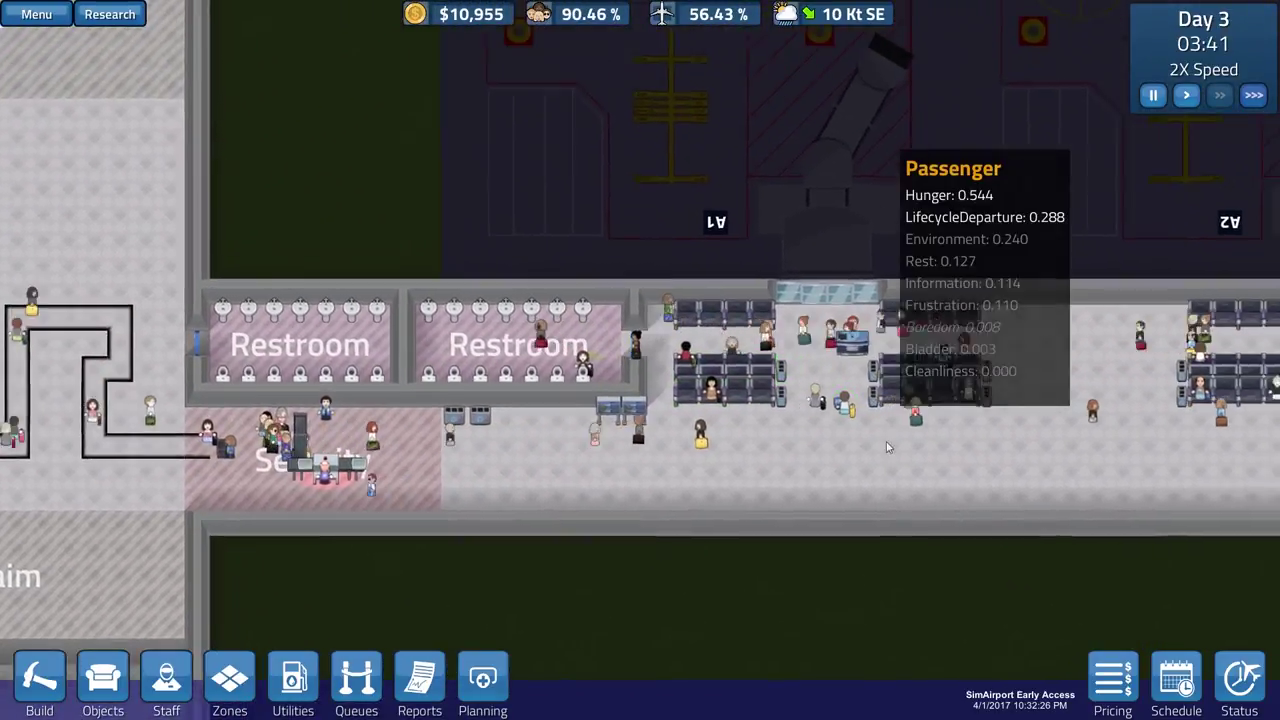
pyautogui.press('Up')
pyautogui.press('Right')
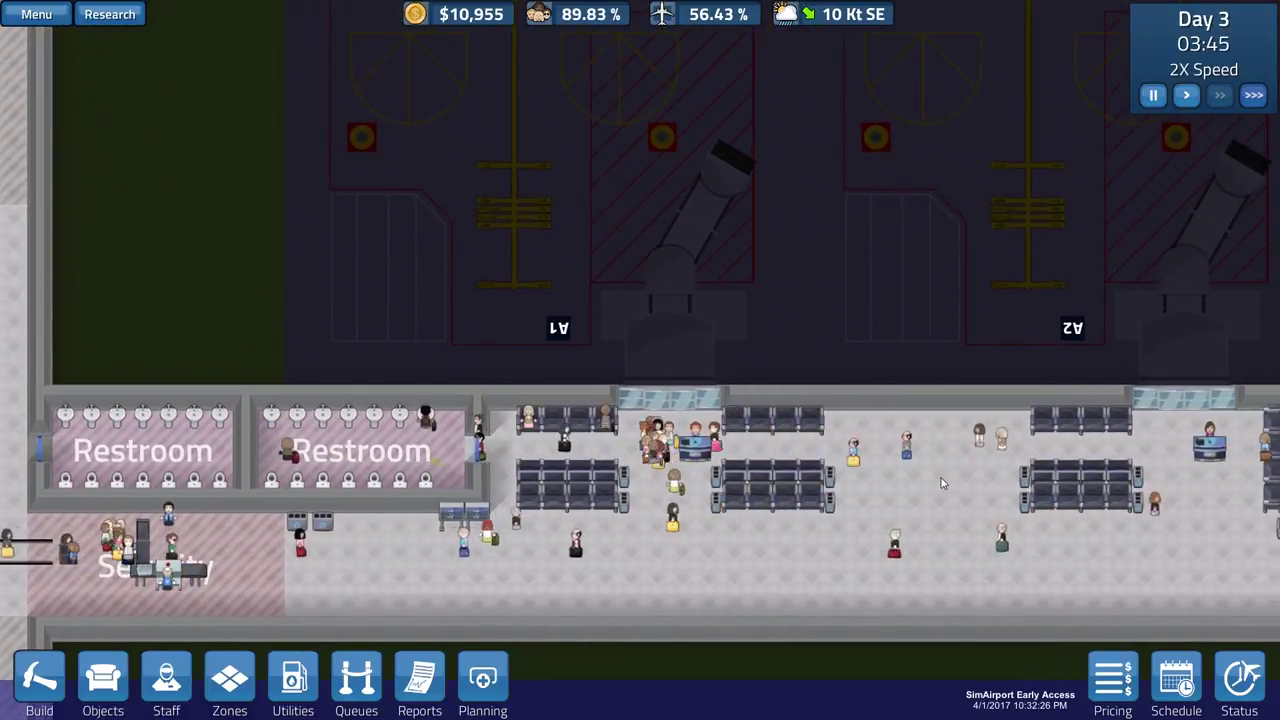
pyautogui.scroll(-5, 940, 483)
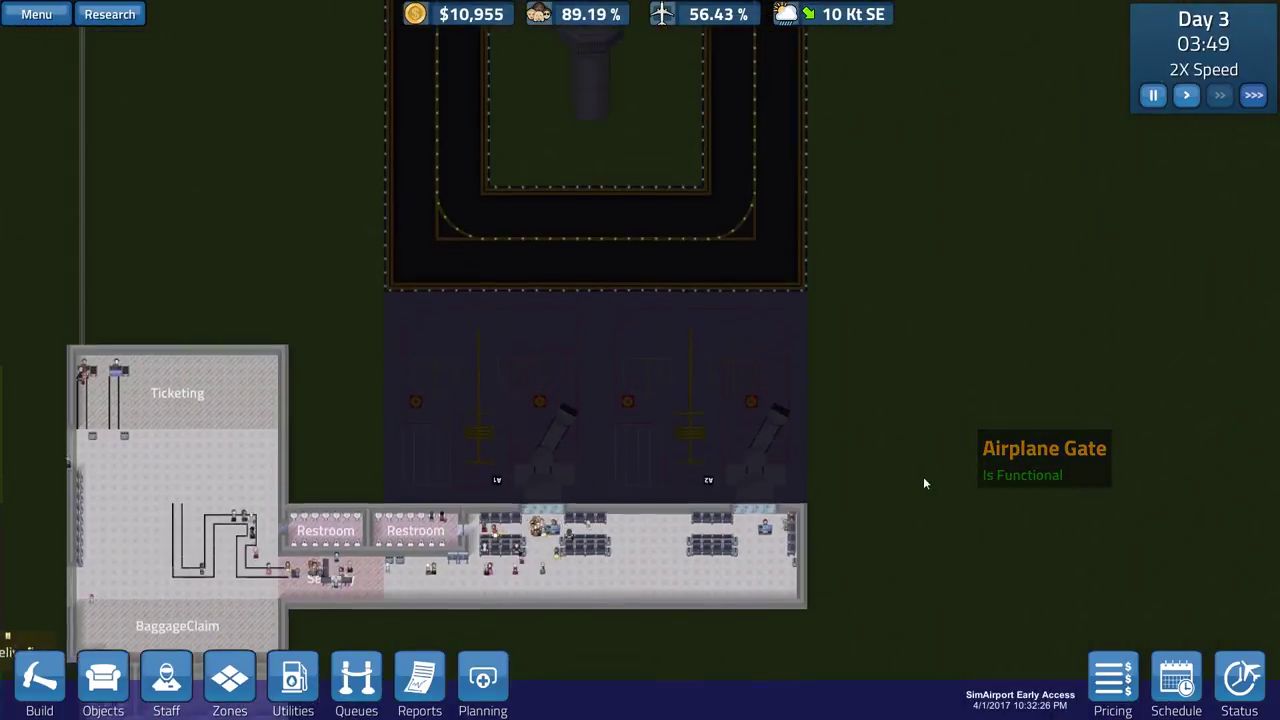
pyautogui.scroll(-2, 922, 483)
# - Follow AffordAir 3861 from the runway as it lands and taxis to gate A1
pyautogui.press('Up')
pyautogui.press('Up')
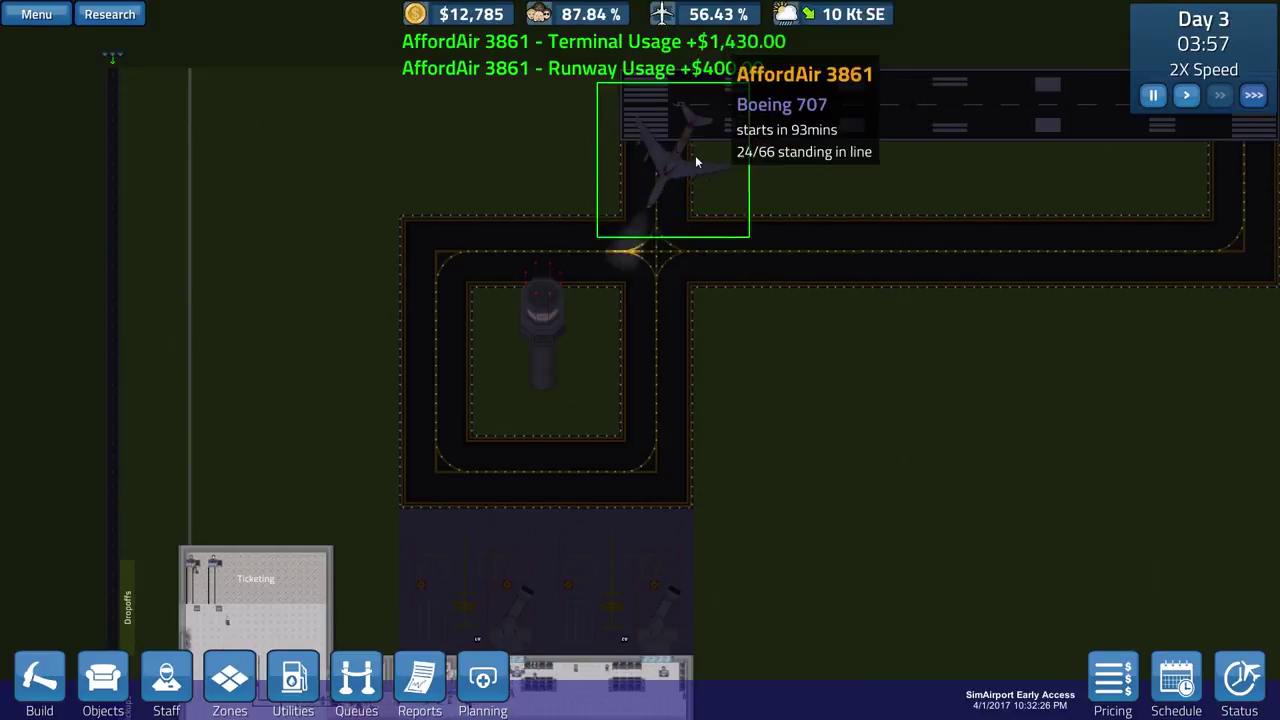
pyautogui.press('Down')
pyautogui.press('Down')
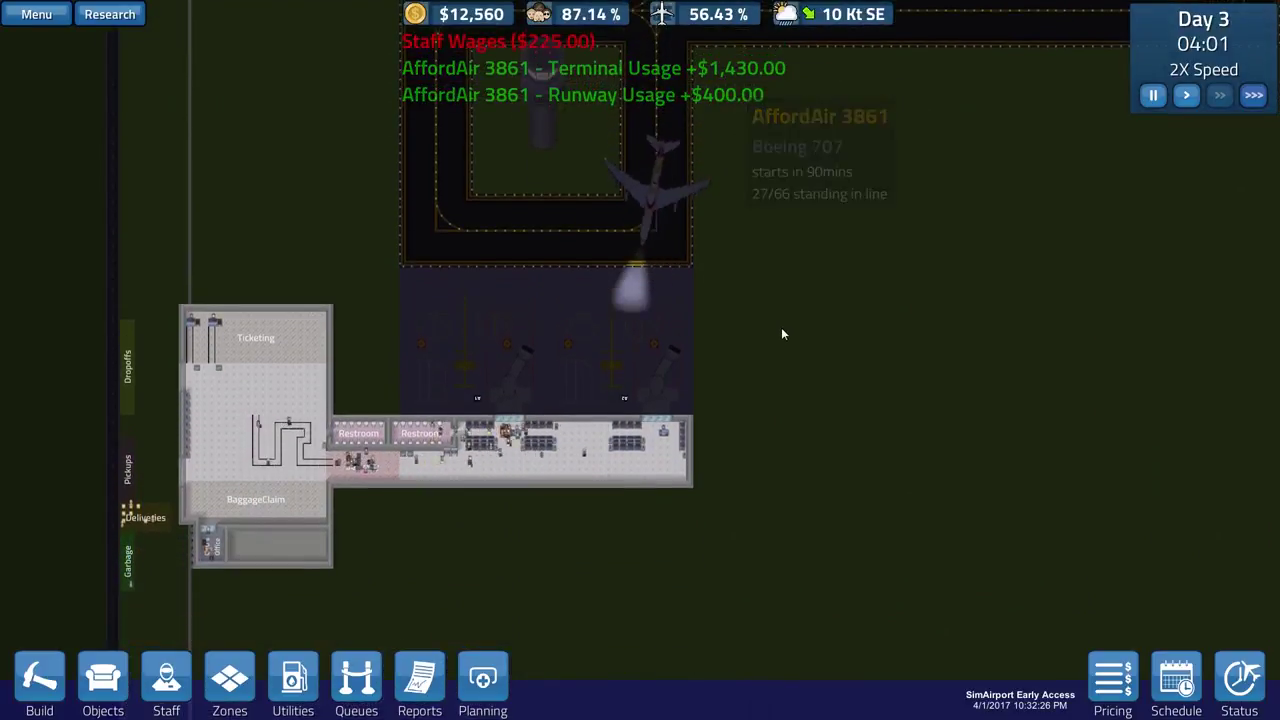
pyautogui.scroll(1, 781, 327)
pyautogui.scroll(1, 818, 322)
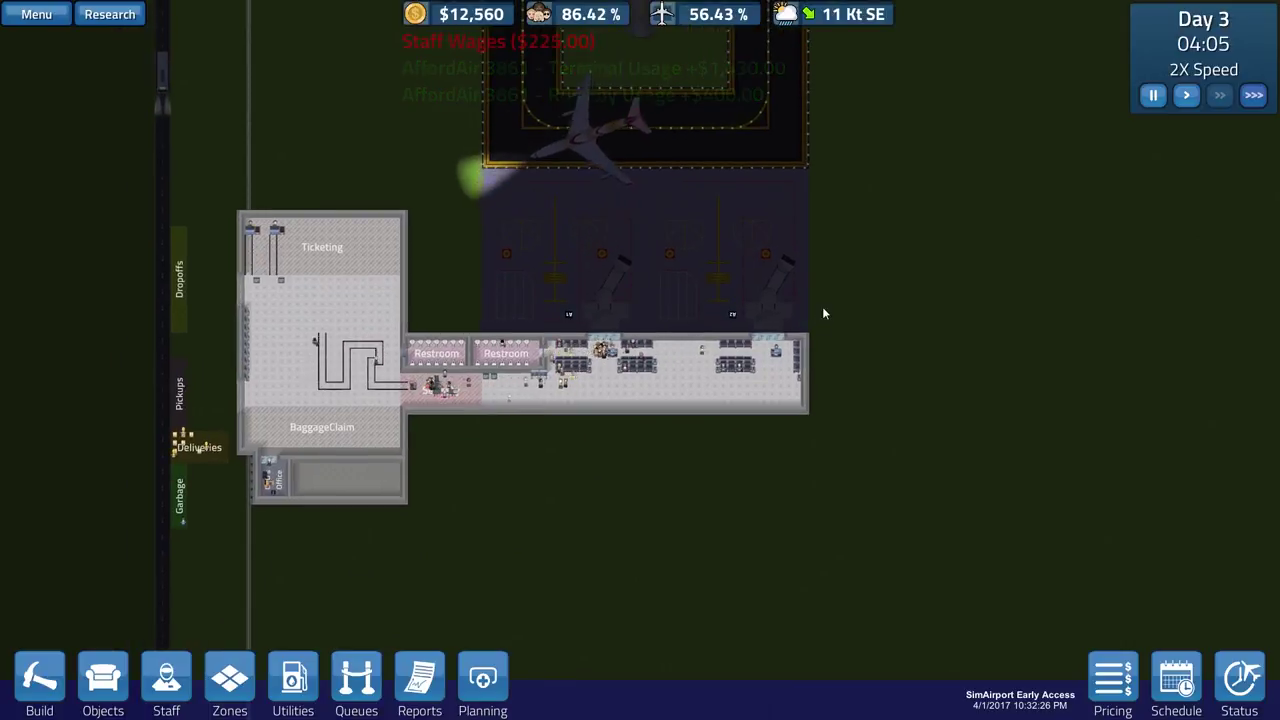
pyautogui.scroll(1, 822, 308)
pyautogui.scroll(1, 830, 310)
pyautogui.scroll(1, 810, 312)
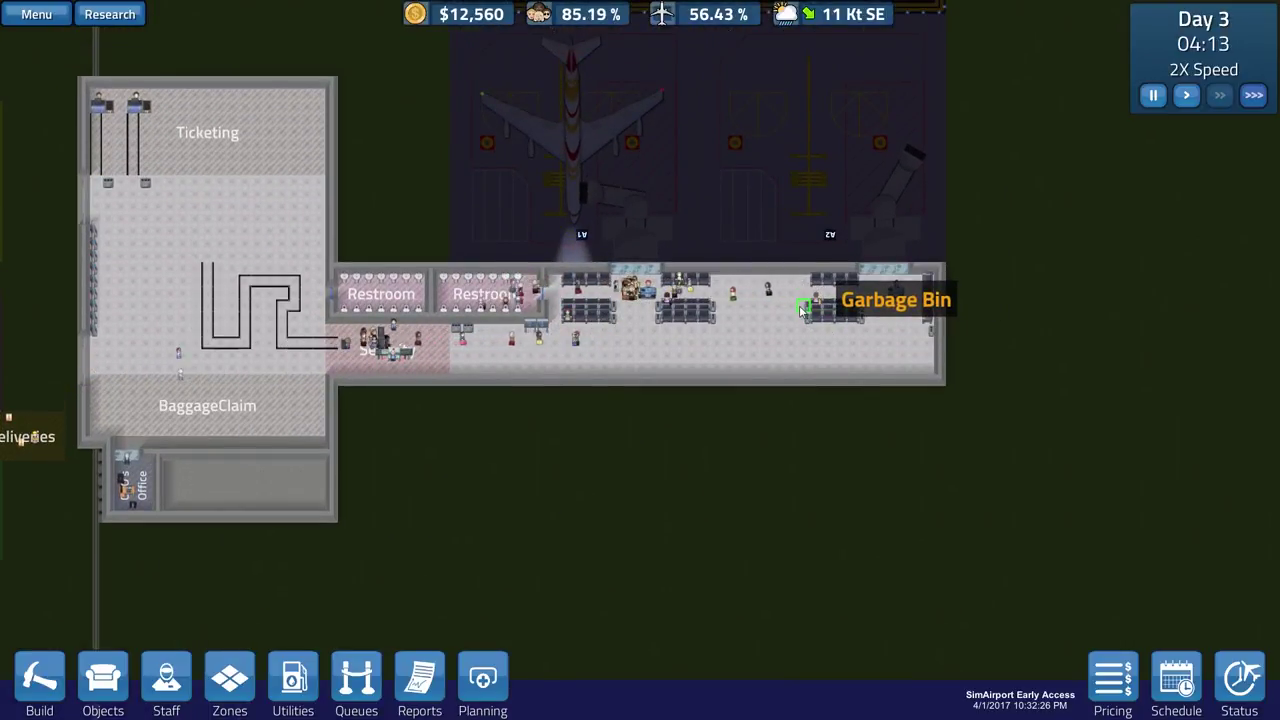
pyautogui.scroll(1, 800, 310)
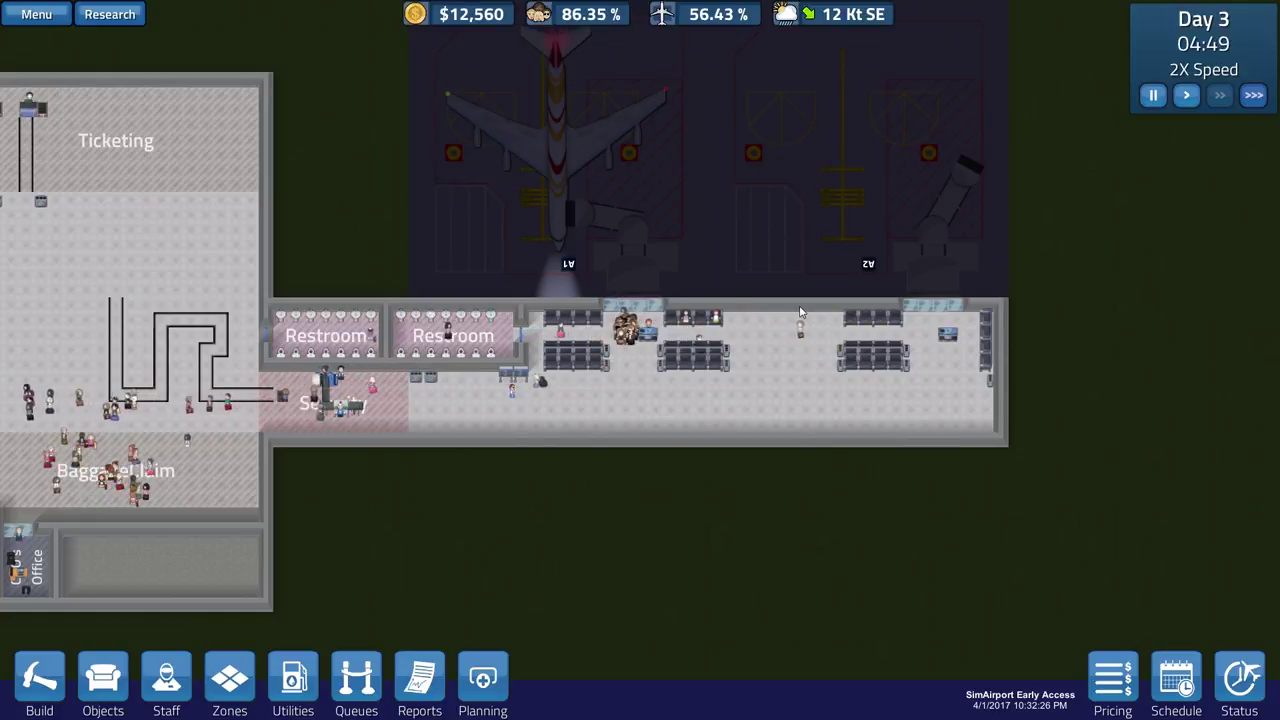
pyautogui.scroll(3, 800, 312)
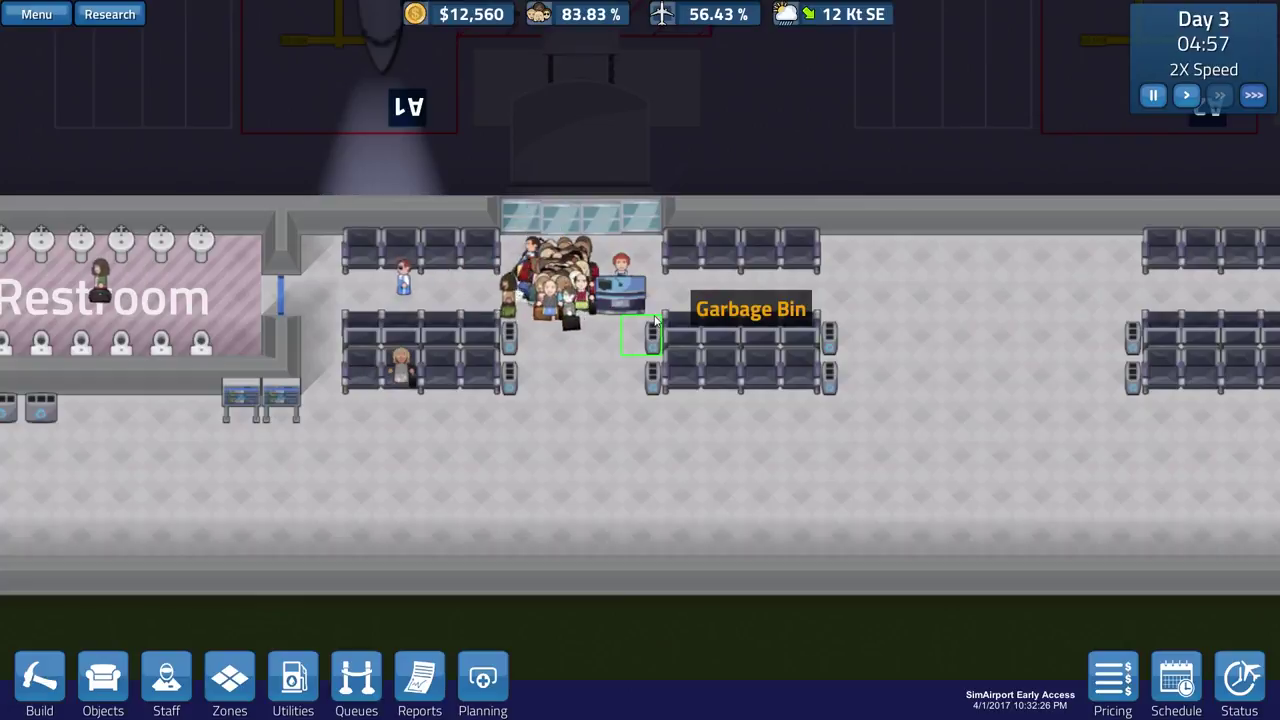
# - Pause the game and bring up the create/extend queue tool near gate A1
pyautogui.press('space')
pyautogui.click(40, 678)
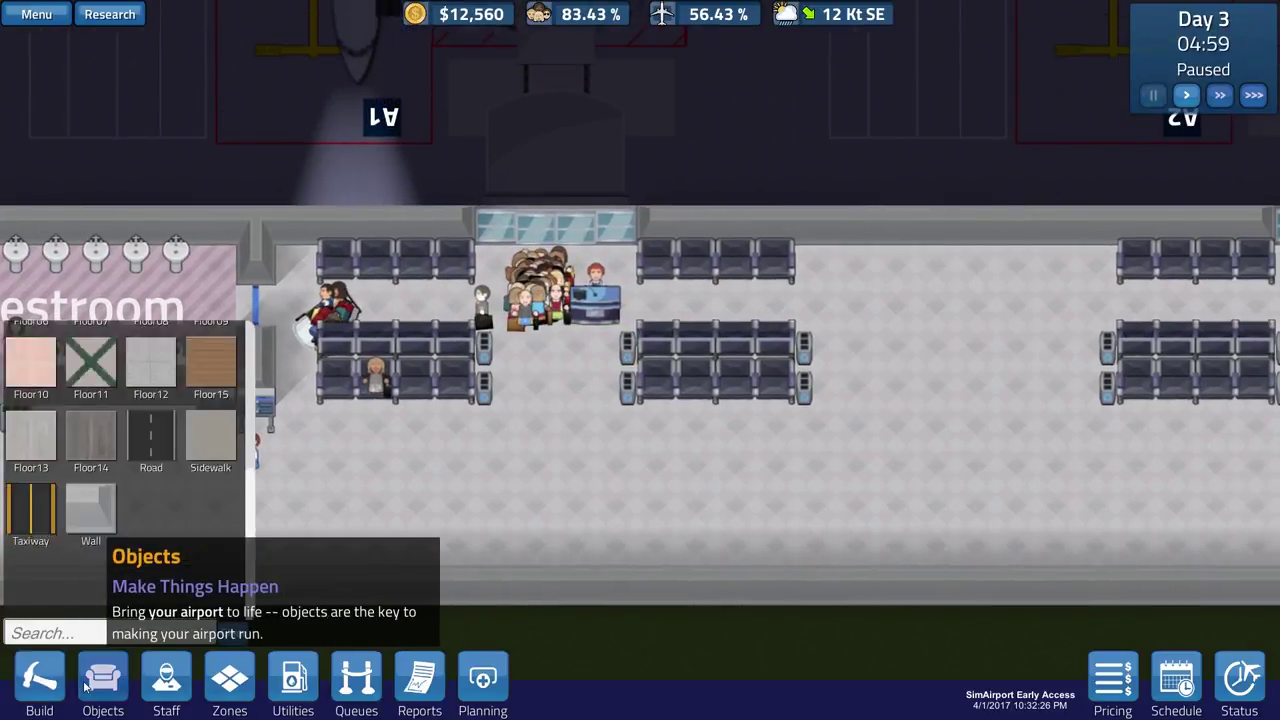
pyautogui.click(100, 680)
pyautogui.click(356, 678)
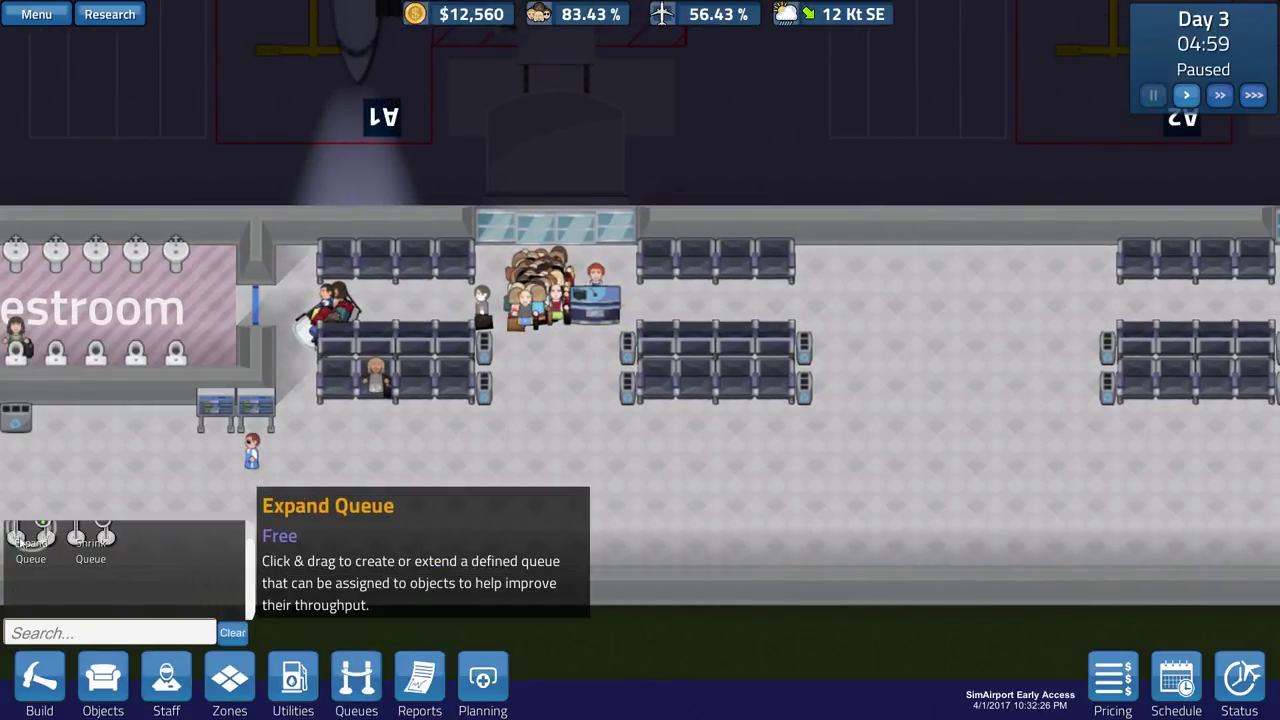
pyautogui.click(24, 540)
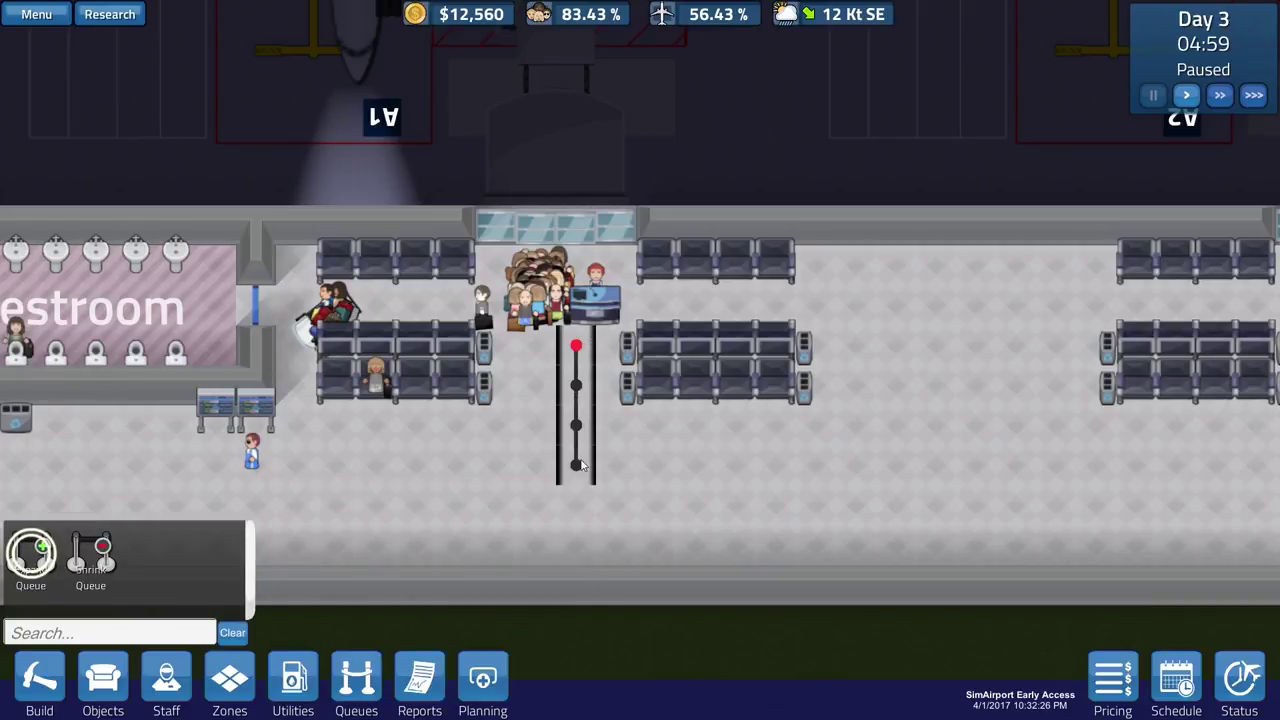
pyautogui.press('d')
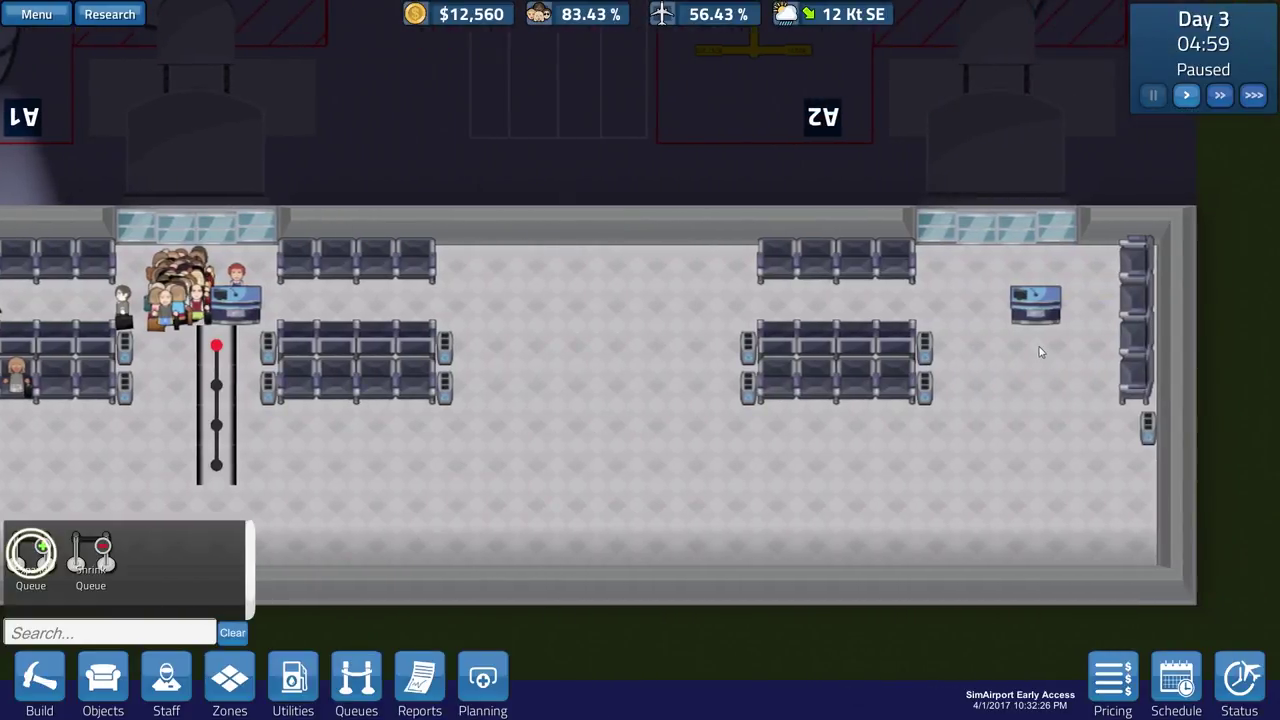
pyautogui.press('a')
pyautogui.press('w')
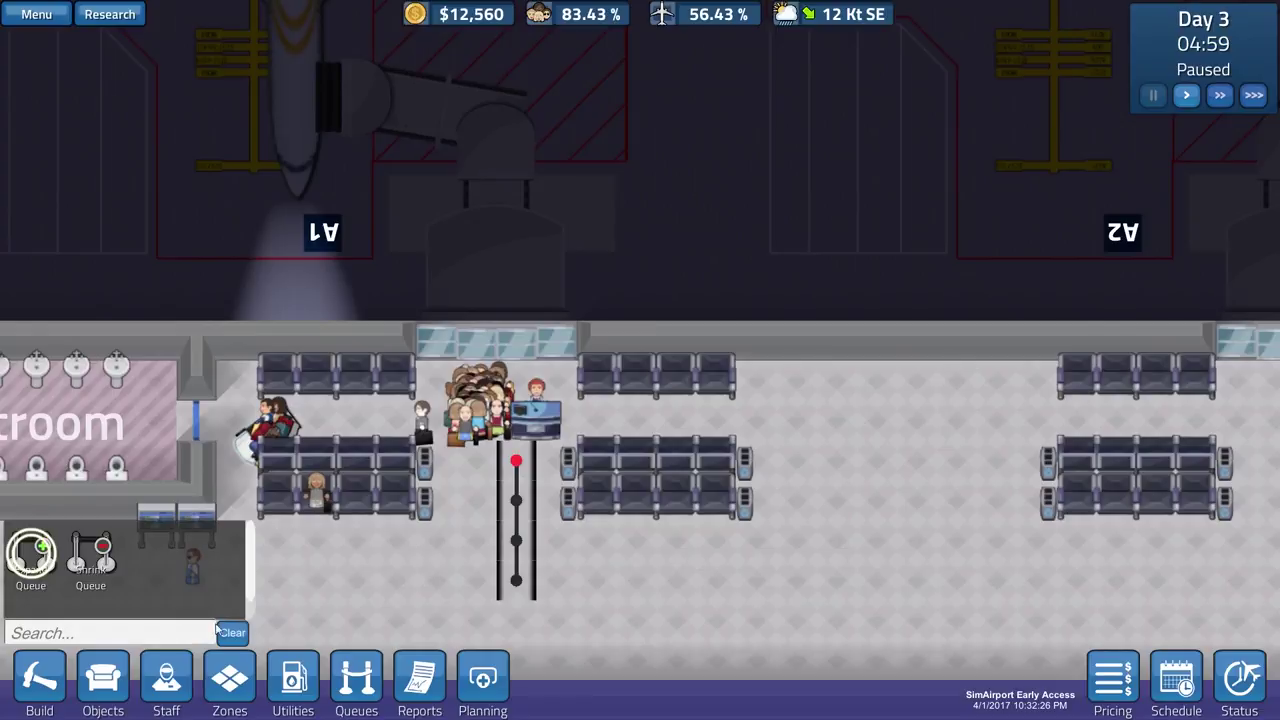
# - Assign the first gate agent desk to gate A1
pyautogui.click(540, 392)
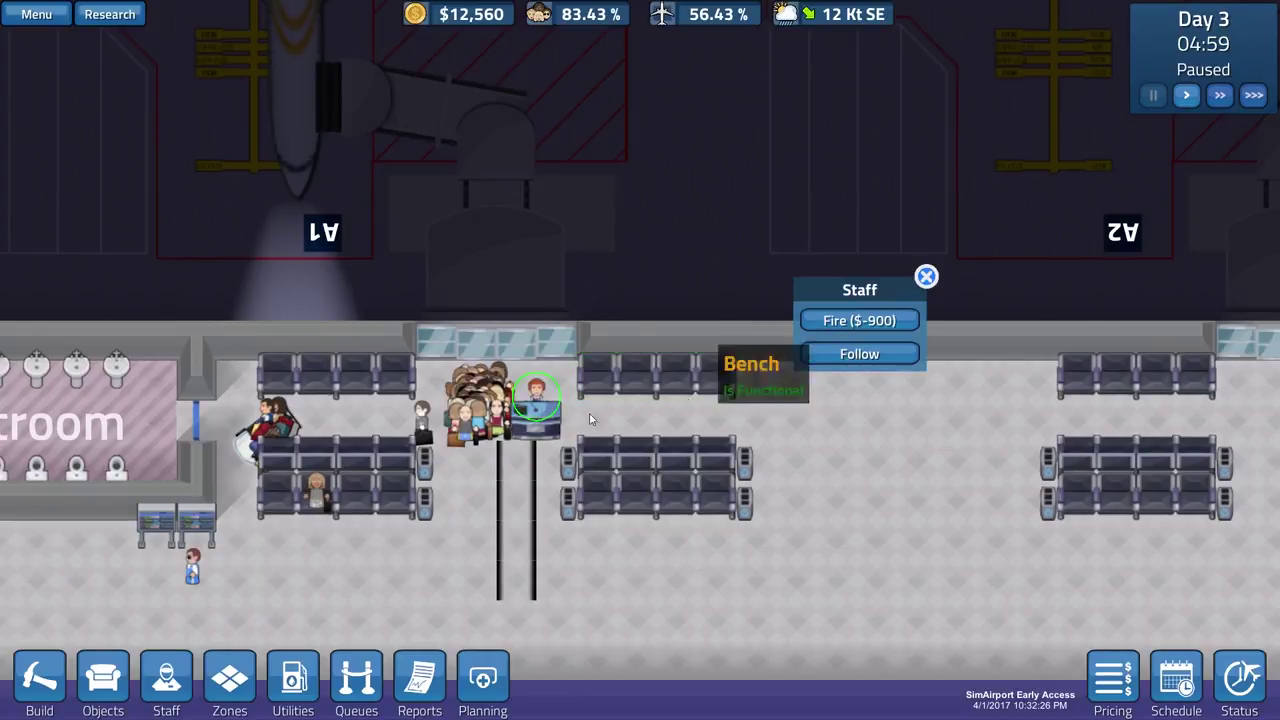
pyautogui.click(550, 415)
pyautogui.click(858, 320)
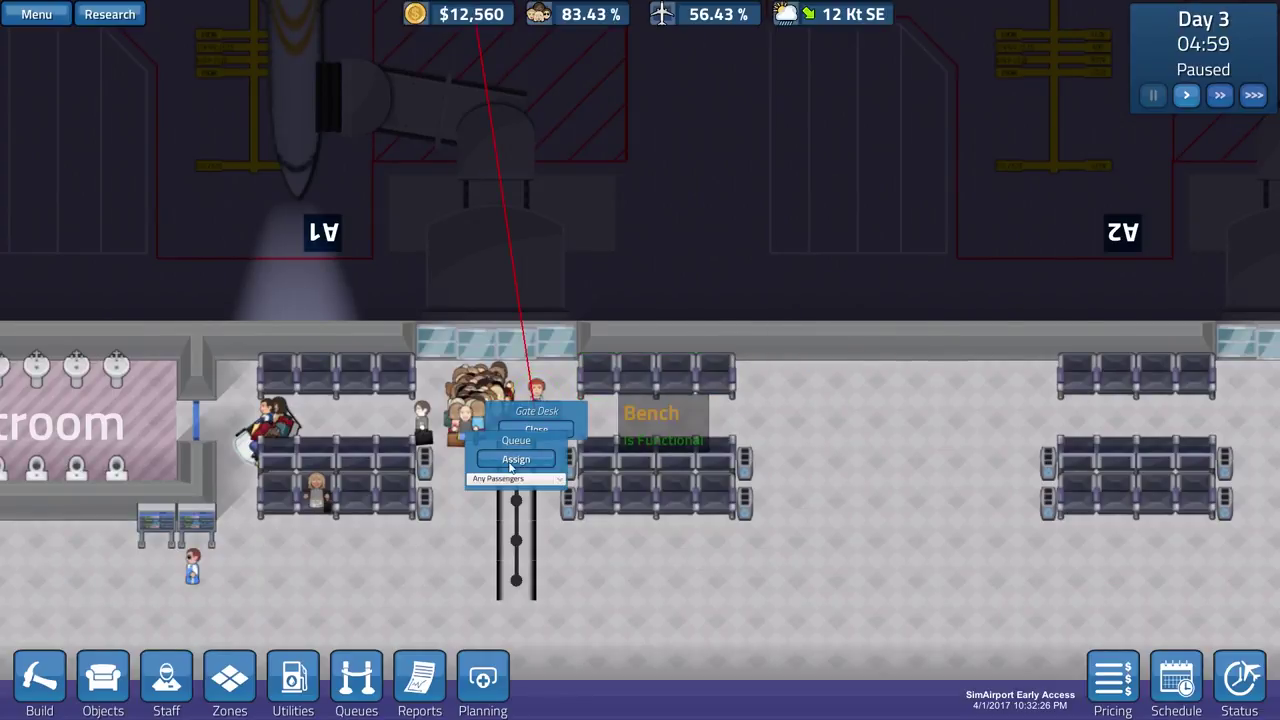
pyautogui.click(510, 461)
# - Assign the second gate desk to gate A2 and resume at 2X speed
pyautogui.press('d')
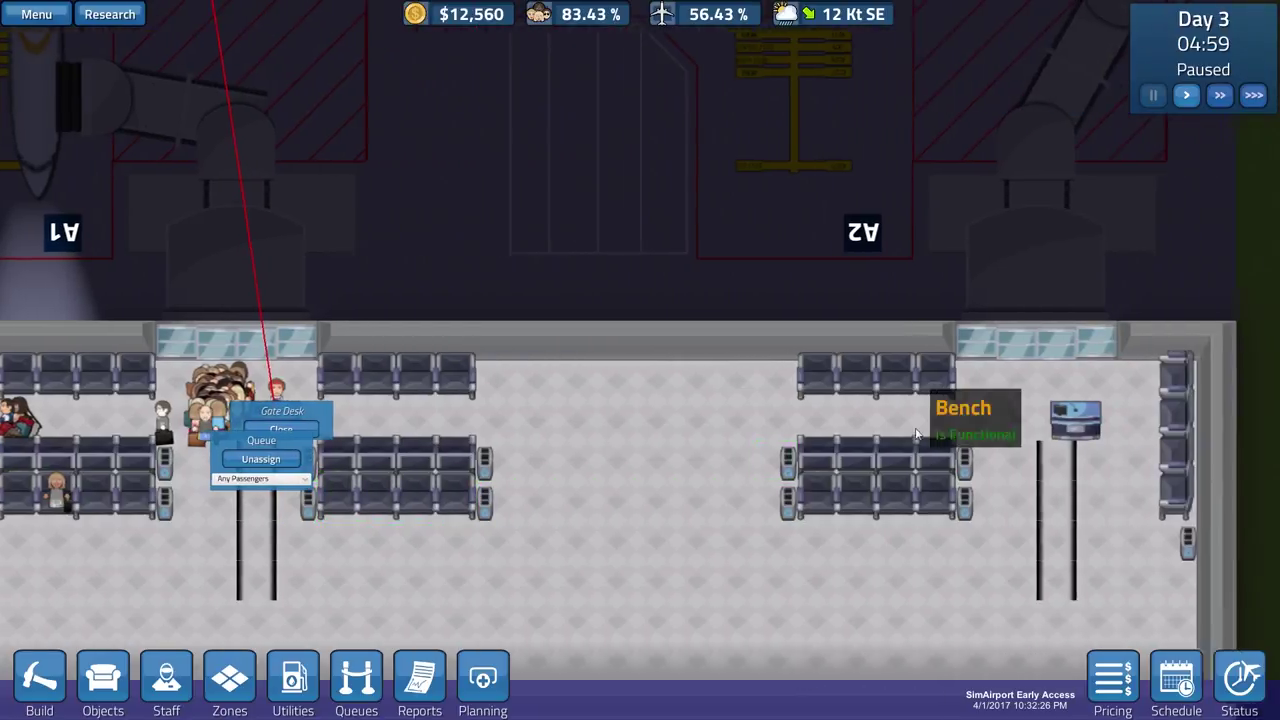
pyautogui.click(975, 413)
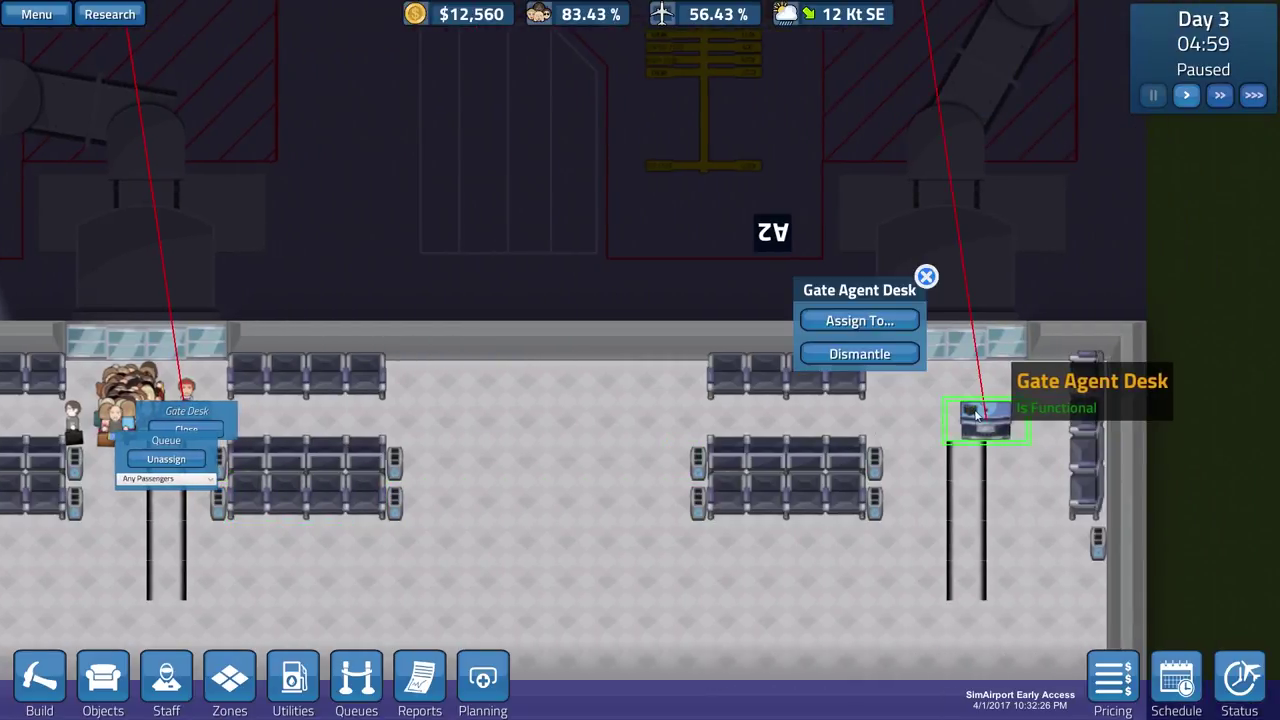
pyautogui.click(866, 331)
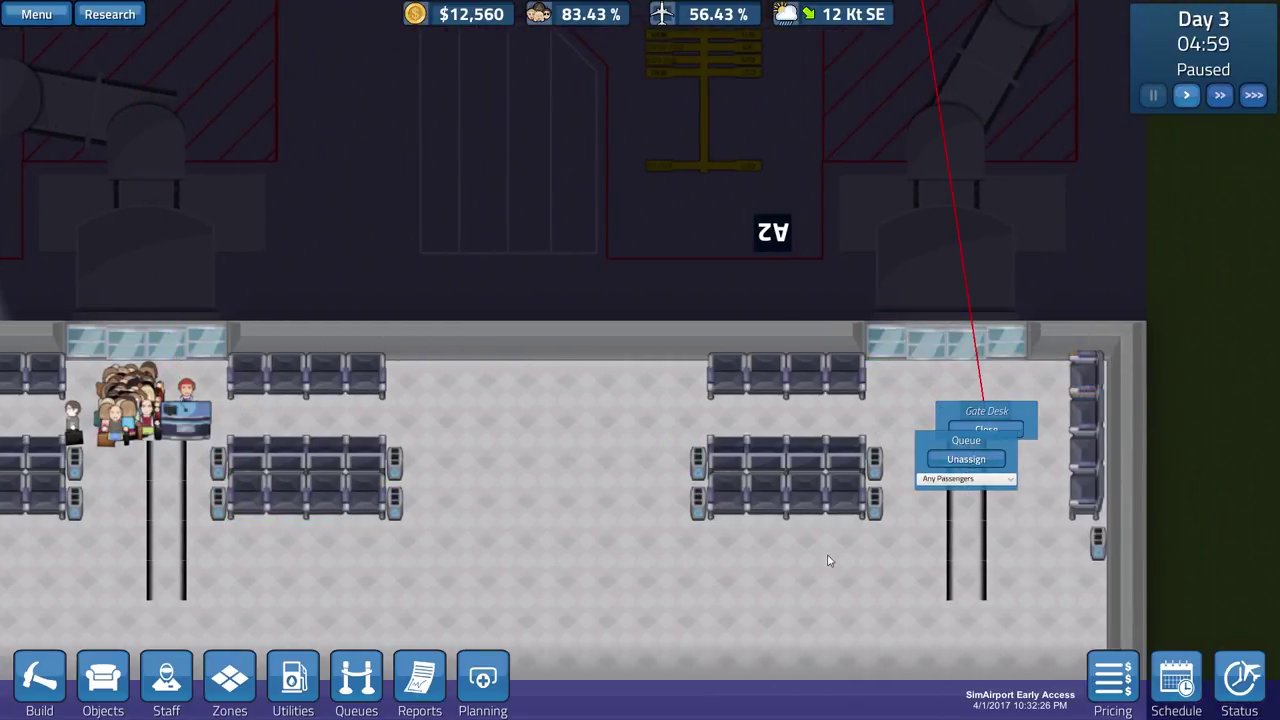
pyautogui.press('a')
pyautogui.press('2')
pyautogui.press('s')
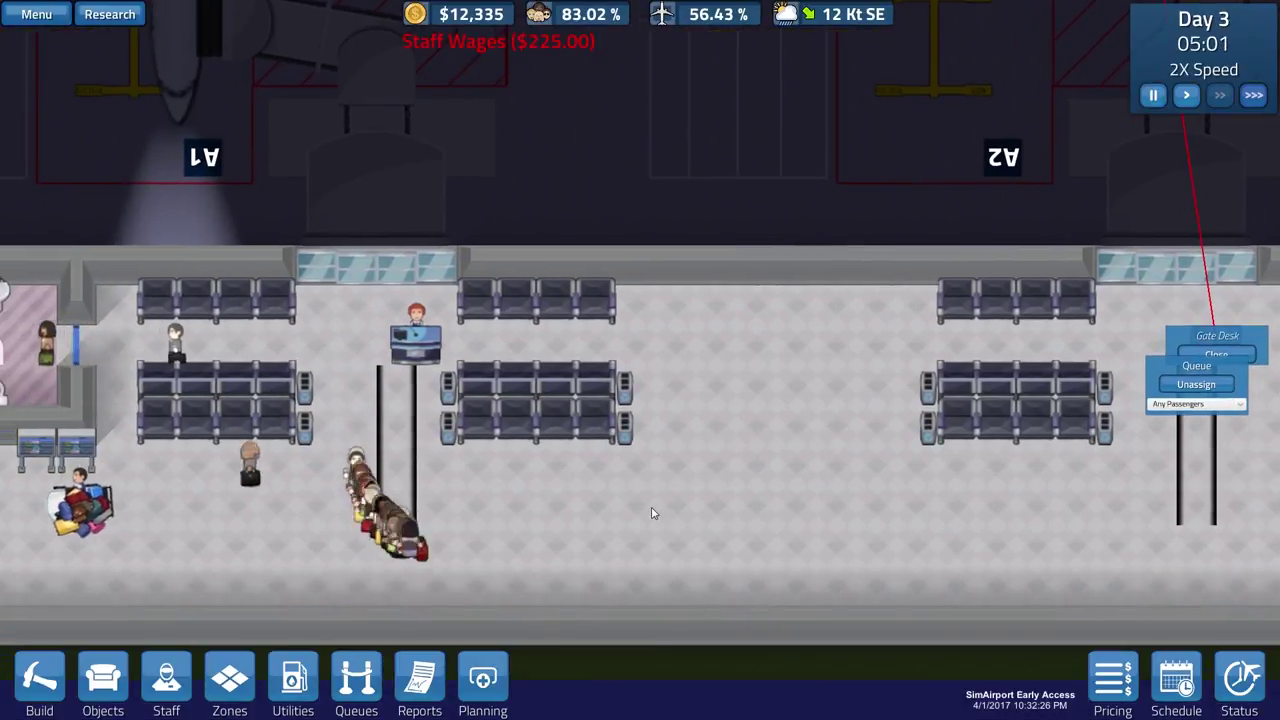
pyautogui.press('a')
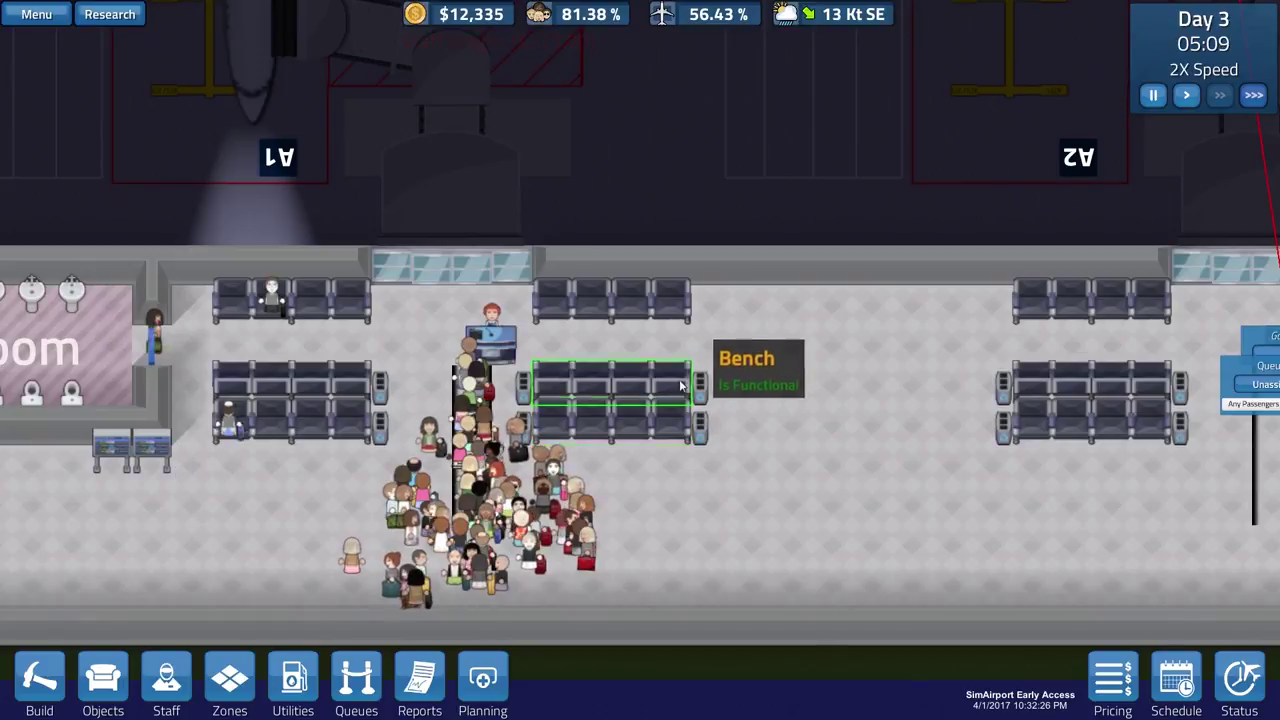
pyautogui.press('w')
pyautogui.scroll(-2, 876, 313)
pyautogui.press('w')
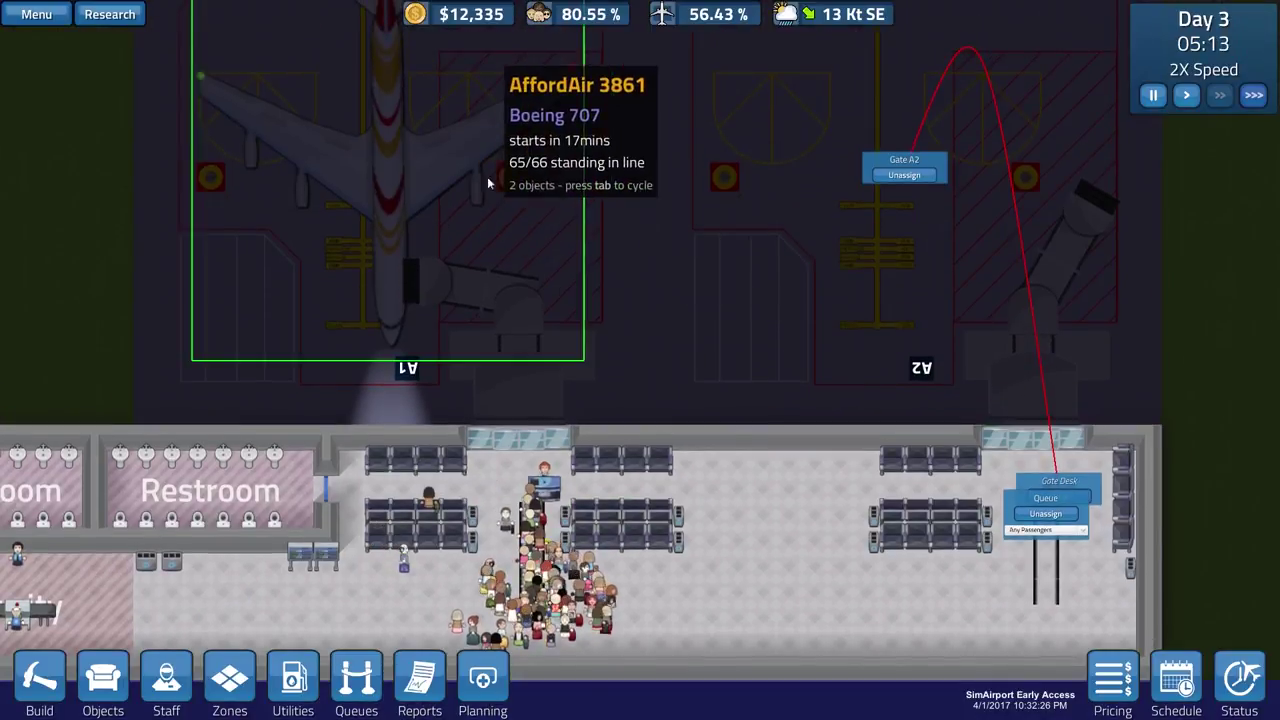
pyautogui.press('s')
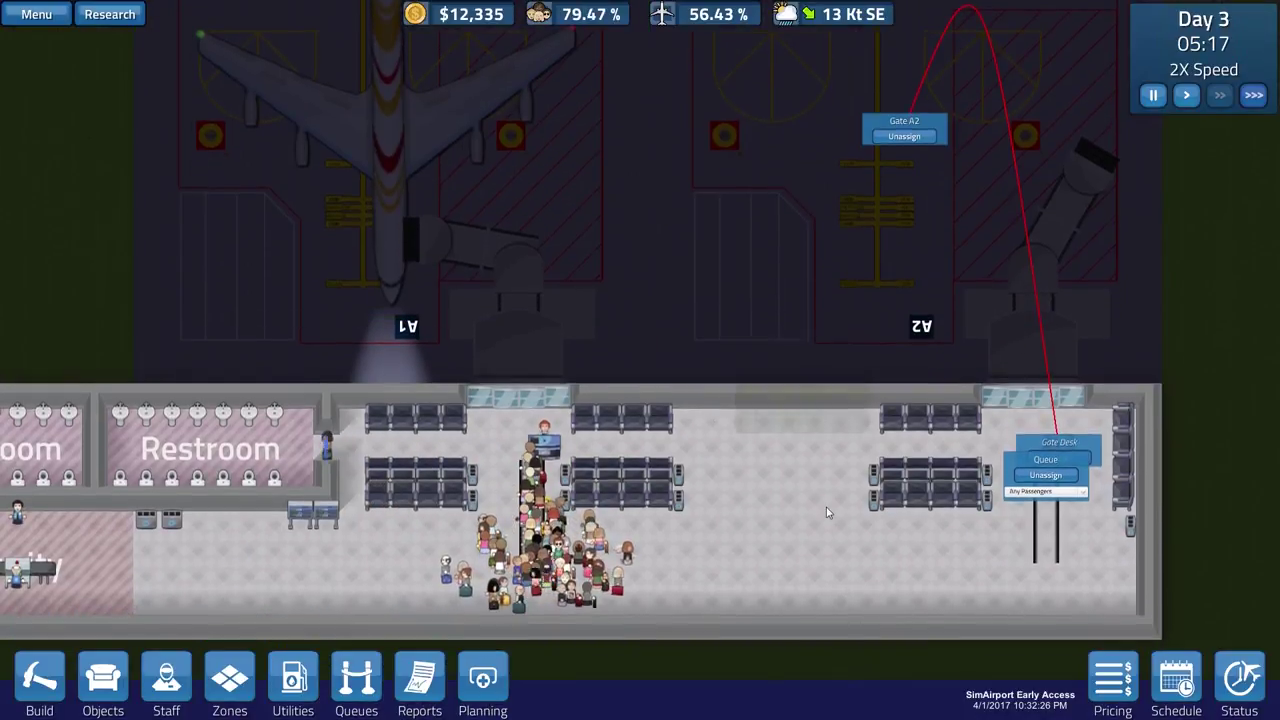
pyautogui.press('w')
pyautogui.press('a')
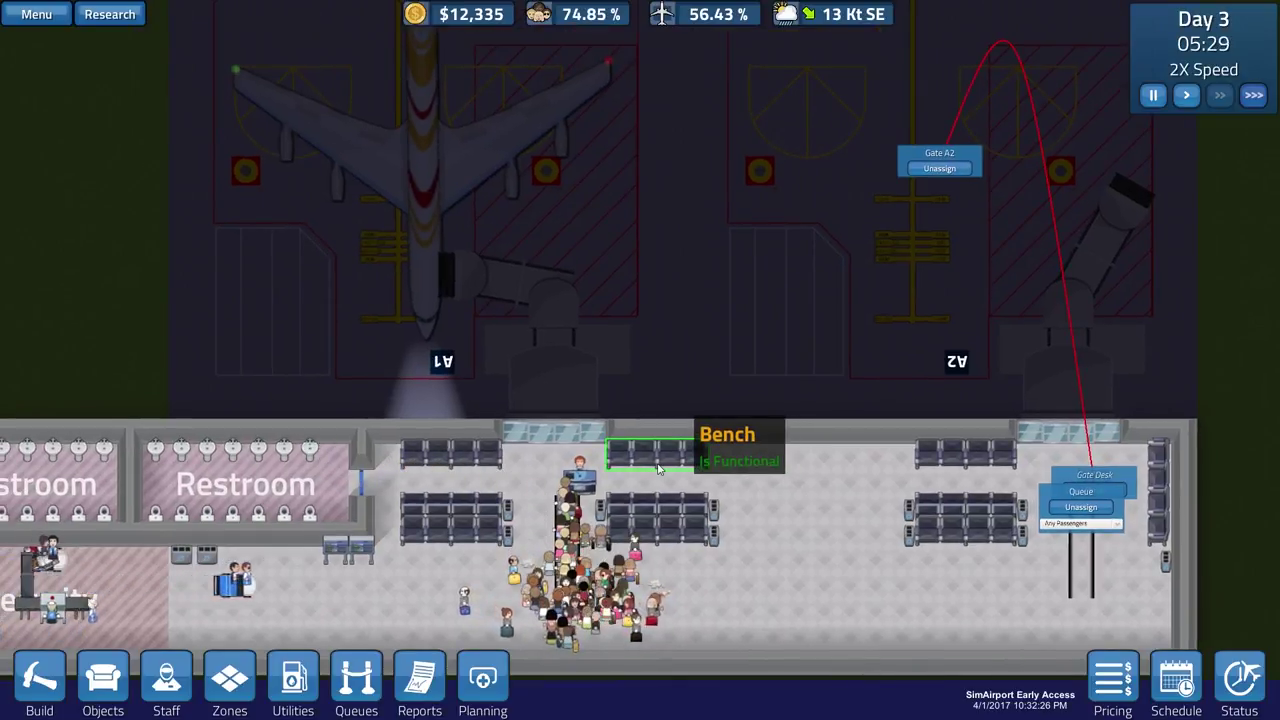
pyautogui.press('w')
pyautogui.press('s')
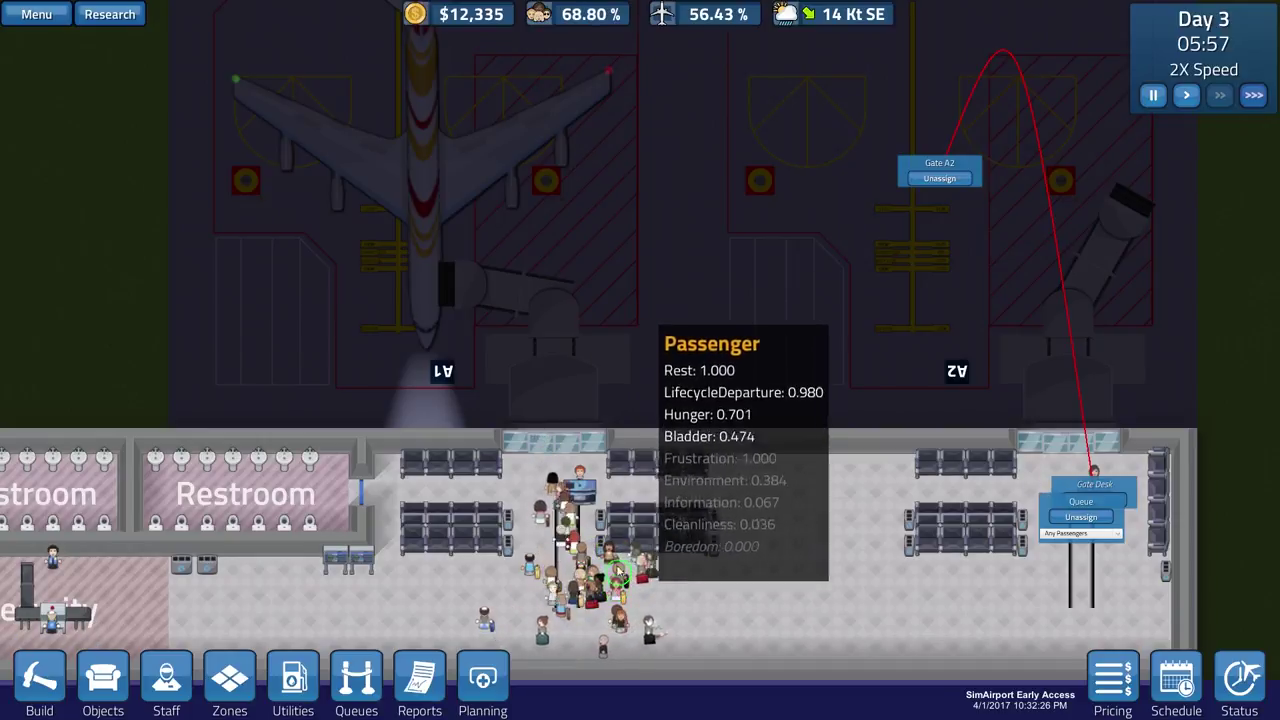
pyautogui.press('d')
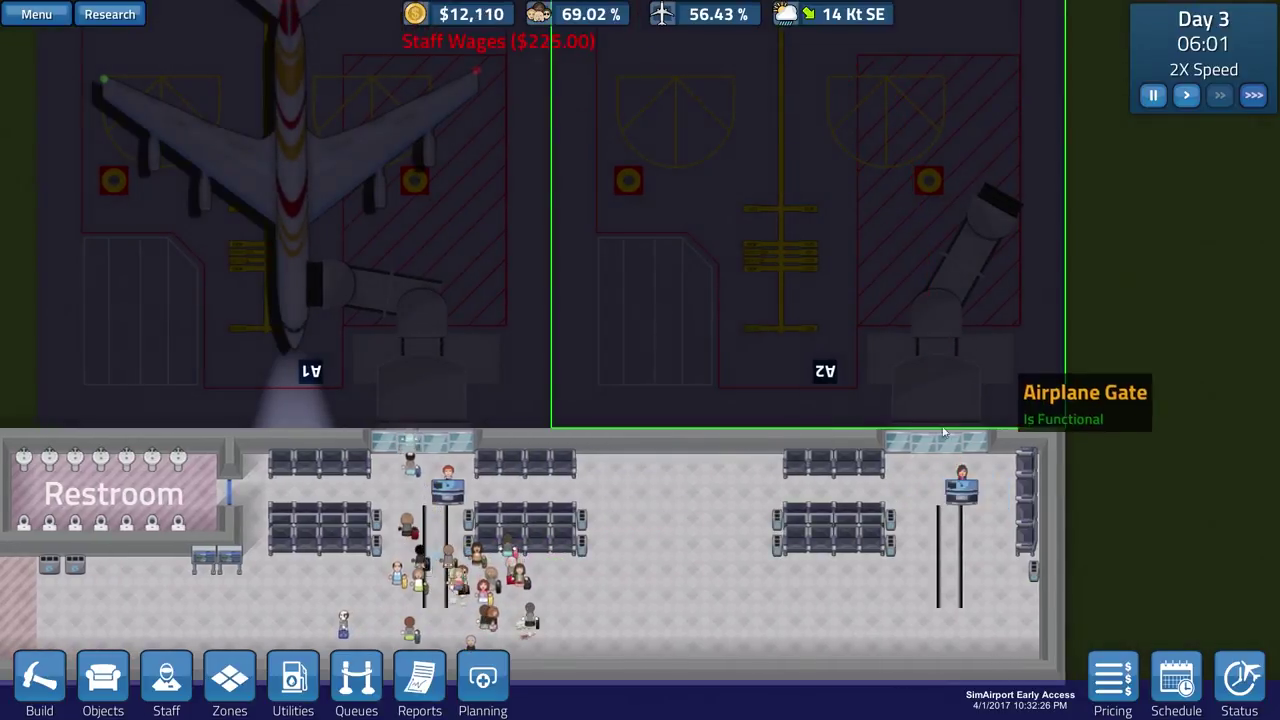
pyautogui.press('w')
pyautogui.press('a')
pyautogui.press('a')
pyautogui.press('s')
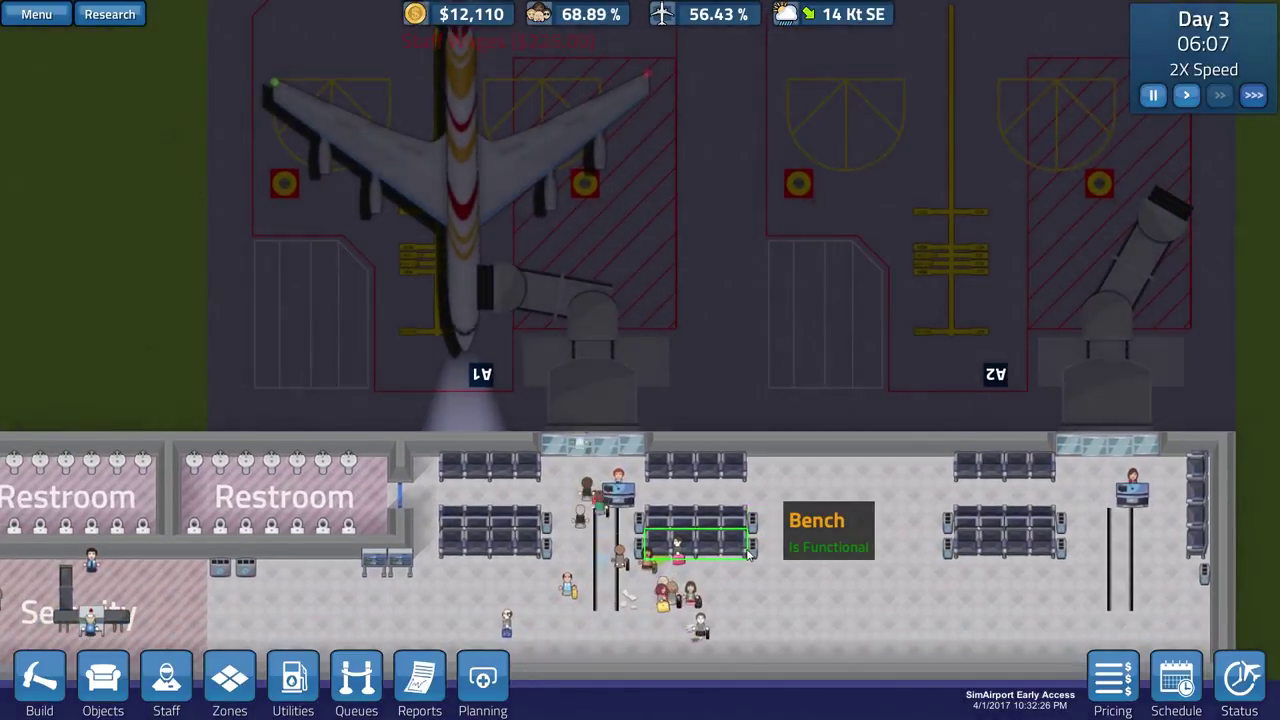
pyautogui.press('w')
pyautogui.press('a')
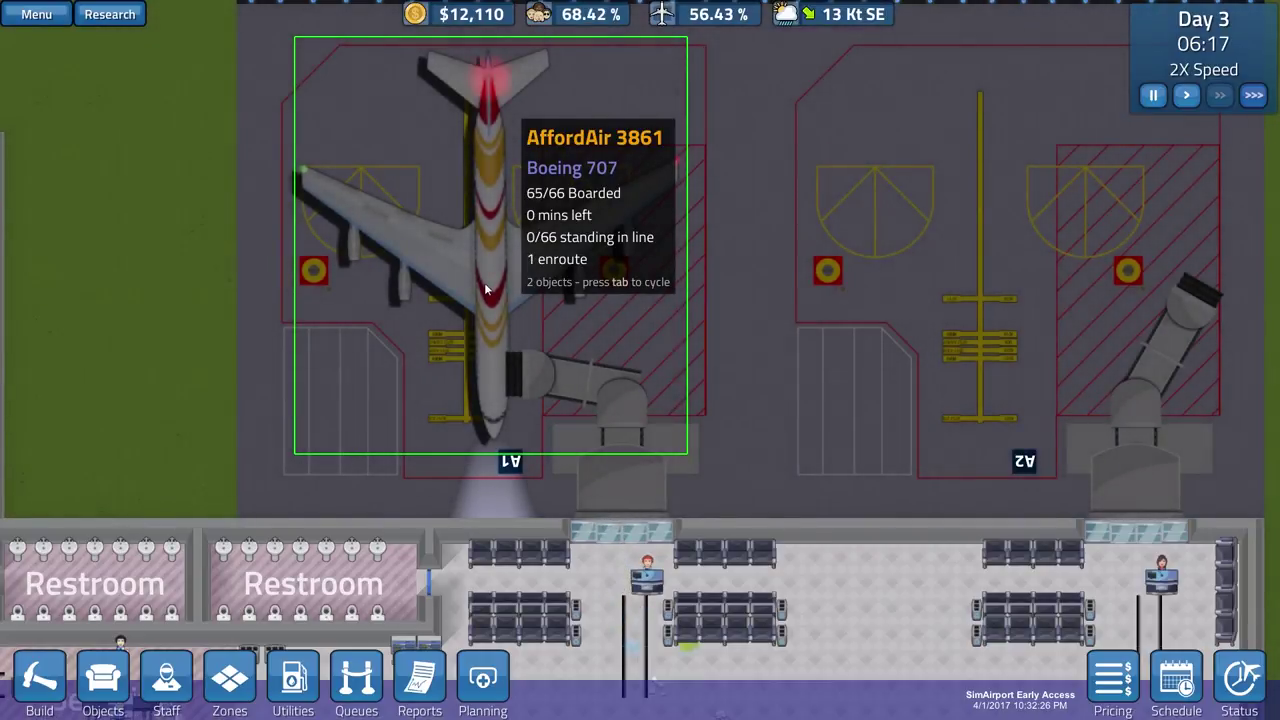
pyautogui.press('s')
pyautogui.press('w')
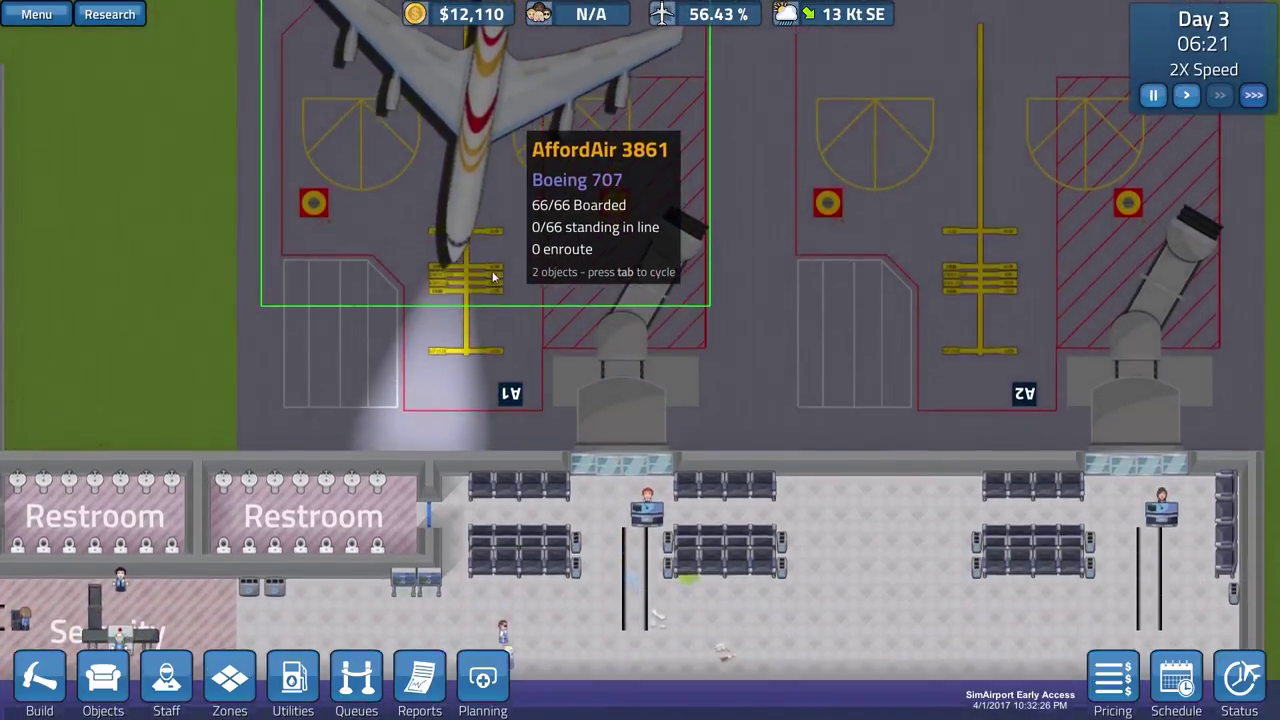
pyautogui.press('w')
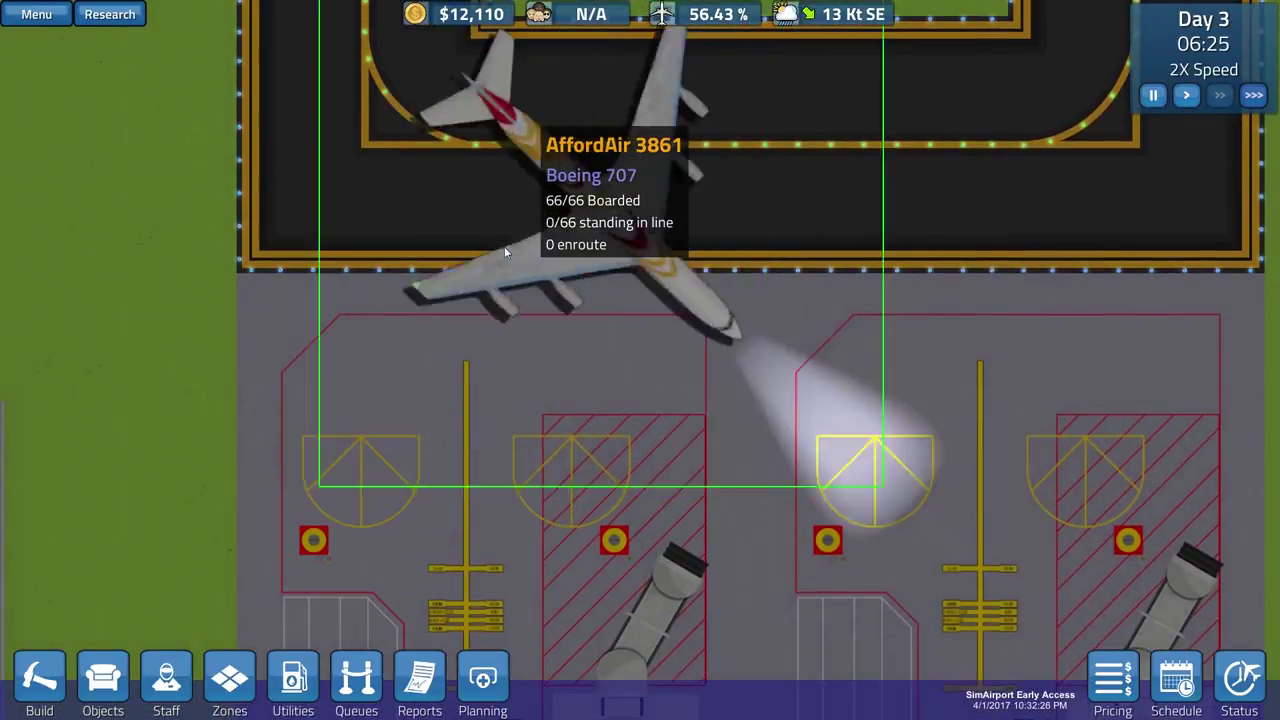
pyautogui.scroll(-3, 619, 245)
pyautogui.scroll(-3, 730, 280)
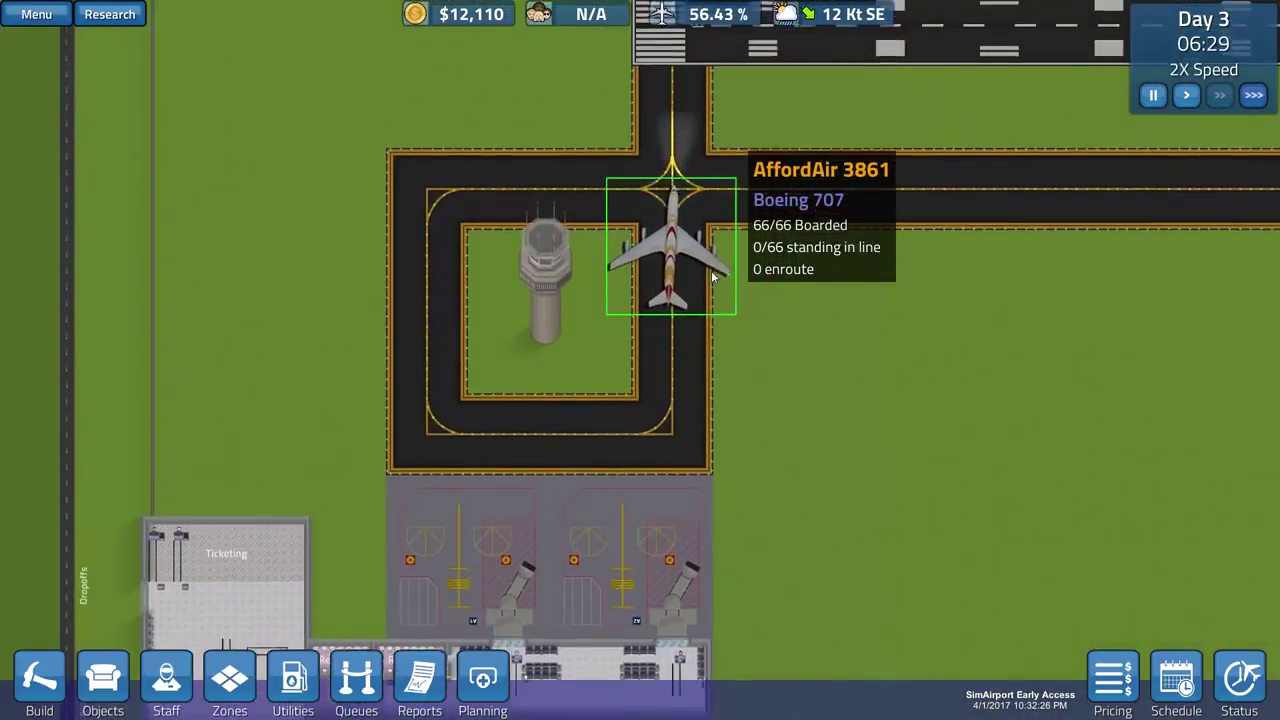
pyautogui.press('d')
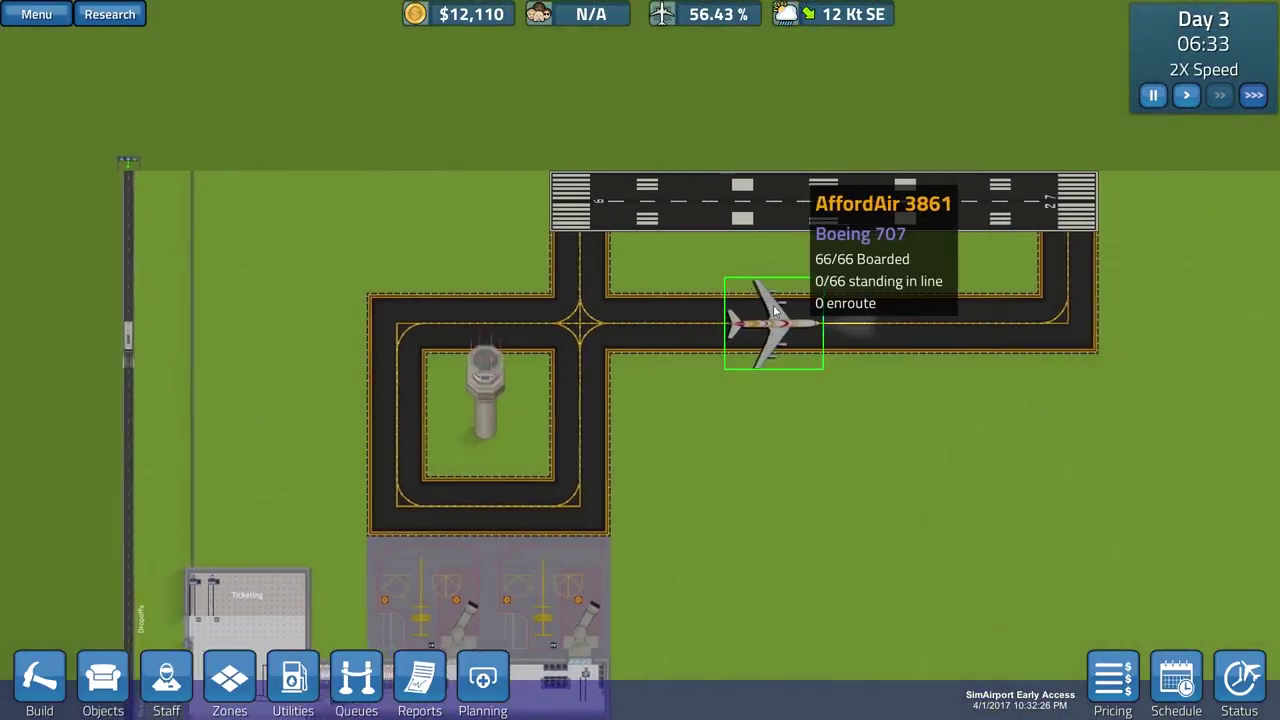
pyautogui.press('w')
pyautogui.click(765, 435)
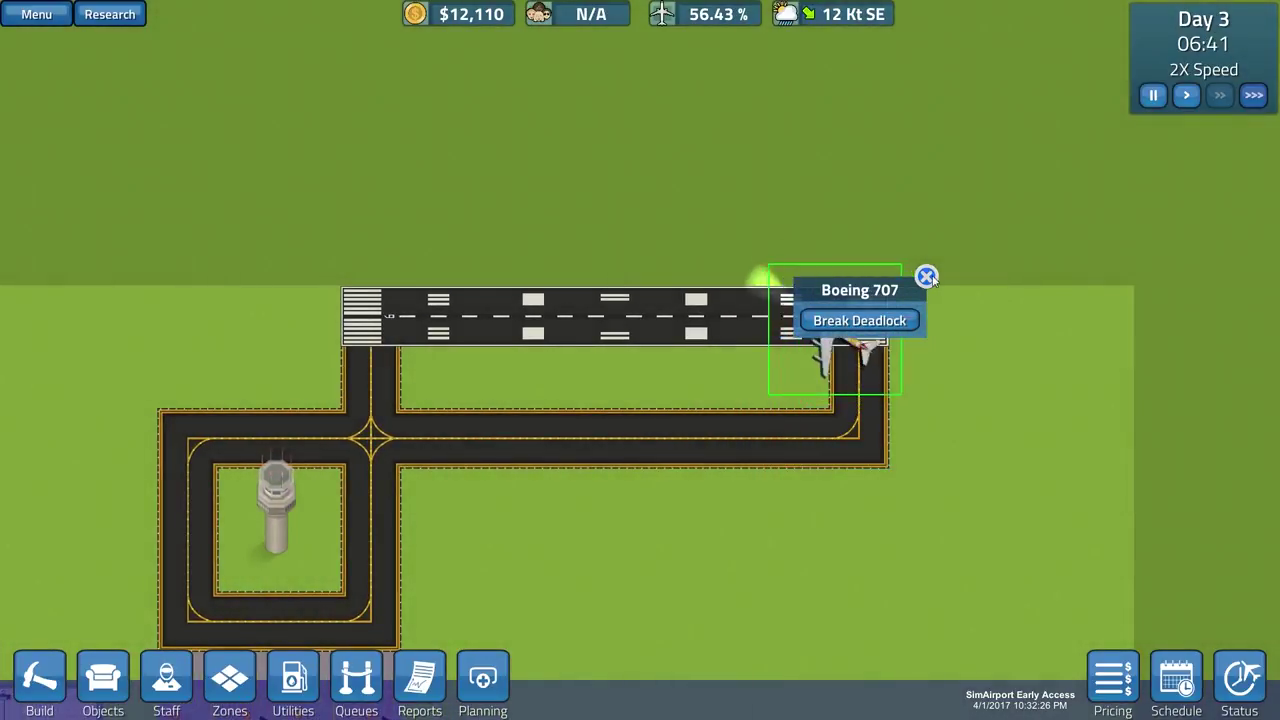
pyautogui.press('a')
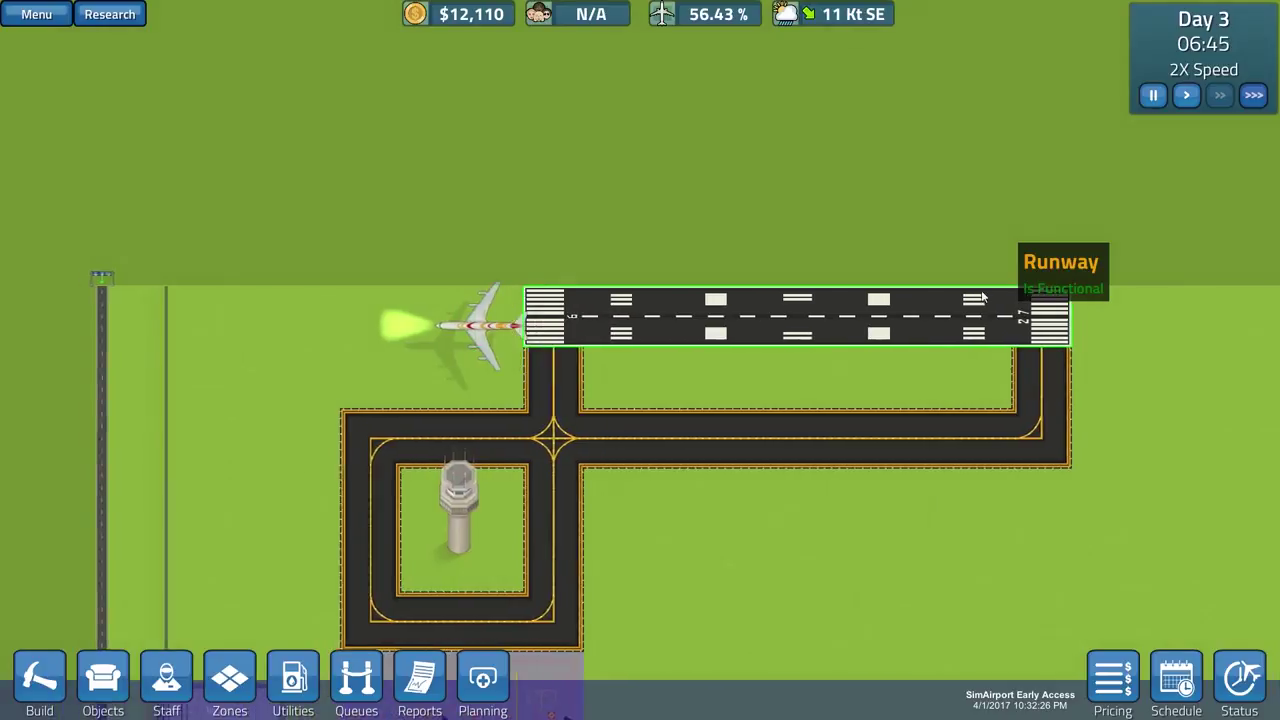
pyautogui.press('s')
pyautogui.press('s')
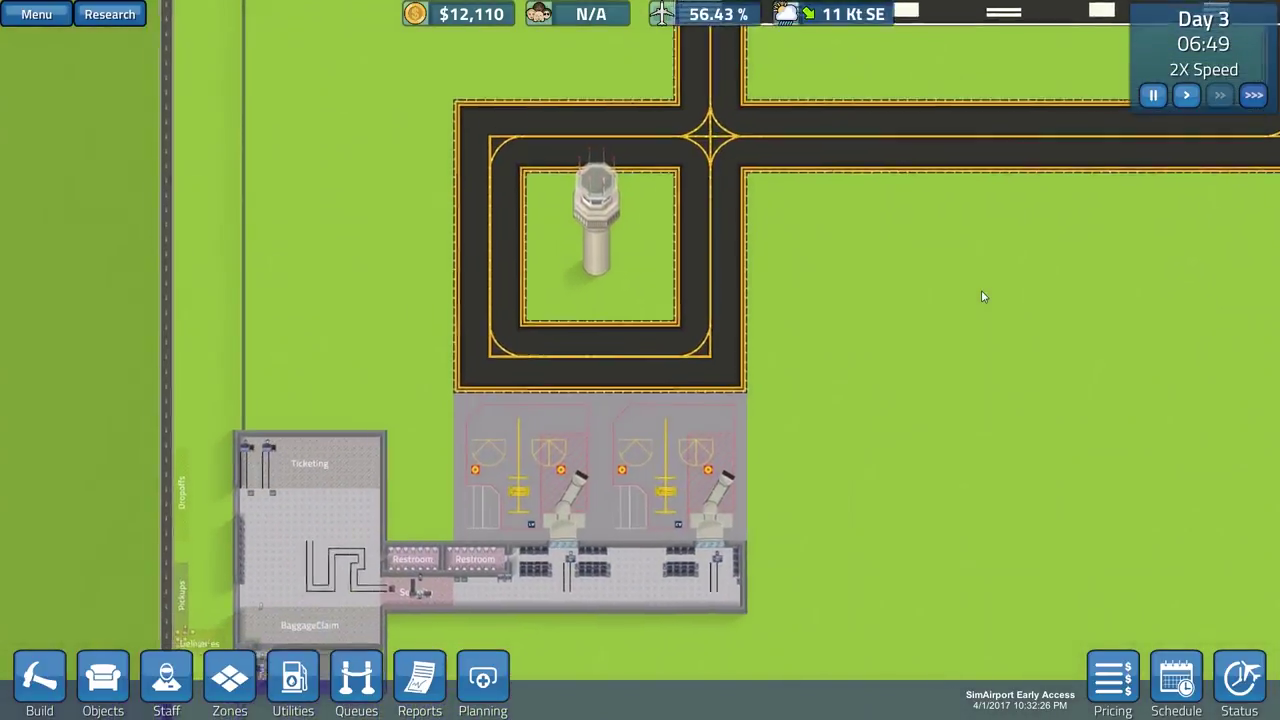
pyautogui.press('a')
pyautogui.scroll(3, 981, 290)
pyautogui.press('s')
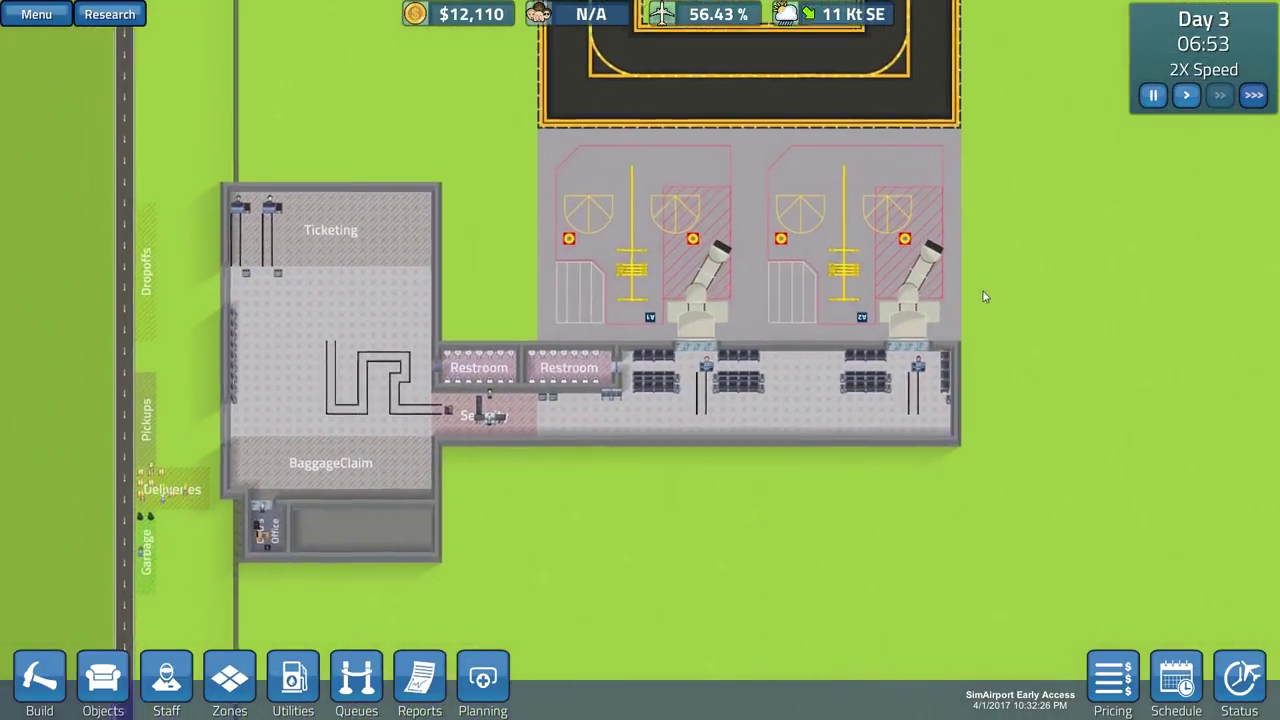
pyautogui.press('s')
pyautogui.press('a')
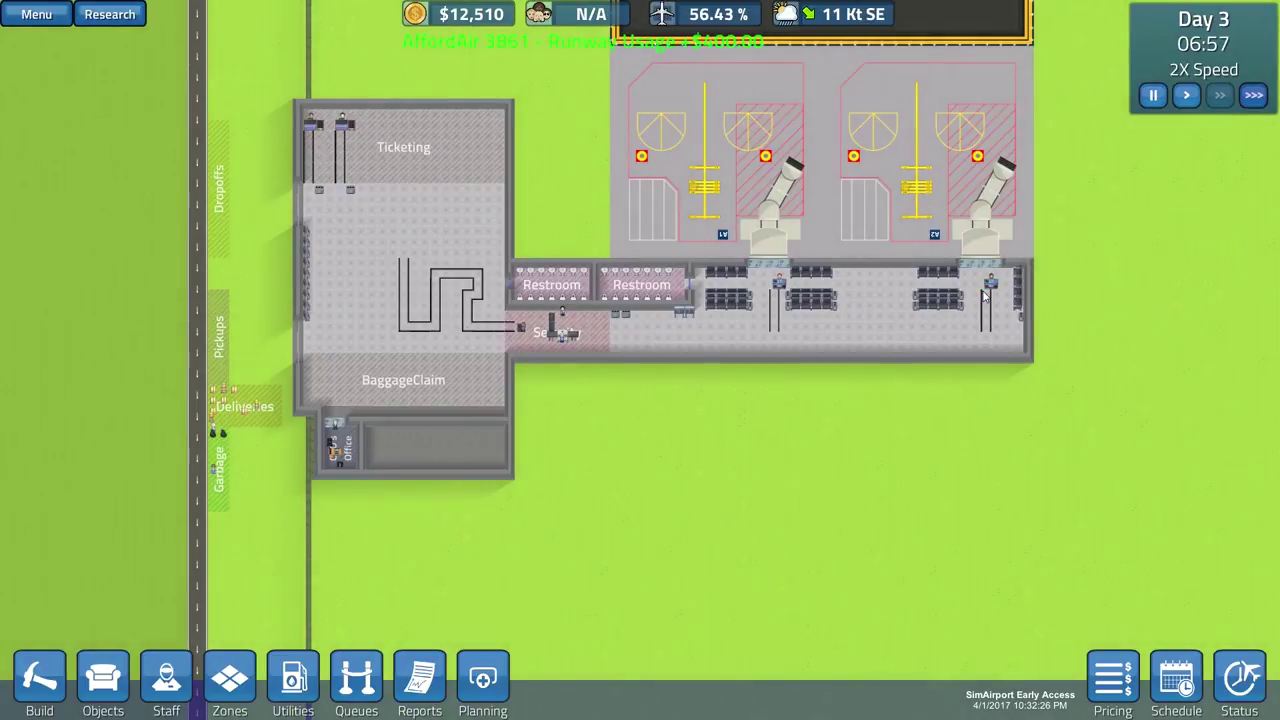
pyautogui.press('d')
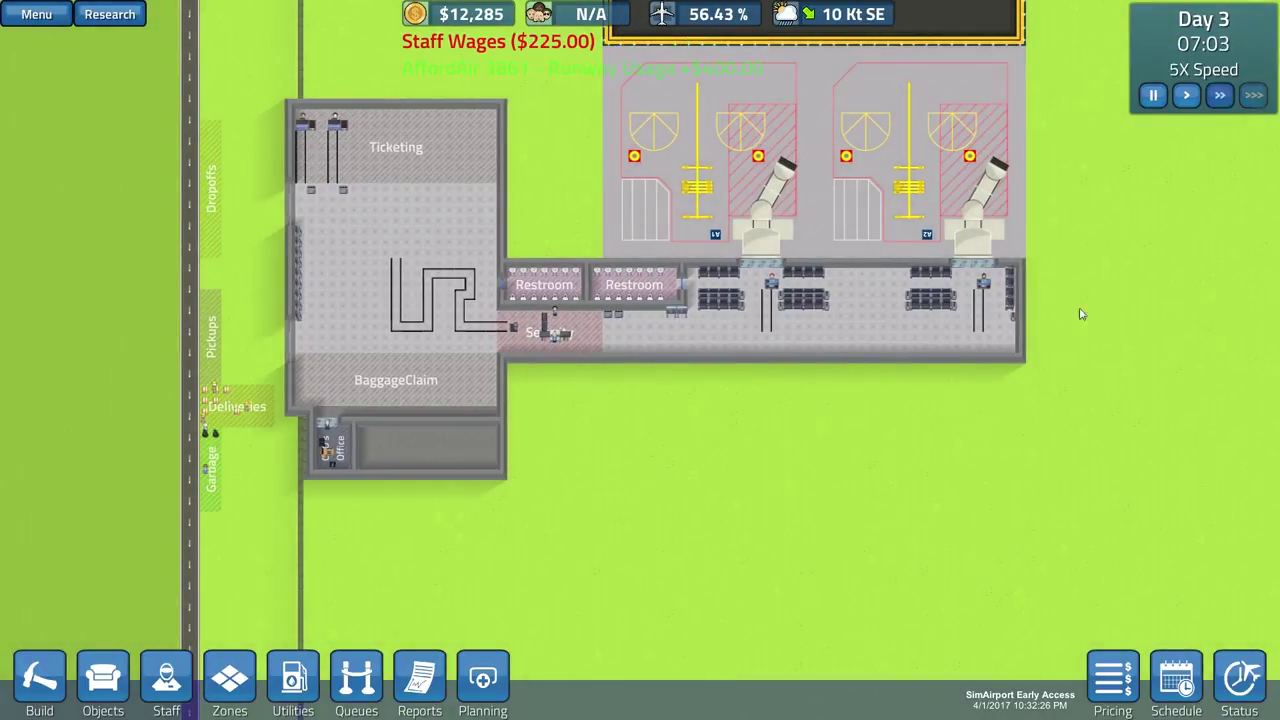
pyautogui.press('w')
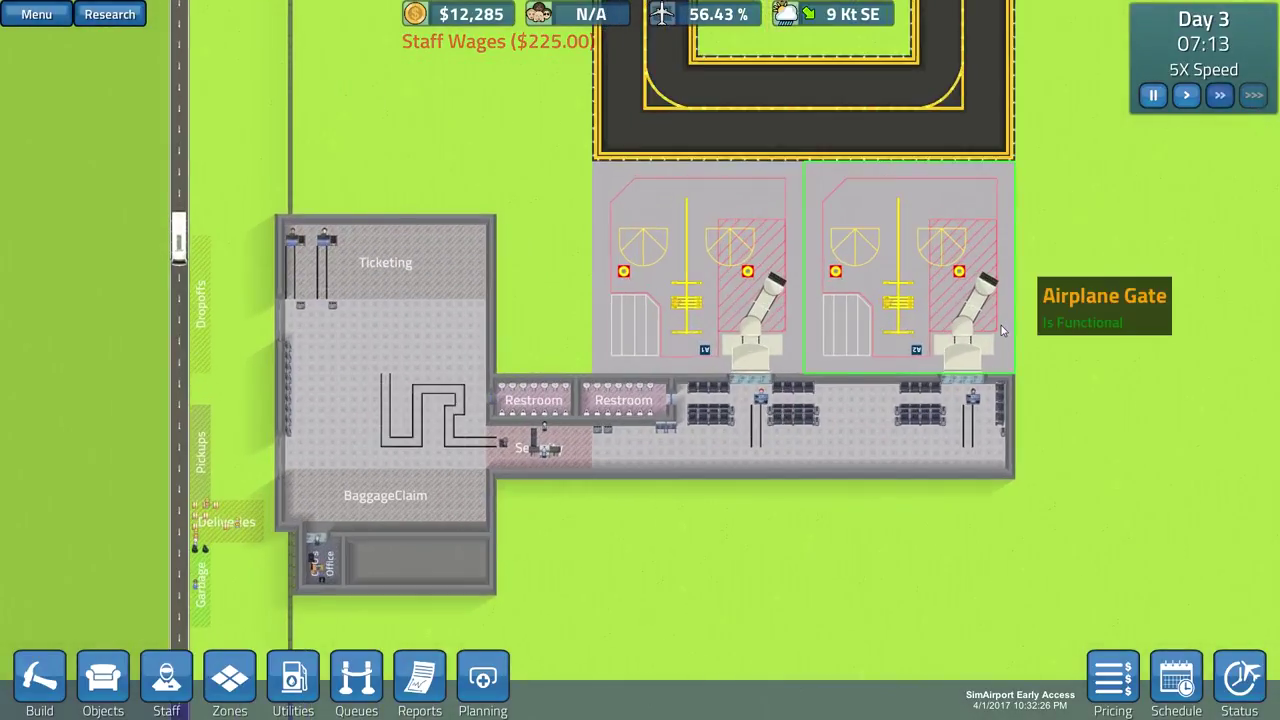
pyautogui.press('s')
pyautogui.press('a')
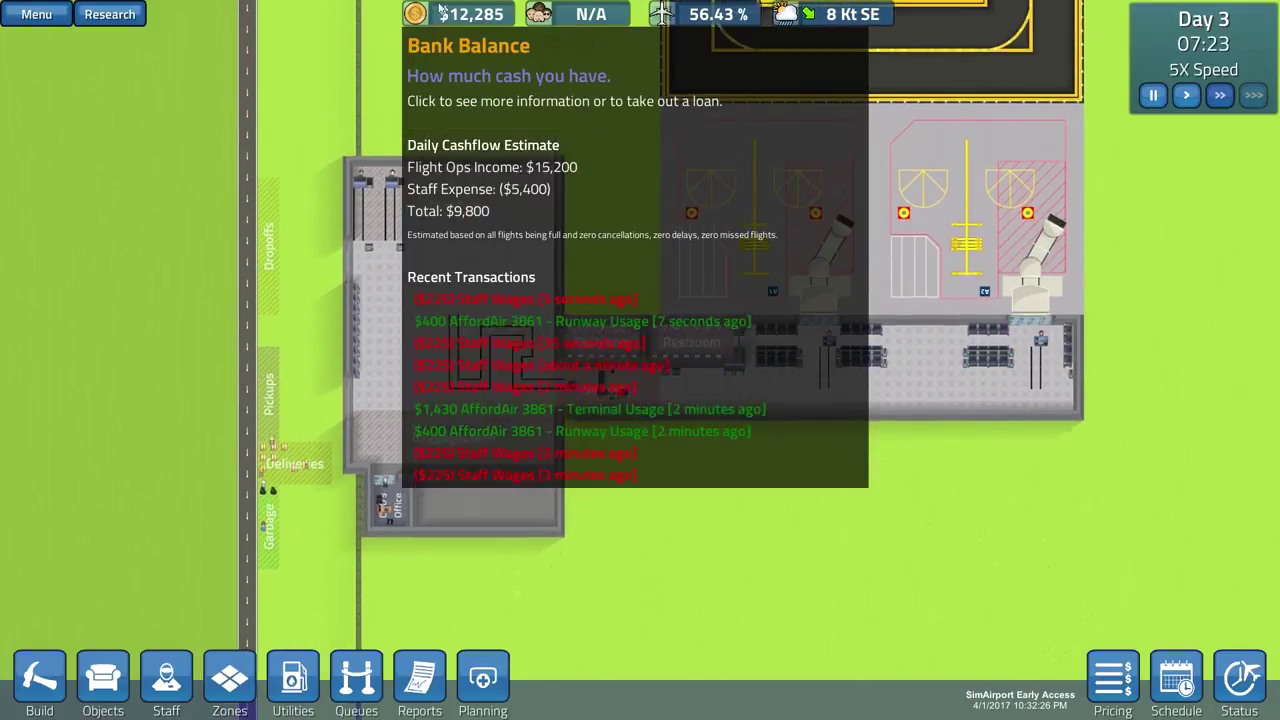
pyautogui.press('w')
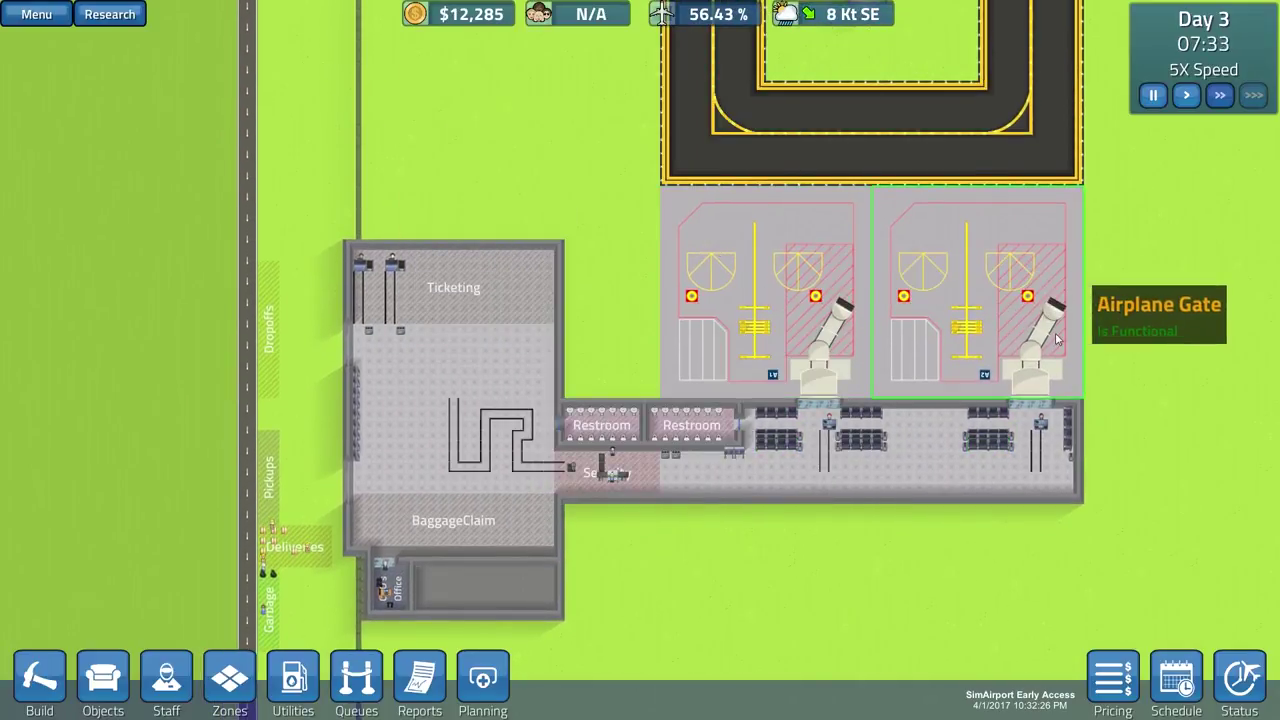
pyautogui.press('w')
pyautogui.press('d')
pyautogui.scroll(-5, 1147, 345)
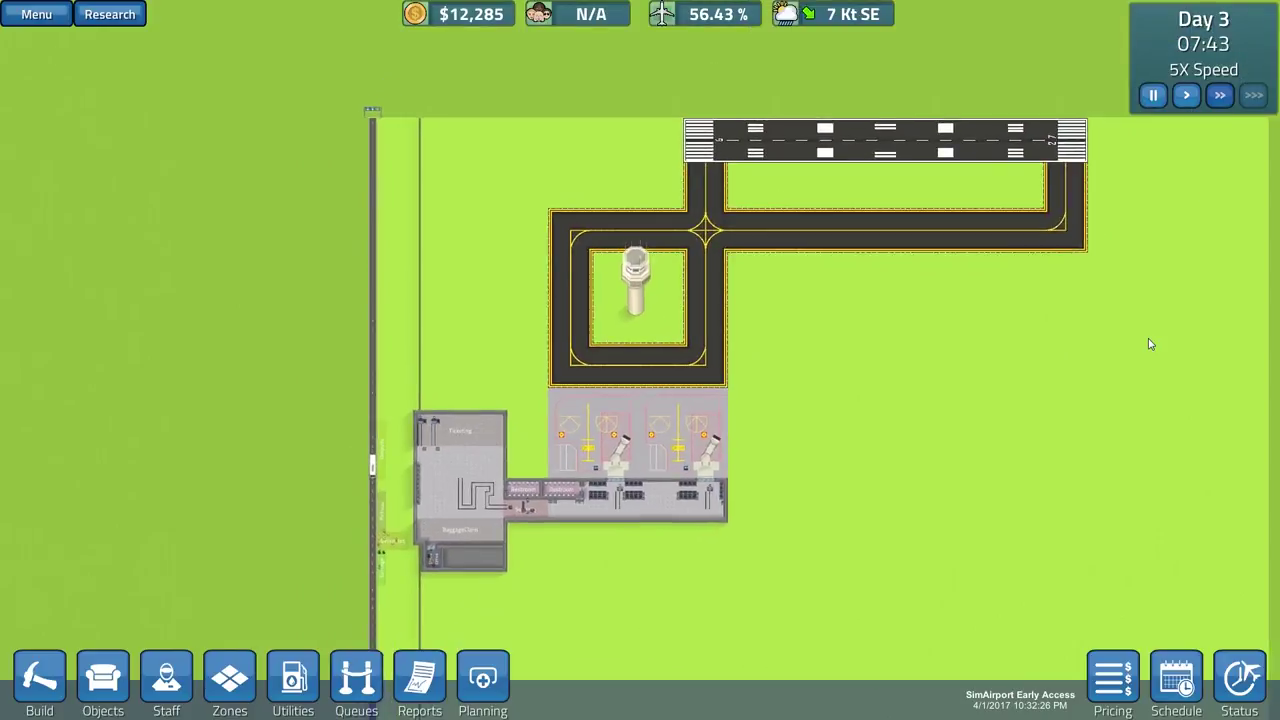
pyautogui.scroll(5, 1147, 345)
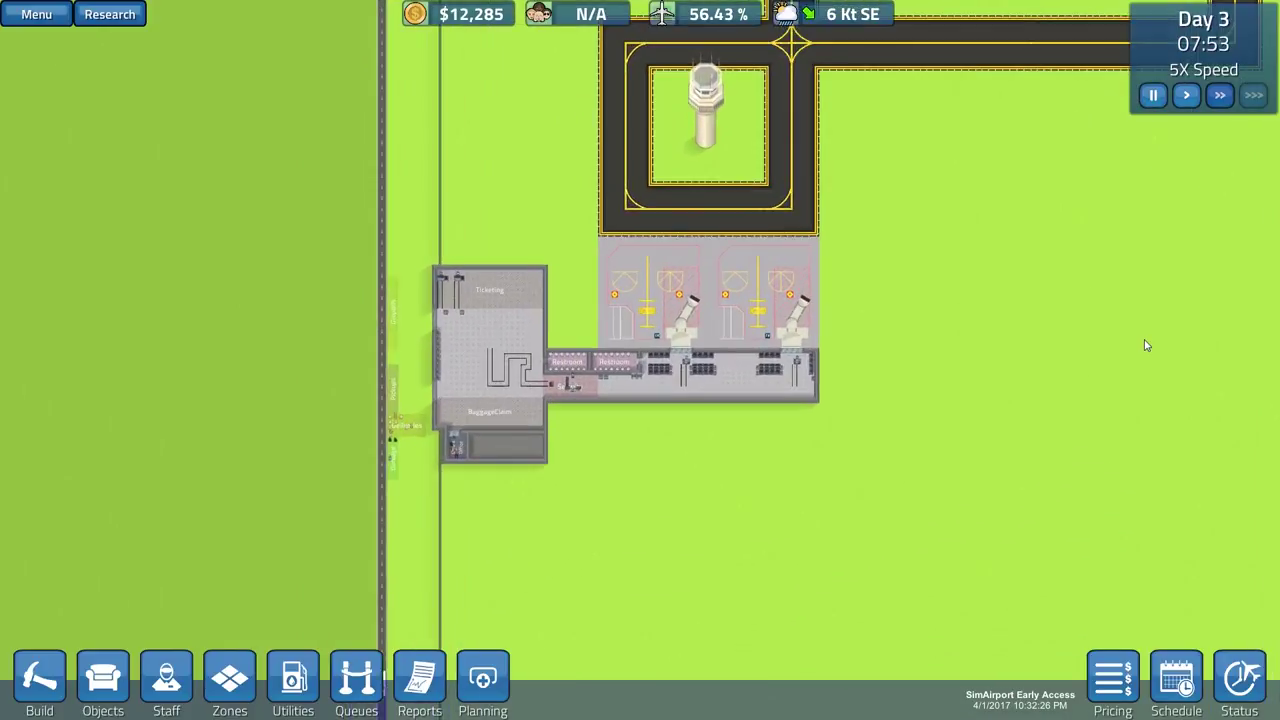
pyautogui.scroll(1, 1147, 345)
pyautogui.scroll(-2, 1147, 345)
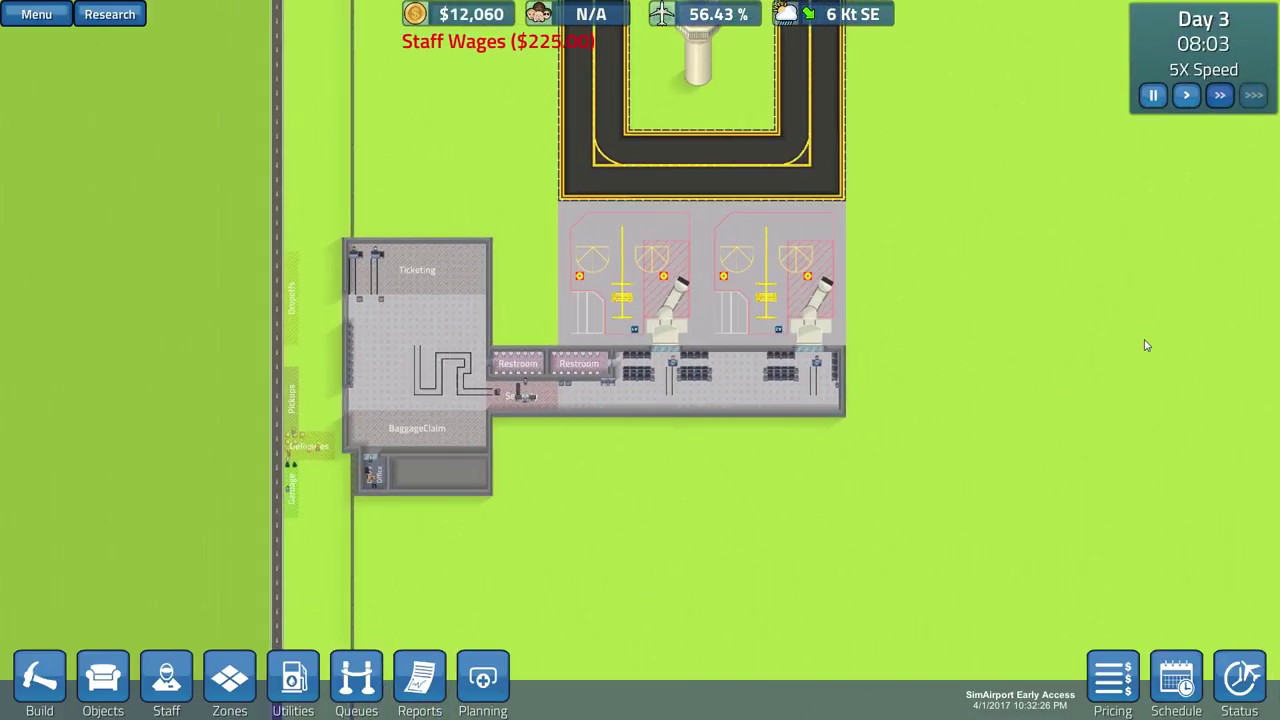
pyautogui.press('w')
pyautogui.press('w')
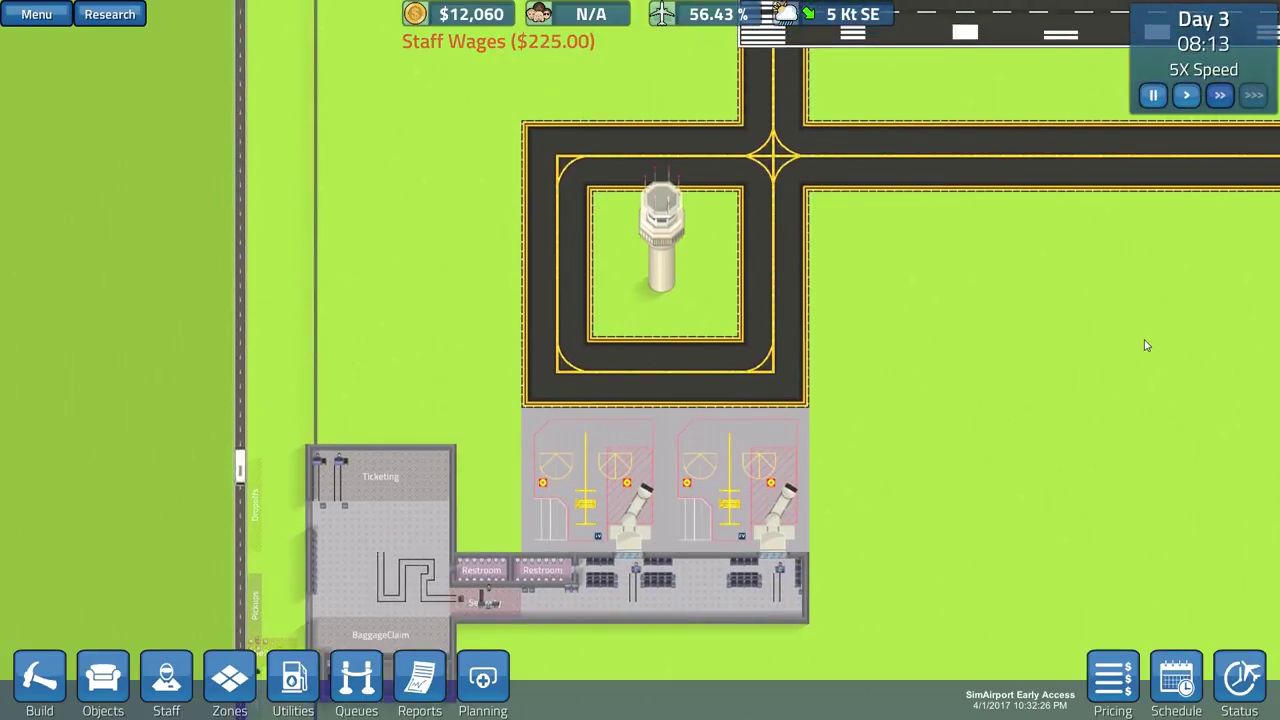
pyautogui.press('a')
pyautogui.press('a')
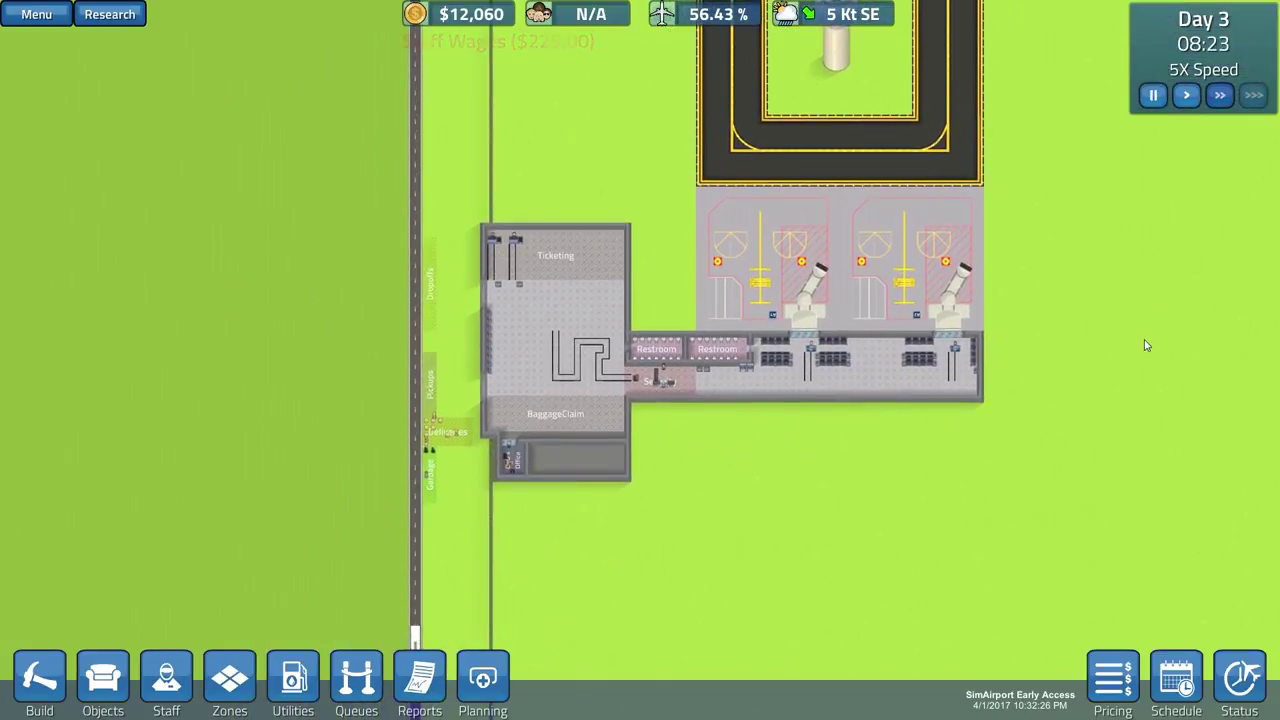
pyautogui.press('d')
pyautogui.press('w')
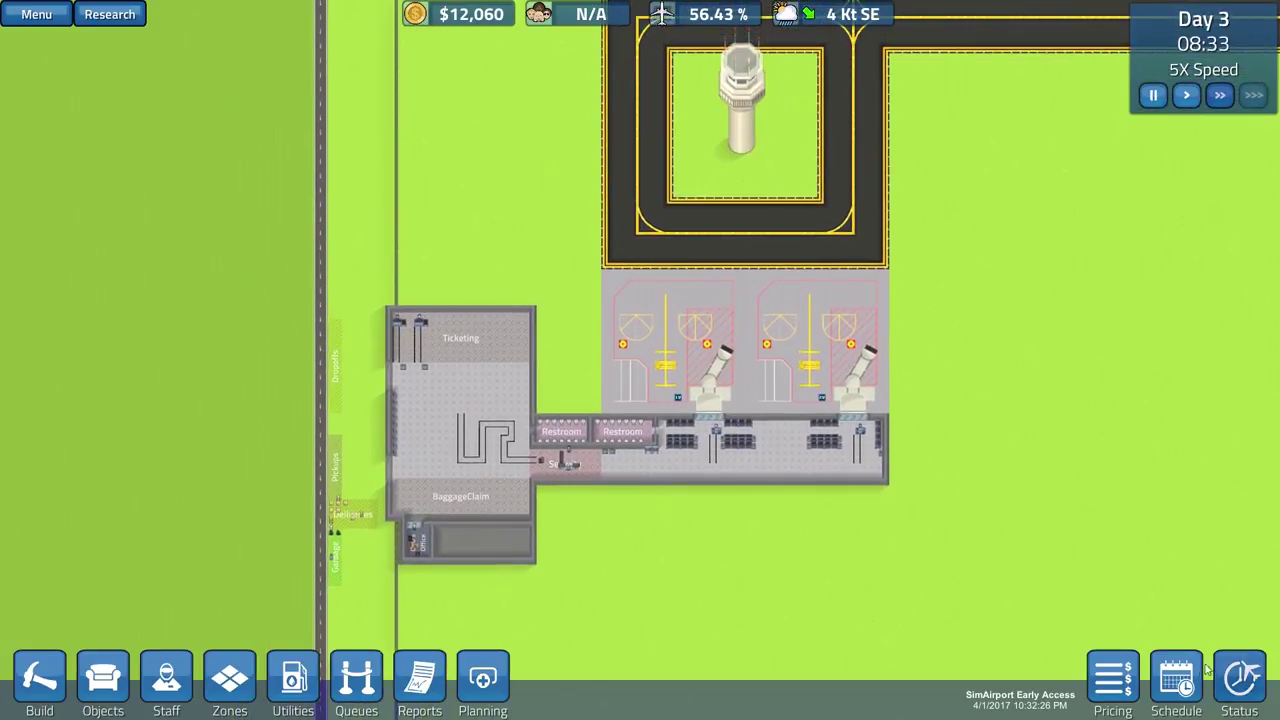
pyautogui.click(1198, 677)
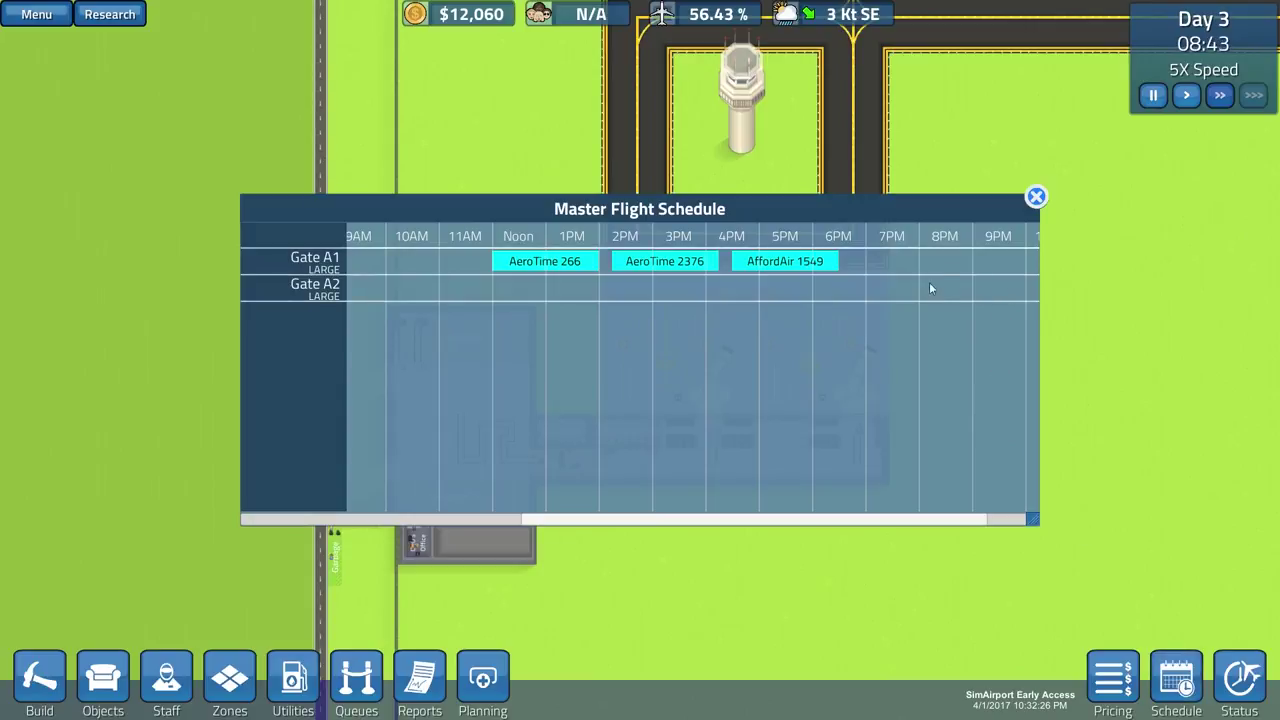
pyautogui.moveTo(560, 261)
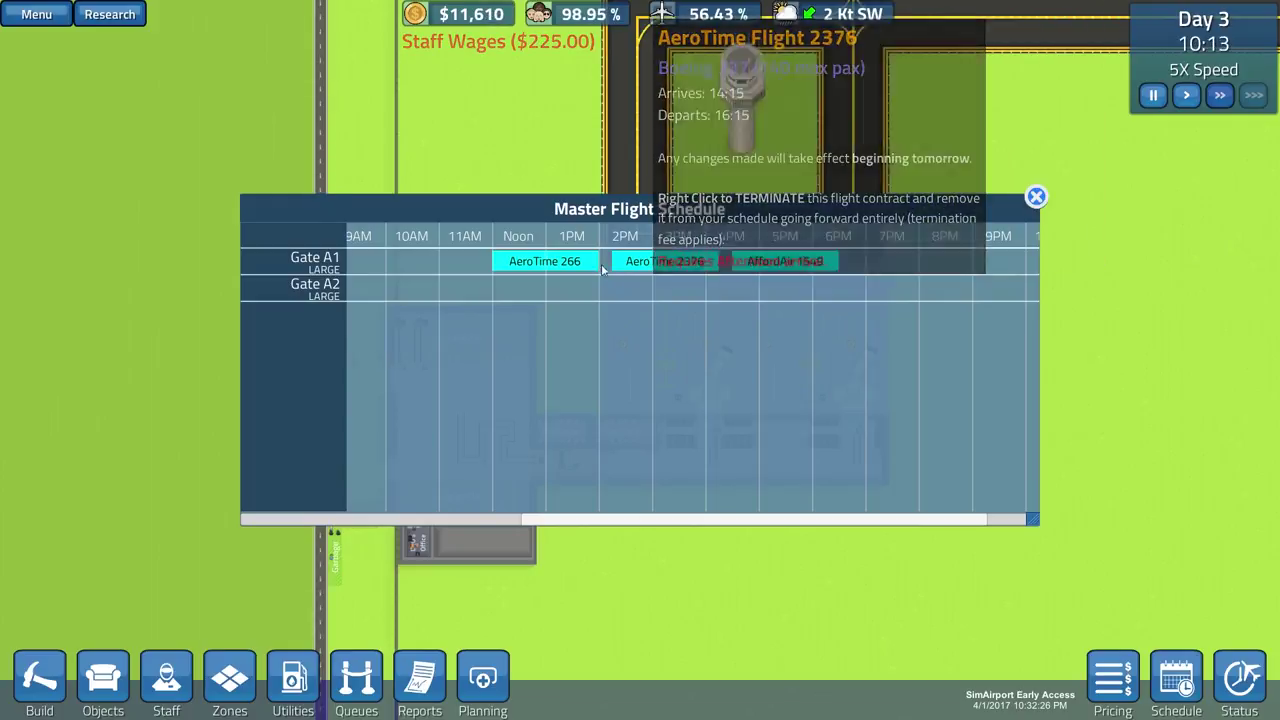
pyautogui.press('d')
pyautogui.press('d')
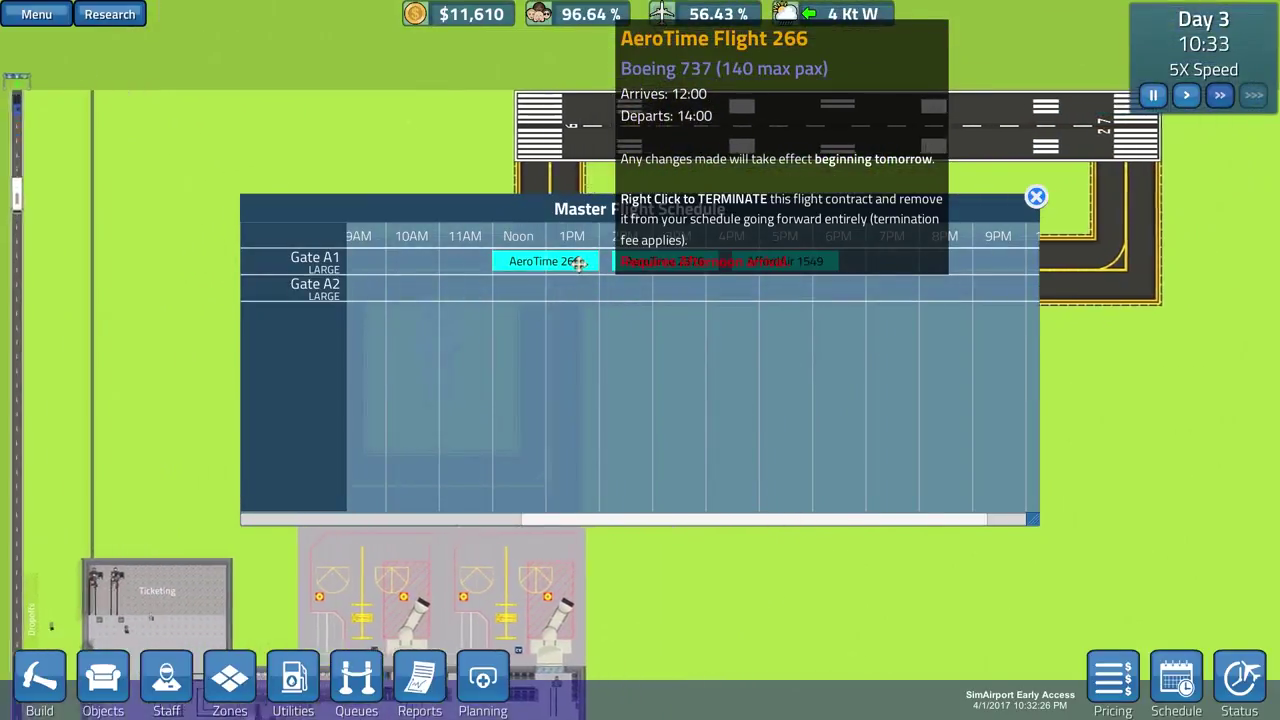
pyautogui.press('d')
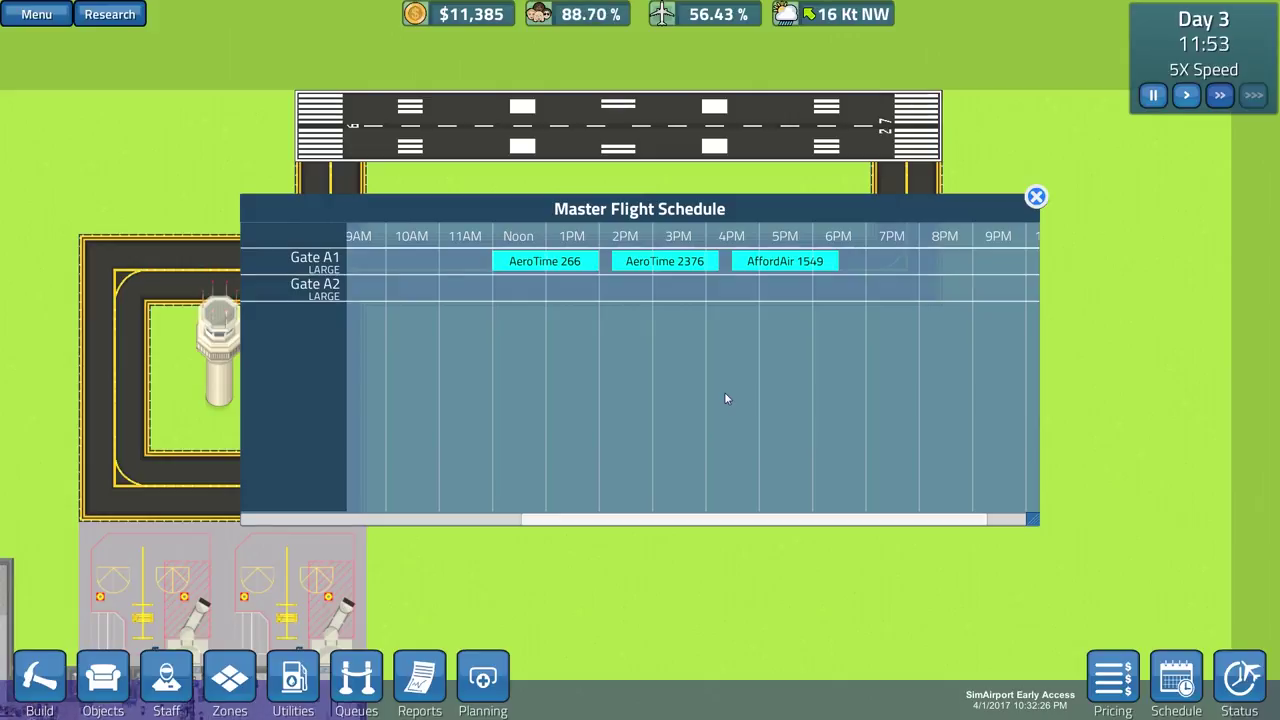
pyautogui.click(1036, 196)
pyautogui.press('s')
pyautogui.press('a')
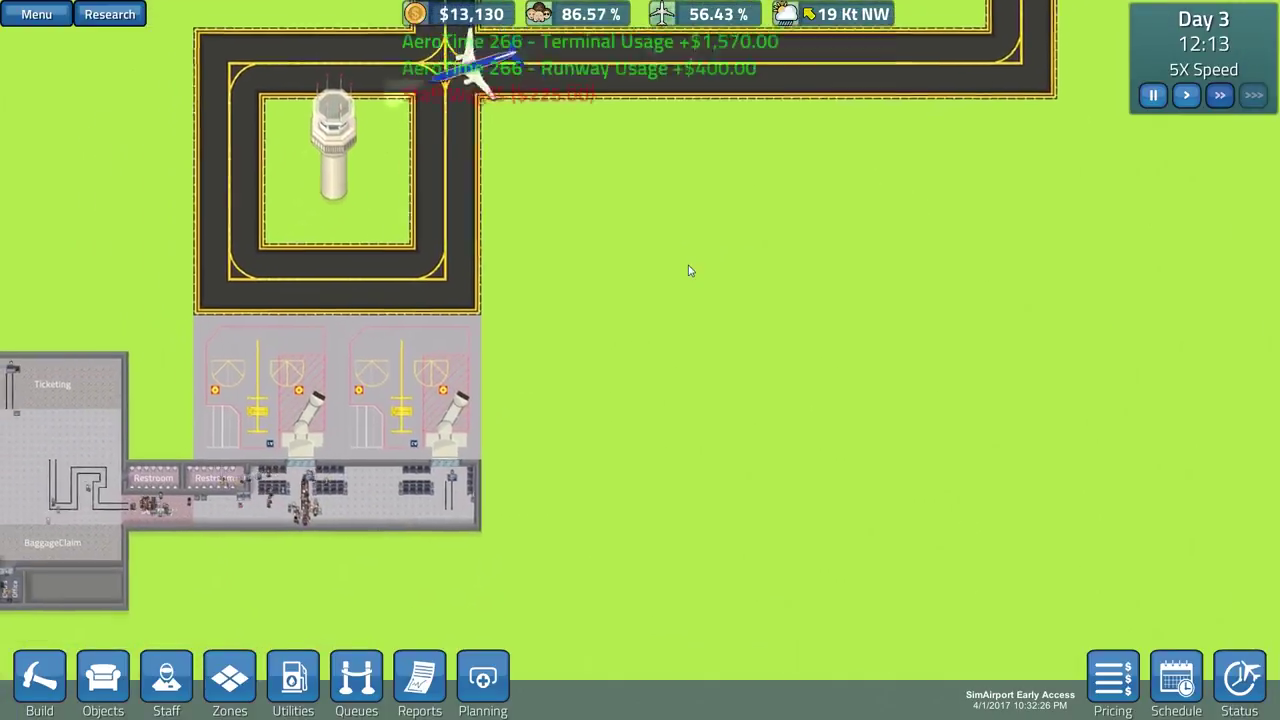
pyautogui.scroll(3, 663, 255)
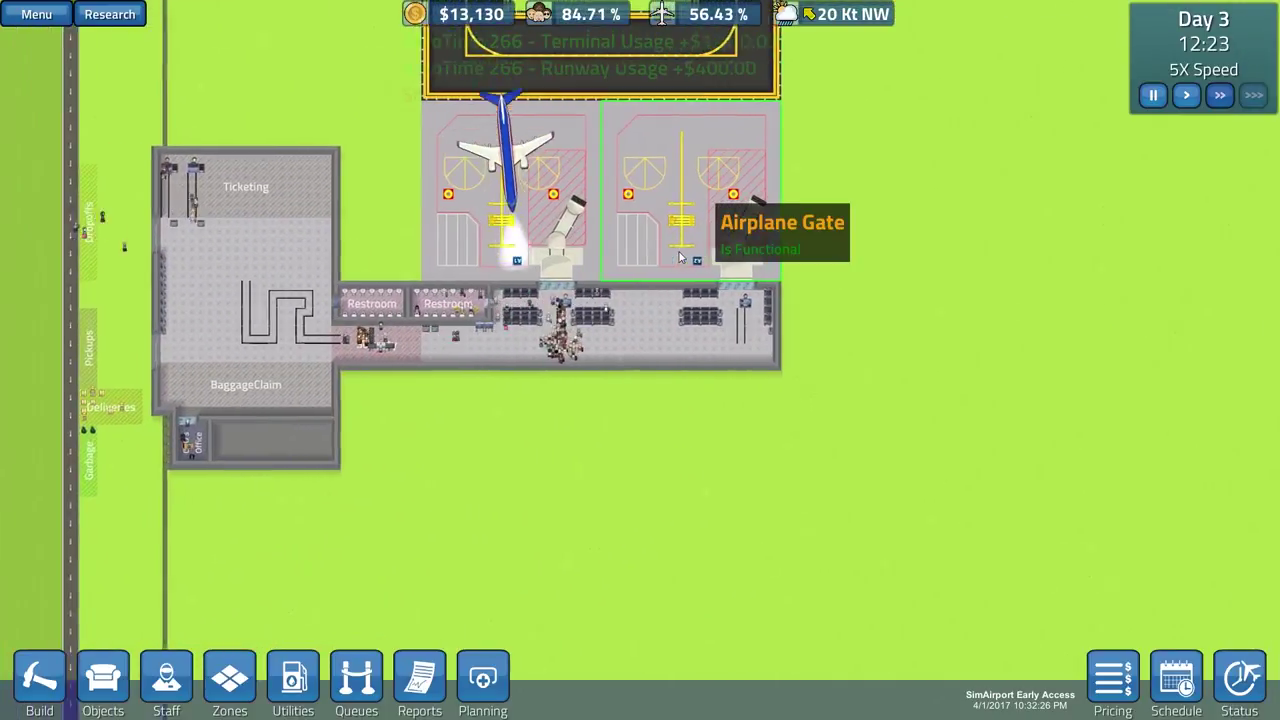
pyautogui.scroll(1, 679, 257)
pyautogui.scroll(1, 700, 256)
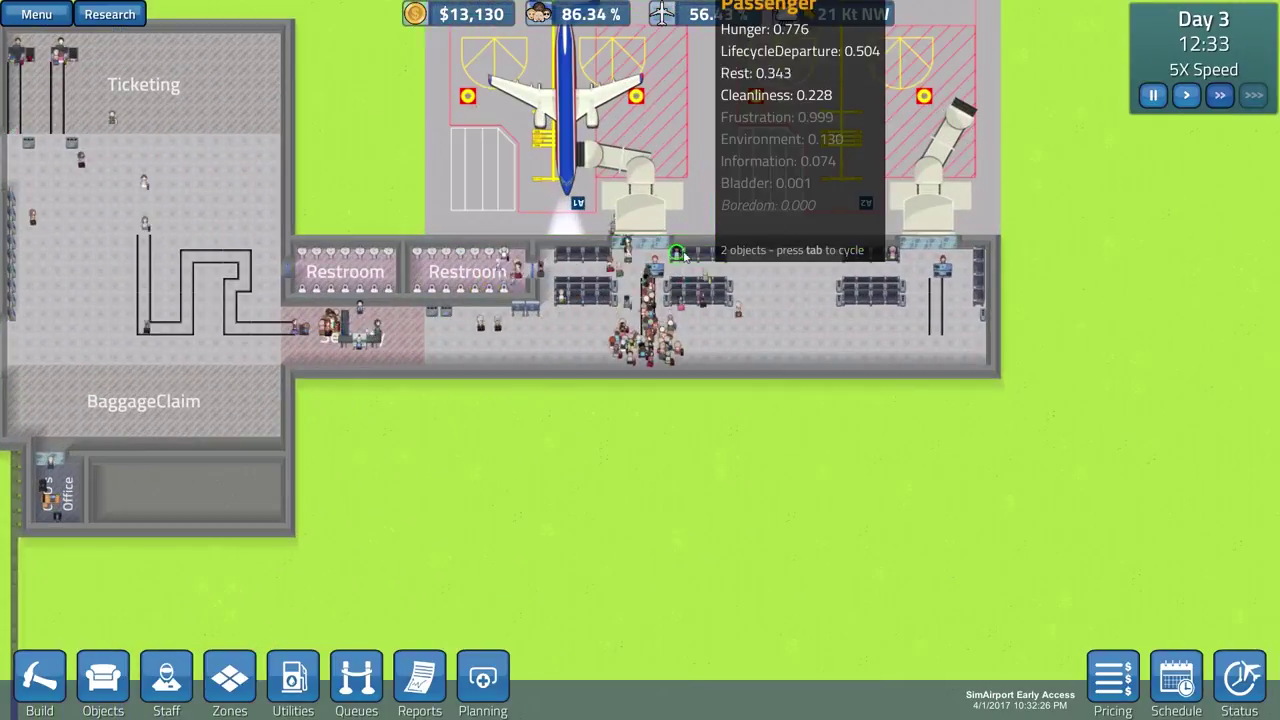
pyautogui.press('s')
pyautogui.press('d')
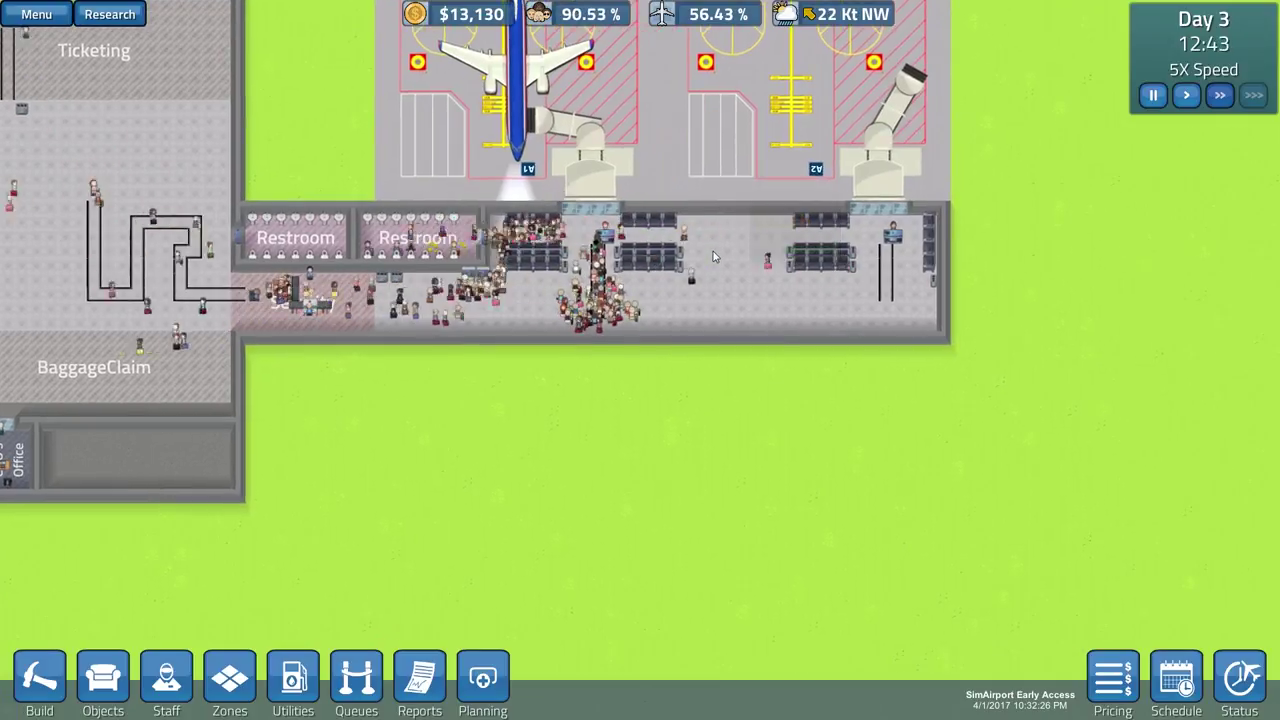
pyautogui.scroll(2, 712, 264)
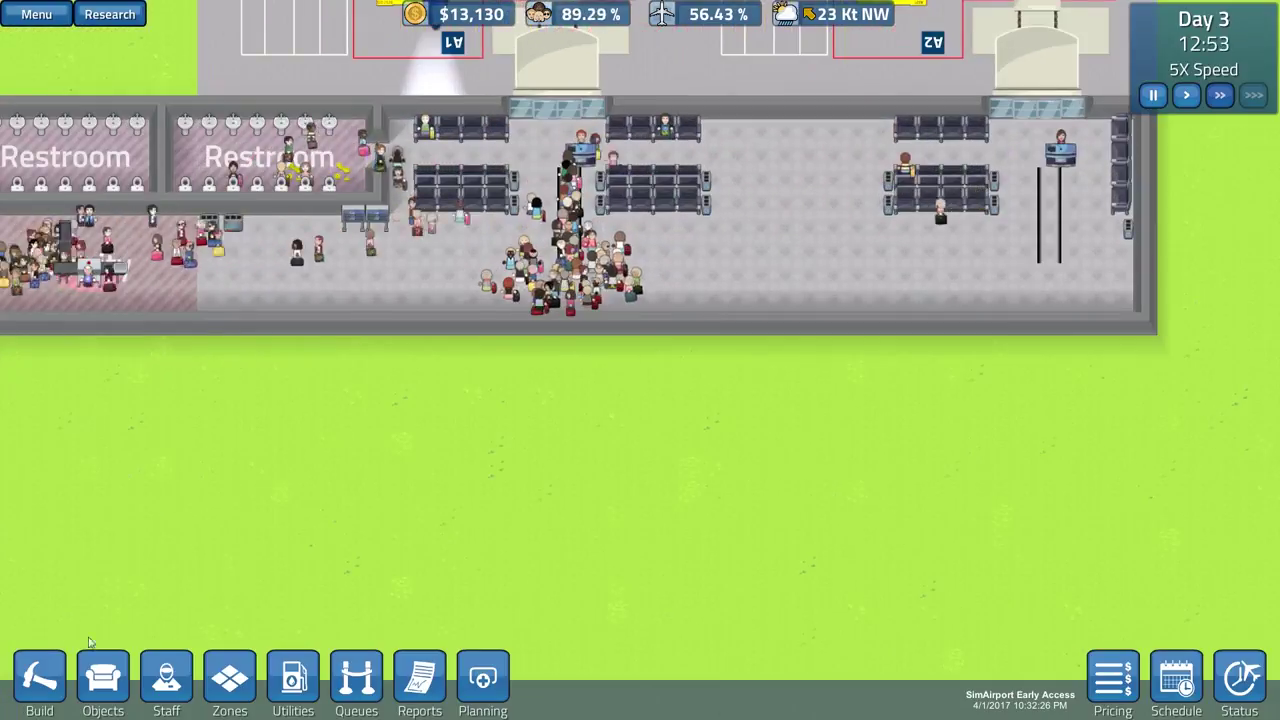
# - With Expand Queue, stretch the A1 queue rightward and the A2 queue leftward
pyautogui.click(39, 678)
pyautogui.press('w')
pyautogui.click(356, 678)
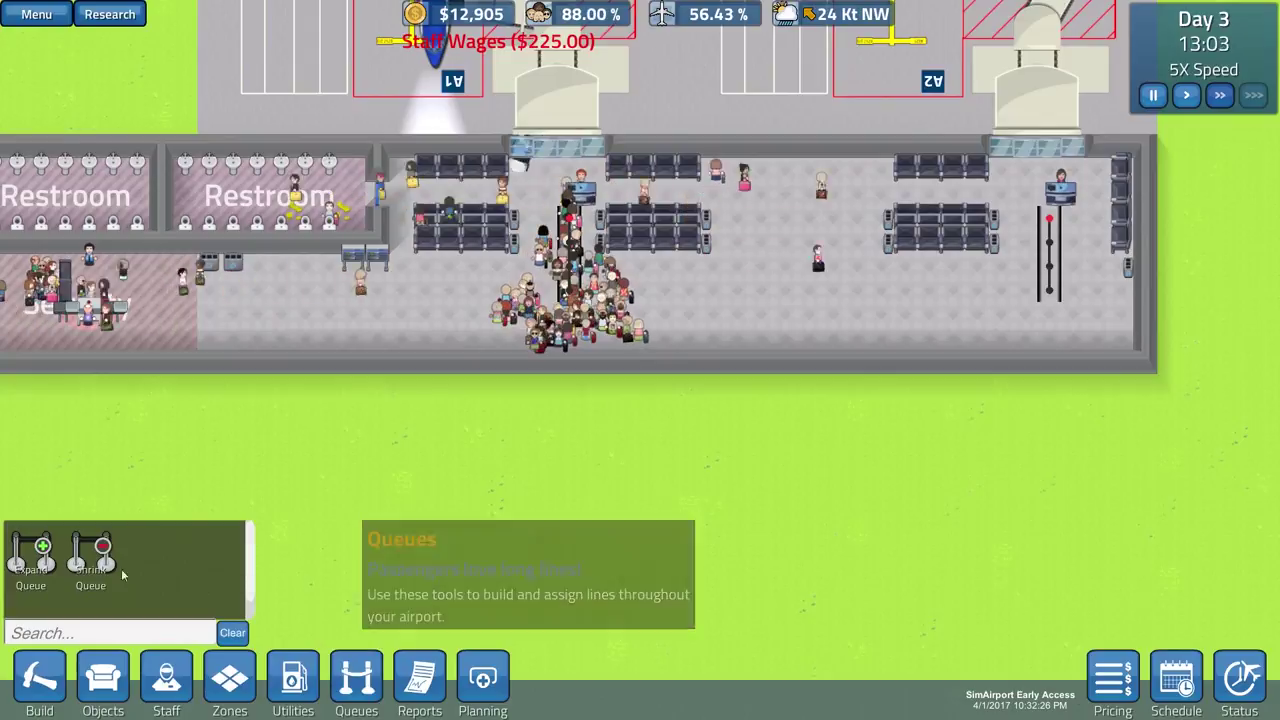
pyautogui.click(31, 552)
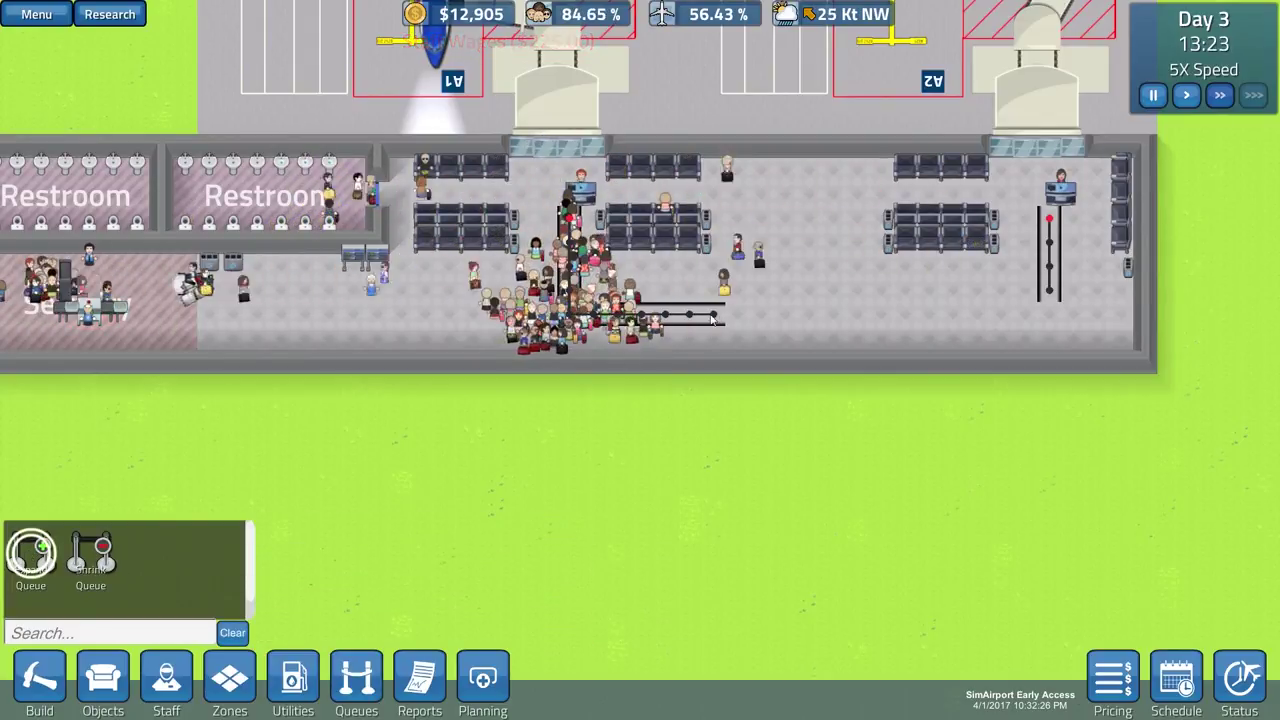
pyautogui.moveTo(713, 318); pyautogui.dragTo(742, 320)
pyautogui.press('d')
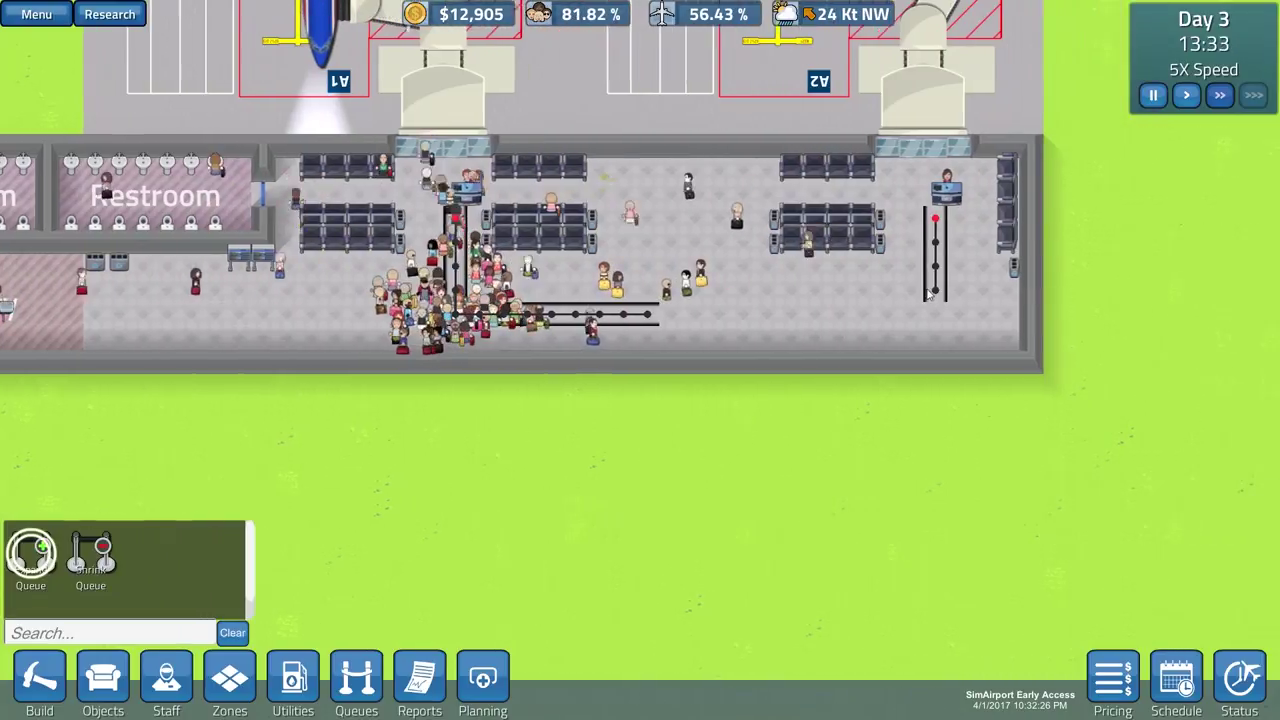
pyautogui.moveTo(918, 321); pyautogui.dragTo(762, 318)
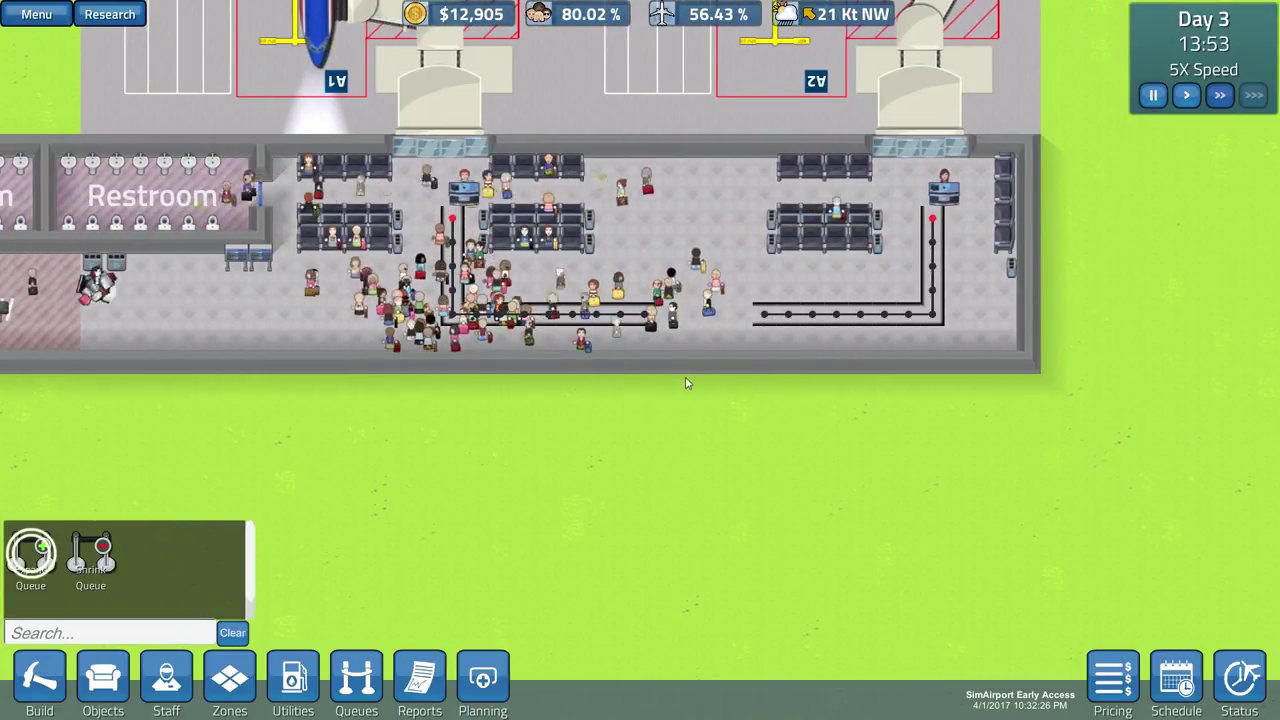
# - Pan around the terminal to survey the ticketing hall, roadside and drop-offs
pyautogui.press('w')
pyautogui.scroll(-3, 705, 377)
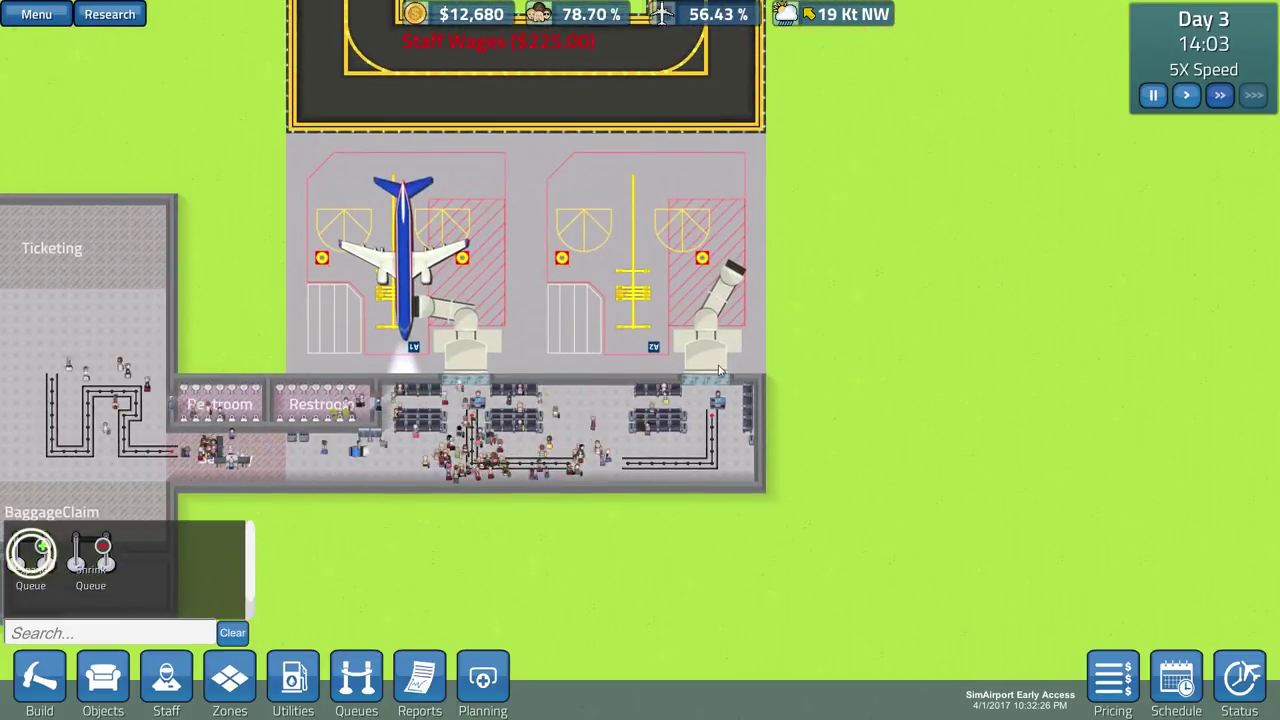
pyautogui.press('s')
pyautogui.press('a')
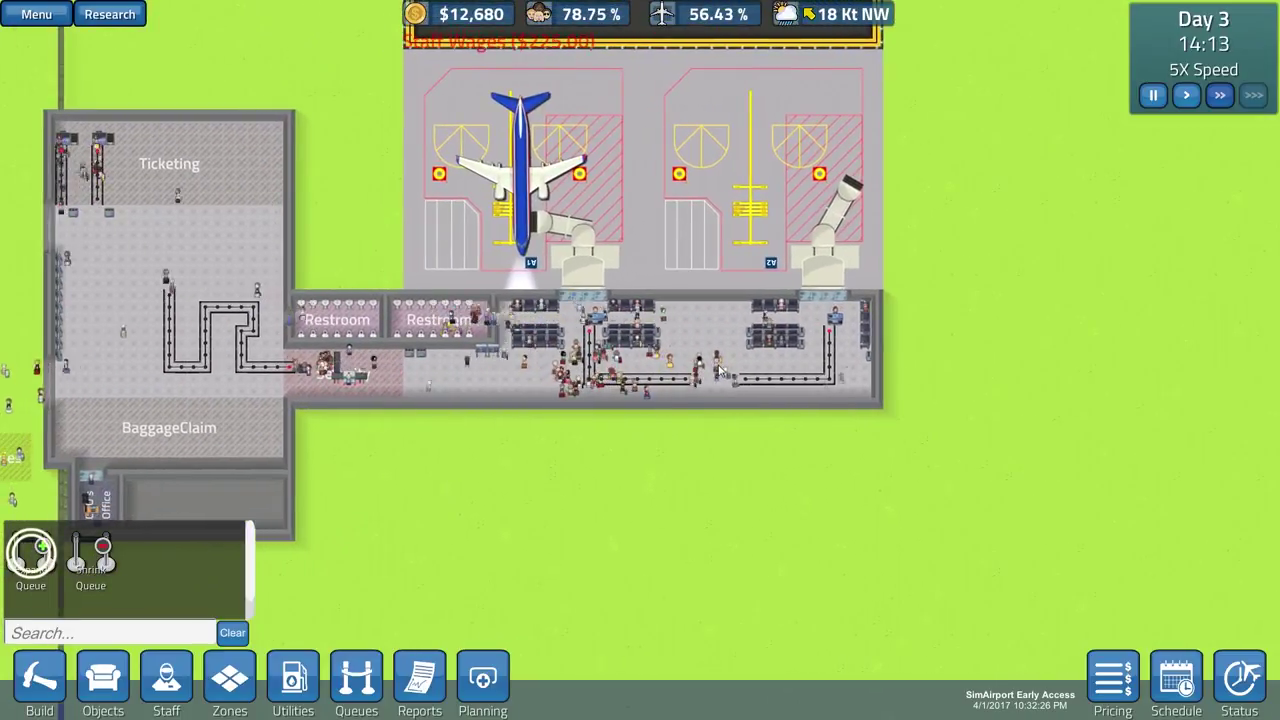
pyautogui.press('a')
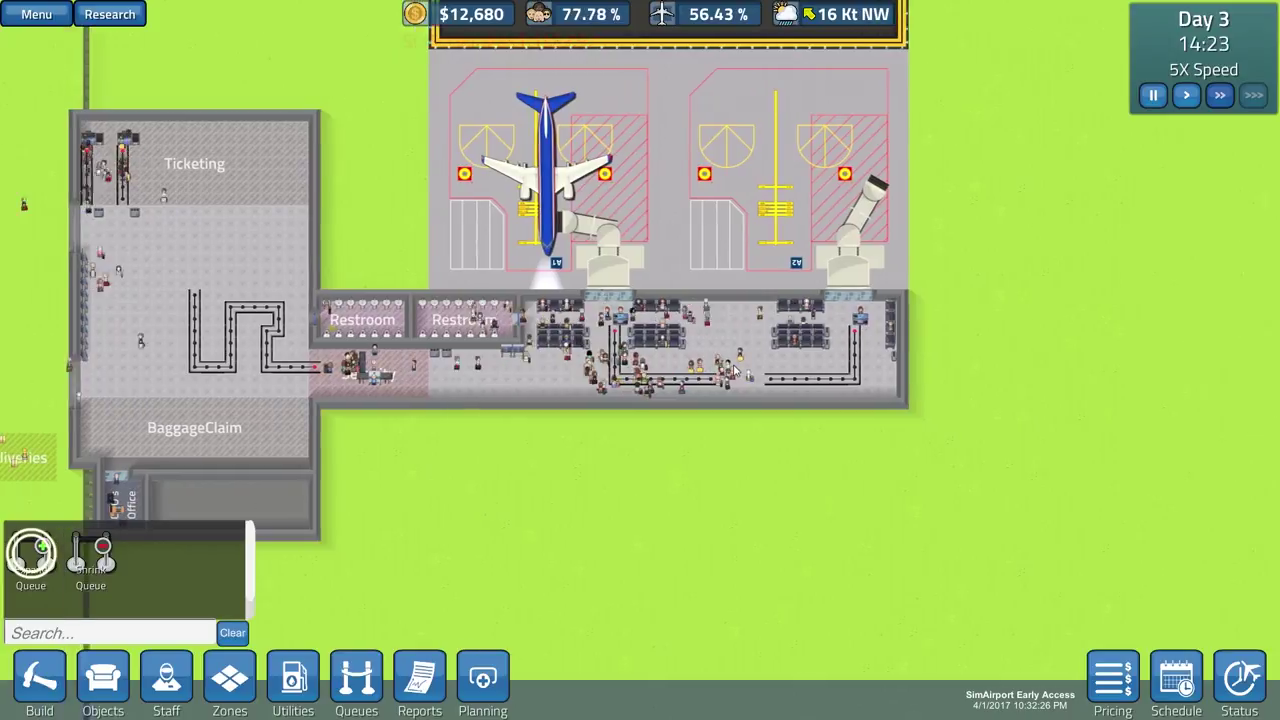
pyautogui.press('w')
pyautogui.press('a')
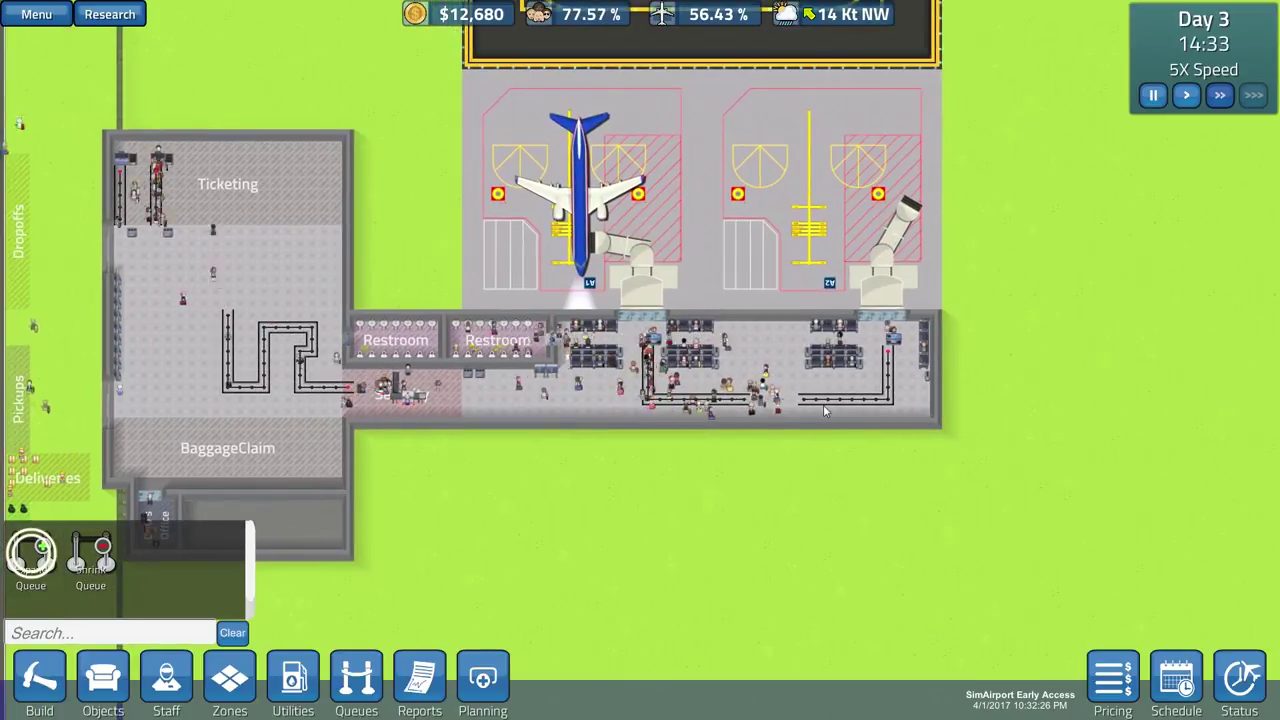
pyautogui.press('w')
pyautogui.press('a')
pyautogui.press('s')
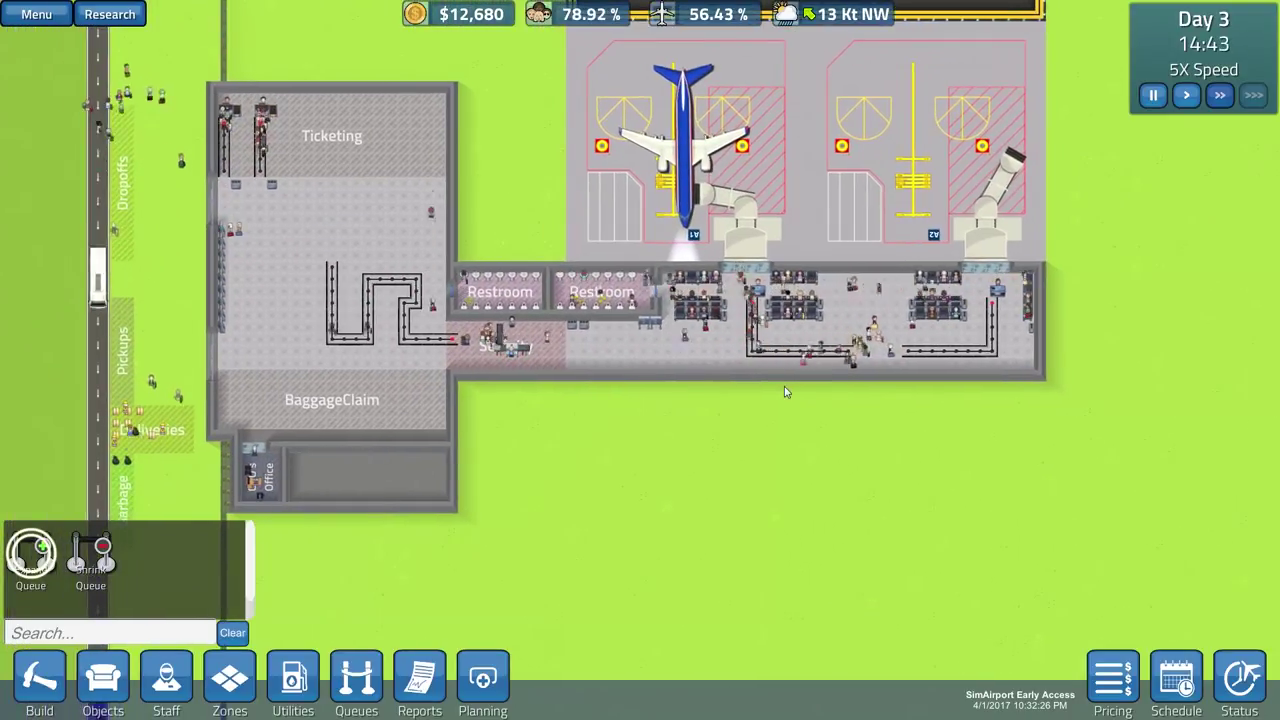
pyautogui.press('a')
pyautogui.press('w')
pyautogui.press('a')
pyautogui.press('s')
pyautogui.press('d')
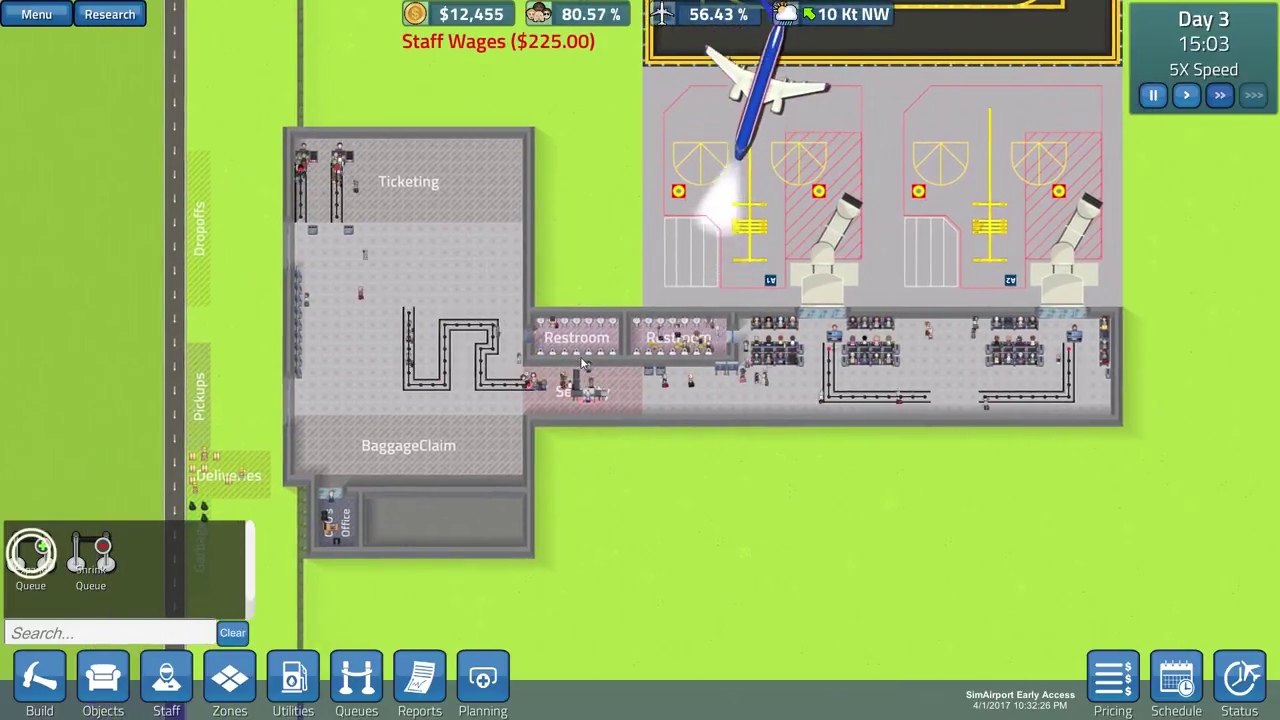
pyautogui.press('s')
pyautogui.press('a')
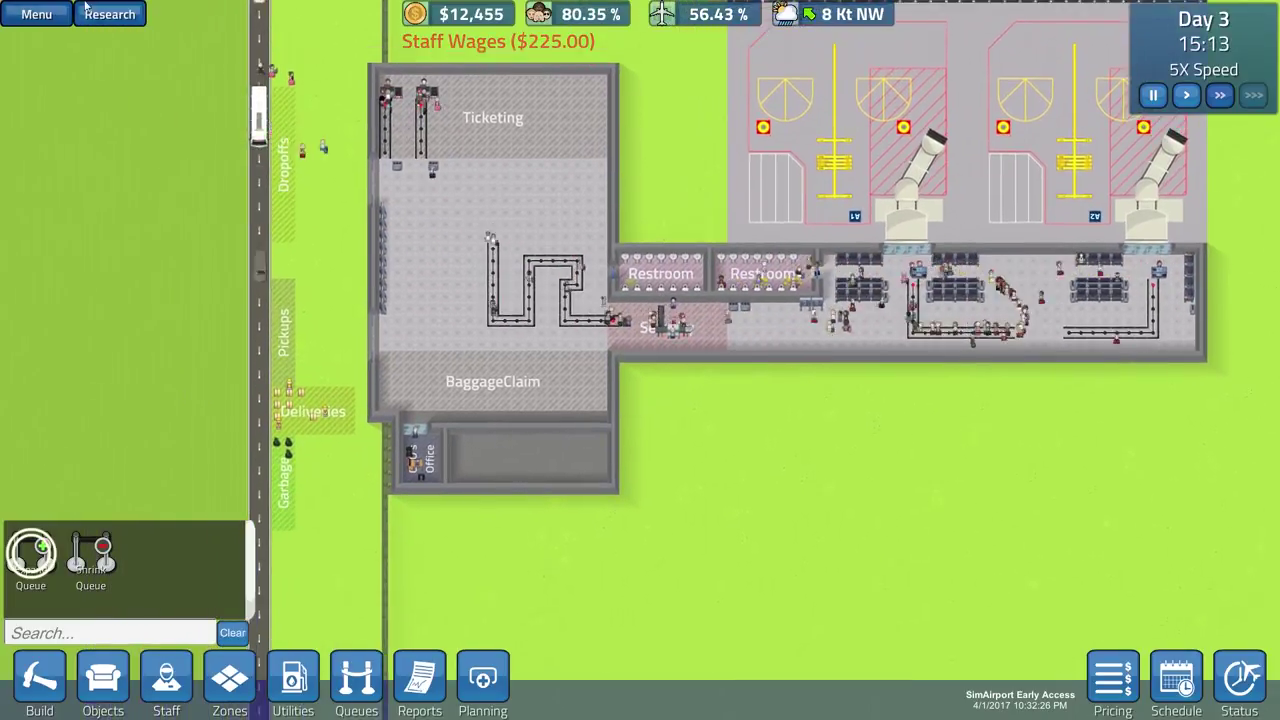
pyautogui.click(88, 8)
pyautogui.press('s')
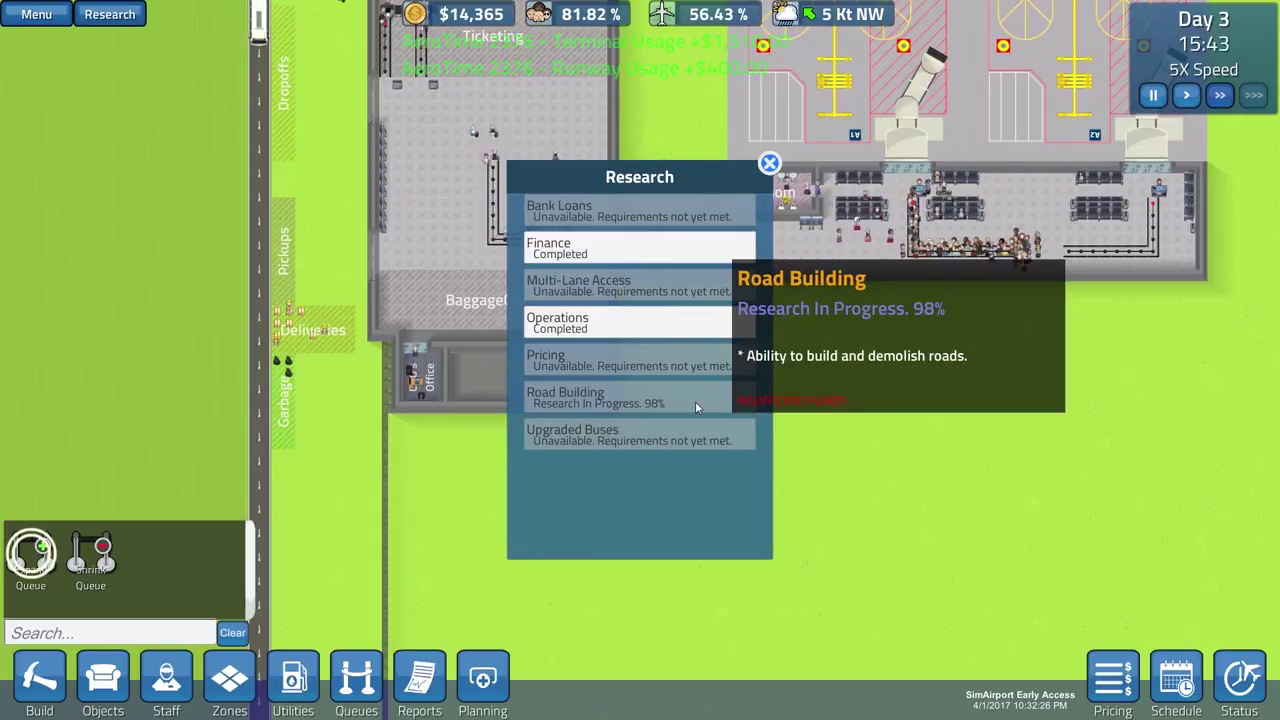
pyautogui.press('w')
pyautogui.press('d')
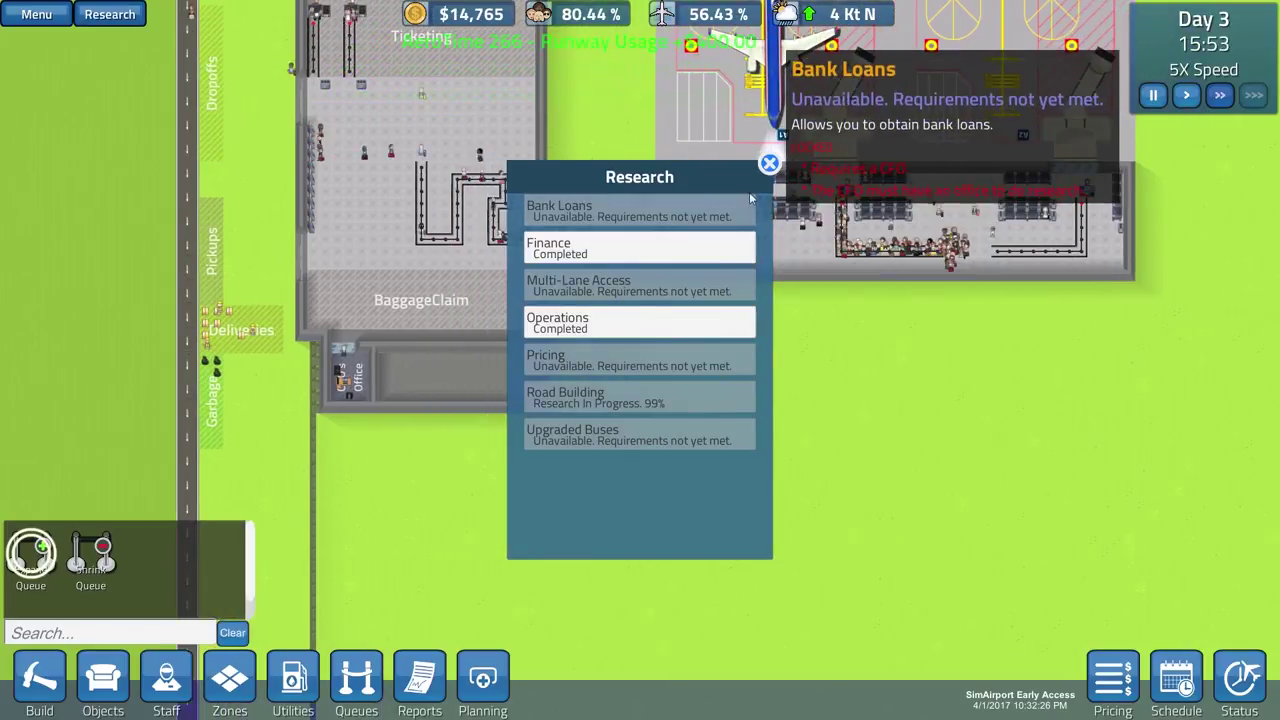
pyautogui.click(769, 163)
# - Pan the map toward the runway and baggage claim to survey the airport
pyautogui.press('w')
pyautogui.press('d')
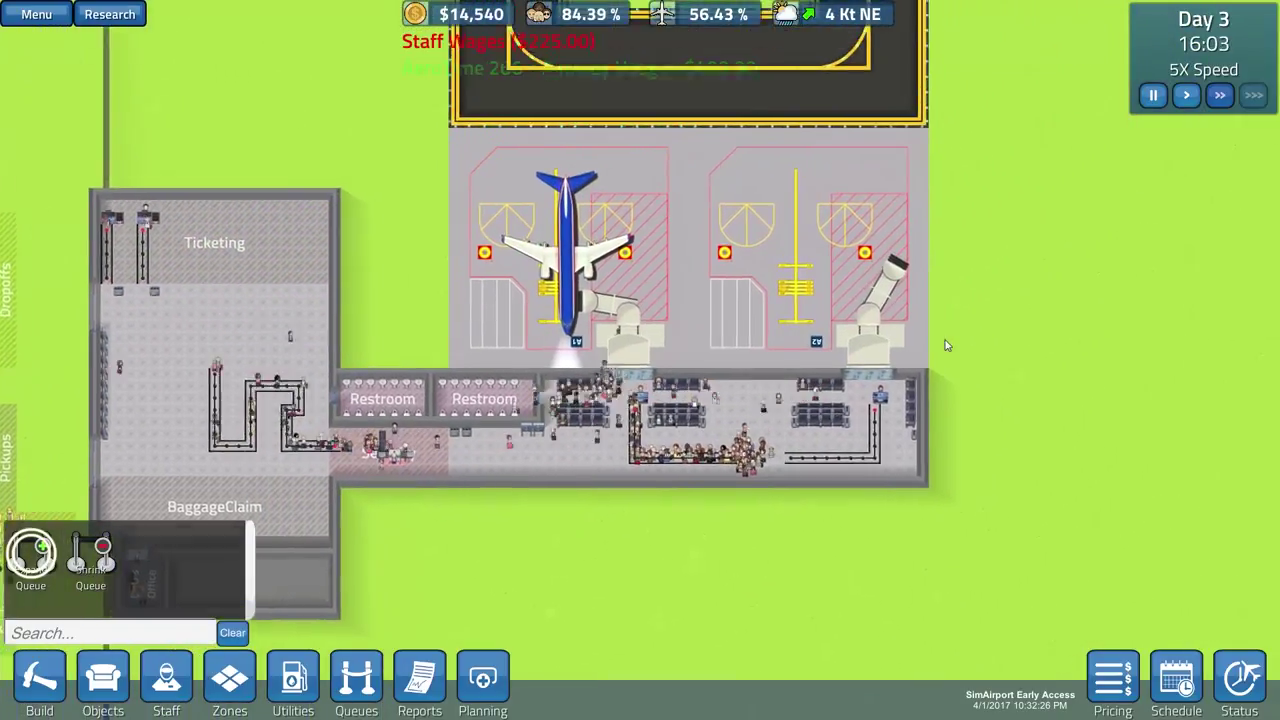
pyautogui.press('s')
pyautogui.press('a')
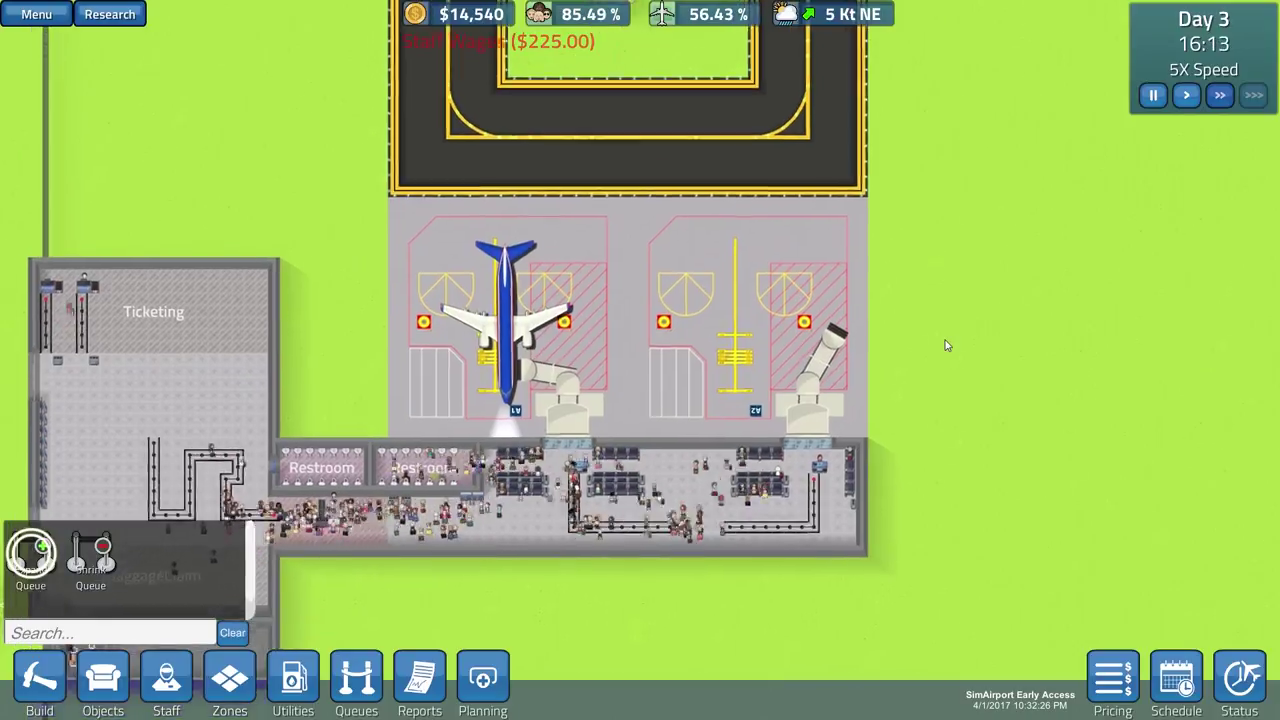
pyautogui.press('s')
pyautogui.press('a')
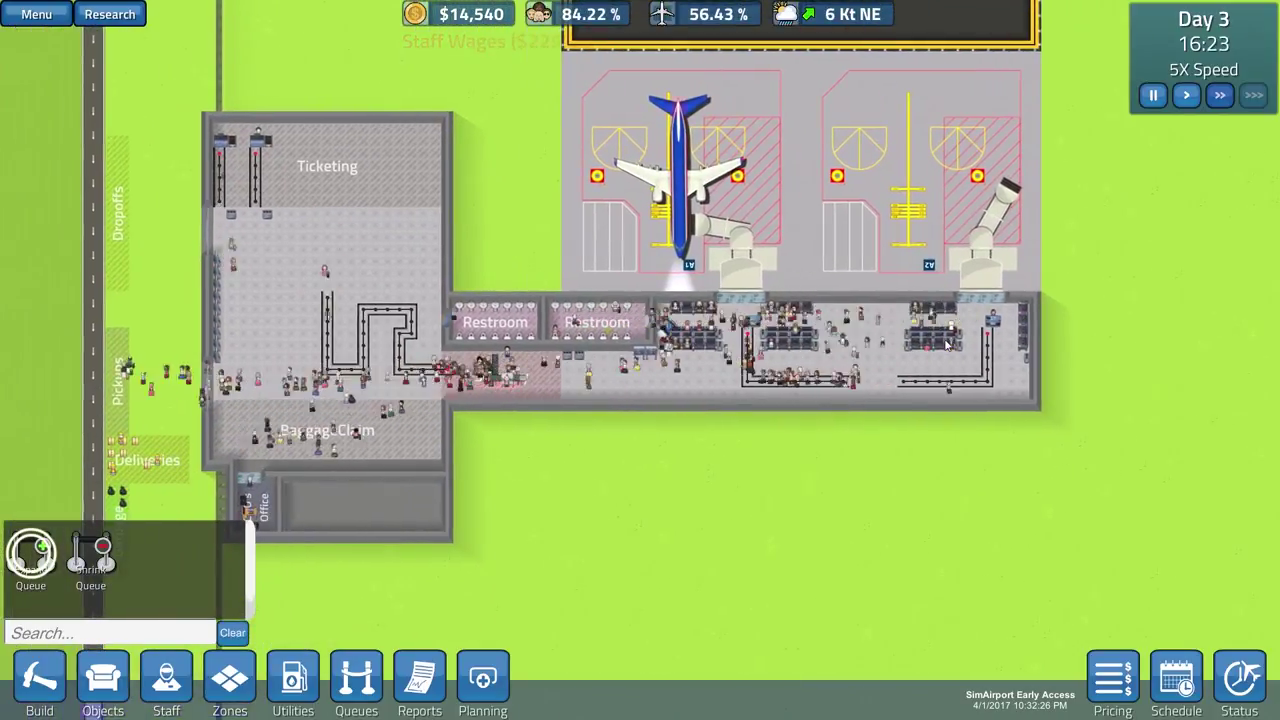
pyautogui.press('w')
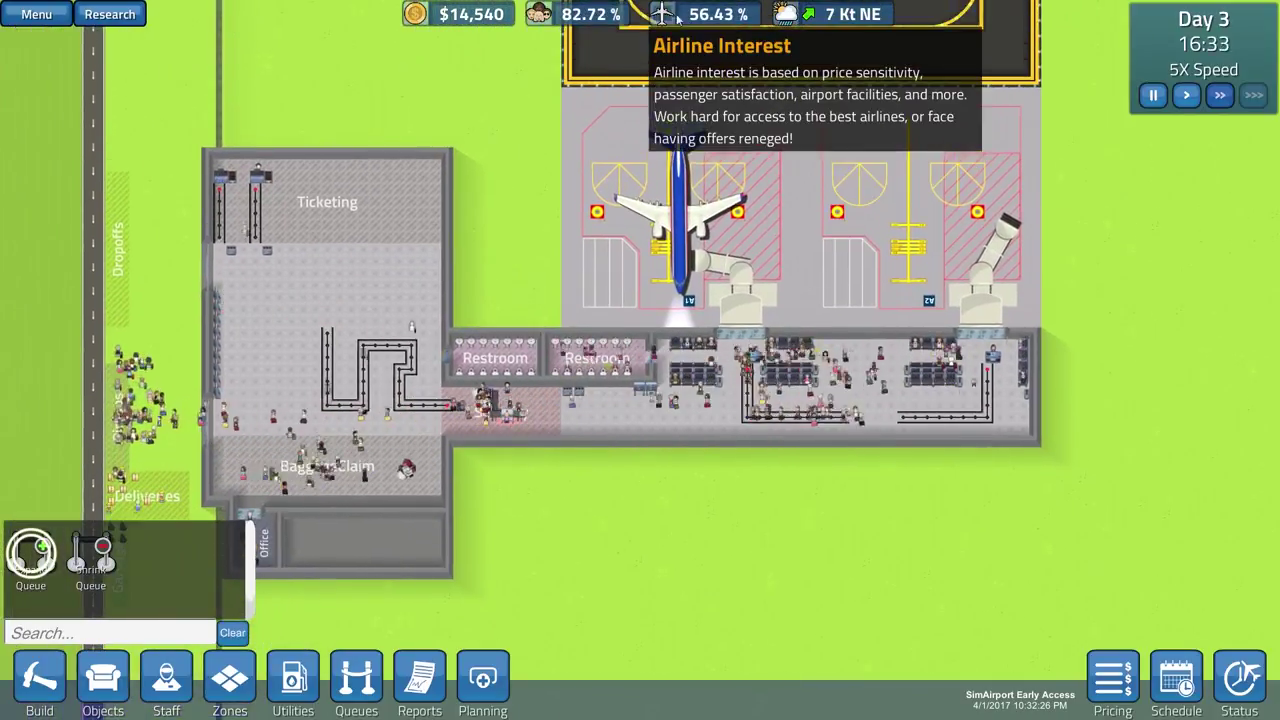
# - Pan across the gate lounge to show the runway and terminal together
pyautogui.press('s')
pyautogui.press('d')
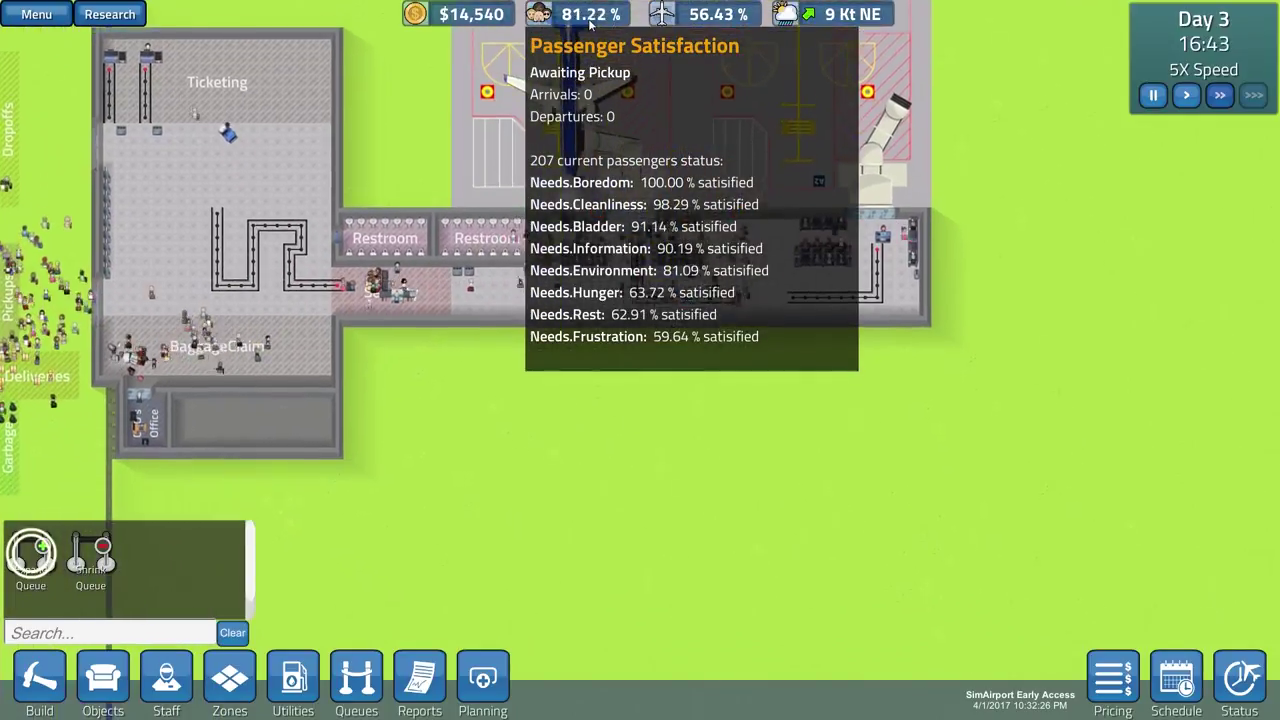
pyautogui.press('w')
pyautogui.press('d')
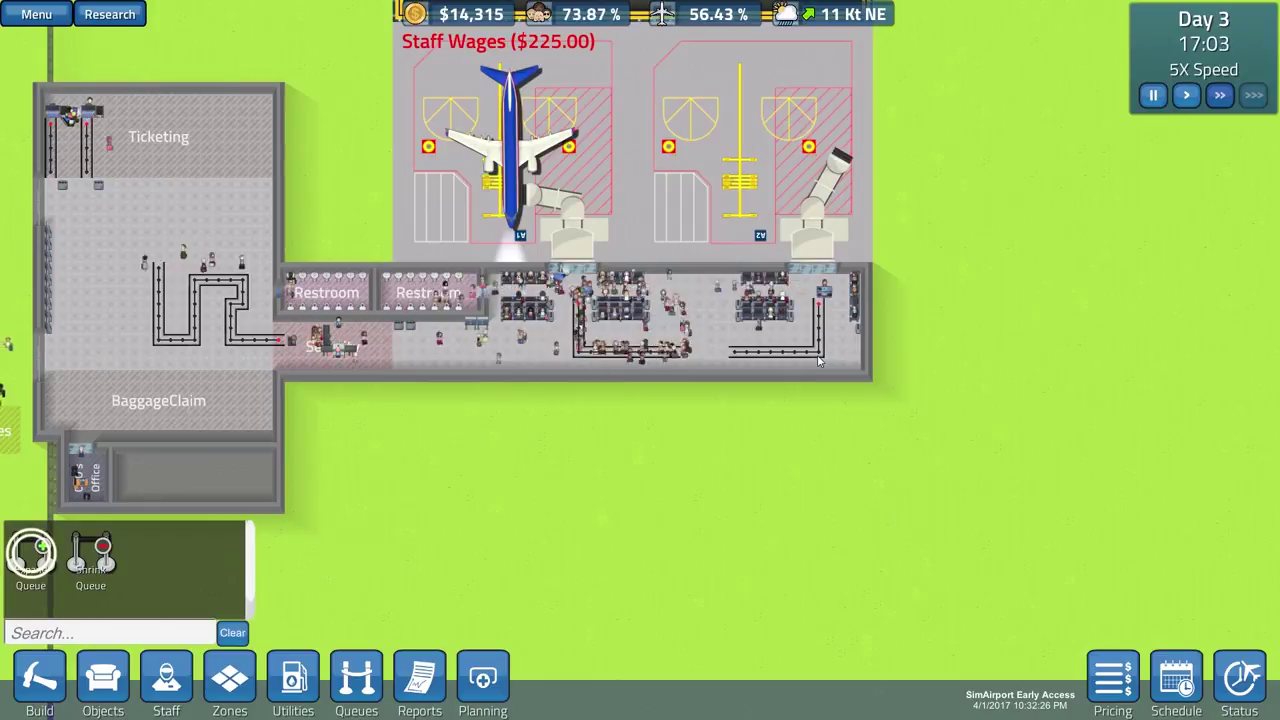
pyautogui.scroll(2, 818, 361)
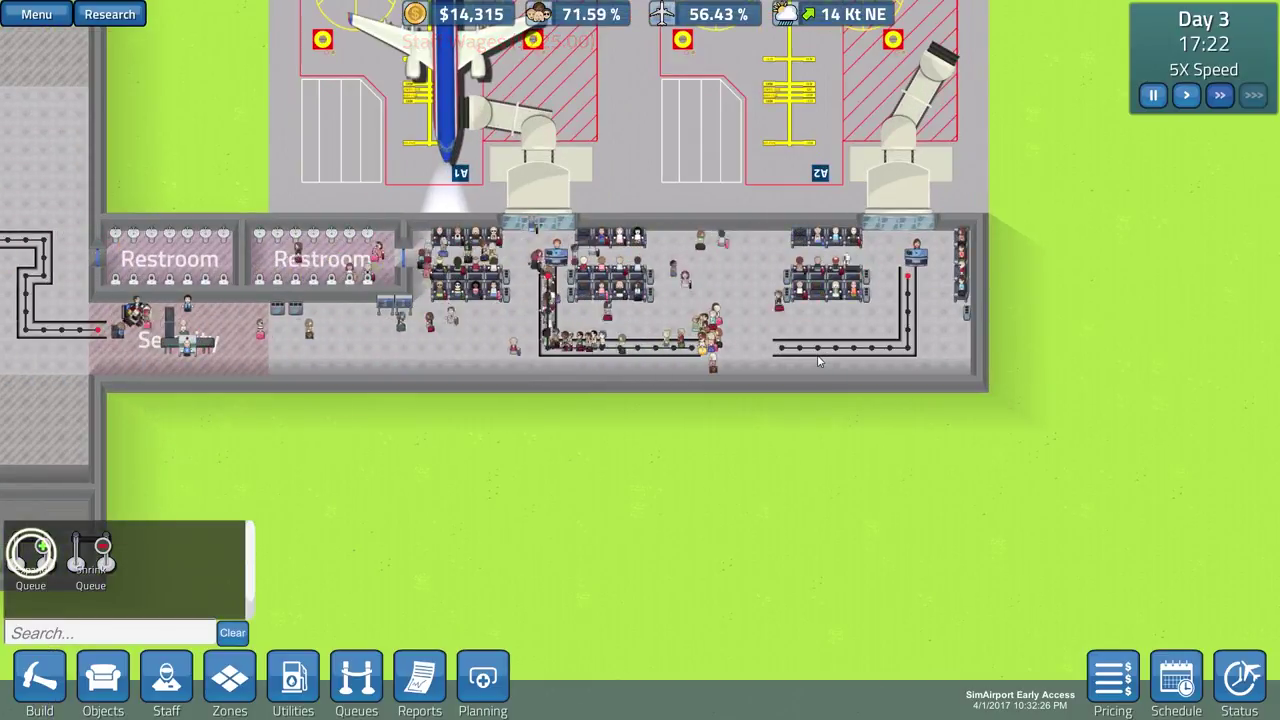
pyautogui.press('w')
pyautogui.press('d')
pyautogui.scroll(-2, 818, 361)
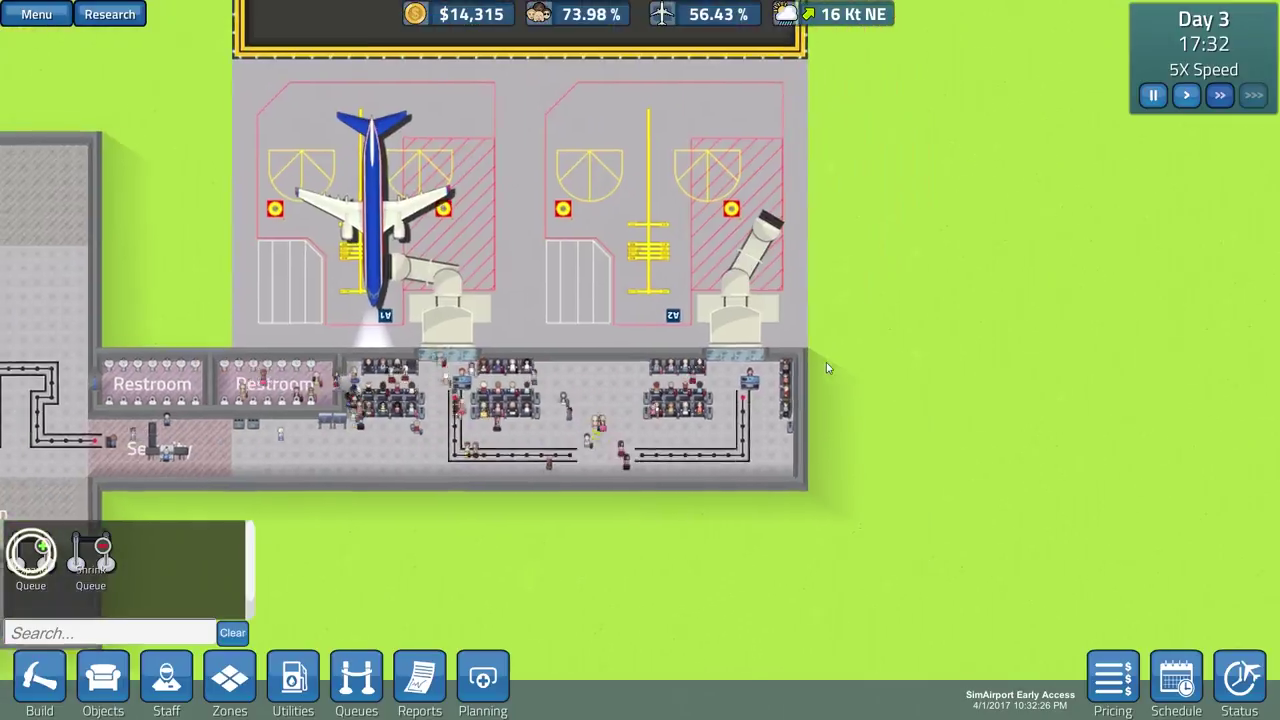
pyautogui.scroll(-2, 826, 362)
pyautogui.press('w')
pyautogui.press('d')
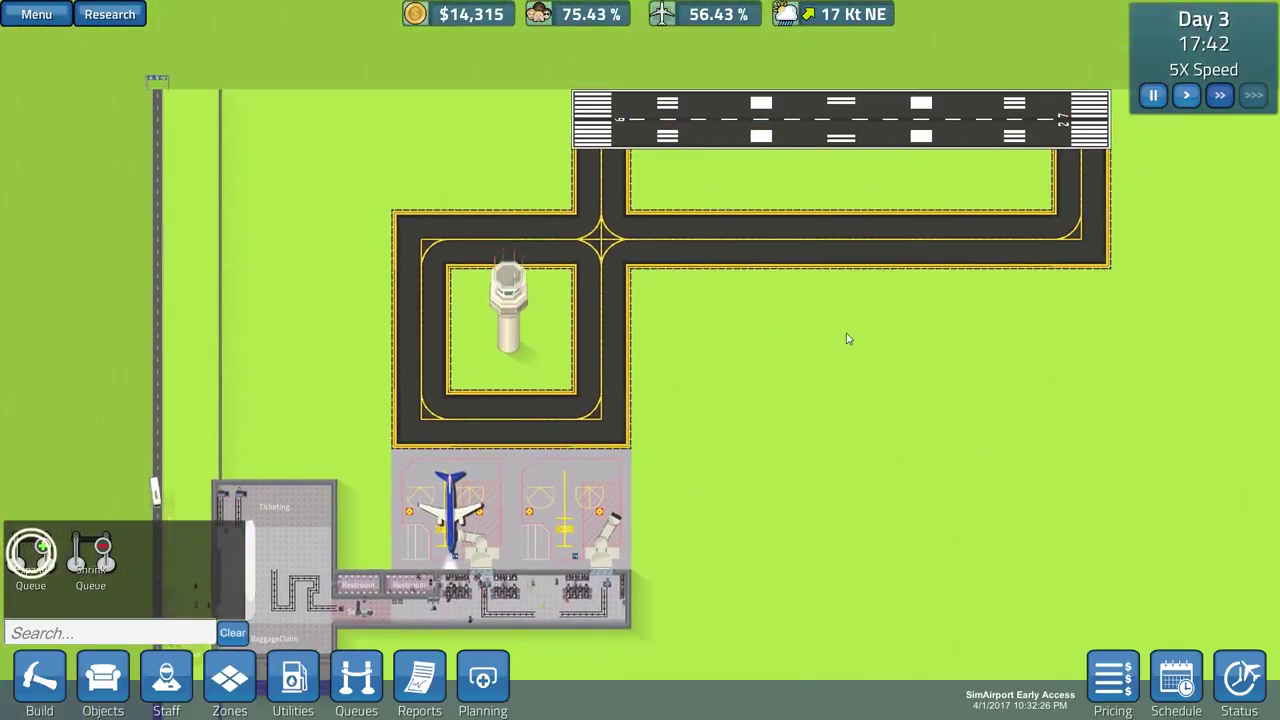
# - Drag AeroTime 2376 from the Gate A1 row to Gate A2 at 2PM
pyautogui.click(1178, 698)
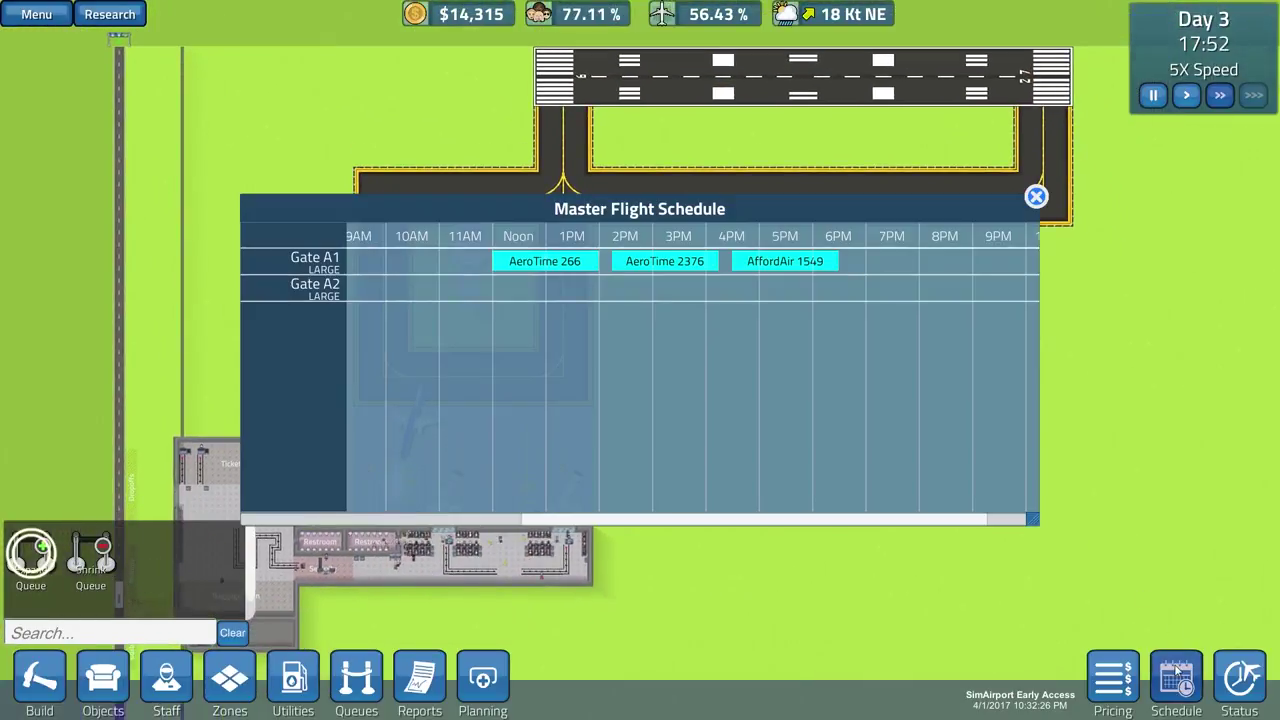
pyautogui.click(1178, 675)
pyautogui.click(1178, 675)
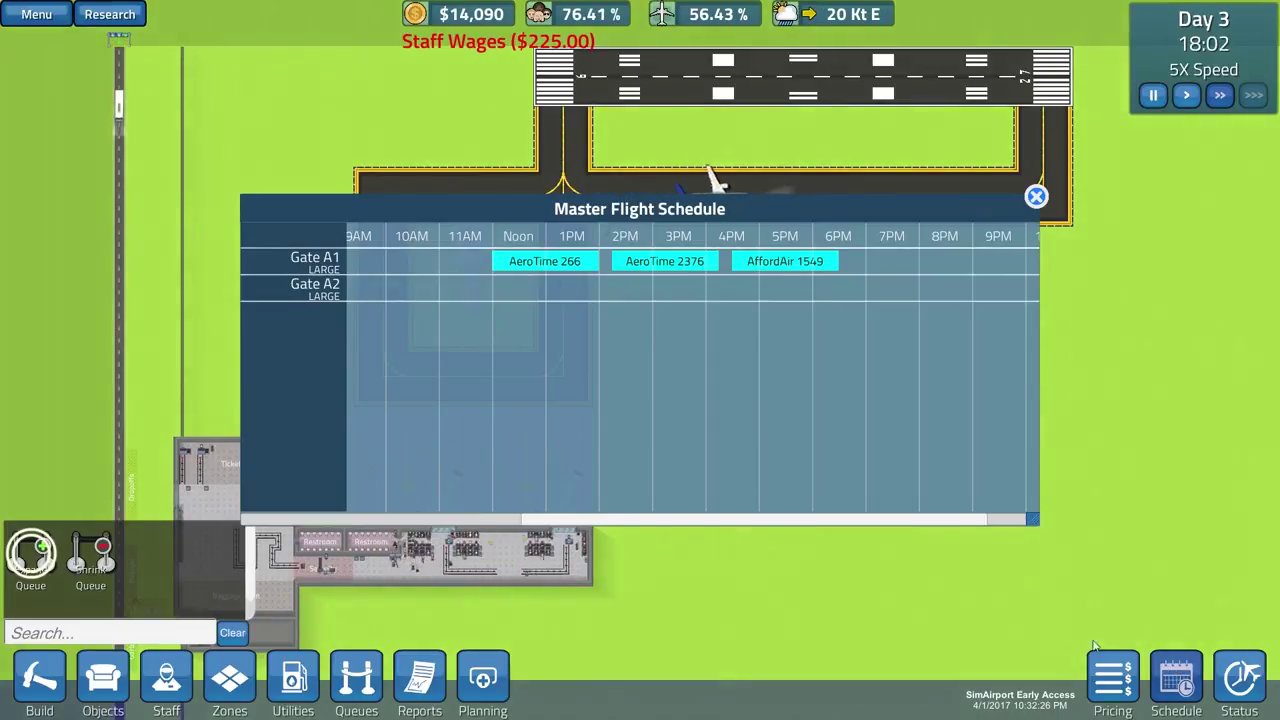
pyautogui.moveTo(654, 261); pyautogui.dragTo(654, 288)
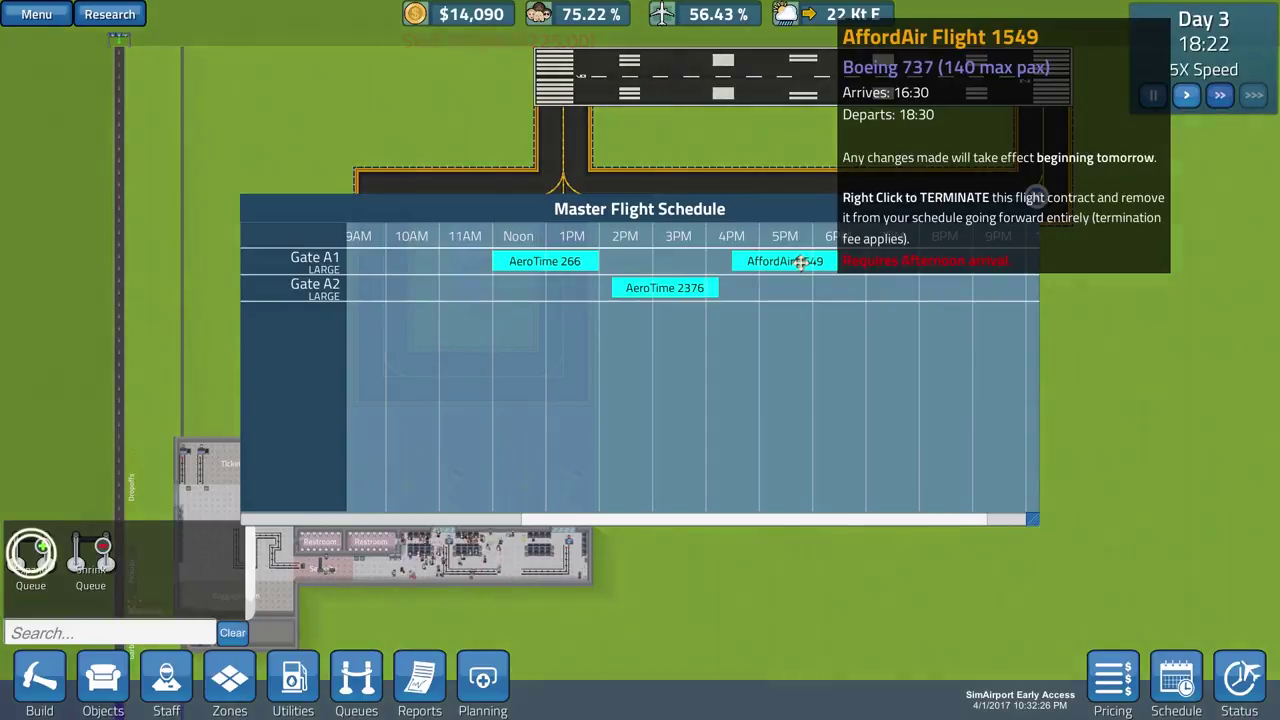
pyautogui.moveTo(660, 288)
pyautogui.mouseDown()
pyautogui.moveTo(540, 288)
pyautogui.moveTo(667, 288)
pyautogui.mouseUp()
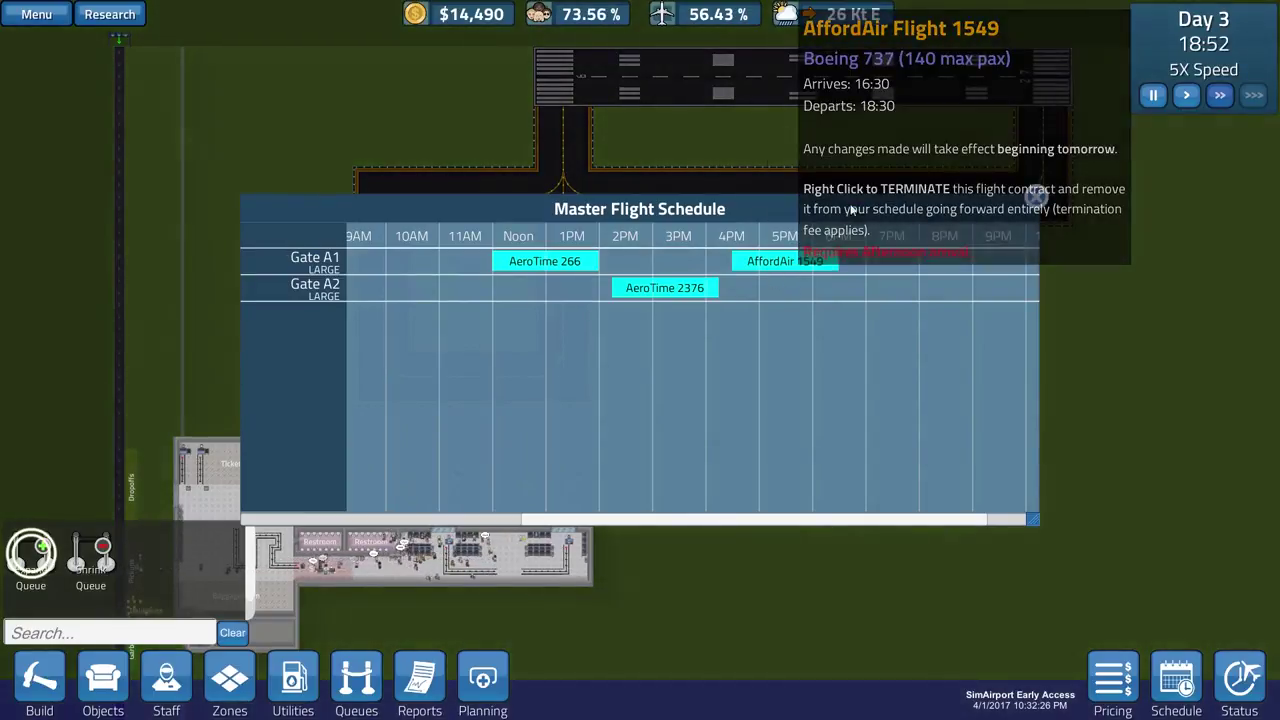
pyautogui.click(1188, 678)
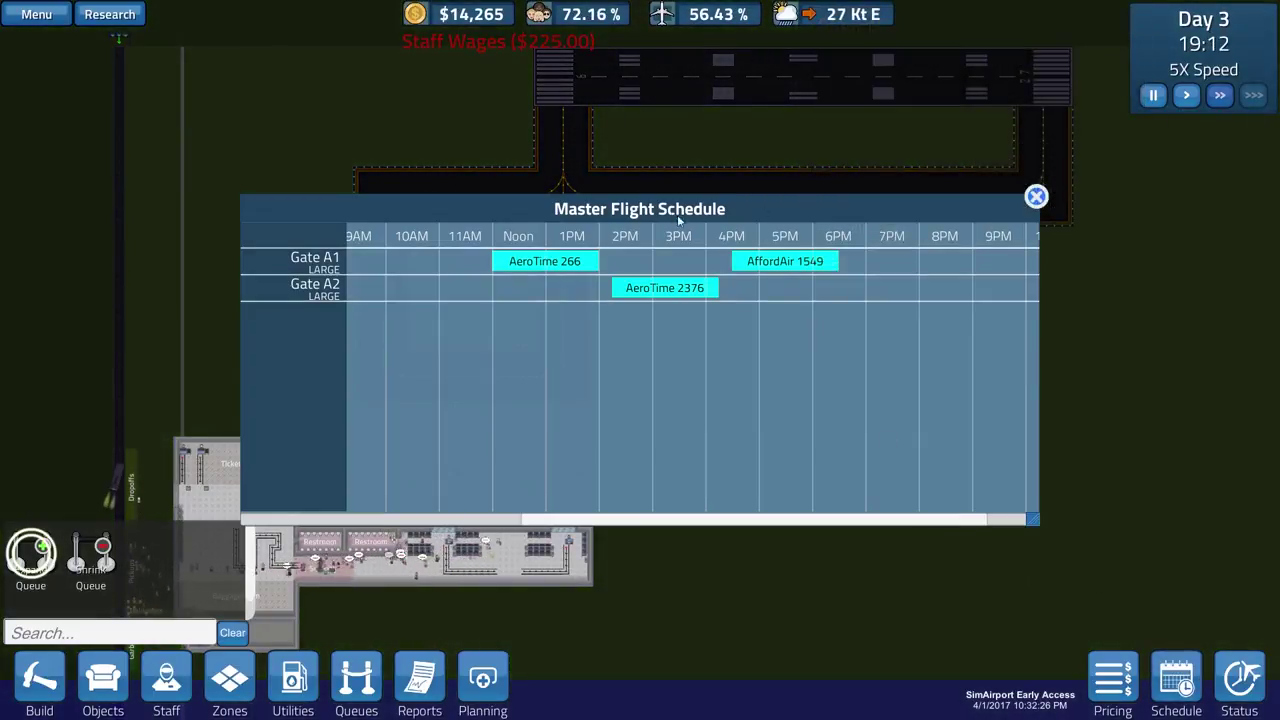
pyautogui.click(1240, 678)
# - Confirm tomorrow's four flights show Scheduled, then close the Schedule and Status panels
pyautogui.click(1240, 678)
pyautogui.click(720, 150)
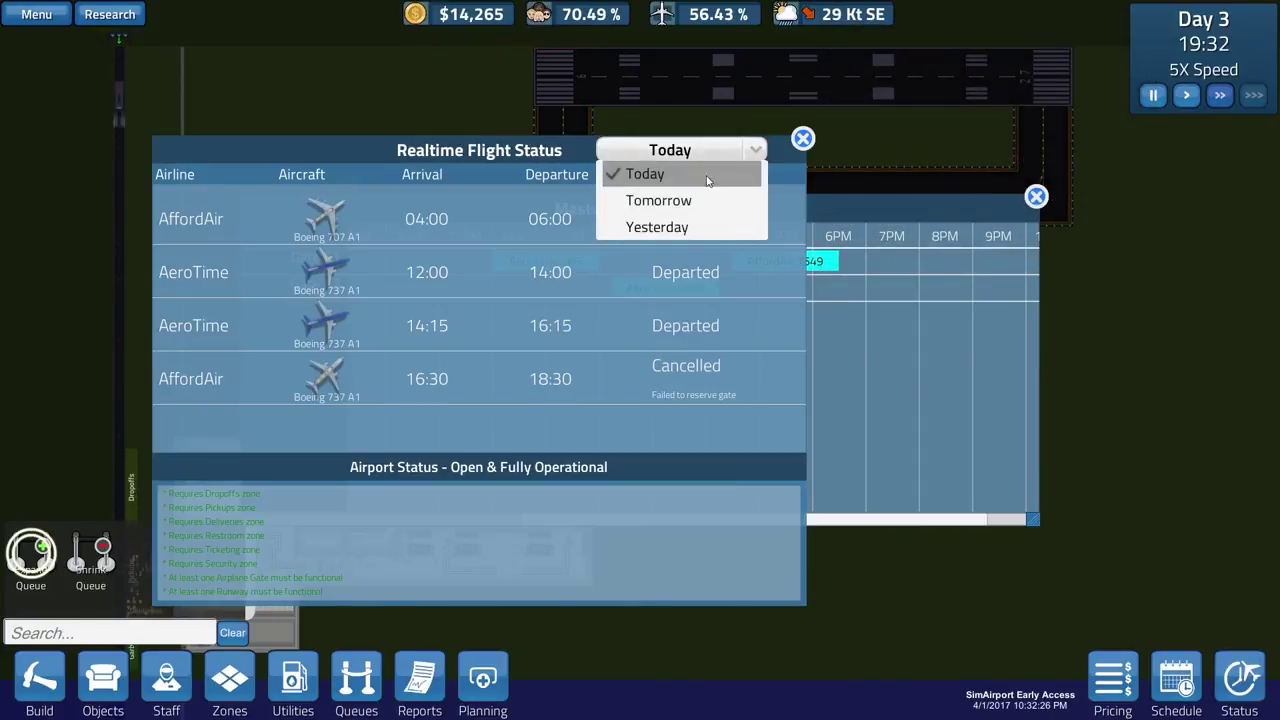
pyautogui.click(710, 197)
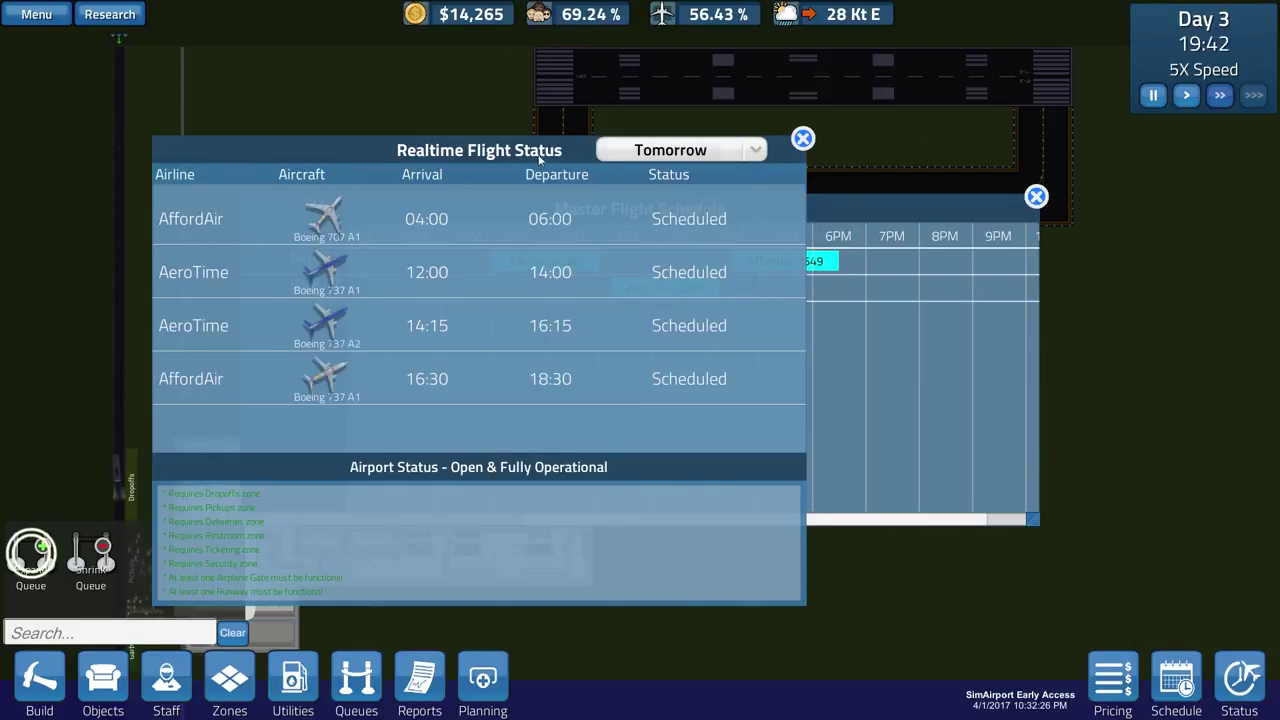
pyautogui.moveTo(563, 150); pyautogui.dragTo(632, 135)
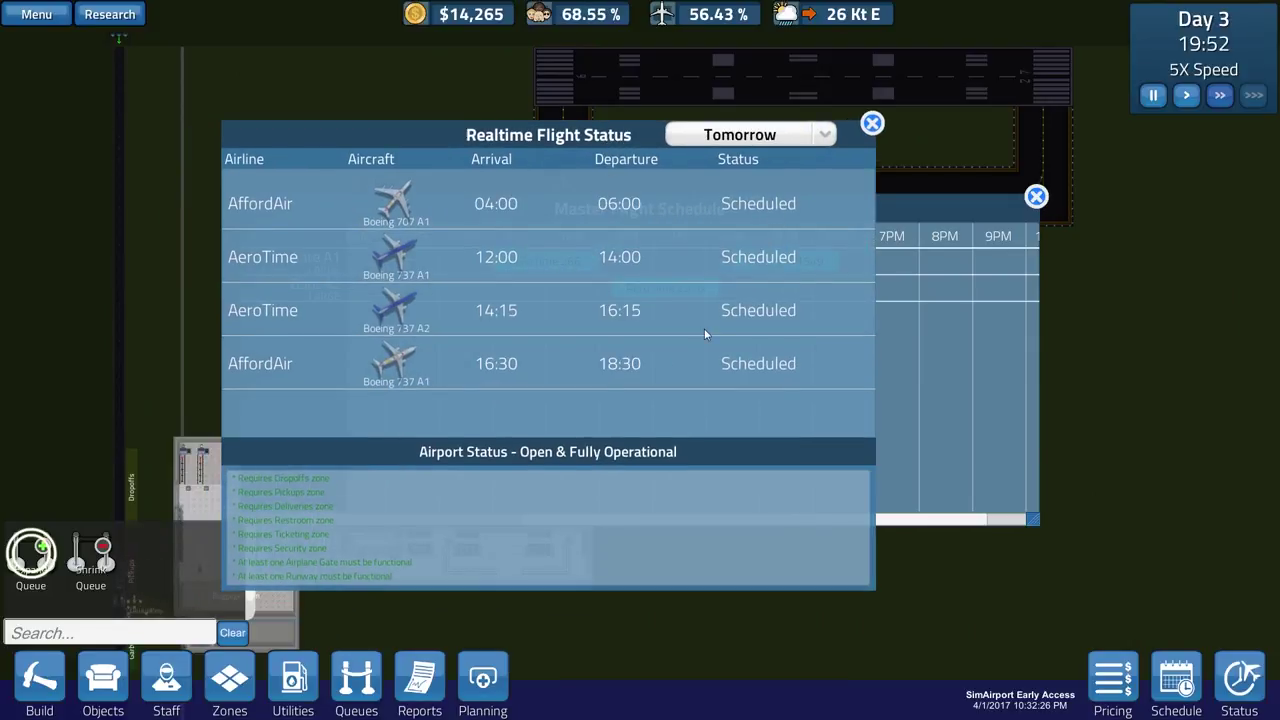
pyautogui.click(972, 224)
pyautogui.click(1035, 197)
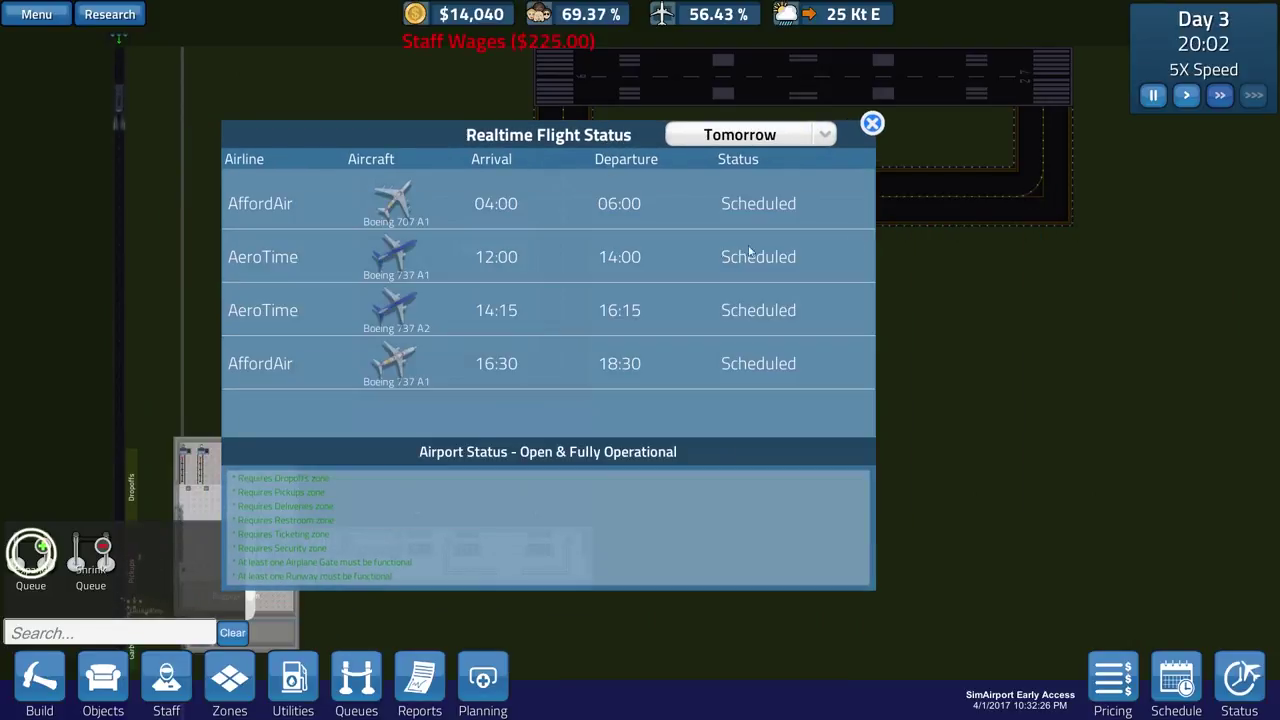
pyautogui.click(1240, 668)
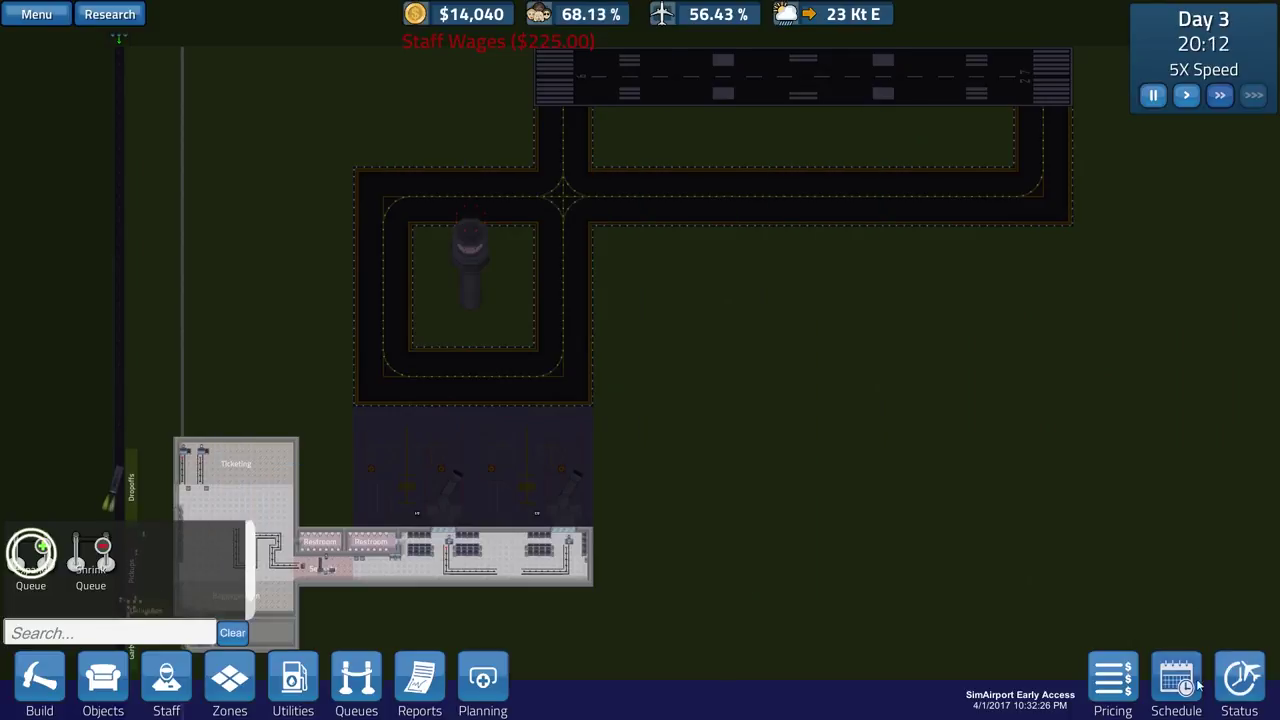
pyautogui.click(1176, 678)
pyautogui.moveTo(470, 517); pyautogui.dragTo(613, 522)
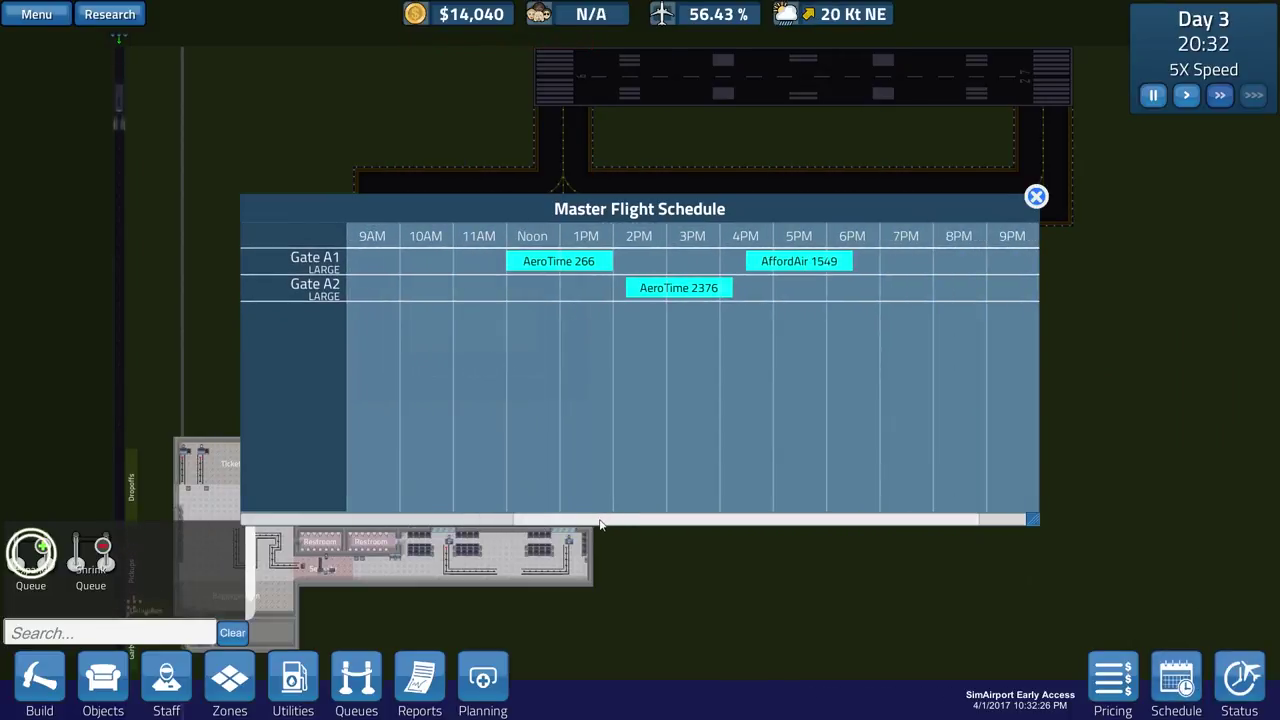
pyautogui.moveTo(514, 520)
pyautogui.mouseDown()
pyautogui.moveTo(531, 528)
pyautogui.moveTo(333, 527)
pyautogui.moveTo(762, 525)
pyautogui.mouseUp()
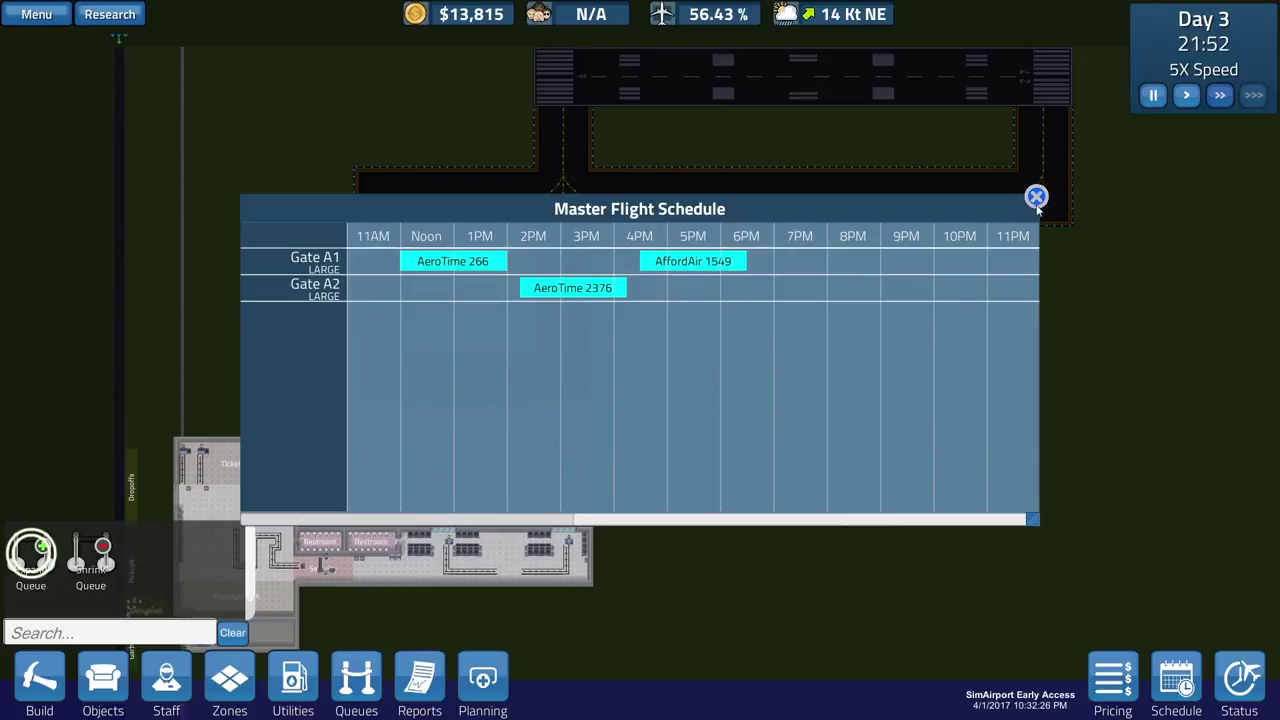
pyautogui.click(1036, 197)
pyautogui.click(1180, 682)
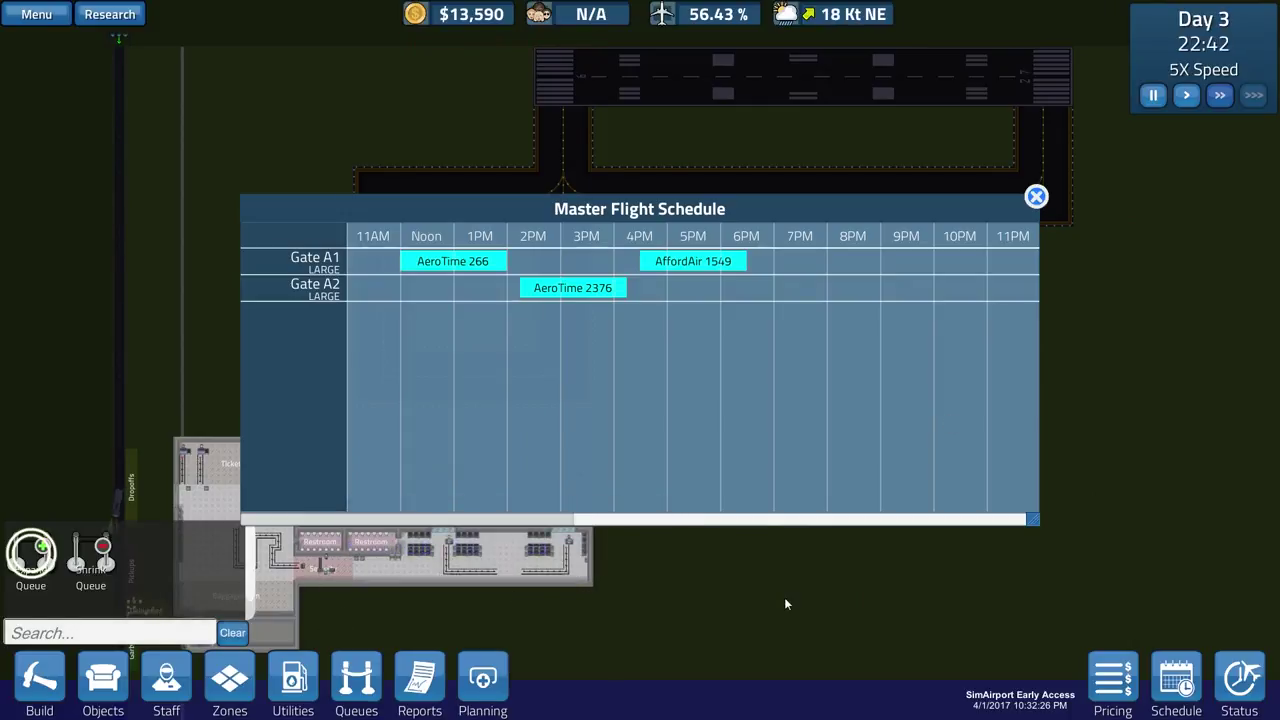
pyautogui.press('Escape')
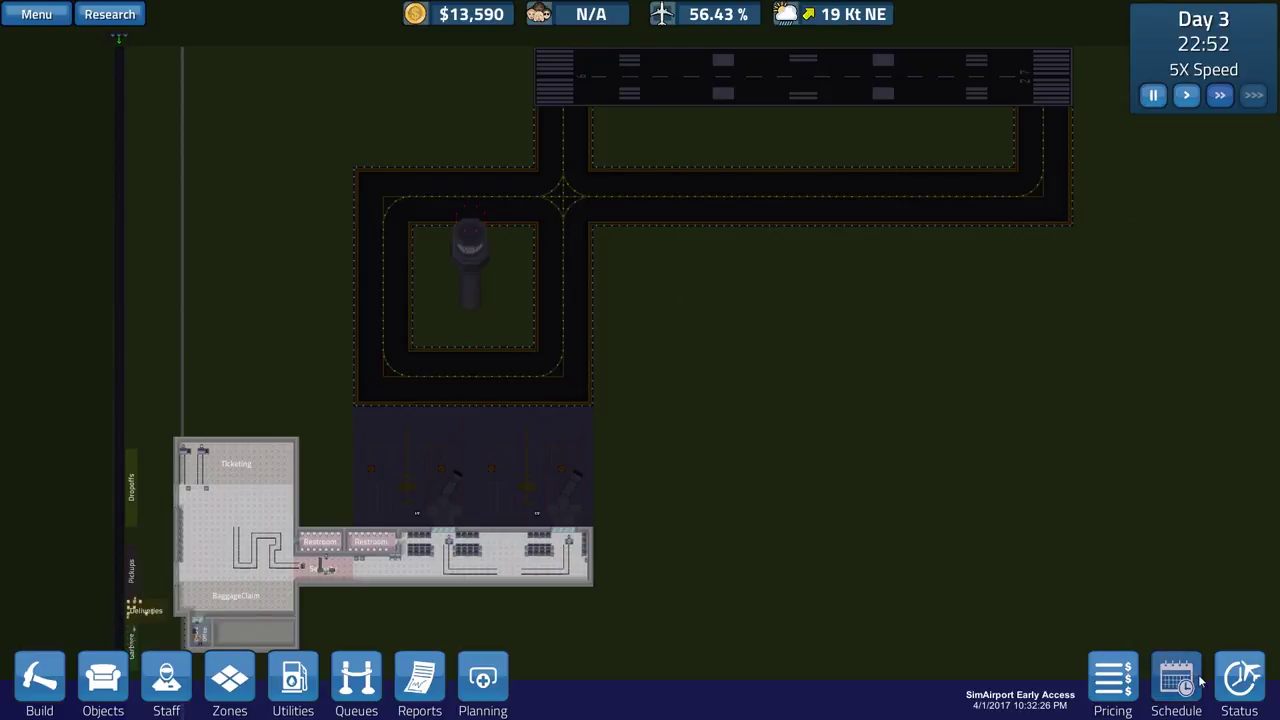
# - Glance at the Master Flight Schedule and recentre the map on the terminal
pyautogui.click(1199, 681)
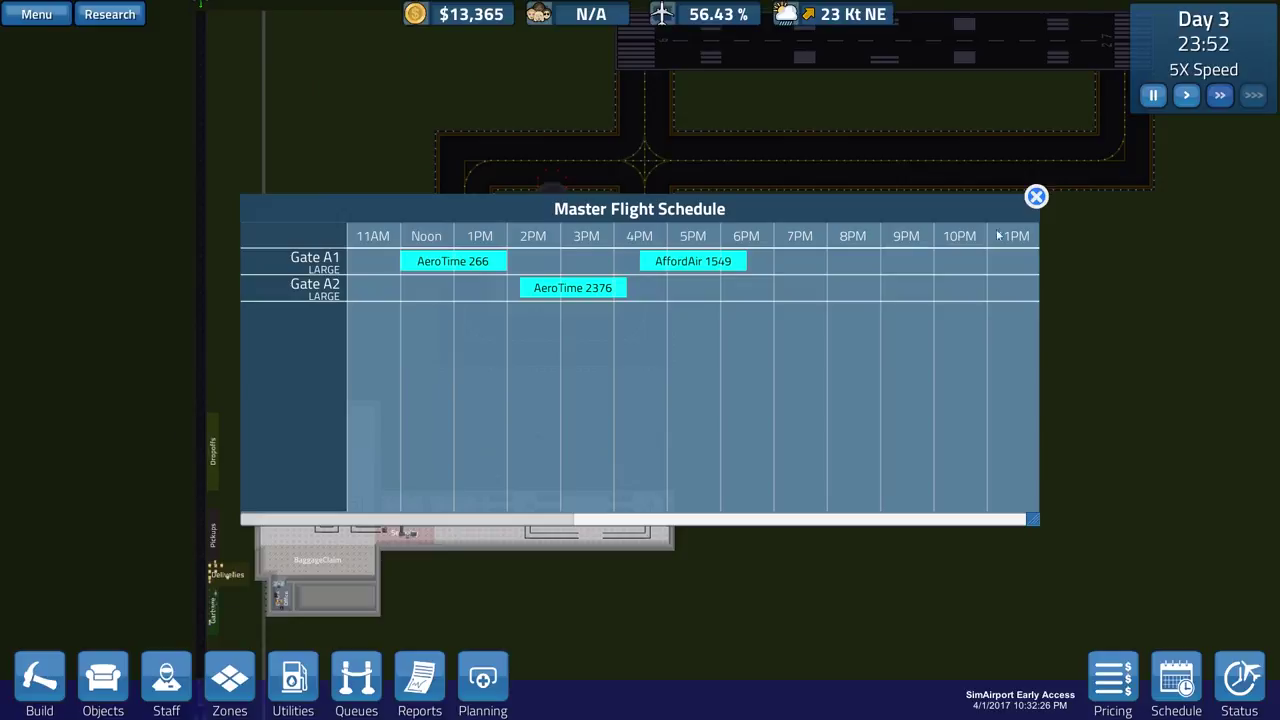
pyautogui.click(1036, 197)
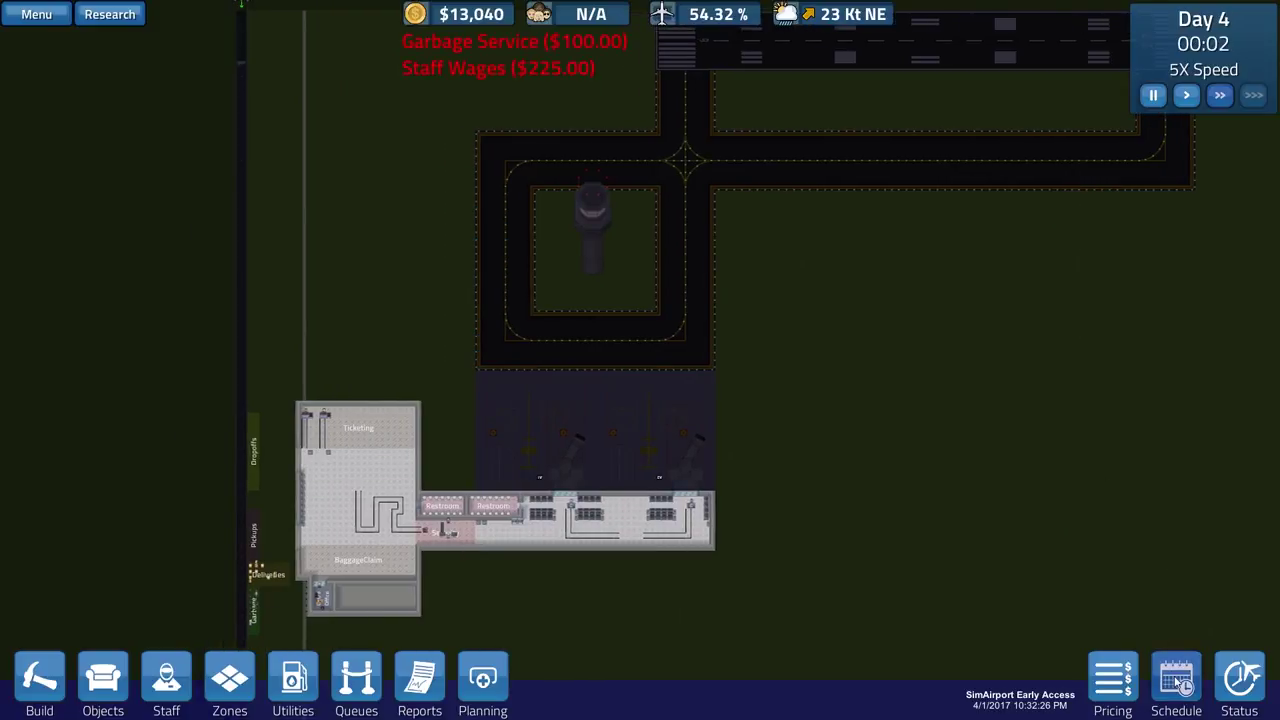
pyautogui.press('w')
pyautogui.press('s')
pyautogui.press('a')
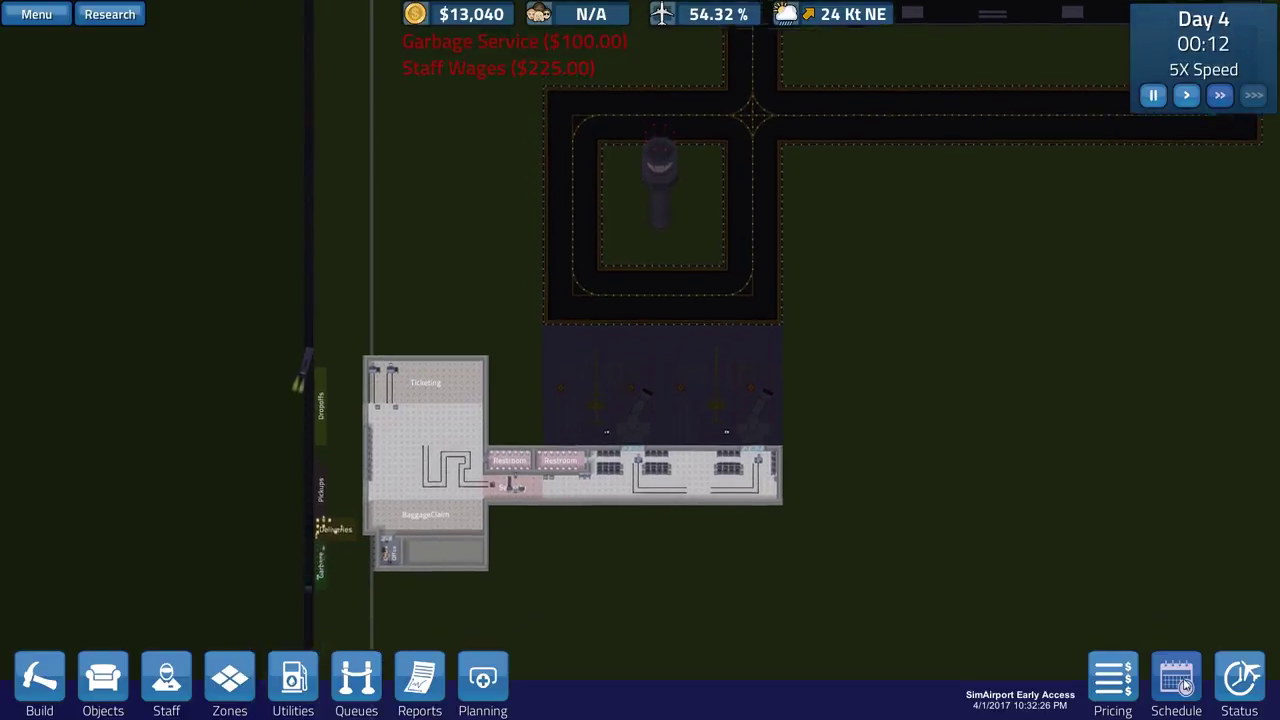
pyautogui.press('s')
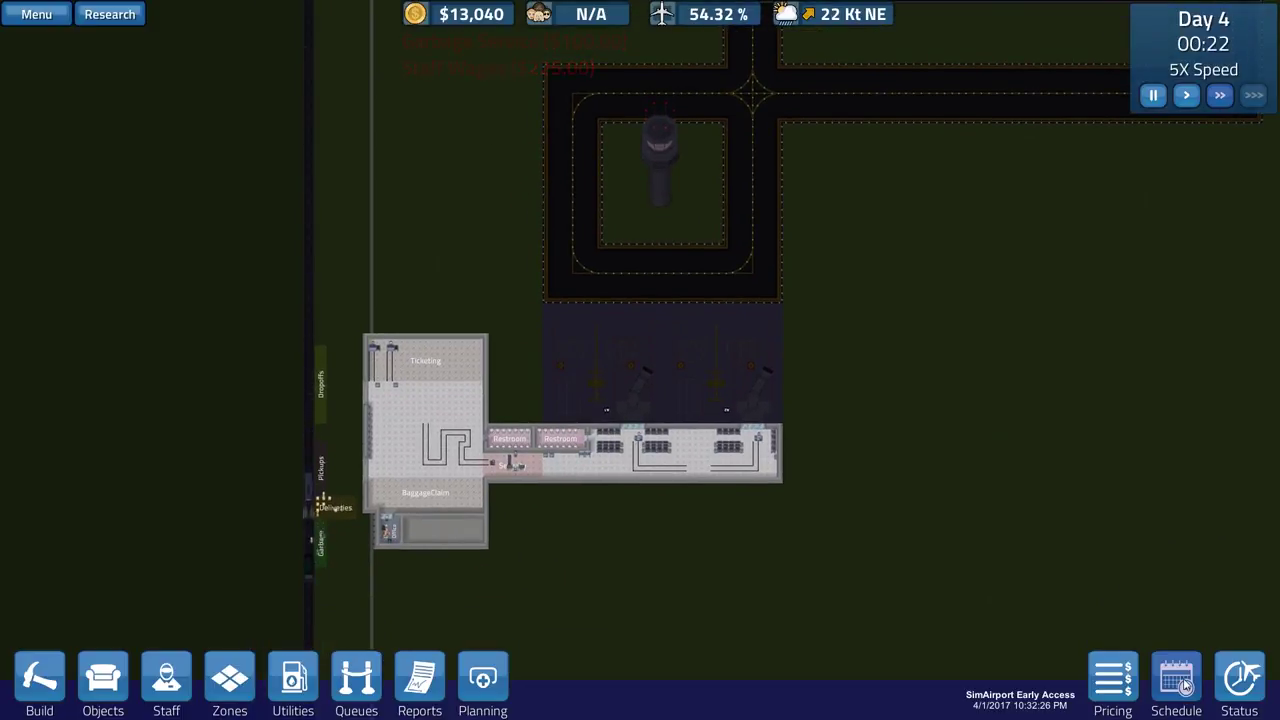
pyautogui.press('w')
pyautogui.press('d')
# - Move AeroTime 2376 to noon on Gate A2 and AffordAir 1549 to 5PM
pyautogui.click(1218, 680)
pyautogui.click(1199, 686)
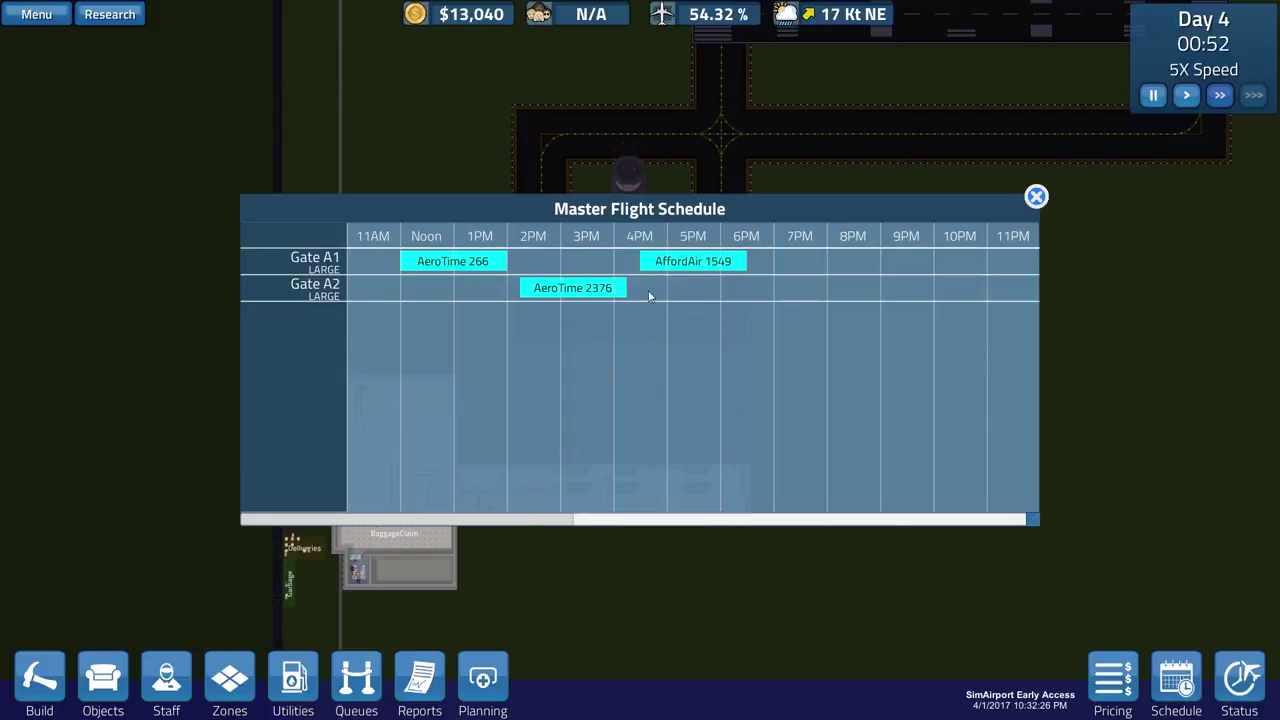
pyautogui.moveTo(586, 288); pyautogui.dragTo(458, 292)
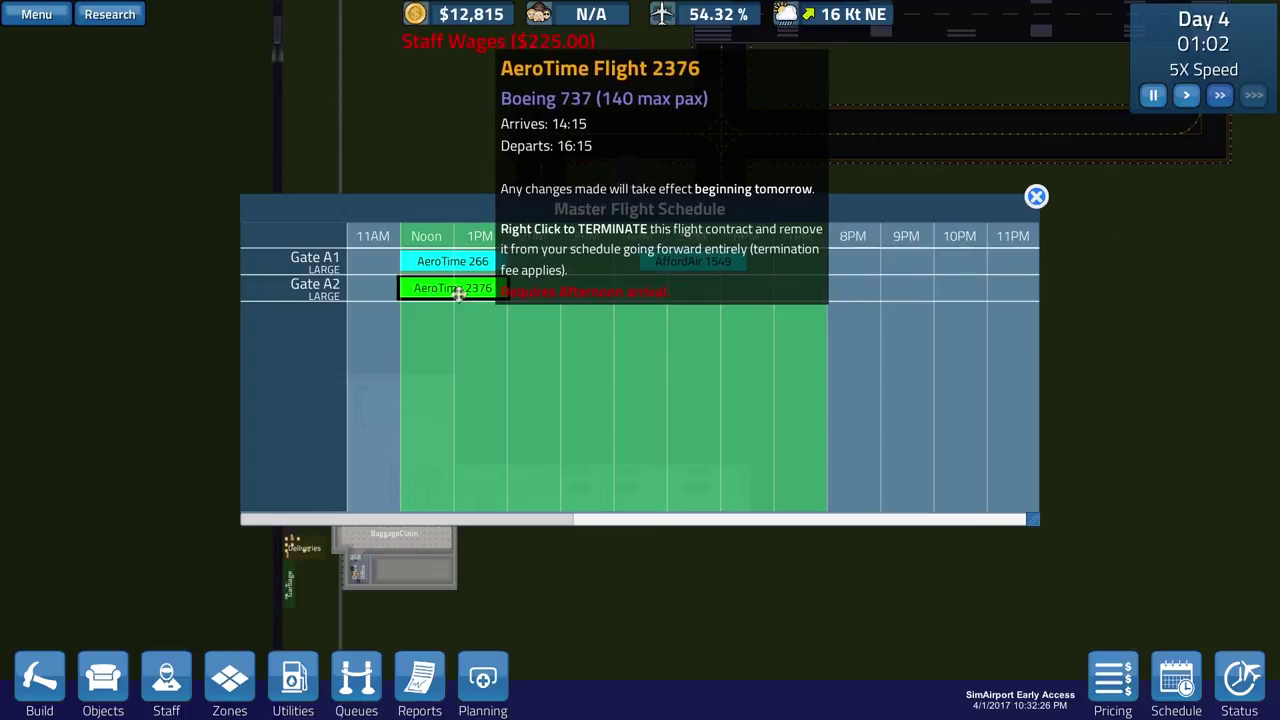
pyautogui.moveTo(714, 258); pyautogui.dragTo(738, 260)
pyautogui.click(1036, 197)
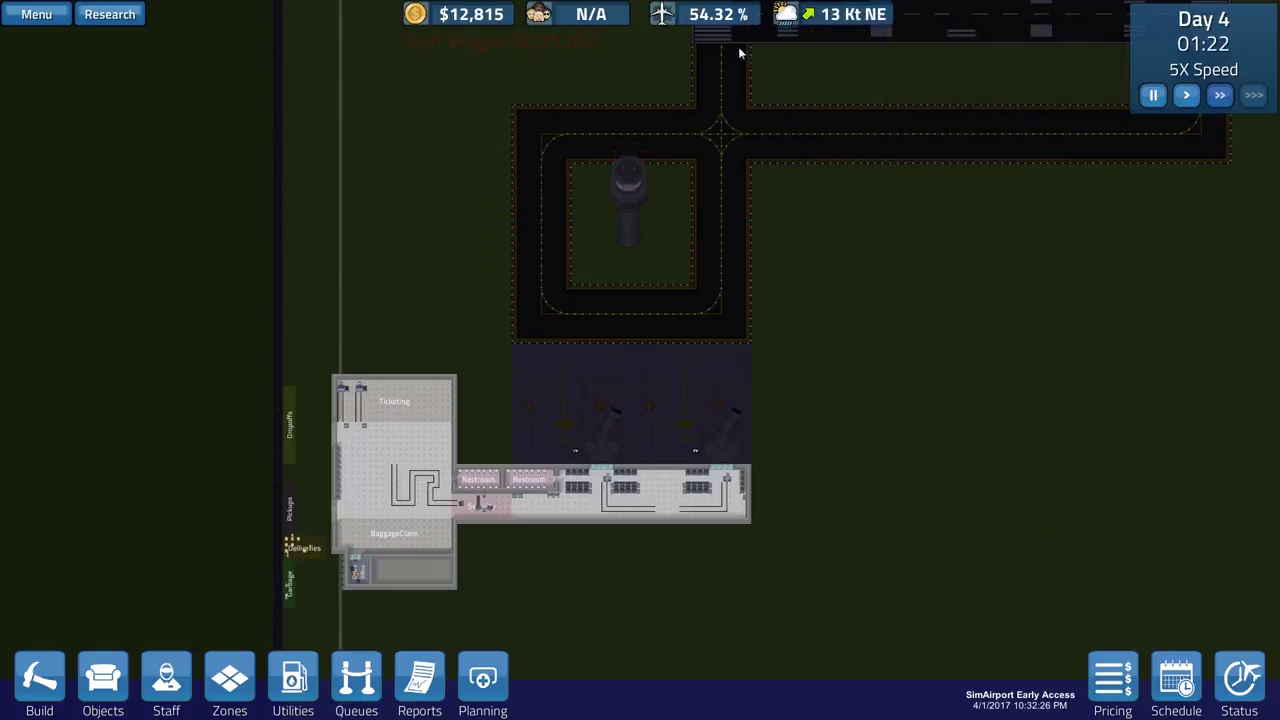
# - Accept all Pacific Airlines flight offers for the $2,600 bonus
pyautogui.click(718, 16)
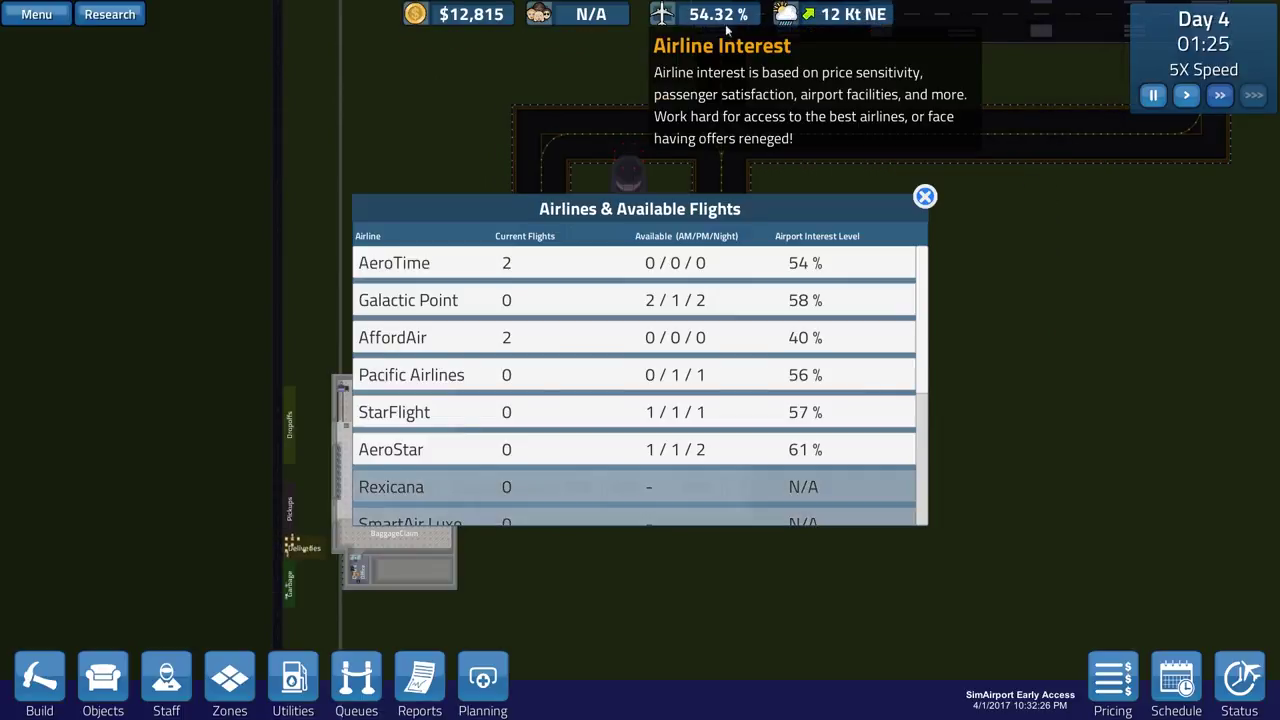
pyautogui.click(757, 298)
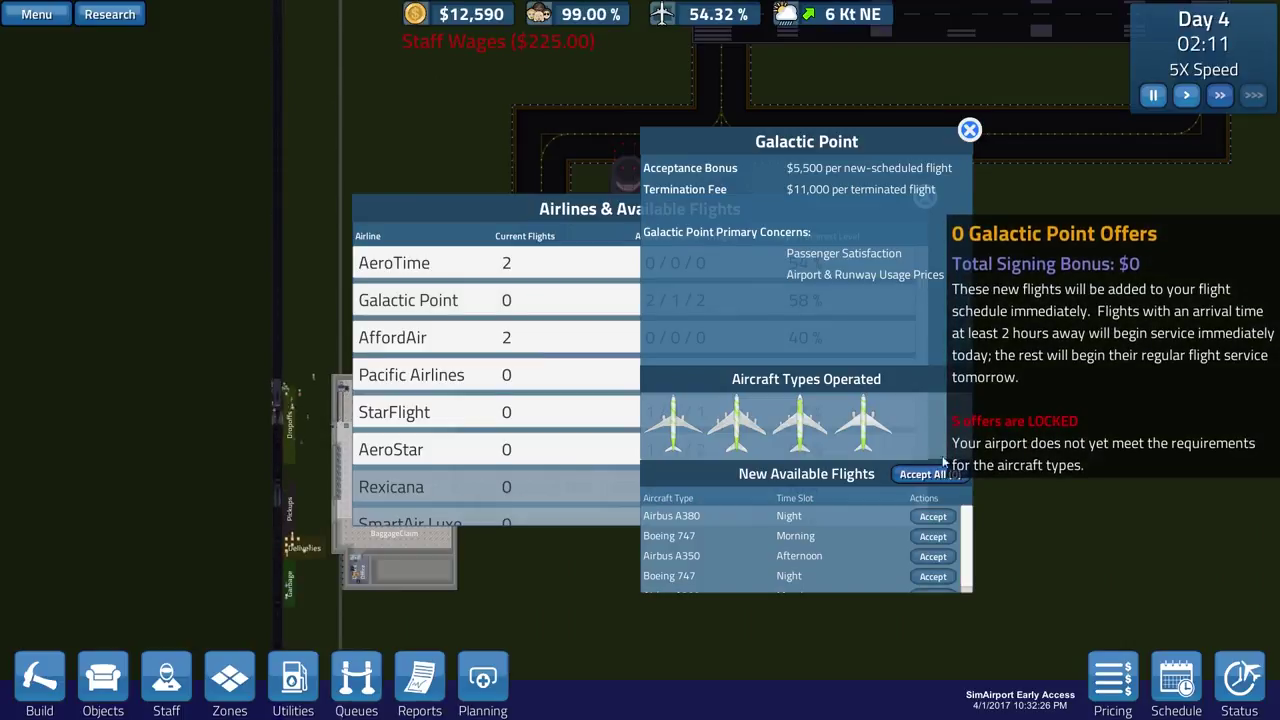
pyautogui.click(568, 318)
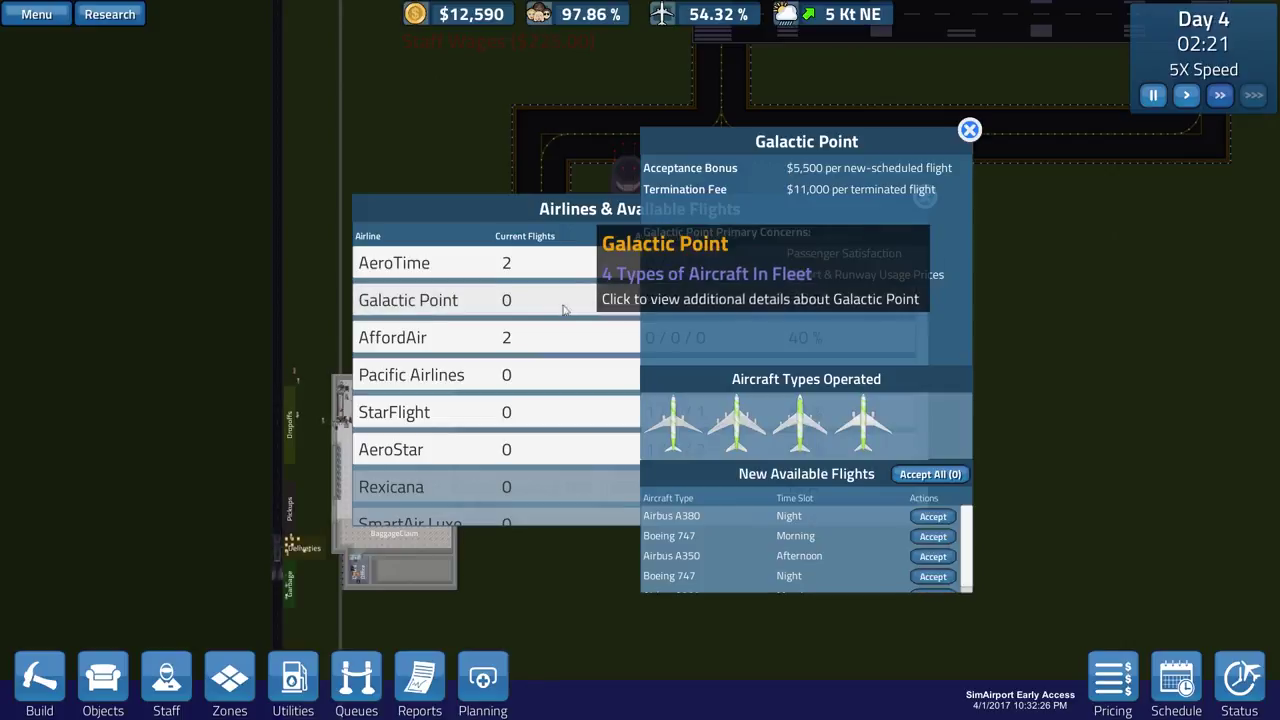
pyautogui.click(560, 340)
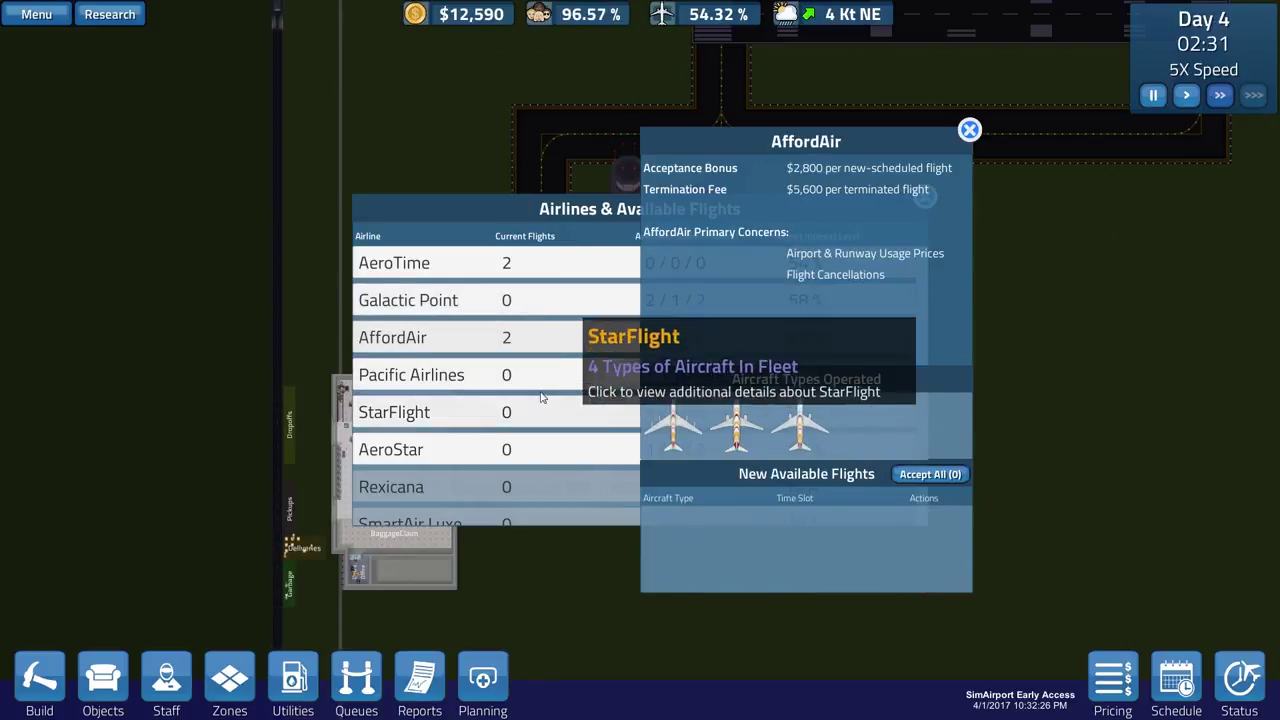
pyautogui.click(520, 374)
pyautogui.click(928, 474)
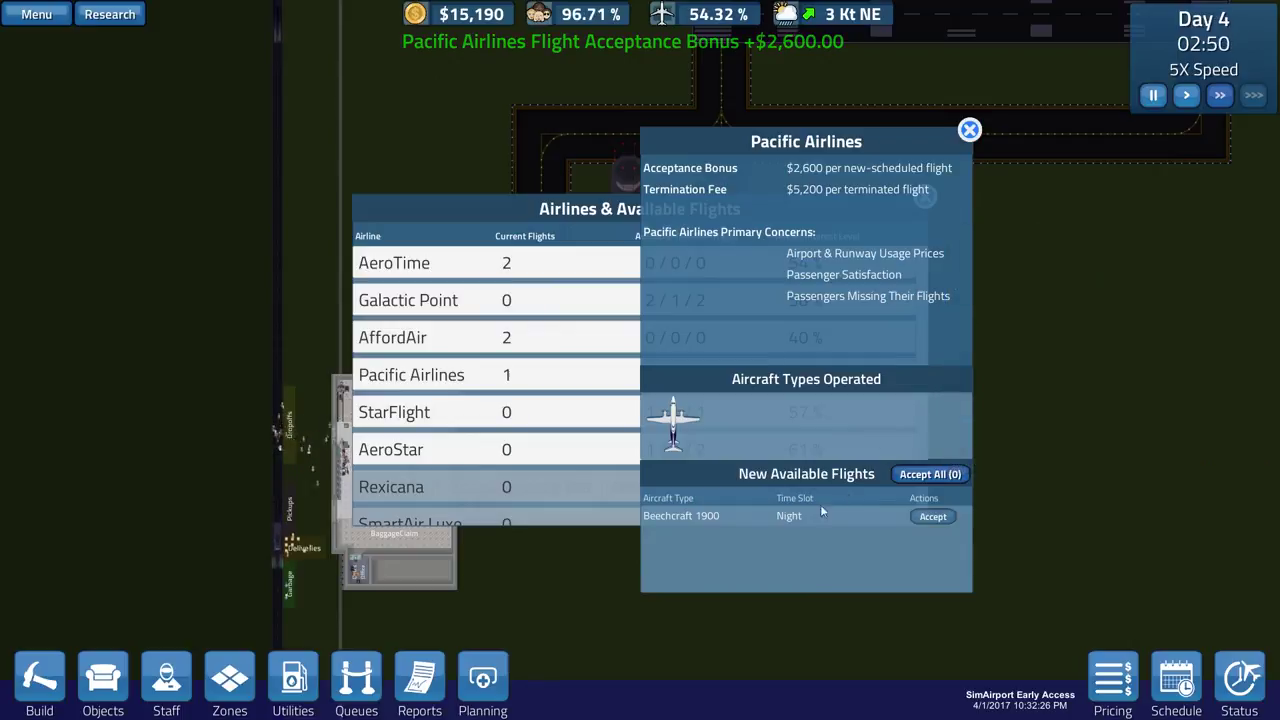
pyautogui.click(969, 131)
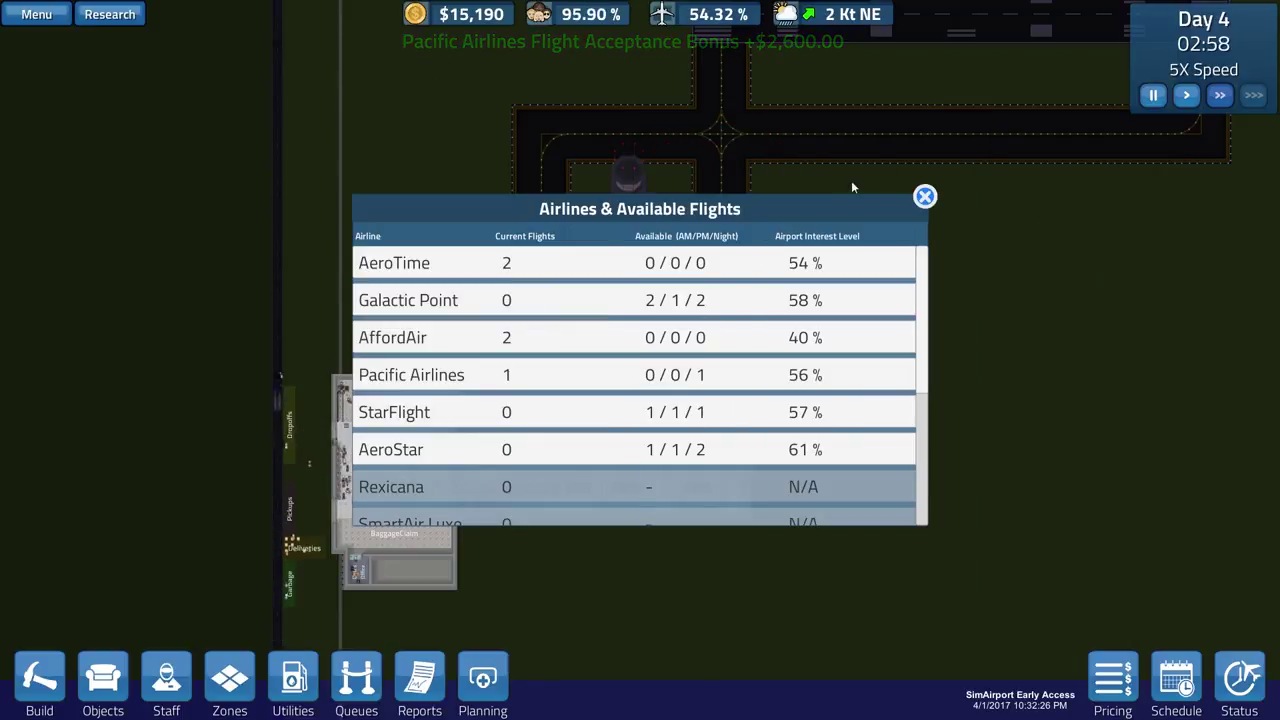
pyautogui.click(924, 196)
# - Shift Pacific Airlines 6826 an hour earlier to 5PM on Gate A2
pyautogui.click(1188, 679)
pyautogui.moveTo(770, 288)
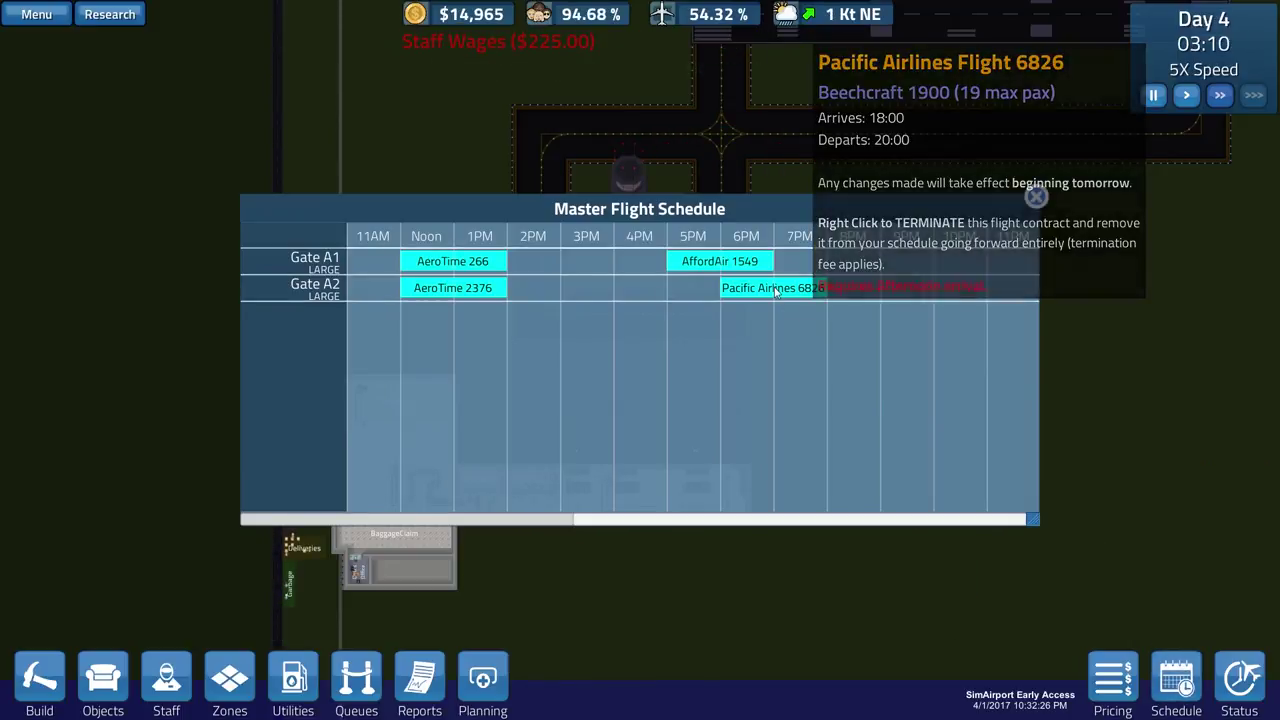
pyautogui.moveTo(766, 289); pyautogui.dragTo(708, 287)
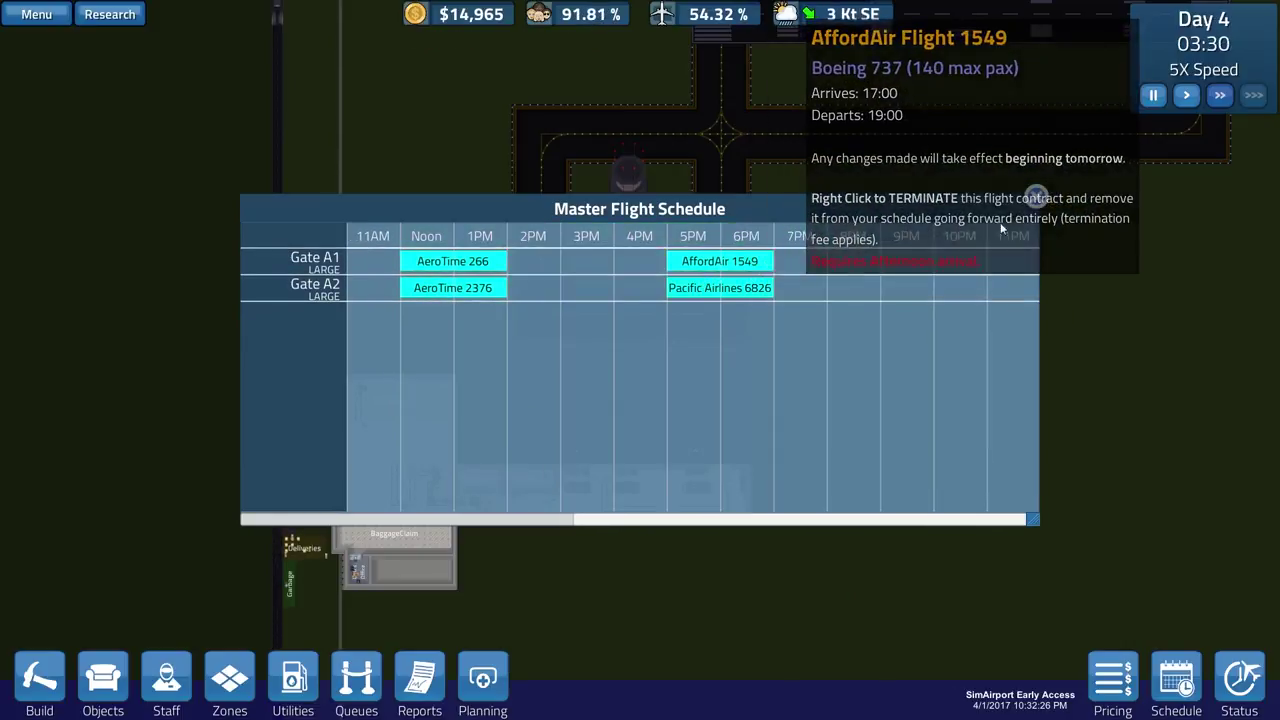
pyautogui.click(1036, 196)
pyautogui.scroll(2, 842, 380)
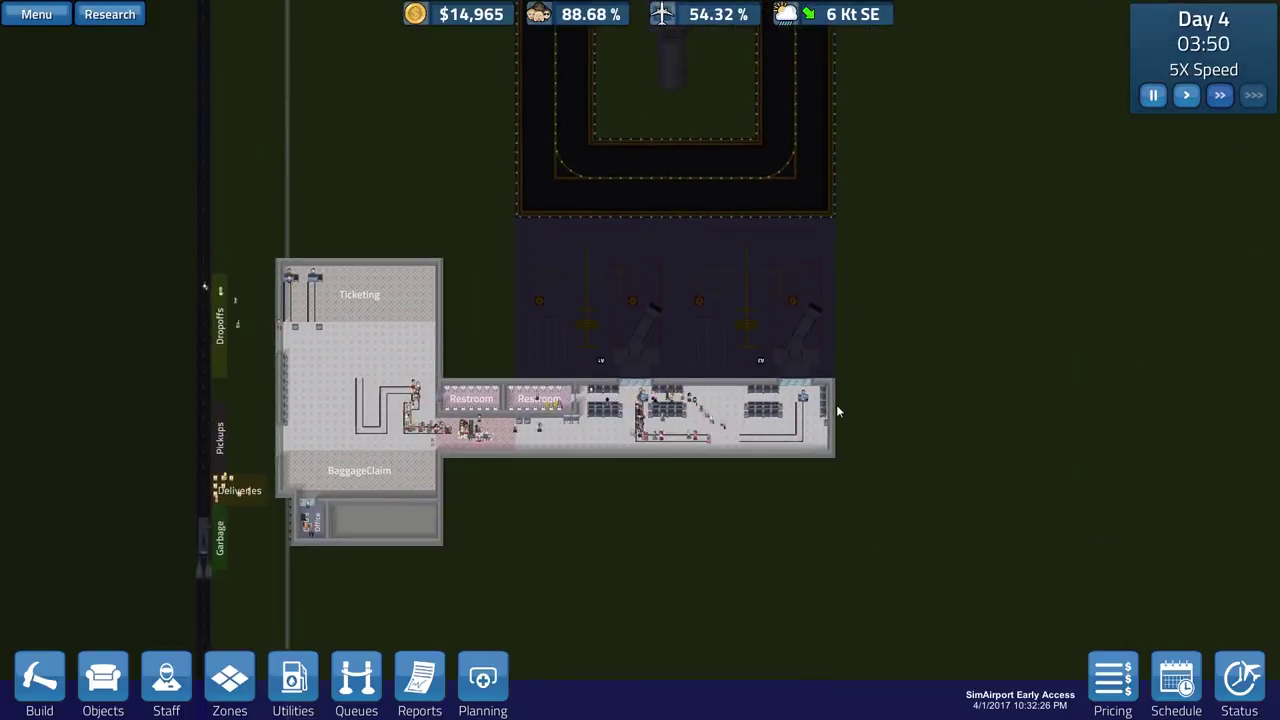
pyautogui.scroll(-2, 838, 411)
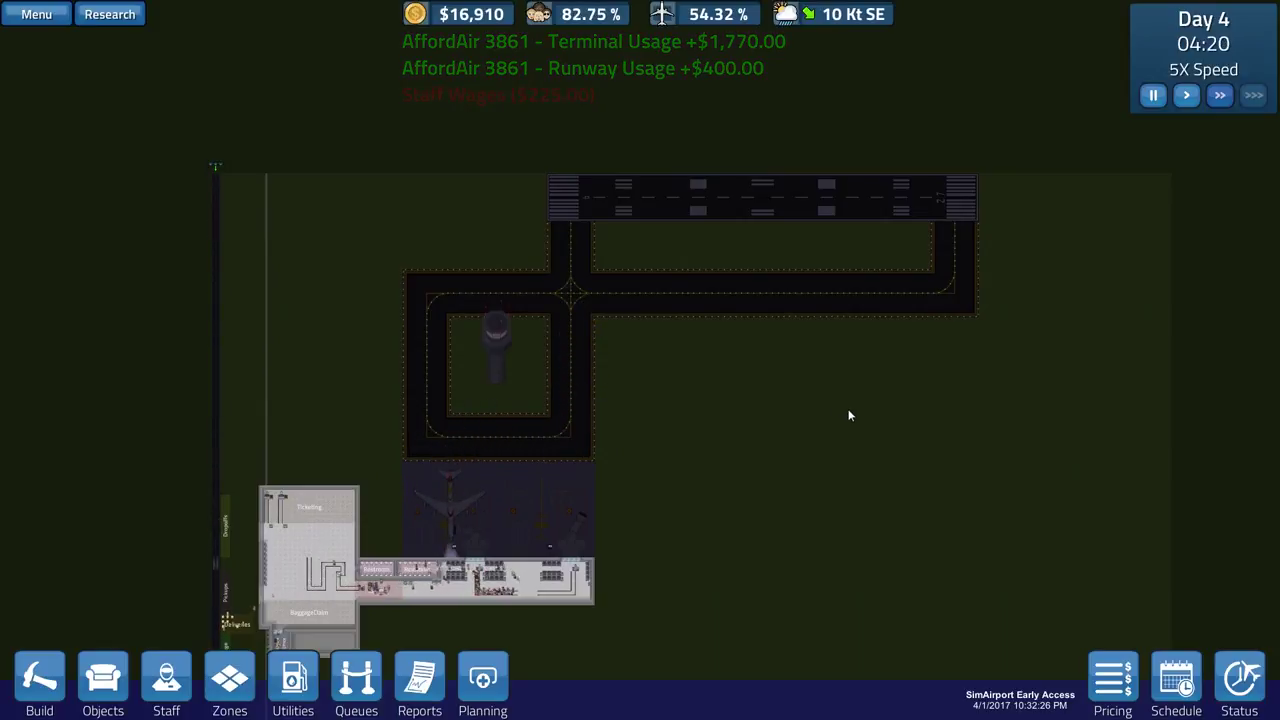
# - Briefly reopen the Master Flight Schedule, then close it to view the airport
pyautogui.click(1176, 690)
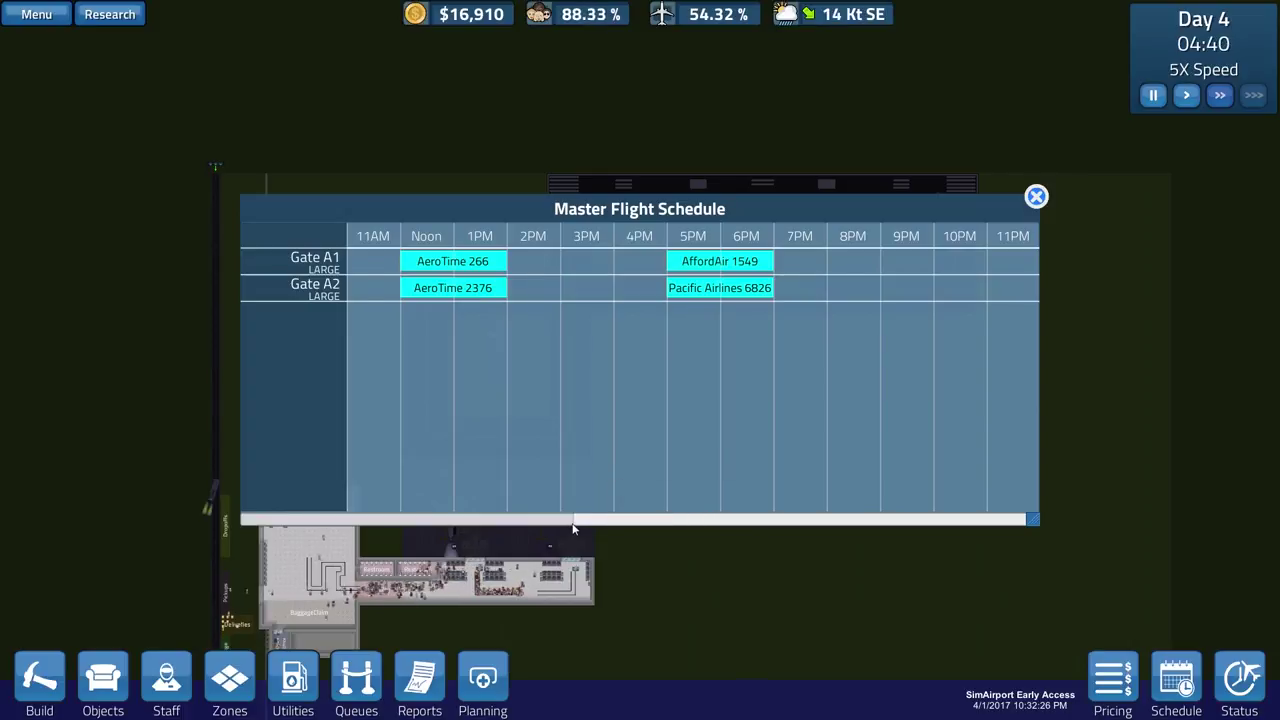
pyautogui.scroll(3, 573, 525)
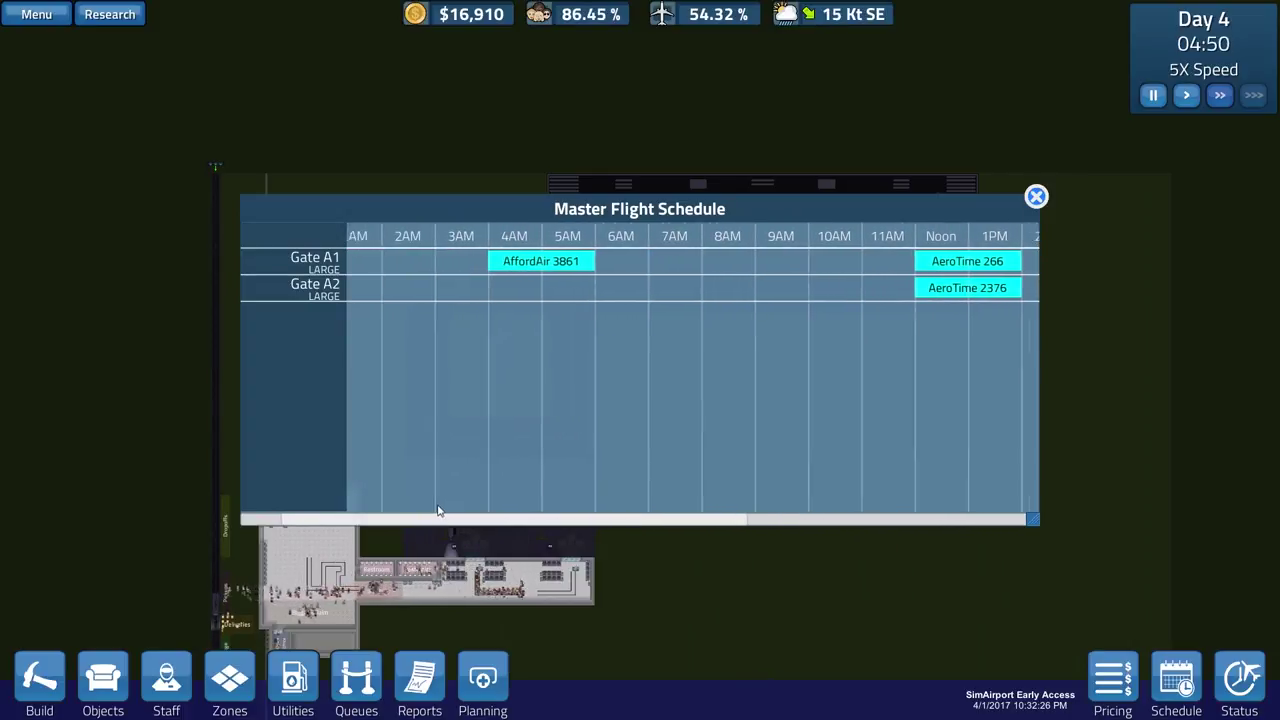
pyautogui.moveTo(539, 525); pyautogui.dragTo(369, 502)
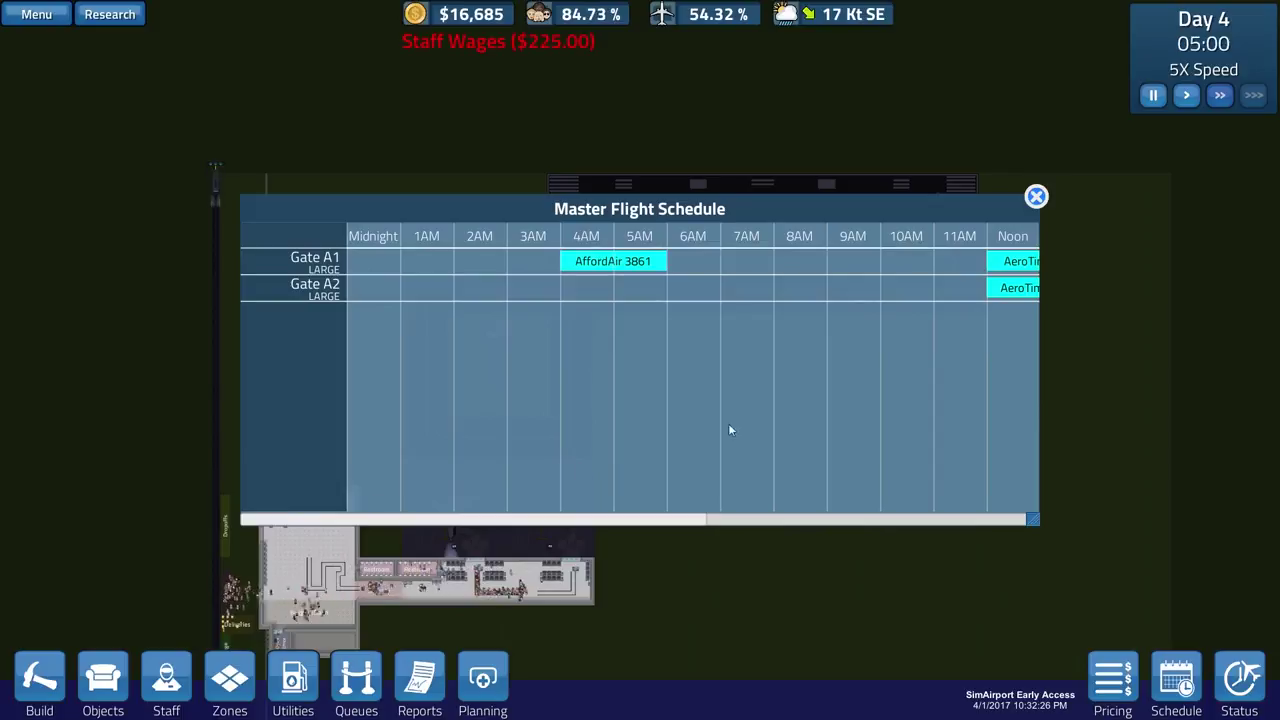
pyautogui.click(1036, 197)
pyautogui.scroll(2, 660, 455)
pyautogui.scroll(1, 528, 466)
pyautogui.scroll(1, 512, 438)
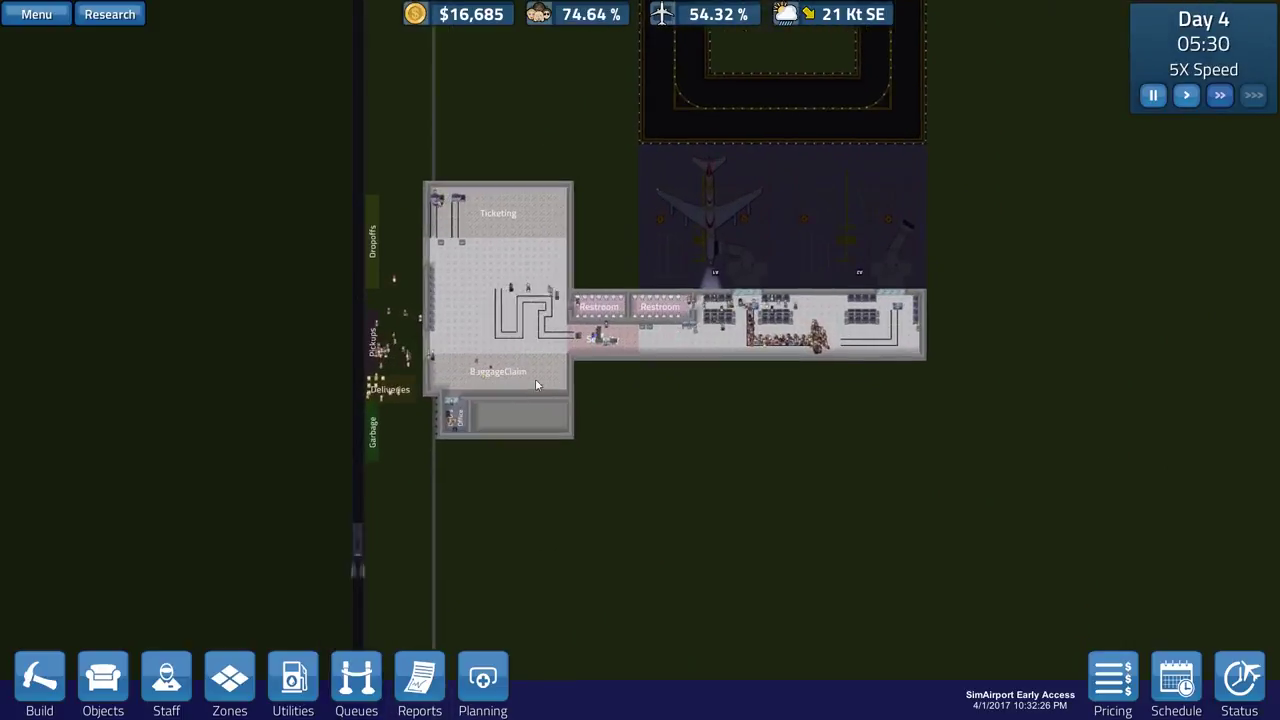
pyautogui.scroll(1, 537, 374)
pyautogui.scroll(3, 537, 374)
pyautogui.press('Down')
pyautogui.press('Left')
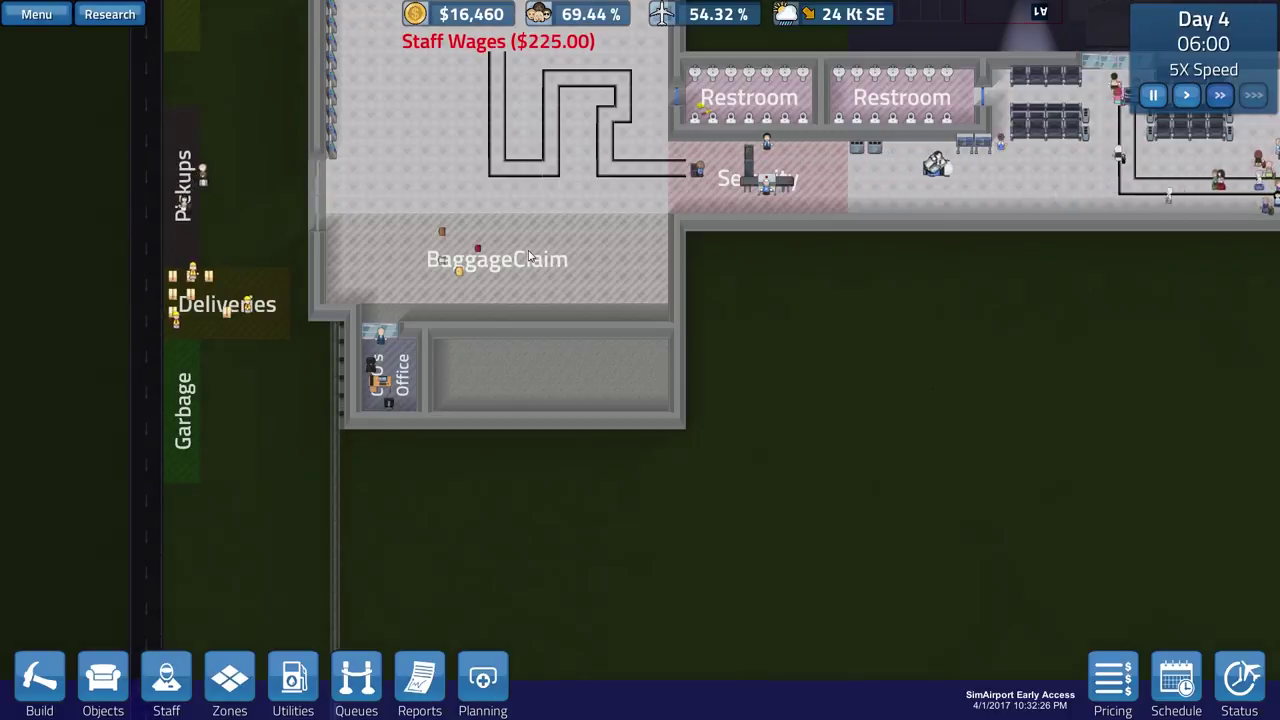
pyautogui.press('Up')
pyautogui.press('Right')
pyautogui.scroll(-2, 607, 255)
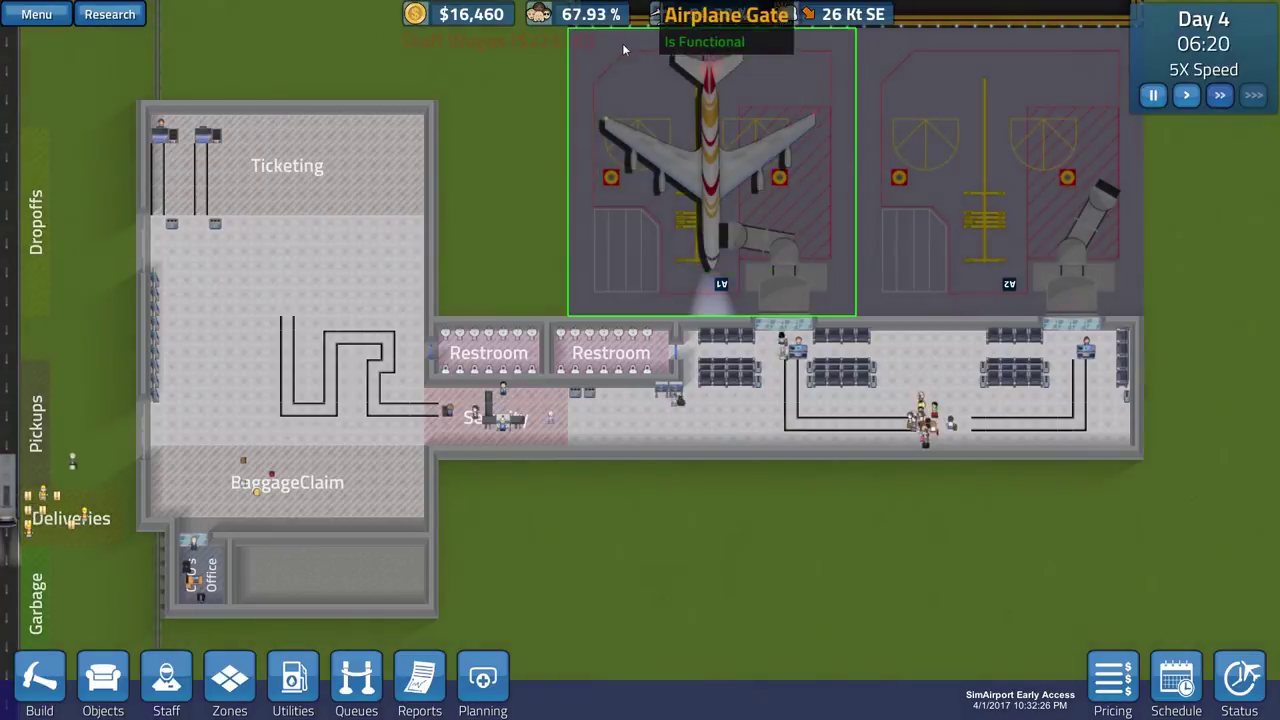
pyautogui.moveTo(580, 14)
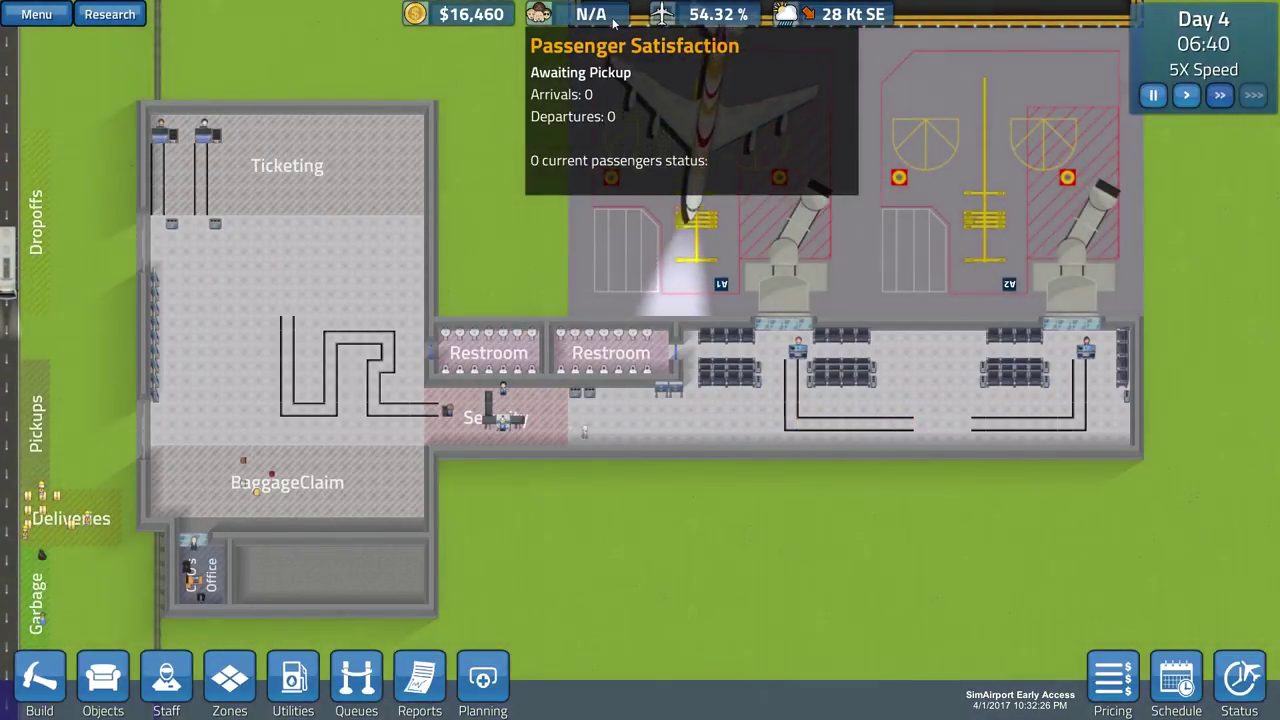
pyautogui.scroll(-5, 880, 290)
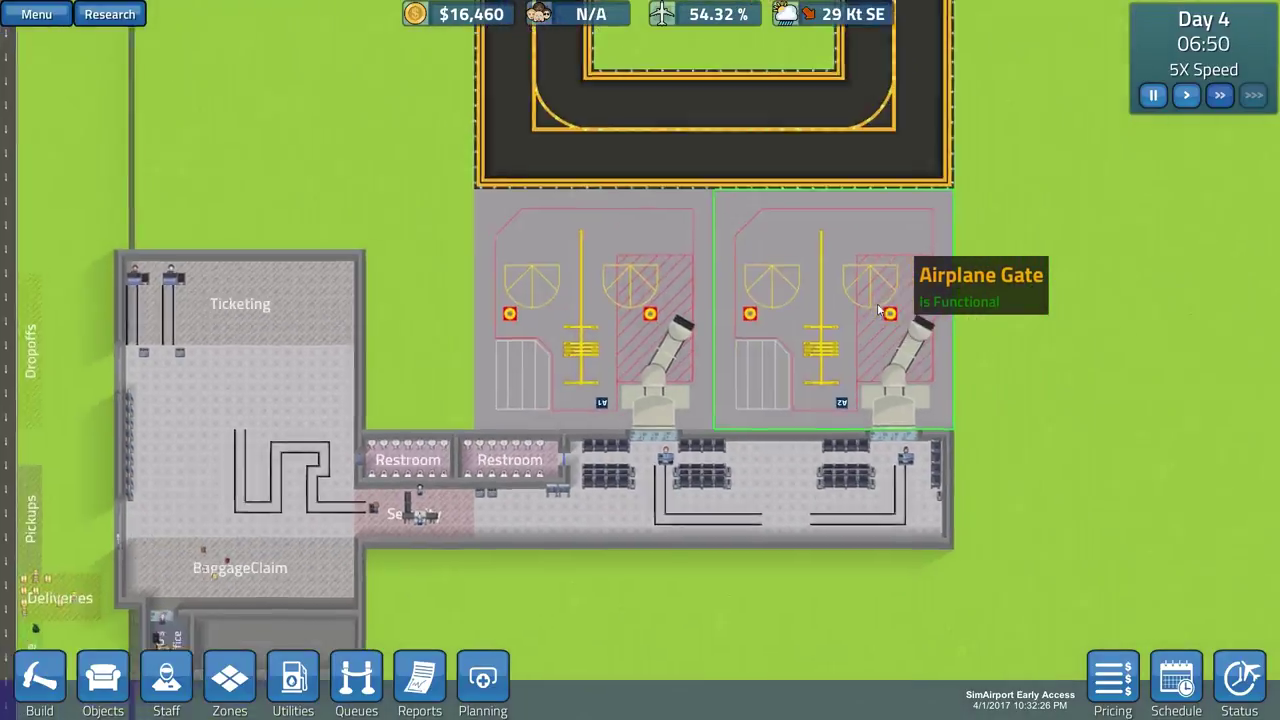
pyautogui.scroll(-1, 878, 310)
pyautogui.scroll(-2, 878, 310)
pyautogui.scroll(-2, 878, 310)
pyautogui.press('s')
pyautogui.press('a')
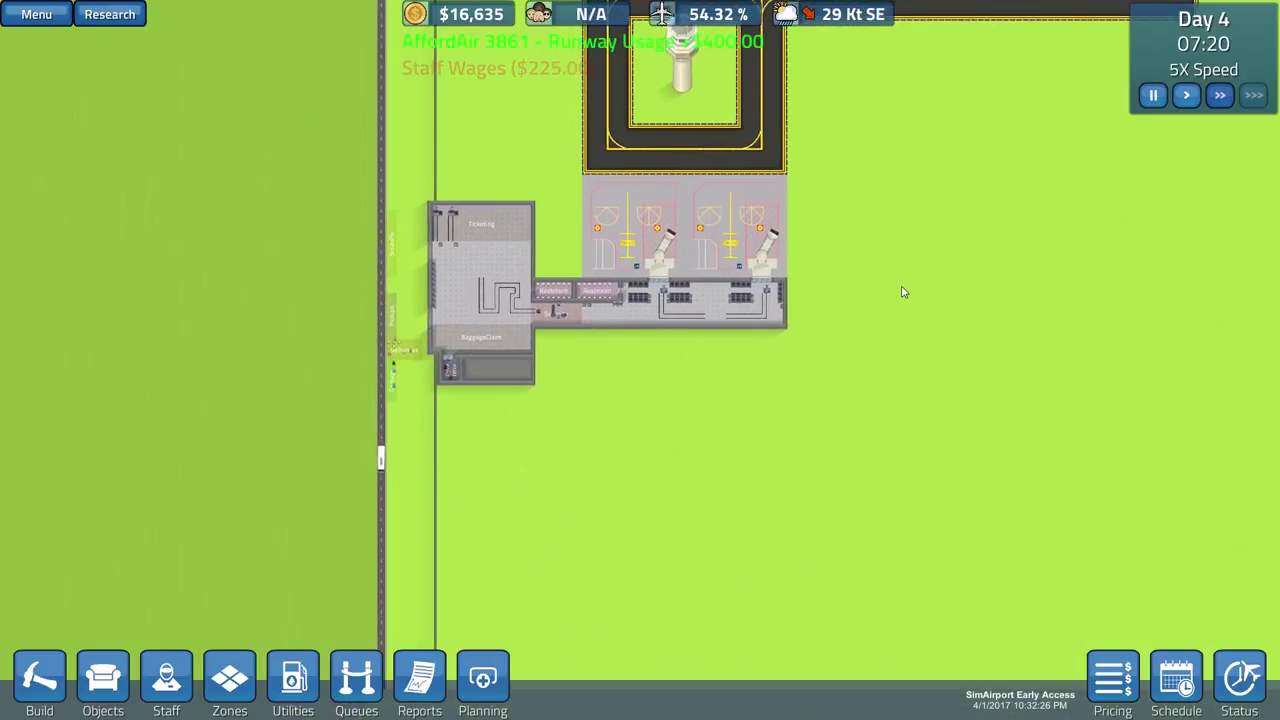
pyautogui.press('w')
pyautogui.scroll(-1, 902, 292)
pyautogui.press('w')
pyautogui.press('d')
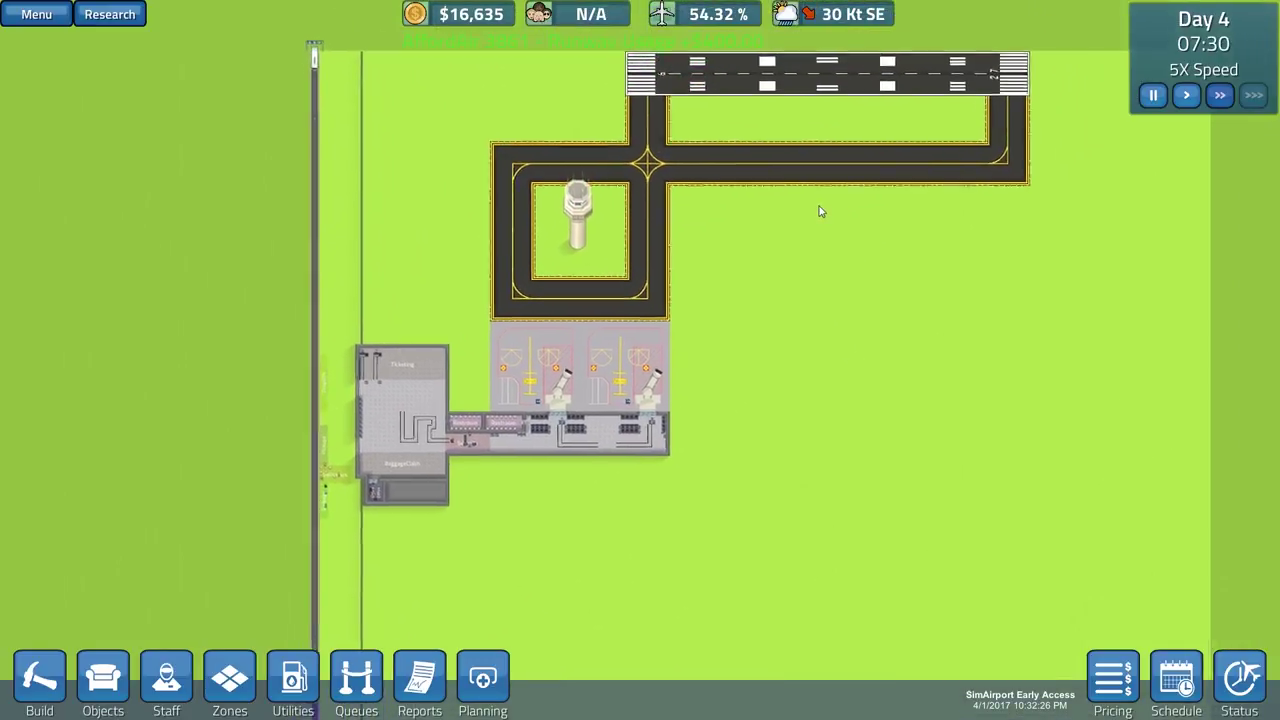
pyautogui.press('s')
pyautogui.press('a')
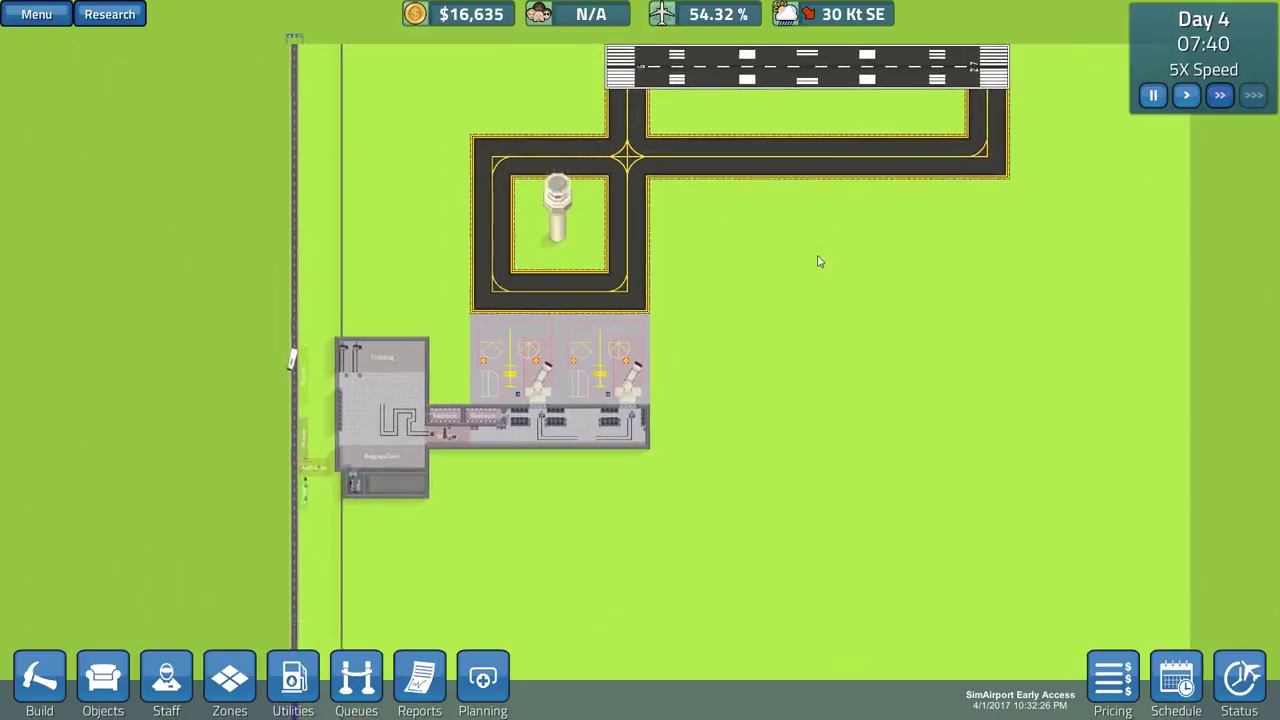
pyautogui.scroll(3, 826, 252)
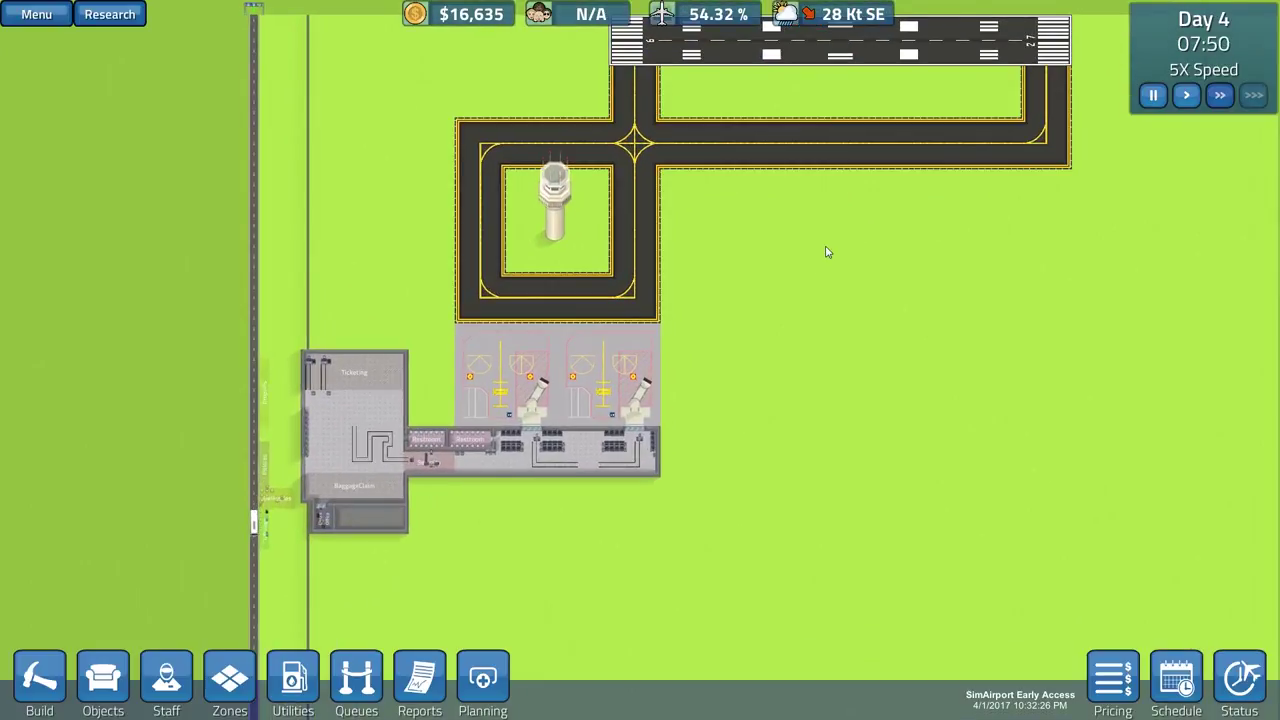
pyautogui.press('w')
pyautogui.press('d')
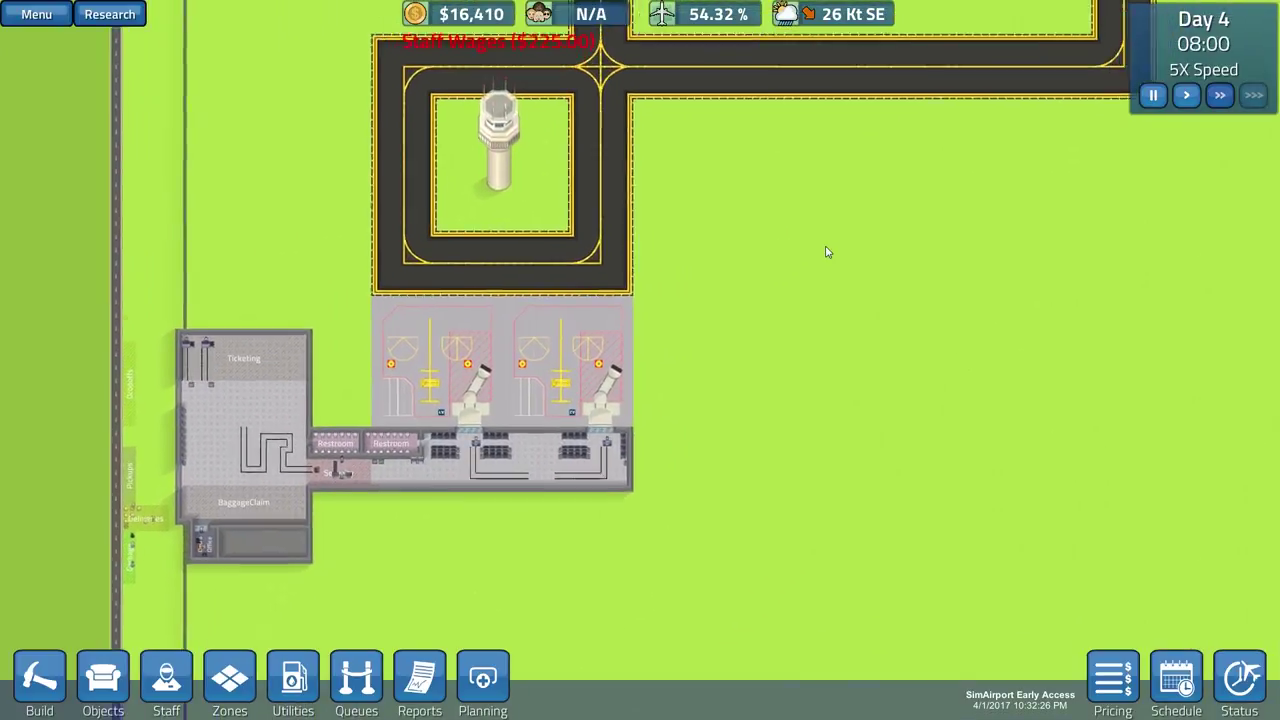
pyautogui.scroll(-2, 826, 252)
pyautogui.press('w')
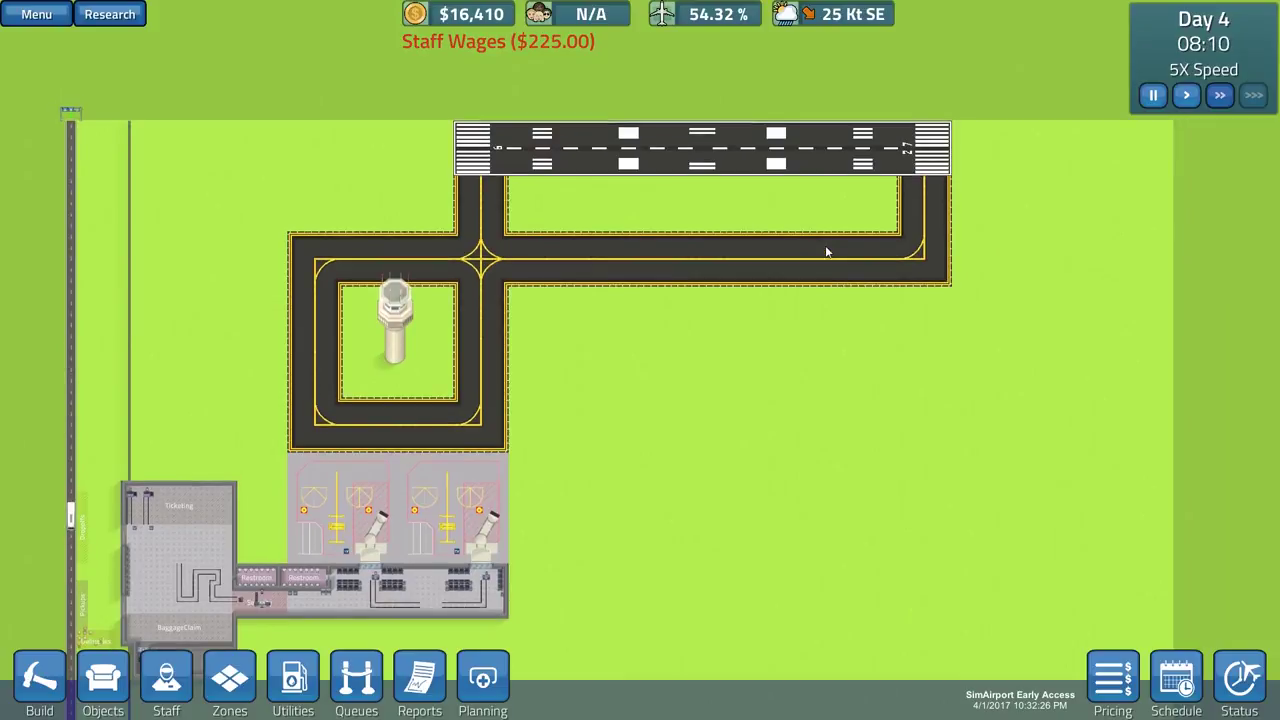
pyautogui.press('a')
pyautogui.press('s')
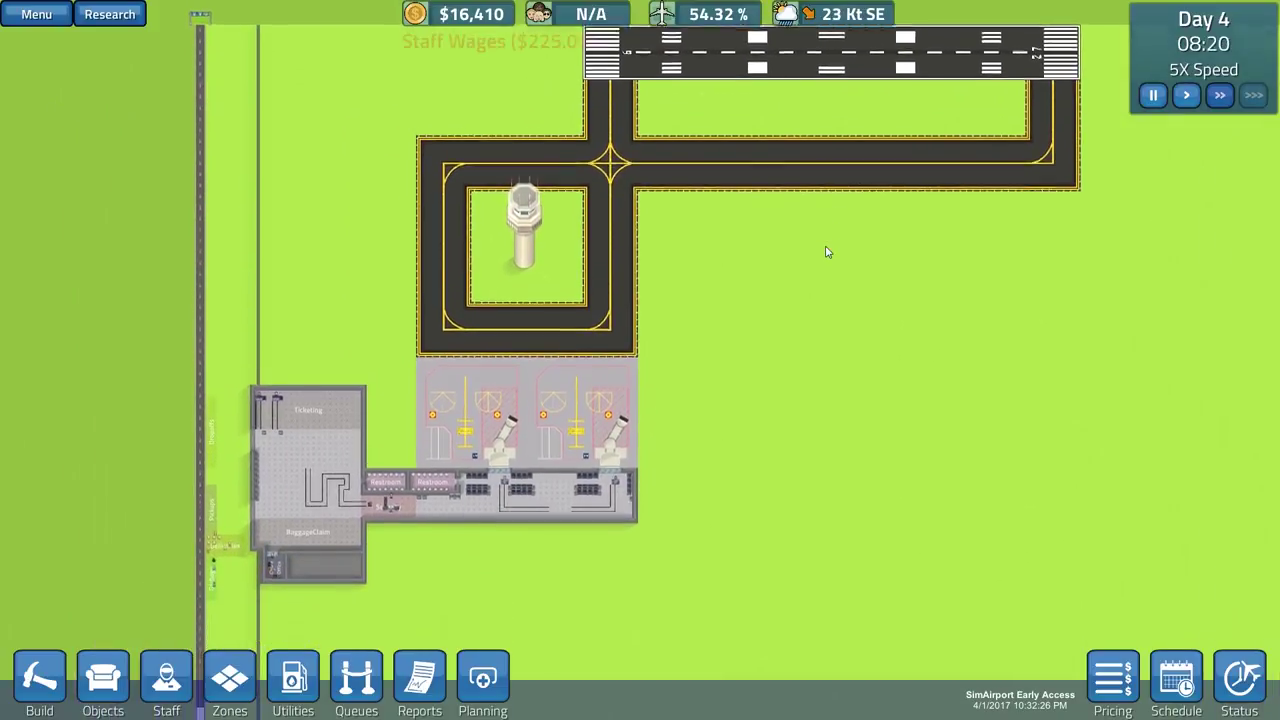
pyautogui.press('a')
pyautogui.press('s')
pyautogui.scroll(1, 510, 380)
pyautogui.scroll(2, 510, 360)
pyautogui.scroll(2, 510, 332)
pyautogui.press('w')
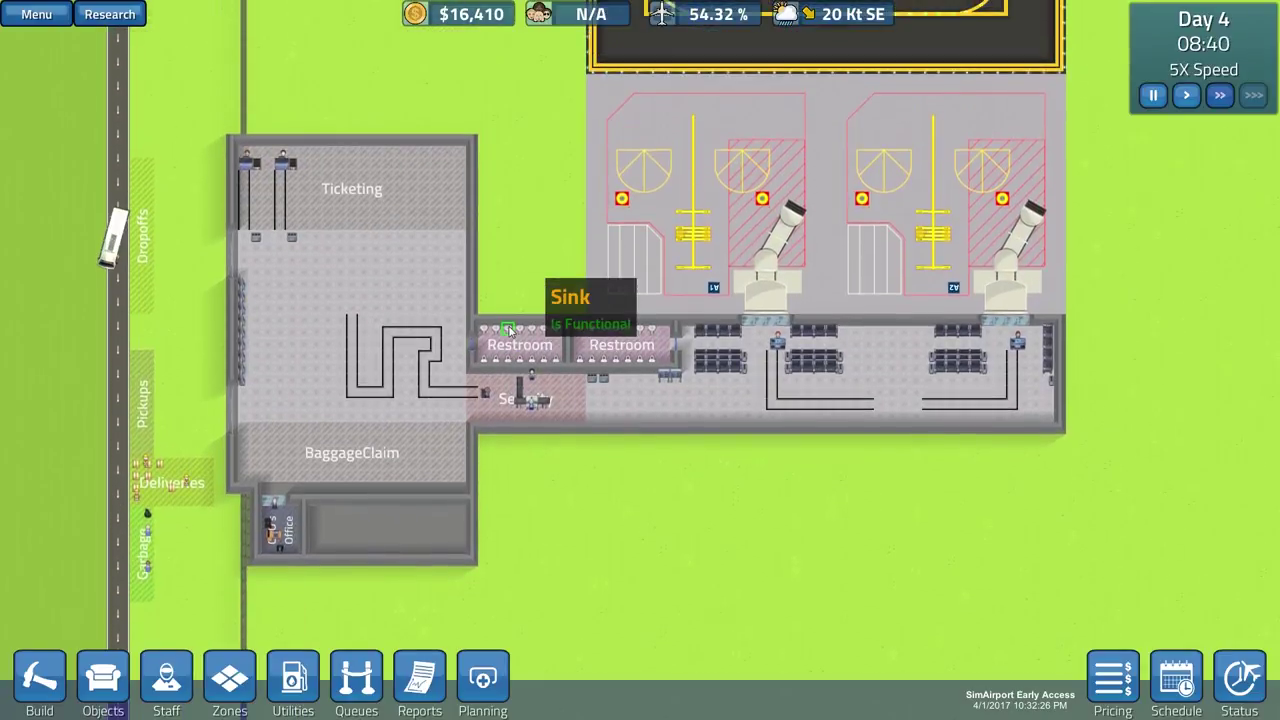
pyautogui.press('w')
pyautogui.scroll(2, 742, 408)
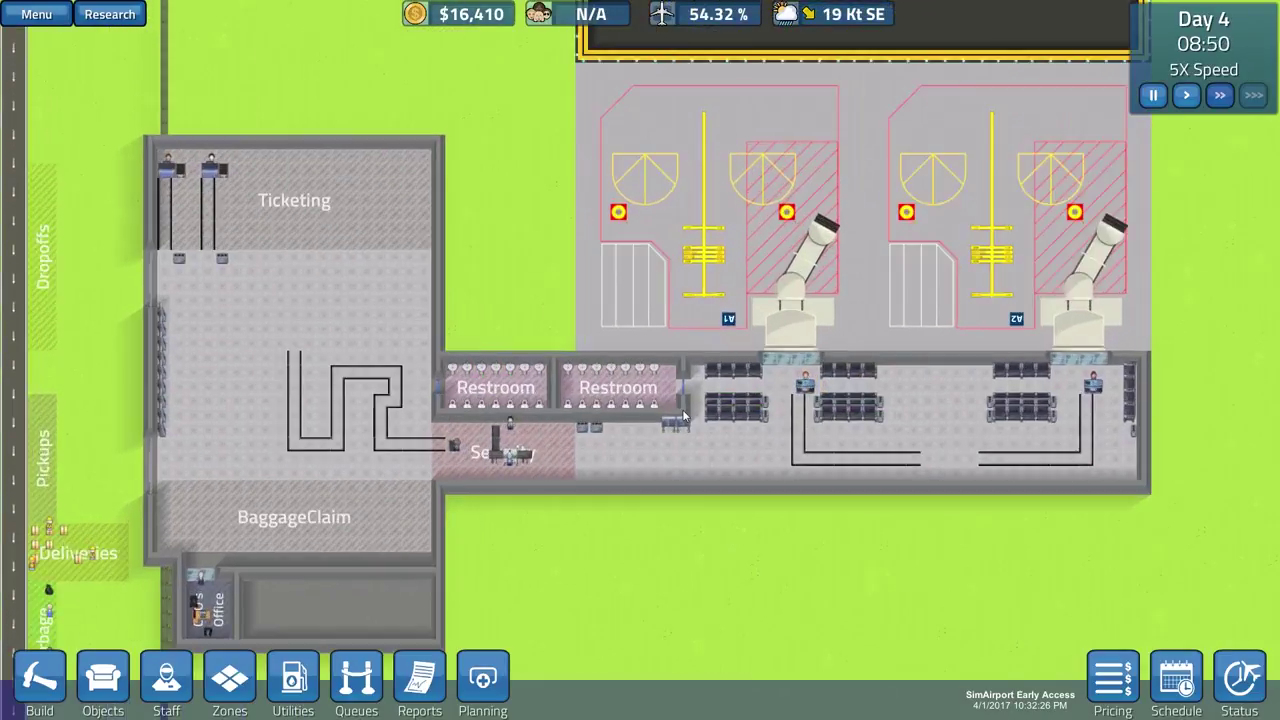
pyautogui.scroll(-2, 685, 415)
pyautogui.scroll(-2, 685, 415)
pyautogui.scroll(-2, 714, 375)
pyautogui.scroll(-1, 700, 400)
pyautogui.press('s')
pyautogui.press('a')
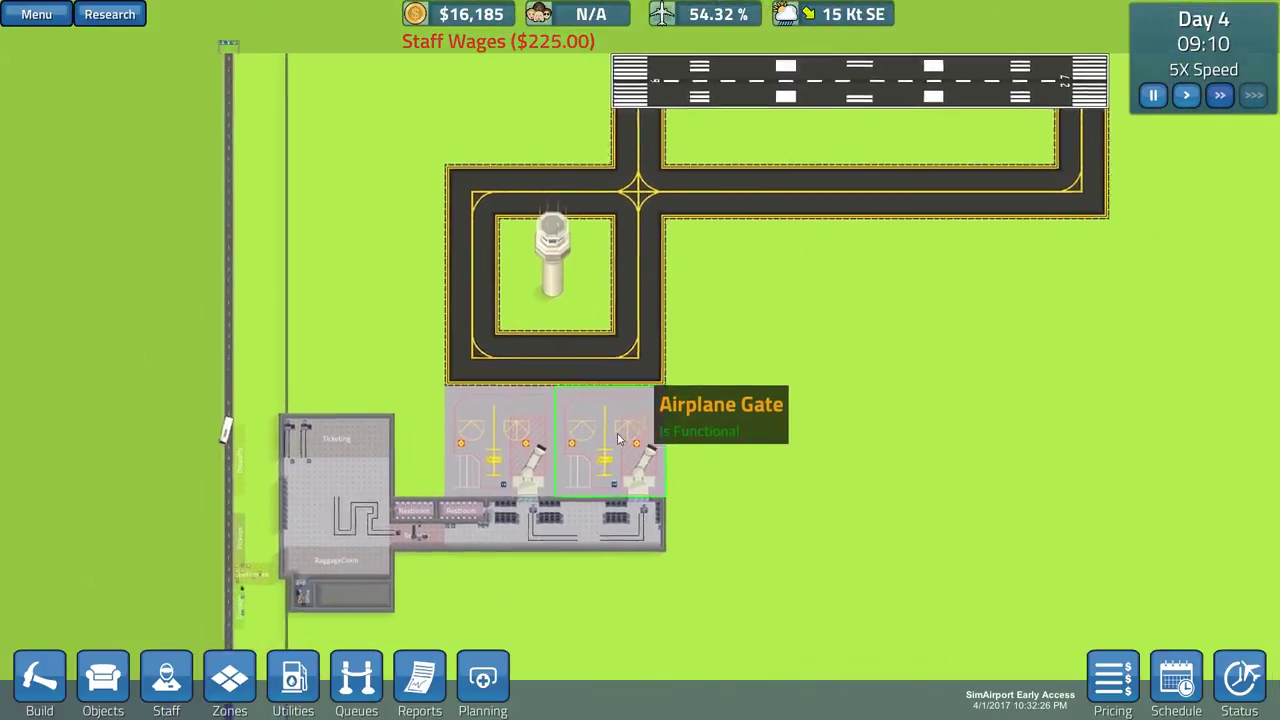
pyautogui.scroll(1, 700, 410)
pyautogui.press('s')
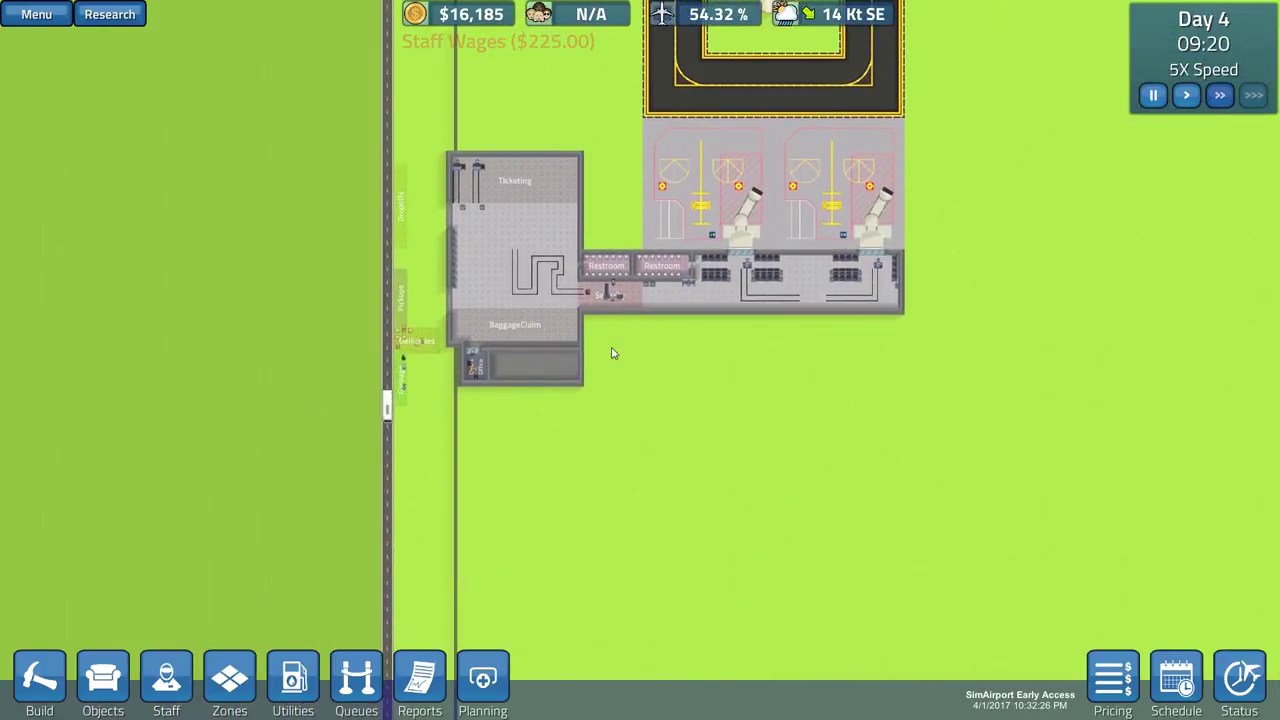
pyautogui.scroll(1, 611, 354)
# - Look through the Utilities, Zones and Staff build menus over the terminal
pyautogui.press('w')
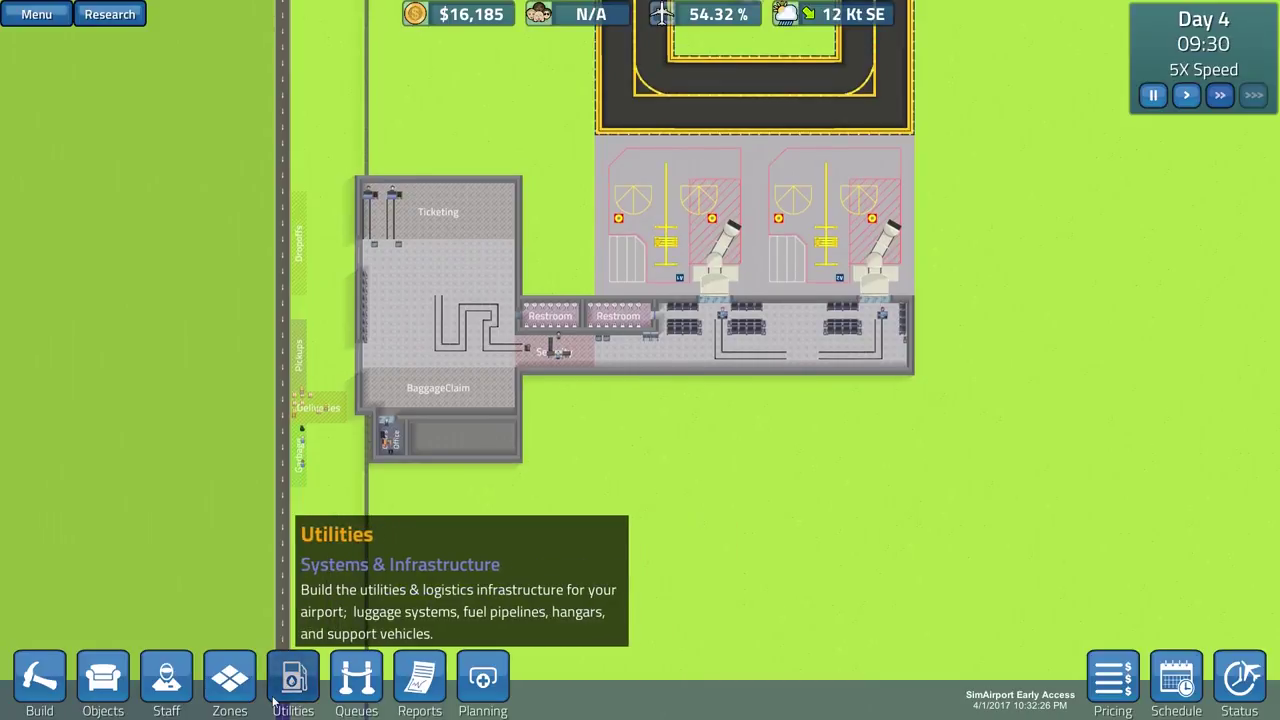
pyautogui.click(278, 700)
pyautogui.click(209, 683)
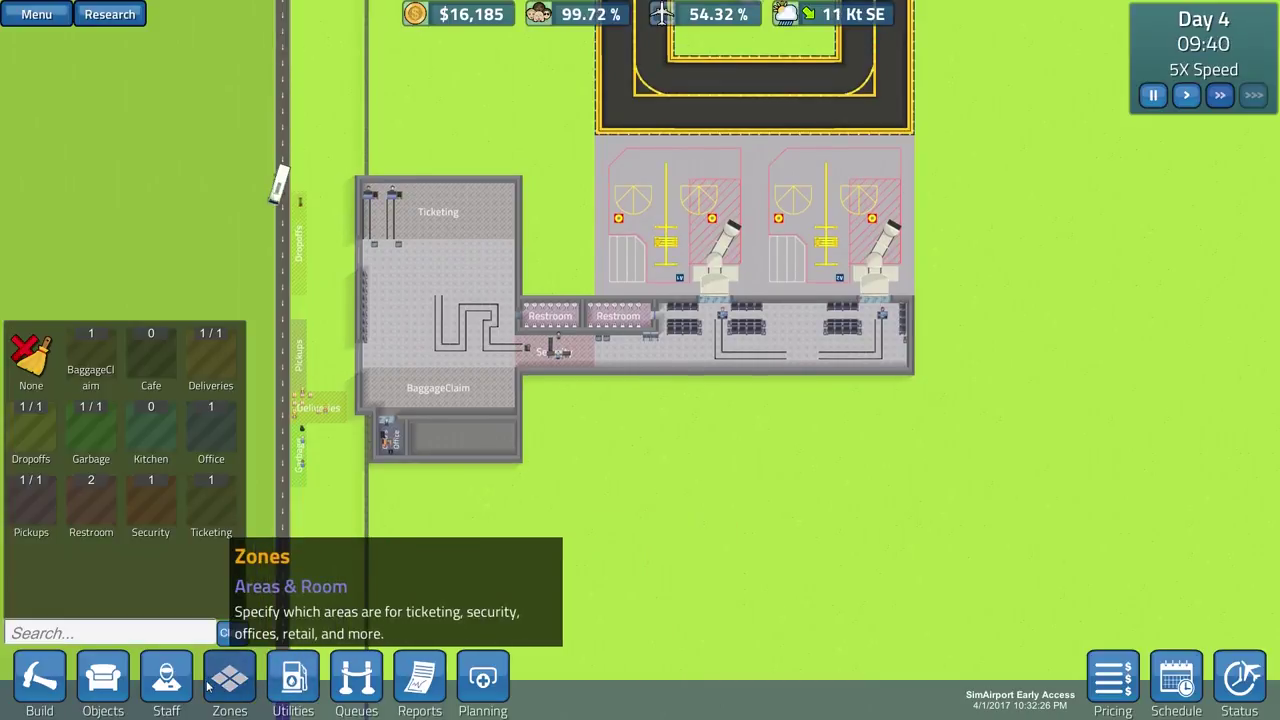
pyautogui.click(209, 683)
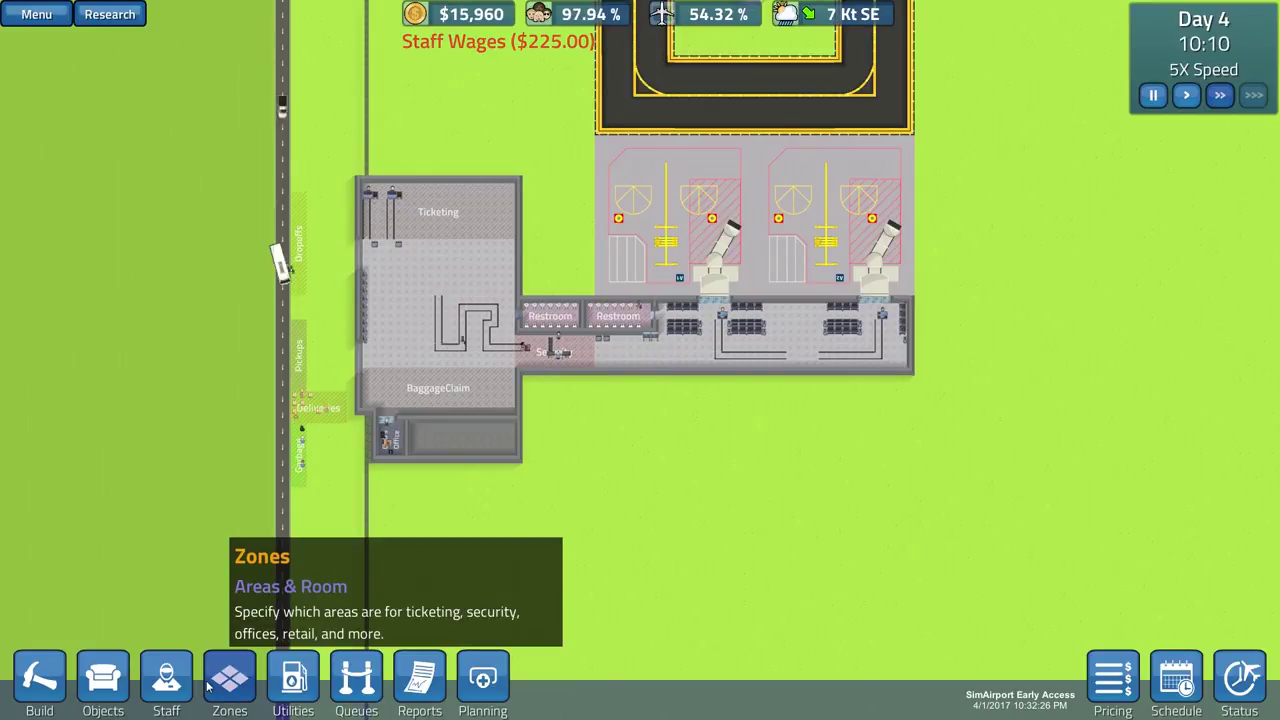
pyautogui.click(148, 680)
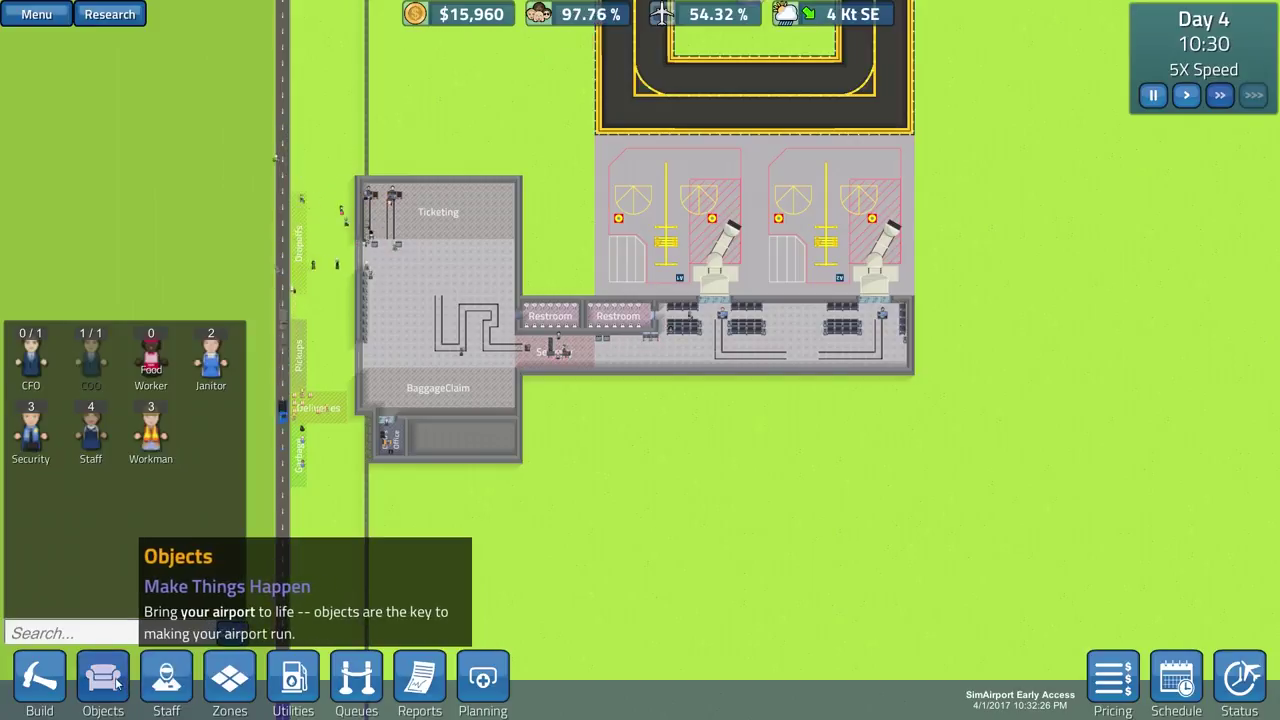
# - Show the Objects catalogue's decorative bushes, plants and trees after glancing at floor tiles
pyautogui.click(117, 682)
pyautogui.scroll(-2, 205, 580)
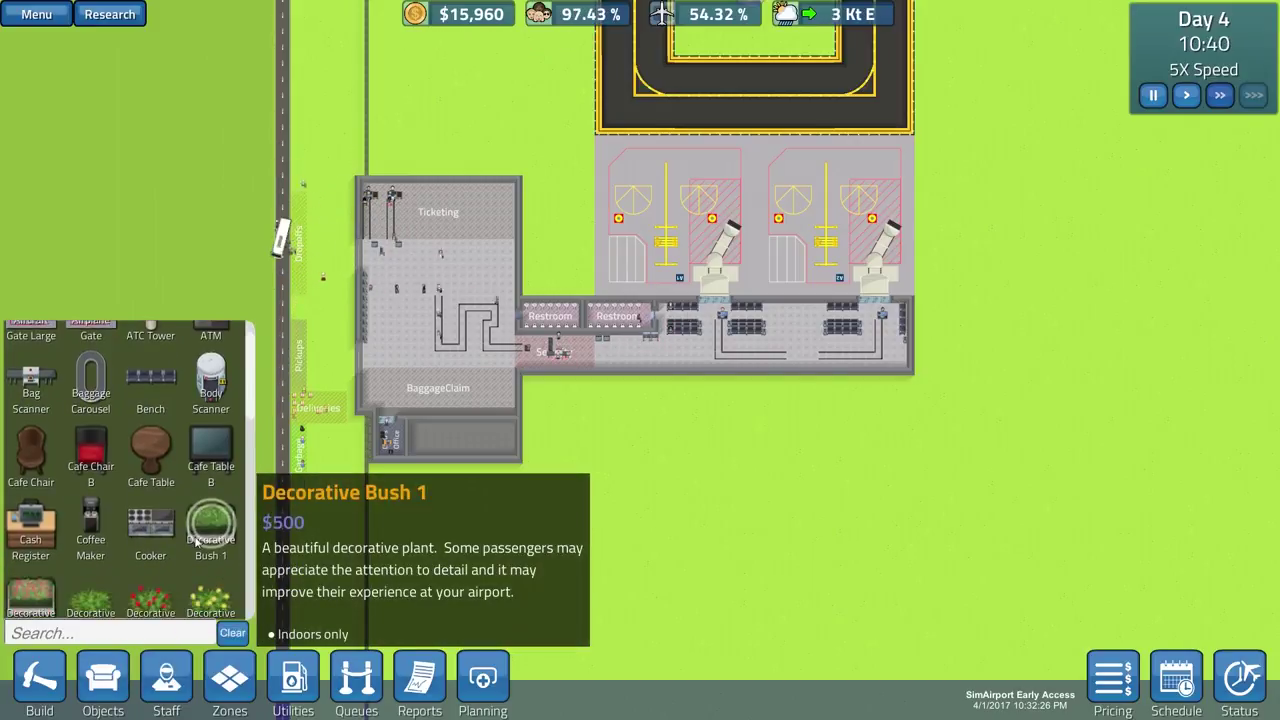
pyautogui.scroll(-2, 200, 560)
pyautogui.scroll(-2, 197, 541)
pyautogui.scroll(-2, 150, 560)
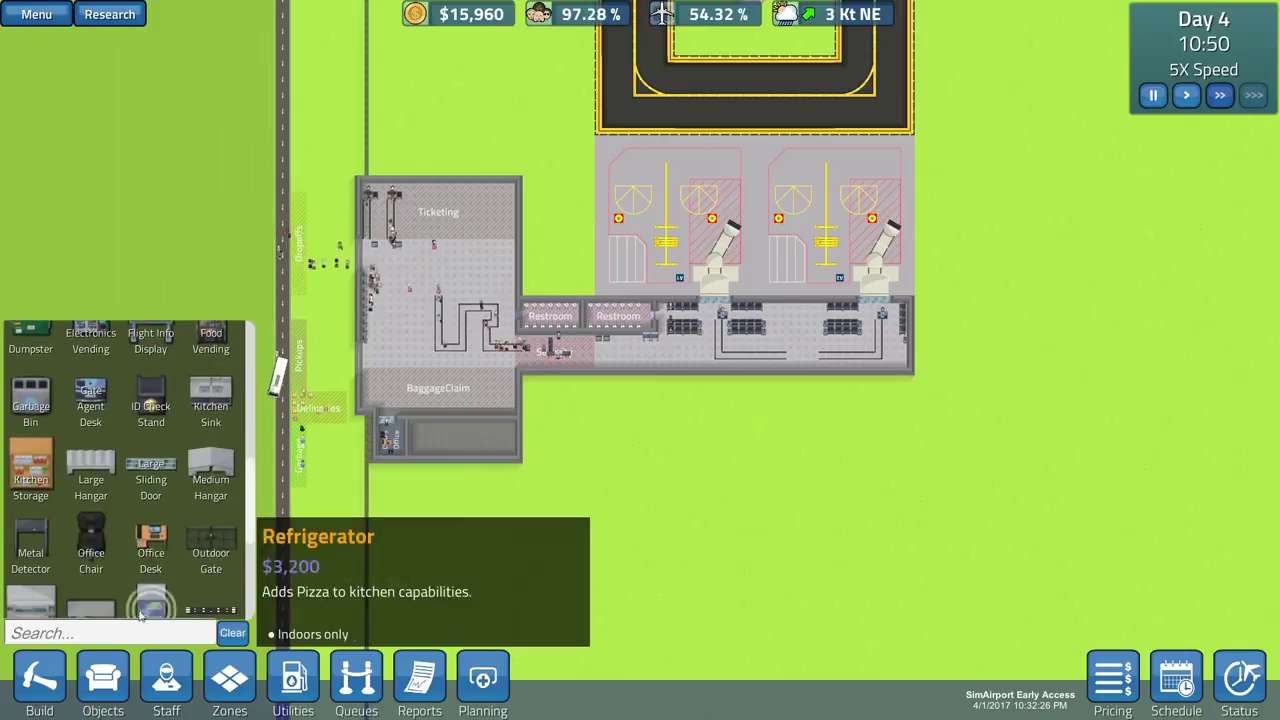
pyautogui.click(40, 680)
pyautogui.click(100, 678)
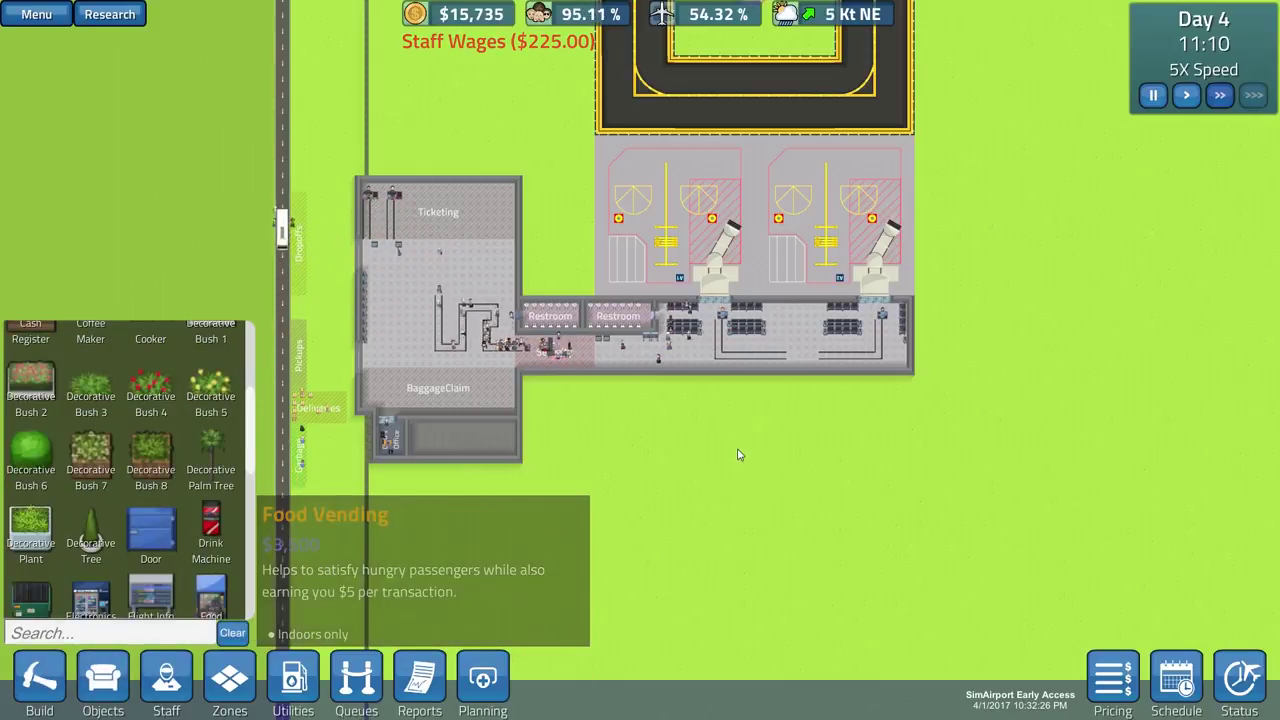
pyautogui.scroll(2, 686, 429)
pyautogui.scroll(2, 683, 405)
pyautogui.scroll(2, 683, 400)
pyautogui.press('s')
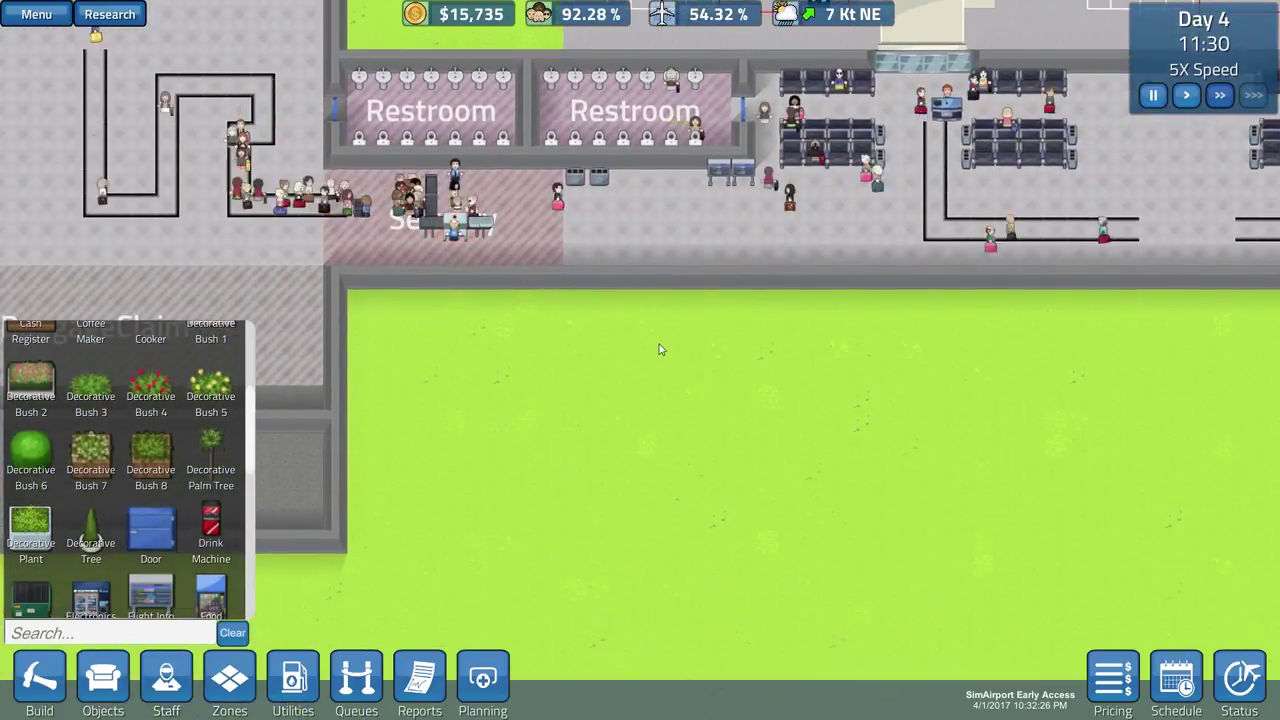
pyautogui.scroll(-2, 658, 349)
pyautogui.scroll(-1, 658, 349)
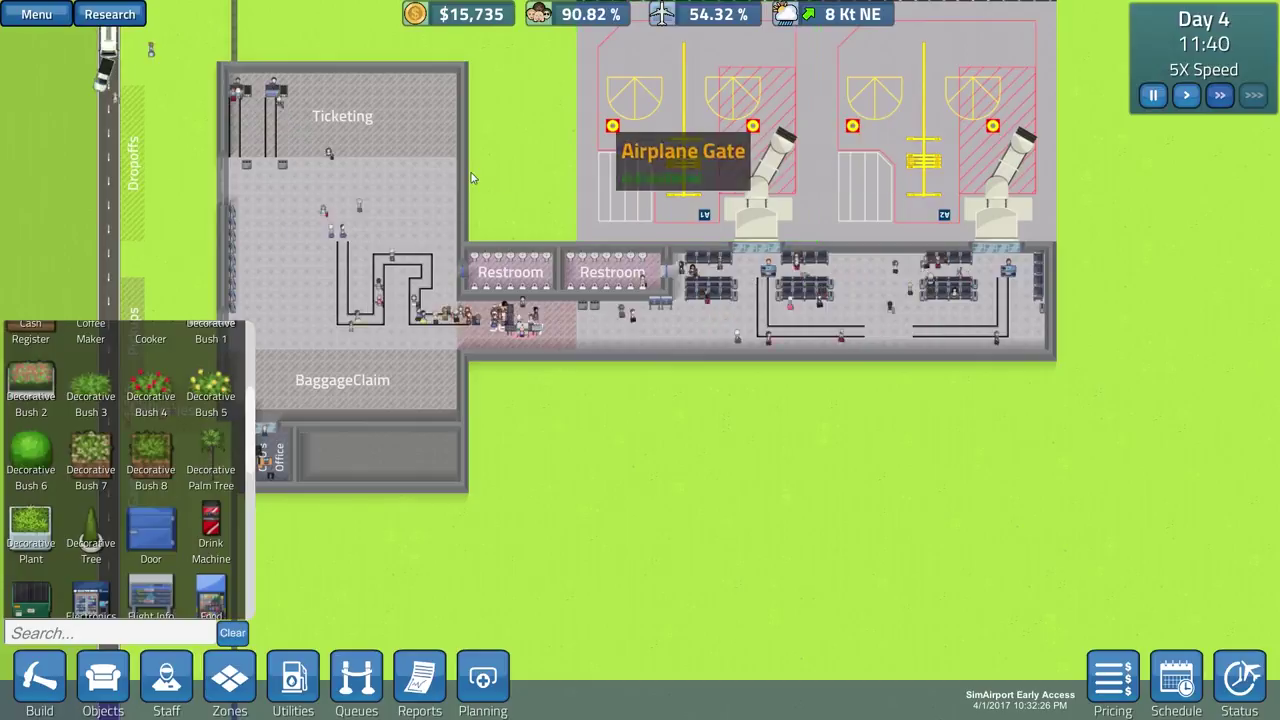
# - Close the Objects catalogue and pan the map toward the runway and tower
pyautogui.press('w')
pyautogui.press('d')
pyautogui.press('Escape')
pyautogui.press('w')
pyautogui.press('d')
pyautogui.scroll(-2, 940, 319)
pyautogui.press('w')
pyautogui.press('d')
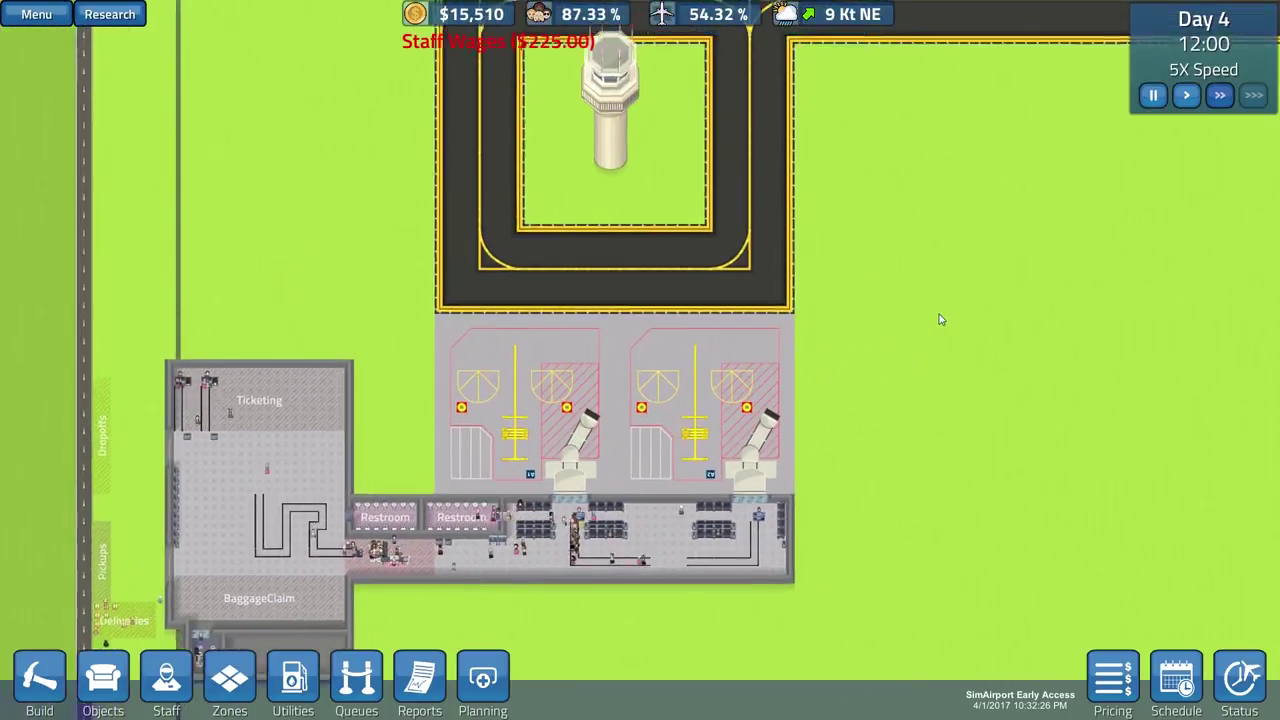
pyautogui.scroll(-1, 940, 319)
pyautogui.scroll(-1, 940, 319)
pyautogui.scroll(-1, 940, 319)
# - Check the afternoon AeroTime, AffordAir and Pacific Airlines flights in the master schedule
pyautogui.press('w')
pyautogui.press('d')
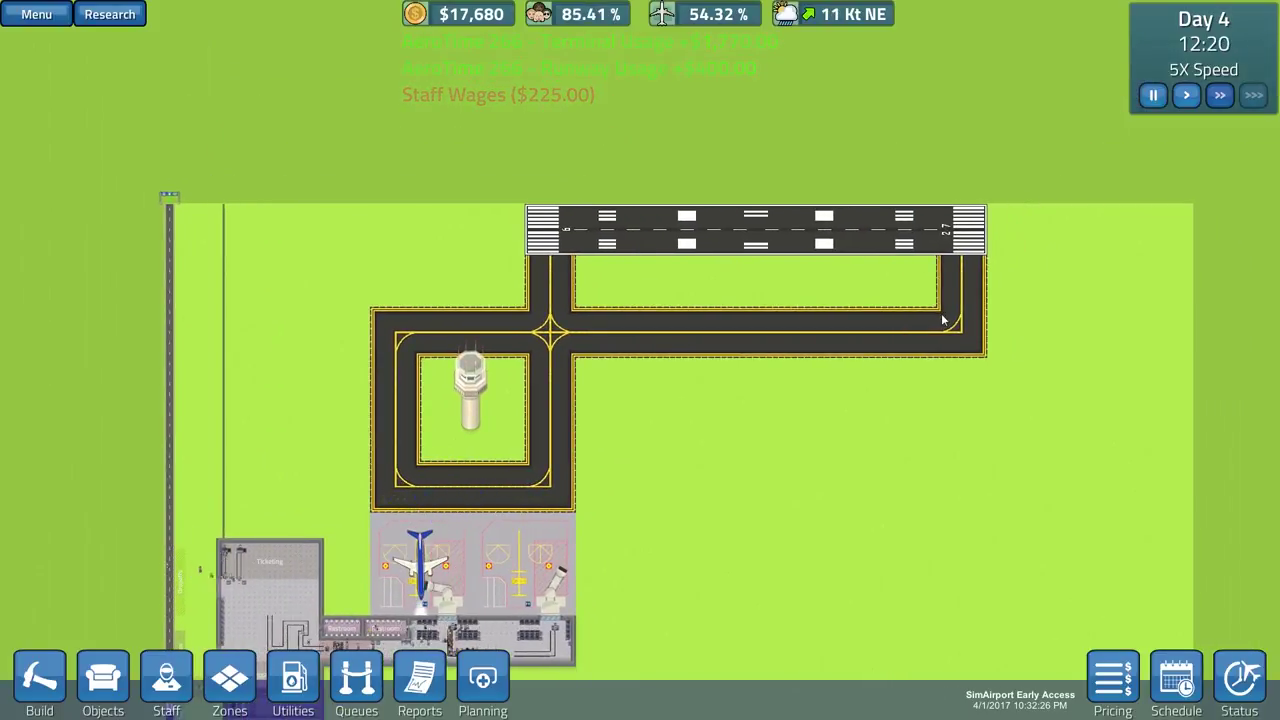
pyautogui.press('s')
pyautogui.press('d')
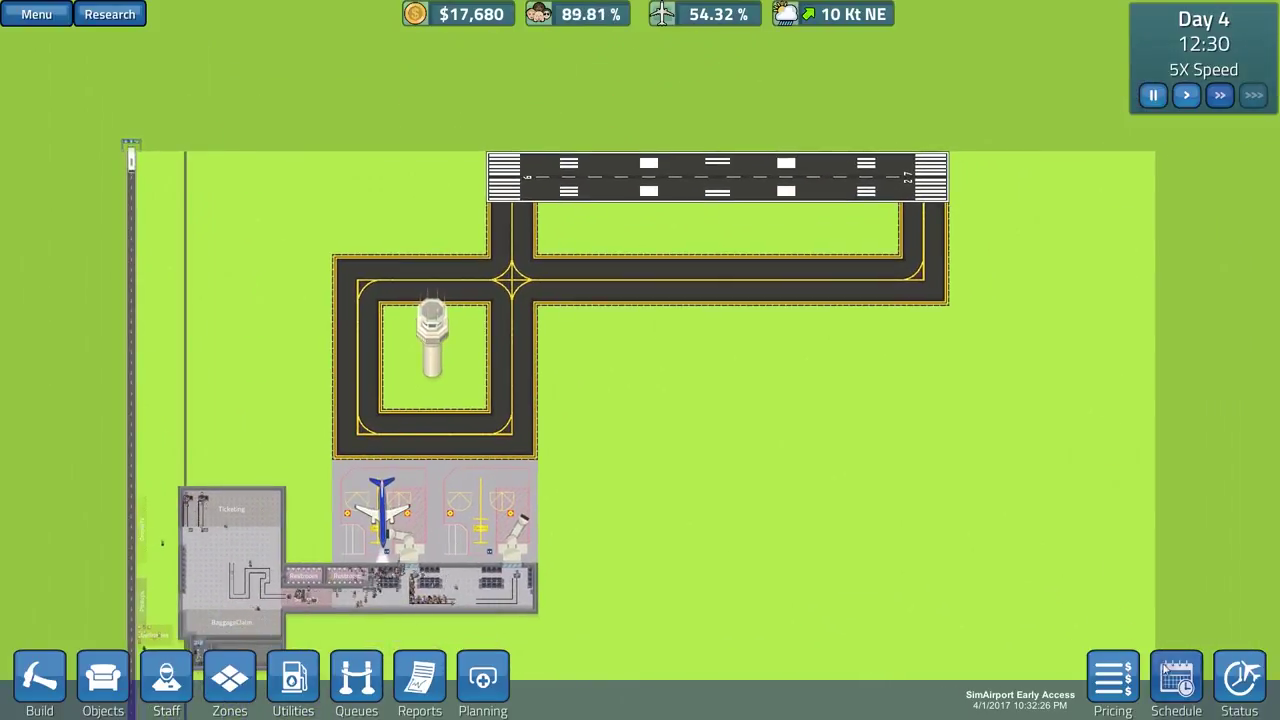
pyautogui.click(1175, 676)
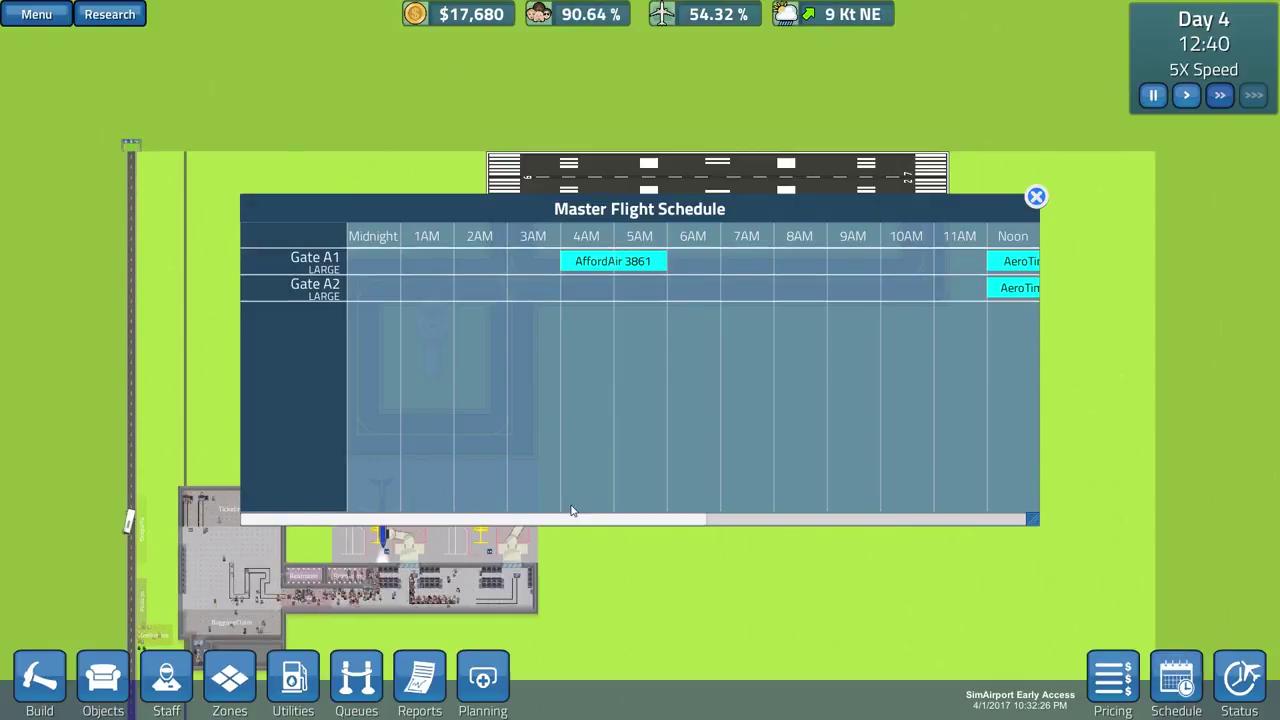
pyautogui.moveTo(571, 511); pyautogui.dragTo(877, 538)
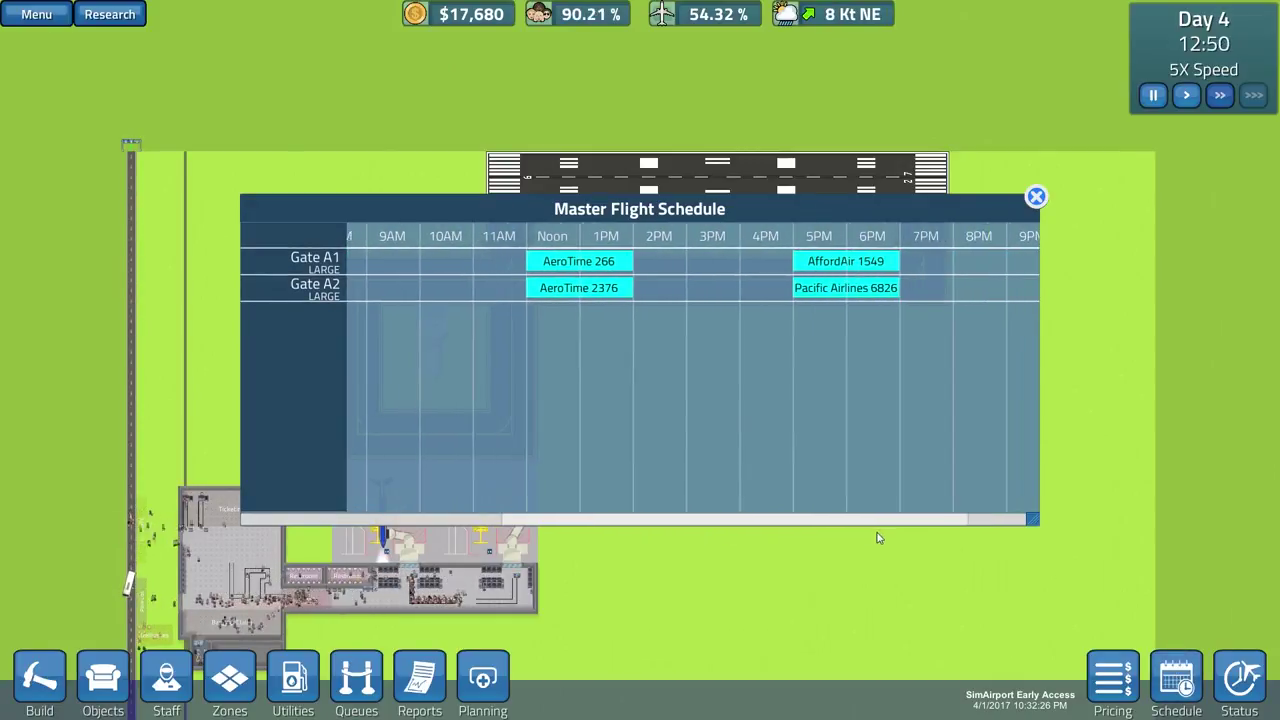
pyautogui.click(1036, 198)
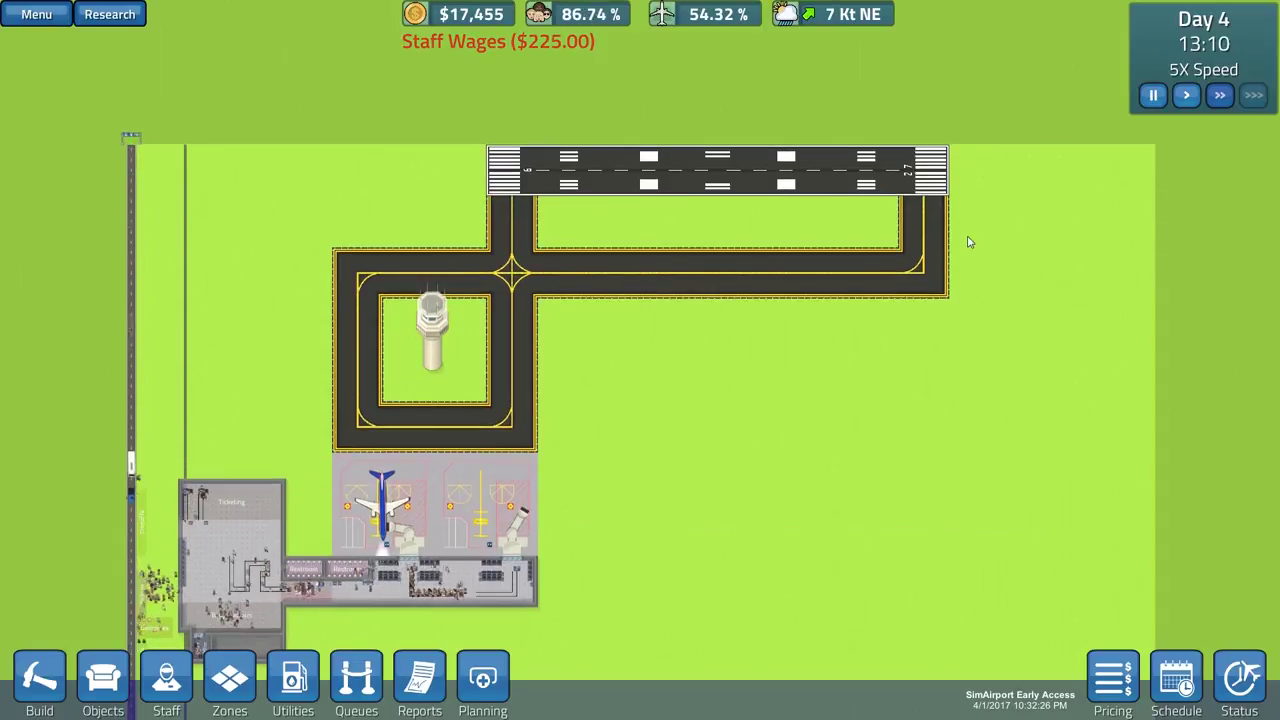
pyautogui.moveTo(700, 14)
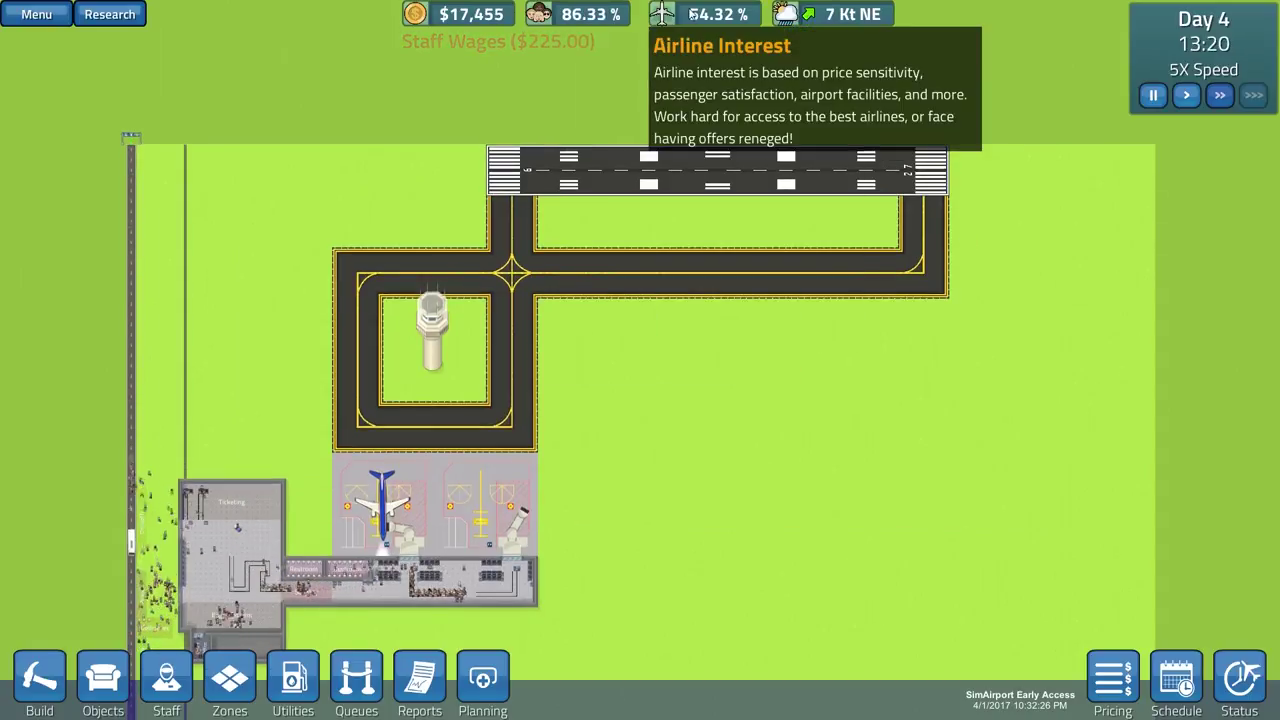
pyautogui.scroll(1, 648, 430)
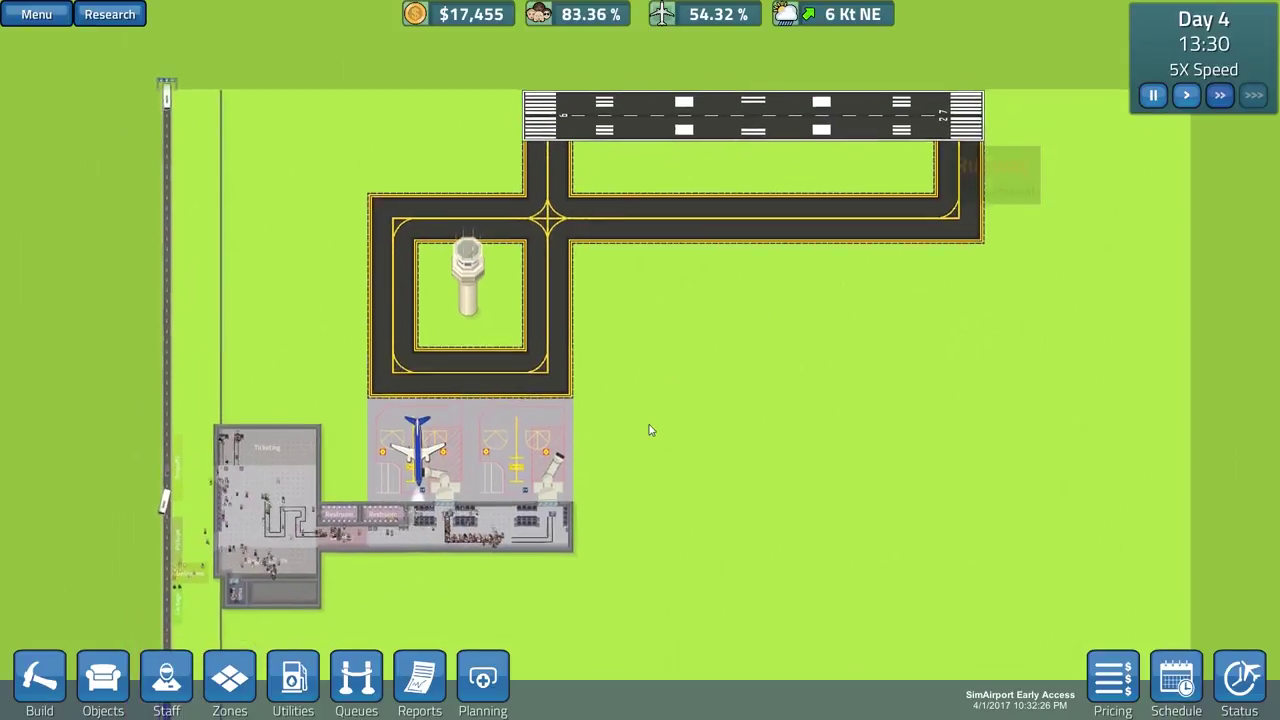
pyautogui.scroll(2, 754, 389)
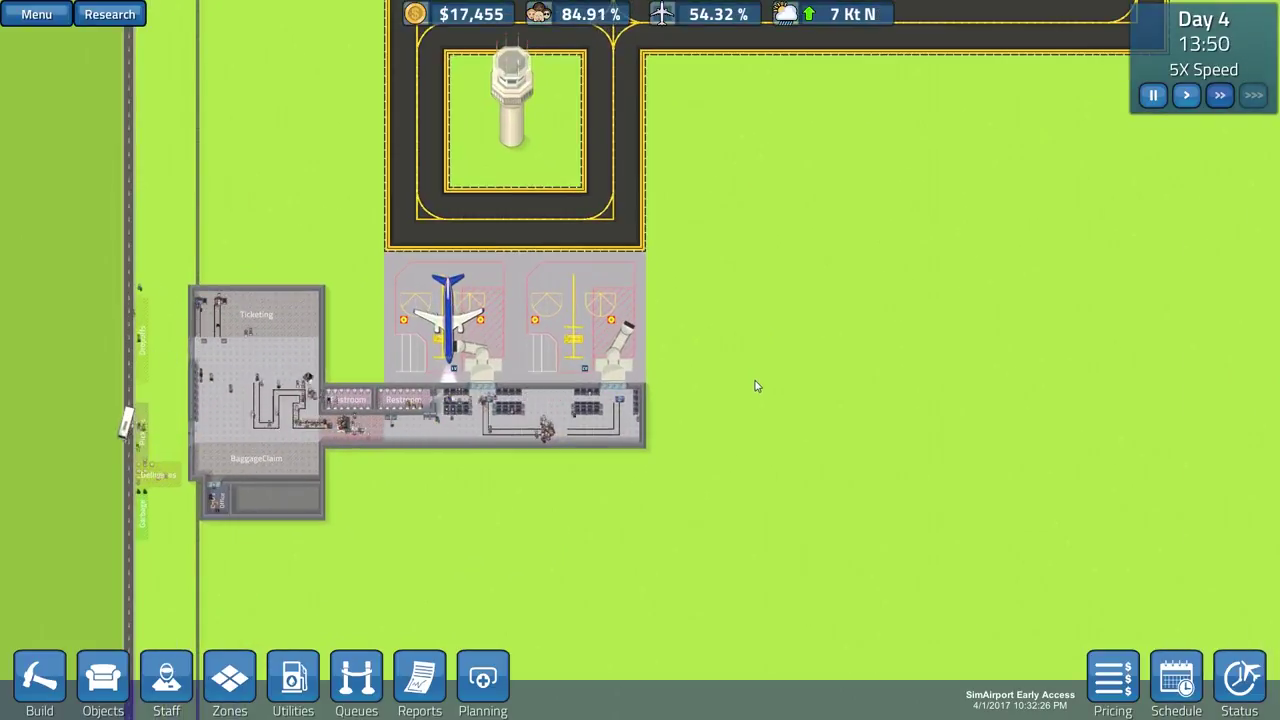
pyautogui.scroll(-2, 756, 387)
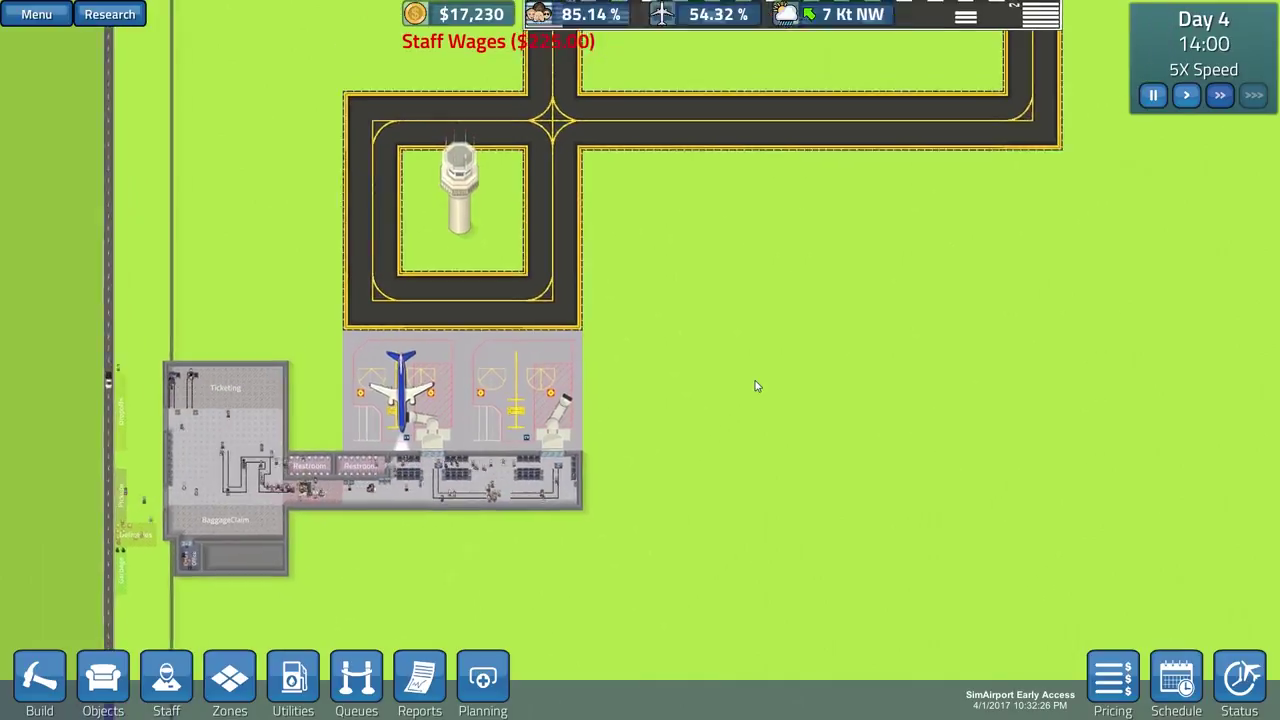
pyautogui.press('a')
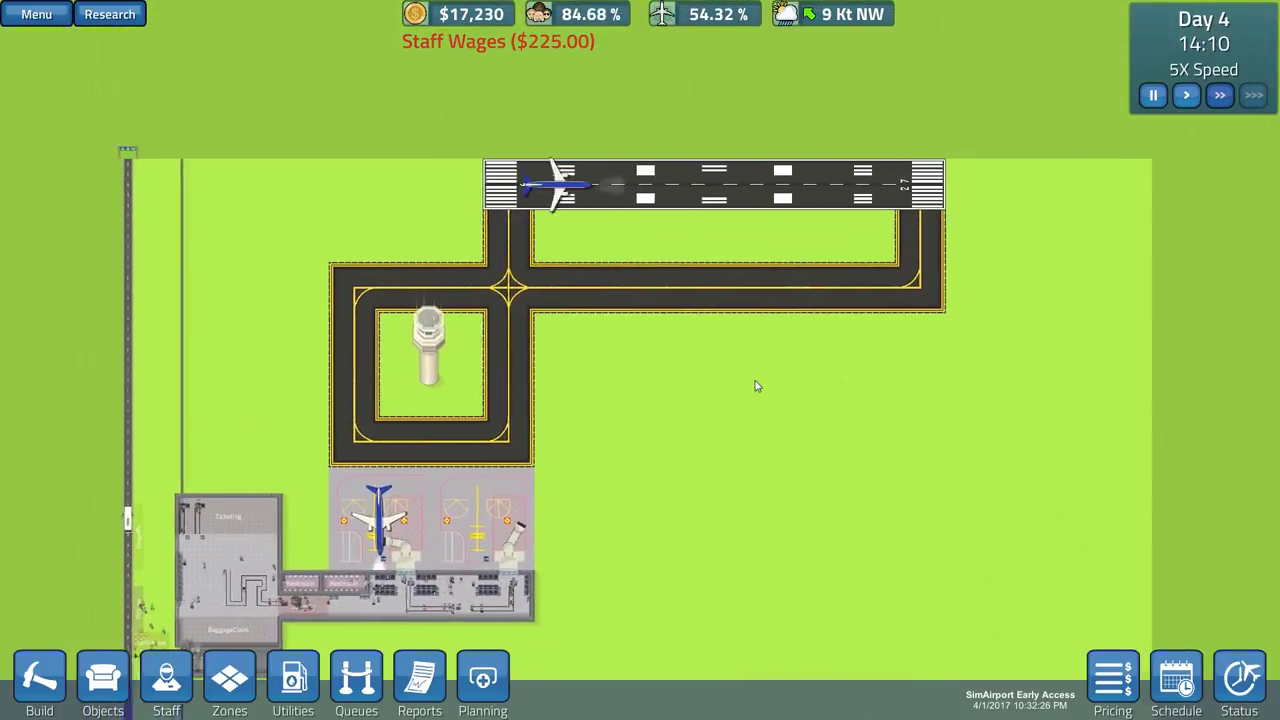
pyautogui.press('s')
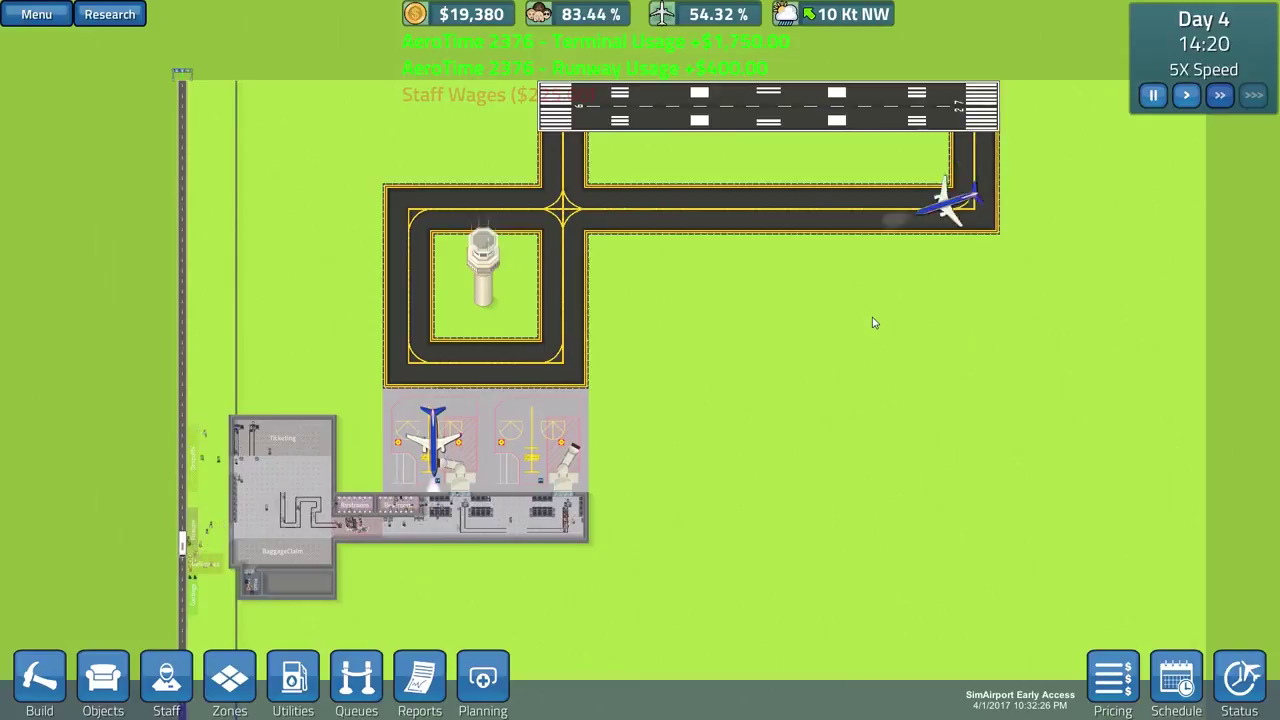
pyautogui.press('a')
pyautogui.press('s')
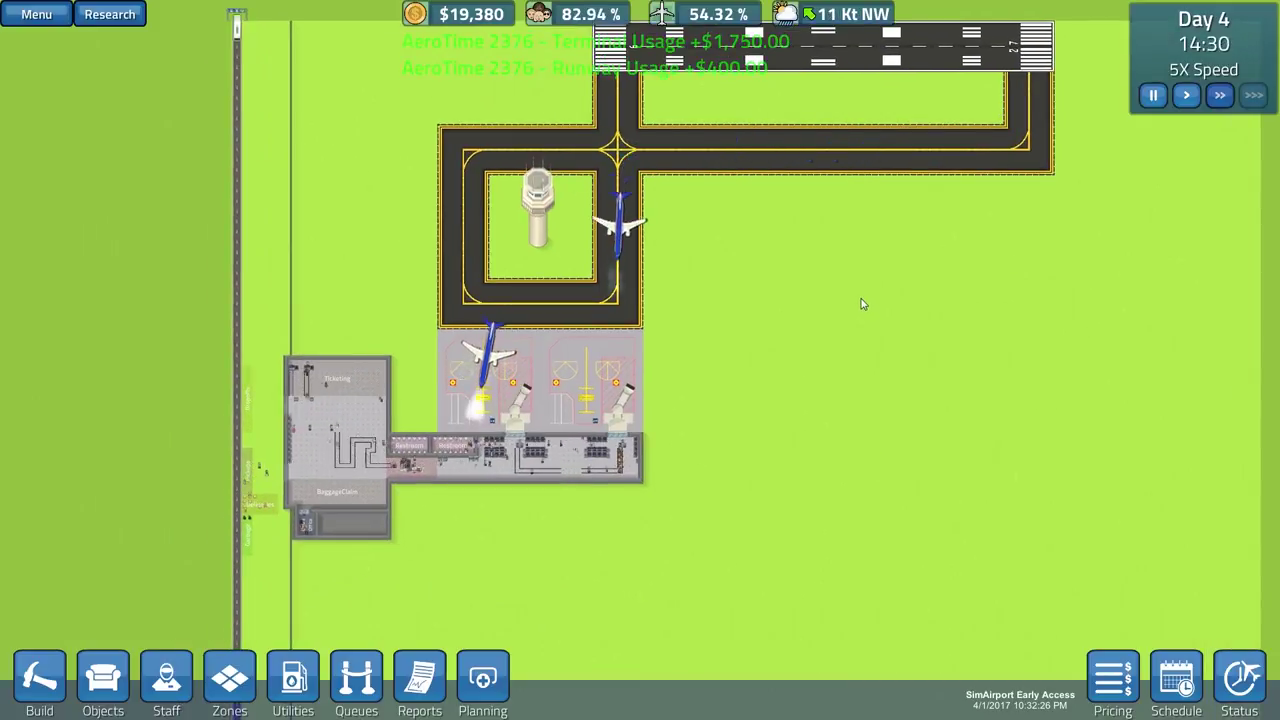
pyautogui.scroll(1, 863, 304)
pyautogui.press('s')
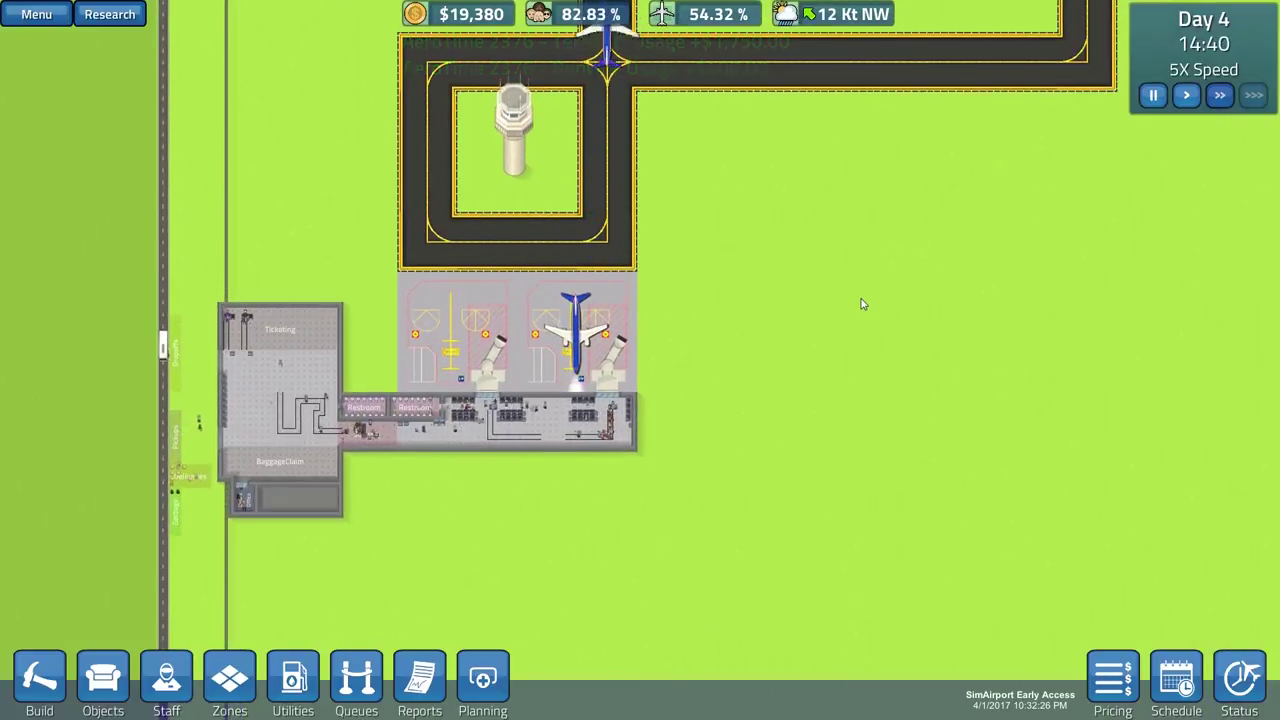
pyautogui.scroll(2, 863, 304)
pyautogui.scroll(1, 863, 304)
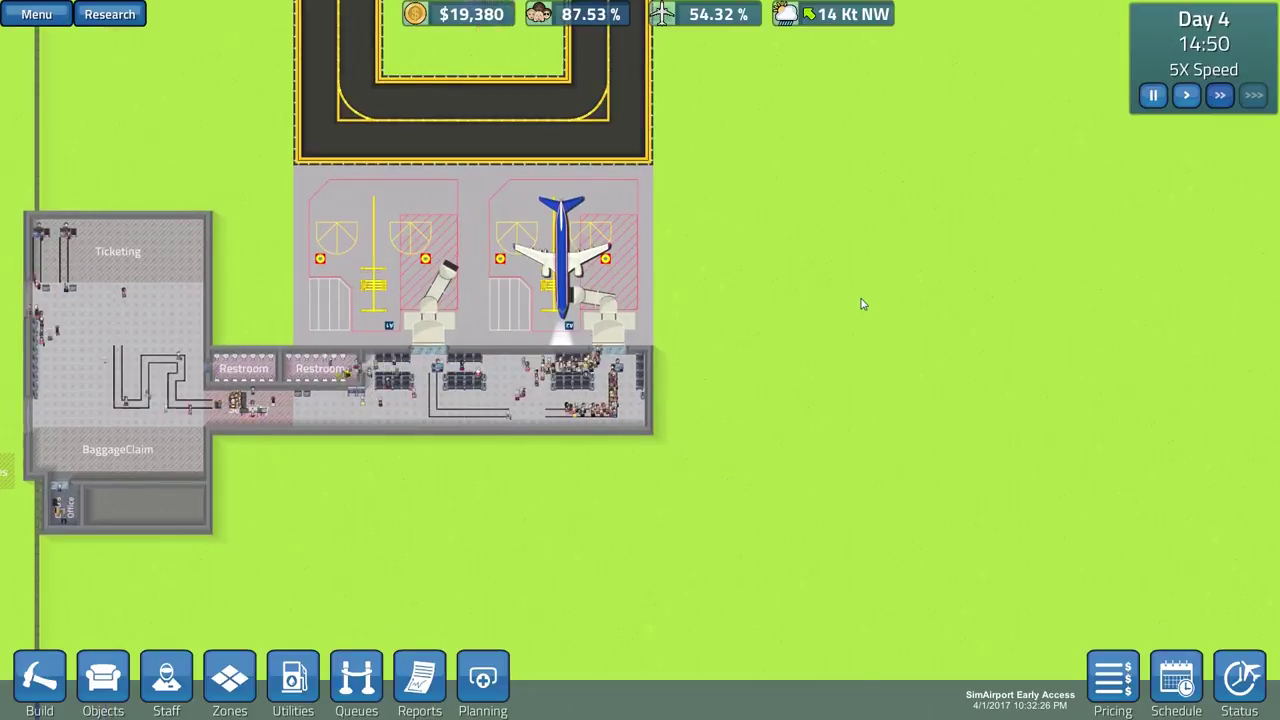
pyautogui.scroll(-1, 863, 304)
pyautogui.scroll(-1, 863, 304)
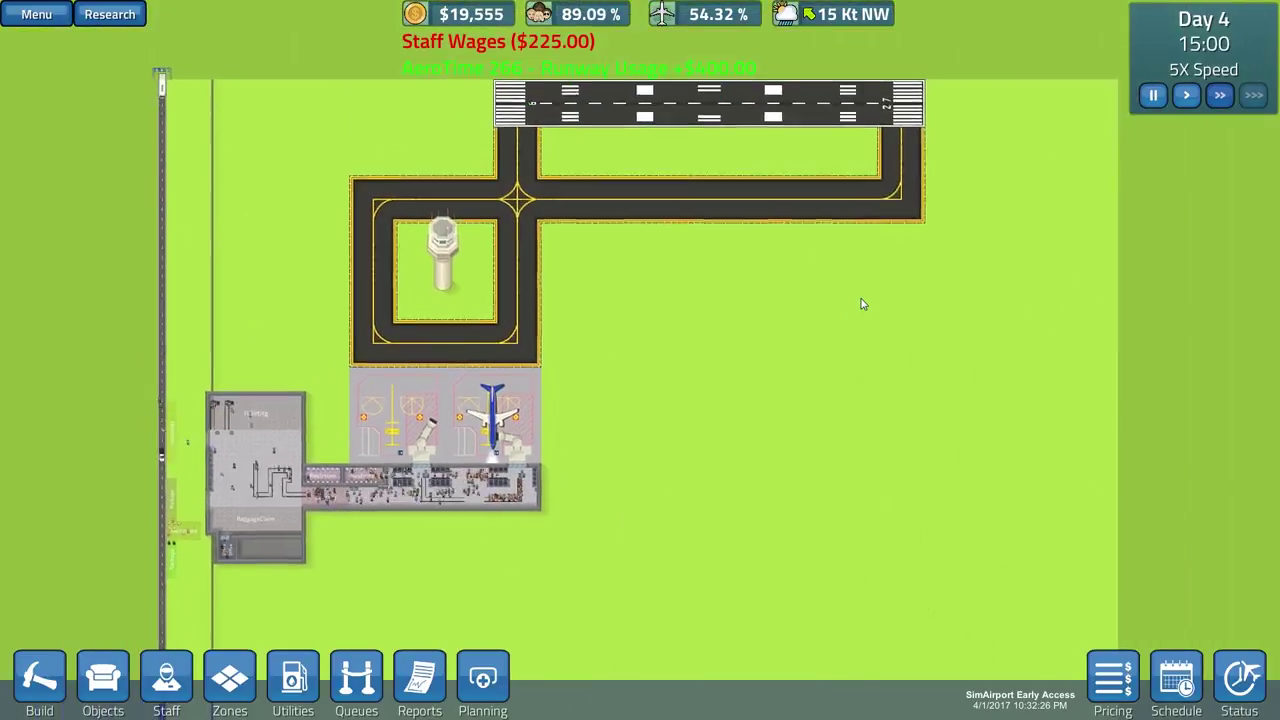
pyautogui.press('s')
pyautogui.scroll(1, 863, 304)
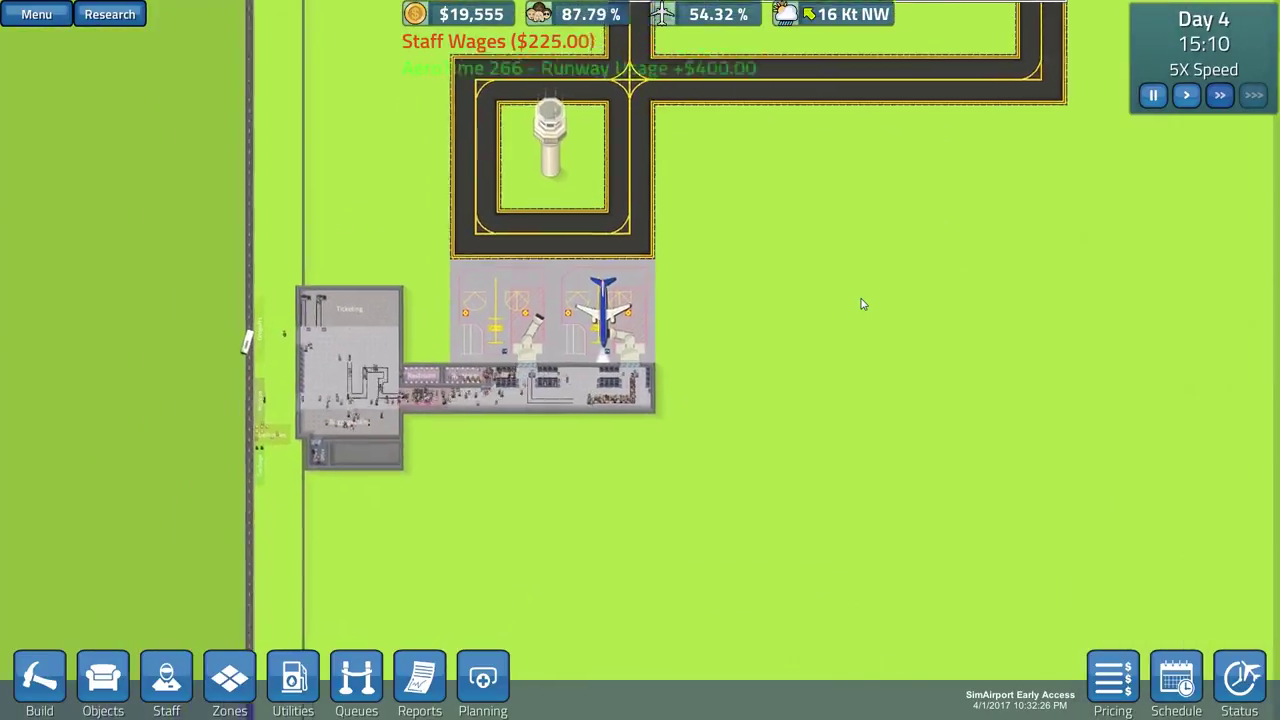
pyautogui.scroll(1, 863, 304)
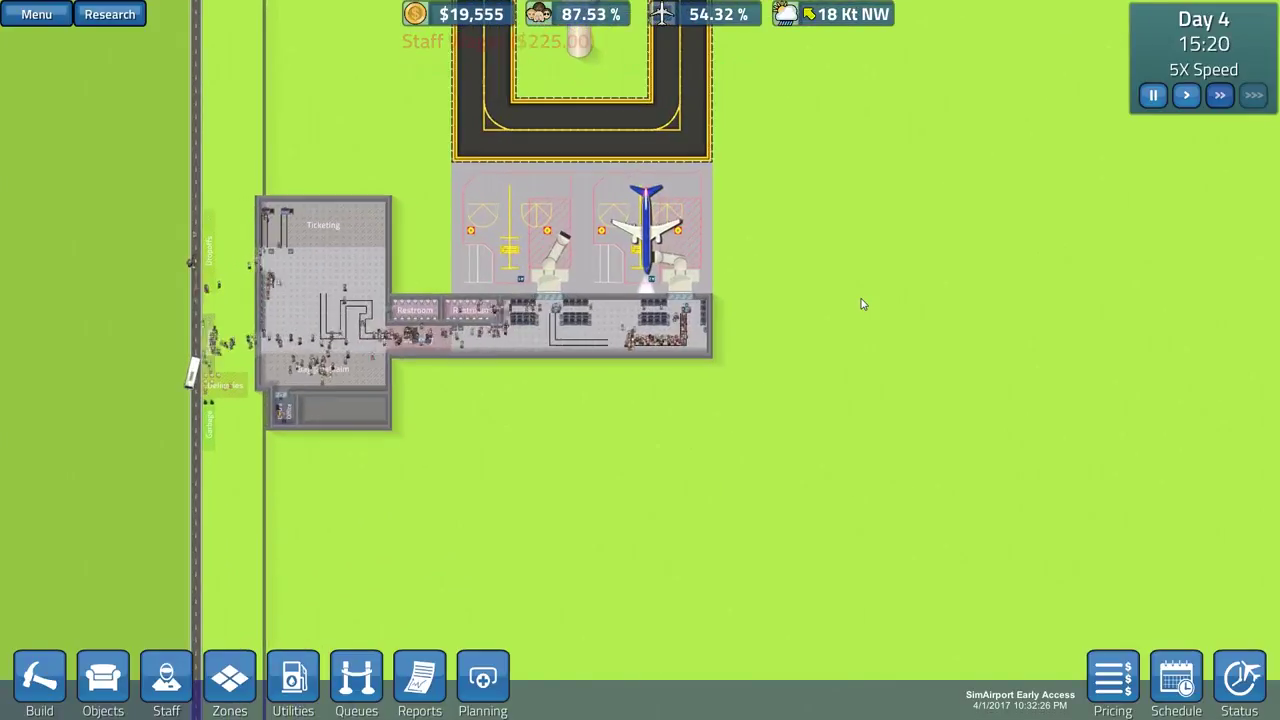
pyautogui.scroll(1, 863, 304)
pyautogui.press('w')
pyautogui.press('d')
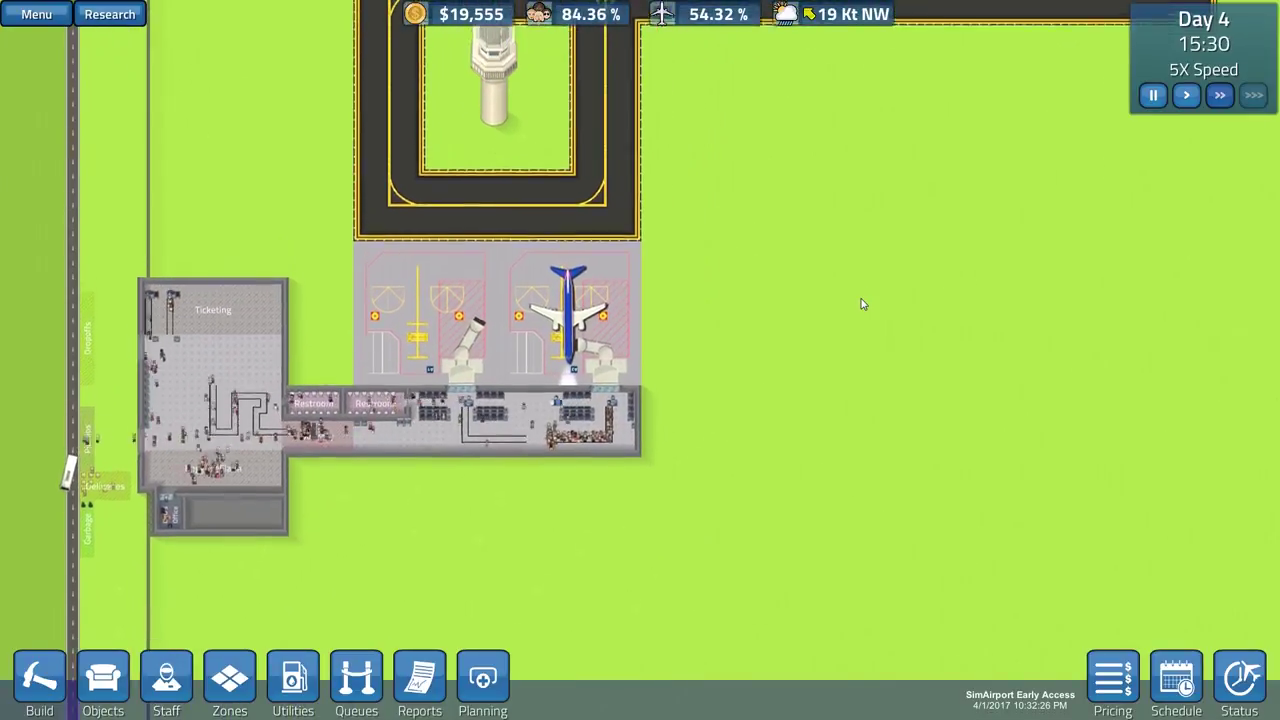
pyautogui.press('a')
pyautogui.press('s')
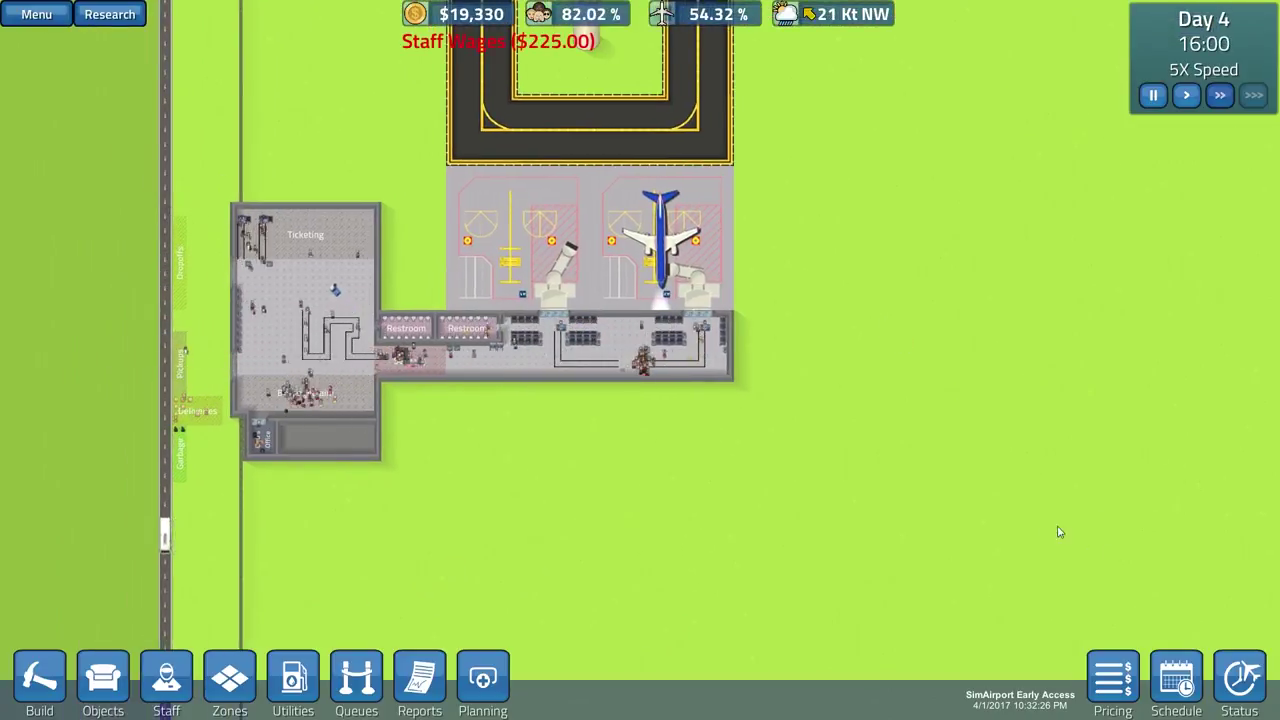
pyautogui.press('a')
pyautogui.press('w')
pyautogui.scroll(1, 925, 454)
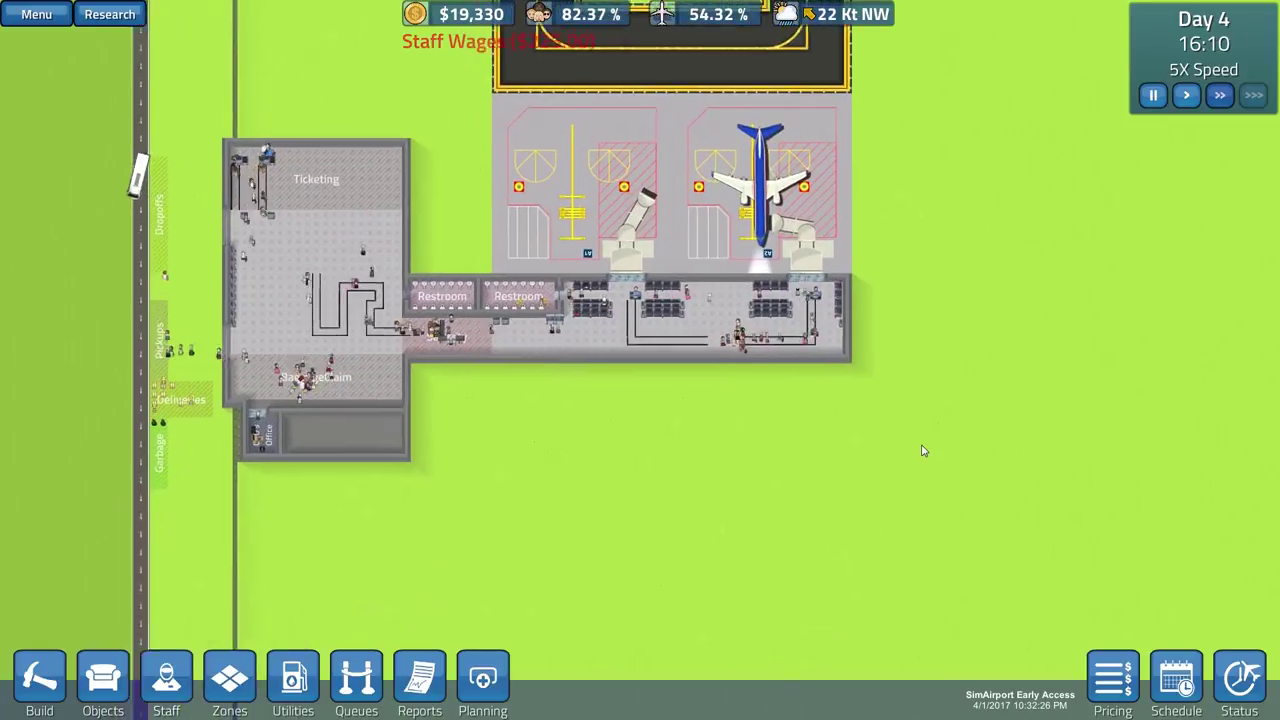
pyautogui.scroll(1, 922, 451)
pyautogui.scroll(-1, 924, 451)
pyautogui.scroll(1, 924, 451)
pyautogui.press('a')
pyautogui.press('w')
pyautogui.click(101, 12)
pyautogui.press('s')
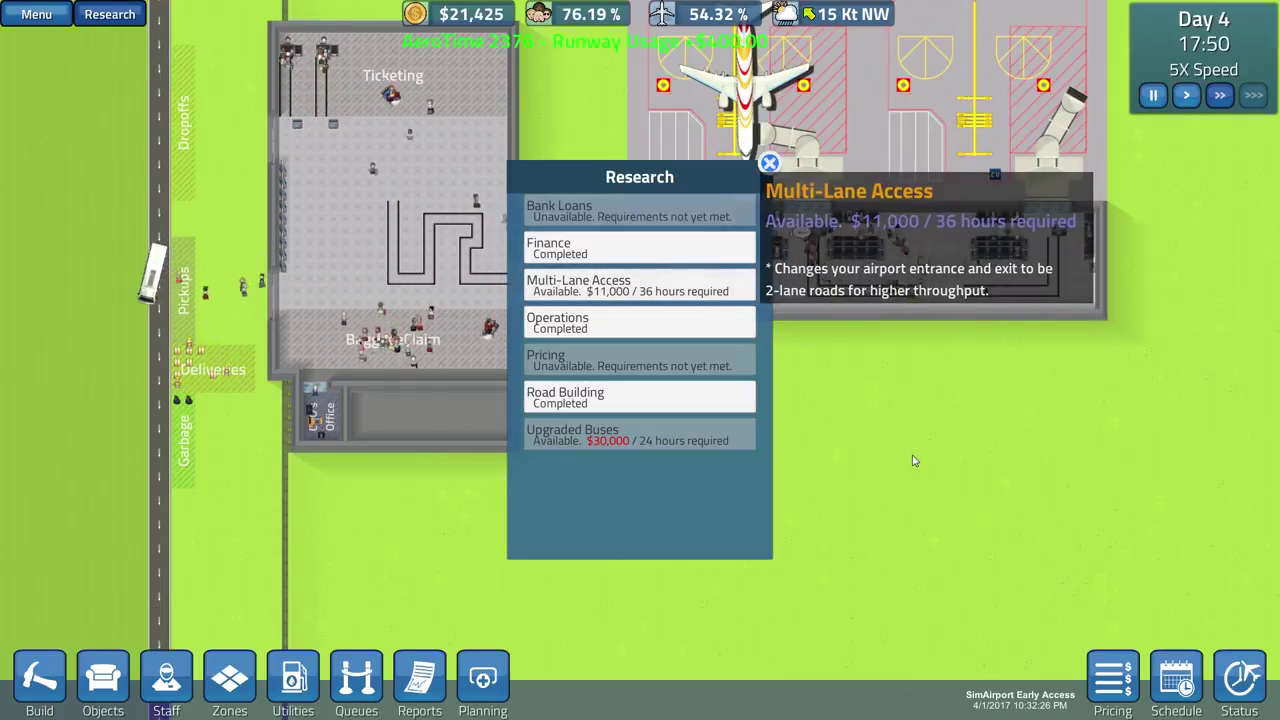
# - Close the research list and pan across the terminal toward the runway at nightfall
pyautogui.click(769, 163)
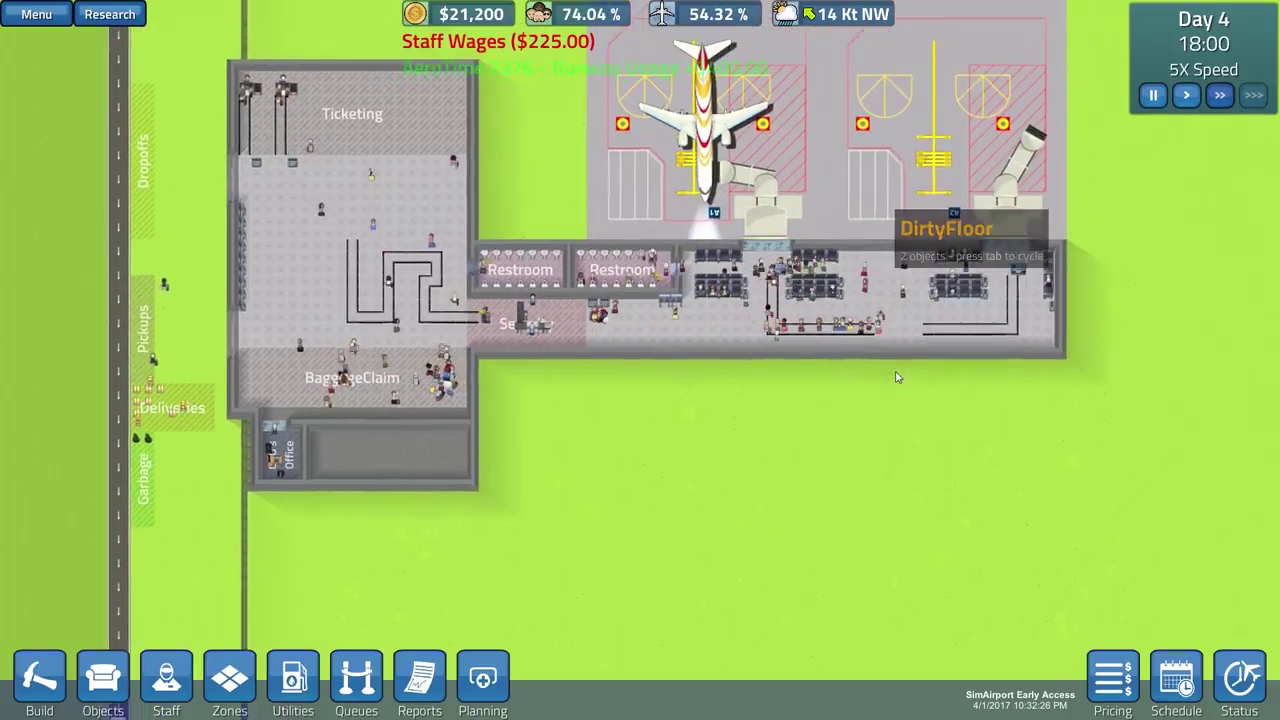
pyautogui.scroll(-2, 890, 402)
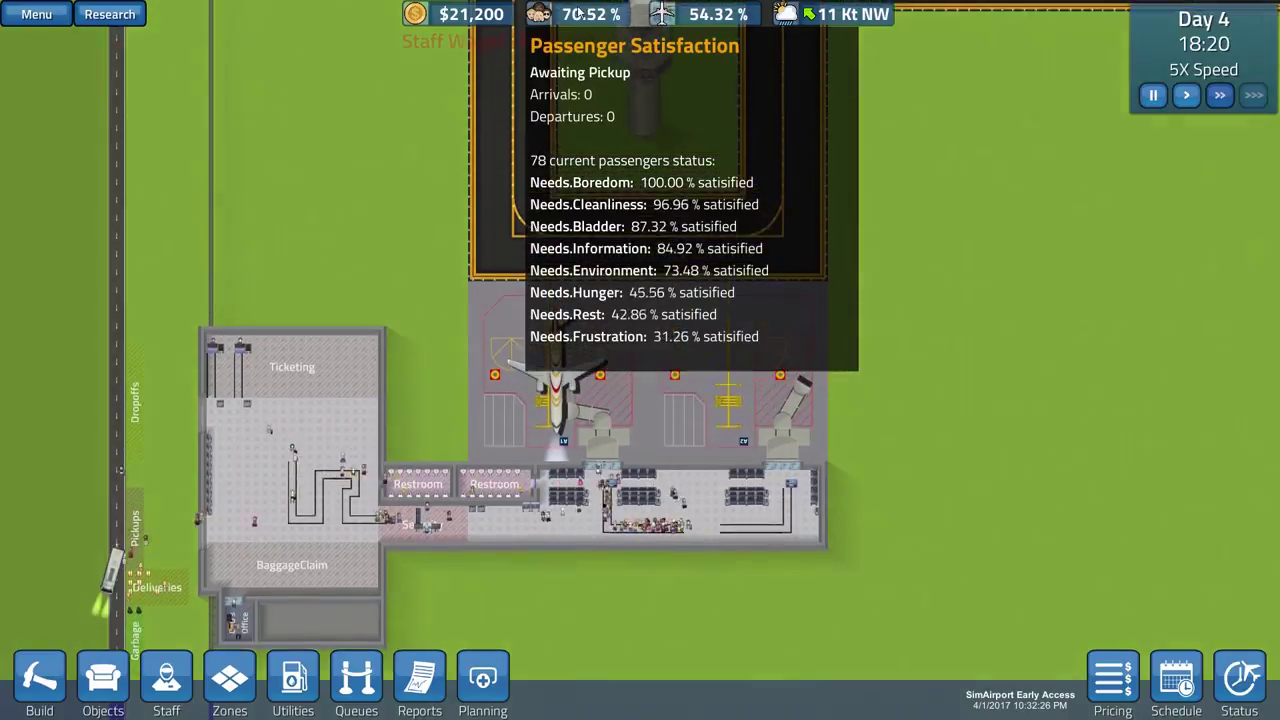
pyautogui.press('s')
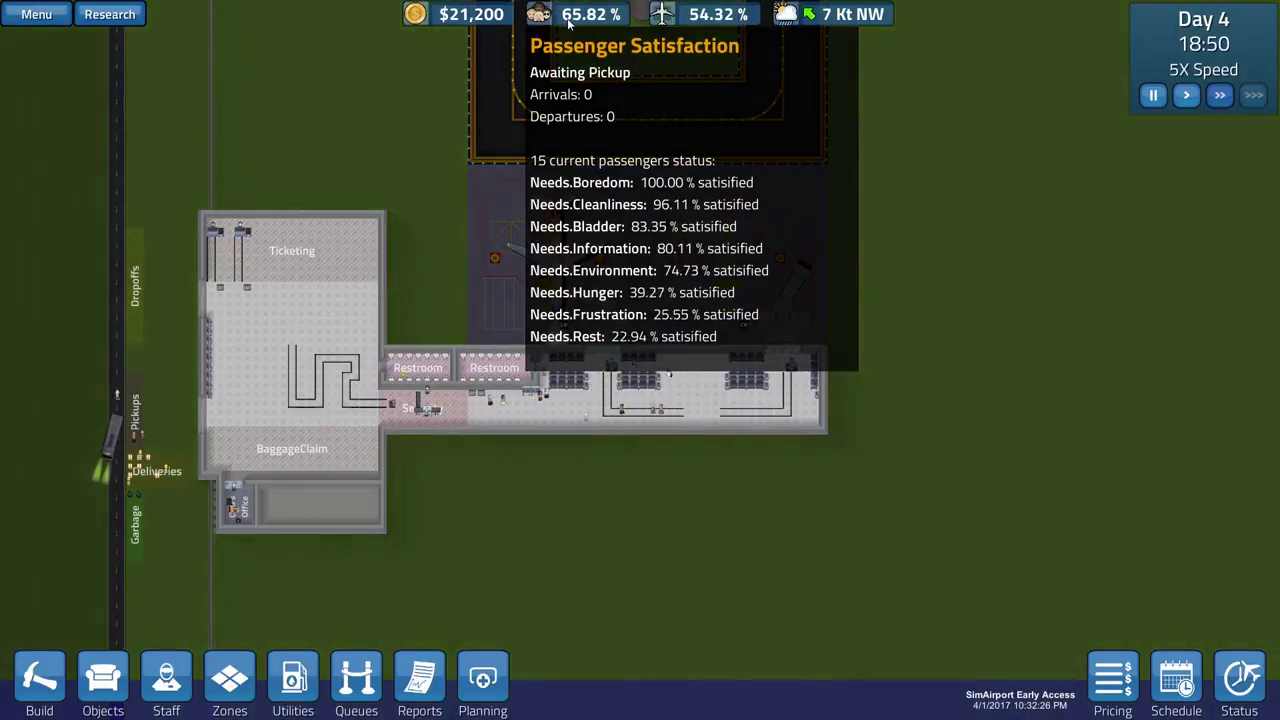
pyautogui.press('s')
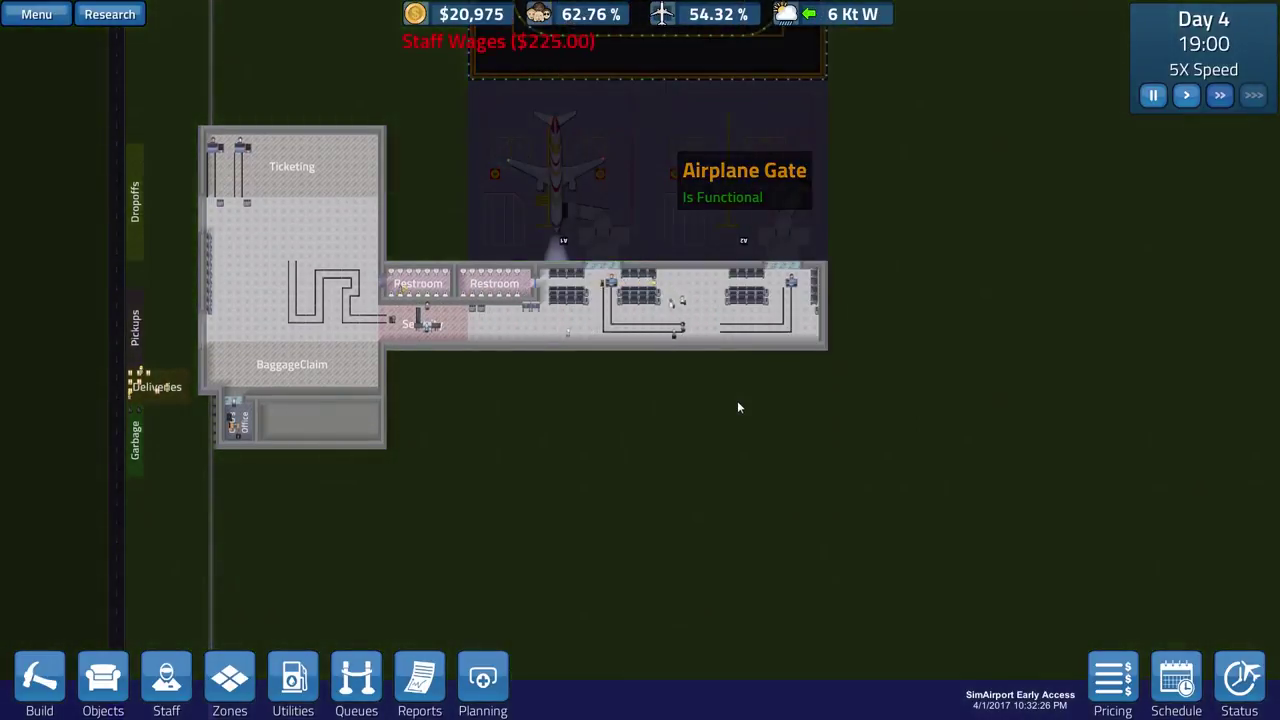
pyautogui.scroll(2, 739, 407)
pyautogui.scroll(1, 738, 407)
pyautogui.scroll(-1, 738, 407)
pyautogui.scroll(-1, 738, 407)
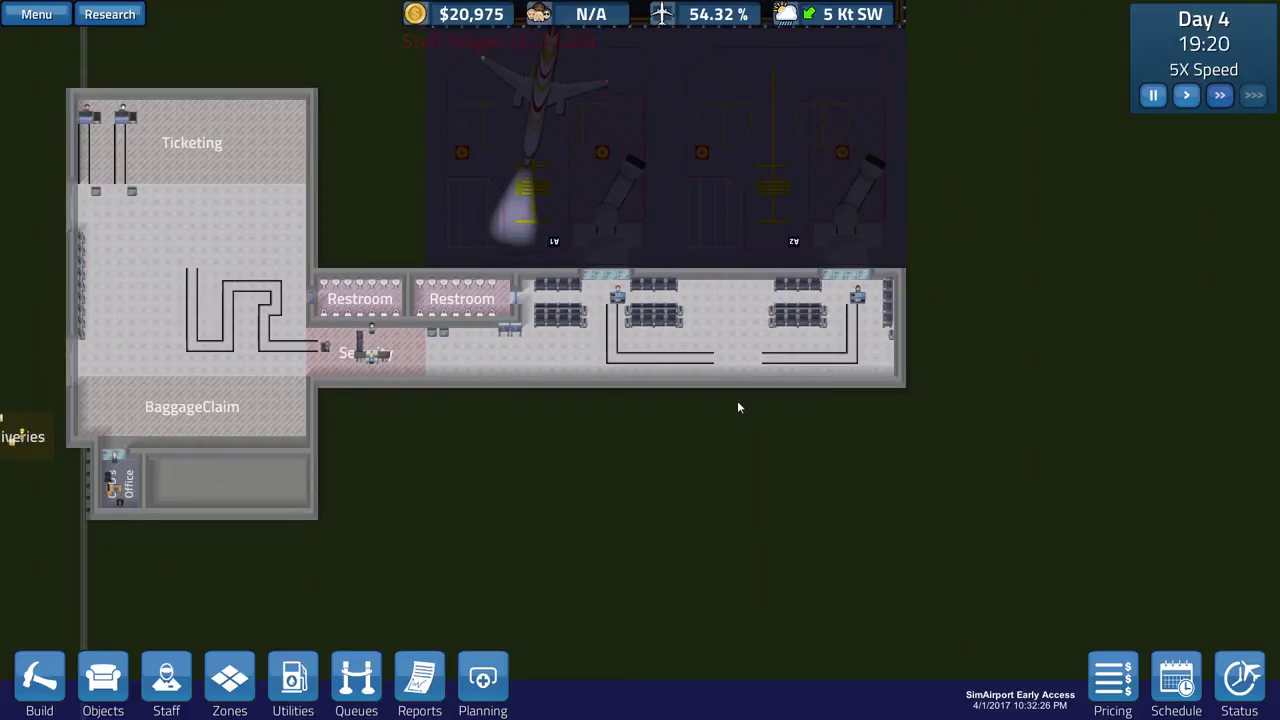
pyautogui.press('w')
pyautogui.scroll(-1, 738, 407)
pyautogui.scroll(-1, 738, 407)
pyautogui.scroll(-1, 738, 407)
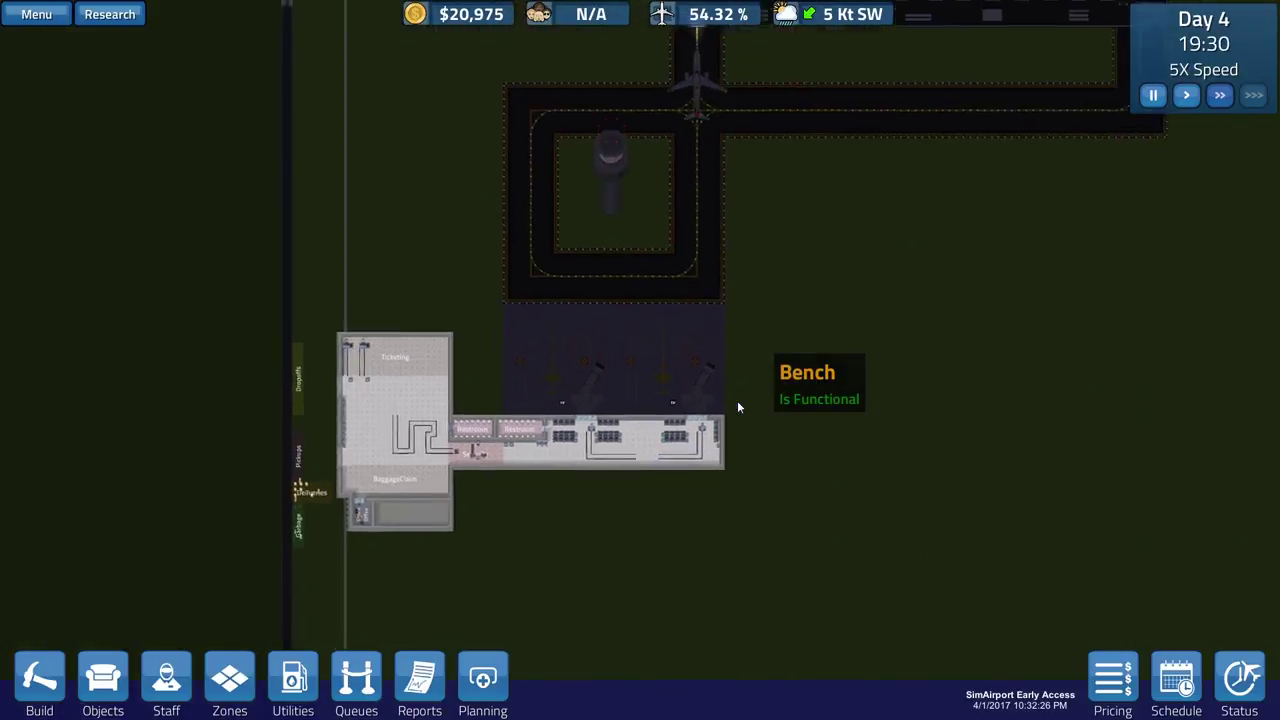
pyautogui.scroll(-1, 738, 407)
# - Save the airport from the main menu under the name PitPort1
pyautogui.press('Escape')
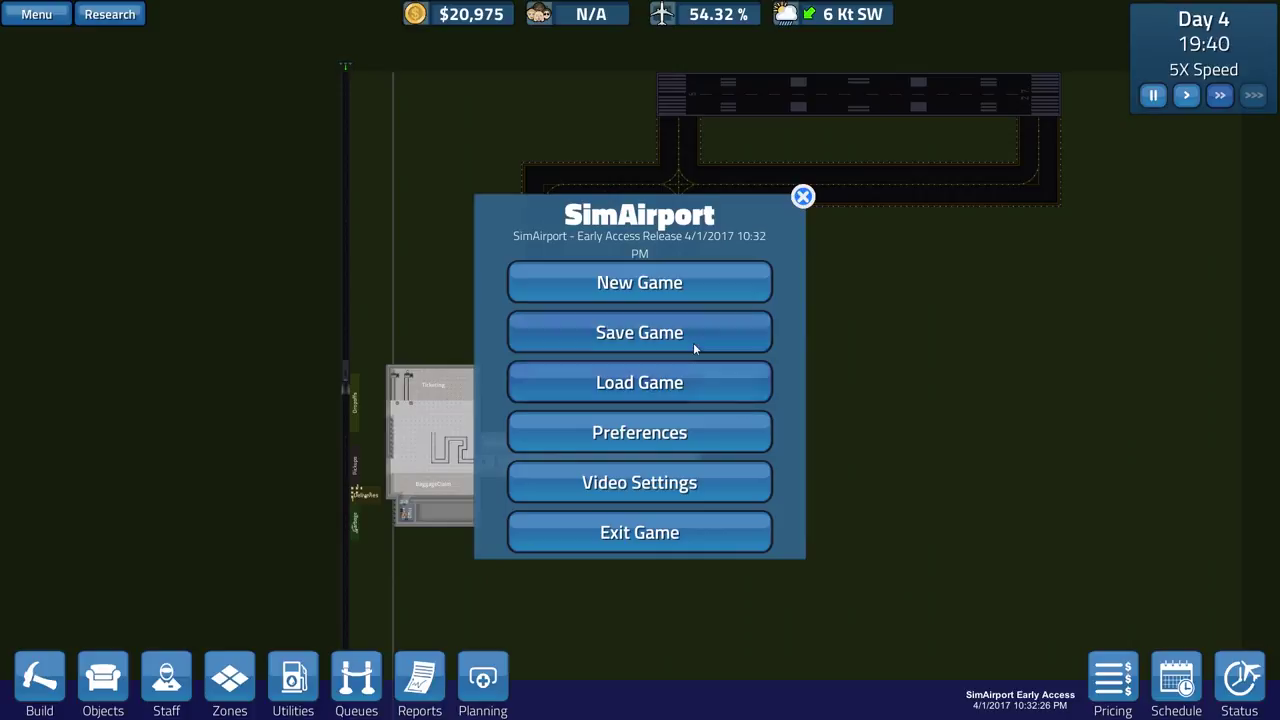
pyautogui.click(693, 342)
pyautogui.click(649, 283)
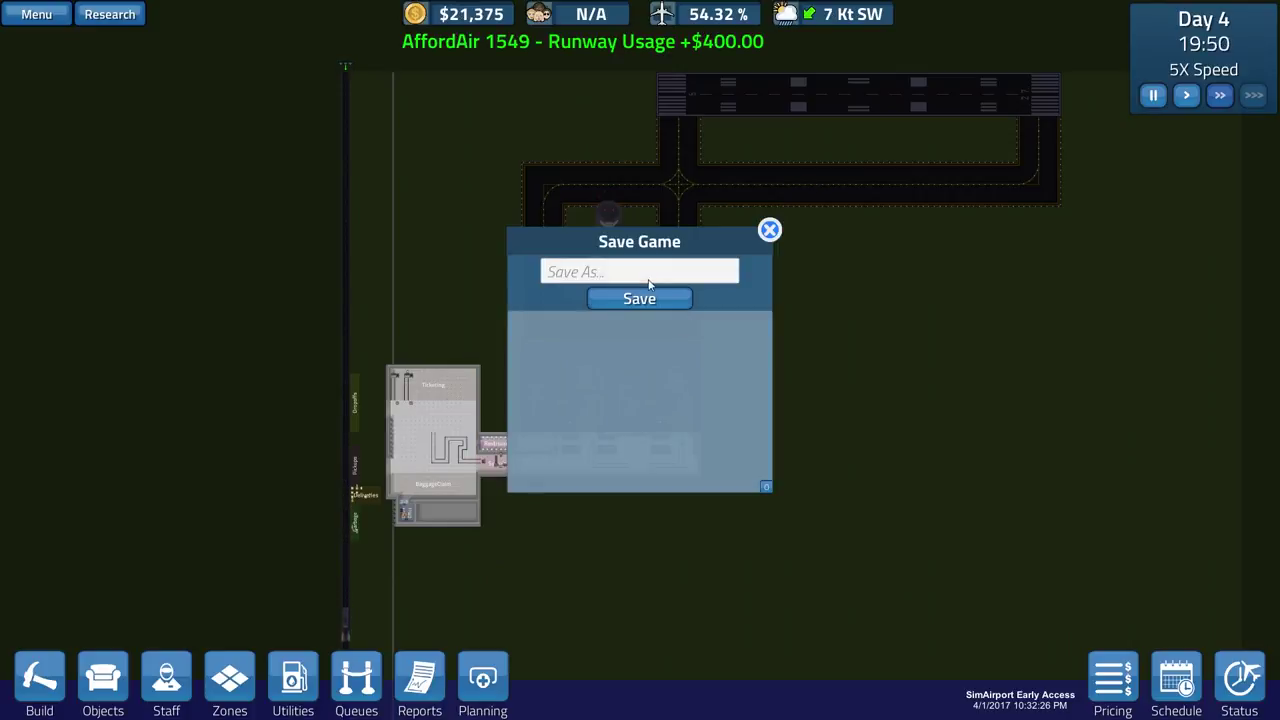
pyautogui.write('Port1')
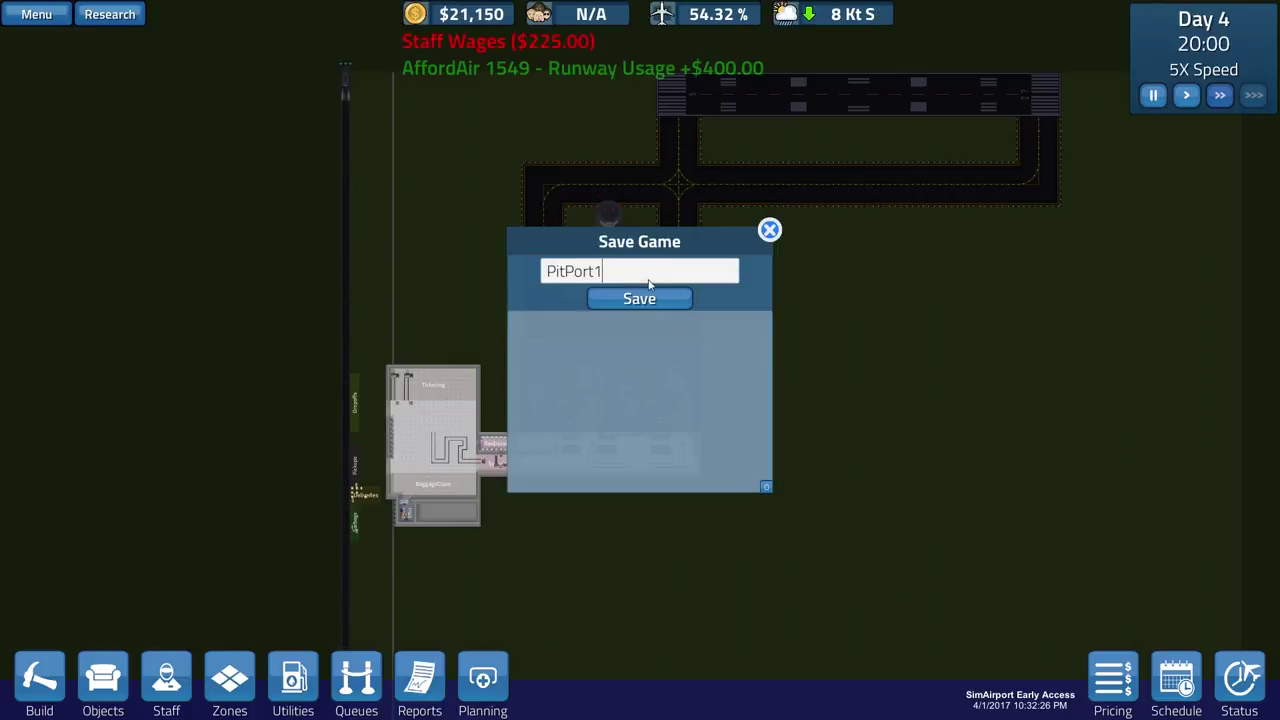
pyautogui.click(628, 293)
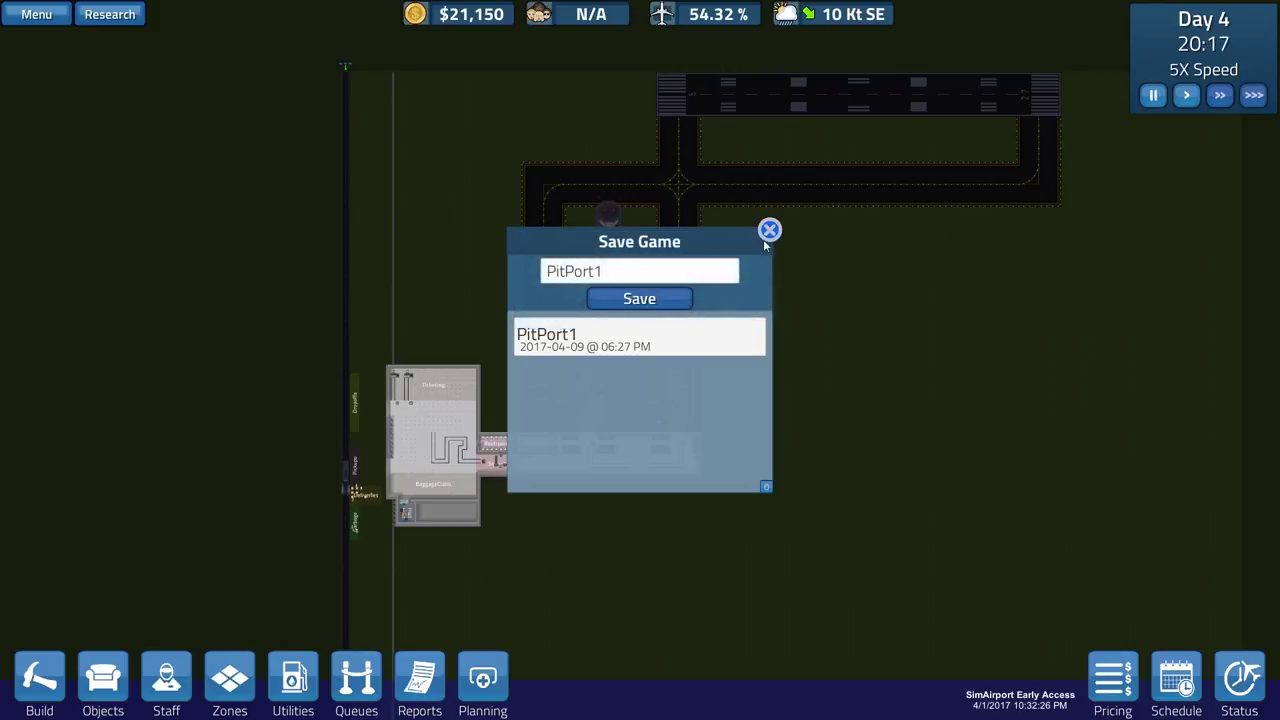
pyautogui.click(769, 230)
# - Pause the game at Day 4, 20:42 with $21,150 in funds
pyautogui.press('s')
pyautogui.scroll(1, 868, 368)
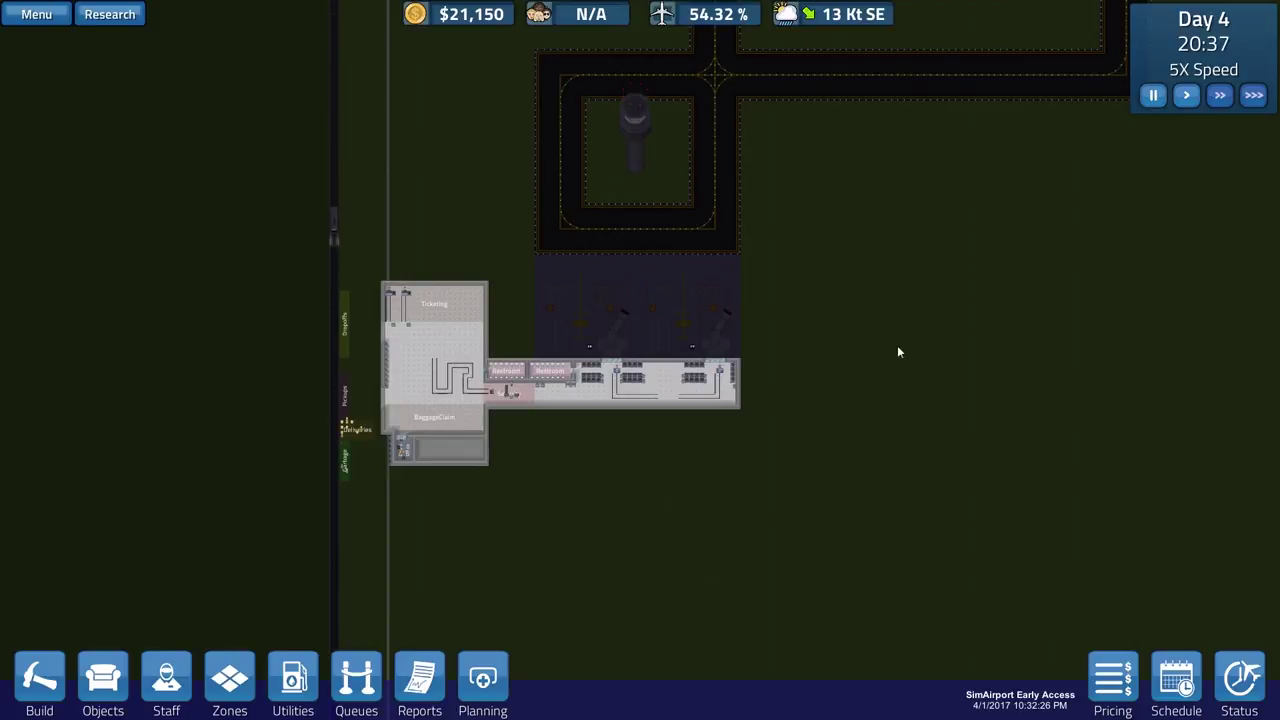
pyautogui.click(1154, 98)
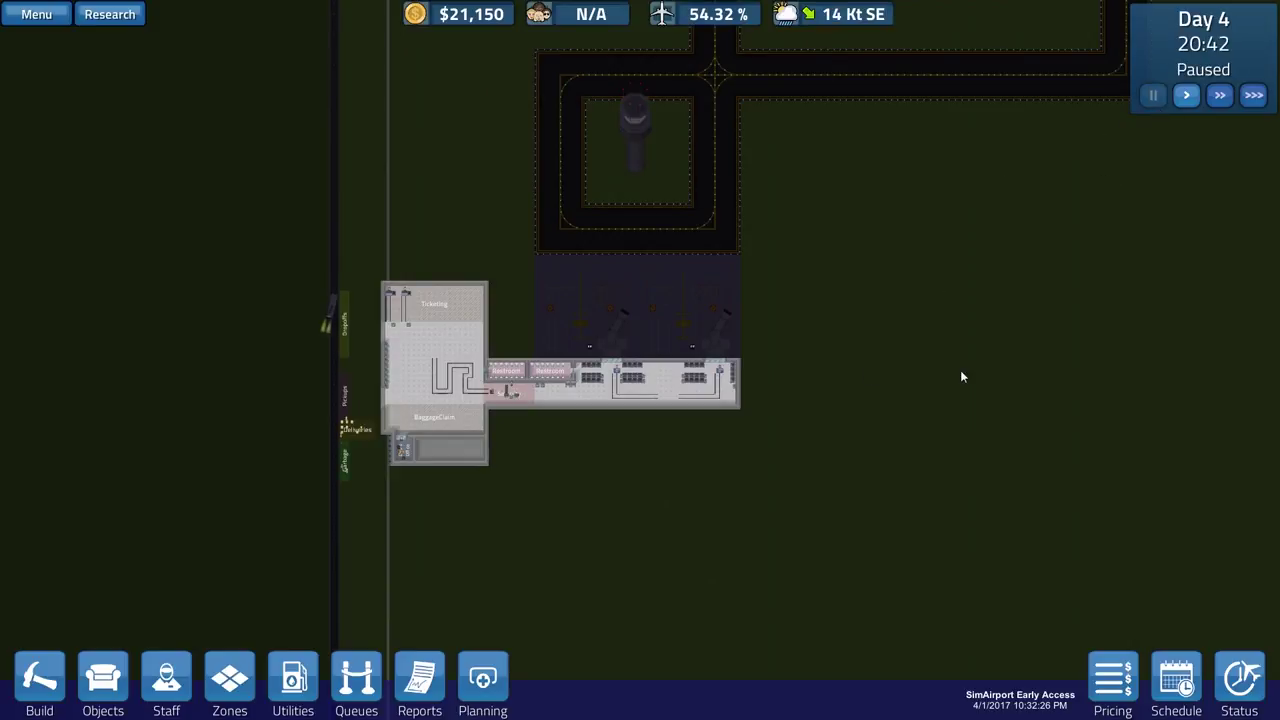